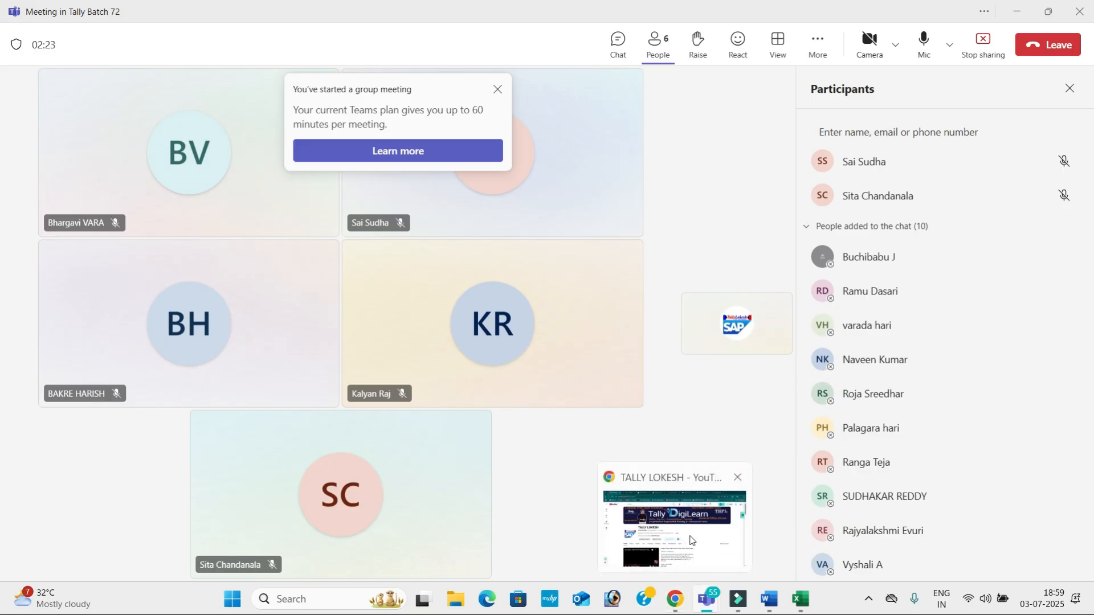
Switch to YouTube in Chrome and look through the latest uploads on the TALLY LOKESH channel's video list
{"action": "left_click", "coordinate": [674, 602]}
{"action": "scroll", "coordinate": [603, 363], "scroll_direction": "down", "scroll_amount": 5}
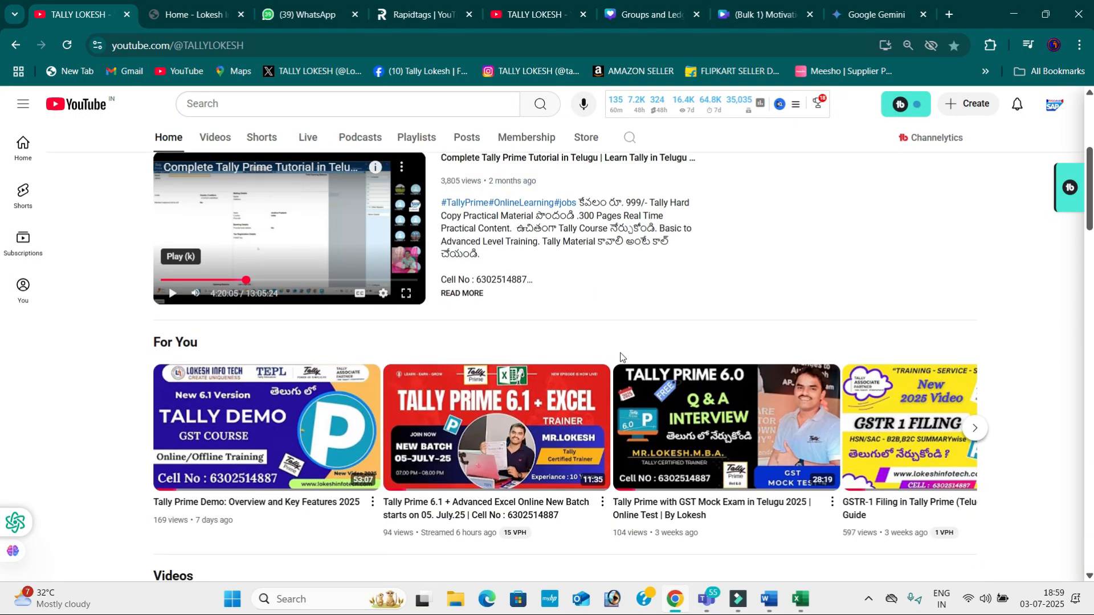
{"action": "left_click", "coordinate": [218, 138]}
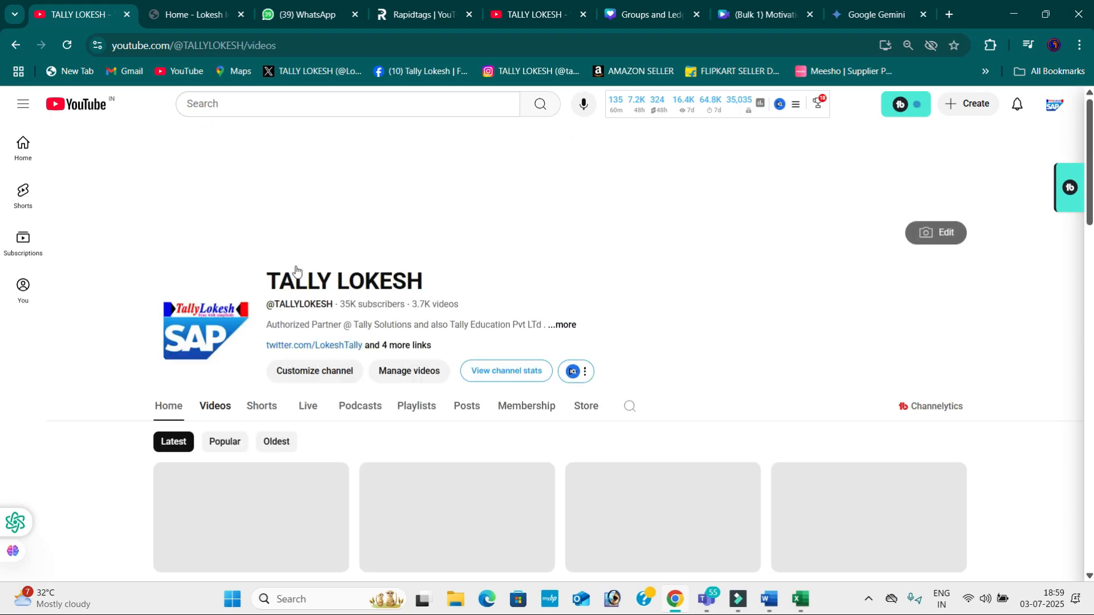
{"action": "scroll", "coordinate": [508, 345], "scroll_direction": "down", "scroll_amount": 4}
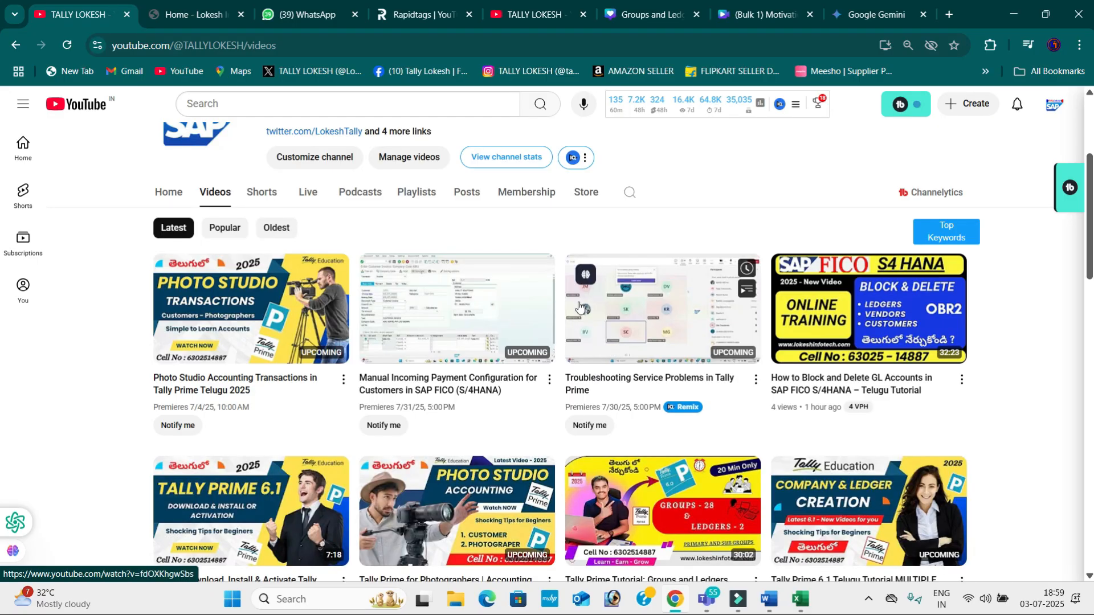
{"action": "scroll", "coordinate": [580, 307], "scroll_direction": "down", "scroll_amount": 3}
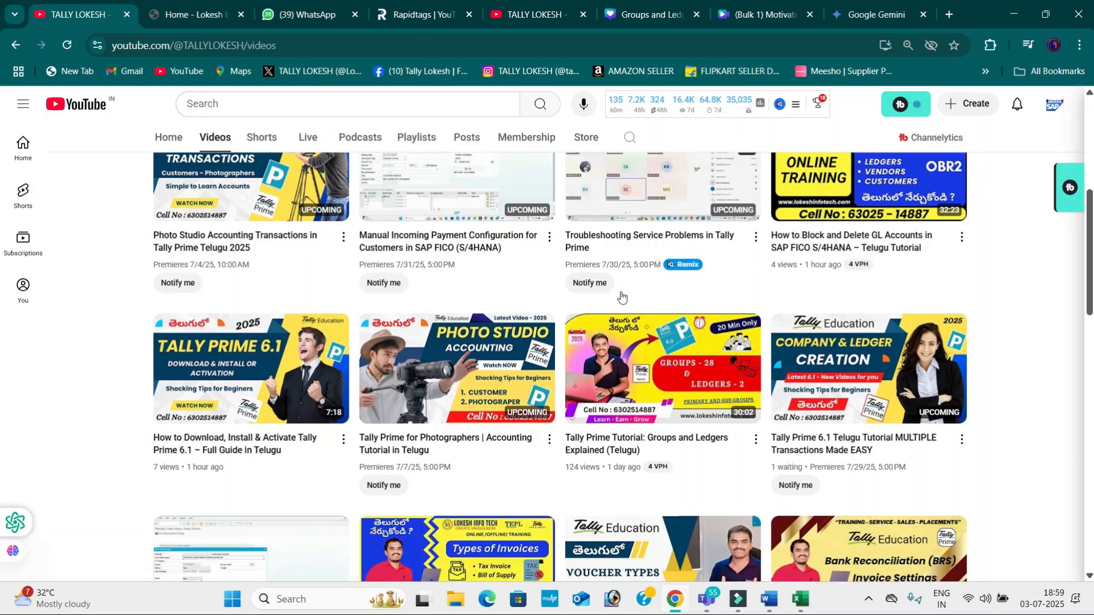
{"action": "scroll", "coordinate": [622, 297], "scroll_direction": "down", "scroll_amount": 3}
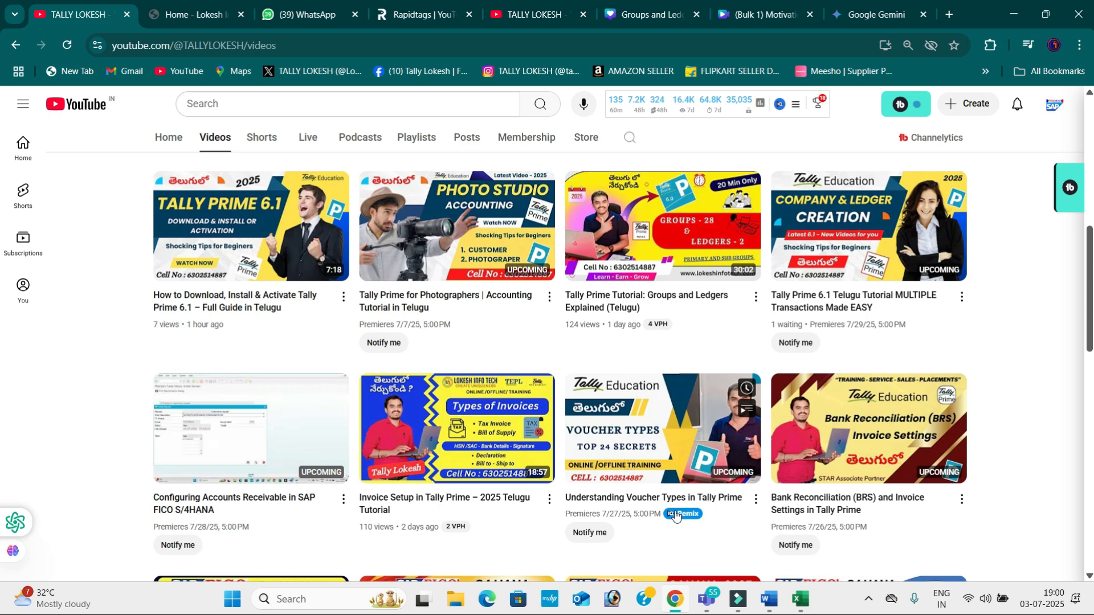
Switch to the ONly Excel document in Word and select the whole employee table under question 7 on FILTER
{"action": "left_click", "coordinate": [782, 601]}
{"action": "scroll", "coordinate": [550, 353], "scroll_direction": "up", "scroll_amount": 3}
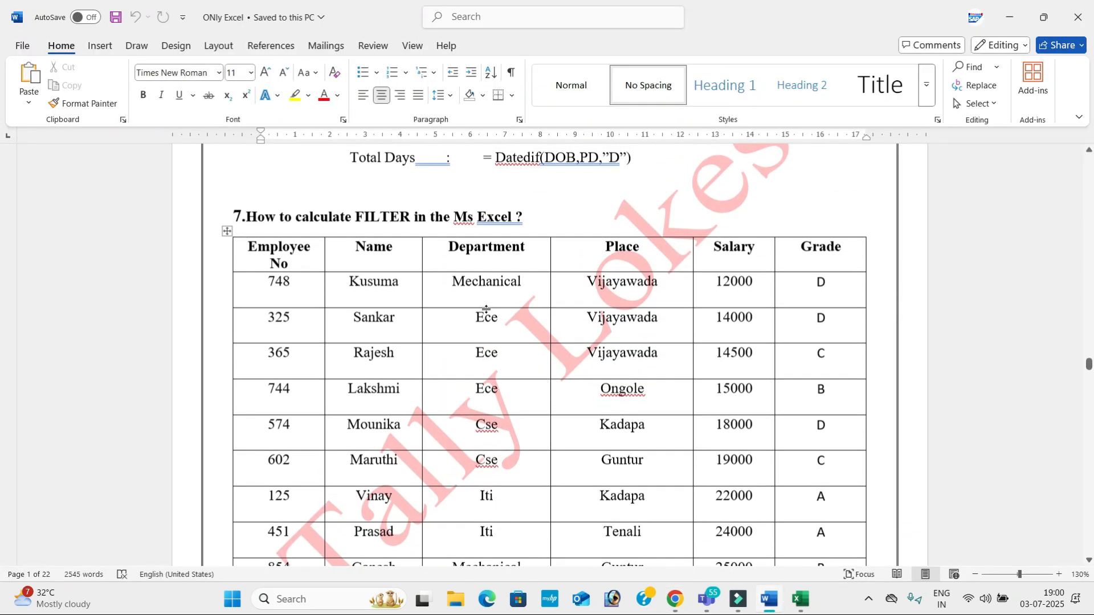
{"action": "scroll", "coordinate": [777, 260], "scroll_direction": "up", "scroll_amount": 2}
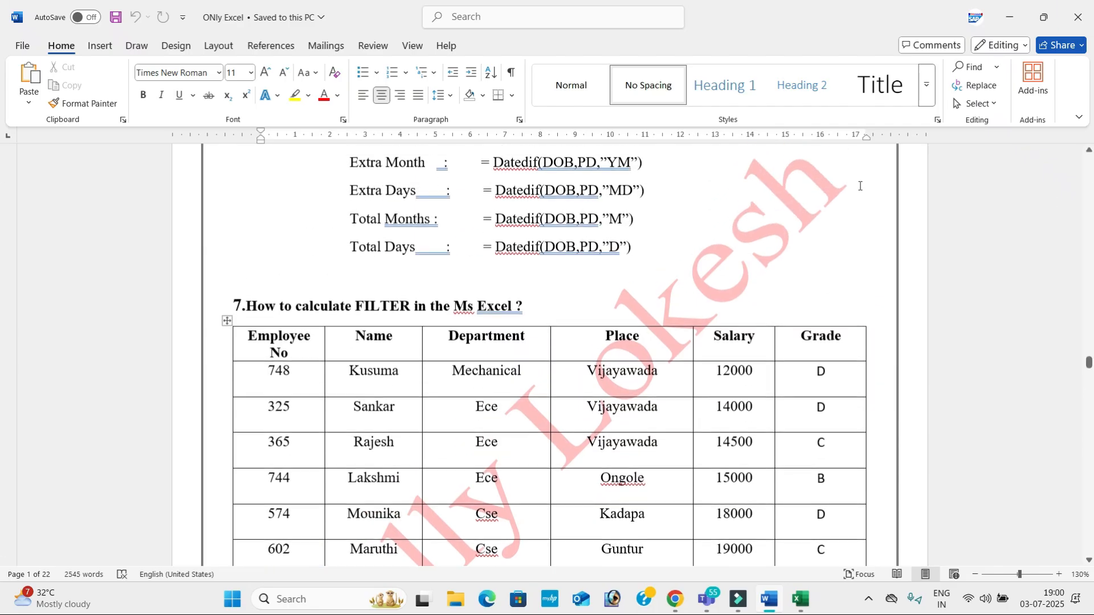
{"action": "scroll", "coordinate": [776, 260], "scroll_direction": "down", "scroll_amount": 2}
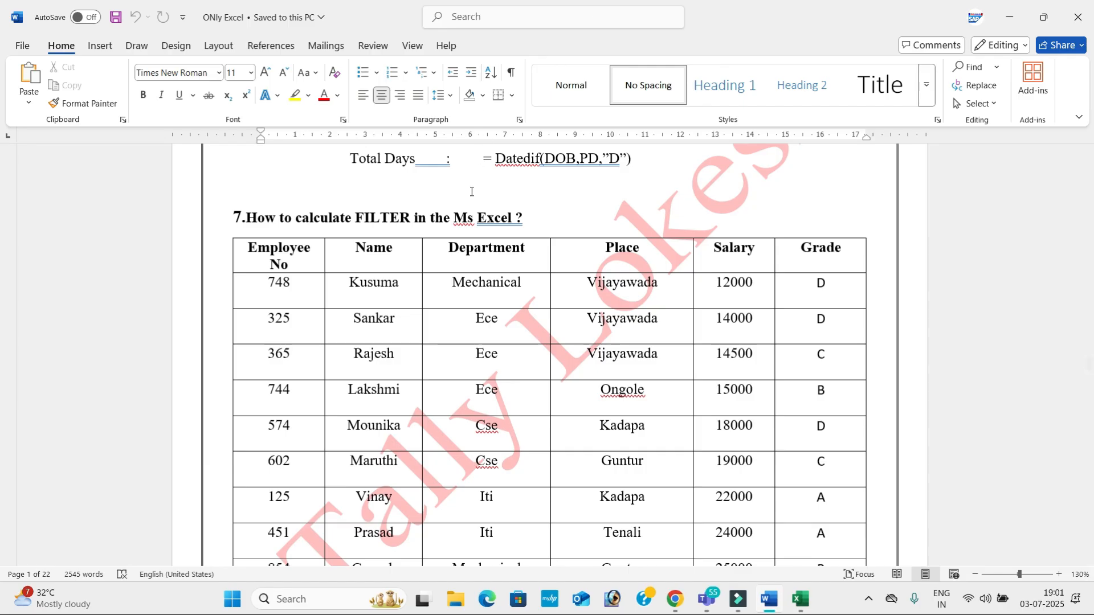
{"action": "left_click", "coordinate": [412, 278]}
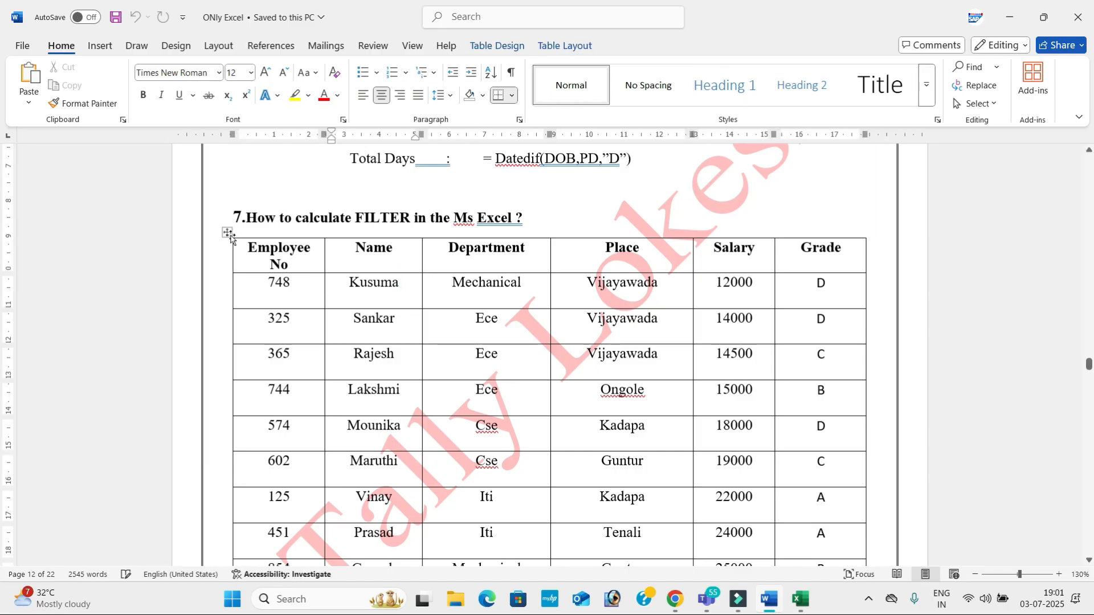
{"action": "left_click", "coordinate": [228, 234]}
Copy the selected employee table from Word and paste it into Sheet2 of the JANU Excel workbook, starting at cell C3
{"action": "key", "text": "alt+Tab"}
{"action": "key", "text": "alt+Tab"}
{"action": "key", "text": "alt+Tab"}
{"action": "key", "text": "alt+Tab"}
{"action": "key", "text": "alt+Tab"}
{"action": "key", "text": "alt+Tab"}
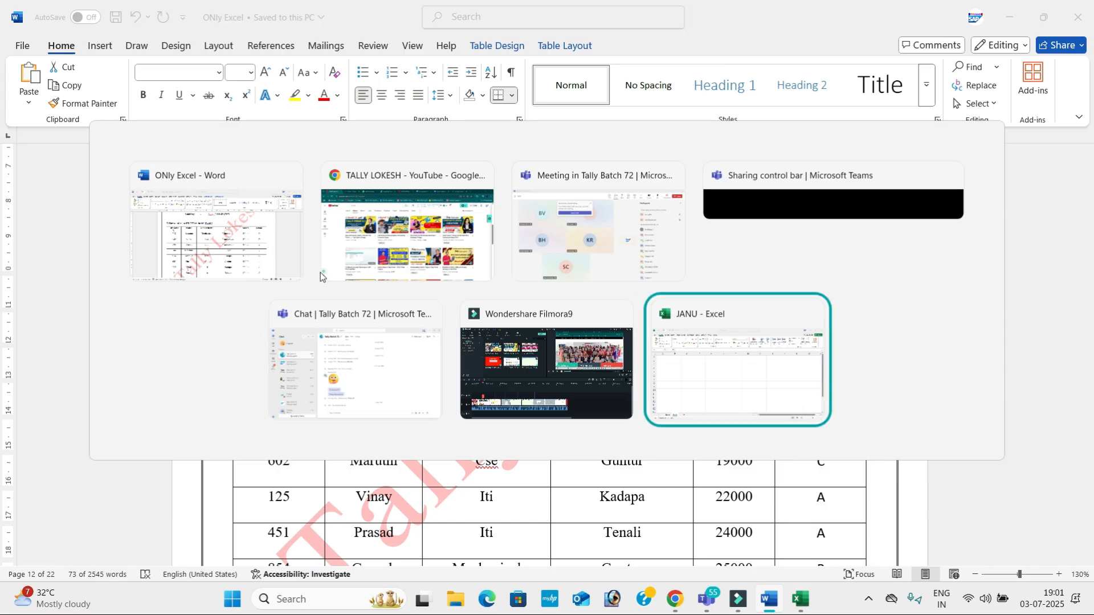
{"action": "left_click", "coordinate": [224, 231]}
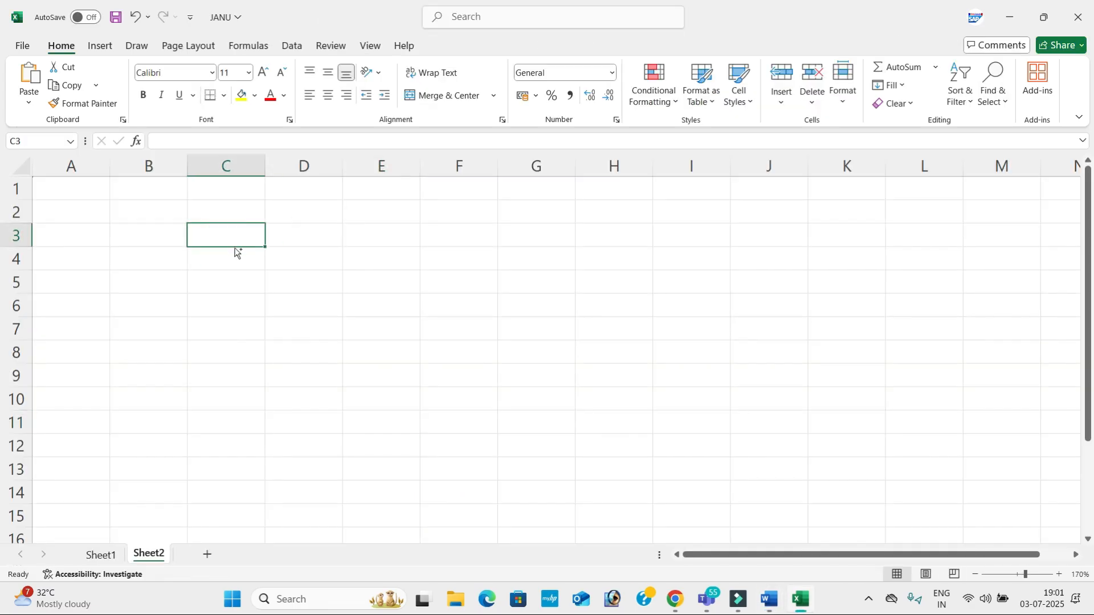
{"action": "key", "text": "ctrl+v"}
{"action": "key", "text": "ctrl+z"}
{"action": "key", "text": "alt+Tab"}
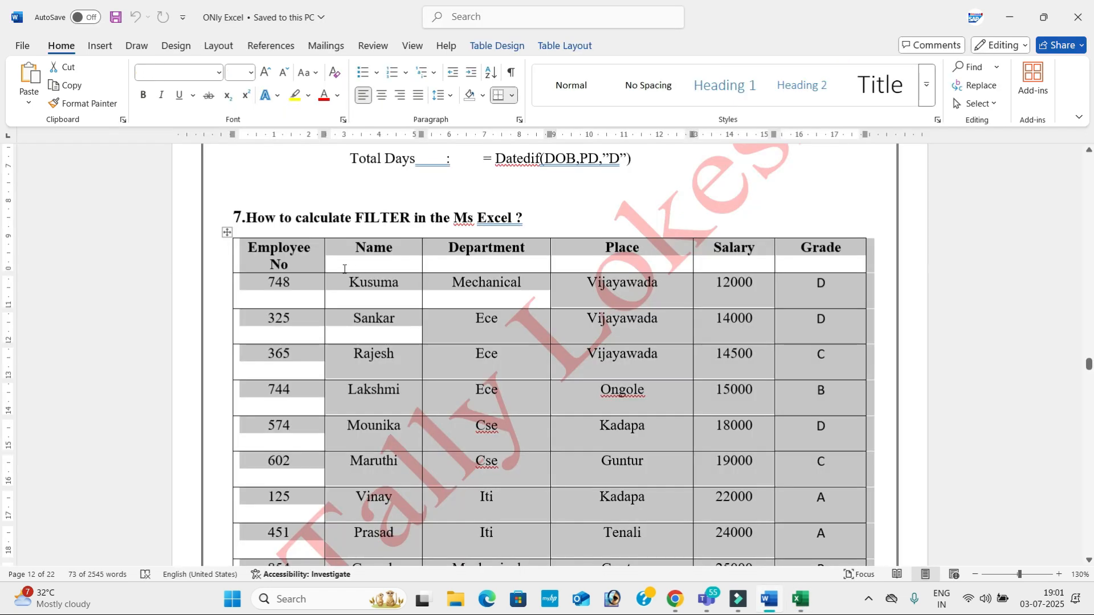
{"action": "key", "text": "alt+Tab"}
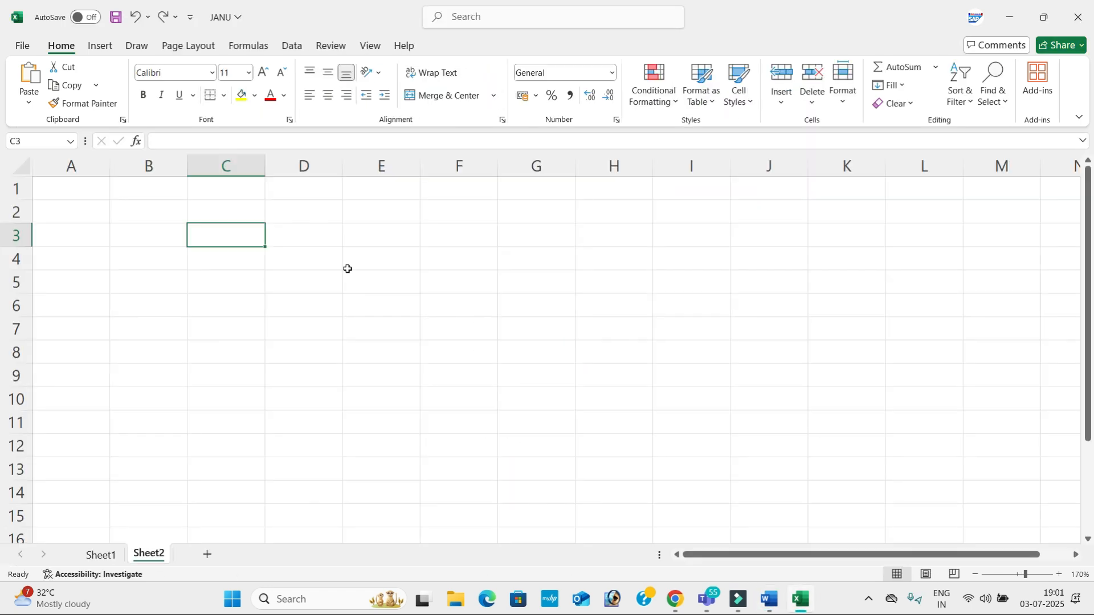
{"action": "key", "text": "ctrl+v"}
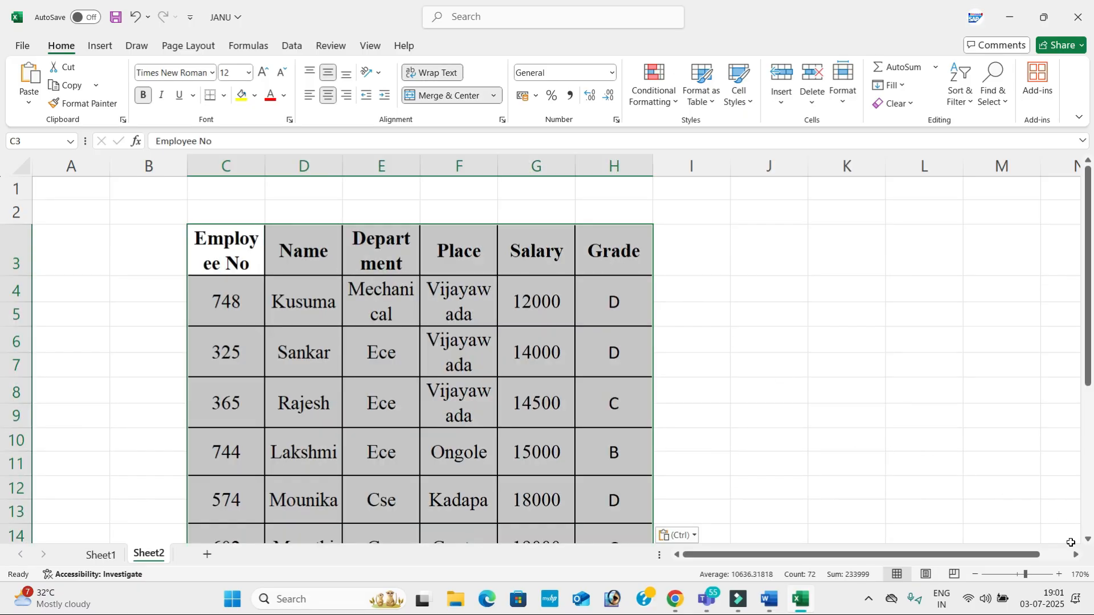
Zoom the sheet out to 120% and widen the pasted table's columns so the headings and entries fit on one line
{"action": "left_click", "coordinate": [978, 575]}
{"action": "left_click", "coordinate": [978, 574]}
{"action": "left_click", "coordinate": [978, 575]}
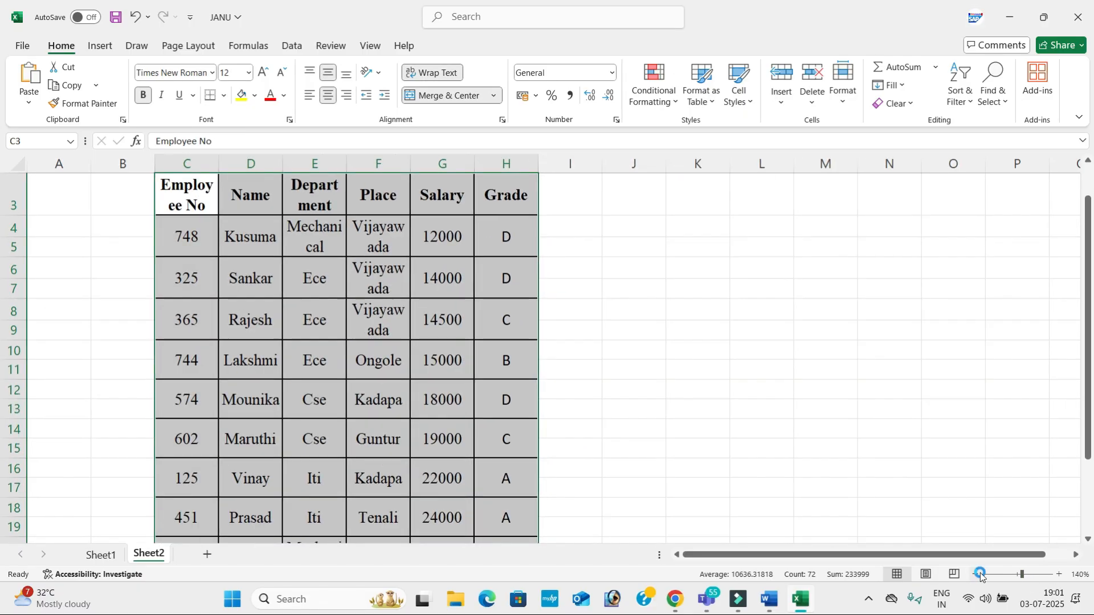
{"action": "left_click", "coordinate": [977, 575]}
{"action": "left_click", "coordinate": [978, 575]}
{"action": "left_click_drag", "start_coordinate": [296, 163], "coordinate": [596, 189]}
{"action": "left_click_drag", "start_coordinate": [186, 164], "coordinate": [254, 164]}
Increase the height of row 2, merge and center C2:H2 above the table, and enter the title FILTER
{"action": "scroll", "coordinate": [343, 304], "scroll_direction": "up", "scroll_amount": 2}
{"action": "left_click_drag", "start_coordinate": [21, 201], "coordinate": [38, 255]}
{"action": "left_click_drag", "start_coordinate": [231, 203], "coordinate": [632, 214]}
{"action": "left_click", "coordinate": [448, 95]}
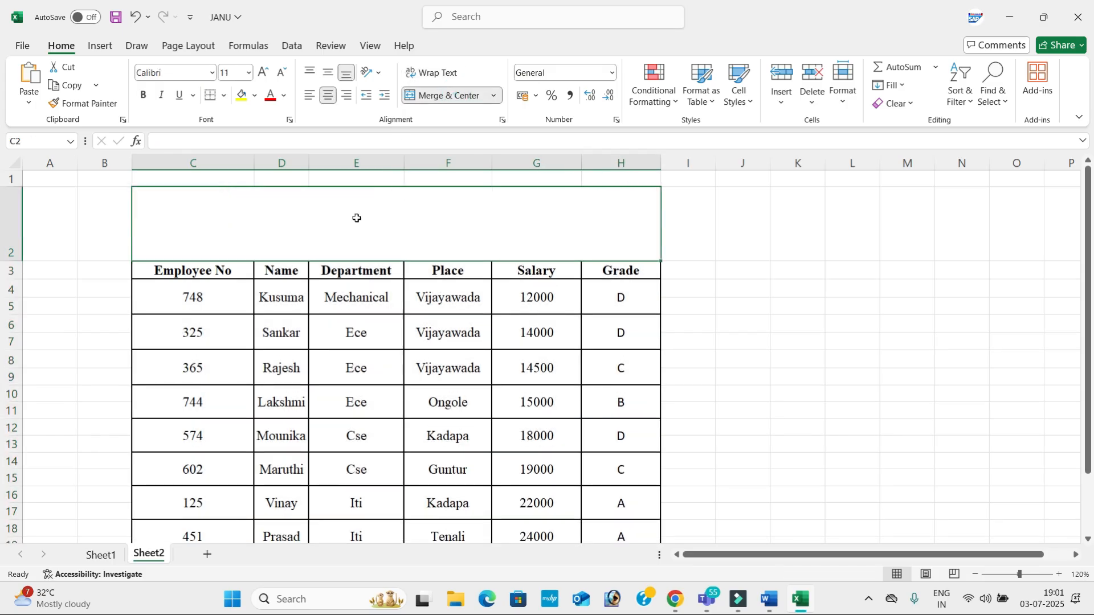
{"action": "type", "text": "FILTER"}
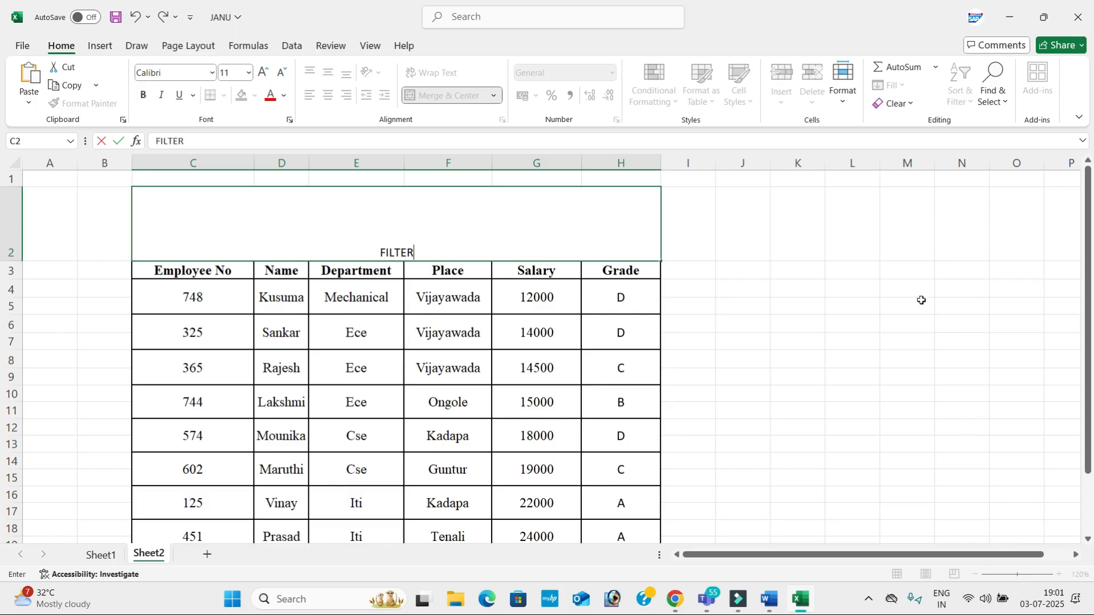
{"action": "left_click", "coordinate": [745, 334]}
Format the FILTER title as bold 24 pt, middle-aligned with yellow fill, reduce row 2's height and make row 3 taller
{"action": "left_click", "coordinate": [365, 210]}
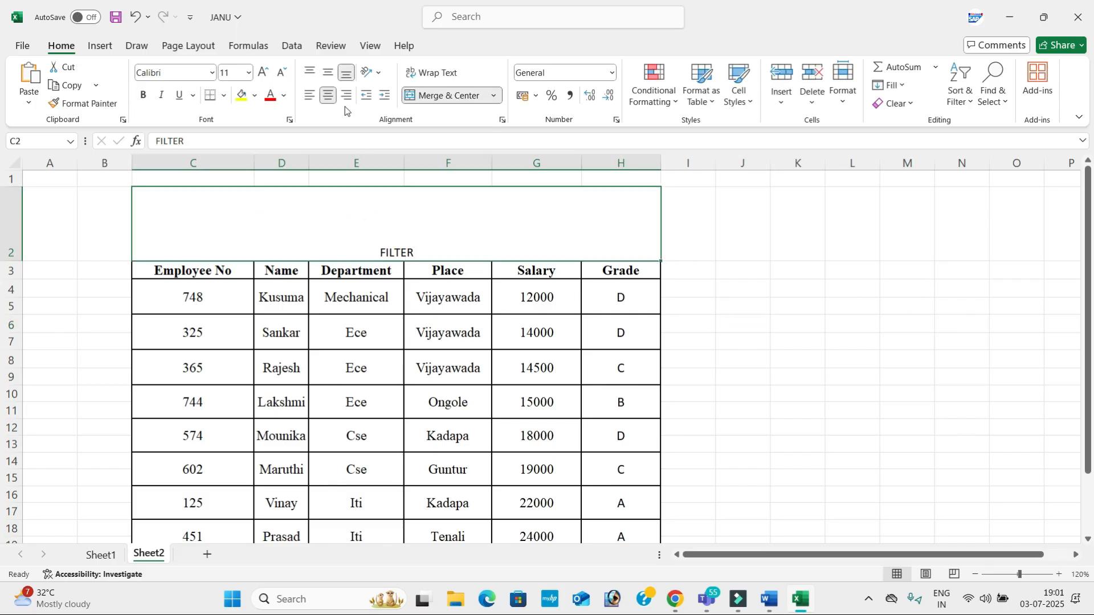
{"action": "left_click", "coordinate": [263, 73]}
{"action": "left_click", "coordinate": [263, 73]}
{"action": "left_click", "coordinate": [263, 72]}
{"action": "left_click", "coordinate": [263, 72]}
{"action": "left_click", "coordinate": [263, 72]}
{"action": "left_click", "coordinate": [263, 72]}
{"action": "left_click", "coordinate": [264, 73]}
{"action": "left_click", "coordinate": [143, 95]}
{"action": "left_click", "coordinate": [327, 72]}
{"action": "left_click", "coordinate": [241, 95]}
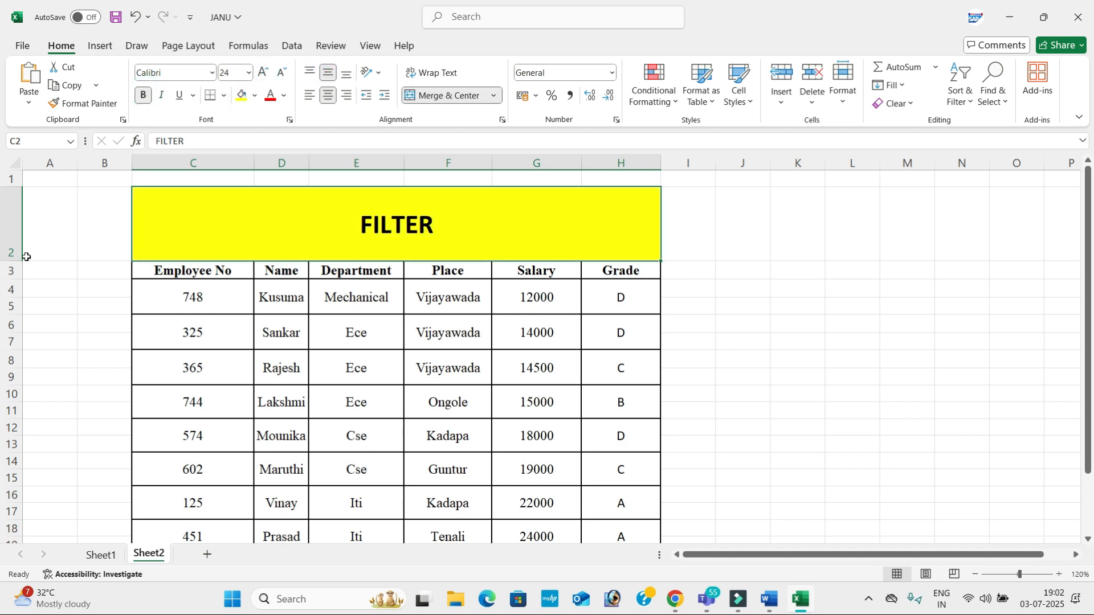
{"action": "mouse_move", "coordinate": [22, 259]}
{"action": "left_mouse_down"}
{"action": "mouse_move", "coordinate": [22, 217]}
{"action": "mouse_move", "coordinate": [12, 258]}
{"action": "left_mouse_up"}
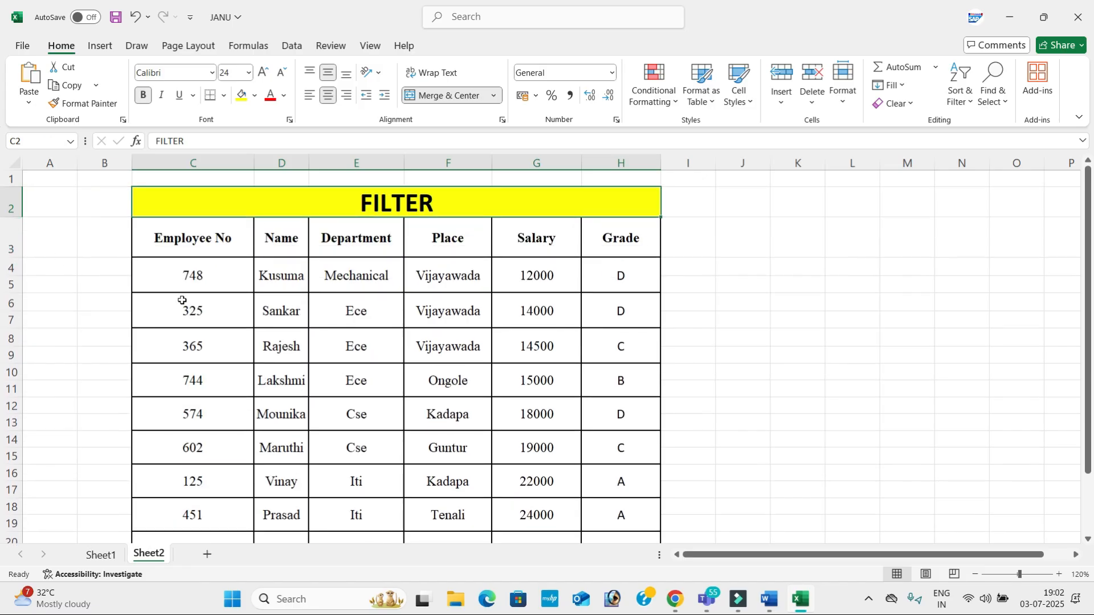
Turn on filtering for the heading cells C3:H3, from Employee No to Grade
{"action": "left_click", "coordinate": [183, 300]}
{"action": "left_click", "coordinate": [211, 238]}
{"action": "left_click_drag", "start_coordinate": [274, 241], "coordinate": [611, 239]}
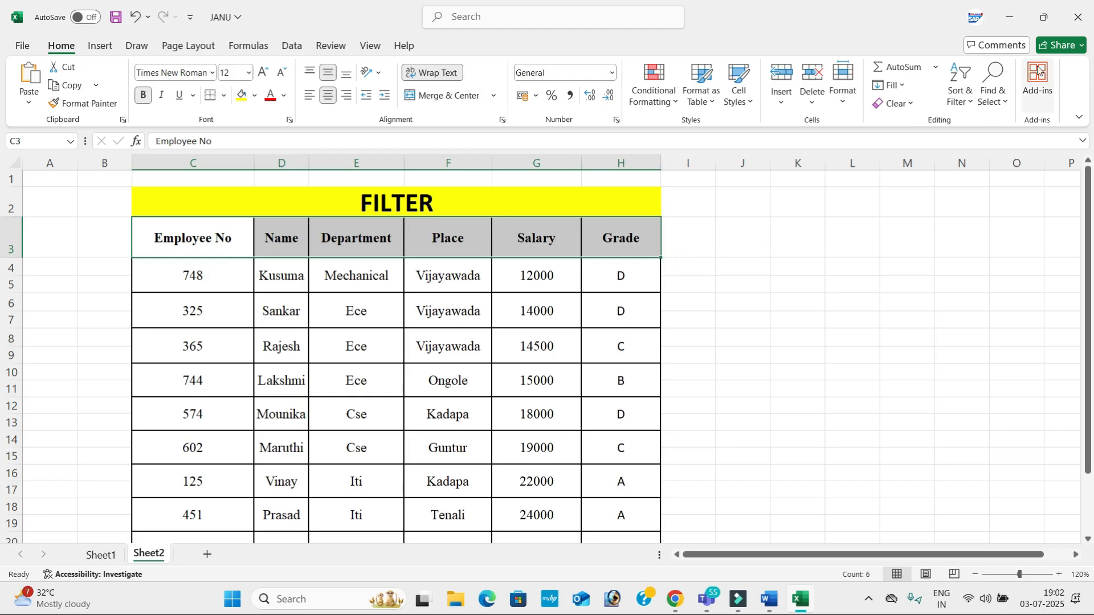
{"action": "left_click", "coordinate": [998, 91]}
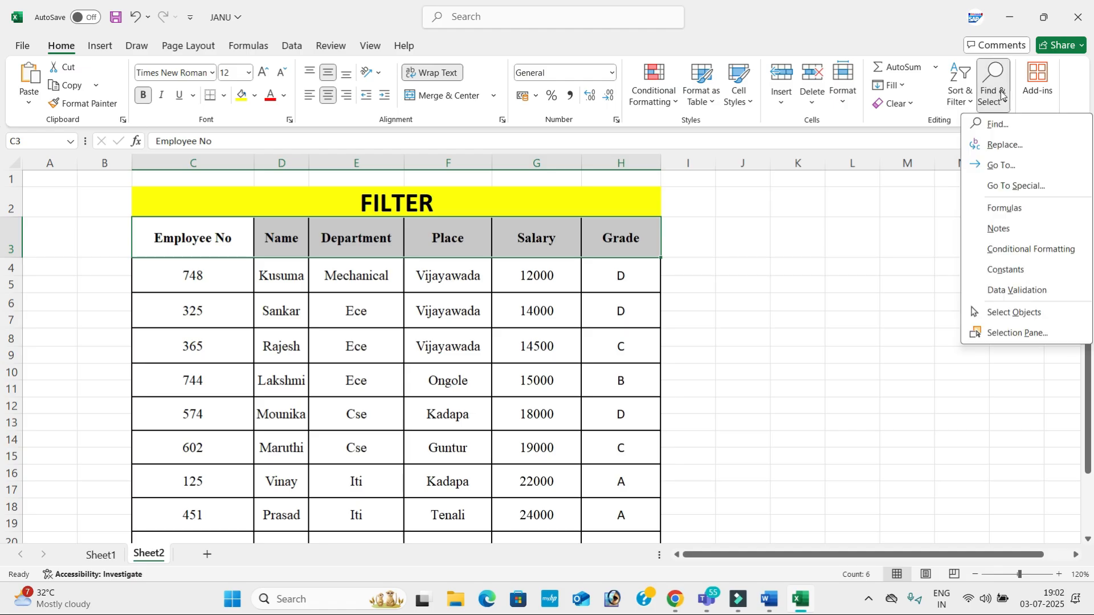
{"action": "left_click", "coordinate": [958, 90]}
{"action": "left_click", "coordinate": [982, 187]}
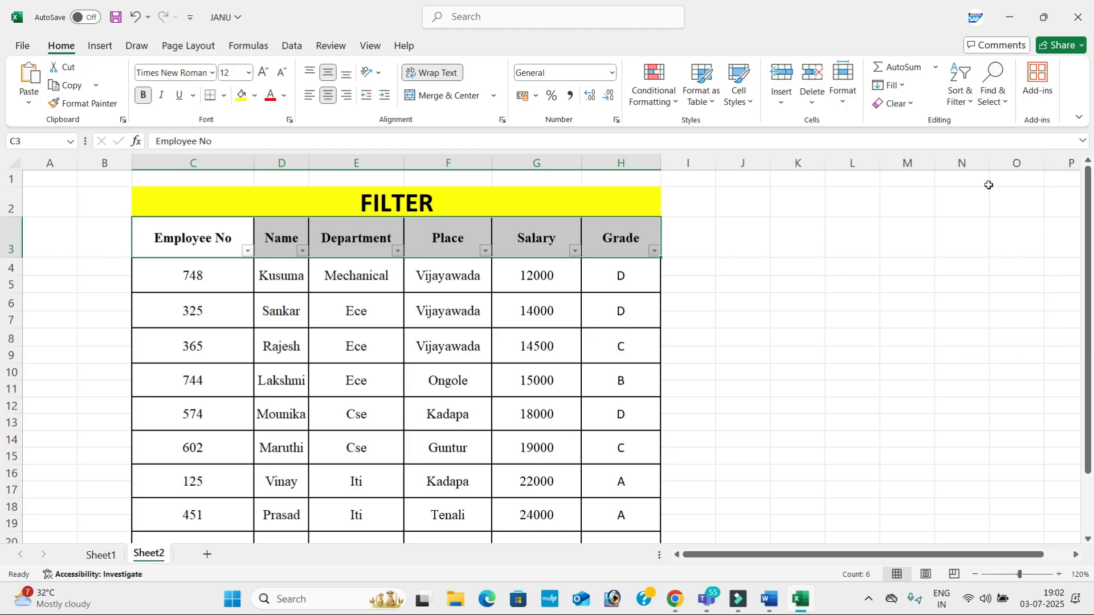
Widen the Name column and fill the heading cells C3:H3 with light blue
{"action": "left_click_drag", "start_coordinate": [254, 163], "coordinate": [333, 164]}
{"action": "left_click_drag", "start_coordinate": [207, 229], "coordinate": [615, 249]}
{"action": "left_click", "coordinate": [255, 96]}
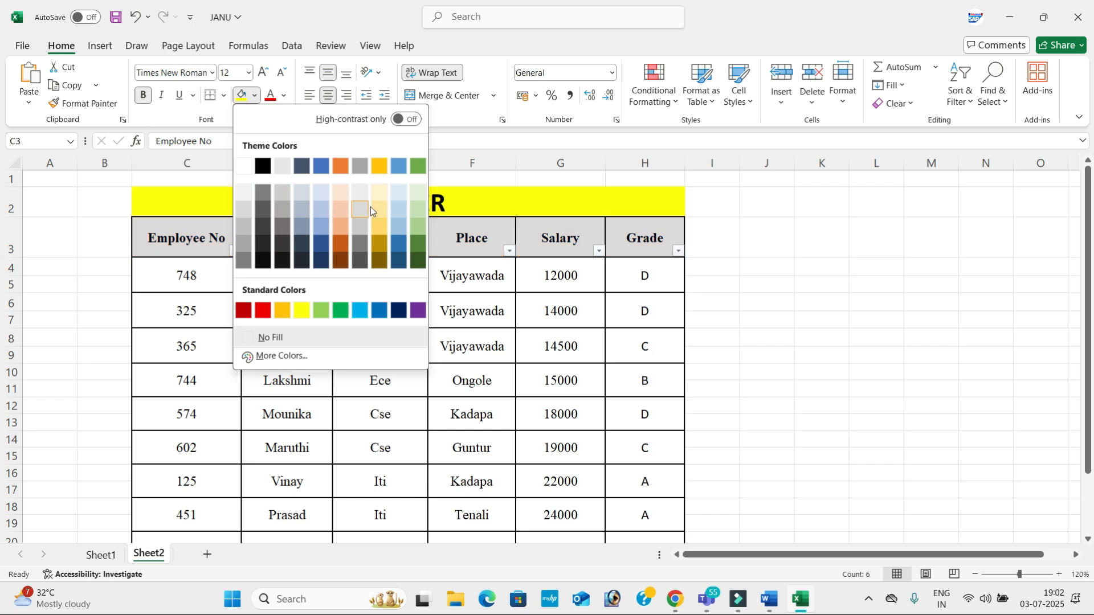
{"action": "left_click", "coordinate": [394, 210]}
{"action": "left_click", "coordinate": [698, 396]}
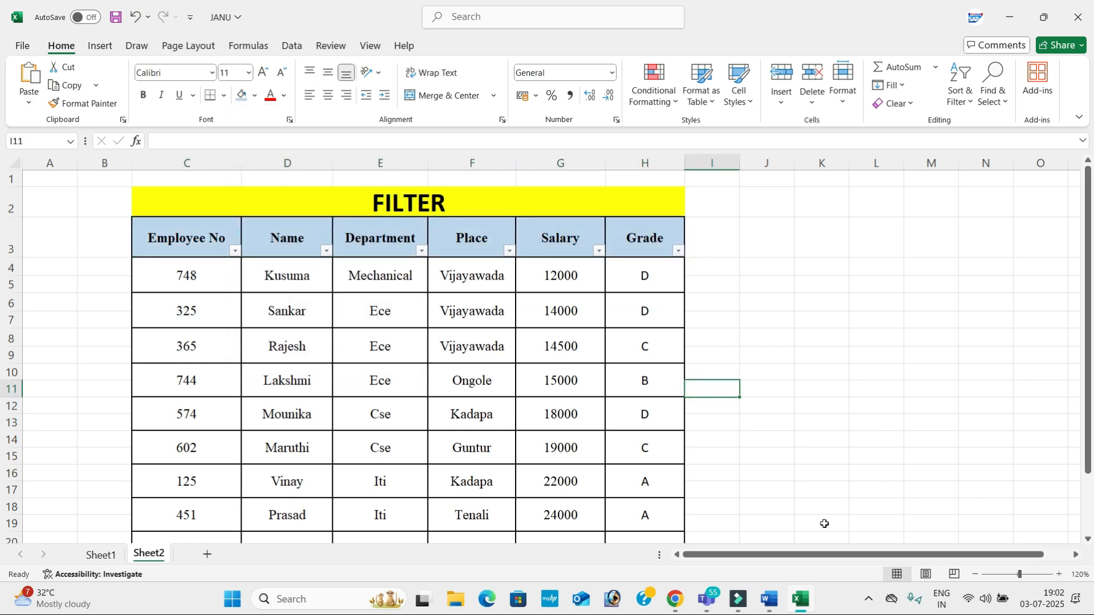
Read the list of filter questions below the employee table in the Word document, and return to the JANU workbook
{"action": "left_click", "coordinate": [771, 599]}
{"action": "scroll", "coordinate": [633, 383], "scroll_direction": "down", "scroll_amount": 10}
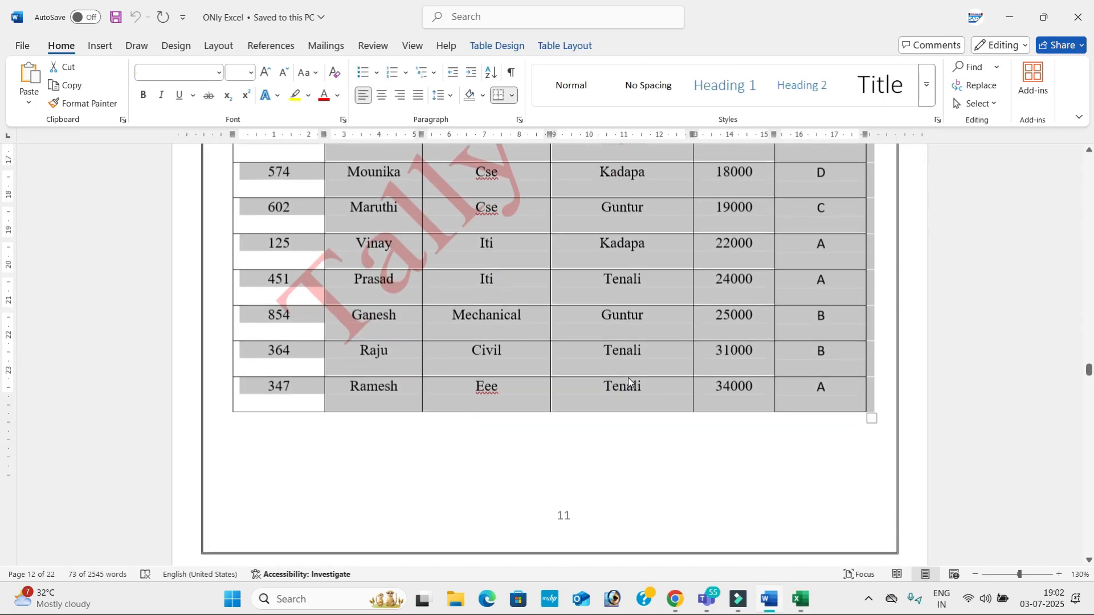
{"action": "left_click", "coordinate": [495, 373]}
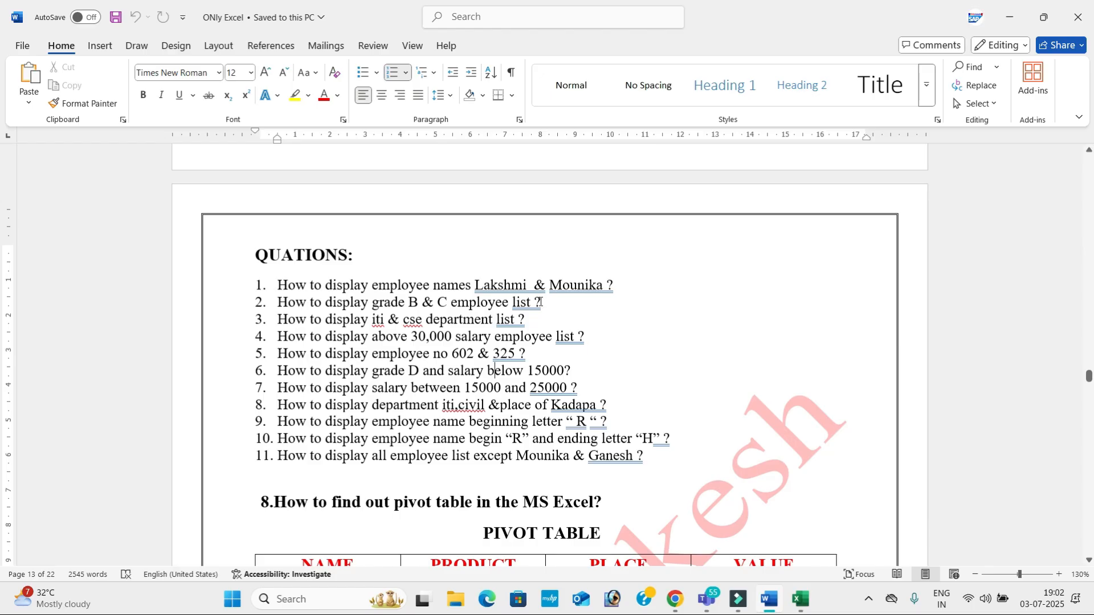
{"action": "mouse_move", "coordinate": [803, 600]}
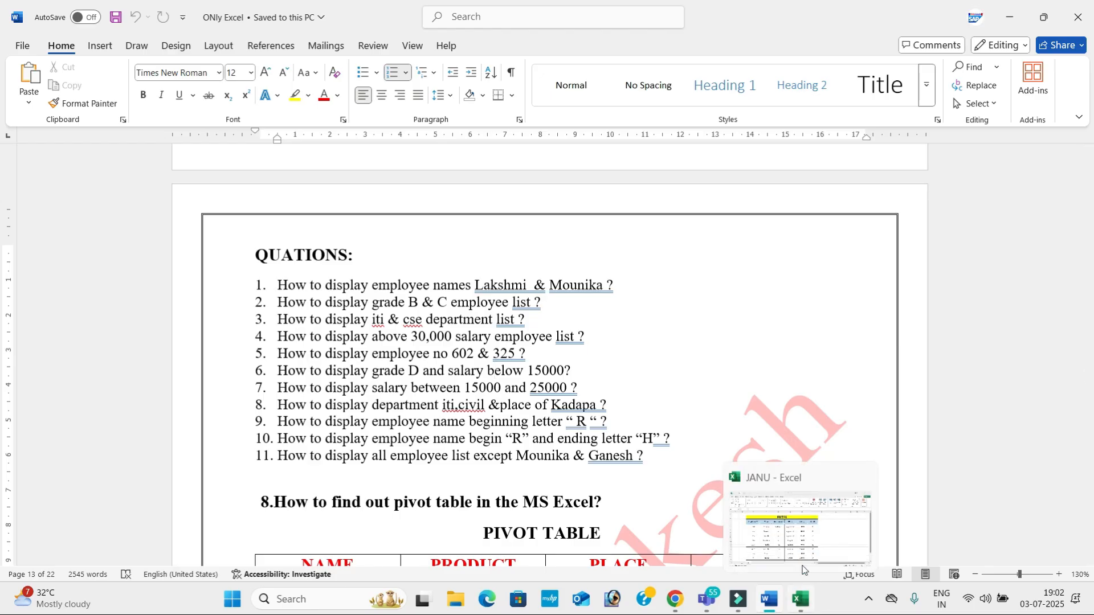
{"action": "left_click", "coordinate": [799, 516]}
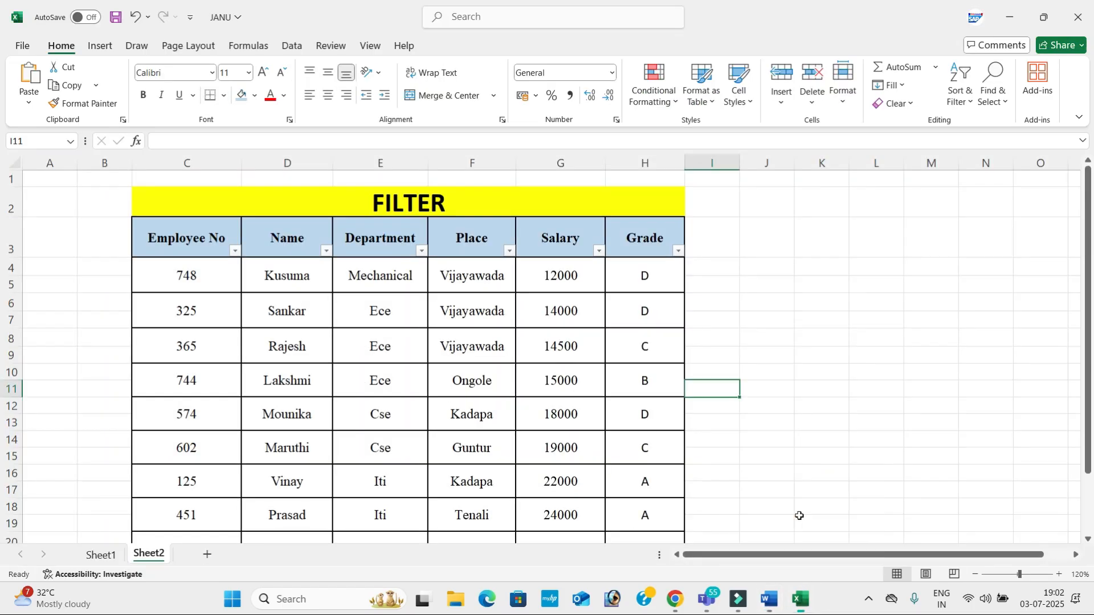
Filter the Name column with a custom "contains" Or "contains" condition for the two employees named in question 1
{"action": "left_click", "coordinate": [326, 251]}
{"action": "mouse_move", "coordinate": [248, 382]}
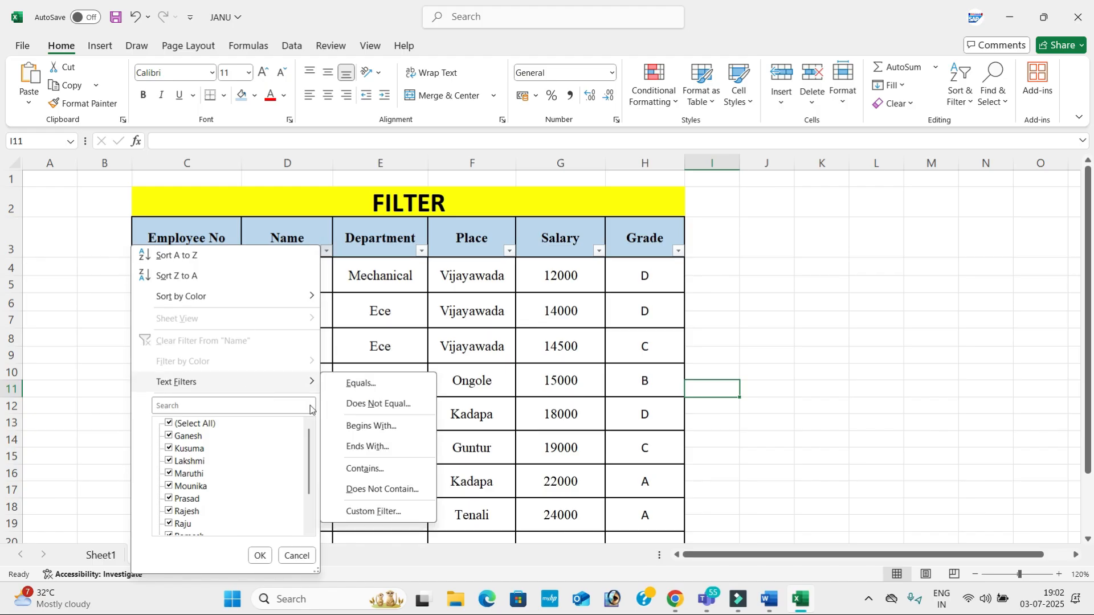
{"action": "left_click", "coordinate": [385, 475]}
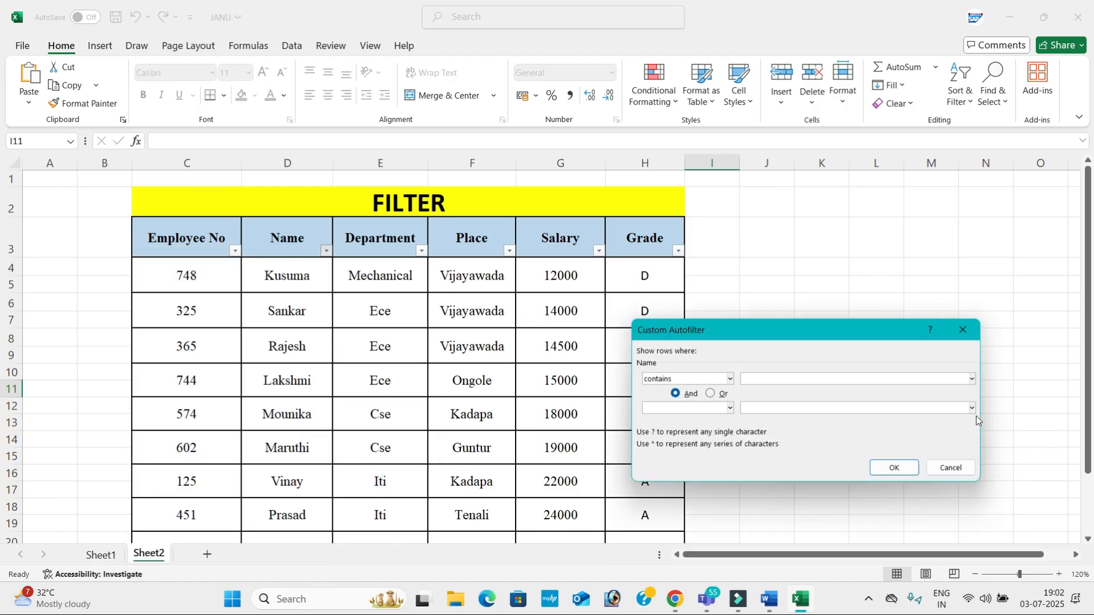
{"action": "left_click", "coordinate": [973, 380]}
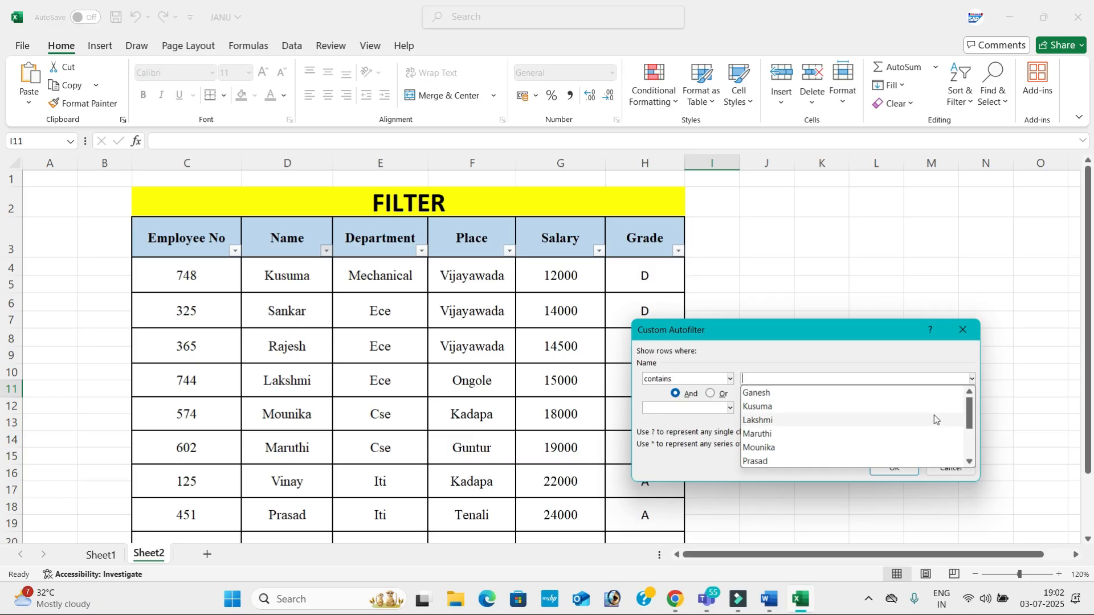
{"action": "left_click", "coordinate": [935, 416]}
{"action": "left_click", "coordinate": [711, 394]}
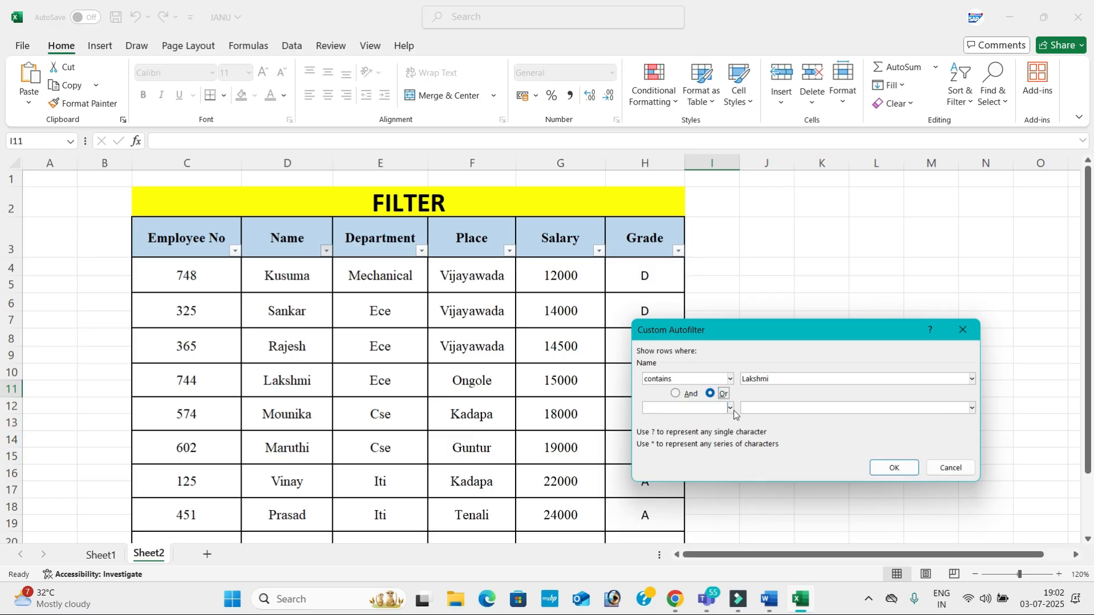
{"action": "left_click", "coordinate": [731, 408]}
{"action": "scroll", "coordinate": [711, 456], "scroll_direction": "down", "scroll_amount": 2}
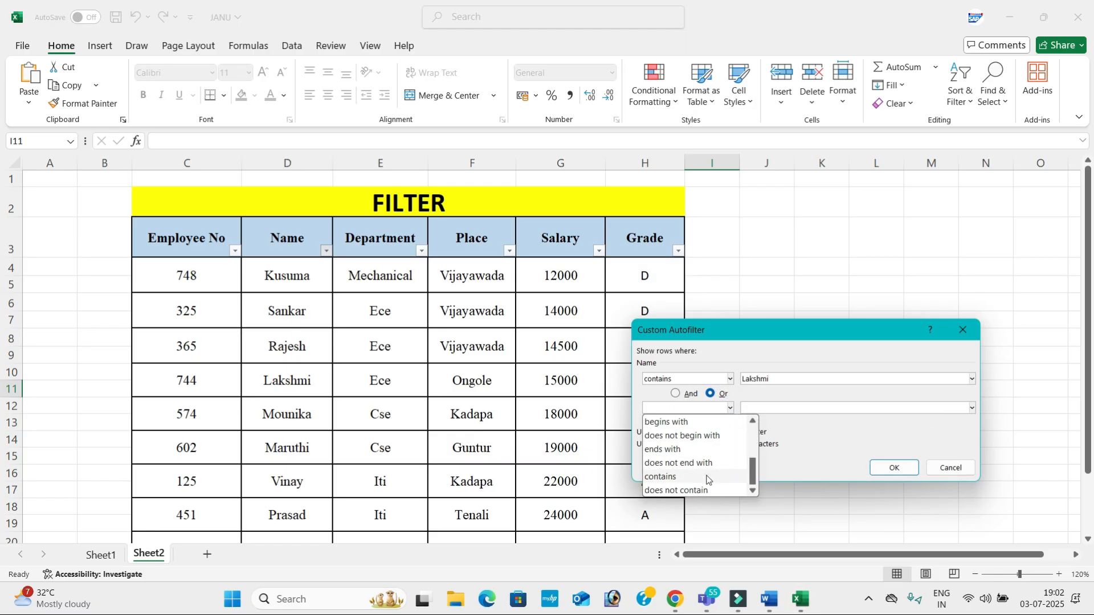
{"action": "left_click", "coordinate": [709, 476]}
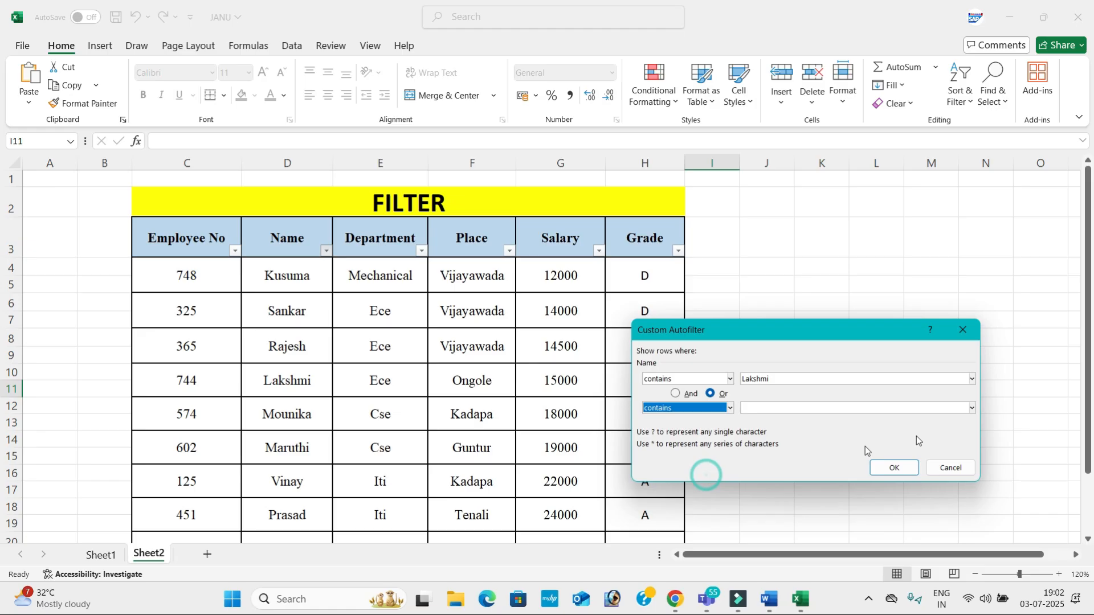
{"action": "left_click", "coordinate": [971, 409]}
{"action": "left_click", "coordinate": [911, 477]}
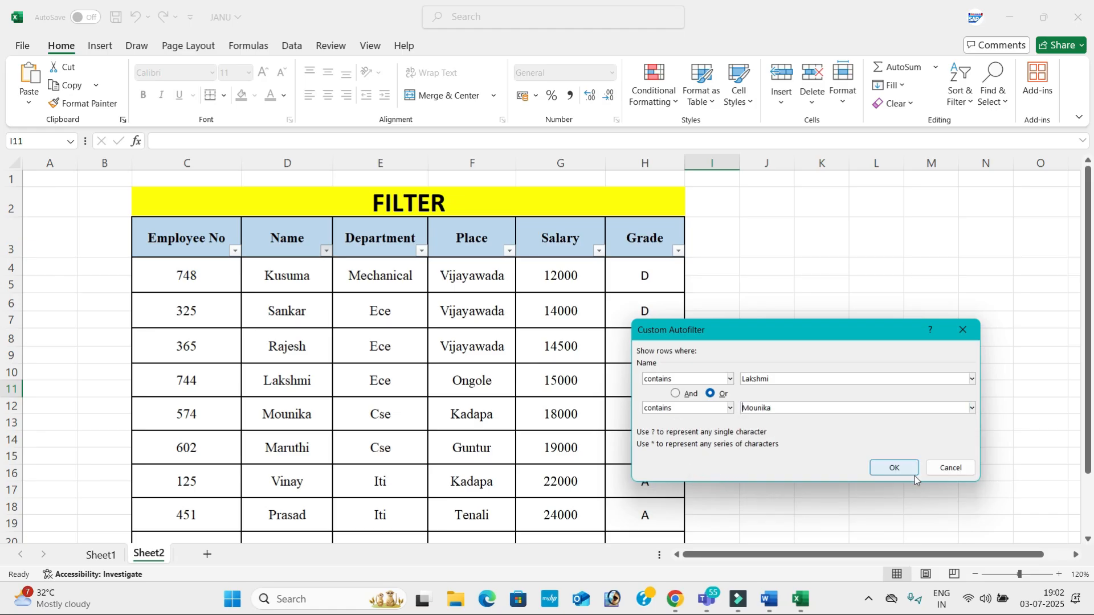
{"action": "left_click", "coordinate": [899, 468]}
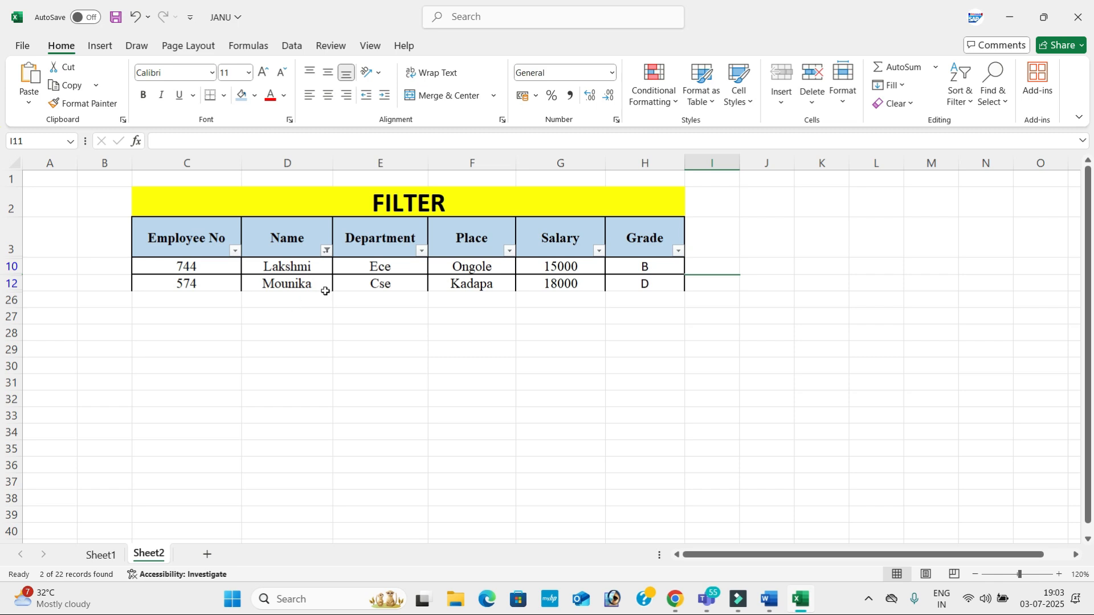
Clear the Name filter, check question 2 in the Word document and return to the JANU workbook
{"action": "left_click", "coordinate": [325, 252]}
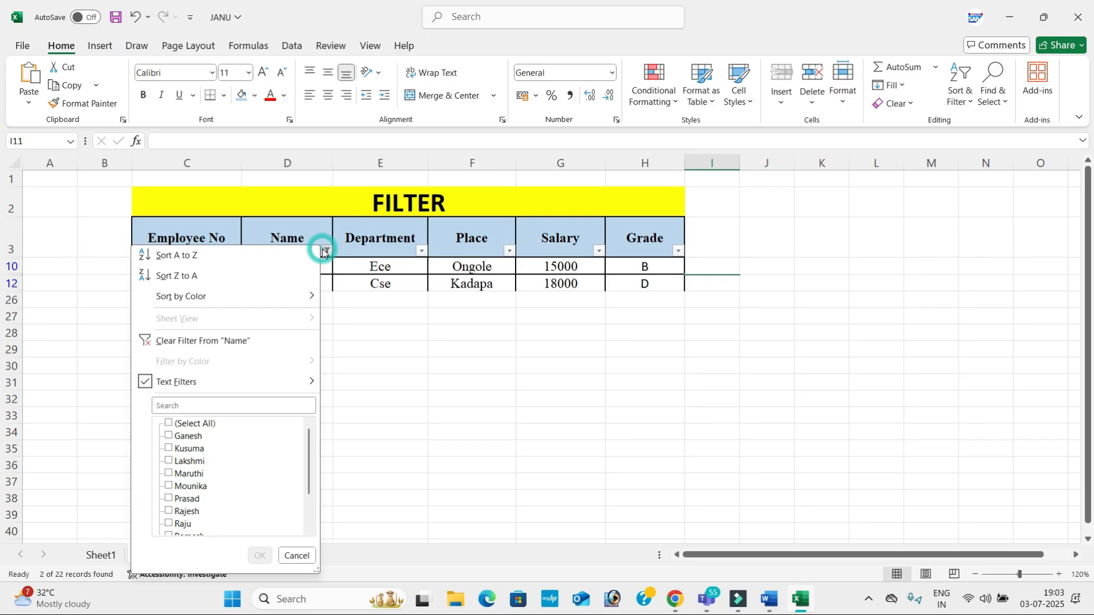
{"action": "left_click", "coordinate": [260, 340]}
{"action": "left_click", "coordinate": [502, 350]}
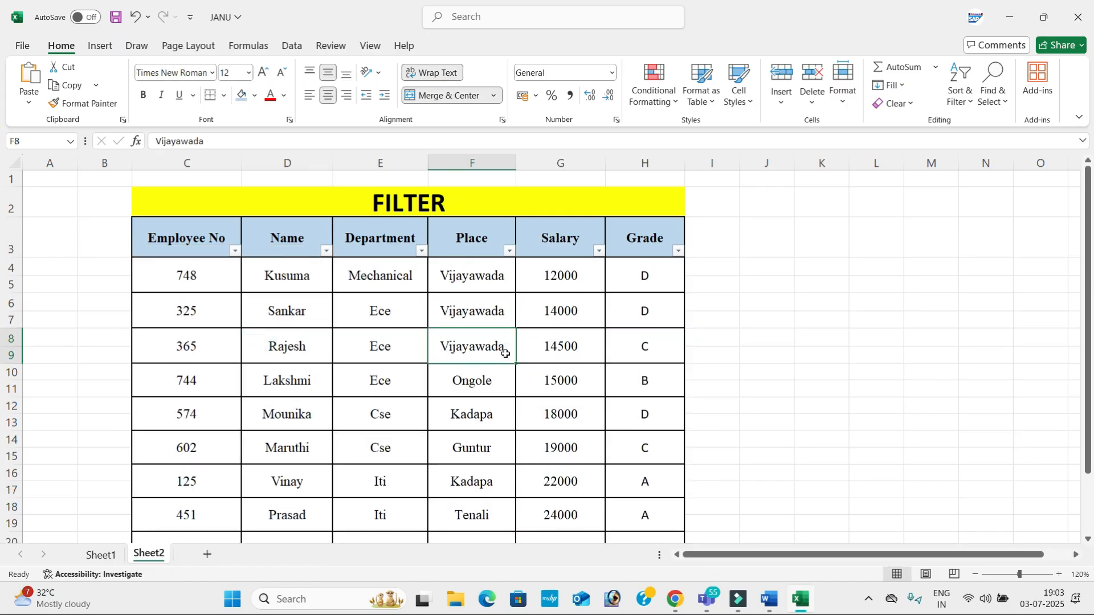
{"action": "left_click", "coordinate": [800, 599]}
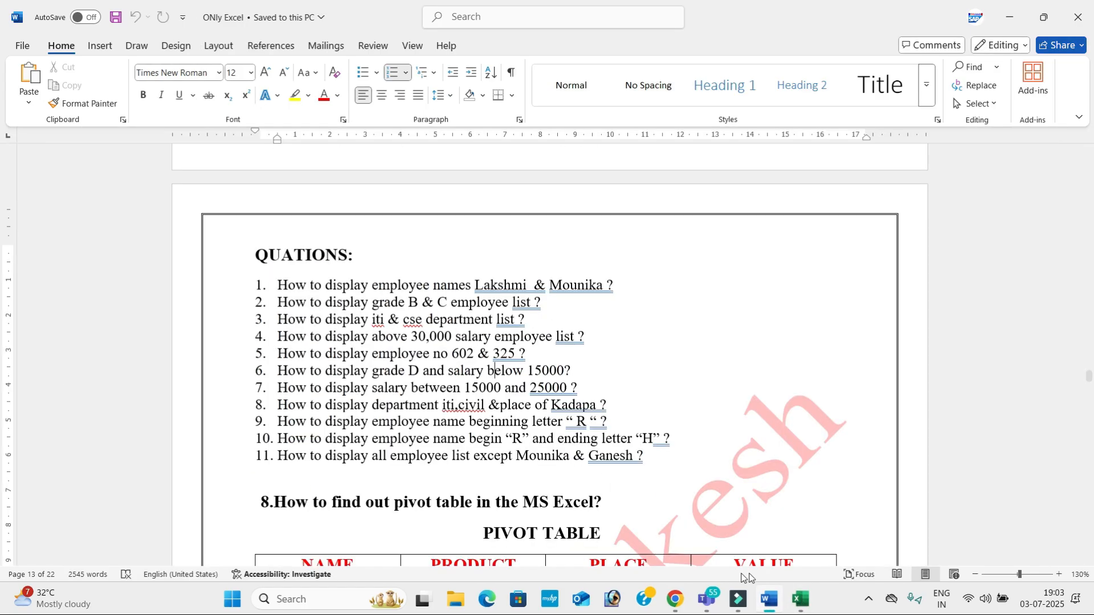
{"action": "left_click", "coordinate": [776, 600]}
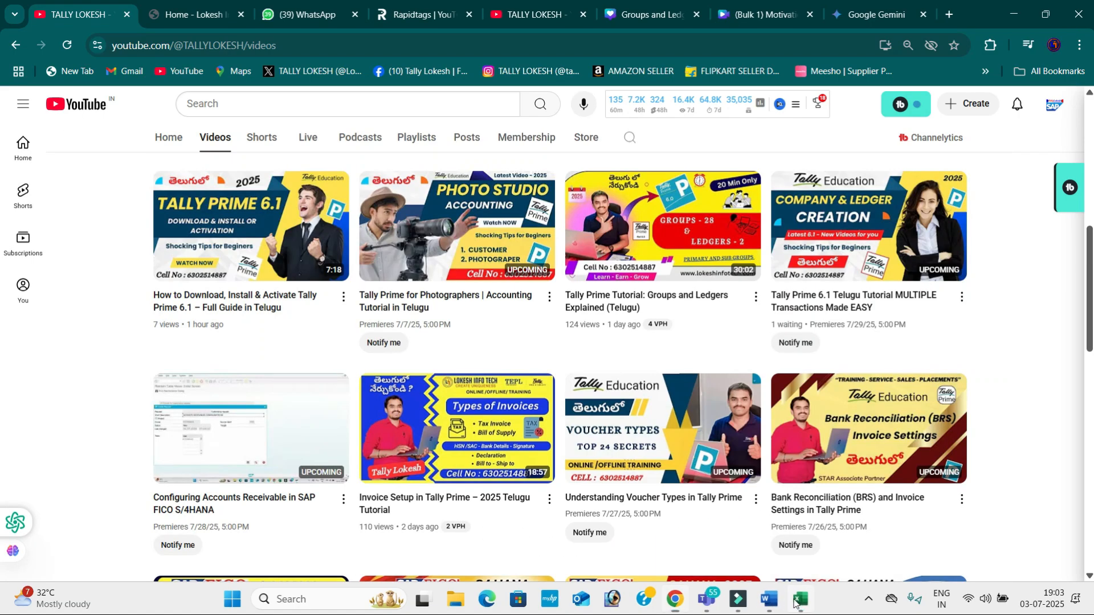
{"action": "left_click", "coordinate": [800, 600]}
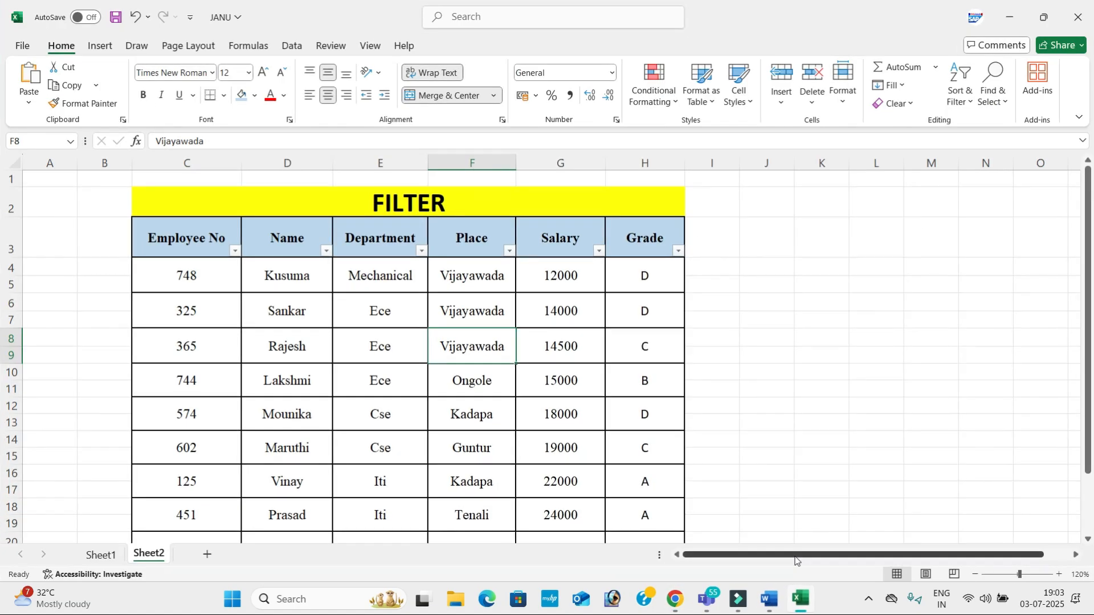
Filter the Grade column to grades B and C only, and select the filtered grade cells
{"action": "left_click", "coordinate": [678, 251]}
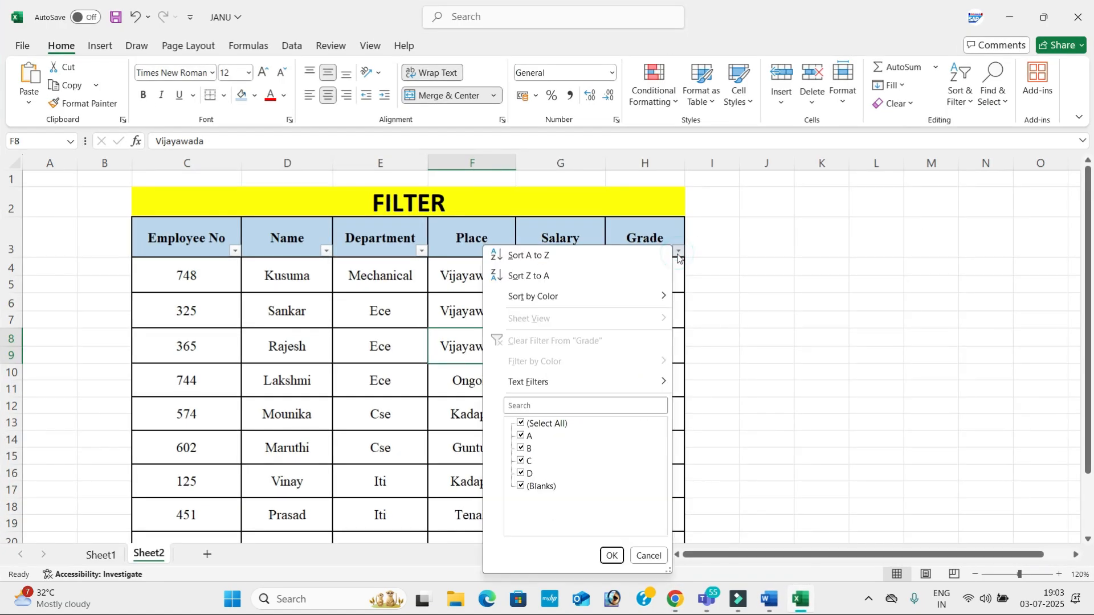
{"action": "left_click", "coordinate": [525, 427]}
{"action": "left_click", "coordinate": [521, 448]}
{"action": "left_click", "coordinate": [521, 461]}
{"action": "left_click", "coordinate": [612, 556]}
{"action": "left_click_drag", "start_coordinate": [654, 268], "coordinate": [664, 332]}
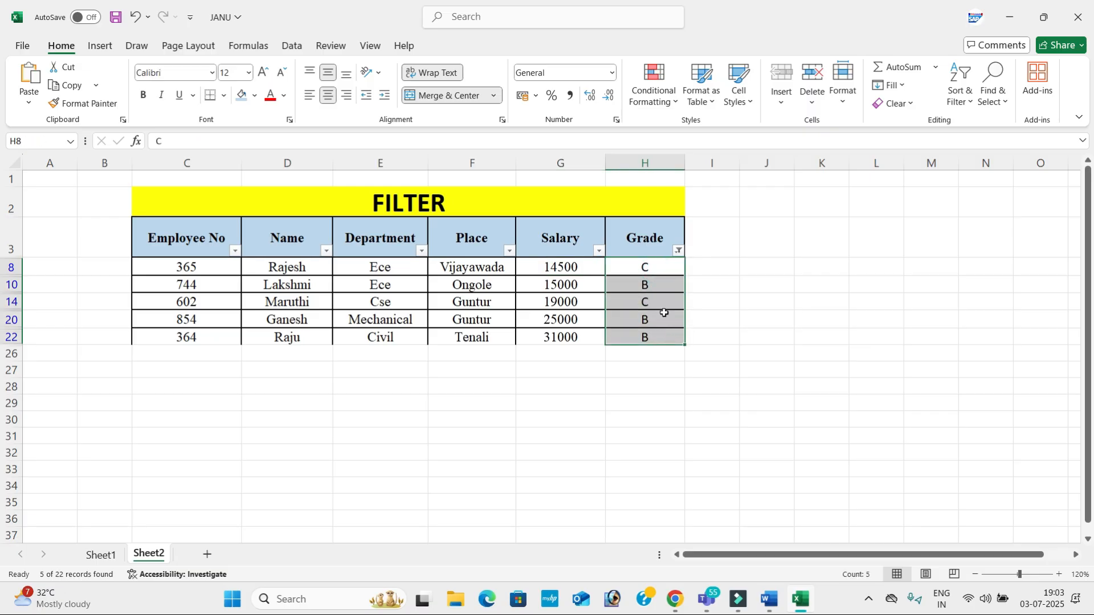
Clear the Grade filter, read question 3 in the Word document and return to the JANU workbook
{"action": "left_click", "coordinate": [677, 252]}
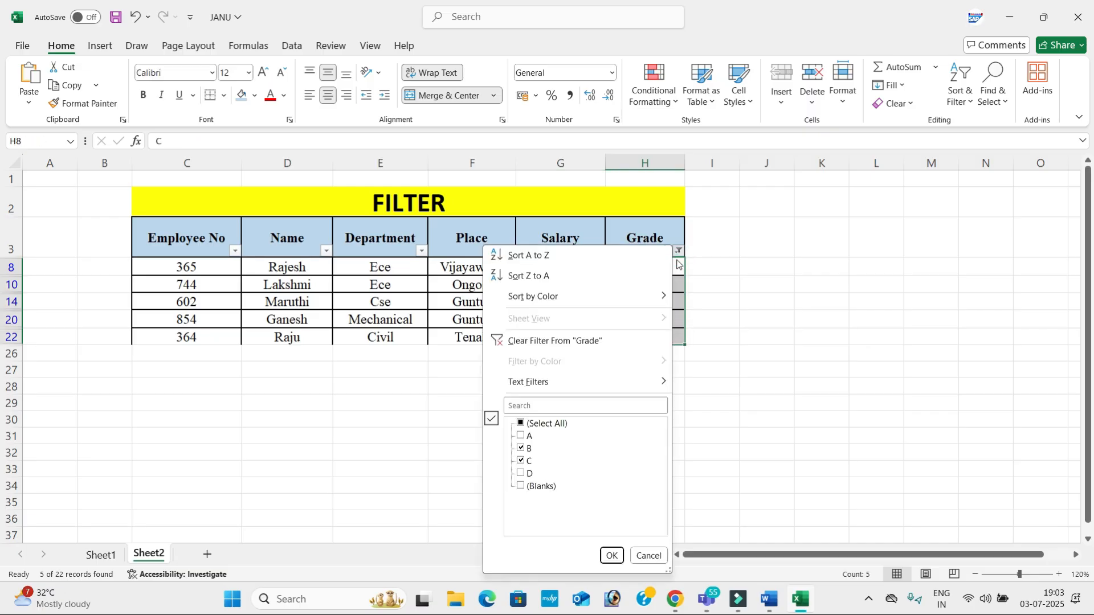
{"action": "left_click", "coordinate": [605, 338]}
{"action": "left_click", "coordinate": [718, 355]}
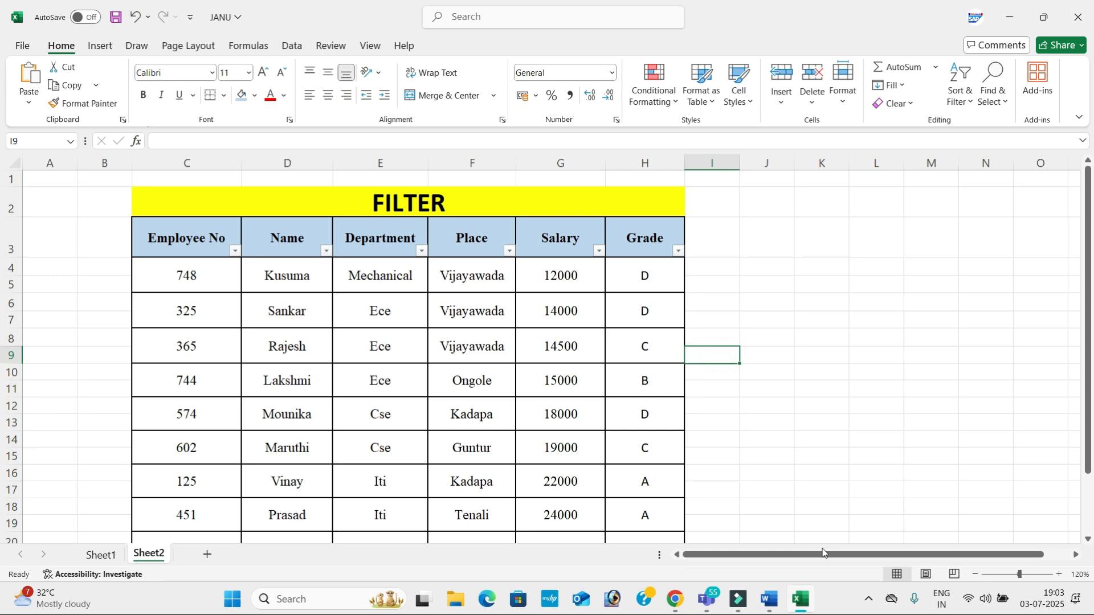
{"action": "left_click", "coordinate": [812, 602]}
{"action": "left_click", "coordinate": [800, 598]}
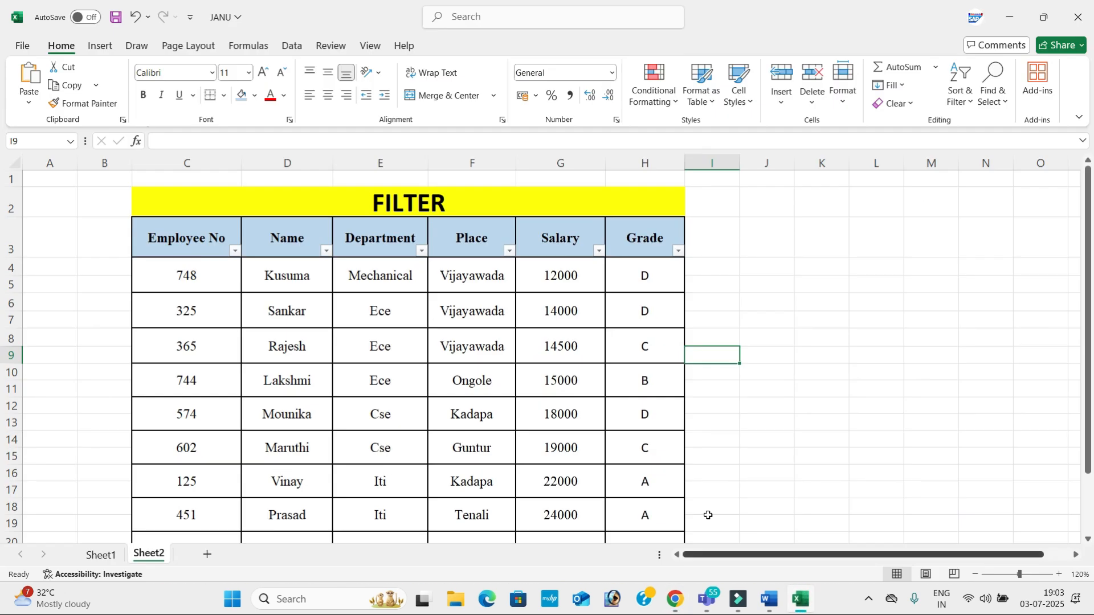
{"action": "left_click", "coordinate": [765, 601]}
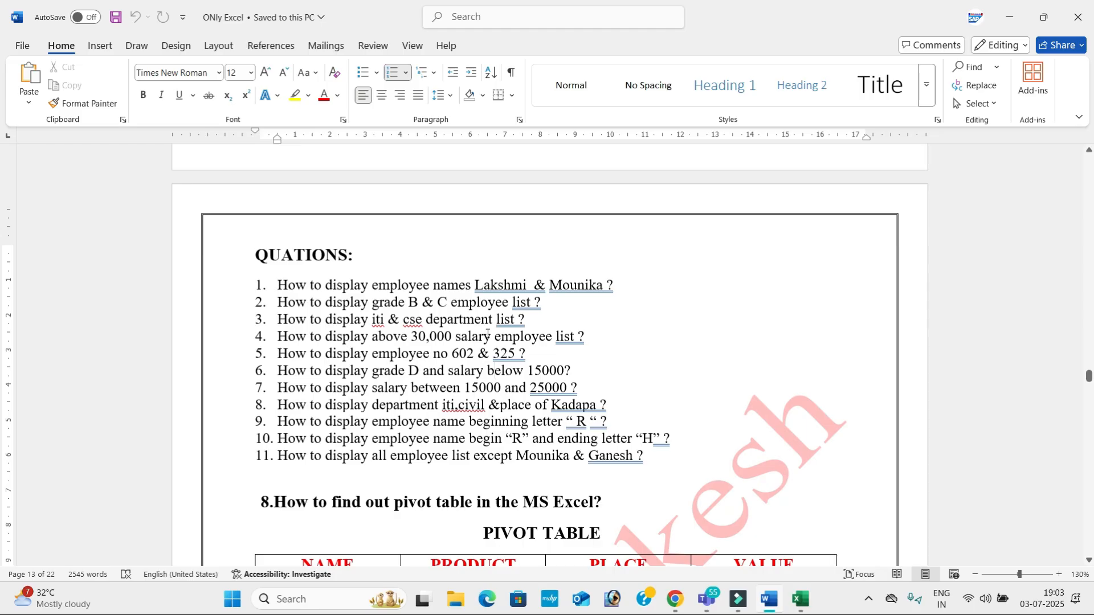
{"action": "left_click", "coordinate": [800, 600]}
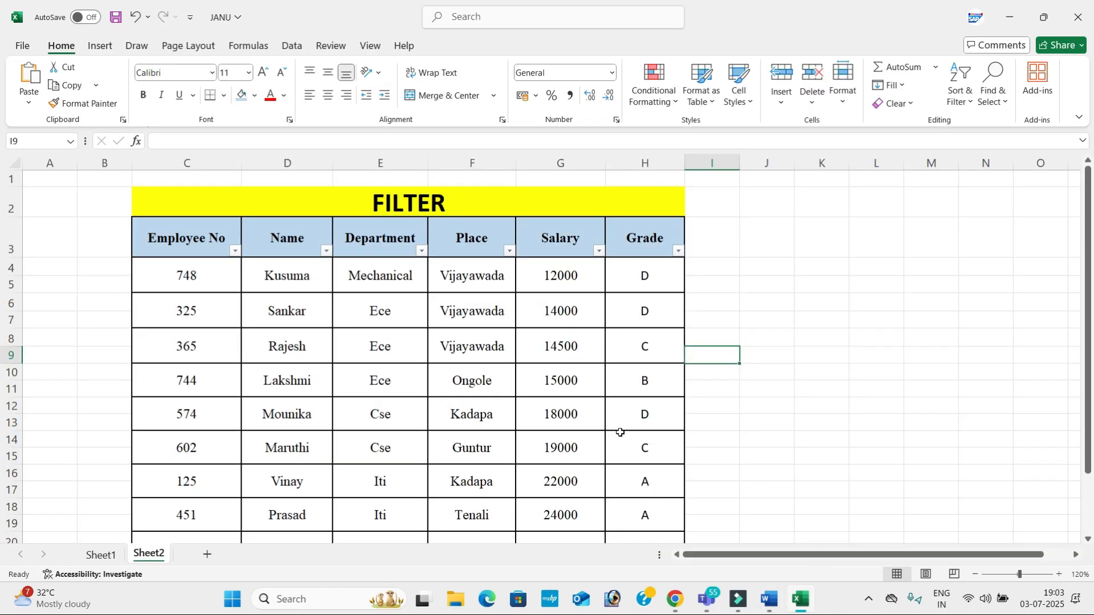
Filter the Department column to the Iti and Cse departments only
{"action": "left_click", "coordinate": [422, 251]}
{"action": "left_click", "coordinate": [265, 424]}
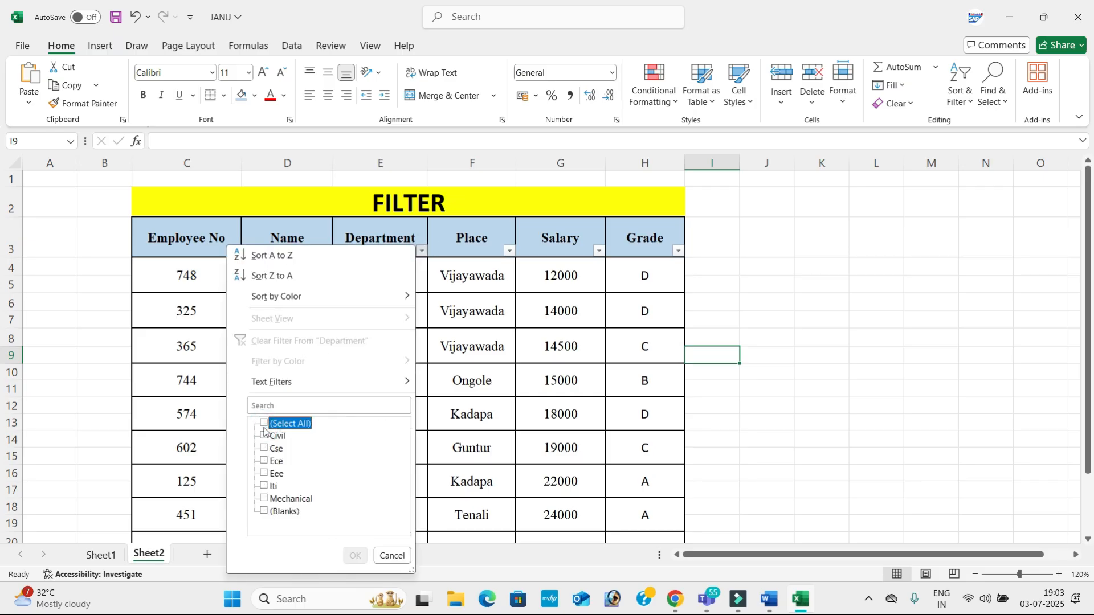
{"action": "left_click", "coordinate": [265, 486]}
{"action": "left_click", "coordinate": [264, 448]}
{"action": "left_click", "coordinate": [354, 556]}
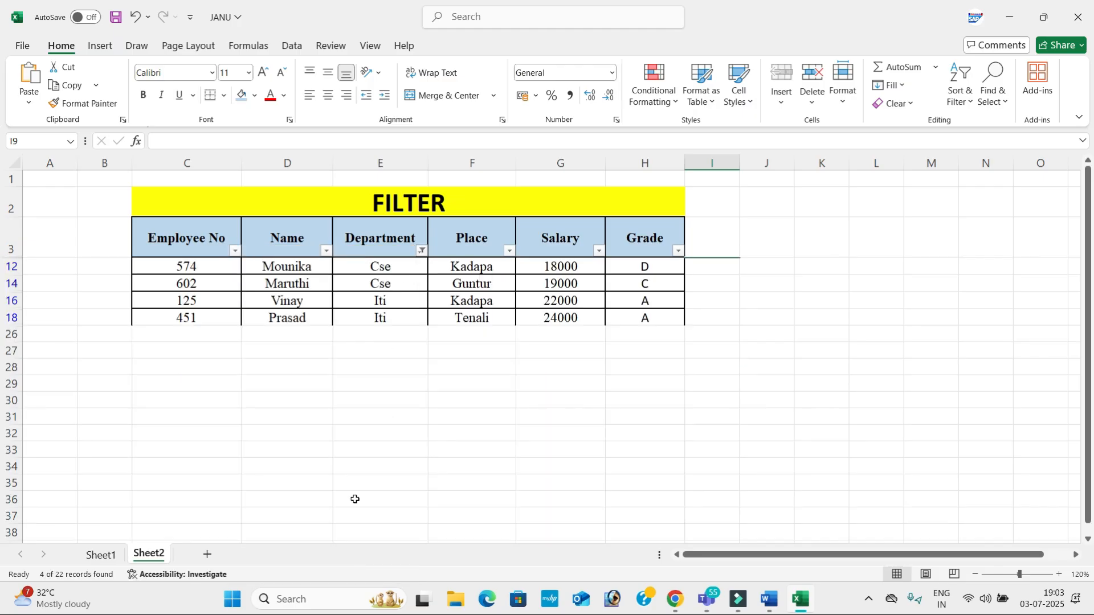
Clear the Department filter, read question 4 in the Word document and return to the JANU workbook
{"action": "left_click", "coordinate": [422, 251]}
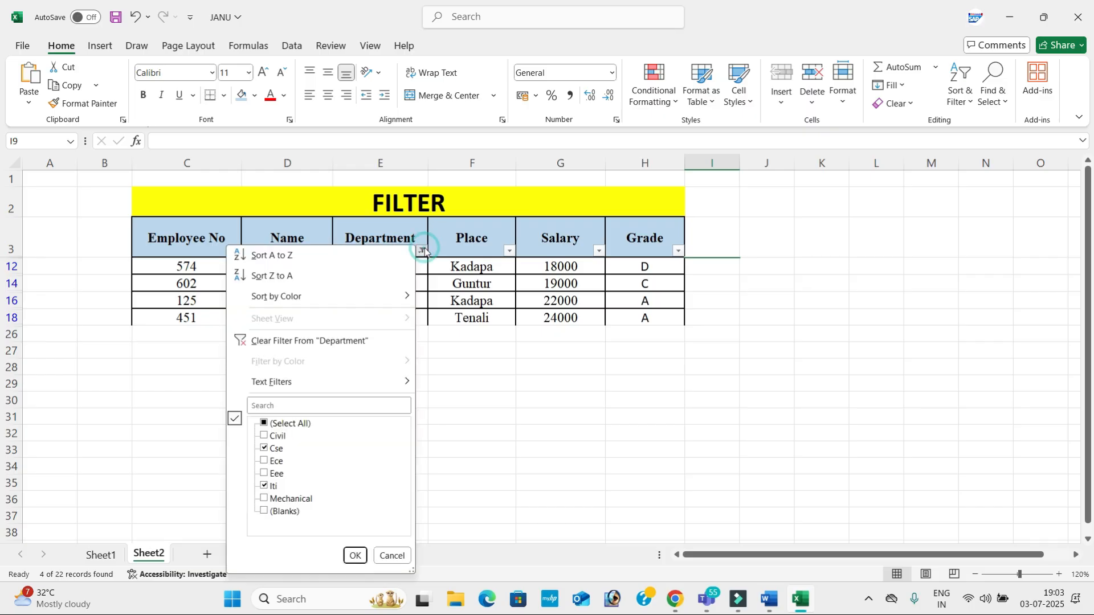
{"action": "left_click", "coordinate": [317, 338]}
{"action": "left_click", "coordinate": [695, 388]}
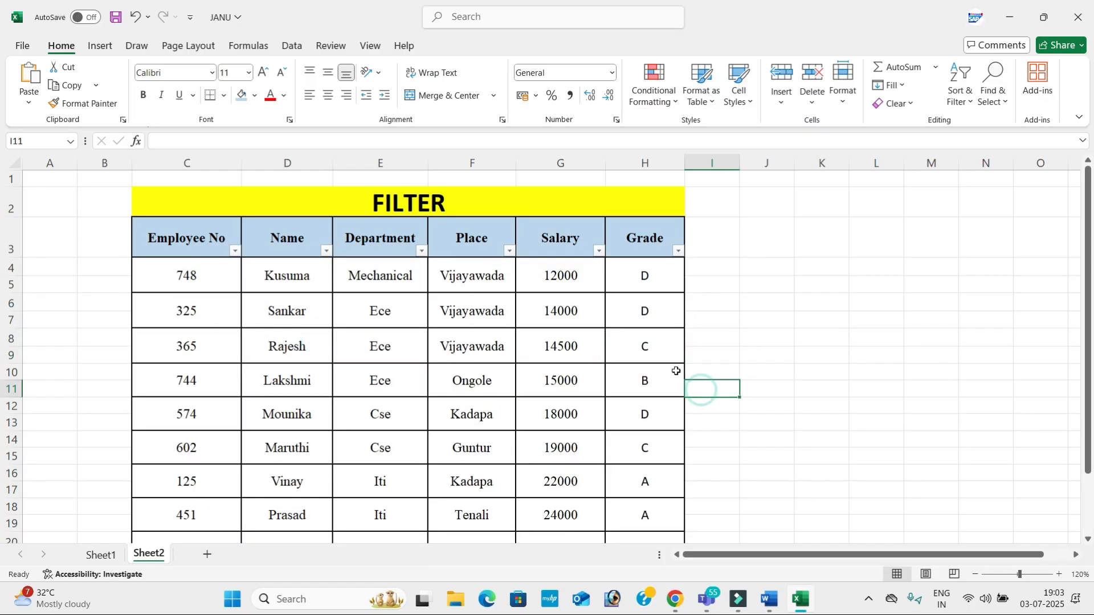
{"action": "key", "text": "alt+Tab"}
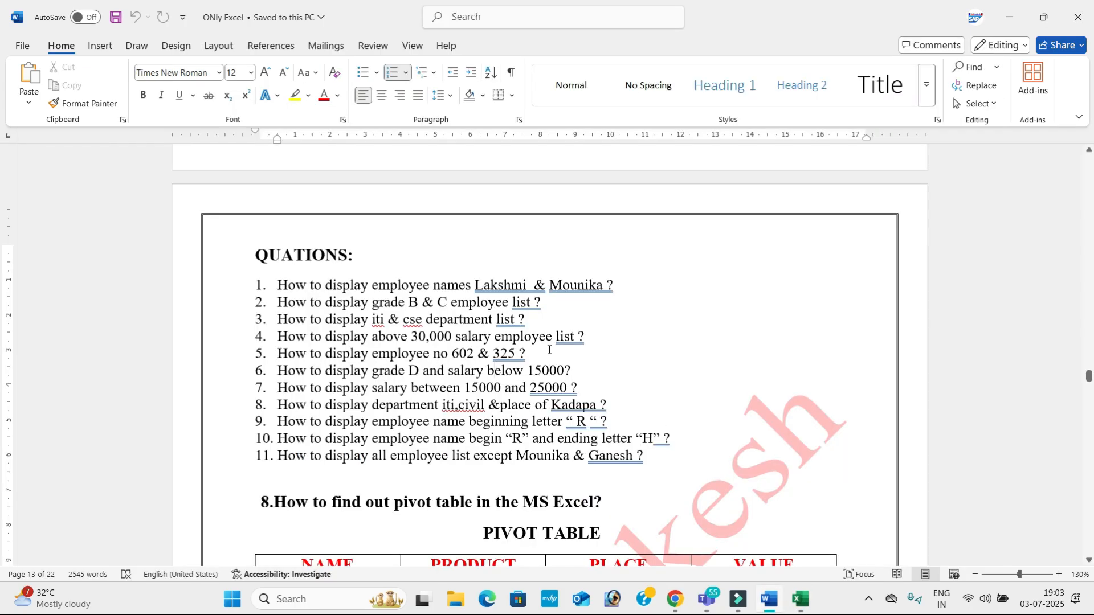
{"action": "key", "text": "alt+Tab"}
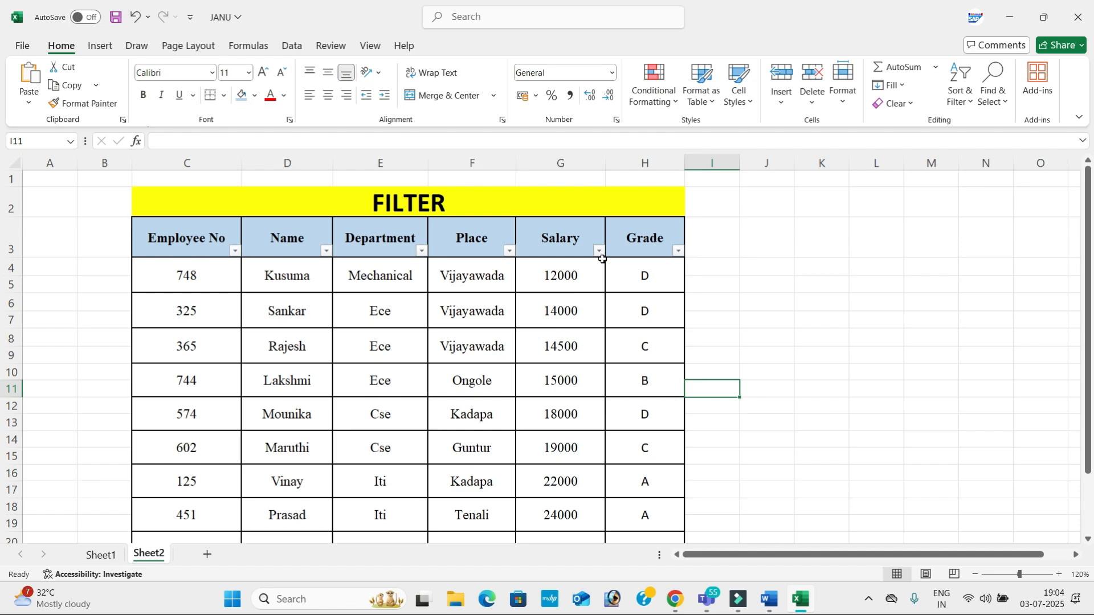
Filter the Salary column with a greater-than-or-equal-to condition to answer the question about salaries above 30,000
{"action": "left_click", "coordinate": [599, 251]}
{"action": "left_click", "coordinate": [528, 382]}
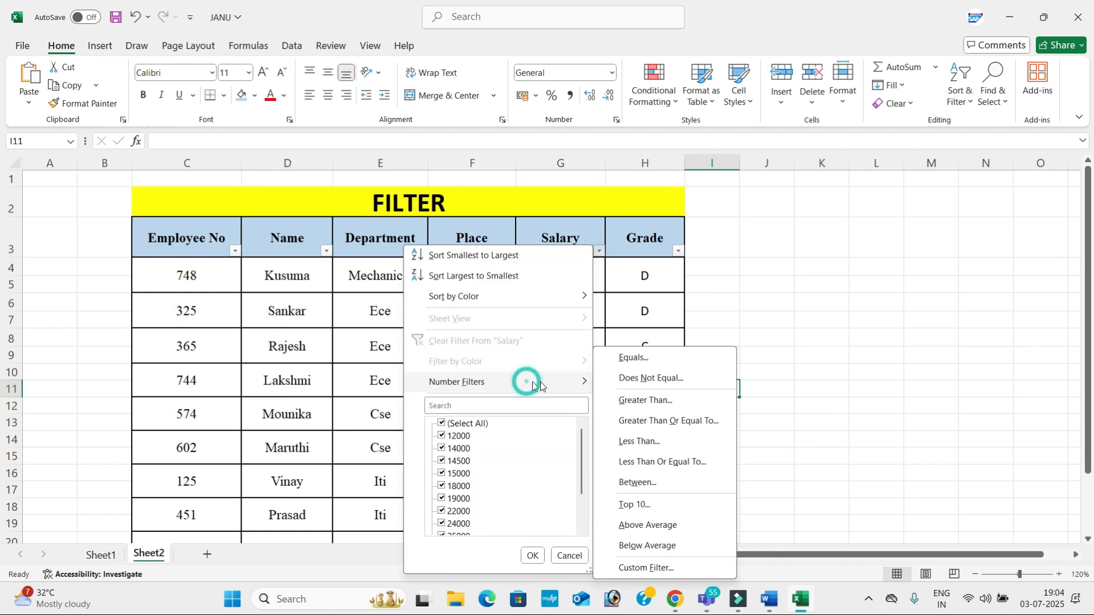
{"action": "left_click", "coordinate": [666, 422]}
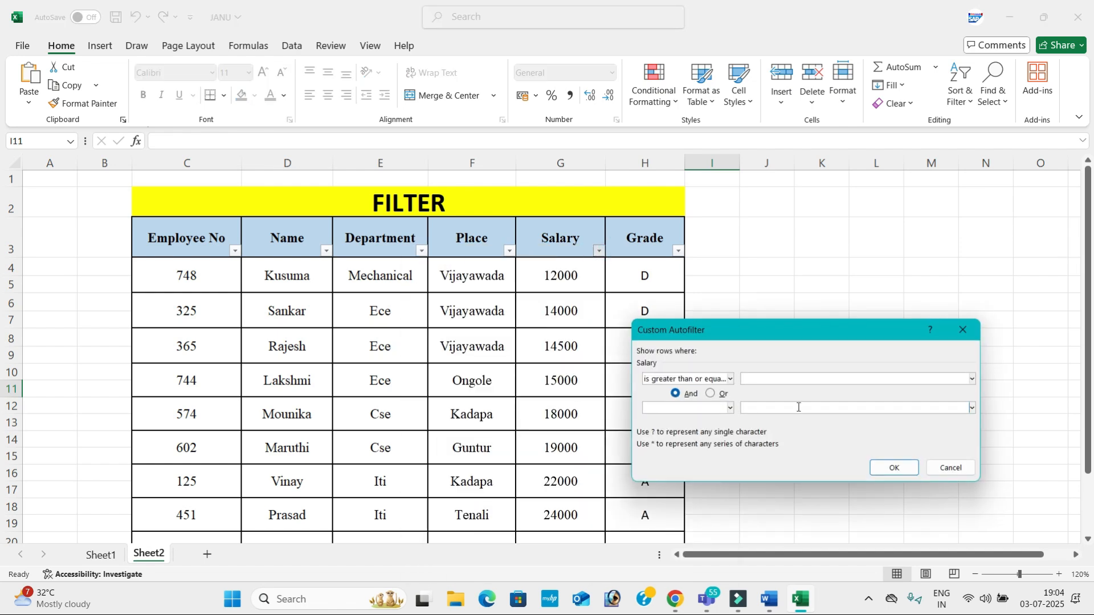
{"action": "key", "text": "Return"}
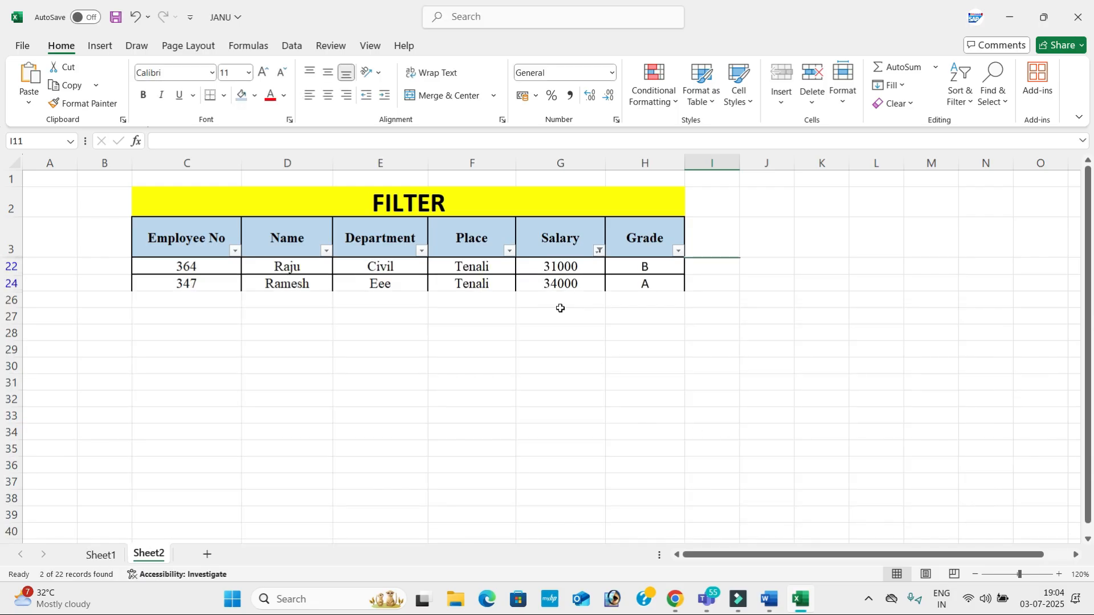
Clear the Salary filter, read question 5 in the Word document and return to the JANU workbook
{"action": "left_click", "coordinate": [599, 250]}
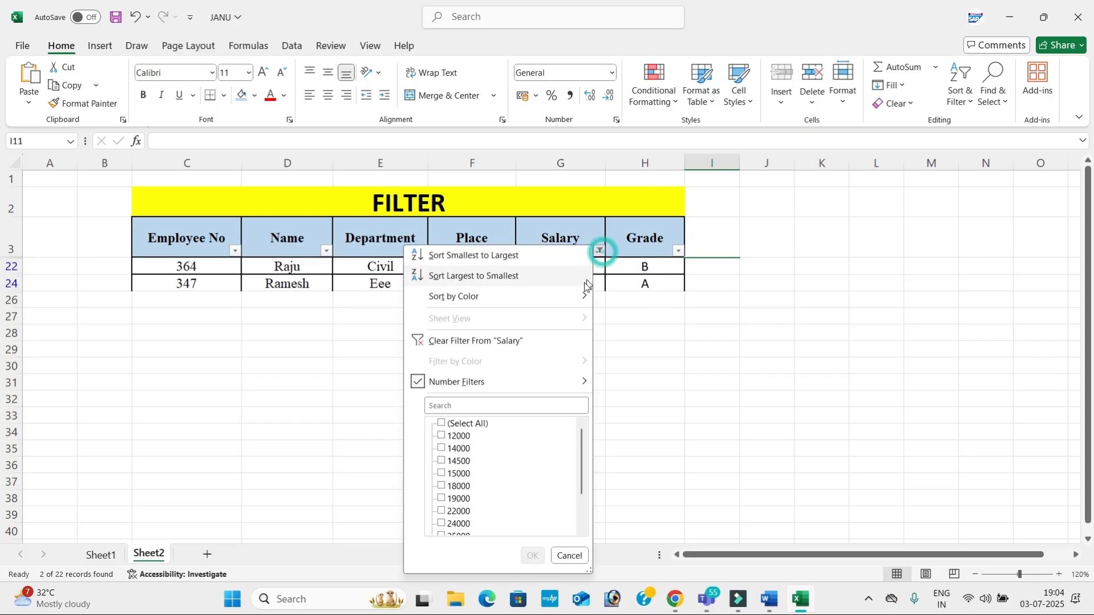
{"action": "left_click", "coordinate": [560, 339]}
{"action": "key", "text": "alt+Tab"}
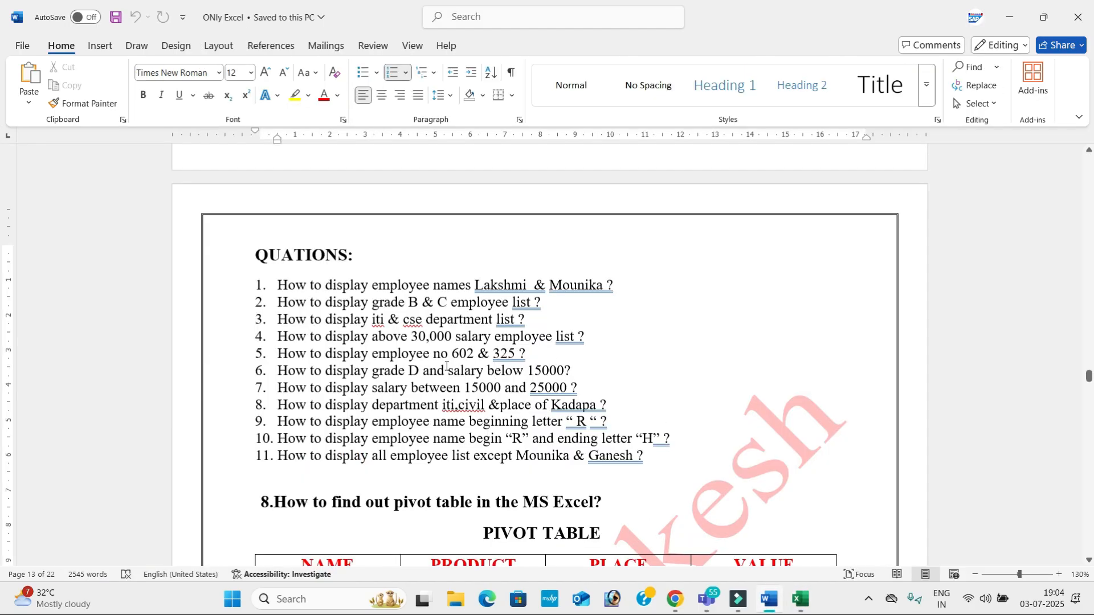
{"action": "key", "text": "alt+Tab"}
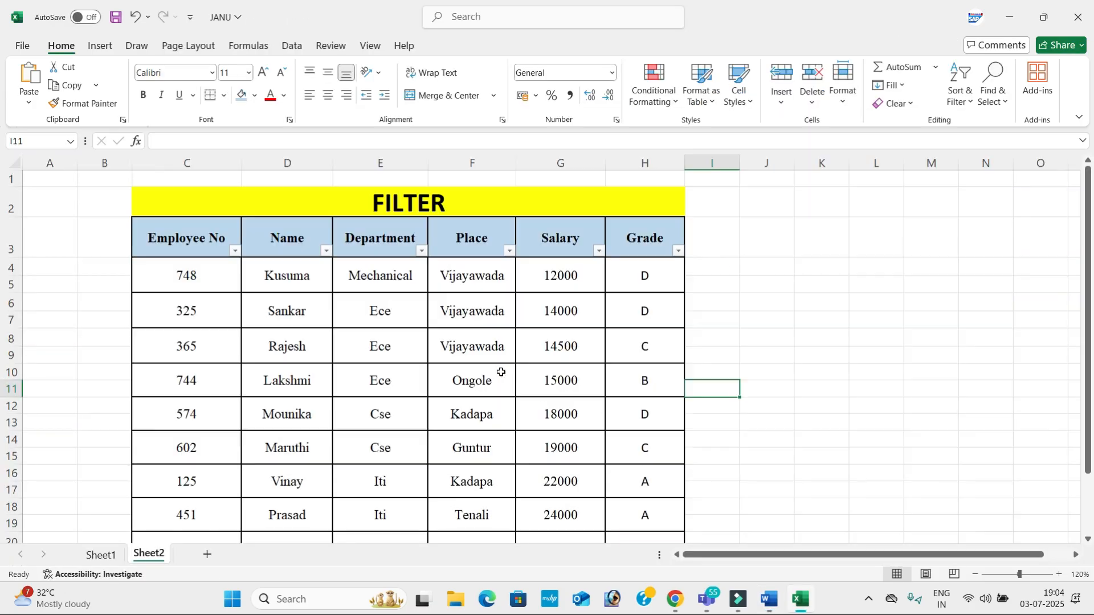
Filter the Employee No column to only the two employee numbers asked for in question 5
{"action": "left_click", "coordinate": [233, 252]}
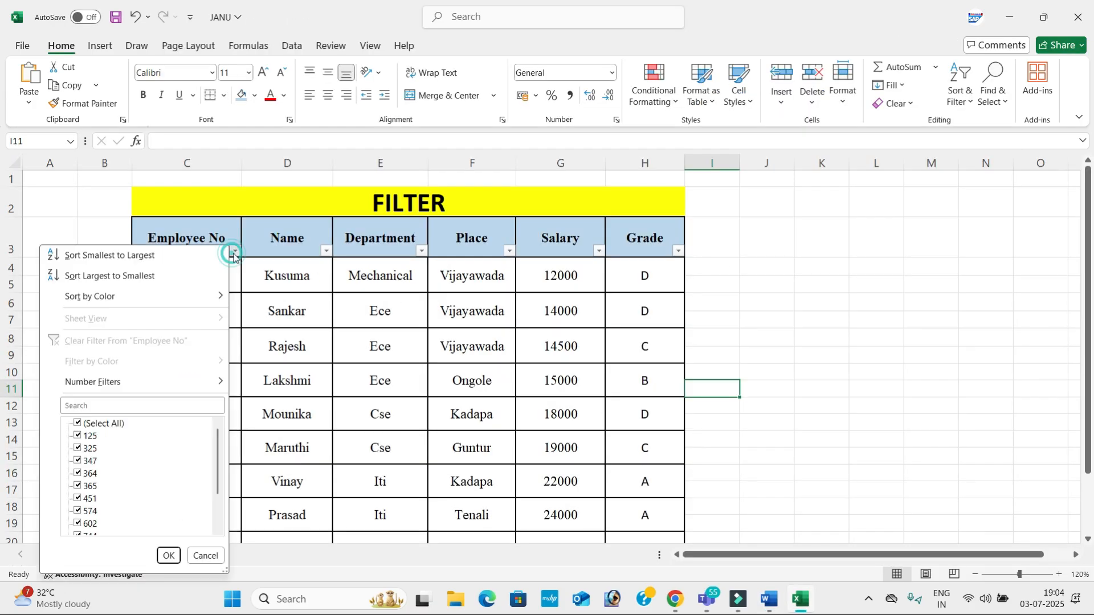
{"action": "mouse_move", "coordinate": [178, 383]}
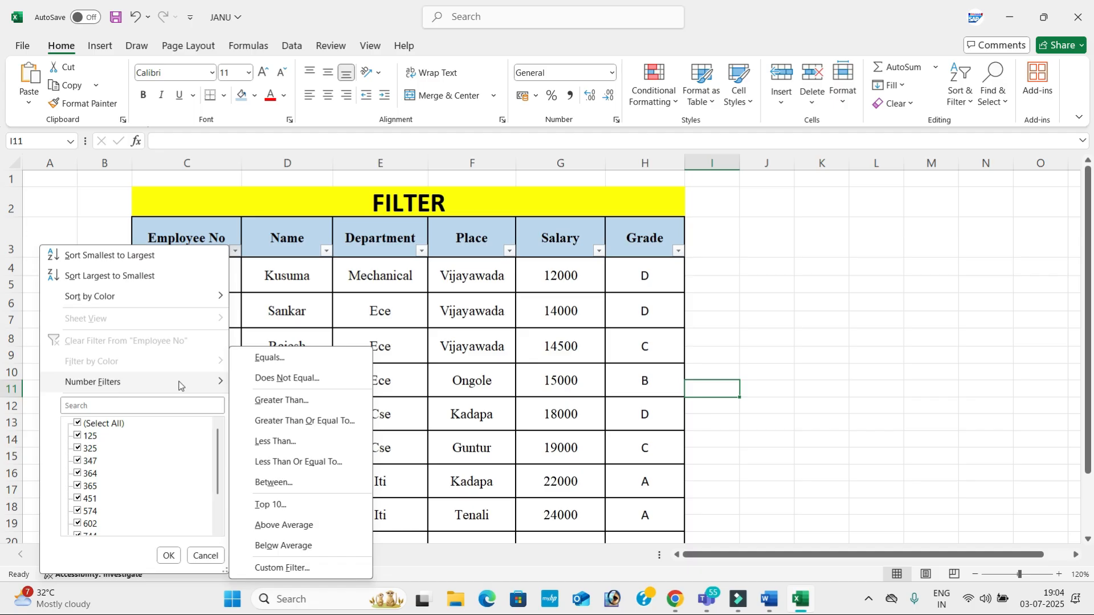
{"action": "left_click", "coordinate": [79, 425]}
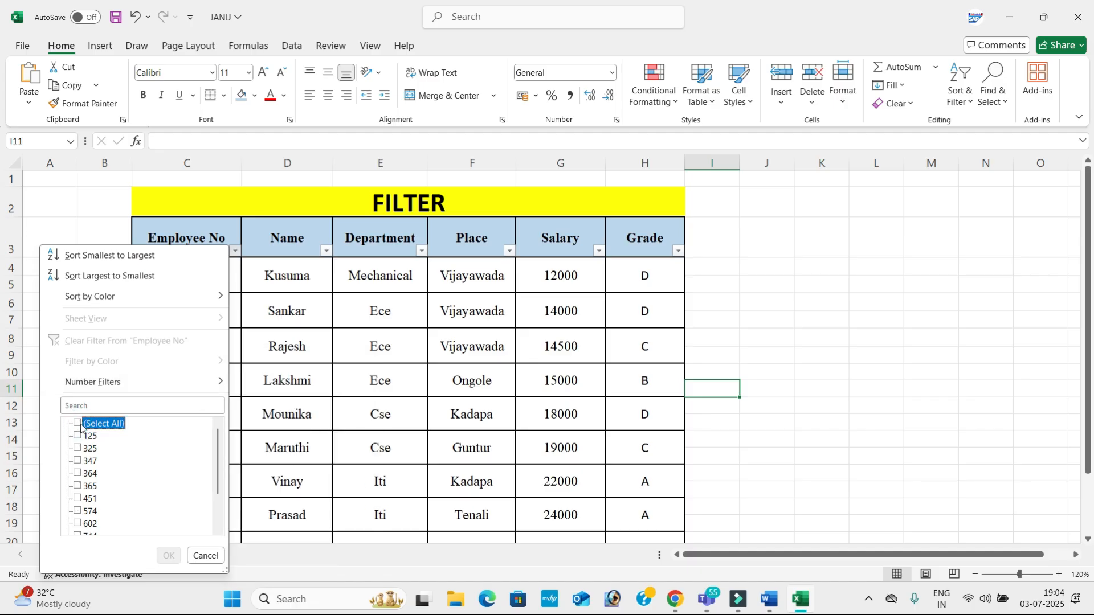
{"action": "left_click", "coordinate": [80, 424]}
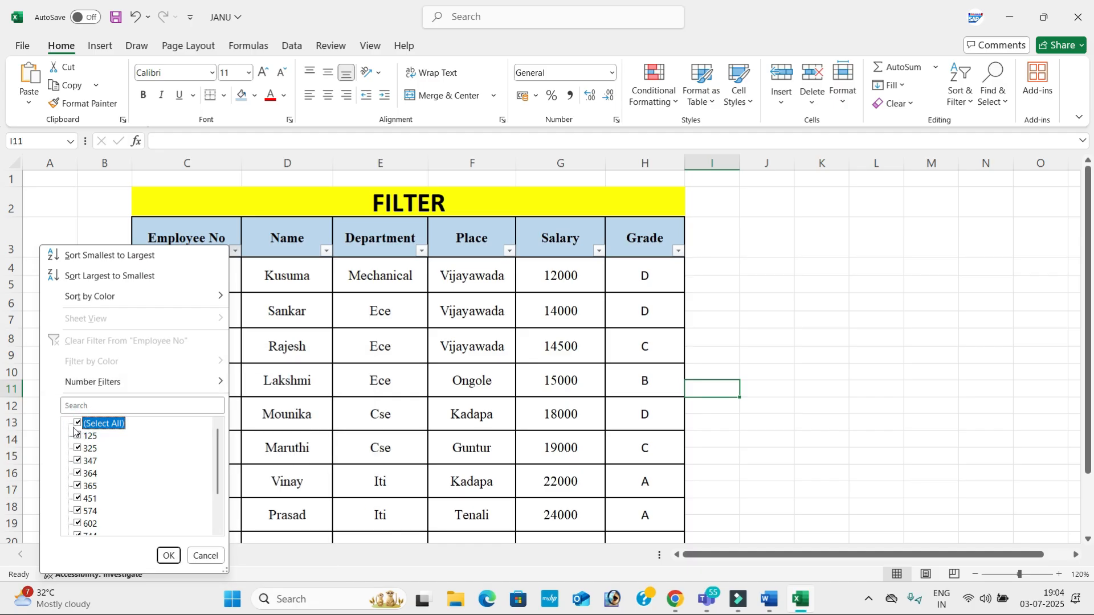
{"action": "left_click", "coordinate": [77, 423]}
{"action": "left_click", "coordinate": [78, 523]}
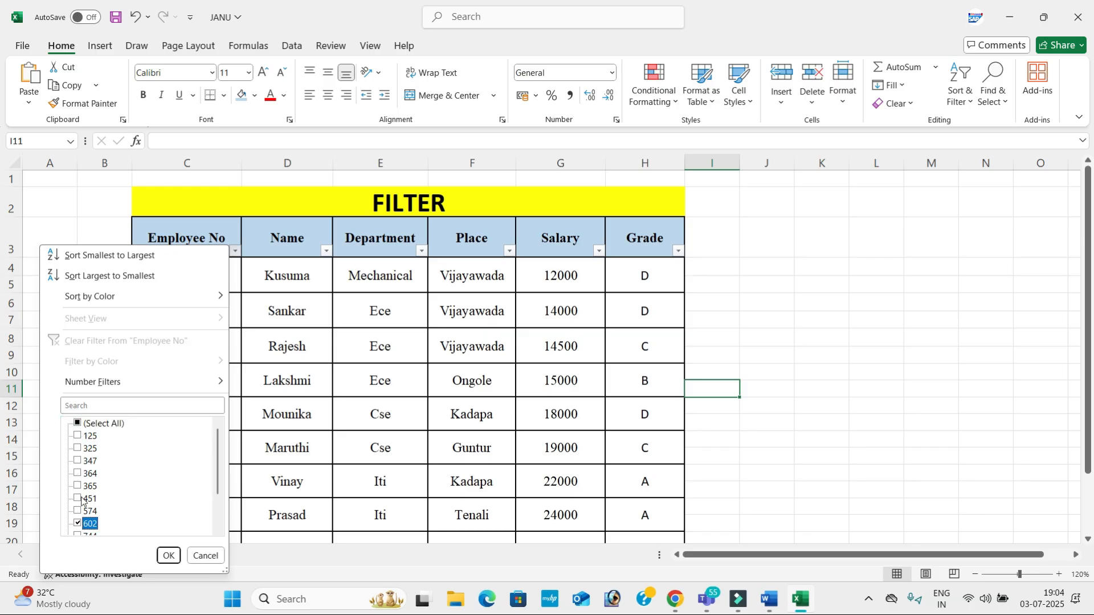
{"action": "left_click", "coordinate": [85, 449]}
{"action": "left_click", "coordinate": [168, 555]}
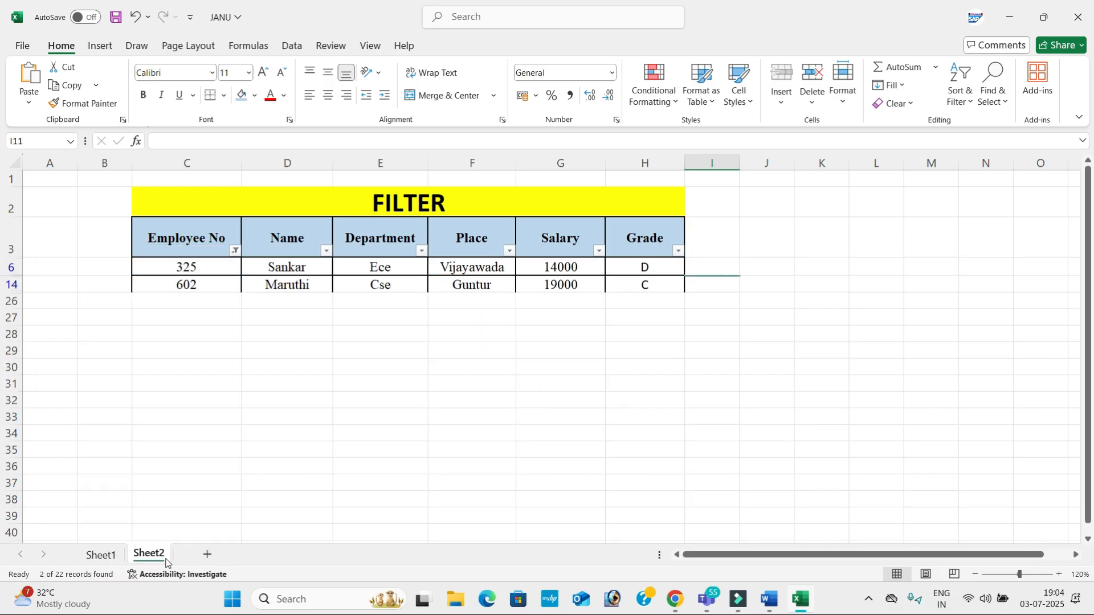
Clear the Employee No filter, read question 6 in the Word document and return to the JANU workbook
{"action": "left_click", "coordinate": [235, 251]}
{"action": "left_click", "coordinate": [194, 342]}
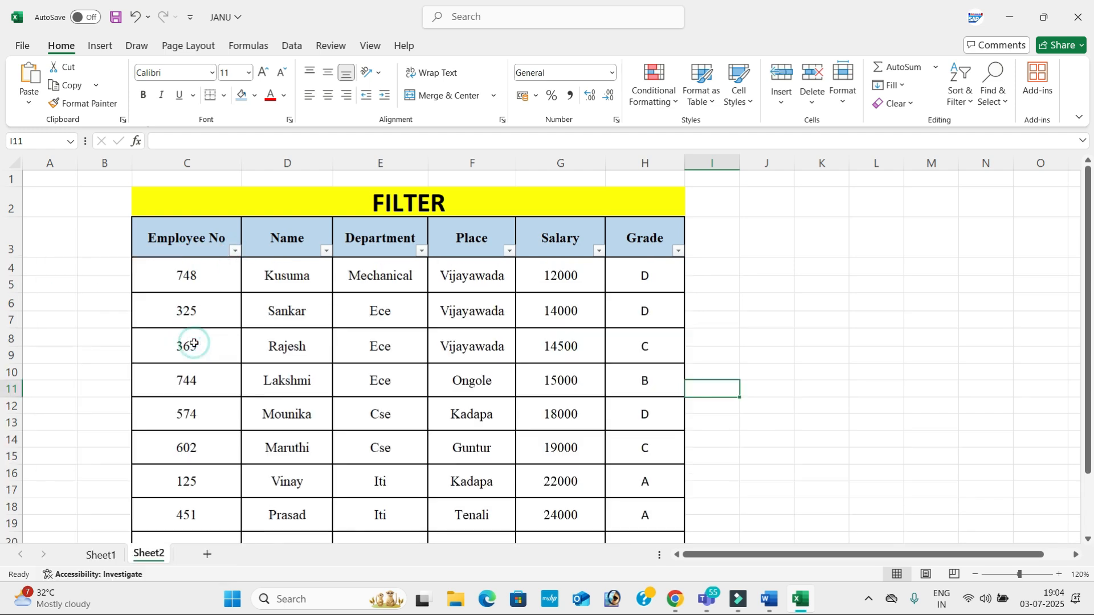
{"action": "key", "text": "alt+Tab"}
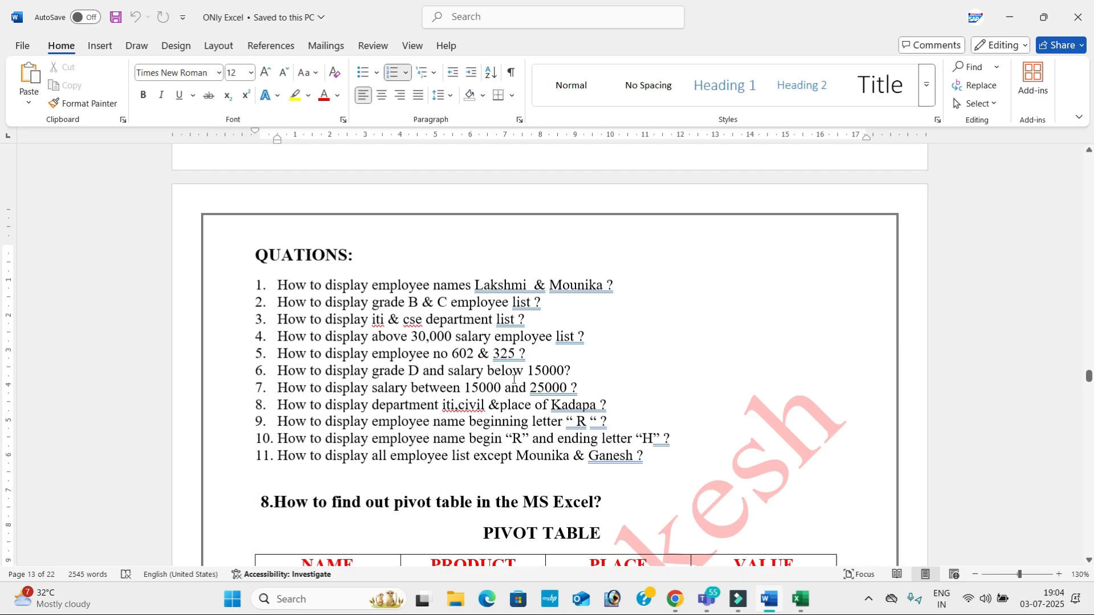
{"action": "key", "text": "alt+Tab"}
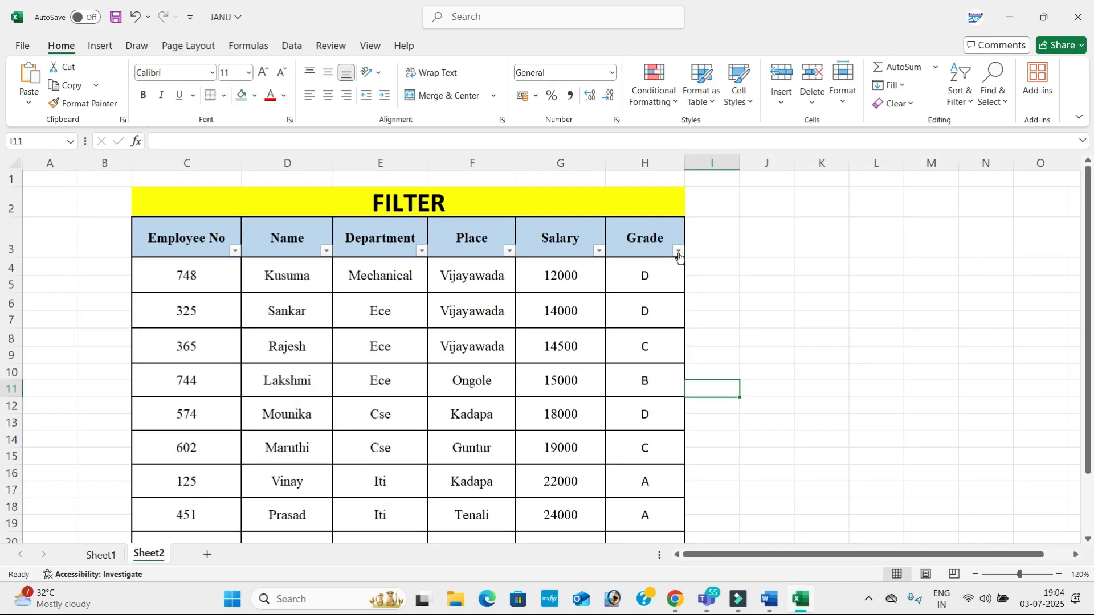
Filter the Grade column to grade D only
{"action": "left_click", "coordinate": [678, 251]}
{"action": "left_click", "coordinate": [520, 422]}
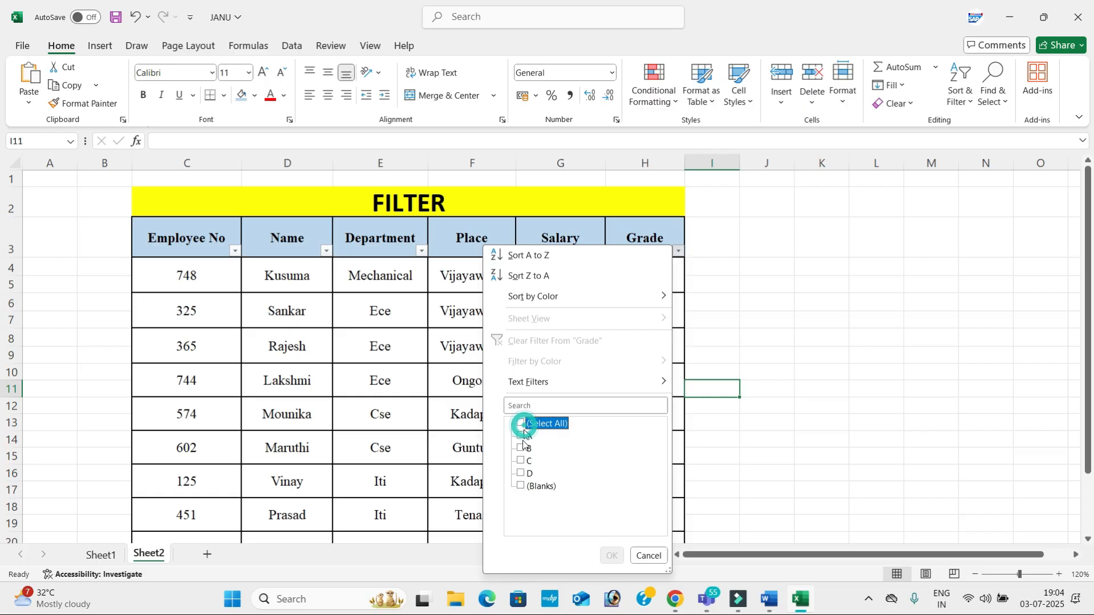
{"action": "left_click", "coordinate": [520, 473]}
{"action": "left_click", "coordinate": [612, 556]}
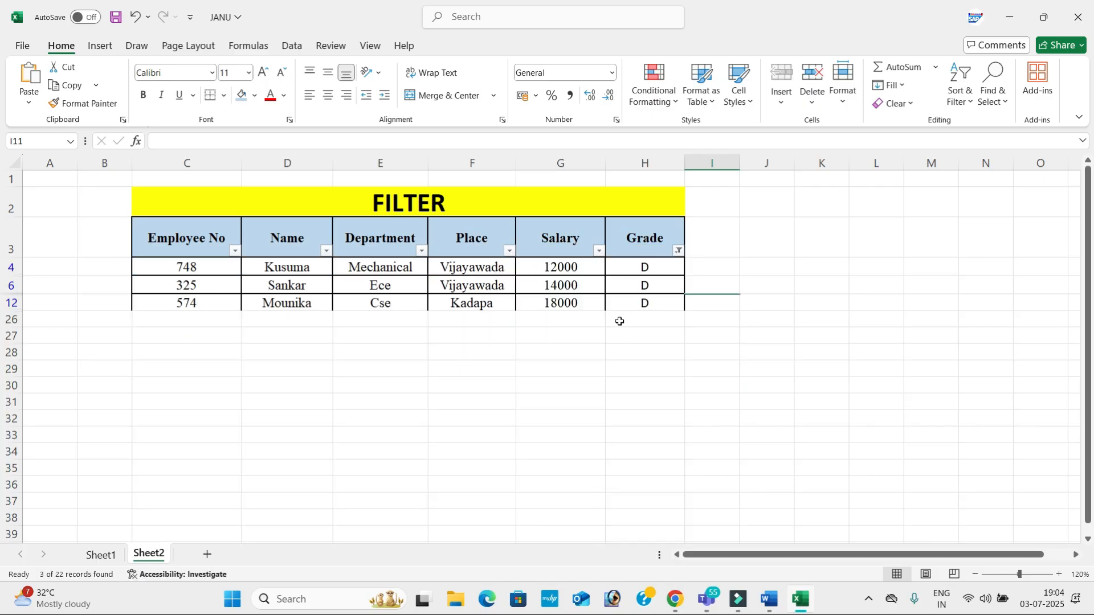
Filter the Salary column to values less than 15000
{"action": "left_click", "coordinate": [600, 251]}
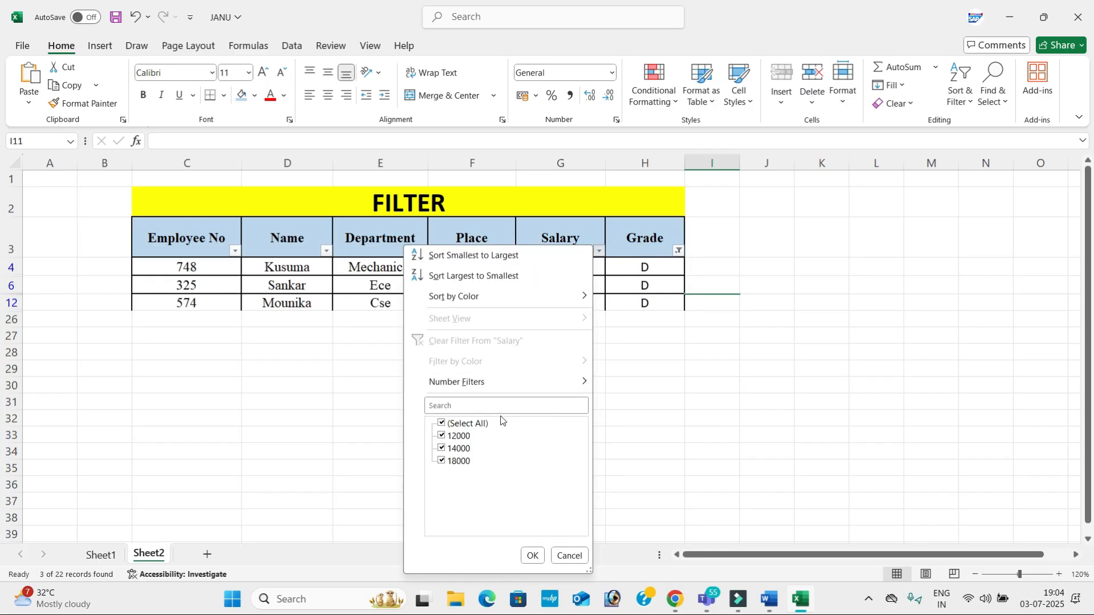
{"action": "left_click", "coordinate": [516, 383]}
{"action": "left_click", "coordinate": [658, 444]}
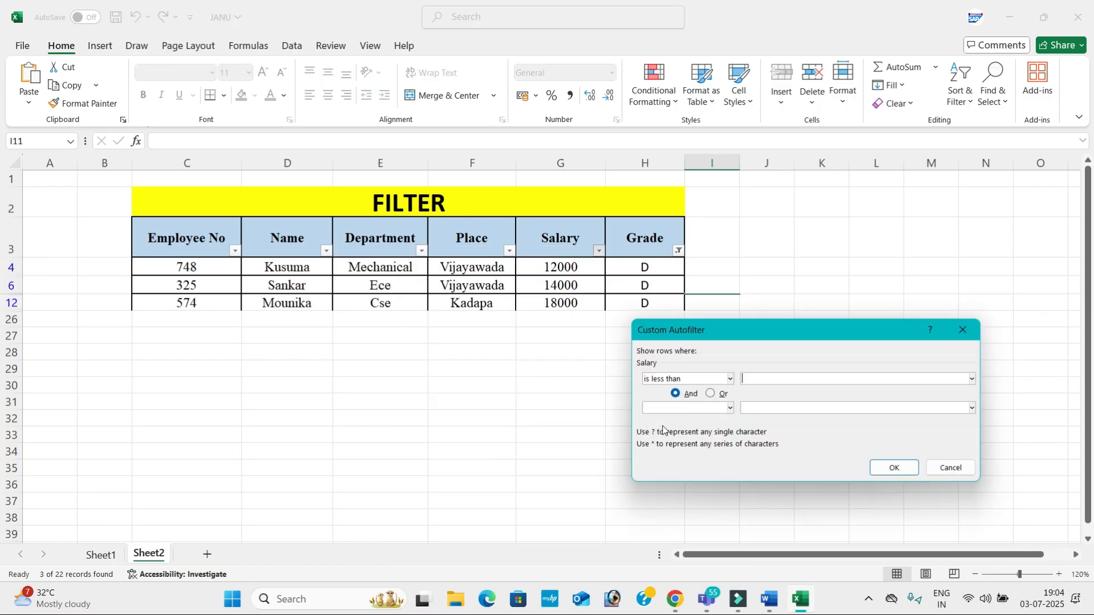
{"action": "type", "text": "15000"}
{"action": "key", "text": "Return"}
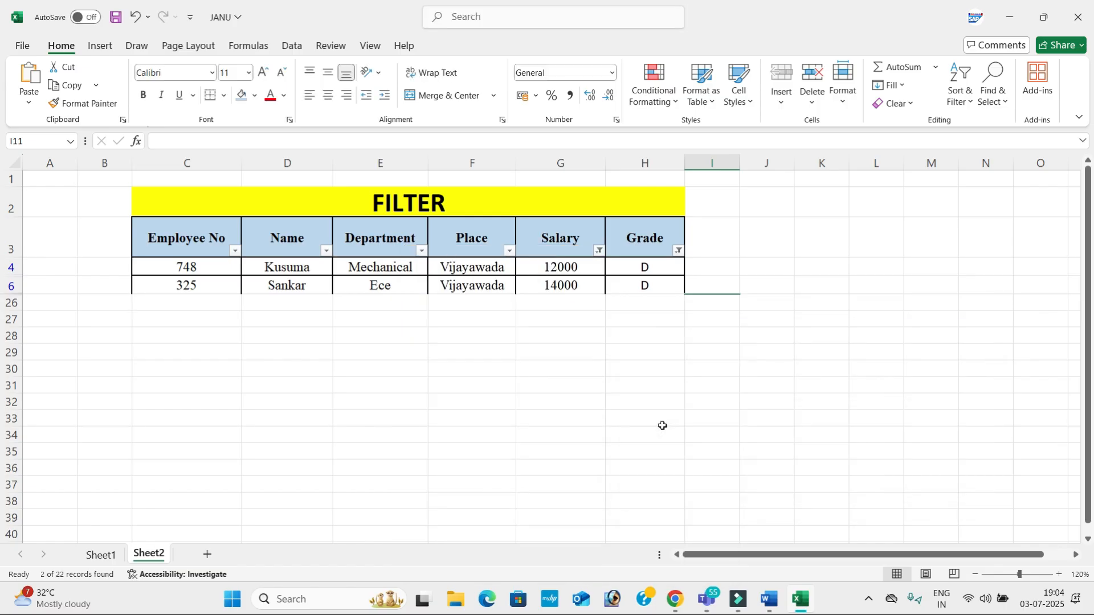
Clear the Salary and Grade filters, read question 7 in the Word document and return to the JANU workbook
{"action": "left_click", "coordinate": [599, 250]}
{"action": "left_click", "coordinate": [532, 340]}
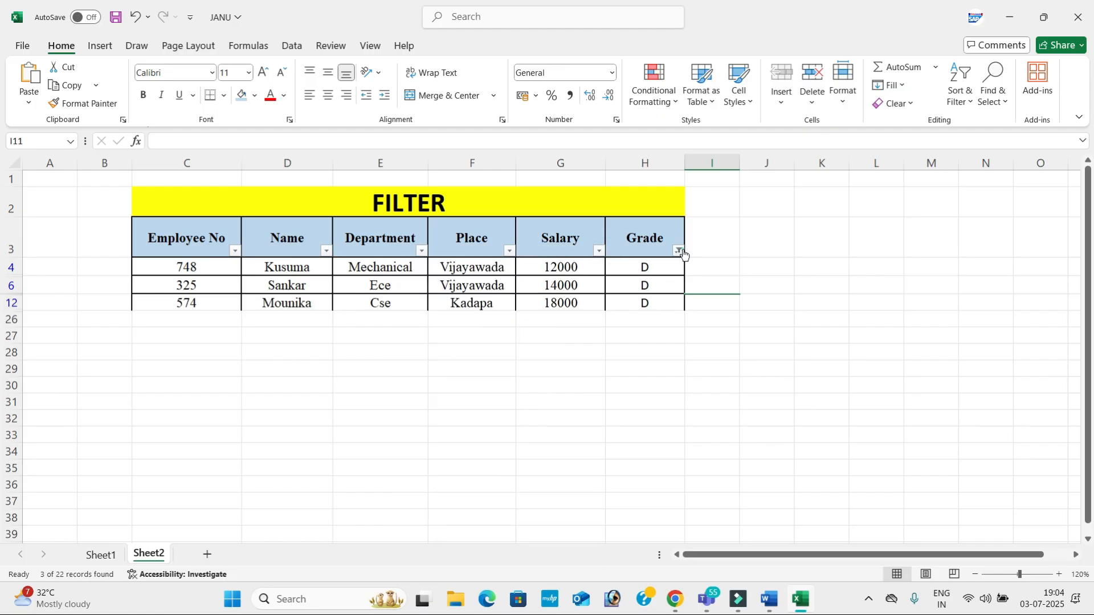
{"action": "left_click", "coordinate": [678, 251]}
{"action": "left_click", "coordinate": [620, 340]}
{"action": "key", "text": "alt+Tab"}
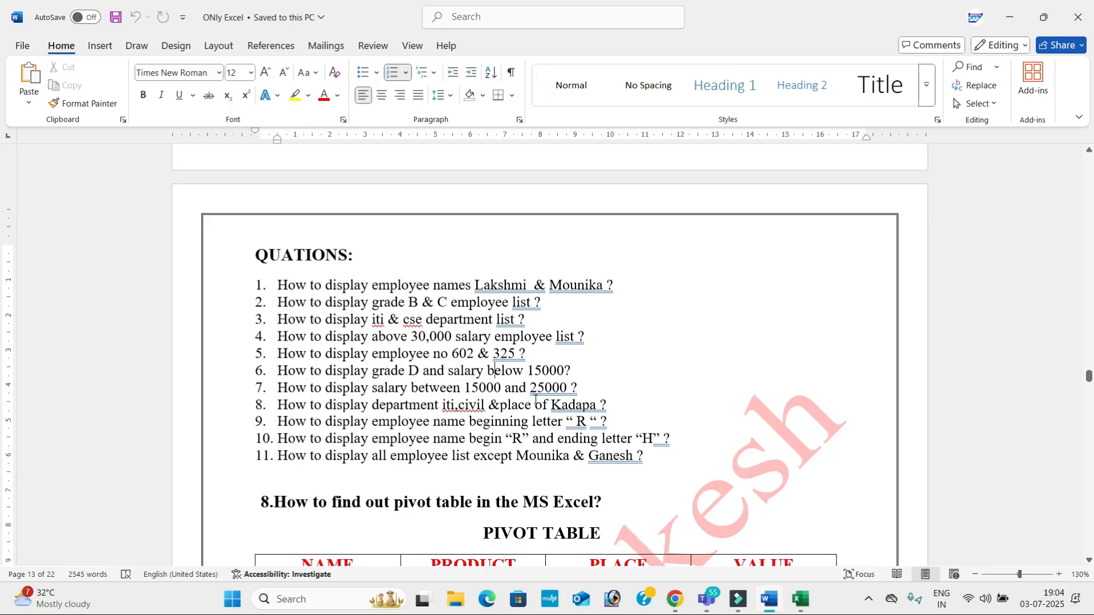
{"action": "key", "text": "alt+Tab"}
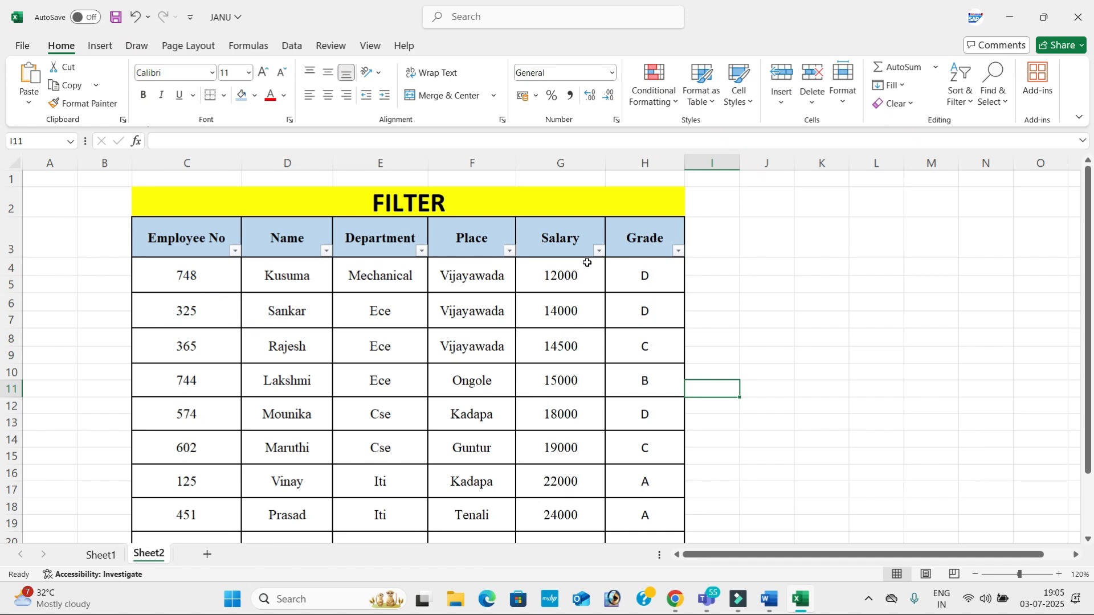
Filter the Salary column to values between 15000 and 25000 with a Between number filter
{"action": "left_click", "coordinate": [599, 250]}
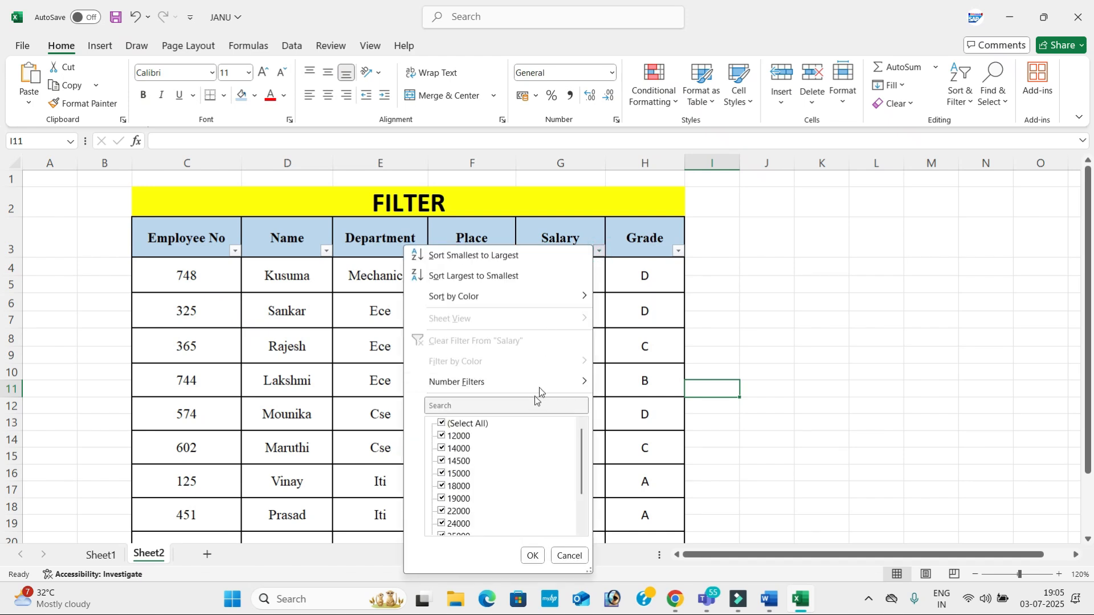
{"action": "mouse_move", "coordinate": [541, 384]}
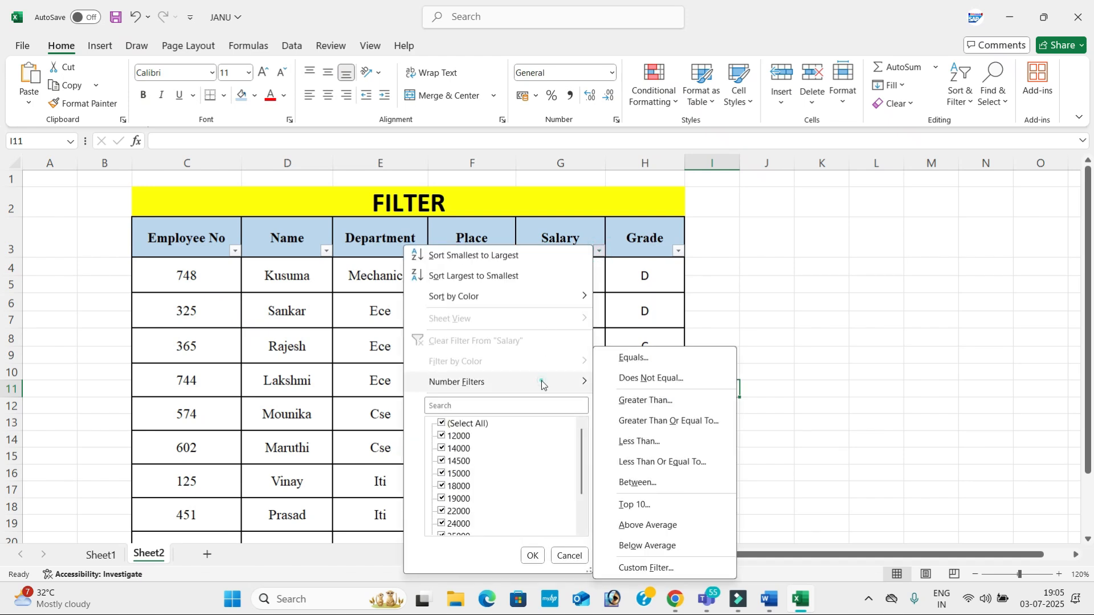
{"action": "left_click", "coordinate": [656, 483]}
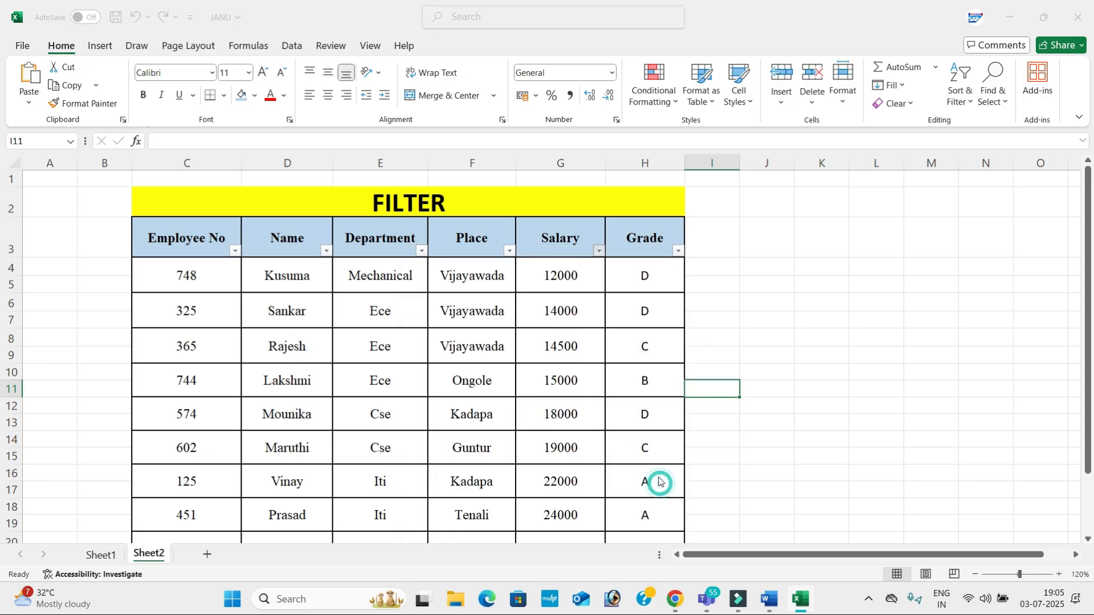
{"action": "type", "text": "15000"}
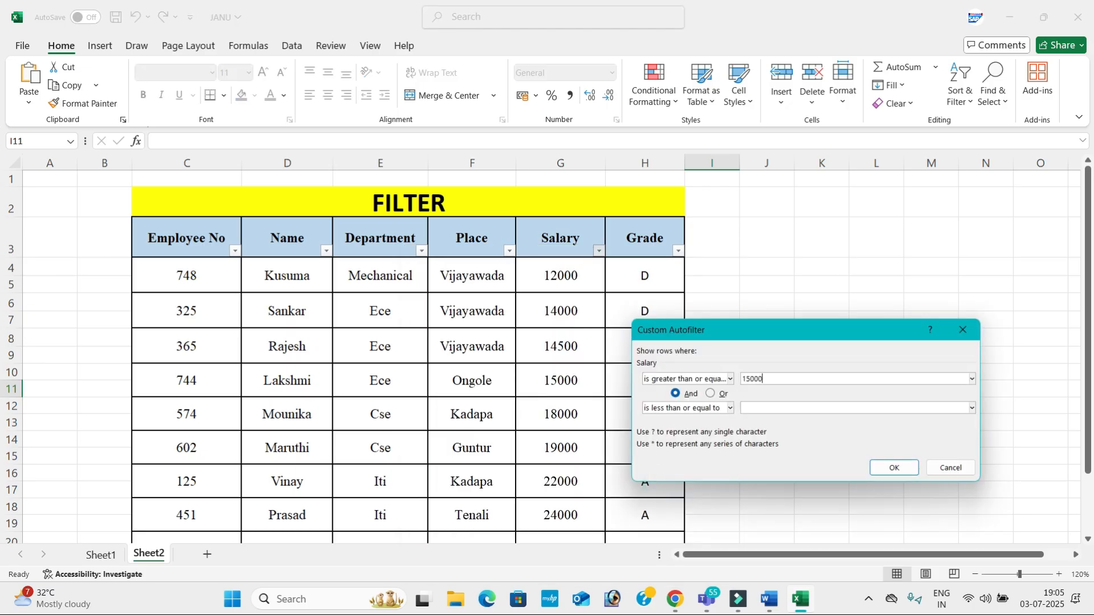
{"action": "left_click", "coordinate": [769, 408]}
{"action": "type", "text": "25000"}
{"action": "key", "text": "Return"}
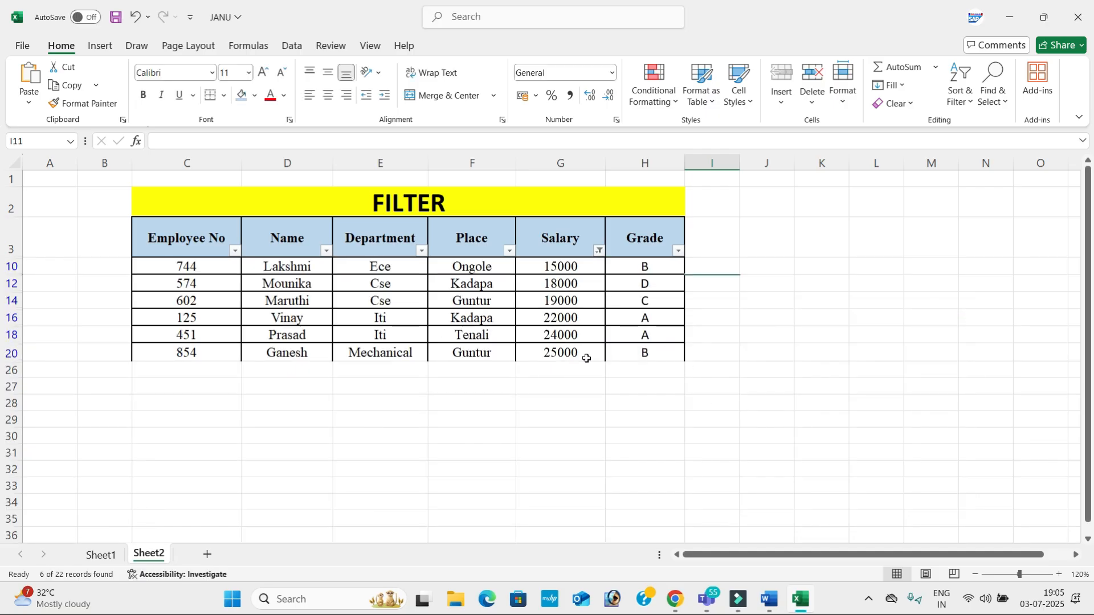
Clear the Salary filter, read question 8 in the Word document and return to the JANU workbook
{"action": "left_click", "coordinate": [598, 251]}
{"action": "left_click", "coordinate": [538, 339]}
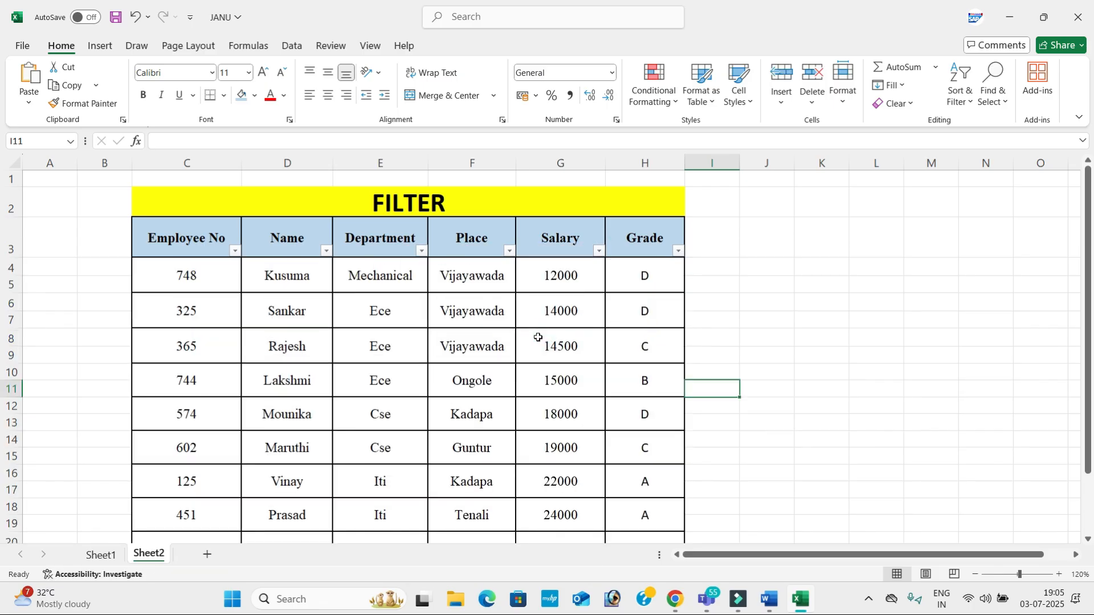
{"action": "key", "text": "alt+Tab"}
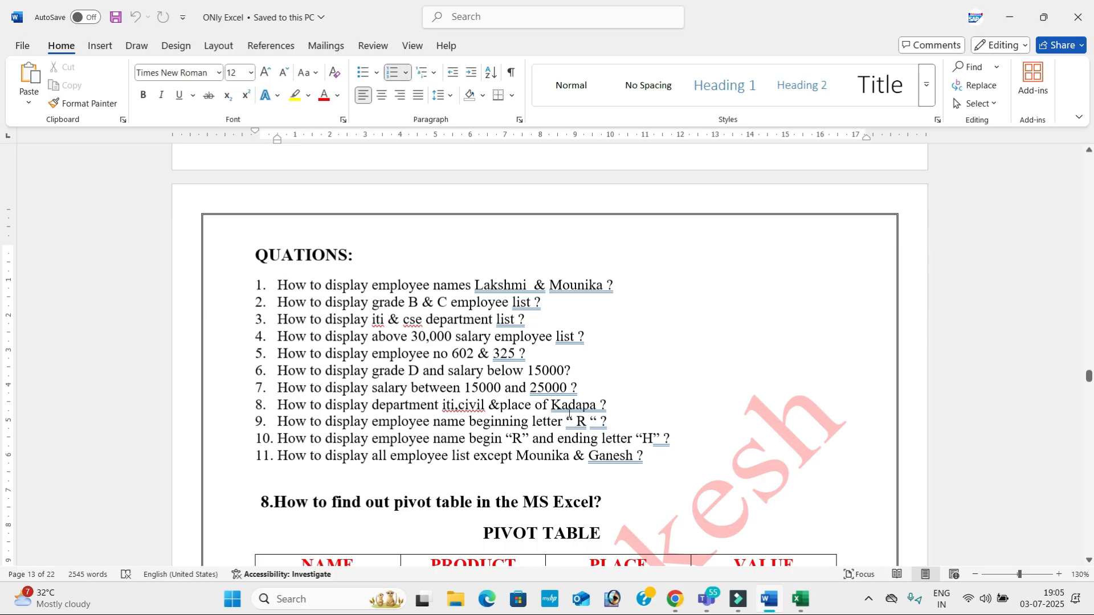
{"action": "key", "text": "alt+Tab"}
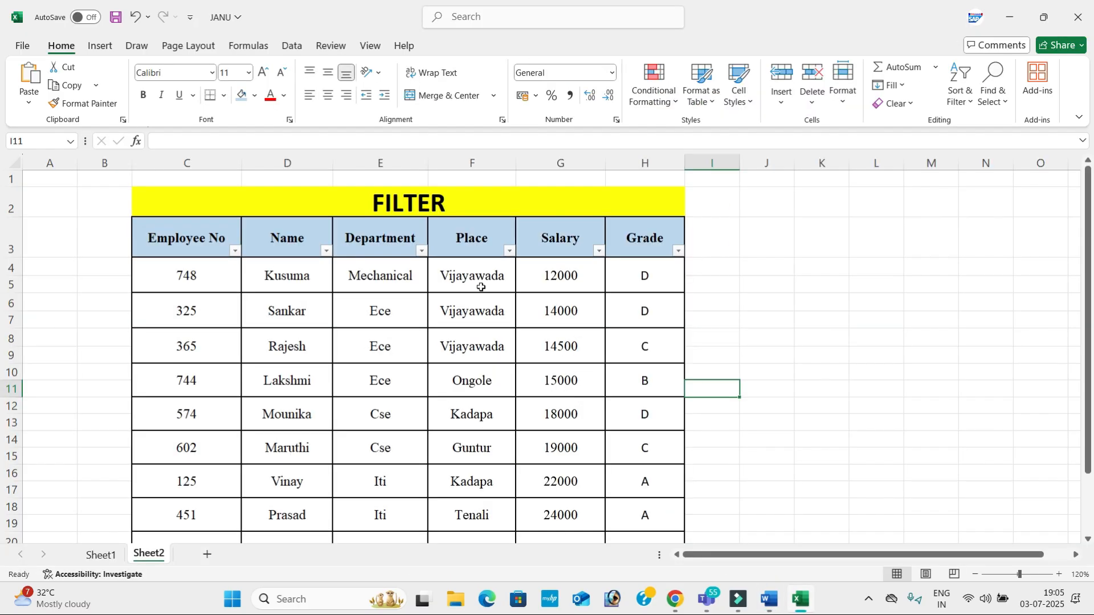
Filter the Department column to the Iti and Civil departments only
{"action": "left_click", "coordinate": [421, 251]}
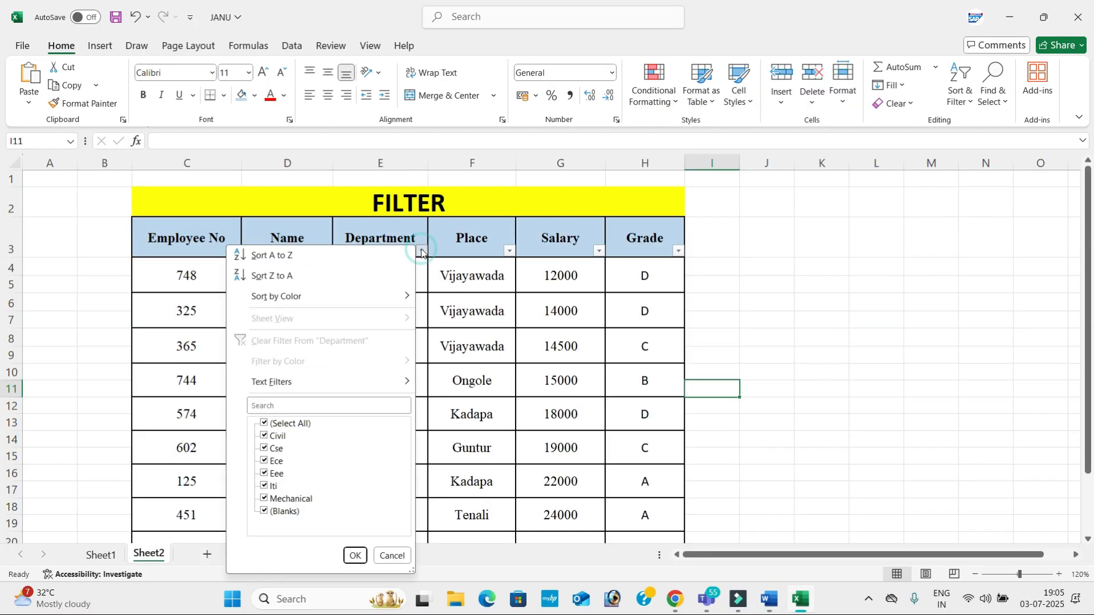
{"action": "left_click", "coordinate": [265, 422]}
{"action": "left_click", "coordinate": [264, 487]}
{"action": "left_click", "coordinate": [264, 436]}
{"action": "left_click", "coordinate": [355, 555]}
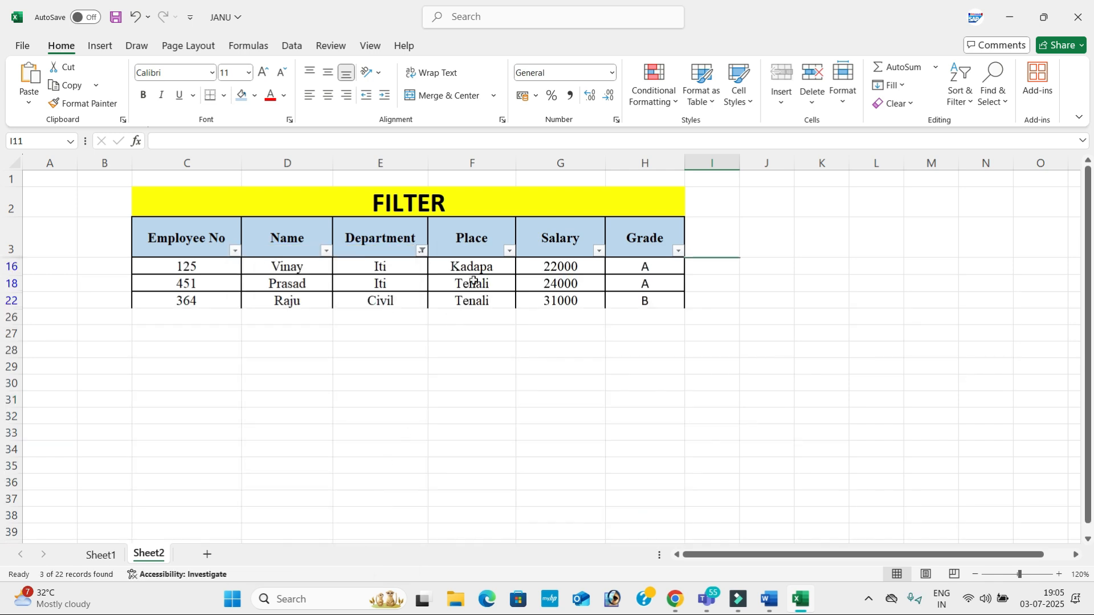
Filter the Place column to Kadapa only by excluding Tenali
{"action": "left_click", "coordinate": [509, 250]}
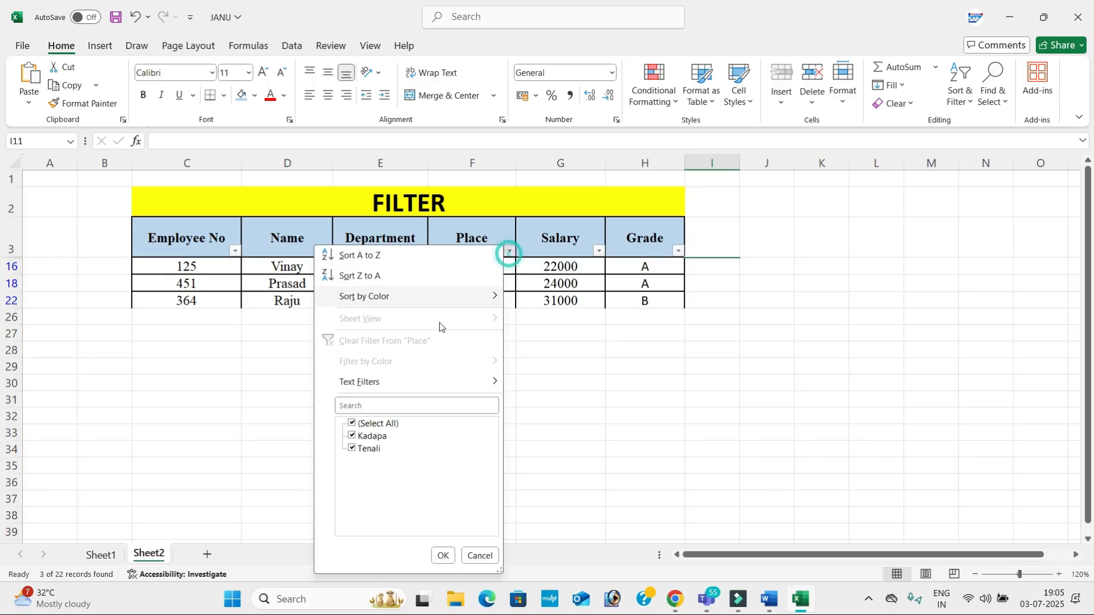
{"action": "left_click", "coordinate": [352, 448]}
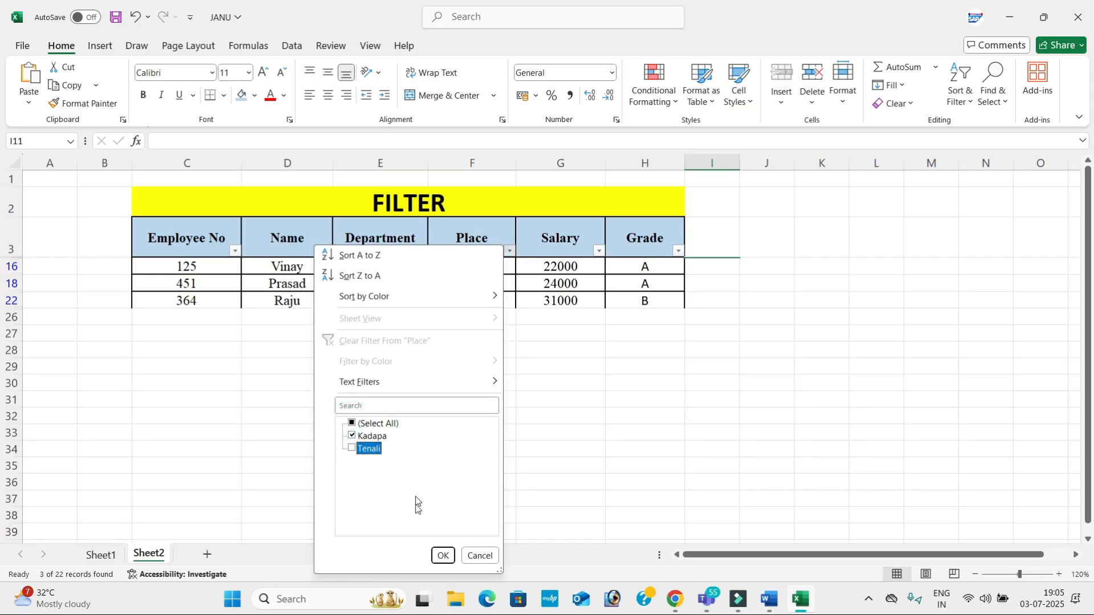
{"action": "left_click", "coordinate": [443, 556]}
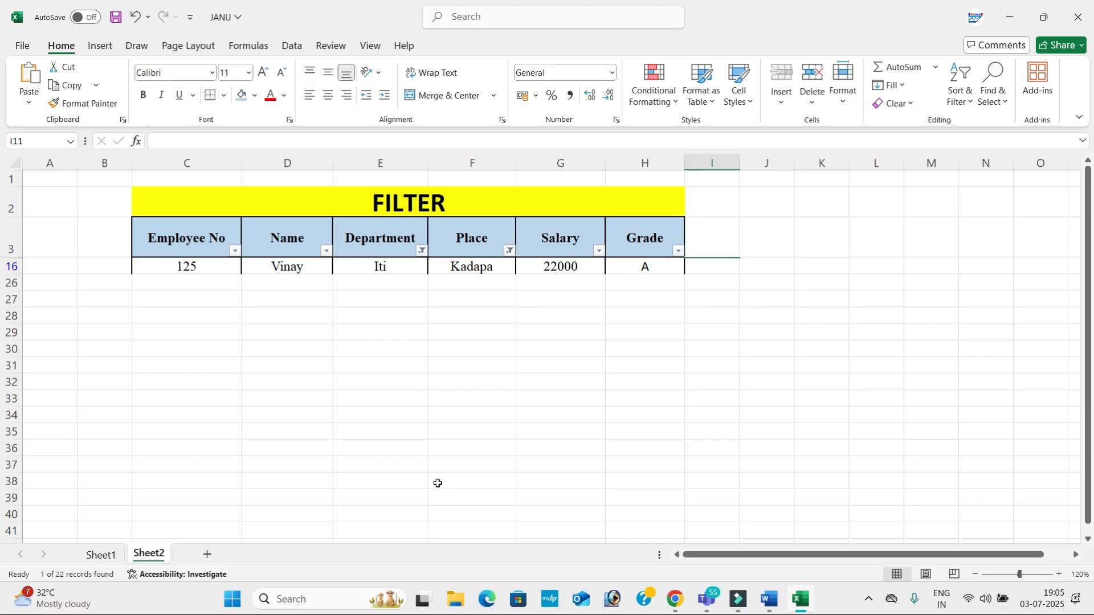
Clear the Place and Department filters, read question 9 in the Word document and return to the JANU workbook
{"action": "left_click", "coordinate": [509, 251]}
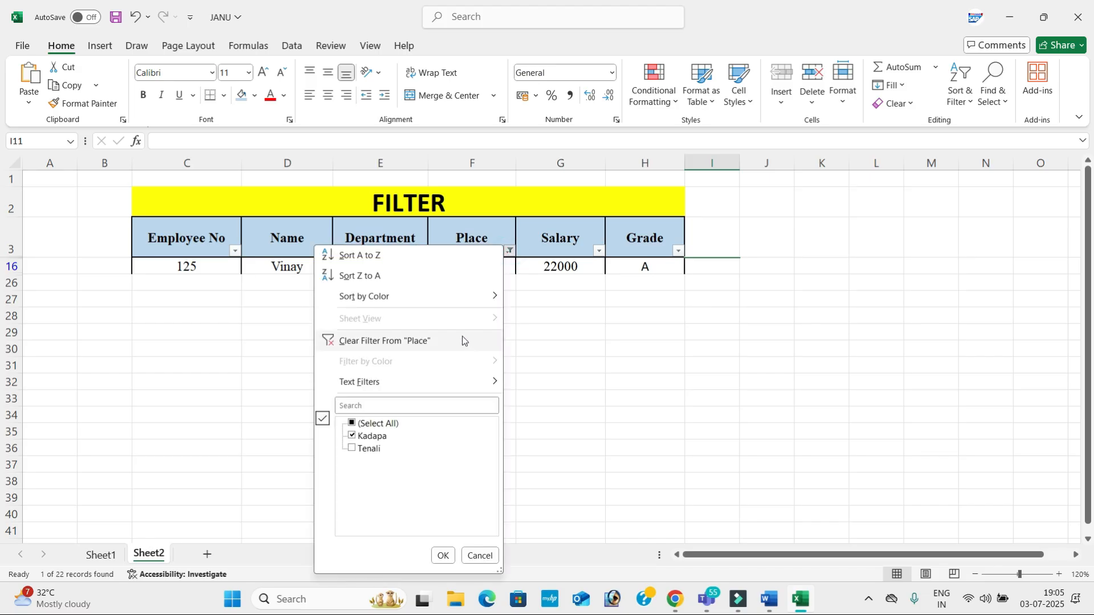
{"action": "left_click", "coordinate": [463, 339]}
{"action": "left_click", "coordinate": [421, 250]}
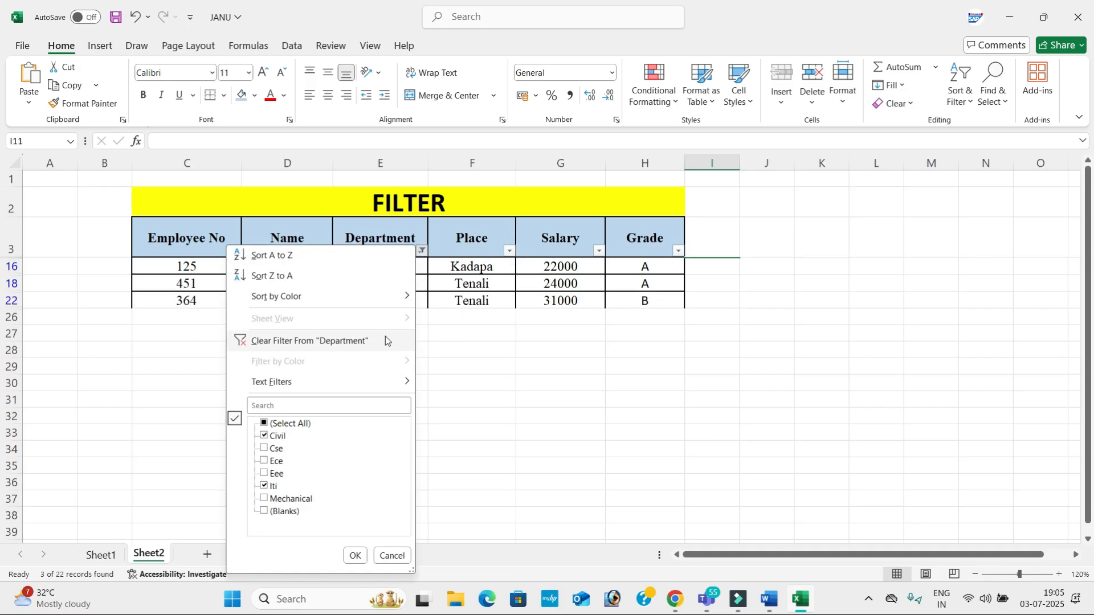
{"action": "left_click", "coordinate": [385, 336]}
{"action": "key", "text": "alt+Tab"}
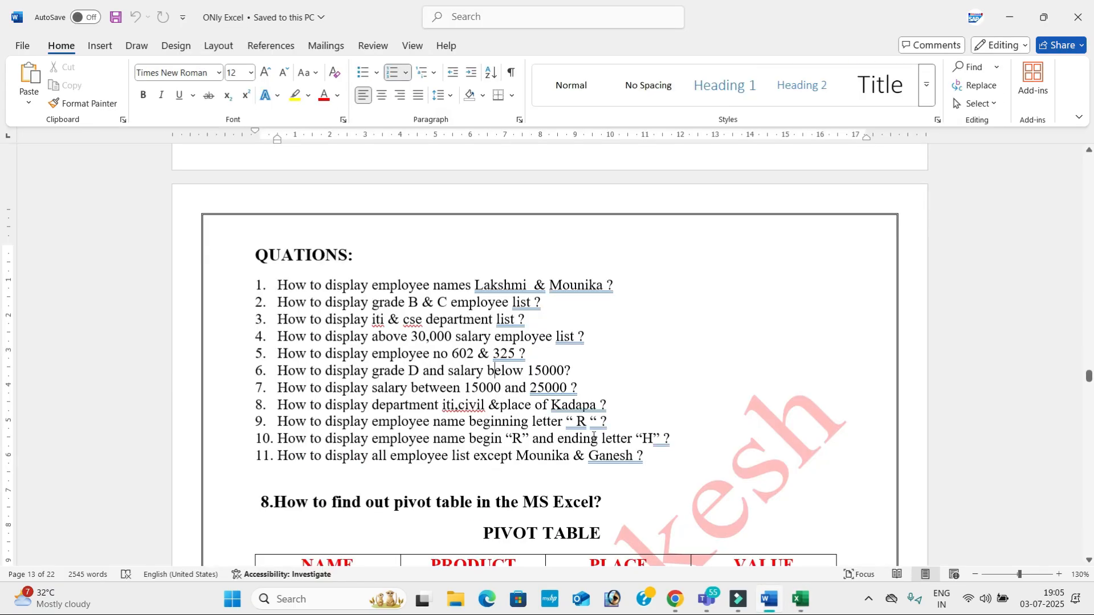
{"action": "key", "text": "alt+Tab"}
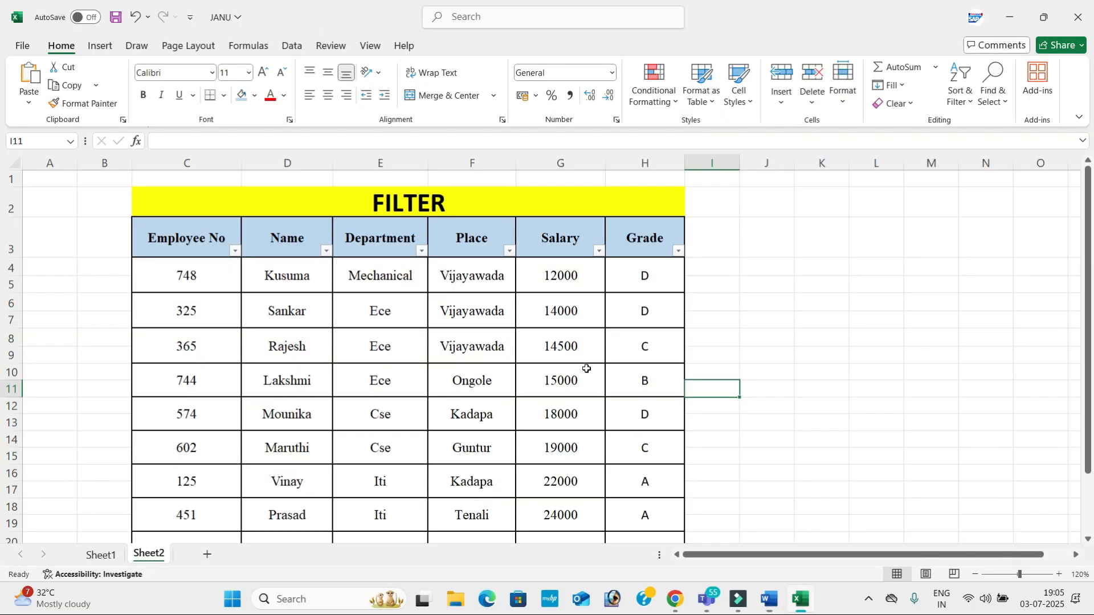
Filter the Name column to employees whose names begin with R
{"action": "left_click", "coordinate": [327, 251]}
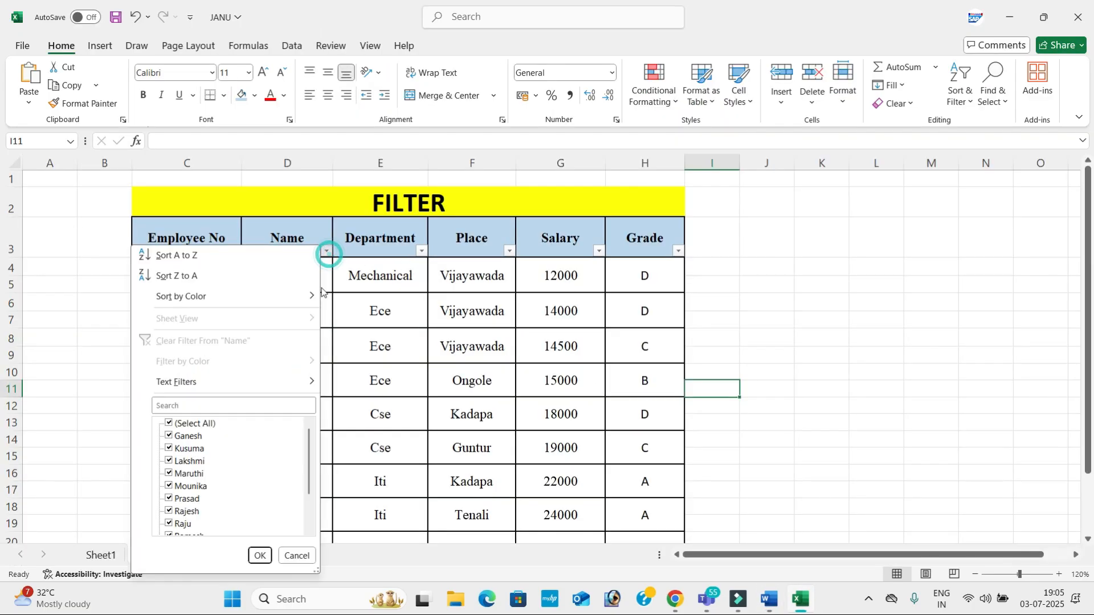
{"action": "mouse_move", "coordinate": [298, 382]}
{"action": "left_click", "coordinate": [378, 425]}
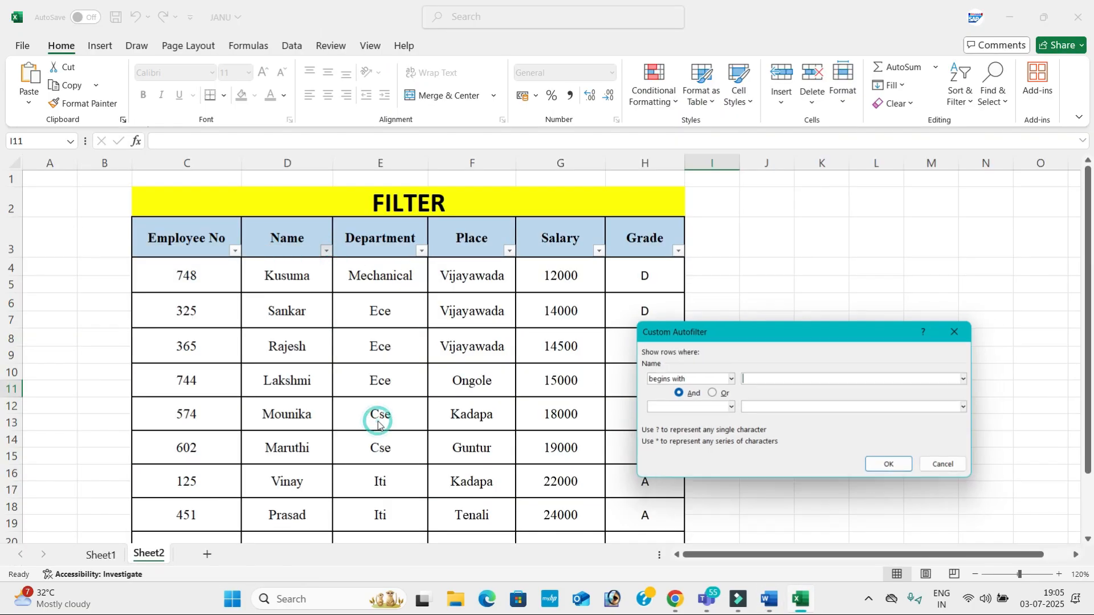
{"action": "type", "text": "R"}
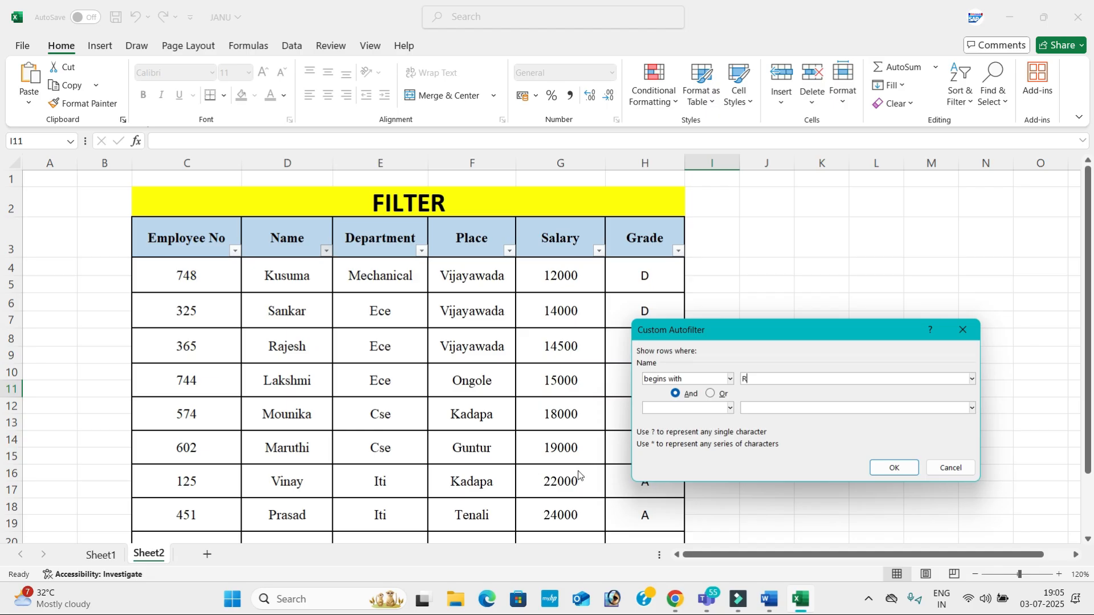
{"action": "left_click", "coordinate": [895, 468]}
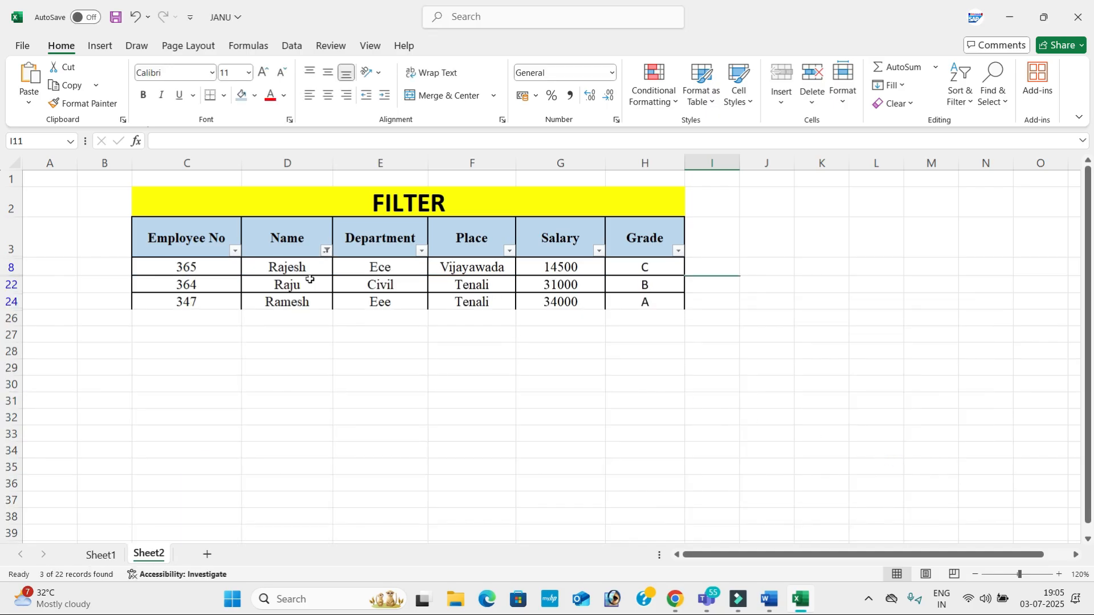
Clear the Name filter, read question 10 in the Word document and return to the JANU workbook
{"action": "left_click", "coordinate": [326, 250]}
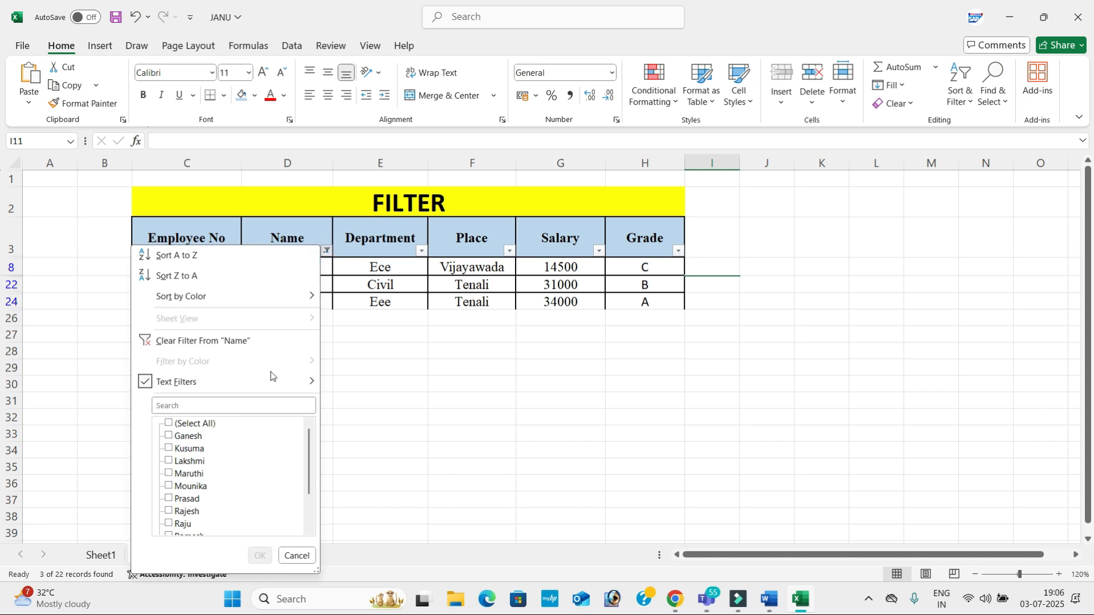
{"action": "left_click", "coordinate": [266, 341]}
{"action": "key", "text": "alt+Tab"}
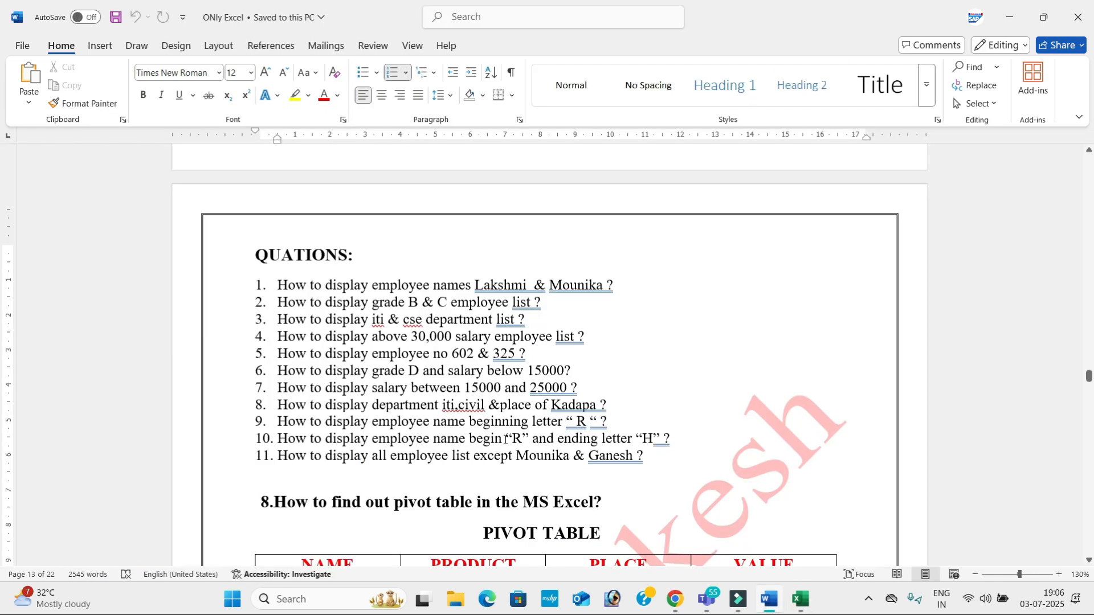
{"action": "key", "text": "alt+Tab"}
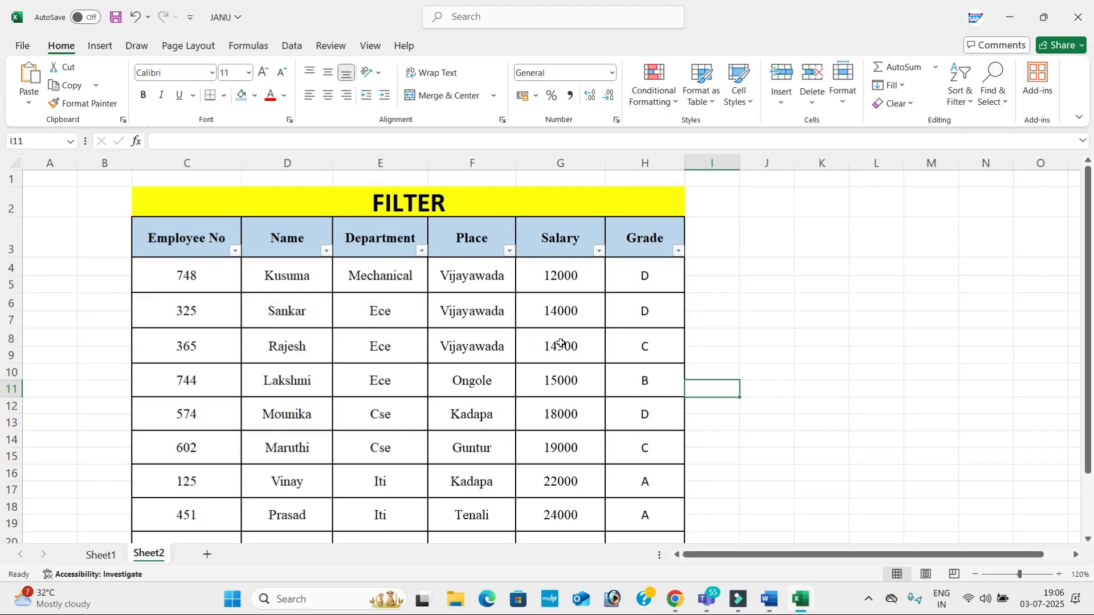
Filter the Name column to names that begin with R and end with H
{"action": "left_click", "coordinate": [325, 261]}
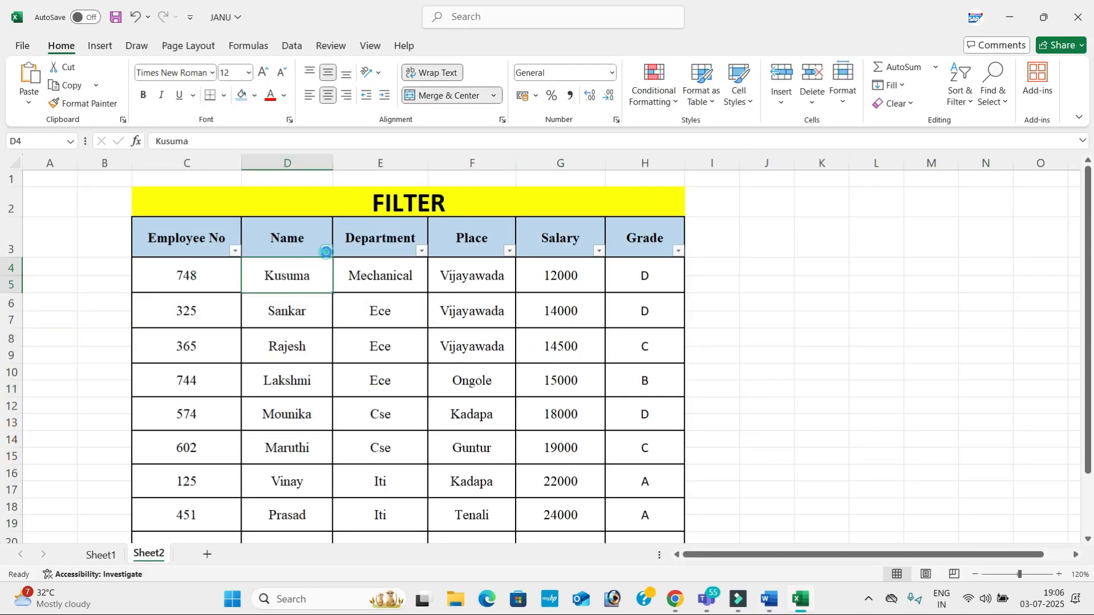
{"action": "left_click", "coordinate": [326, 251]}
{"action": "mouse_move", "coordinate": [249, 386]}
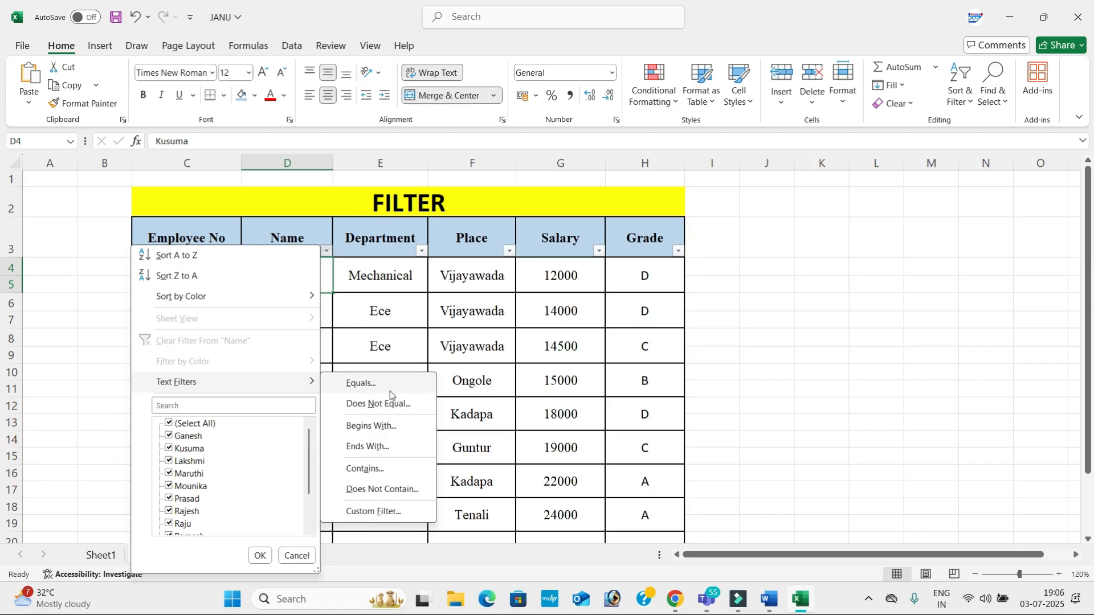
{"action": "left_click", "coordinate": [394, 431]}
{"action": "type", "text": "R"}
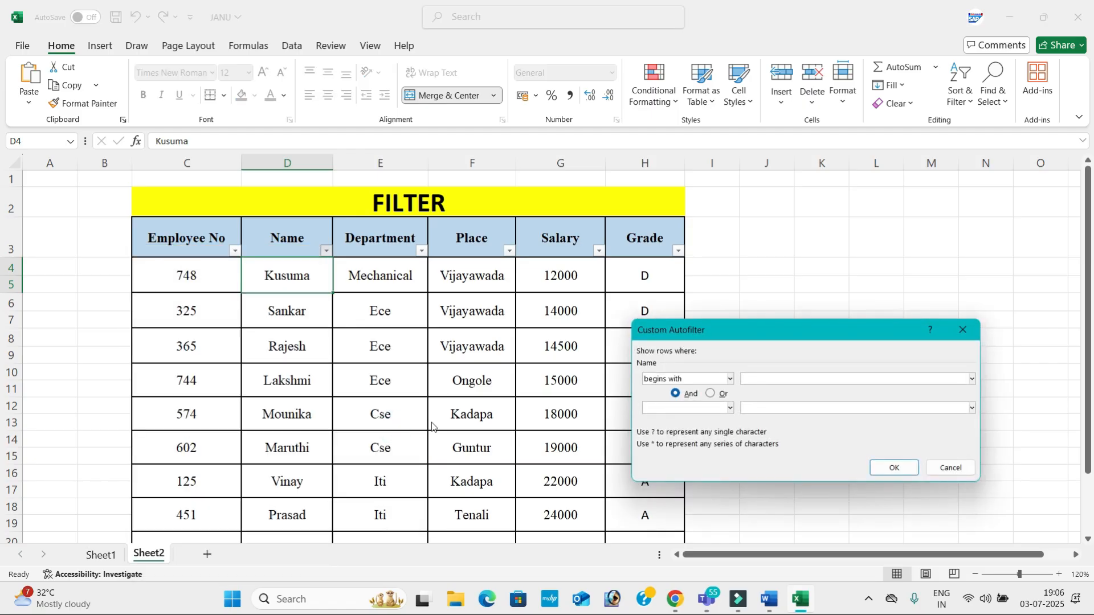
{"action": "left_click", "coordinate": [729, 409]}
{"action": "scroll", "coordinate": [696, 473], "scroll_direction": "down", "scroll_amount": 2}
{"action": "left_click", "coordinate": [691, 450]}
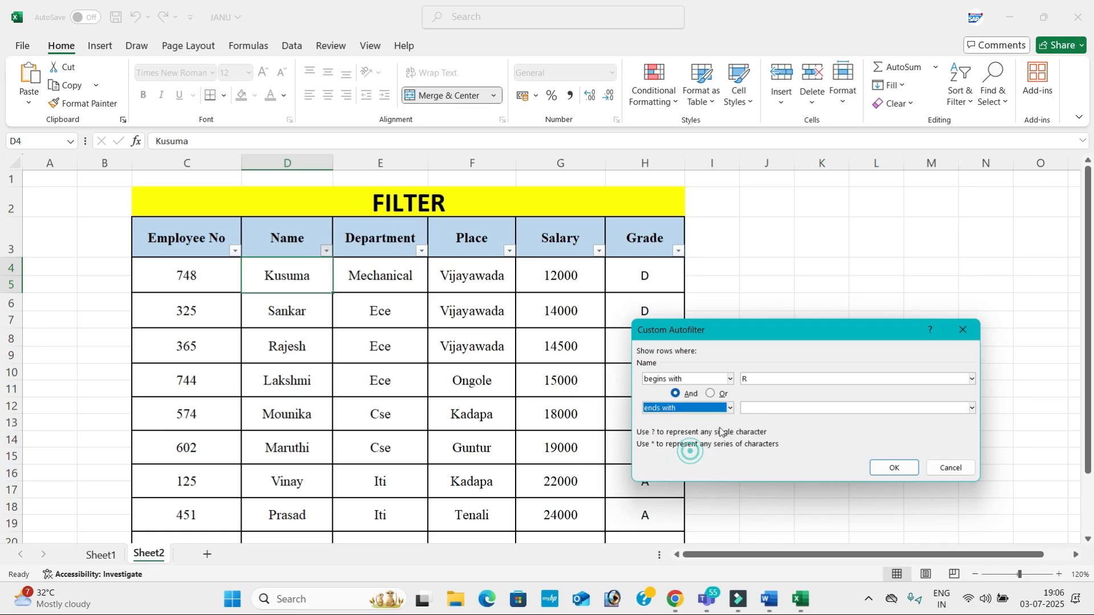
{"action": "left_click", "coordinate": [752, 411]}
{"action": "type", "text": "H"}
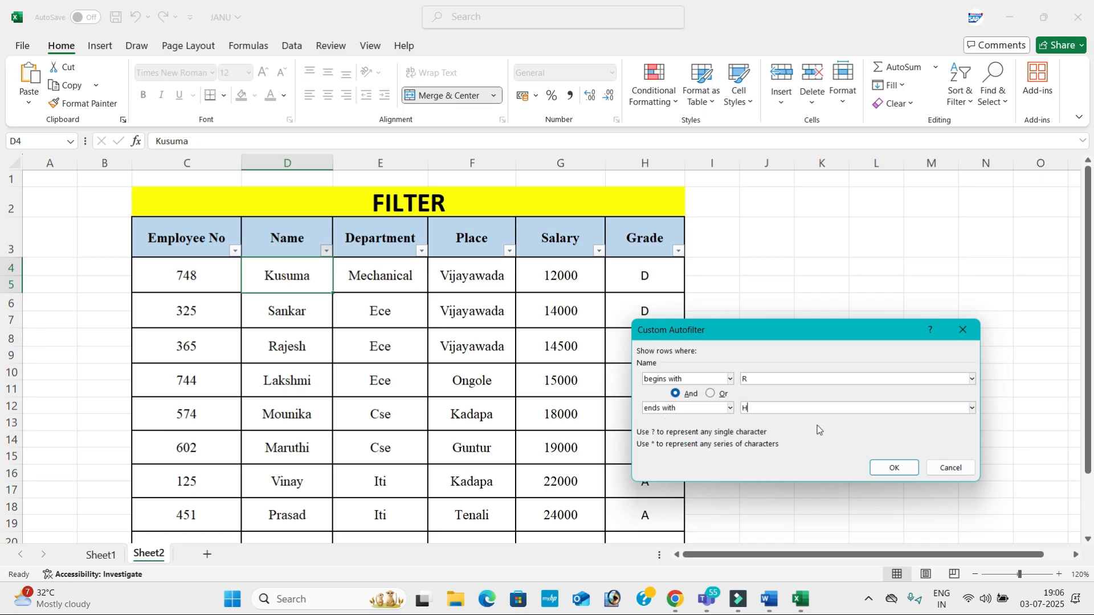
{"action": "left_click", "coordinate": [891, 466]}
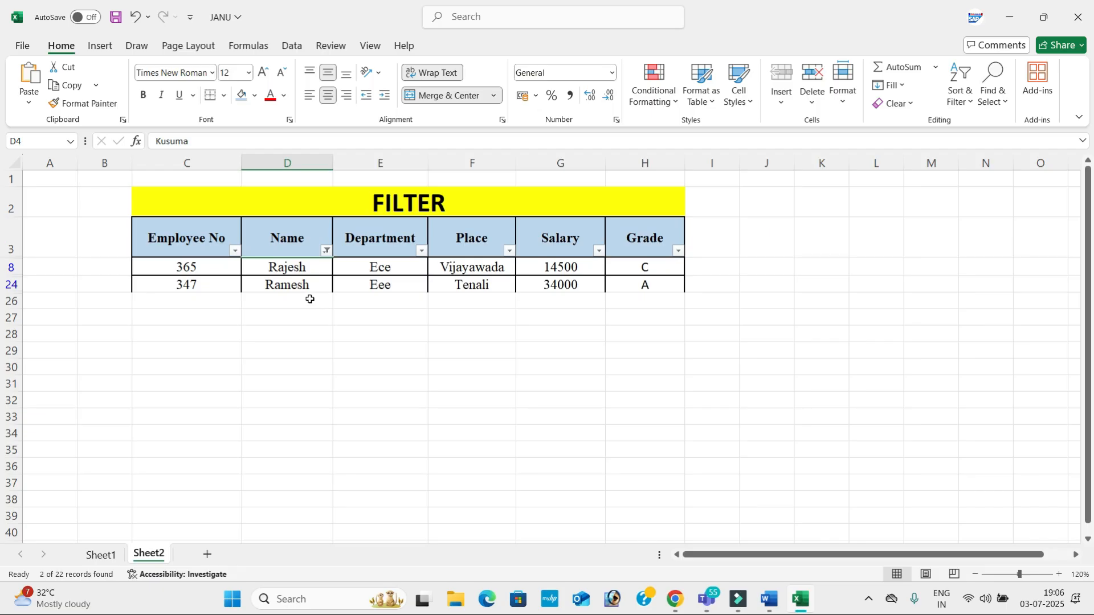
Clear the Name filter, read question 11 in the Word document and return to the JANU workbook
{"action": "left_click", "coordinate": [325, 250]}
{"action": "left_click", "coordinate": [285, 336]}
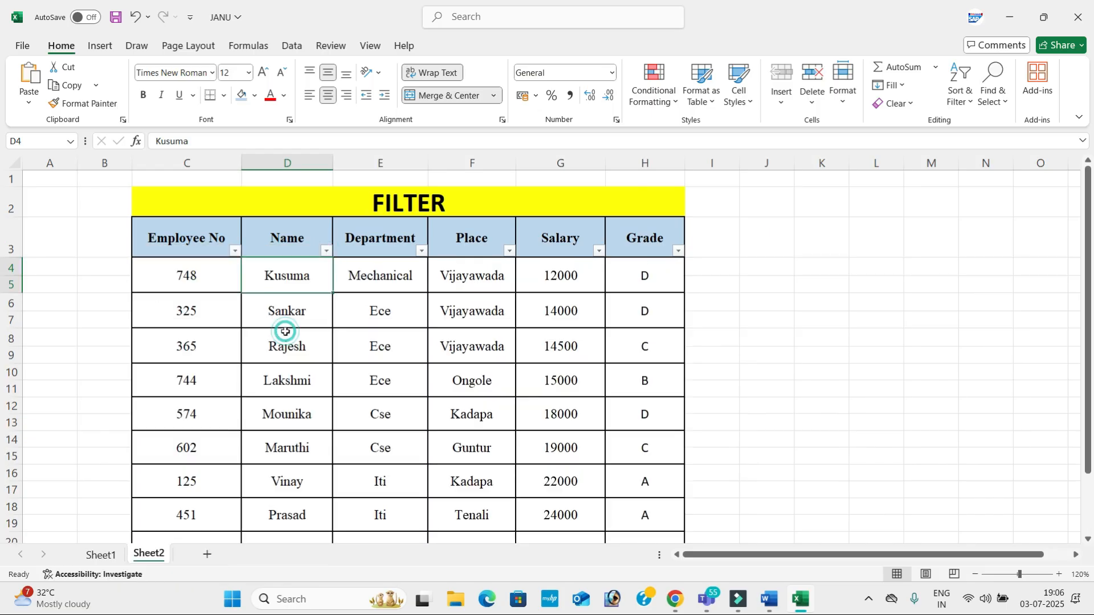
{"action": "key", "text": "alt+Tab"}
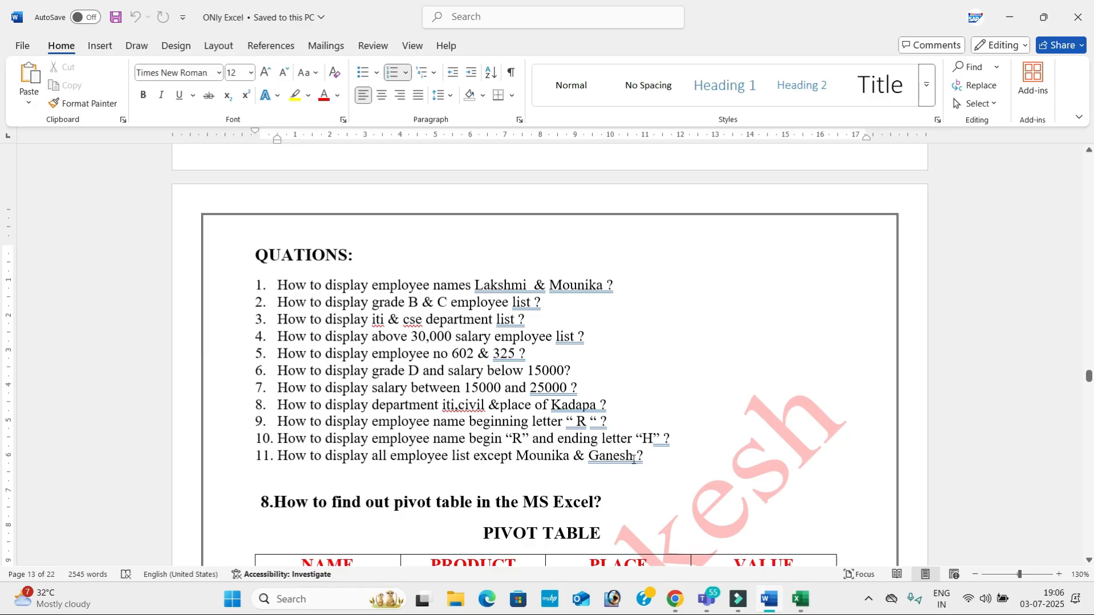
{"action": "key", "text": "alt+Tab"}
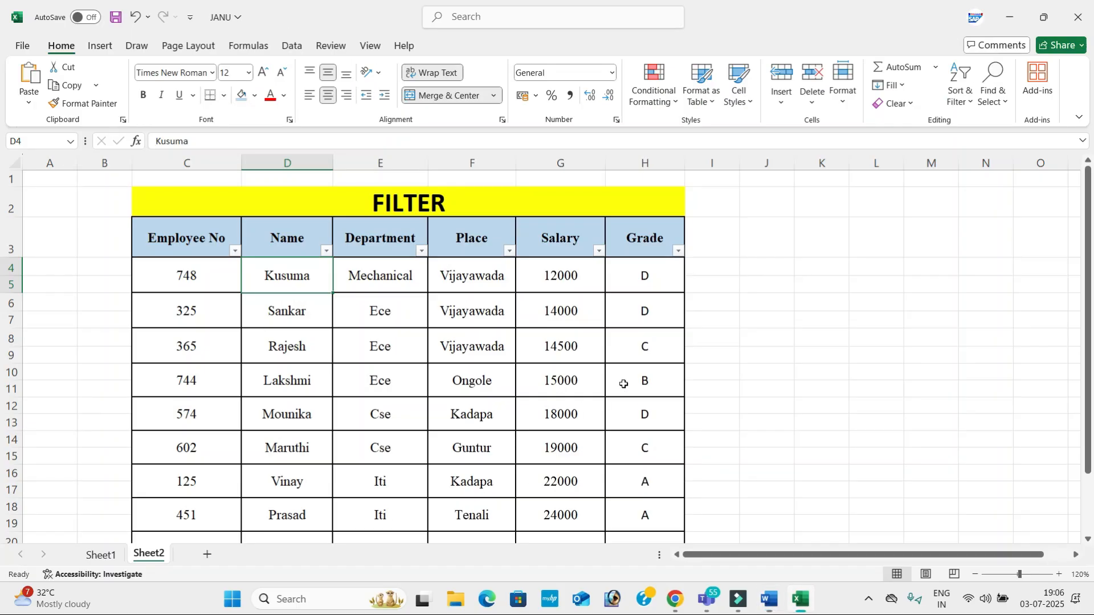
Filter the Name column with two "does not contain" conditions joined by And, excluding the two employee names given in question 11
{"action": "left_click", "coordinate": [325, 251]}
{"action": "mouse_move", "coordinate": [288, 385]}
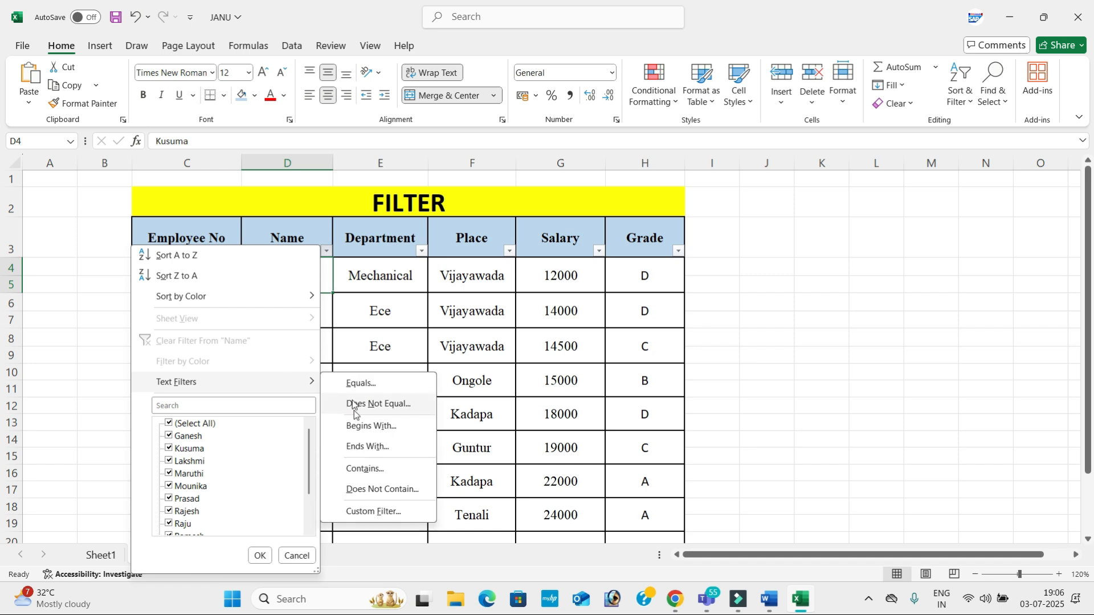
{"action": "left_click", "coordinate": [381, 491]}
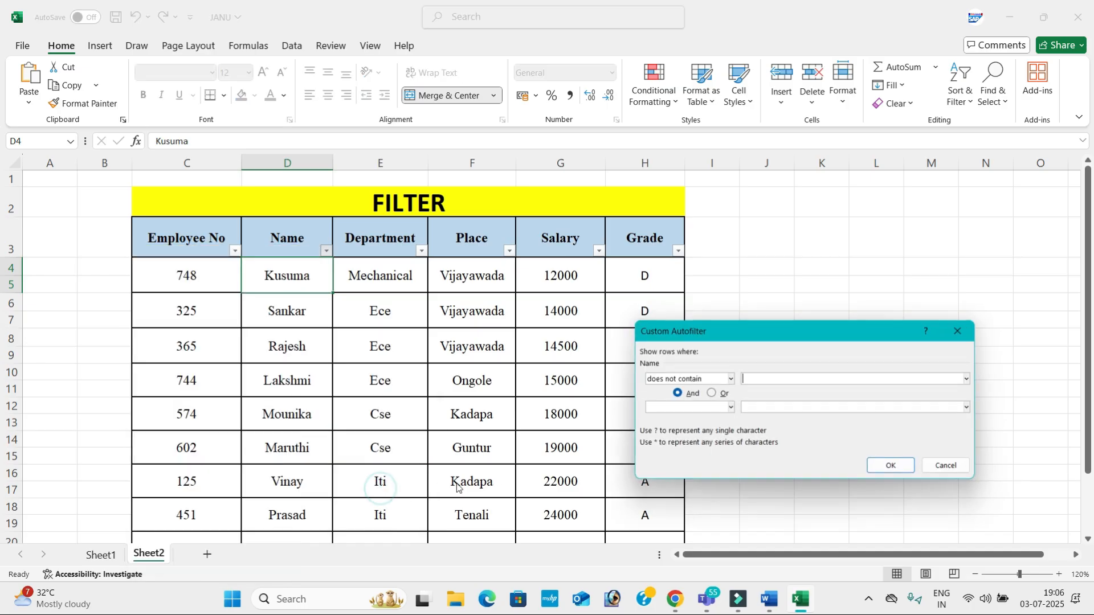
{"action": "left_click", "coordinate": [970, 379]}
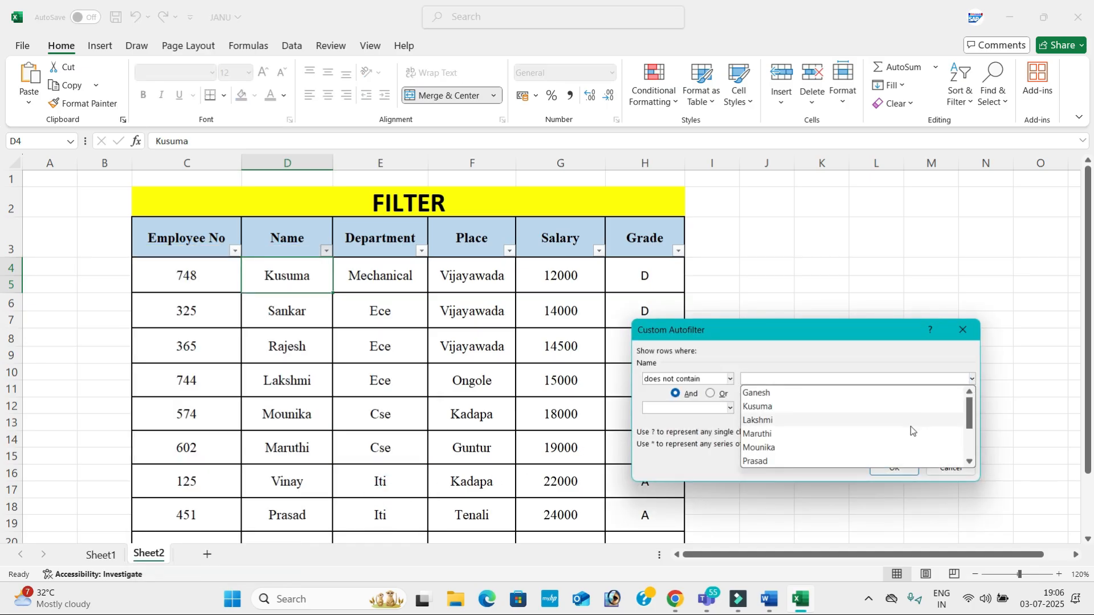
{"action": "left_click", "coordinate": [900, 443]}
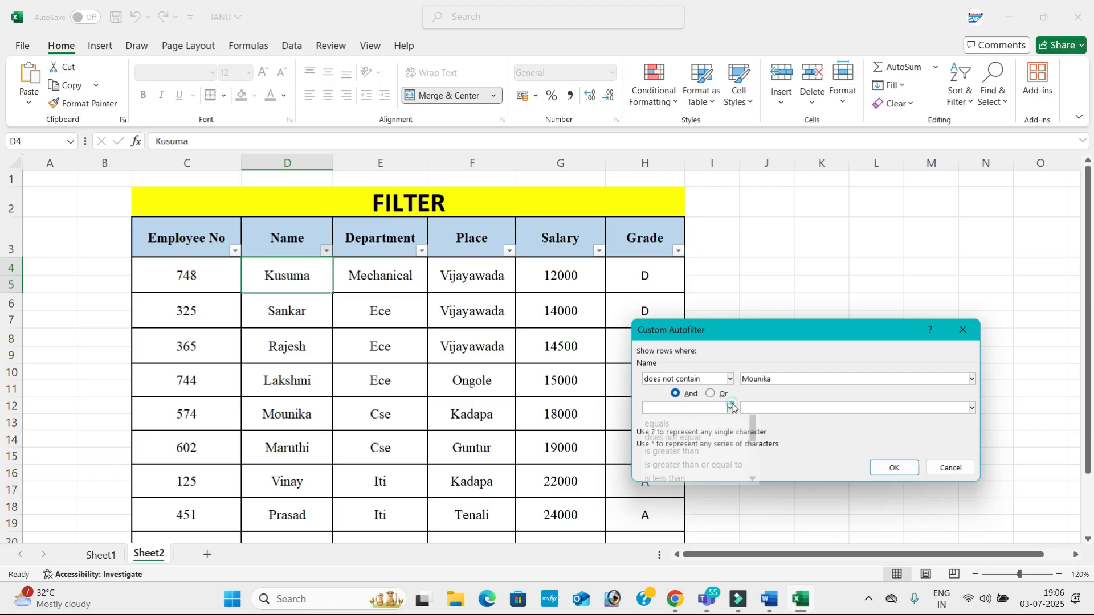
{"action": "left_click", "coordinate": [730, 408]}
{"action": "scroll", "coordinate": [712, 456], "scroll_direction": "down", "scroll_amount": 2}
{"action": "left_click", "coordinate": [705, 491]}
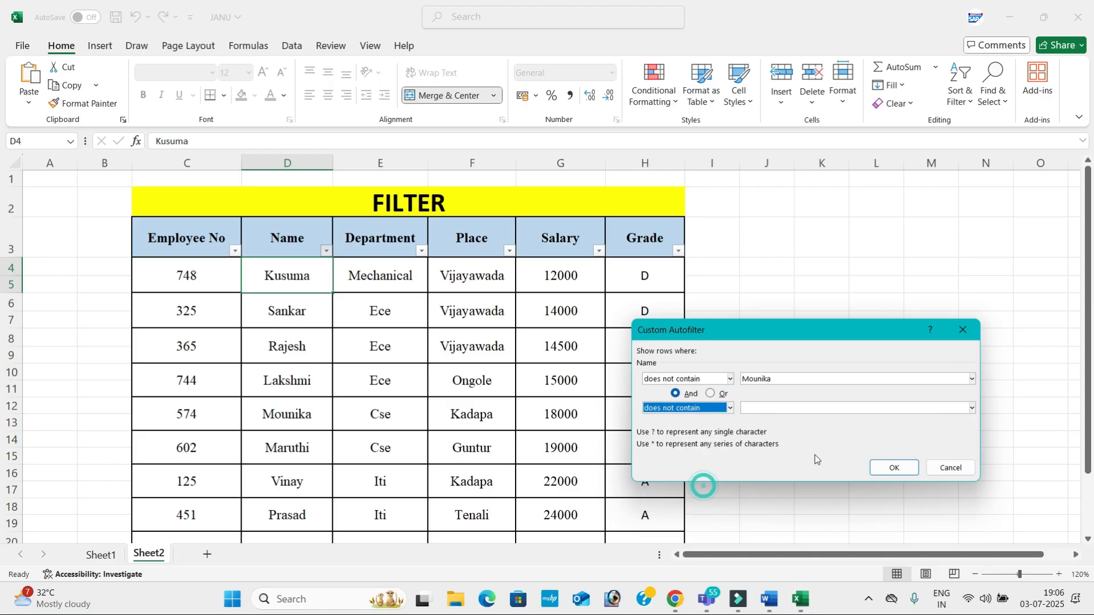
{"action": "left_click", "coordinate": [972, 408]}
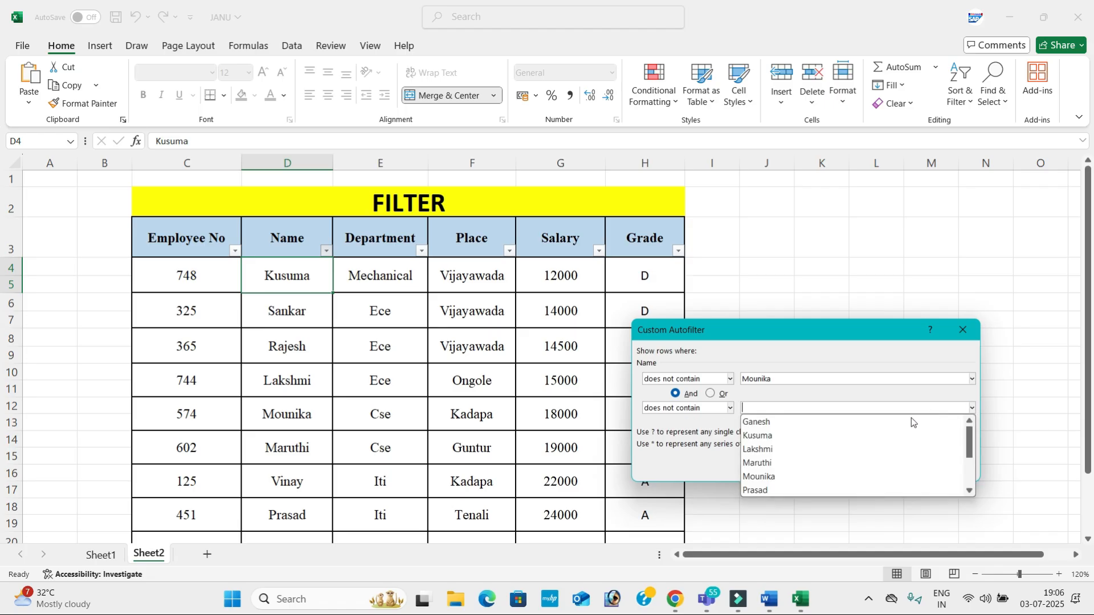
{"action": "left_click", "coordinate": [866, 424]}
{"action": "left_click", "coordinate": [896, 467]}
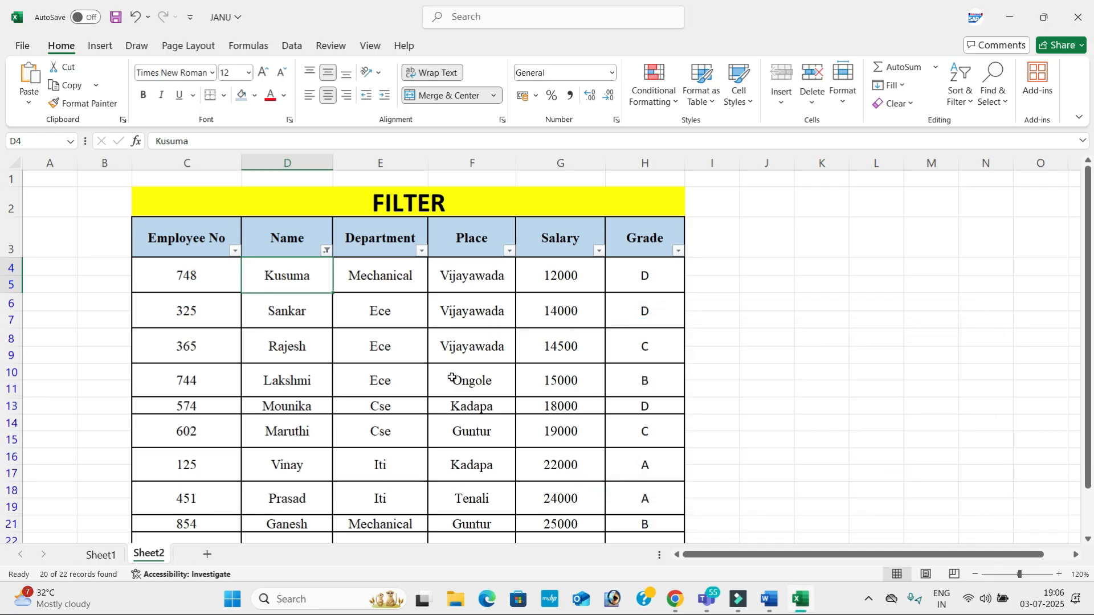
{"action": "scroll", "coordinate": [452, 378], "scroll_direction": "down", "scroll_amount": 2}
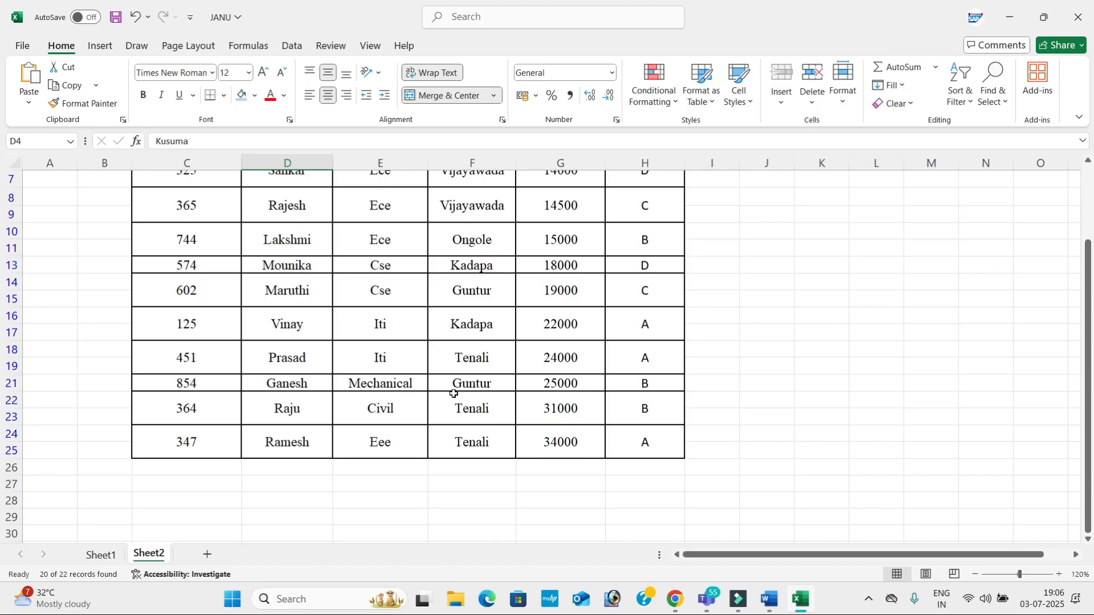
{"action": "scroll", "coordinate": [454, 393], "scroll_direction": "up", "scroll_amount": 2}
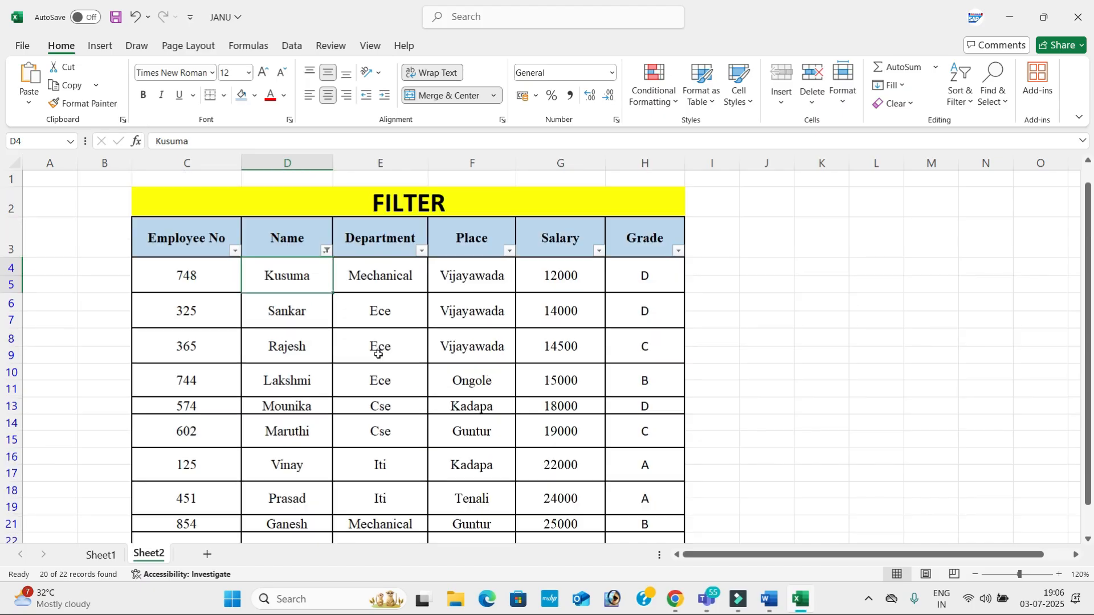
Clear the filter from the Name column to restore the full employee table
{"action": "left_click", "coordinate": [327, 252]}
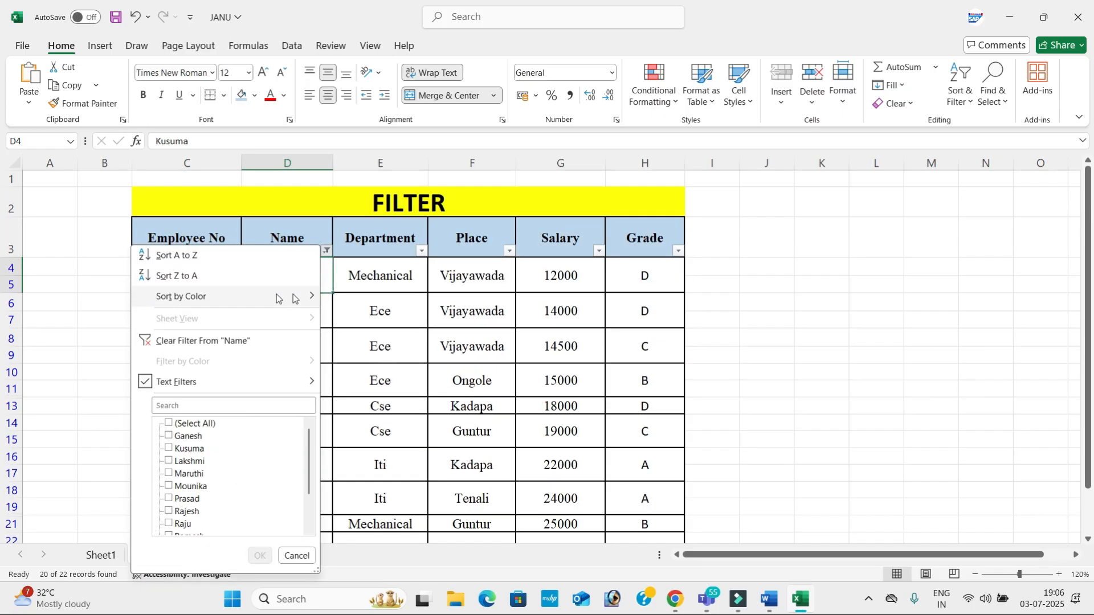
{"action": "left_click", "coordinate": [254, 340]}
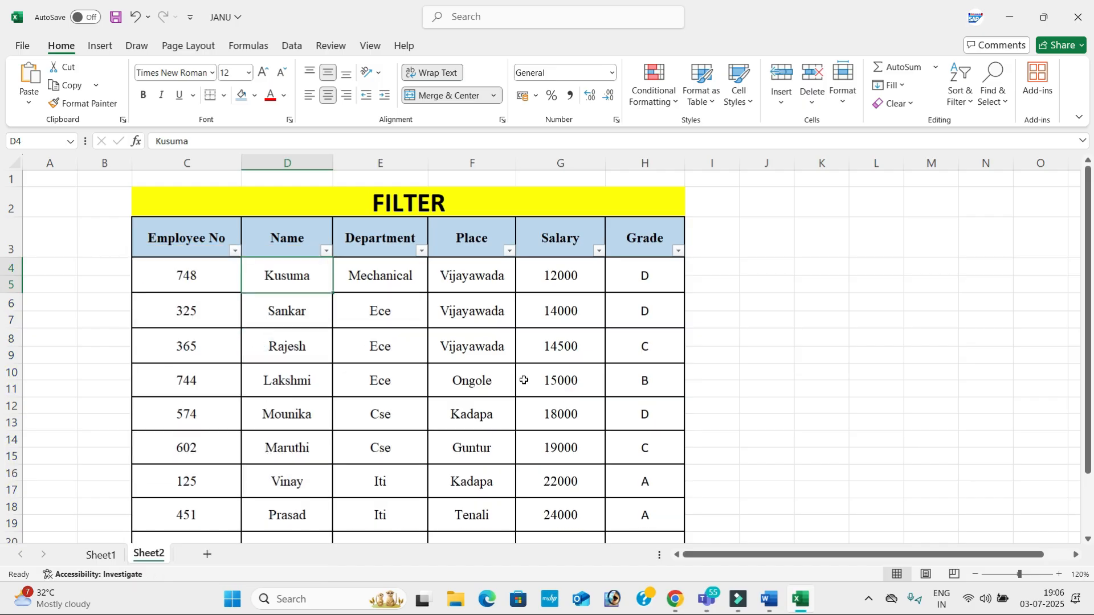
{"action": "scroll", "coordinate": [523, 380], "scroll_direction": "down", "scroll_amount": 2}
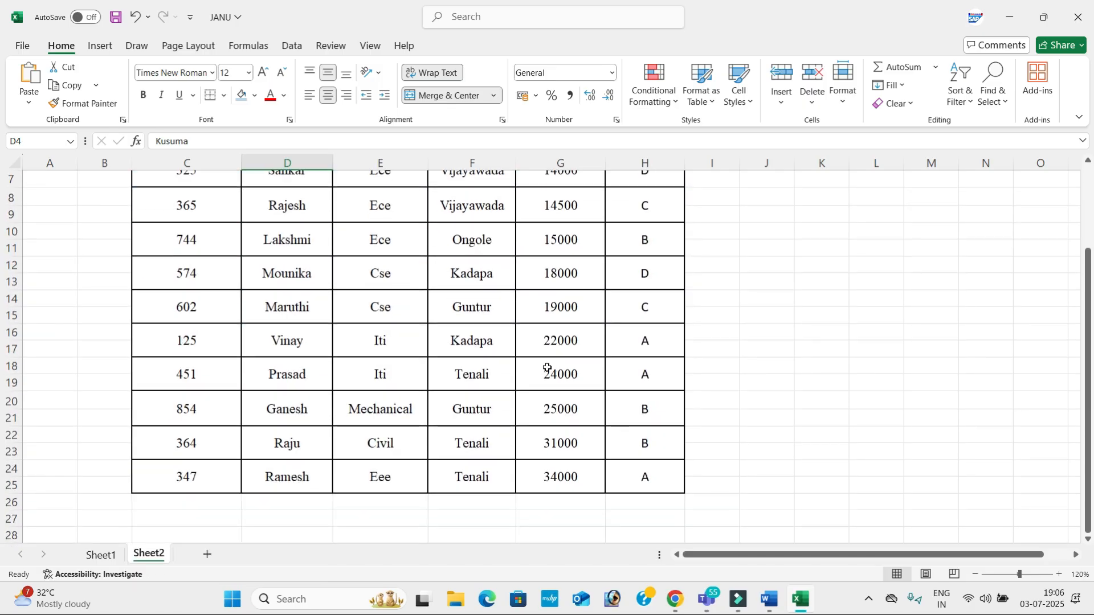
Copy the whole PIVOT TABLE data table from the Word document and paste it at cell C5 of a new sheet in the JANU workbook
{"action": "key", "text": "alt+Tab"}
{"action": "scroll", "coordinate": [561, 376], "scroll_direction": "down", "scroll_amount": 1}
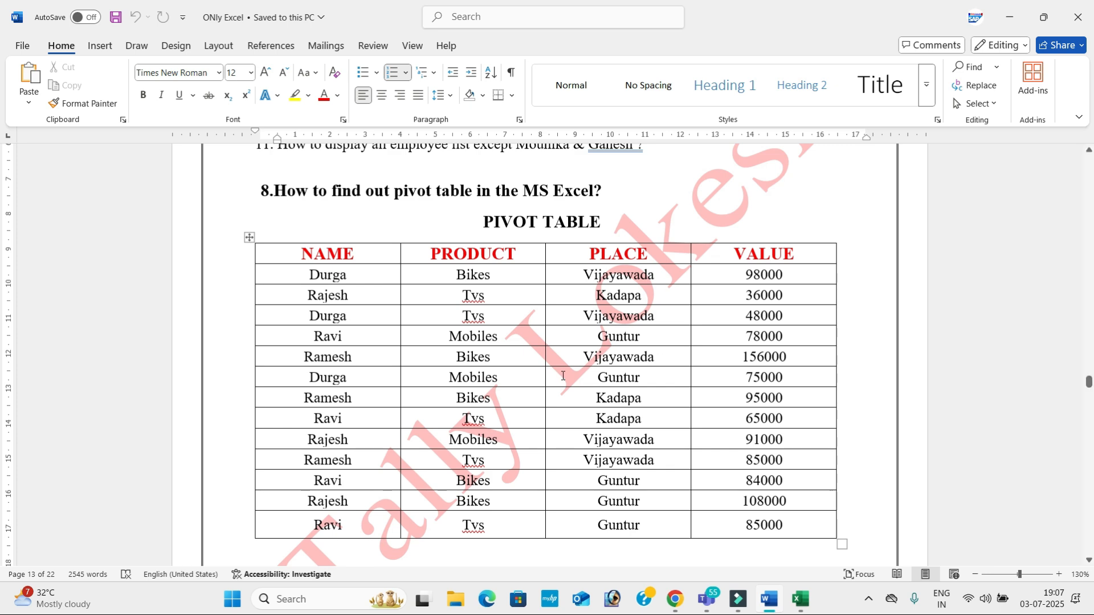
{"action": "left_click", "coordinate": [251, 236]}
{"action": "key", "text": "ctrl+c"}
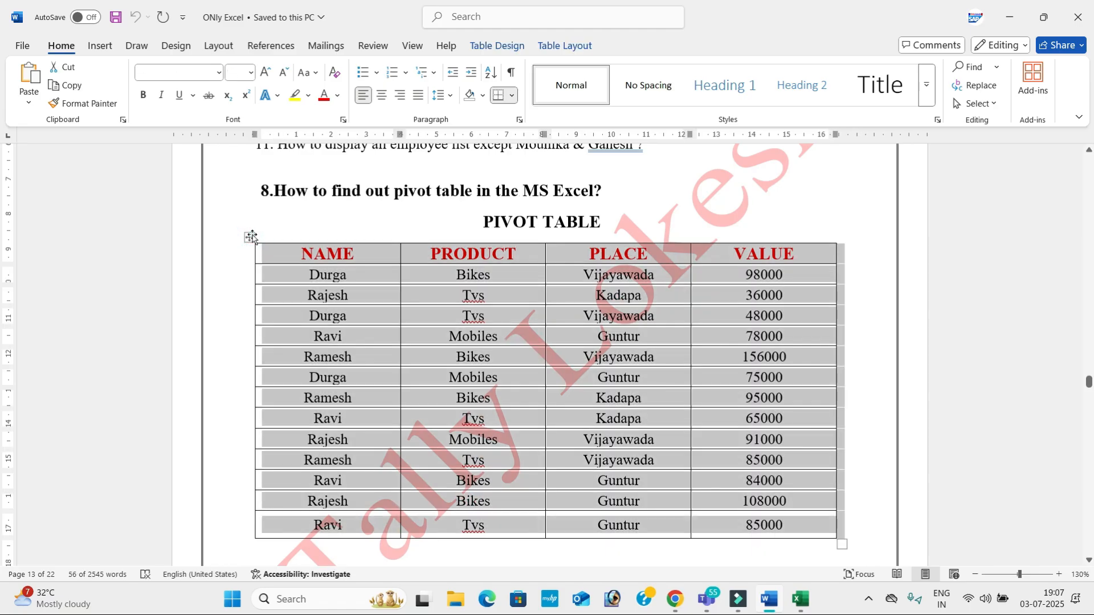
{"action": "key", "text": "alt+Tab"}
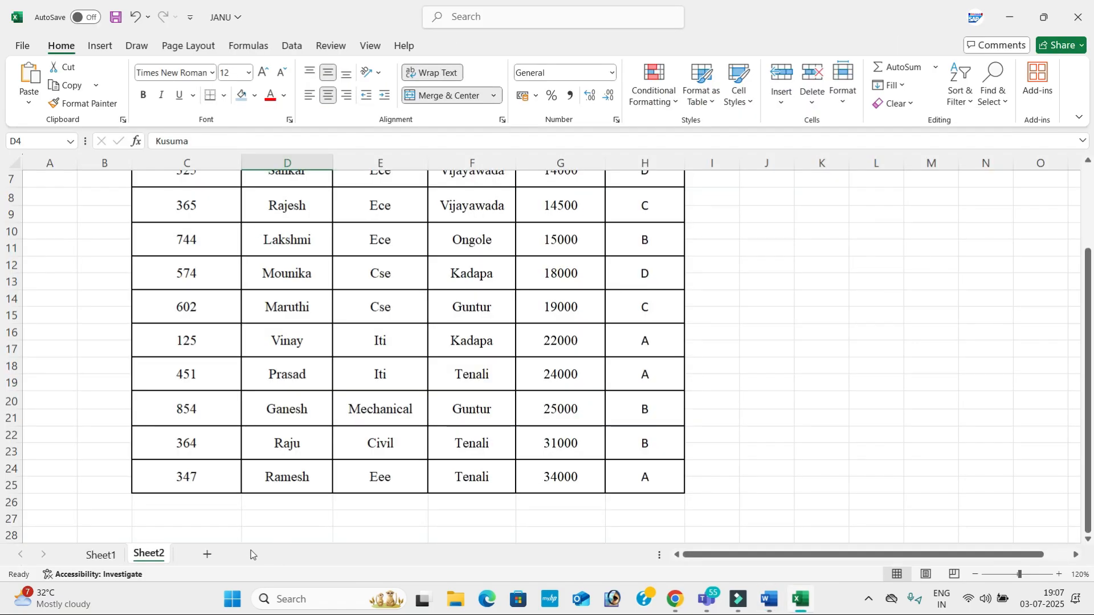
{"action": "left_click", "coordinate": [206, 554]}
{"action": "left_click", "coordinate": [141, 227]}
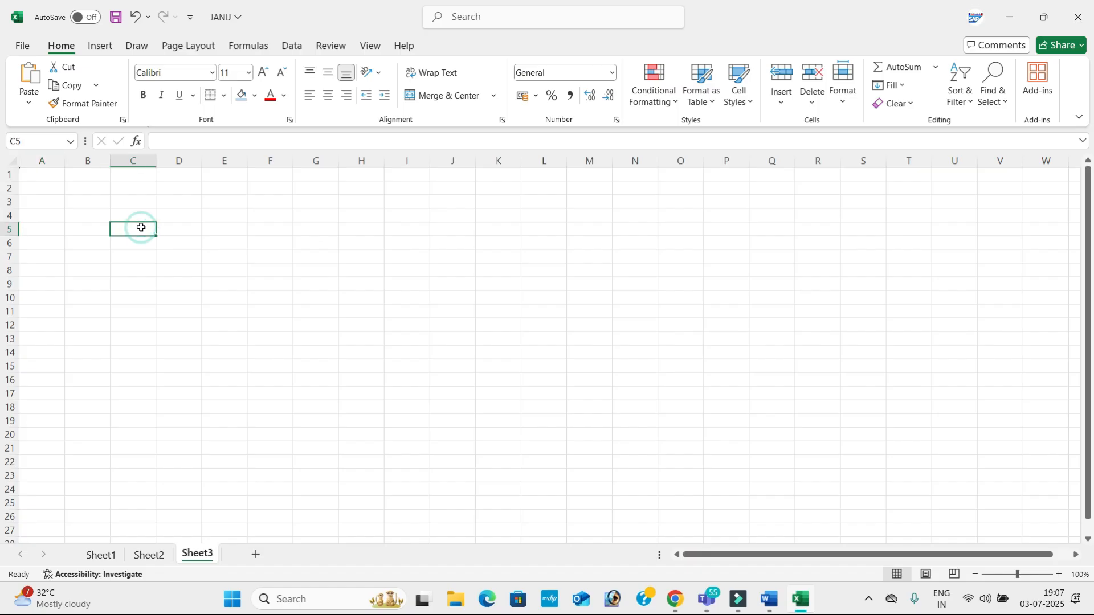
{"action": "key", "text": "ctrl+v"}
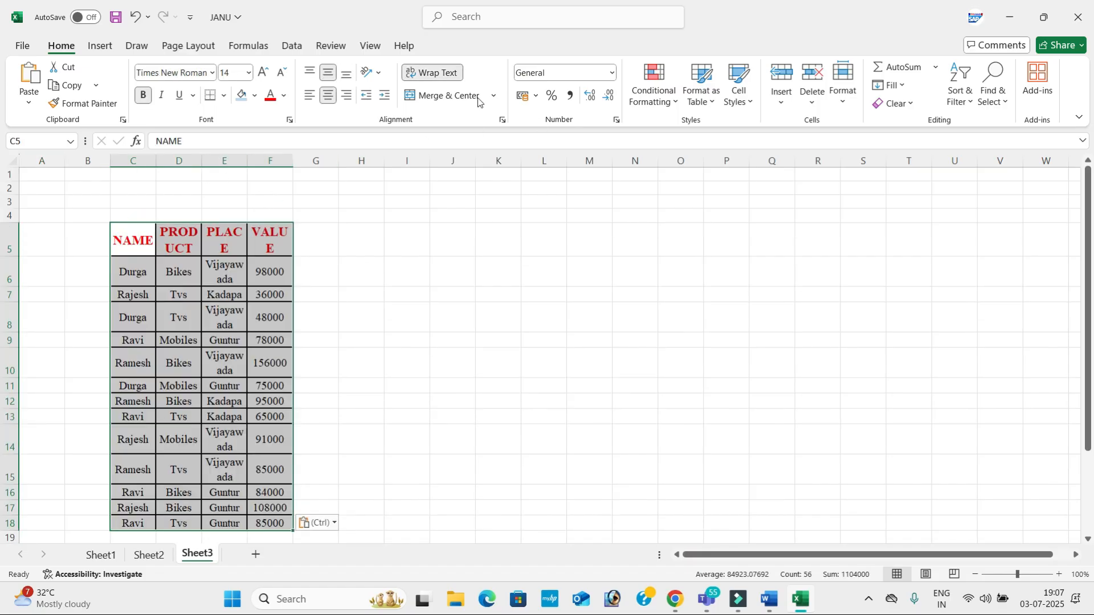
Center the pasted table's contents and widen columns C to F so each entry fits on one line
{"action": "left_click", "coordinate": [328, 98]}
{"action": "left_click", "coordinate": [329, 98]}
{"action": "left_click_drag", "start_coordinate": [157, 161], "coordinate": [454, 169]}
{"action": "double_click", "coordinate": [329, 98]}
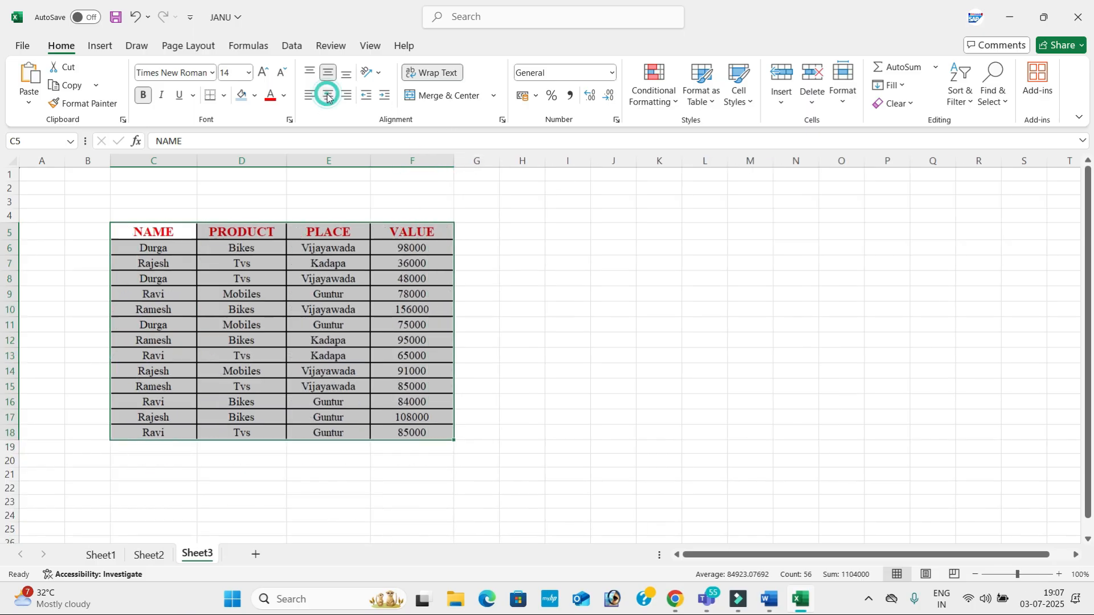
Insert a pivot table on a new worksheet from the sales data in C5:F18
{"action": "left_click", "coordinate": [245, 275]}
{"action": "left_click_drag", "start_coordinate": [176, 232], "coordinate": [419, 428]}
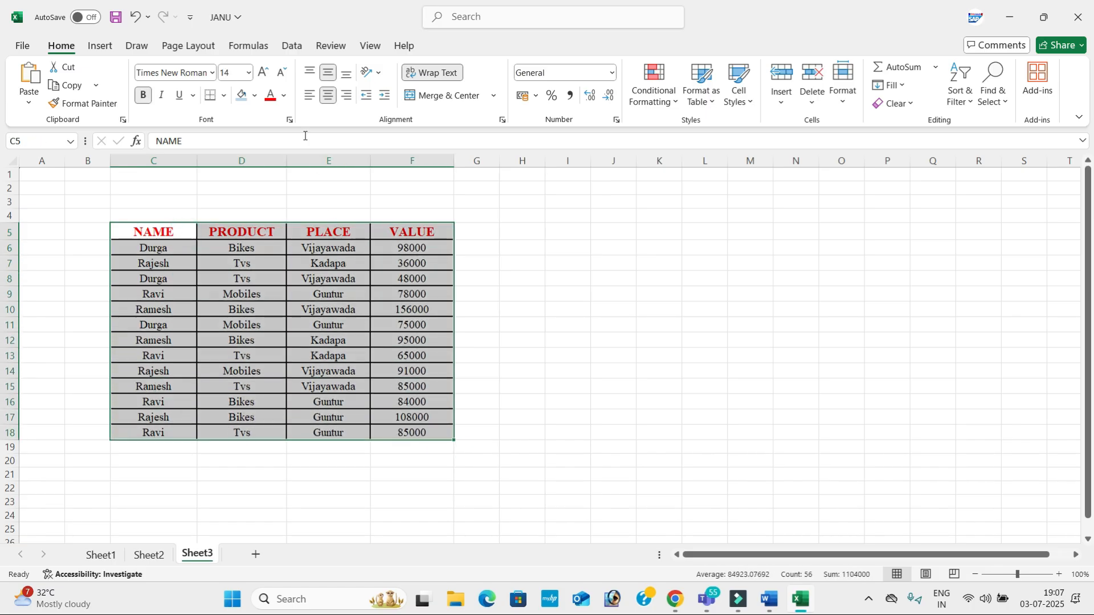
{"action": "left_click", "coordinate": [104, 50]}
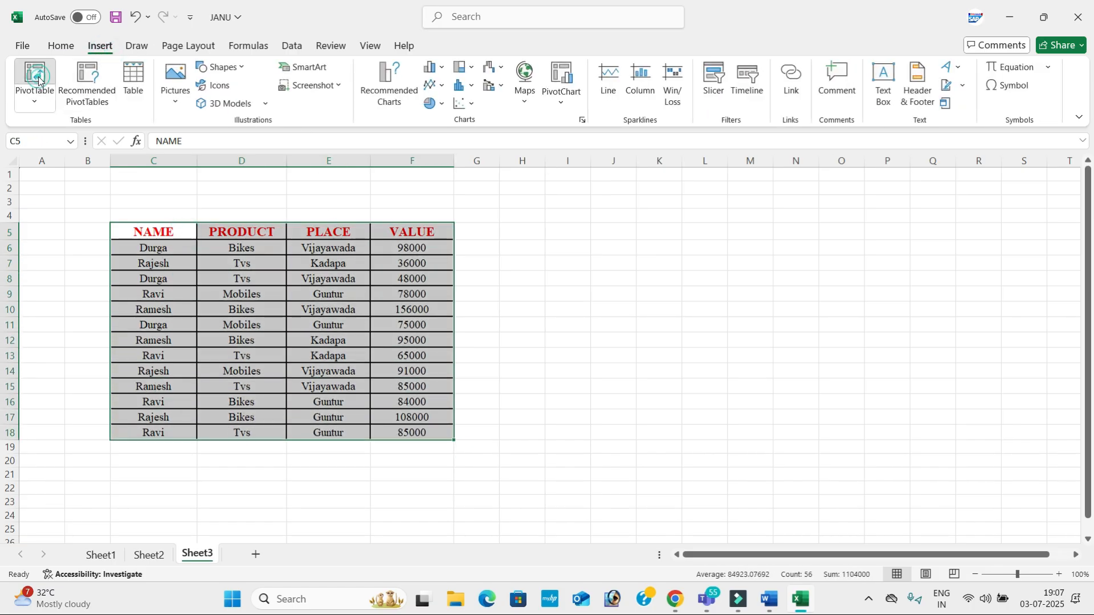
{"action": "left_click", "coordinate": [34, 75]}
{"action": "left_click", "coordinate": [861, 476]}
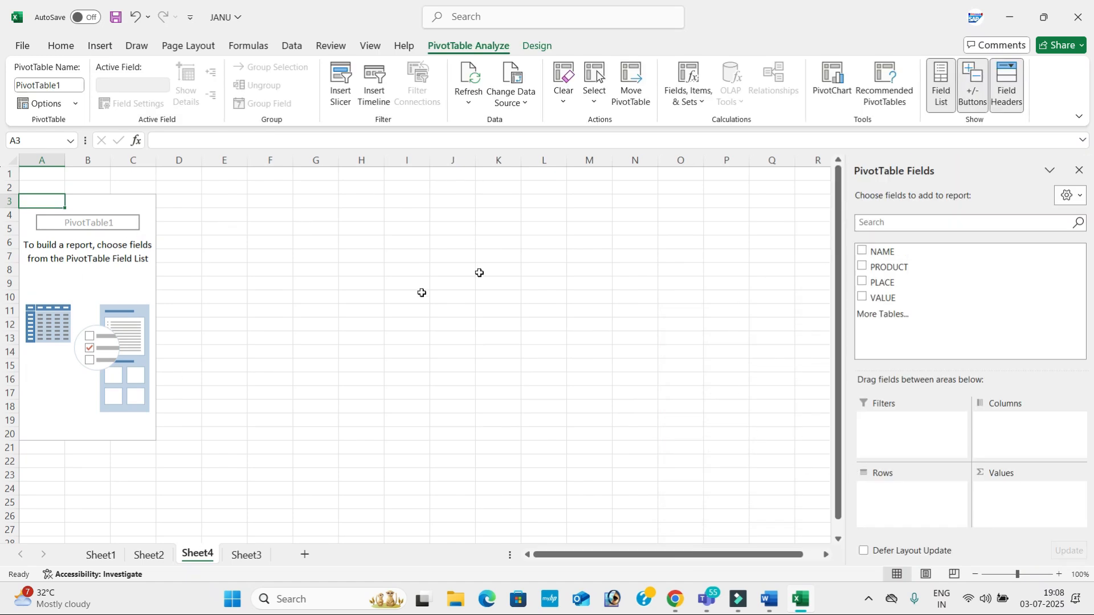
Build the pivot table with NAME and PRODUCT as rows, PLACE as columns and the sum of VALUE as values
{"action": "left_click", "coordinate": [861, 251]}
{"action": "left_click", "coordinate": [863, 267]}
{"action": "left_click_drag", "start_coordinate": [886, 283], "coordinate": [1006, 433]}
{"action": "left_click_drag", "start_coordinate": [887, 298], "coordinate": [999, 491]}
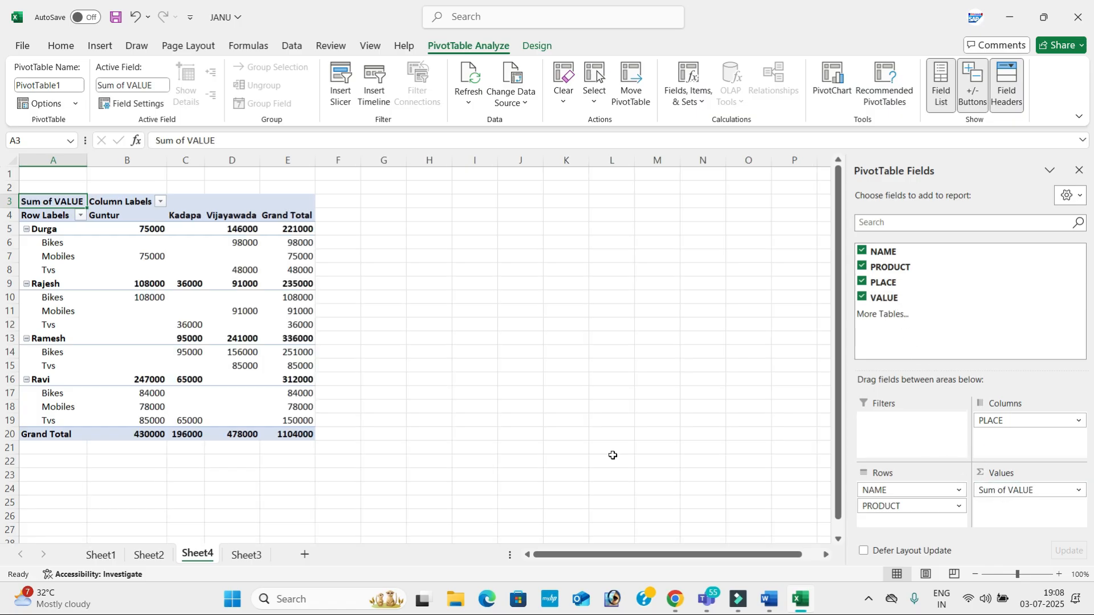
Read the pivot table questions in the Word document, then examine the overall grand total in the Excel pivot table
{"action": "left_click", "coordinate": [392, 338]}
{"action": "left_click", "coordinate": [1060, 575]}
{"action": "left_click", "coordinate": [1059, 575]}
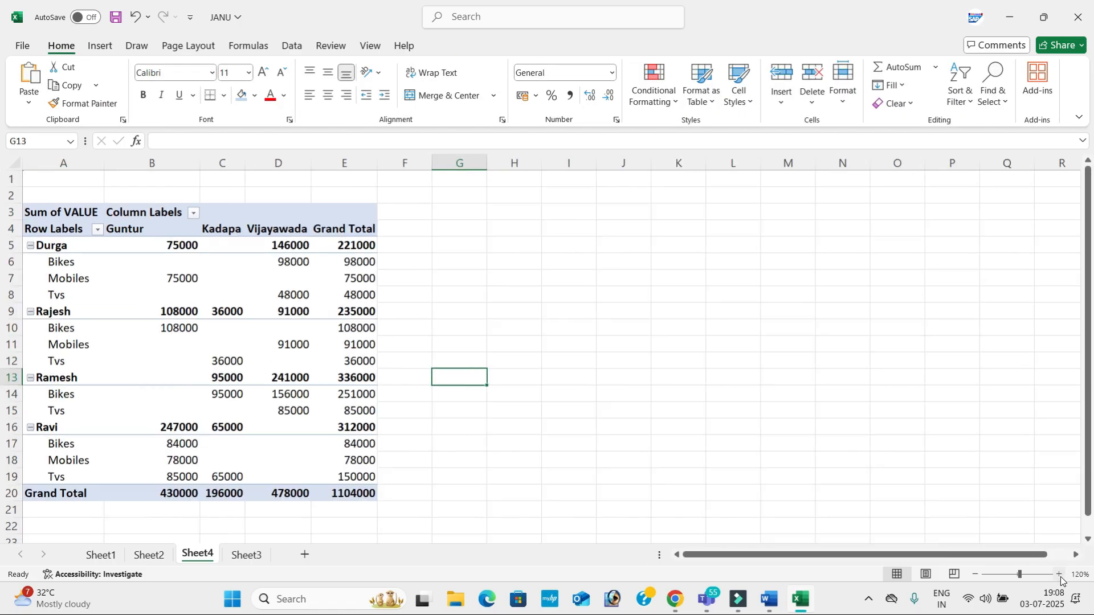
{"action": "left_click", "coordinate": [1060, 575]}
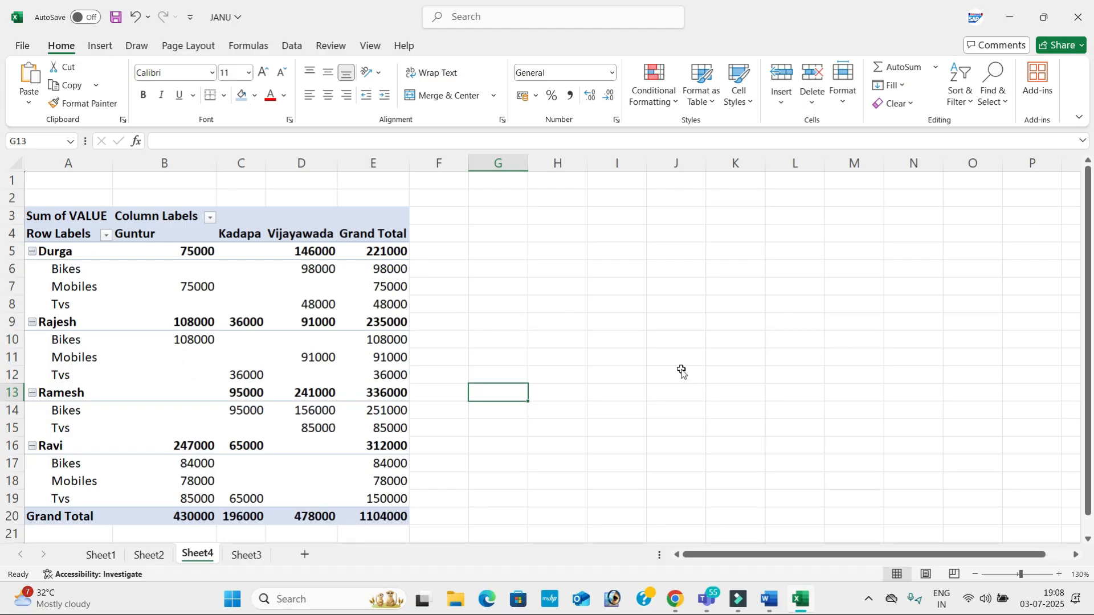
{"action": "key", "text": "alt+Tab"}
{"action": "scroll", "coordinate": [667, 367], "scroll_direction": "down", "scroll_amount": 5}
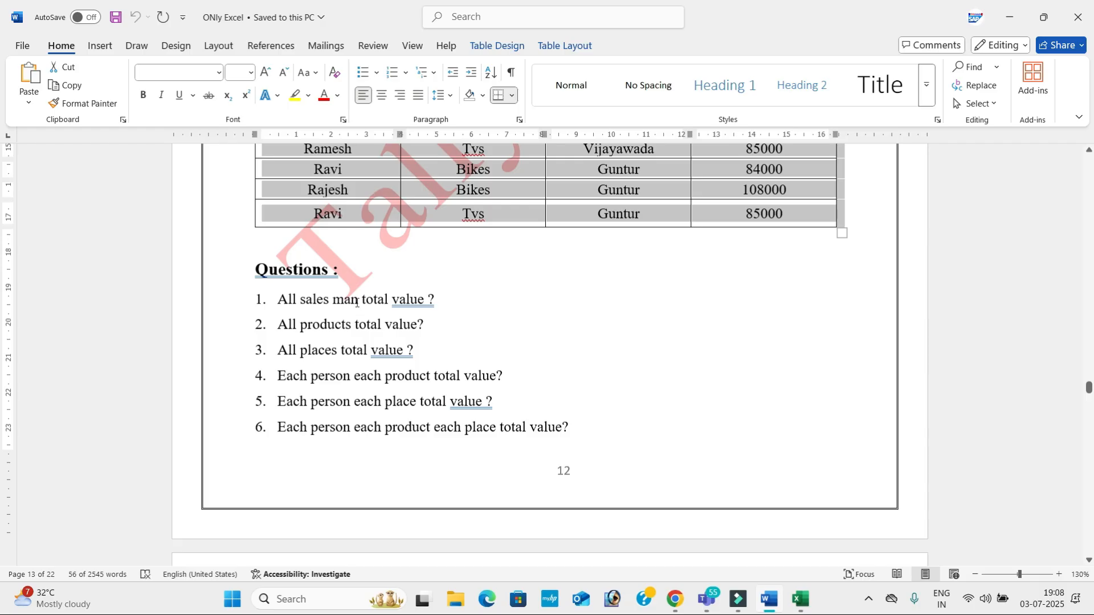
{"action": "key", "text": "alt+Tab"}
{"action": "left_click", "coordinate": [390, 517]}
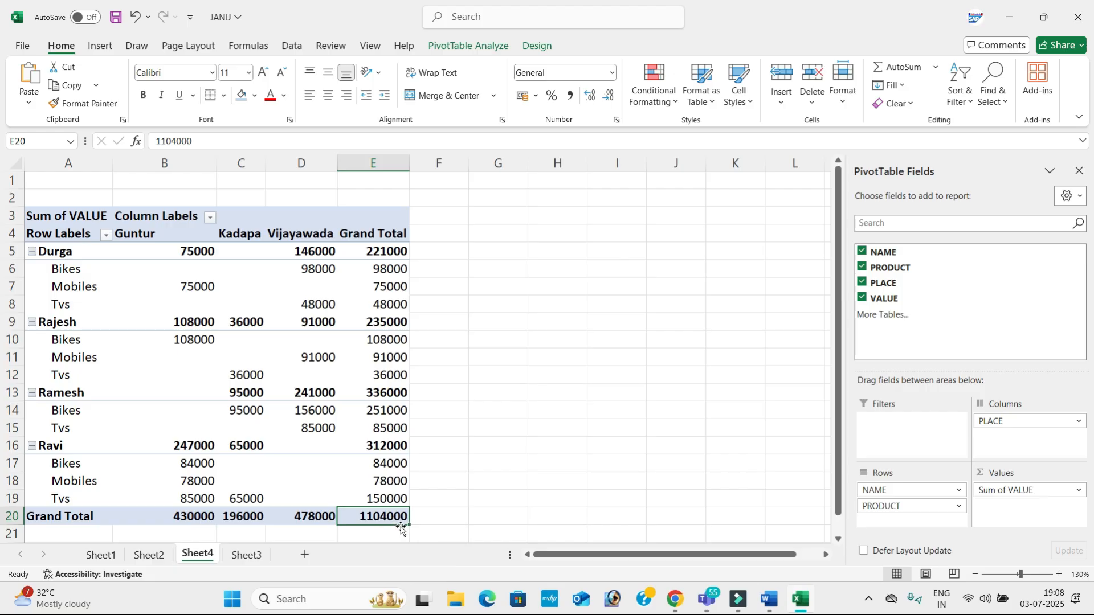
Check question 4 in Word, then examine the first salesperson's totals for Bikes, Mobiles and Tvs in the Excel pivot table
{"action": "key", "text": "alt+Tab"}
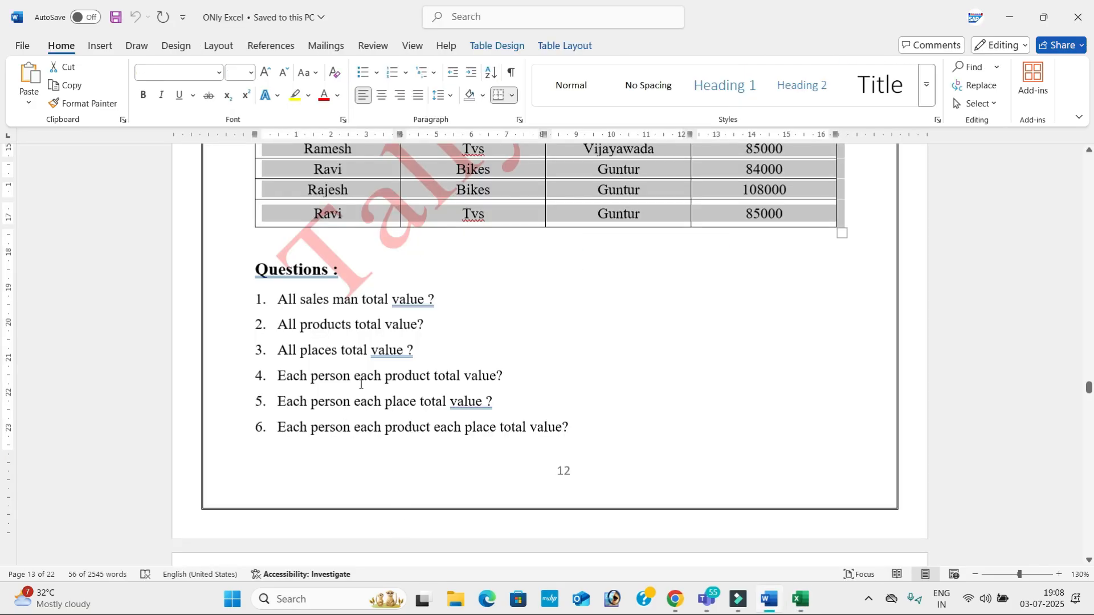
{"action": "key", "text": "alt+Tab"}
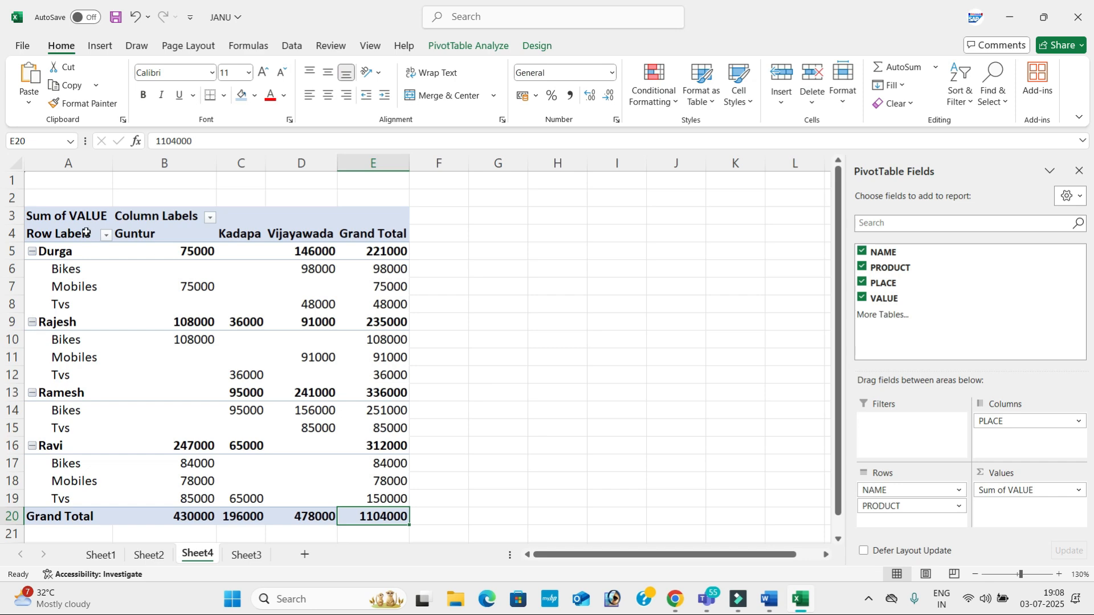
{"action": "left_click", "coordinate": [57, 251]}
{"action": "left_click", "coordinate": [62, 273]}
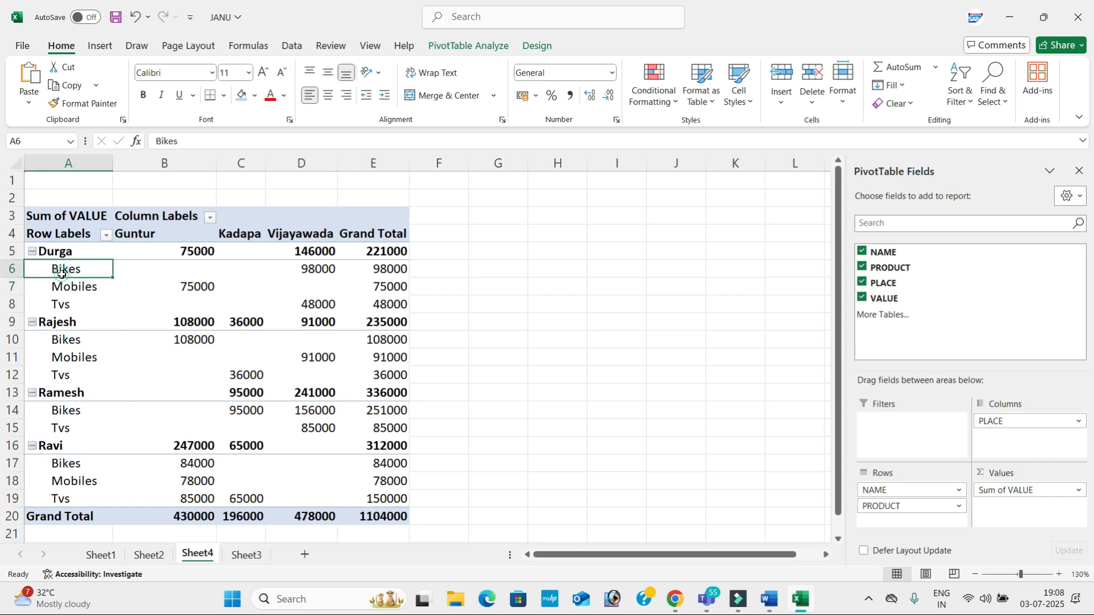
{"action": "left_click", "coordinate": [363, 270]}
{"action": "left_click", "coordinate": [77, 290]}
{"action": "left_click", "coordinate": [390, 287]}
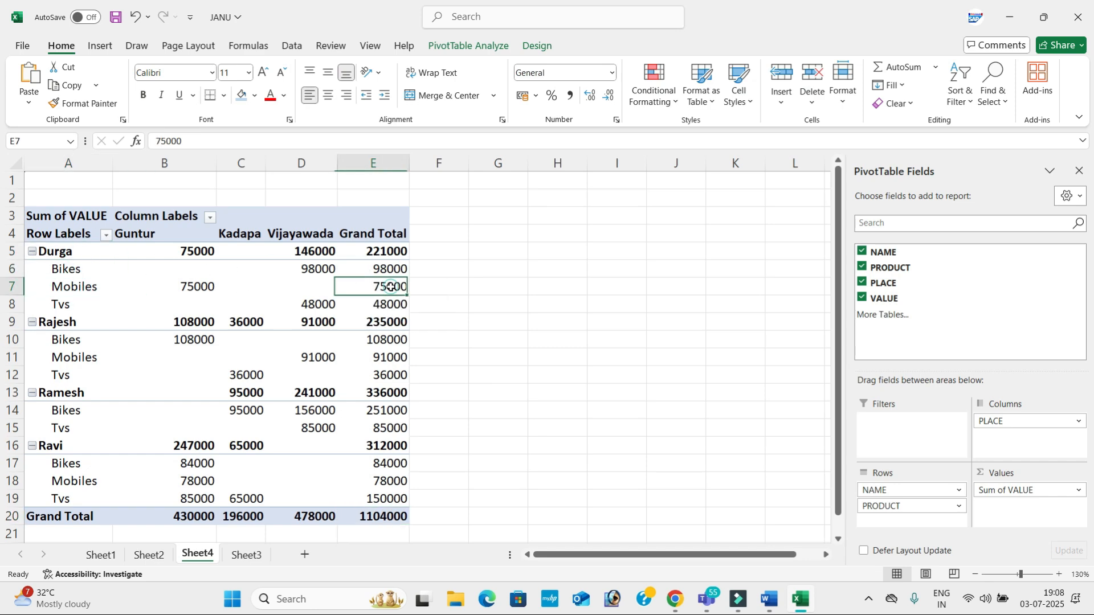
{"action": "left_click", "coordinate": [86, 306]}
{"action": "left_click", "coordinate": [387, 307]}
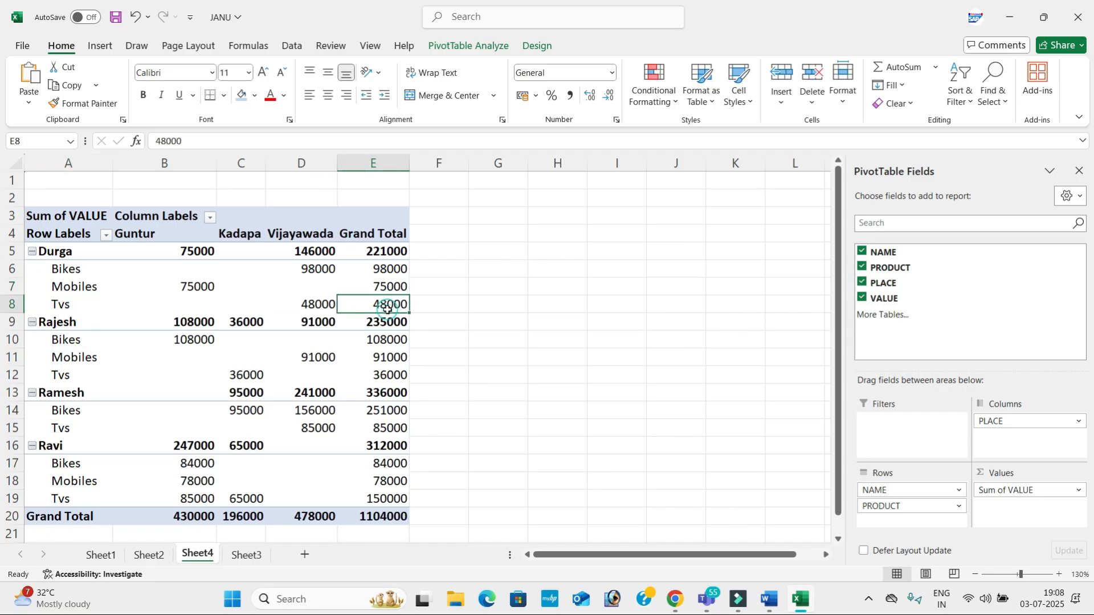
Check question 5 in Word, then examine the Guntur, Kadapa and Vijayawada totals in the Excel pivot table
{"action": "key", "text": "alt+Tab"}
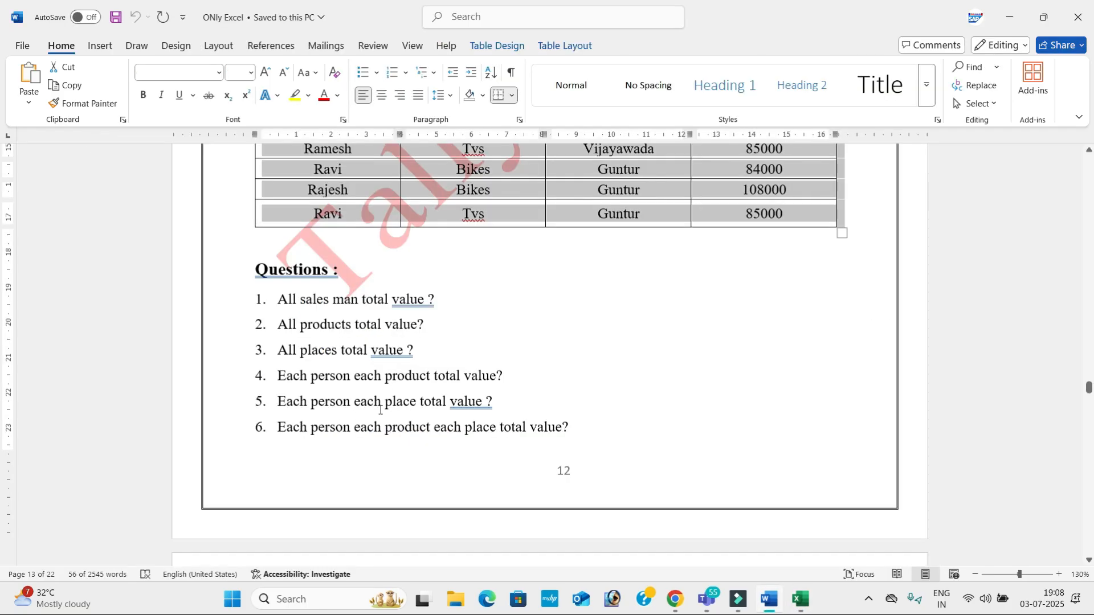
{"action": "key", "text": "alt+Tab"}
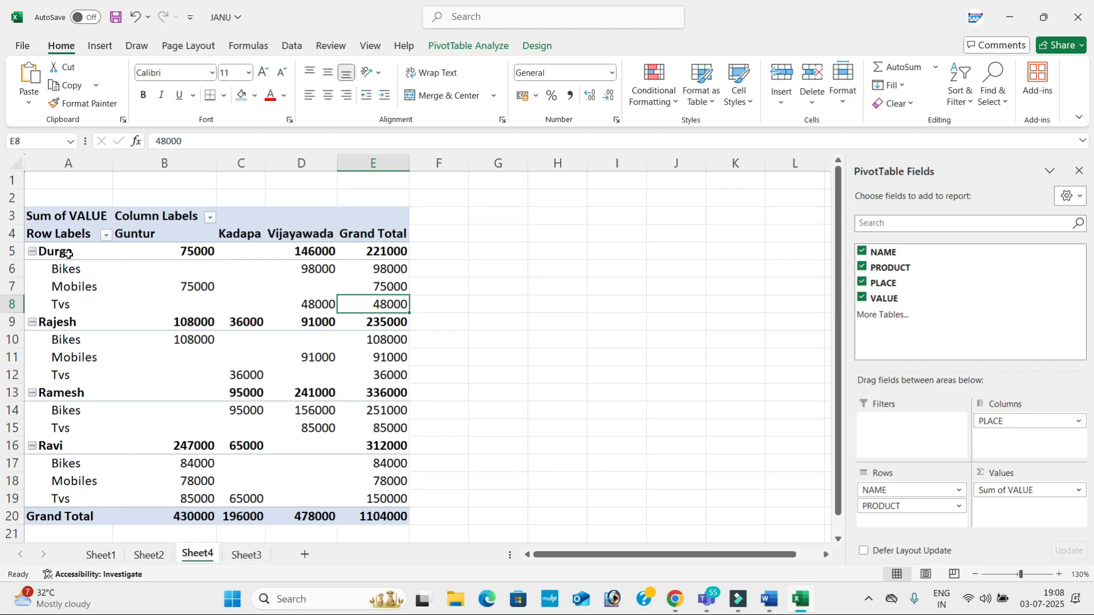
{"action": "left_click", "coordinate": [63, 251]}
{"action": "left_click", "coordinate": [137, 230]}
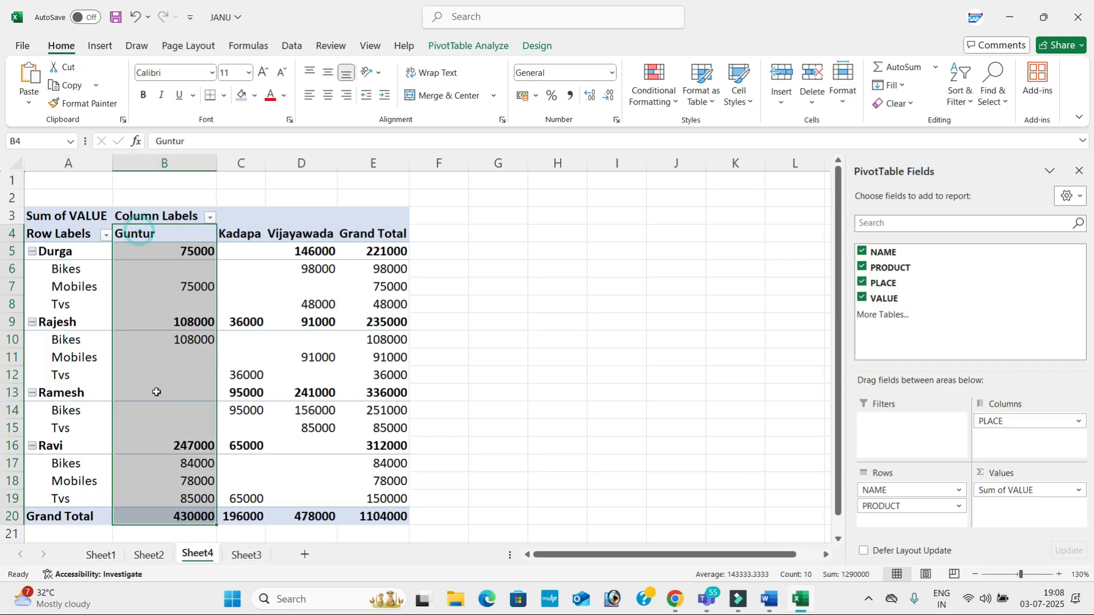
{"action": "left_click", "coordinate": [189, 519]}
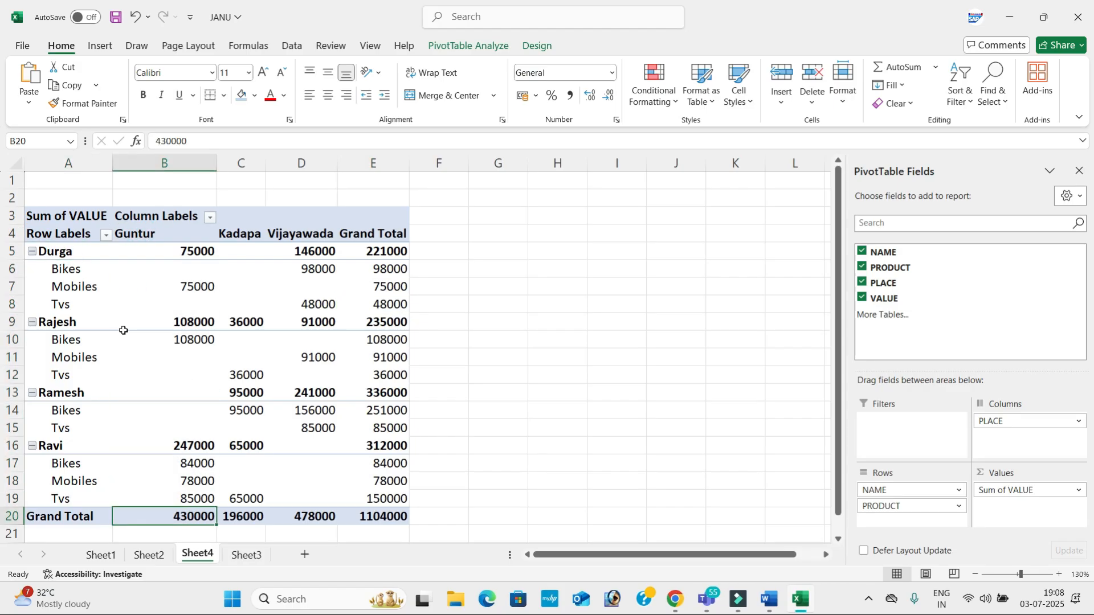
{"action": "left_click", "coordinate": [63, 253]}
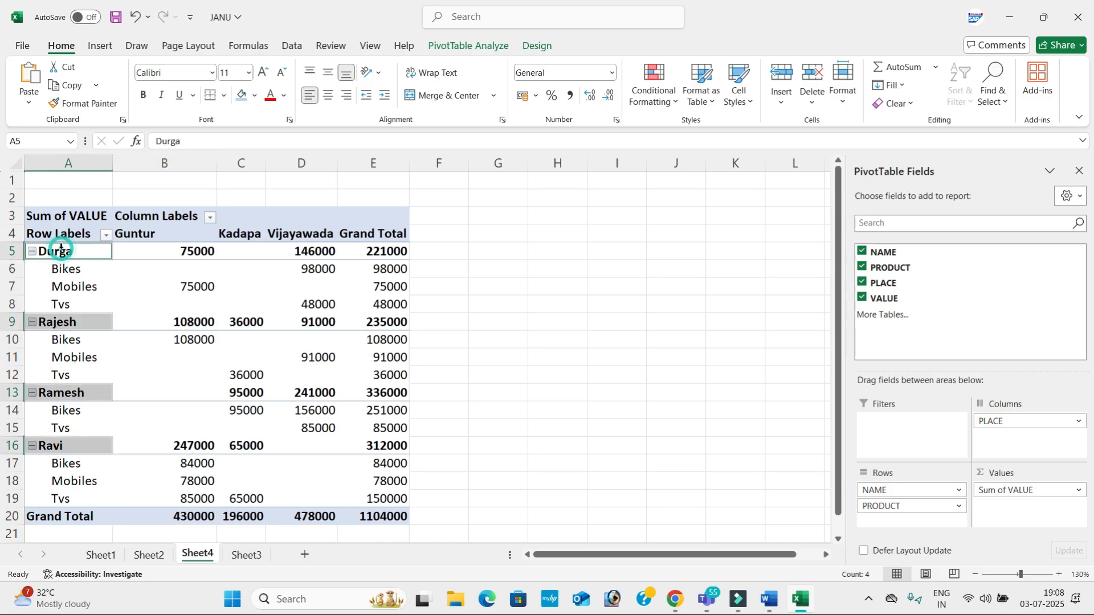
{"action": "left_click", "coordinate": [248, 521]}
{"action": "left_click", "coordinate": [328, 519]}
{"action": "left_click", "coordinate": [610, 459]}
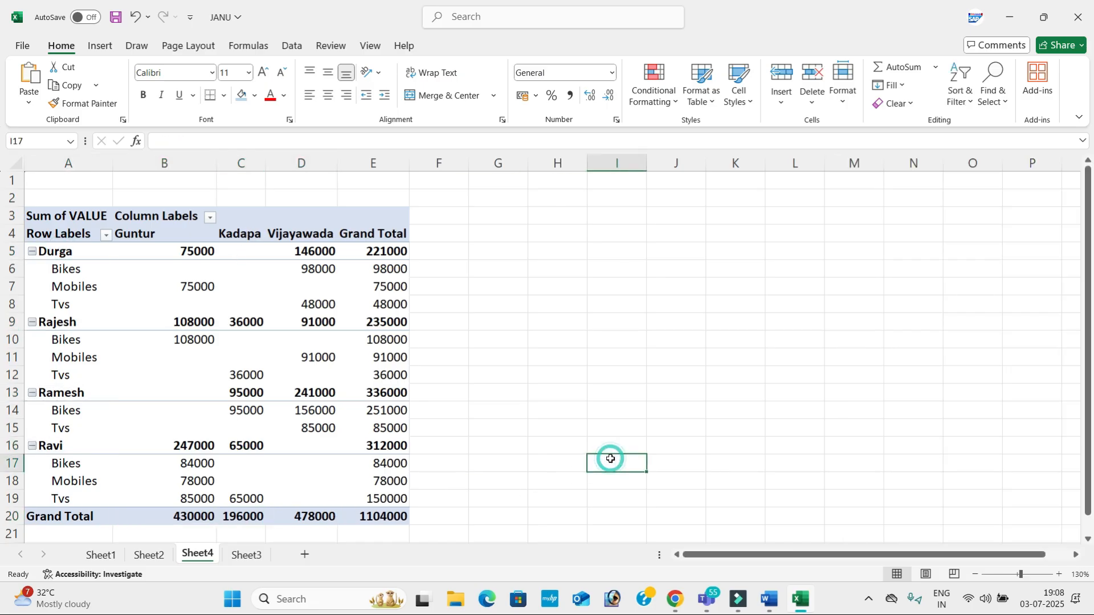
Check question 6 in Word, then compare the first two salespeople's product totals with their overall totals in the Excel pivot table
{"action": "key", "text": "alt+Tab"}
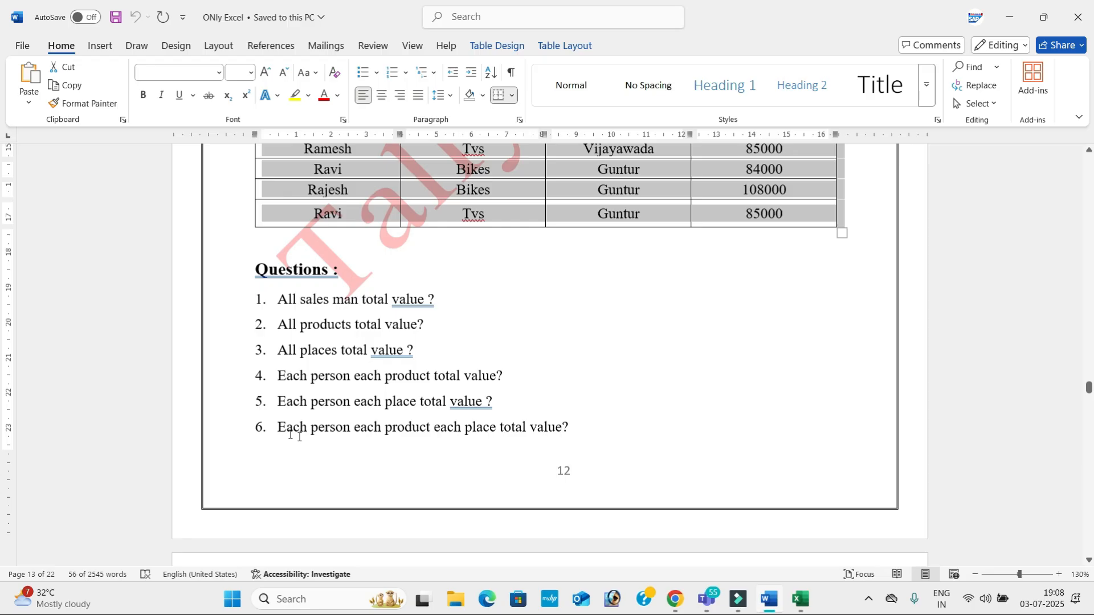
{"action": "key", "text": "alt+Tab"}
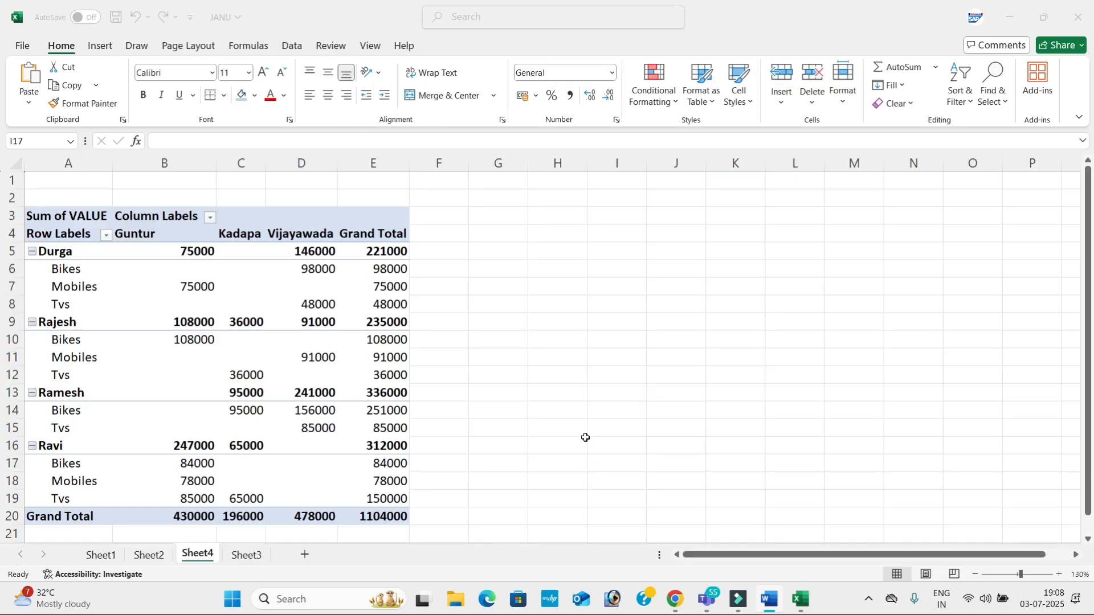
{"action": "left_click", "coordinate": [53, 245]}
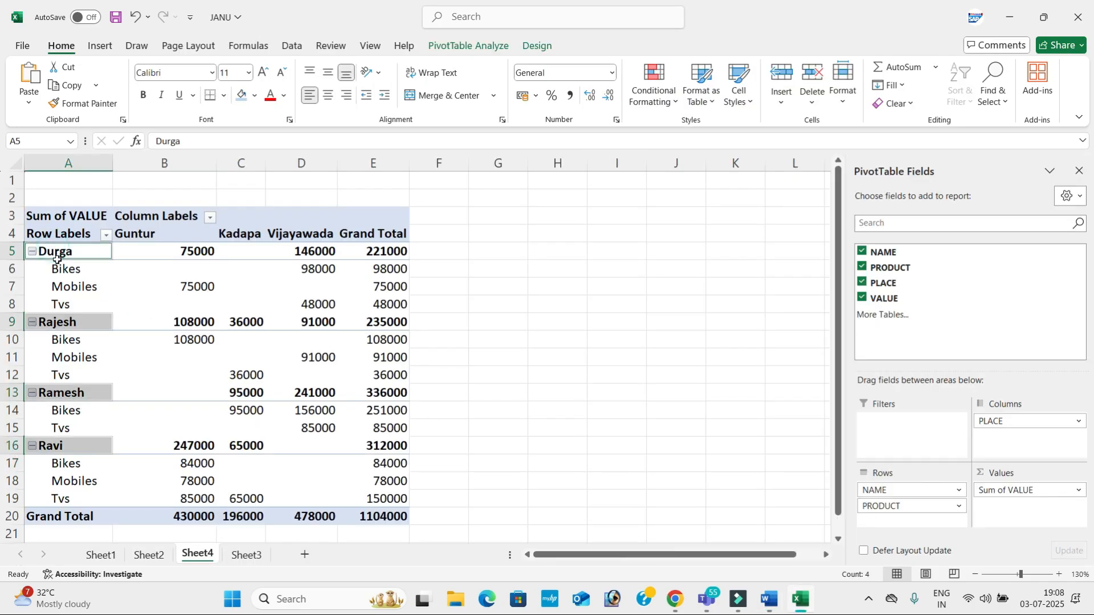
{"action": "left_click", "coordinate": [61, 267]}
{"action": "left_click", "coordinate": [377, 256]}
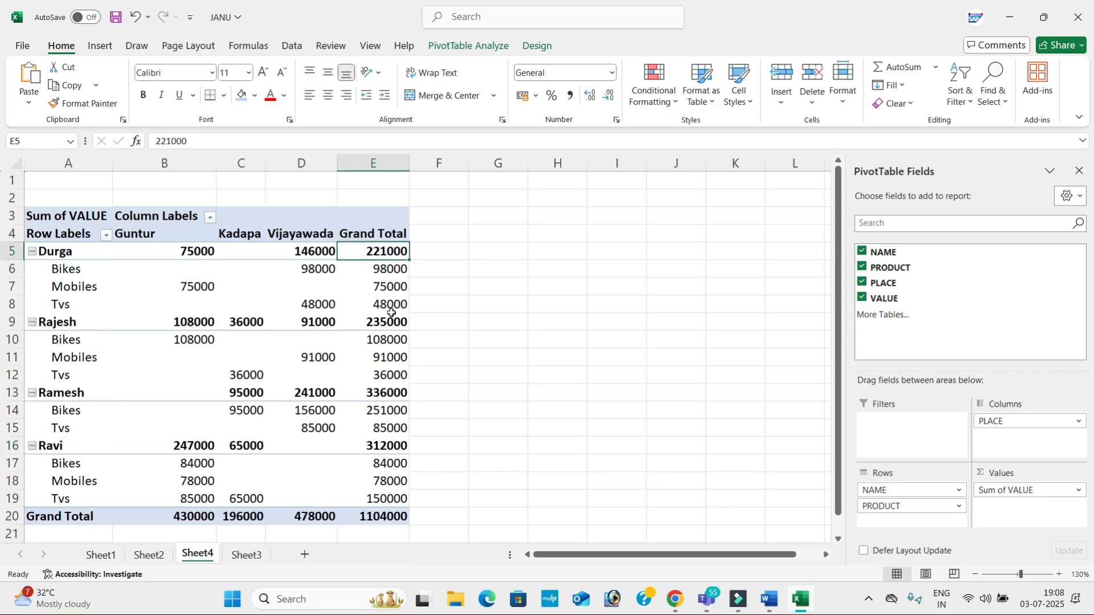
{"action": "left_click_drag", "start_coordinate": [389, 304], "coordinate": [391, 273]}
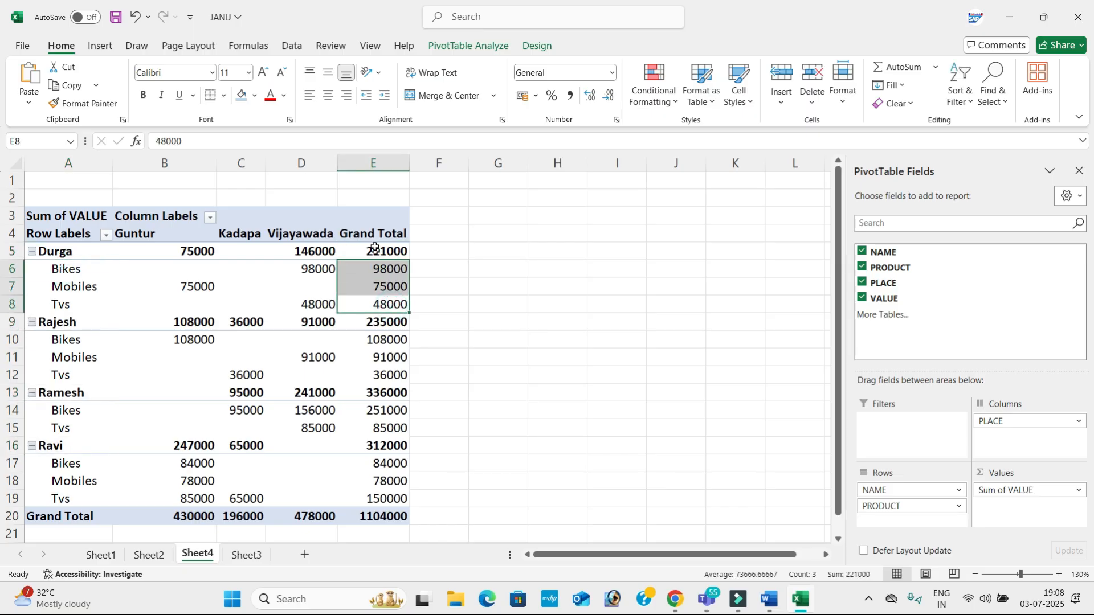
{"action": "left_click", "coordinate": [377, 251]}
{"action": "left_click_drag", "start_coordinate": [385, 376], "coordinate": [377, 341]}
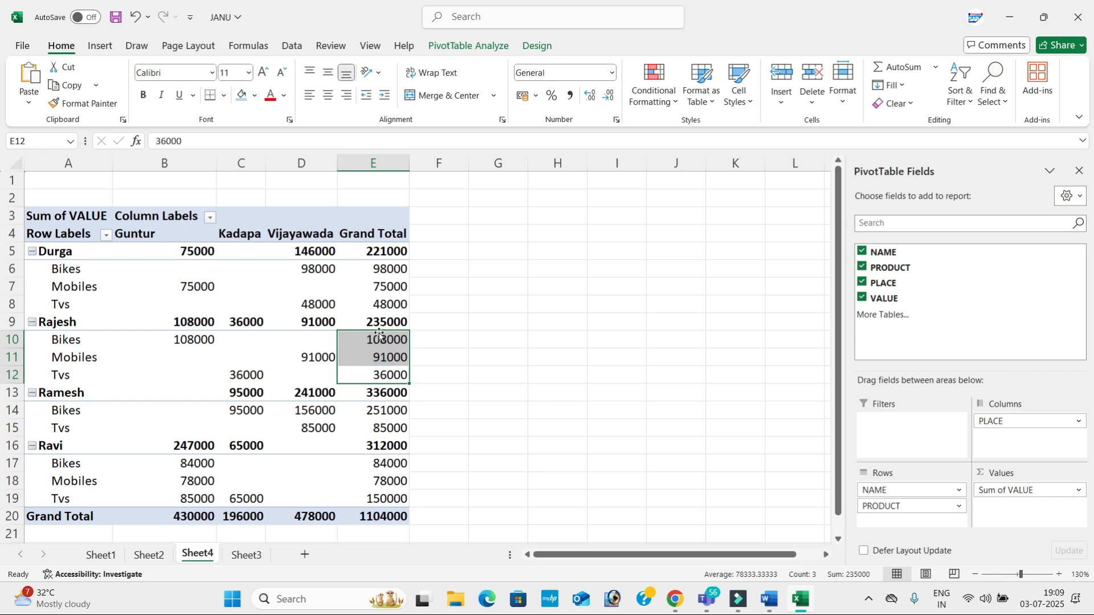
{"action": "left_click", "coordinate": [381, 322]}
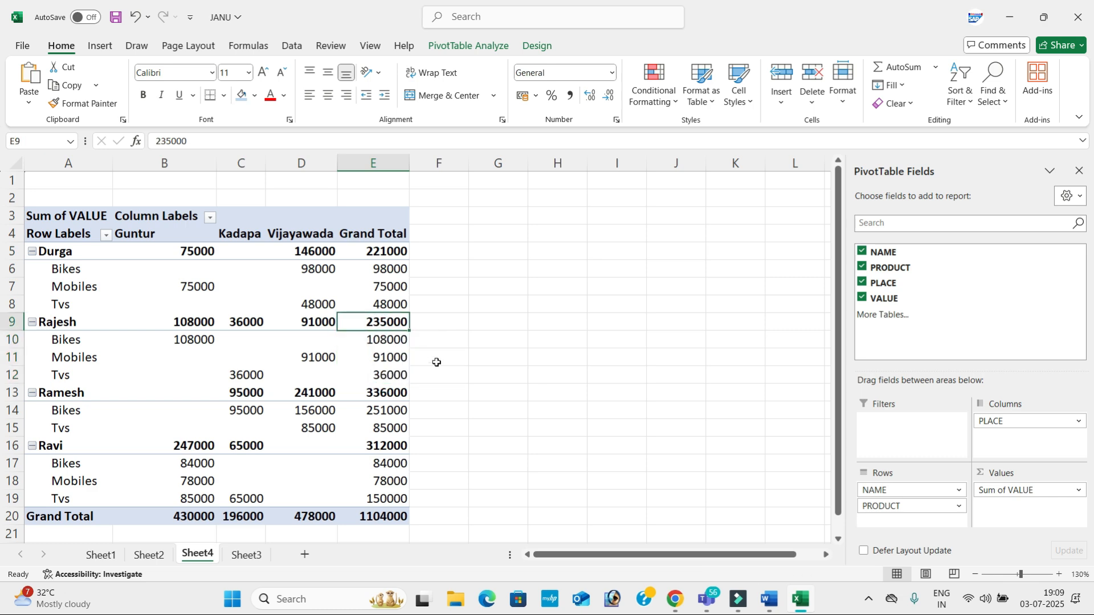
Remove the VALUE, PLACE, PRODUCT and NAME fields from the pivot table to leave it empty
{"action": "left_click", "coordinate": [866, 298]}
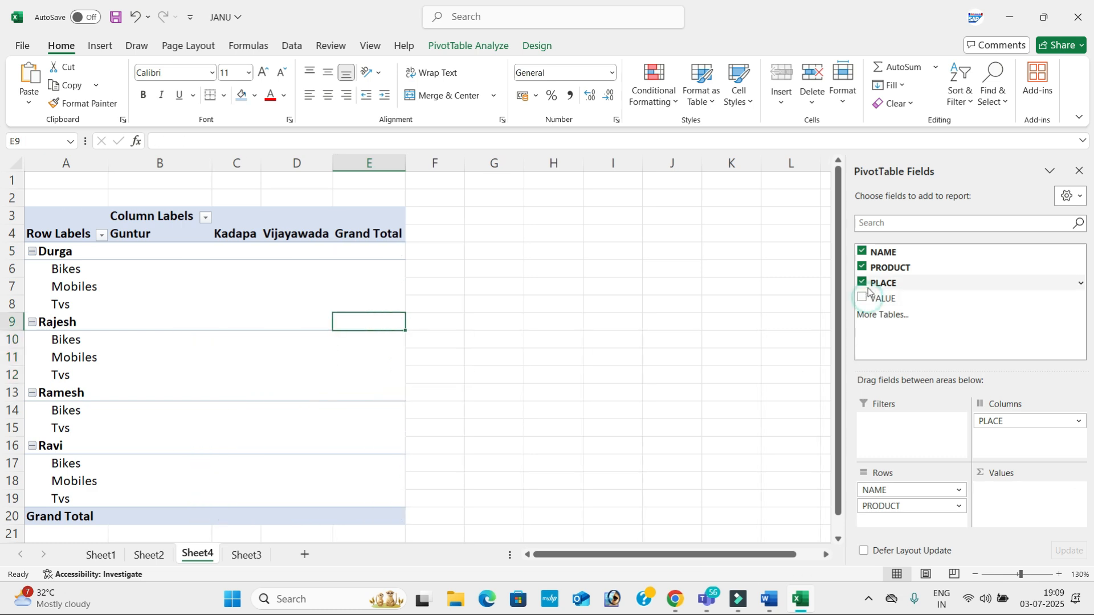
{"action": "left_click", "coordinate": [862, 283]}
{"action": "left_click", "coordinate": [862, 267]}
{"action": "left_click", "coordinate": [862, 251]}
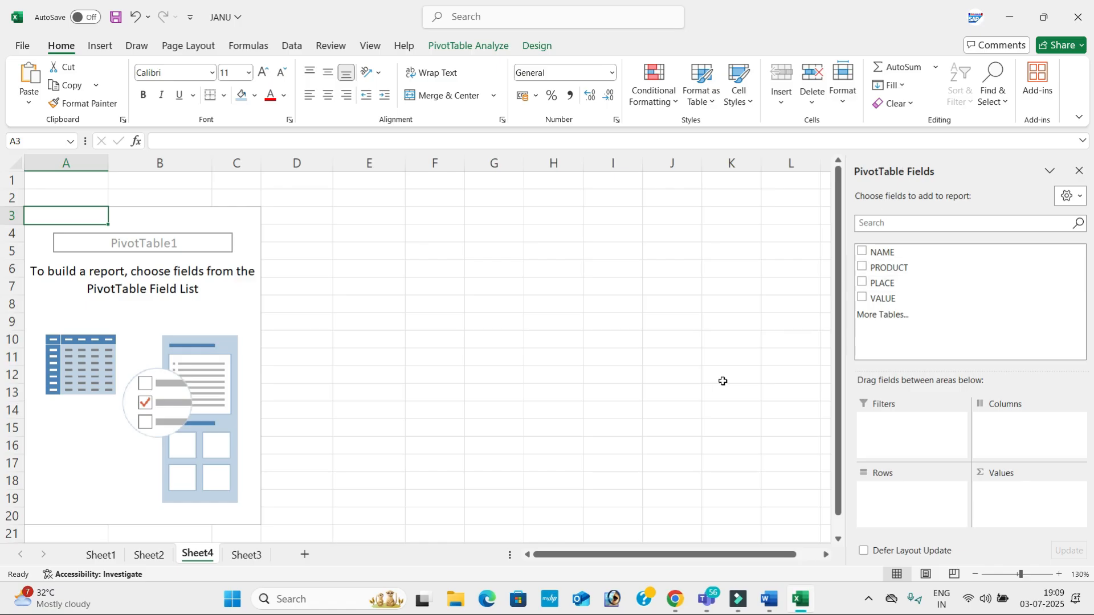
Switch to the Teams meeting and send join requests to four absent participants
{"action": "key", "text": "alt+Tab"}
{"action": "key", "text": "alt+Tab"}
{"action": "key", "text": "alt+Tab"}
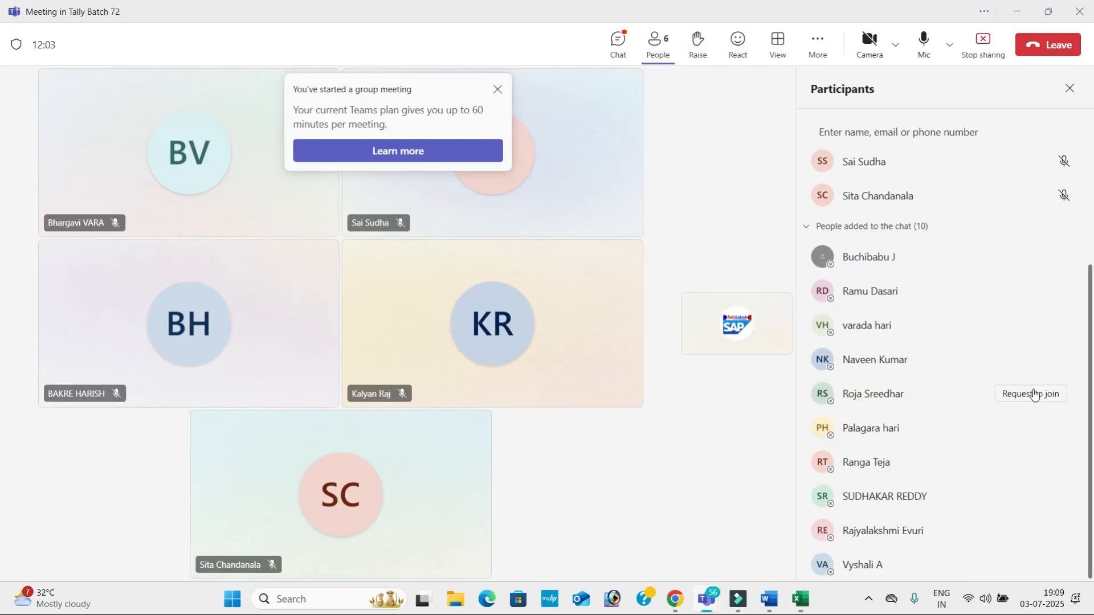
{"action": "left_click", "coordinate": [1040, 393]}
{"action": "left_click", "coordinate": [1029, 428]}
{"action": "left_click", "coordinate": [1033, 462]}
{"action": "left_click", "coordinate": [1034, 530]}
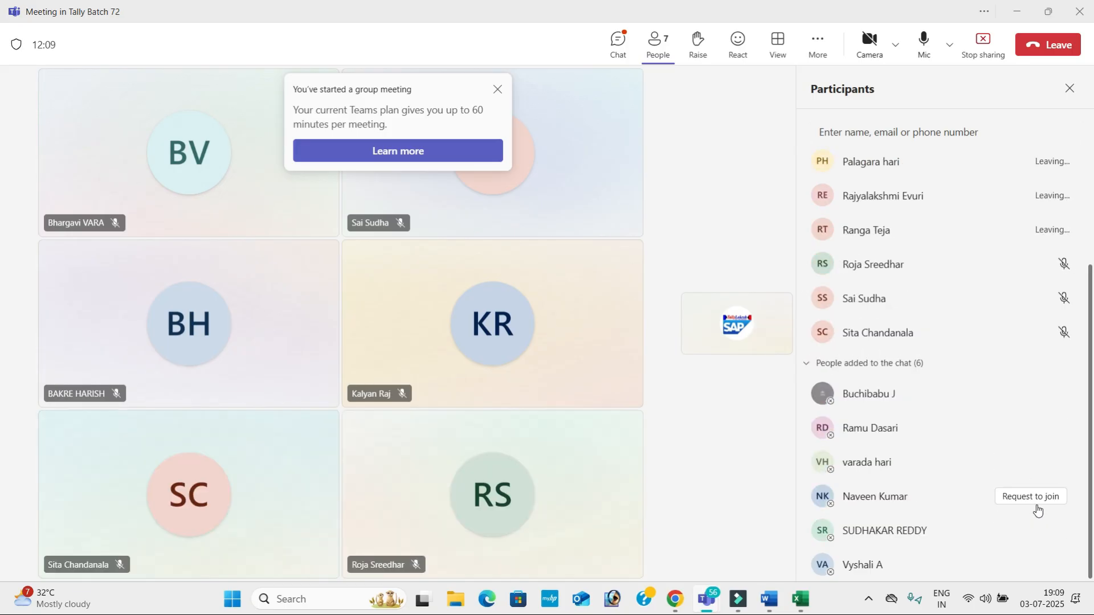
Return to the Word document and select the whole V LOOK UP table under question 9
{"action": "key", "text": "alt+Tab"}
{"action": "key", "text": "alt+Tab"}
{"action": "scroll", "coordinate": [786, 367], "scroll_direction": "down", "scroll_amount": 6}
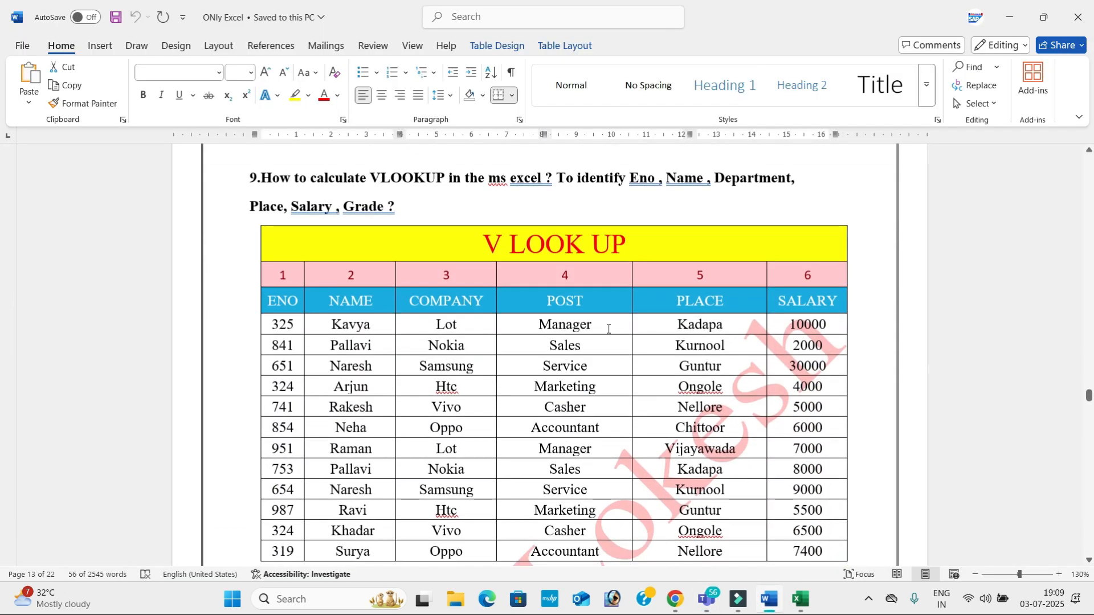
{"action": "left_click", "coordinate": [456, 329]}
{"action": "scroll", "coordinate": [482, 339], "scroll_direction": "down", "scroll_amount": 1}
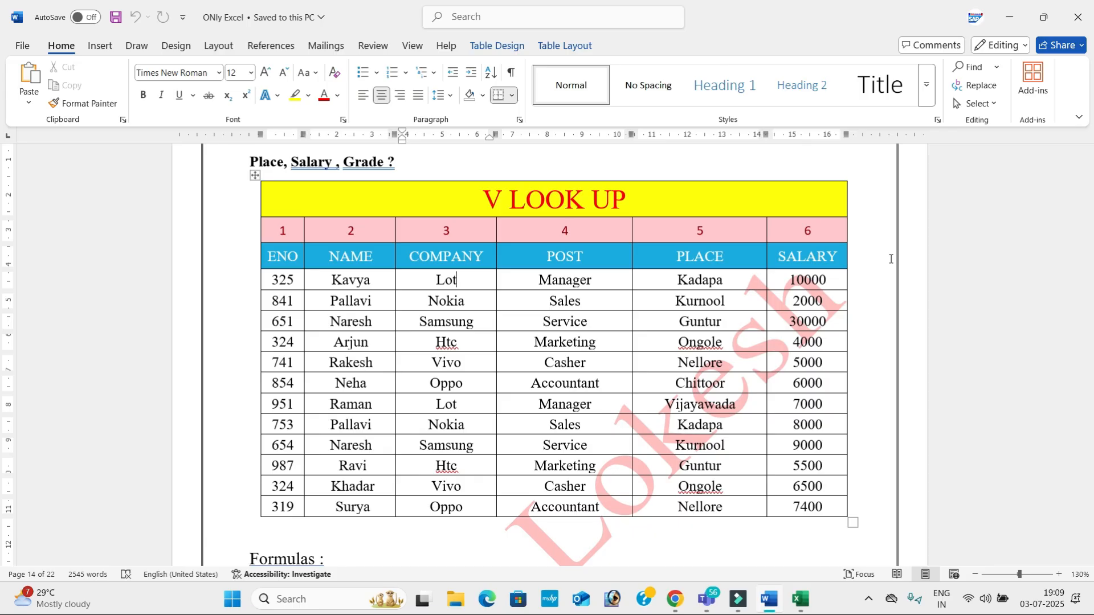
{"action": "left_click", "coordinate": [255, 174]}
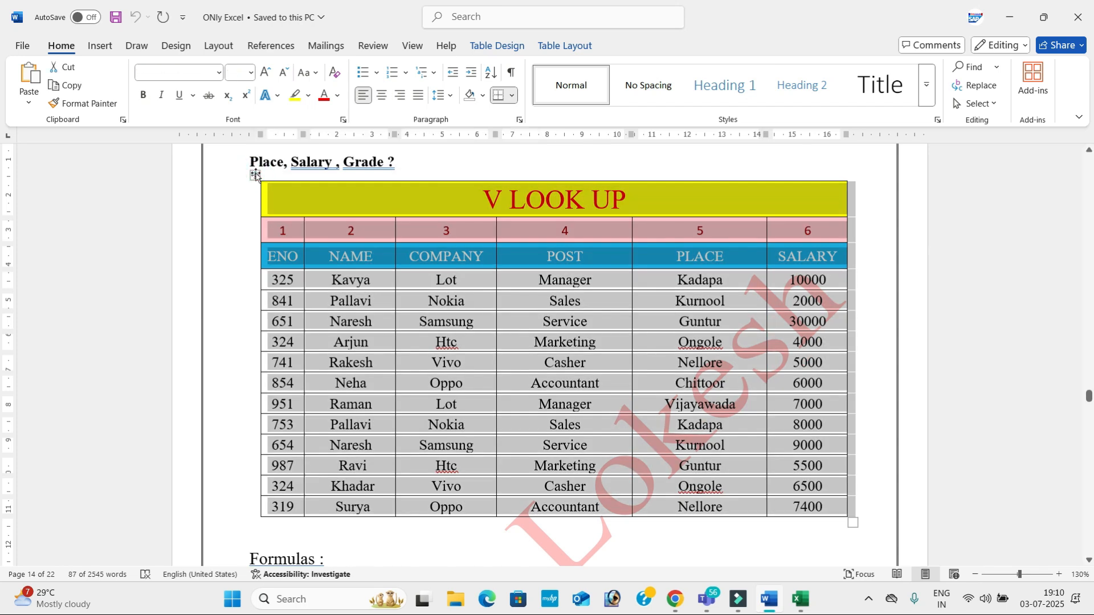
Switch to the JANU workbook in Excel, add a new sheet, and paste the V LOOK UP table at C6 with its columns narrowed
{"action": "key", "text": "alt+Tab"}
{"action": "key", "text": "alt+Tab"}
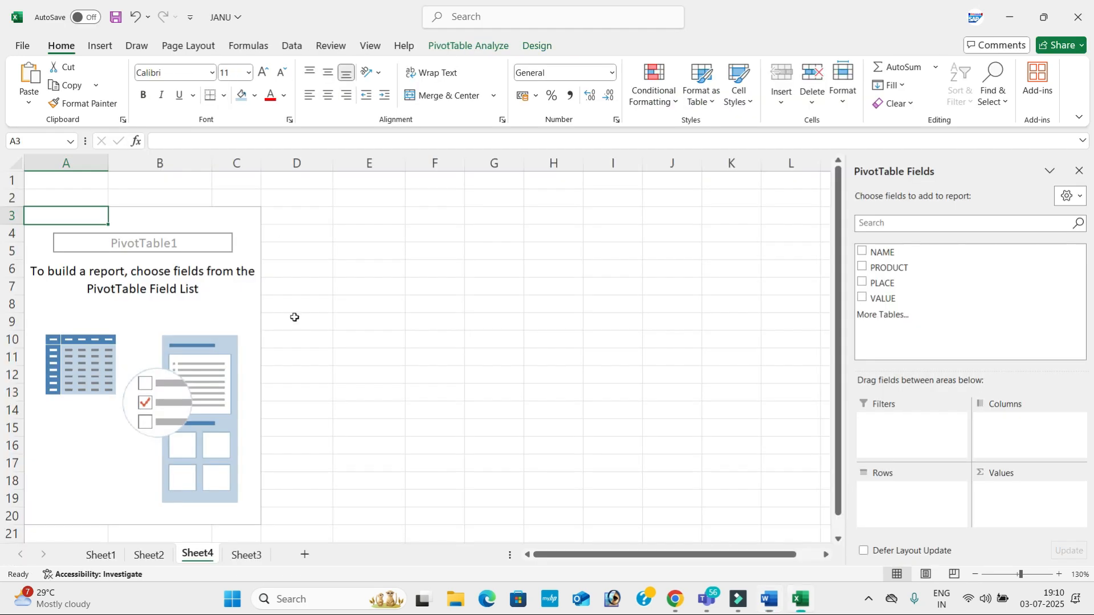
{"action": "left_click", "coordinate": [262, 561]}
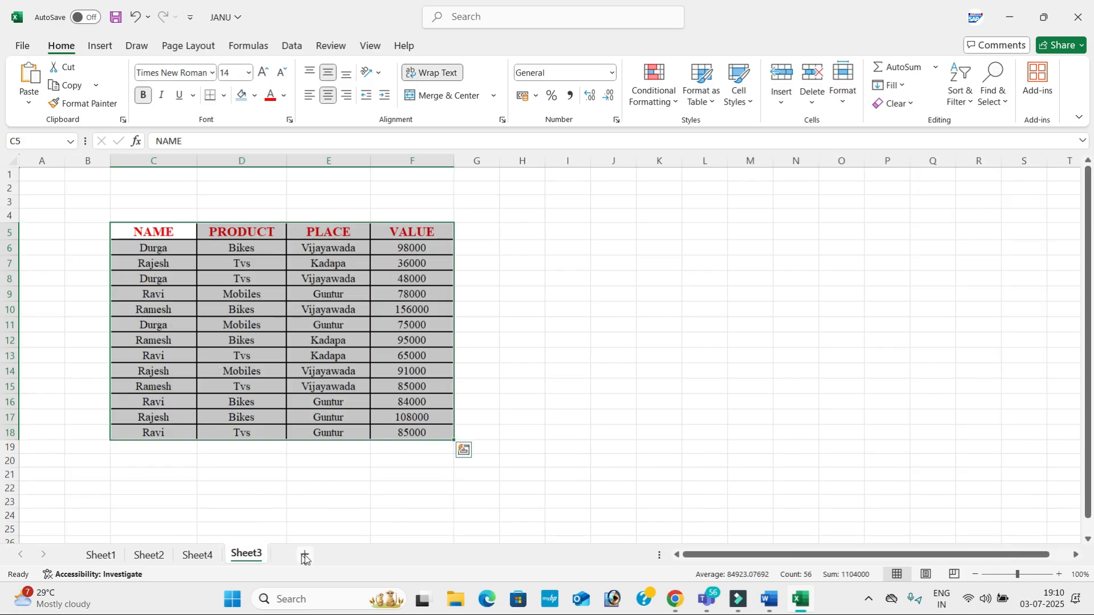
{"action": "left_click", "coordinate": [304, 554]}
{"action": "left_click", "coordinate": [145, 239]}
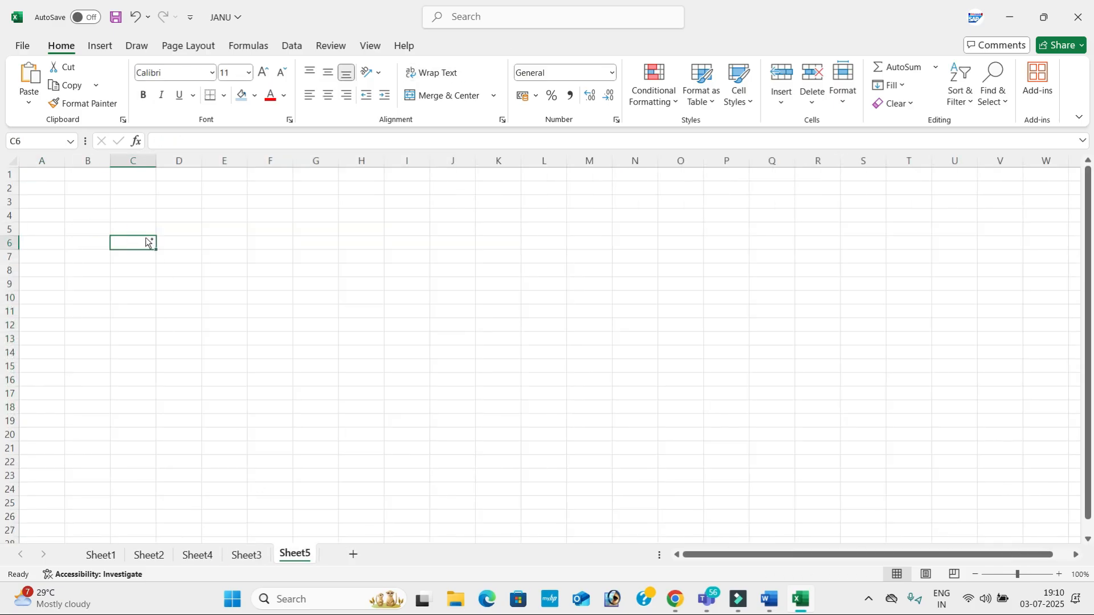
{"action": "key", "text": "ctrl+v"}
{"action": "left_click_drag", "start_coordinate": [385, 162], "coordinate": [315, 164]}
{"action": "left_click_drag", "start_coordinate": [248, 164], "coordinate": [196, 163]}
{"action": "left_click", "coordinate": [608, 365]}
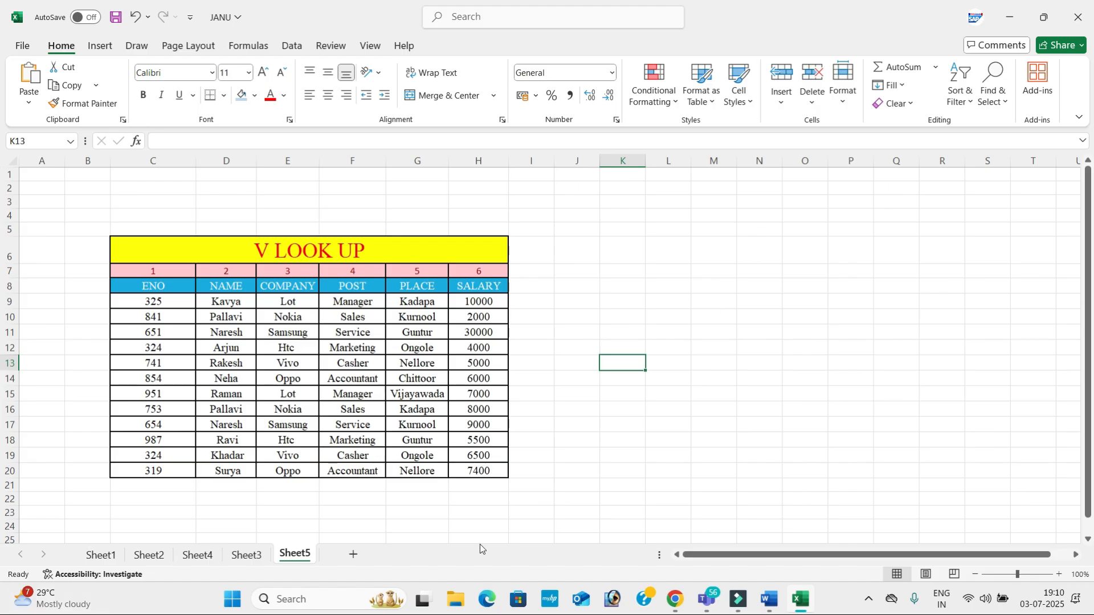
Copy the two-column V LOOK UP VALUE table under Formulas in the Word document into Sheet5 of the Excel workbook at K10
{"action": "key", "text": "alt+Tab"}
{"action": "scroll", "coordinate": [459, 429], "scroll_direction": "down", "scroll_amount": 4}
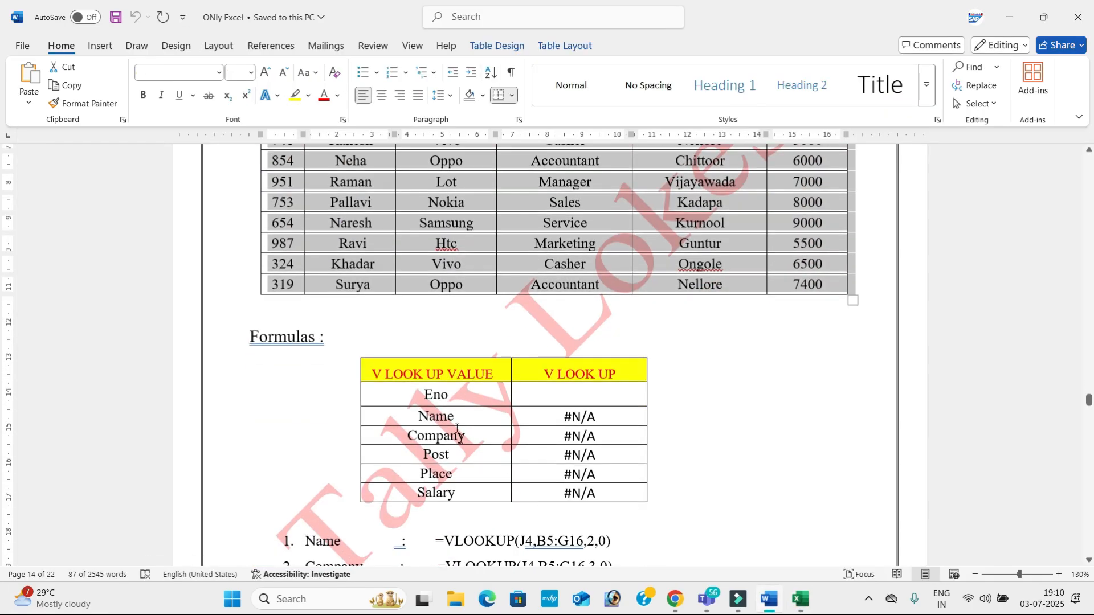
{"action": "left_click", "coordinate": [456, 416]}
{"action": "left_click", "coordinate": [355, 352]}
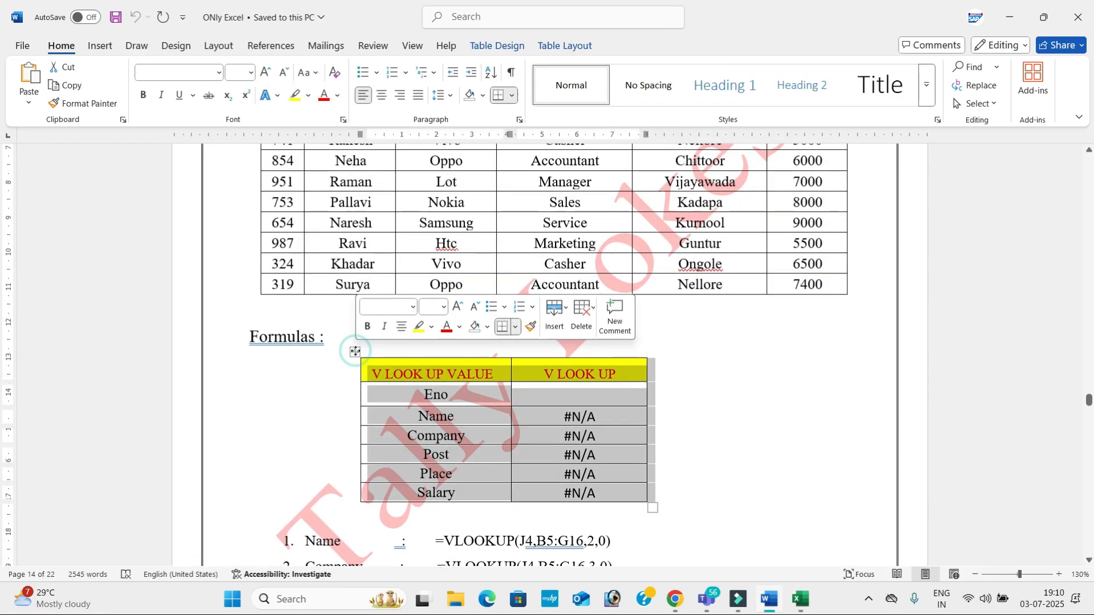
{"action": "key", "text": "alt+Tab"}
{"action": "left_click", "coordinate": [613, 316]}
{"action": "key", "text": "ctrl+v"}
Widen columns K and L so the pasted lookup table's headings and labels fit on one line
{"action": "left_click_drag", "start_coordinate": [645, 161], "coordinate": [689, 194]}
{"action": "left_click_drag", "start_coordinate": [733, 161], "coordinate": [770, 193]}
{"action": "left_click_drag", "start_coordinate": [690, 164], "coordinate": [718, 182]}
{"action": "left_click", "coordinate": [835, 427]}
Clear the pasted #N/A values beside Name, Company, Post, Place and Salary in the lookup table
{"action": "left_click", "coordinate": [780, 347]}
{"action": "left_click_drag", "start_coordinate": [778, 371], "coordinate": [772, 412]}
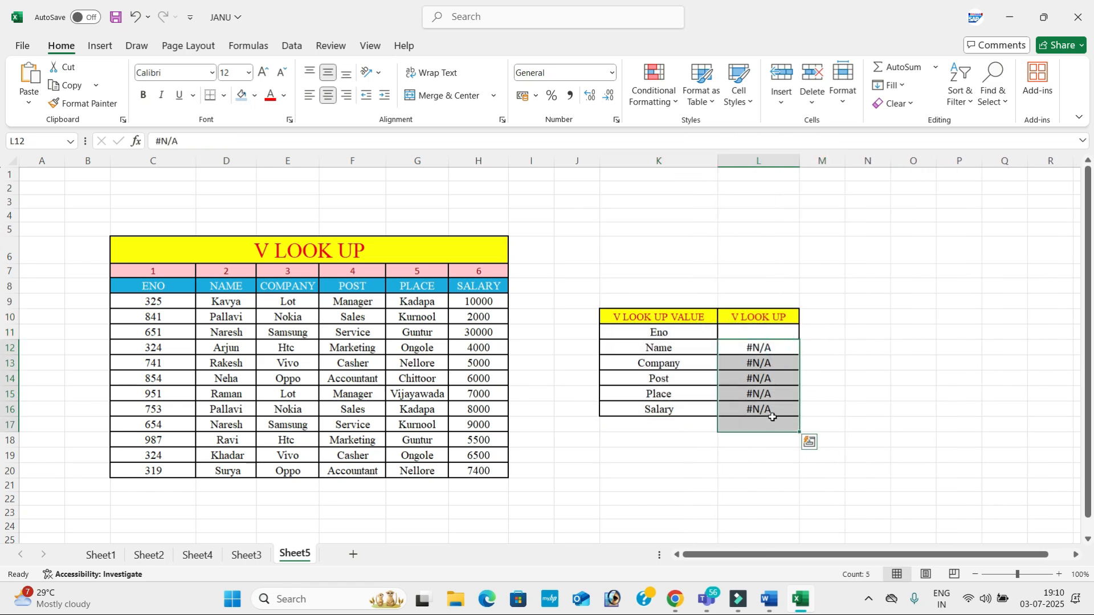
{"action": "key", "text": "Delete"}
{"action": "left_click", "coordinate": [655, 440]}
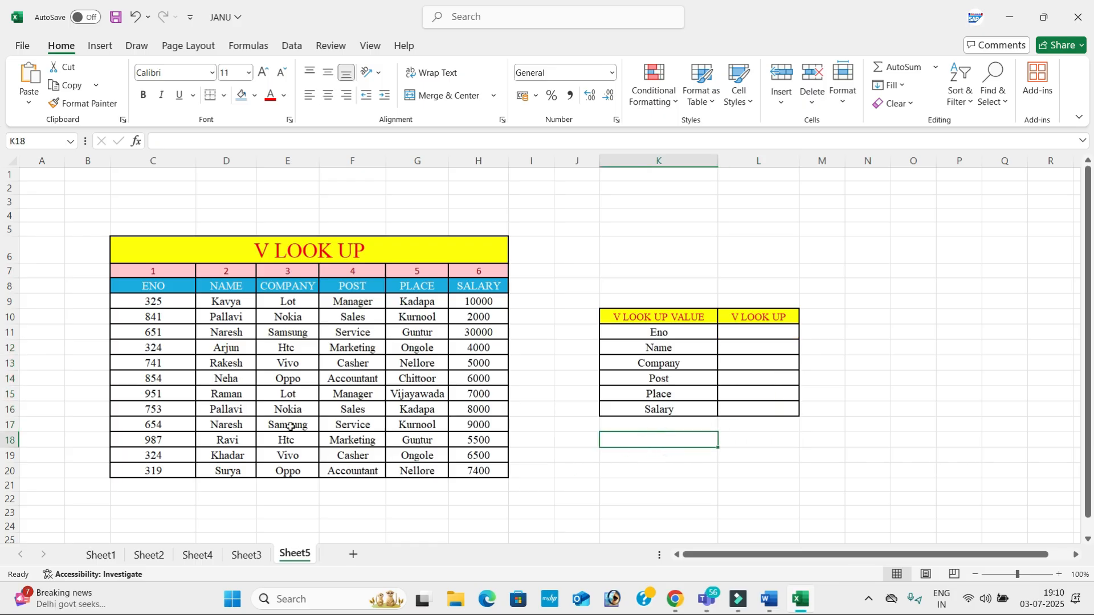
Enter =VLOOKUP(L11,C9:H20,2,0) in L12 to look up the Name
{"action": "left_click", "coordinate": [738, 347]}
{"action": "type", "text": "=v"}
{"action": "key", "text": "BackSpace"}
{"action": "type", "text": "VL"}
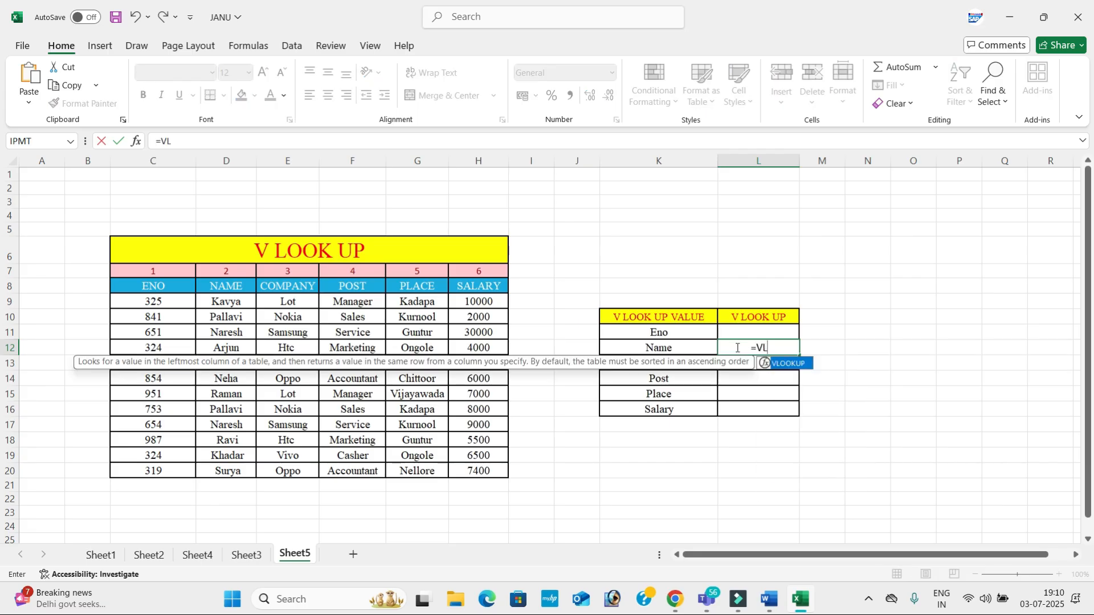
{"action": "key", "text": "Tab"}
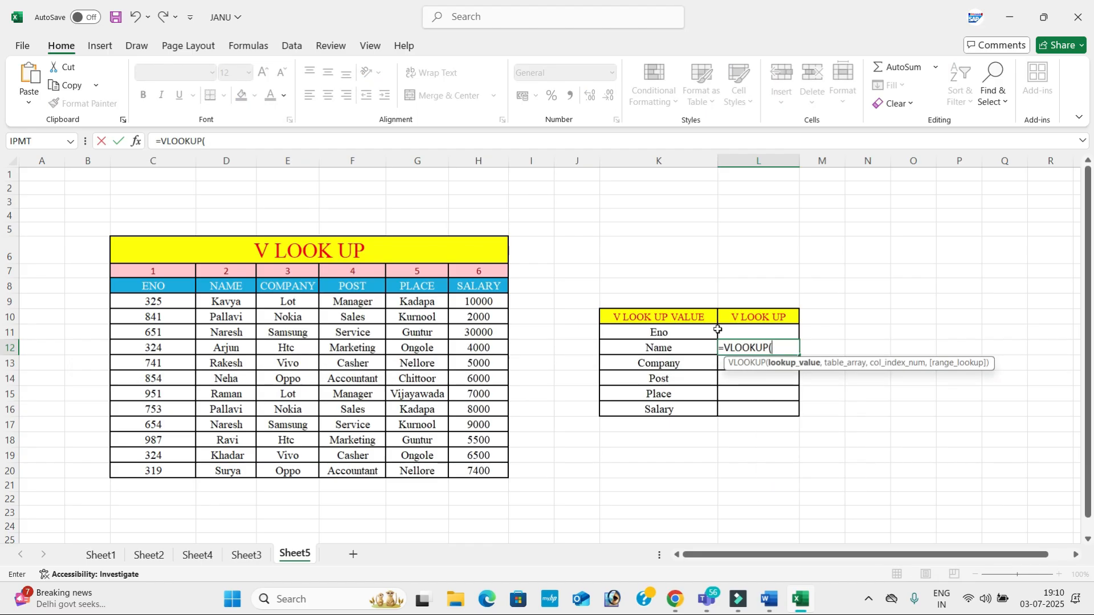
{"action": "left_click", "coordinate": [740, 331]}
{"action": "type", "text": ","}
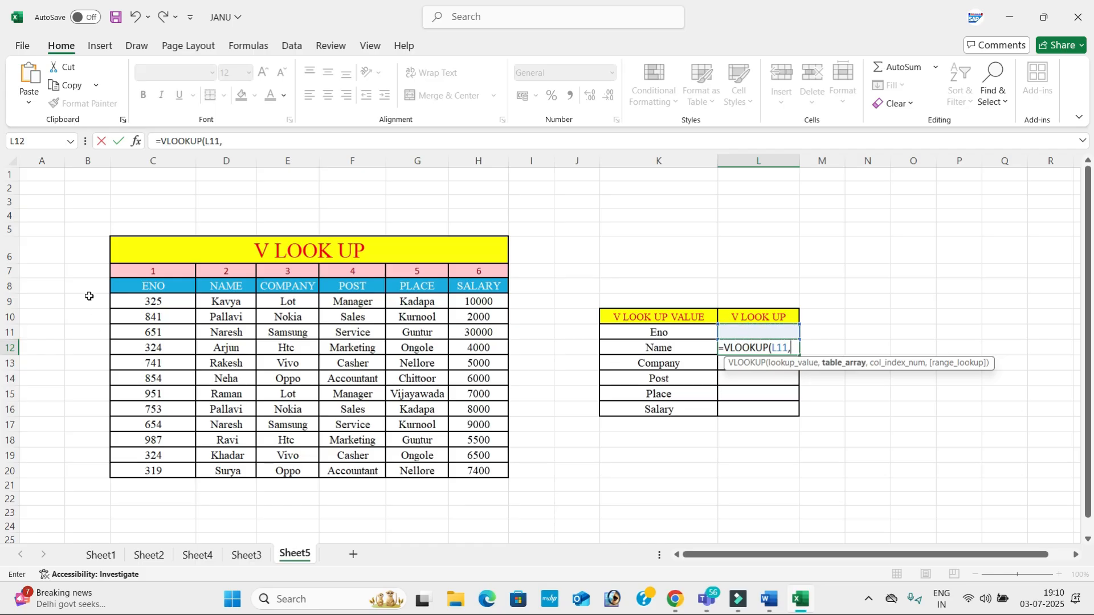
{"action": "left_click_drag", "start_coordinate": [151, 300], "coordinate": [470, 465]}
{"action": "type", "text": ","}
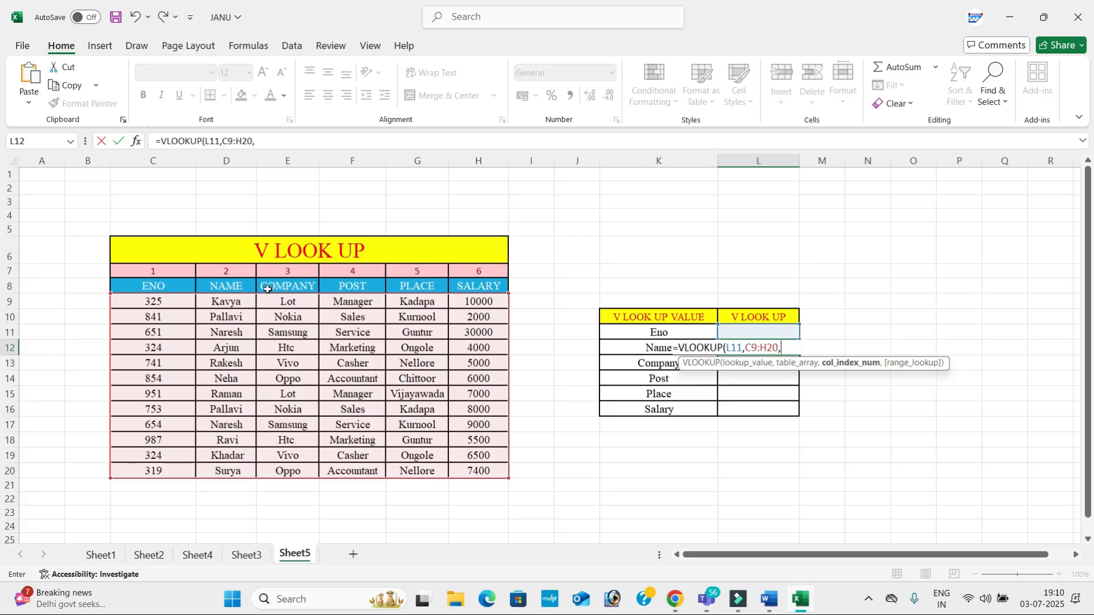
{"action": "type", "text": "2,"}
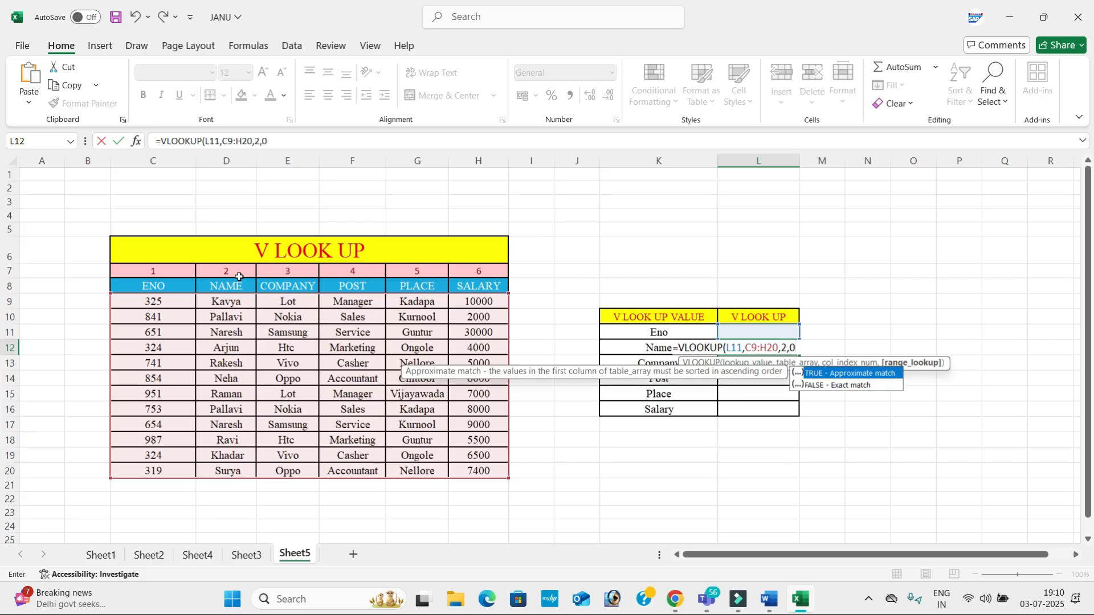
{"action": "type", "text": "0)"}
{"action": "key", "text": "Return"}
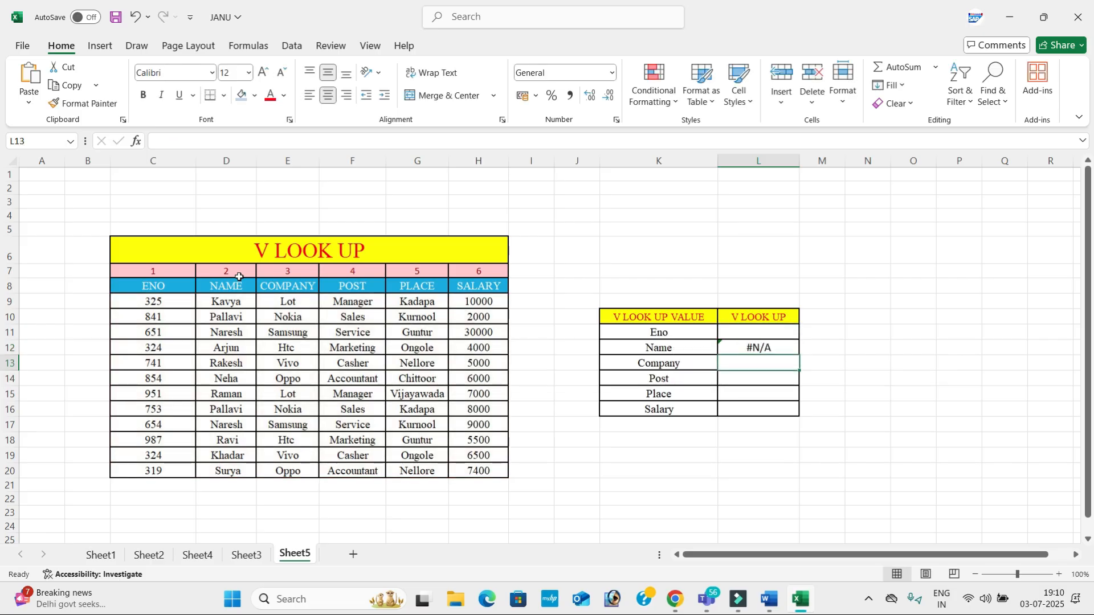
Enter =VLOOKUP(L11,C9:H20,3,0) in L13 to look up the Company
{"action": "type", "text": "=VLOOKUP("}
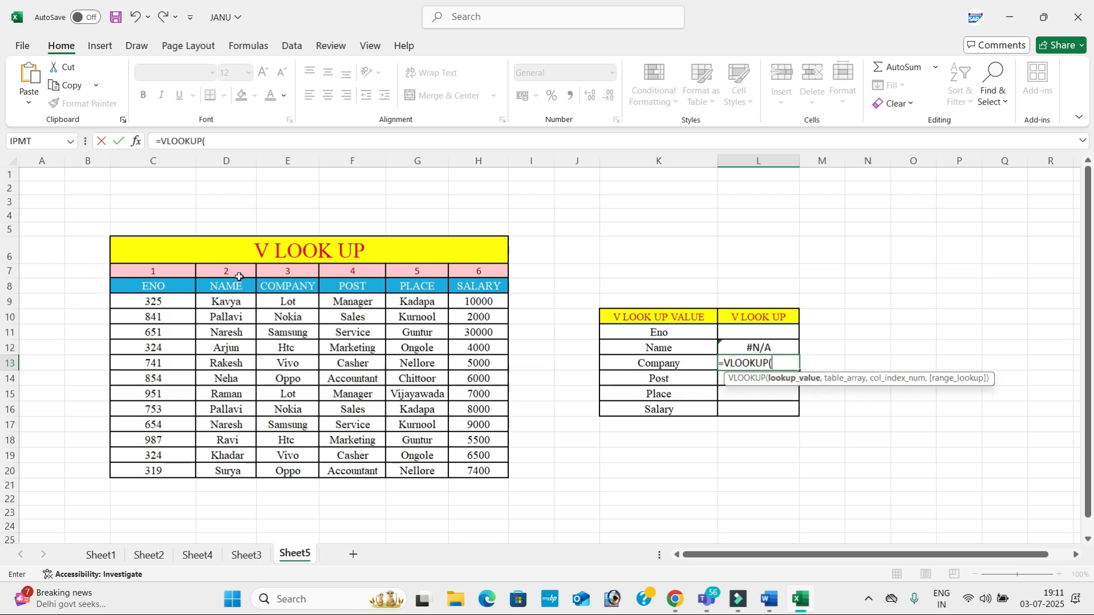
{"action": "left_click", "coordinate": [747, 330]}
{"action": "type", "text": ","}
{"action": "left_click_drag", "start_coordinate": [175, 302], "coordinate": [486, 463]}
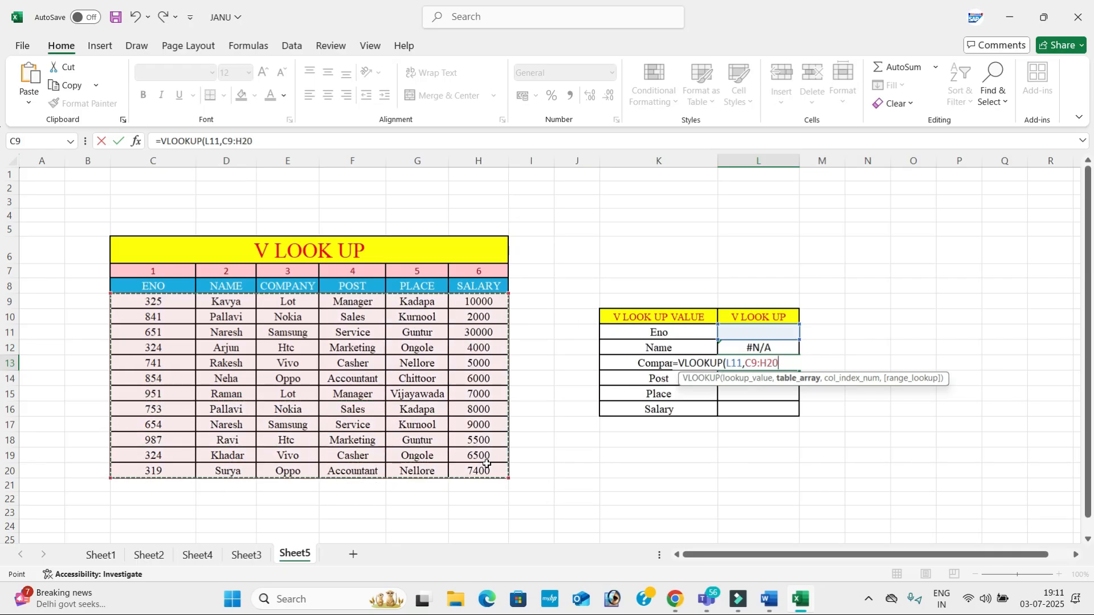
{"action": "type", "text": ","}
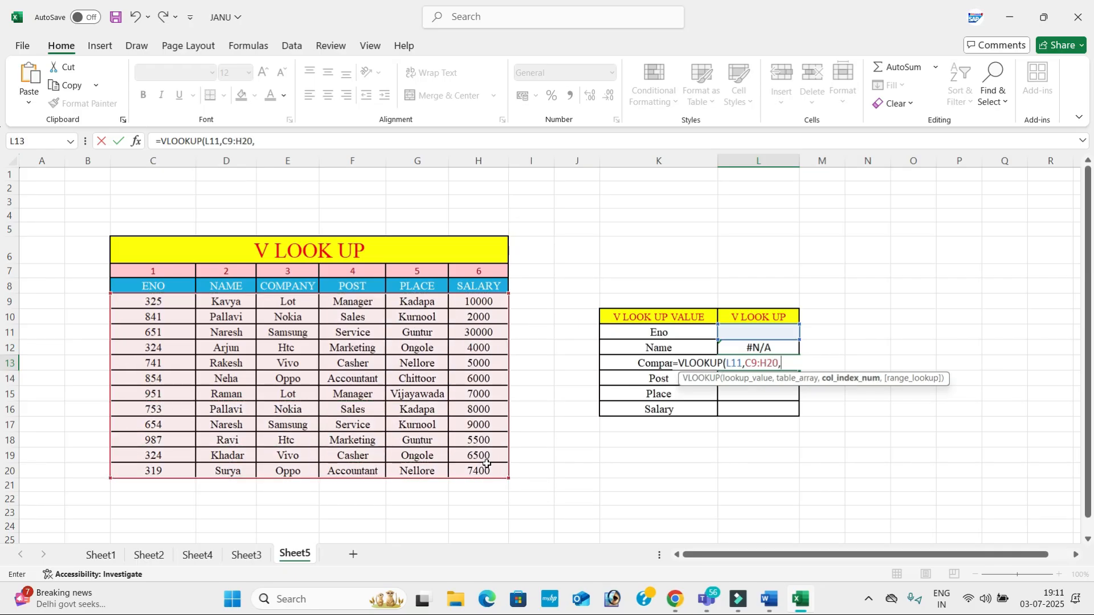
{"action": "type", "text": "3,0)"}
{"action": "key", "text": "Return"}
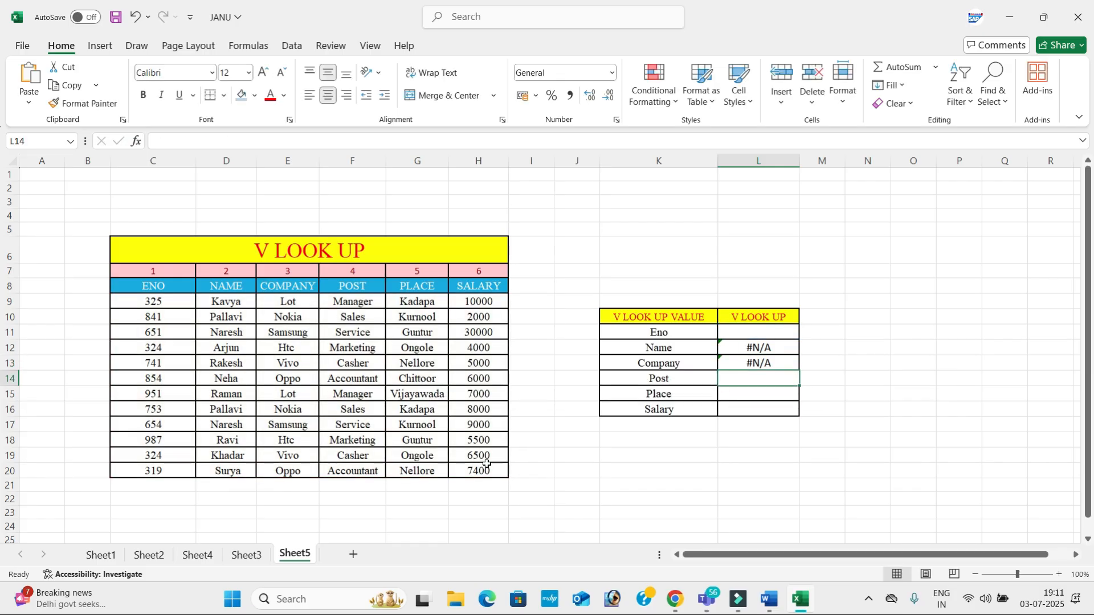
Enter =VLOOKUP(L11,C9:H20,4,0) in L14 to look up the Post
{"action": "type", "text": "=VLOOKUP("}
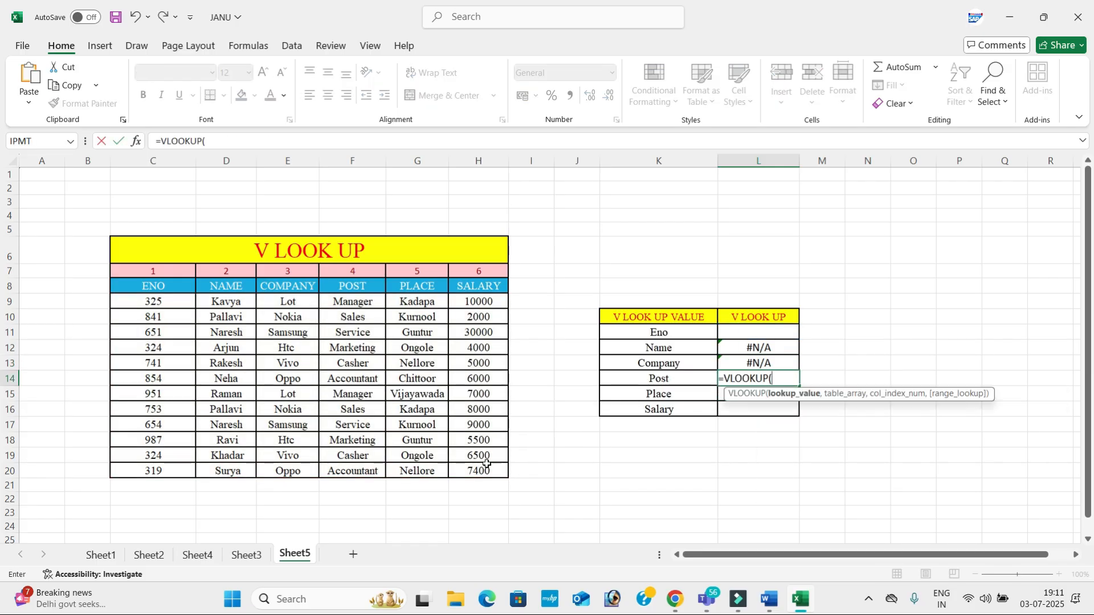
{"action": "left_click", "coordinate": [761, 332]}
{"action": "type", "text": ","}
{"action": "left_click_drag", "start_coordinate": [166, 305], "coordinate": [463, 461]}
{"action": "type", "text": ","}
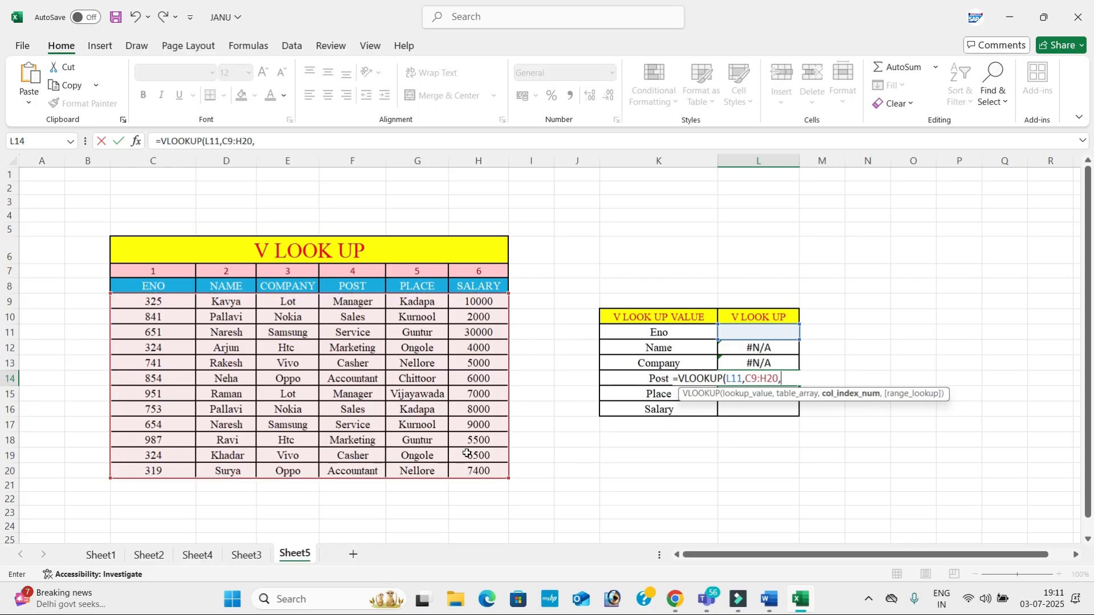
{"action": "type", "text": "4,0)"}
{"action": "key", "text": "Return"}
Enter =VLOOKUP(L11,C9:H20,5,0) in L15 to look up the Place
{"action": "type", "text": "=VLOOKUP("}
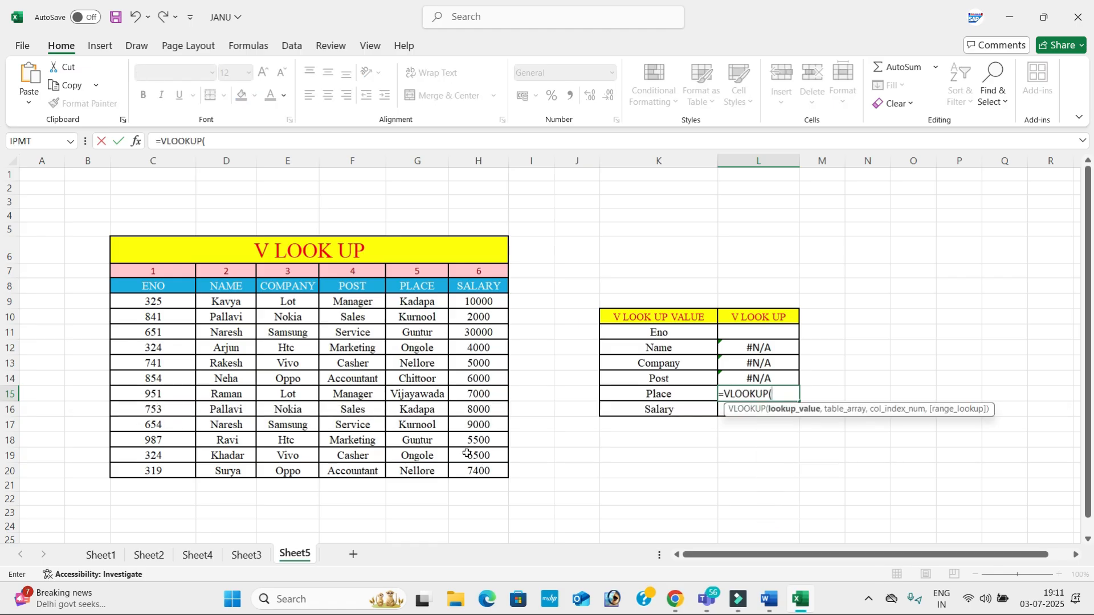
{"action": "left_click", "coordinate": [740, 333]}
{"action": "type", "text": ","}
{"action": "left_click_drag", "start_coordinate": [178, 304], "coordinate": [472, 466]}
{"action": "type", "text": ","}
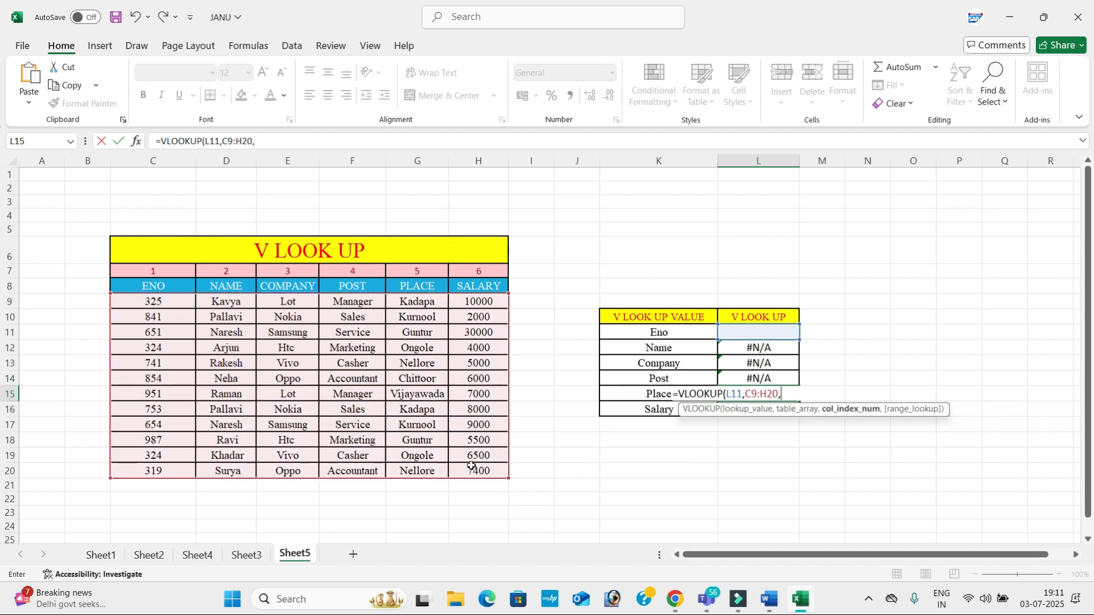
{"action": "type", "text": "5,0)"}
{"action": "key", "text": "Return"}
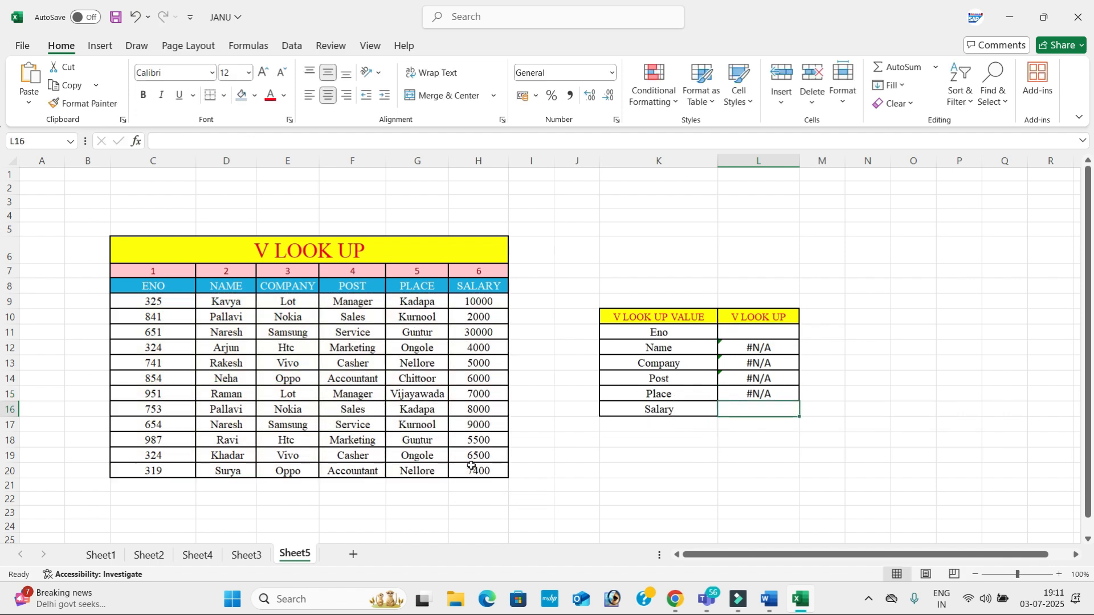
Enter =VLOOKUP(L11,C9:H20,6,0) in L16 to look up the Salary
{"action": "type", "text": "=VLOOKUP("}
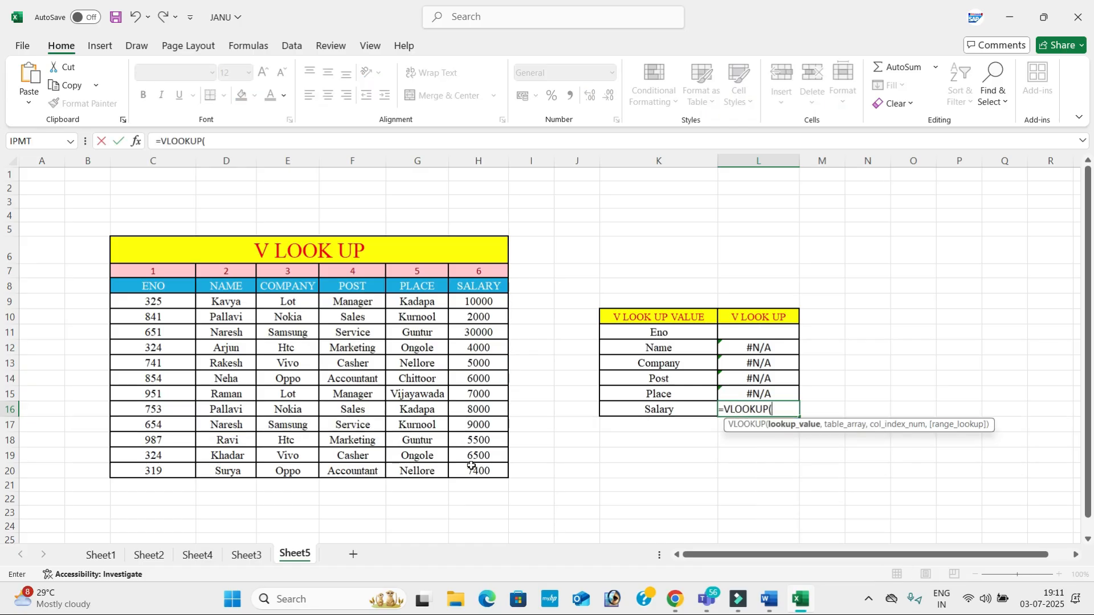
{"action": "left_click", "coordinate": [777, 331]}
{"action": "type", "text": ","}
{"action": "left_click_drag", "start_coordinate": [172, 301], "coordinate": [478, 469]}
{"action": "type", "text": ","}
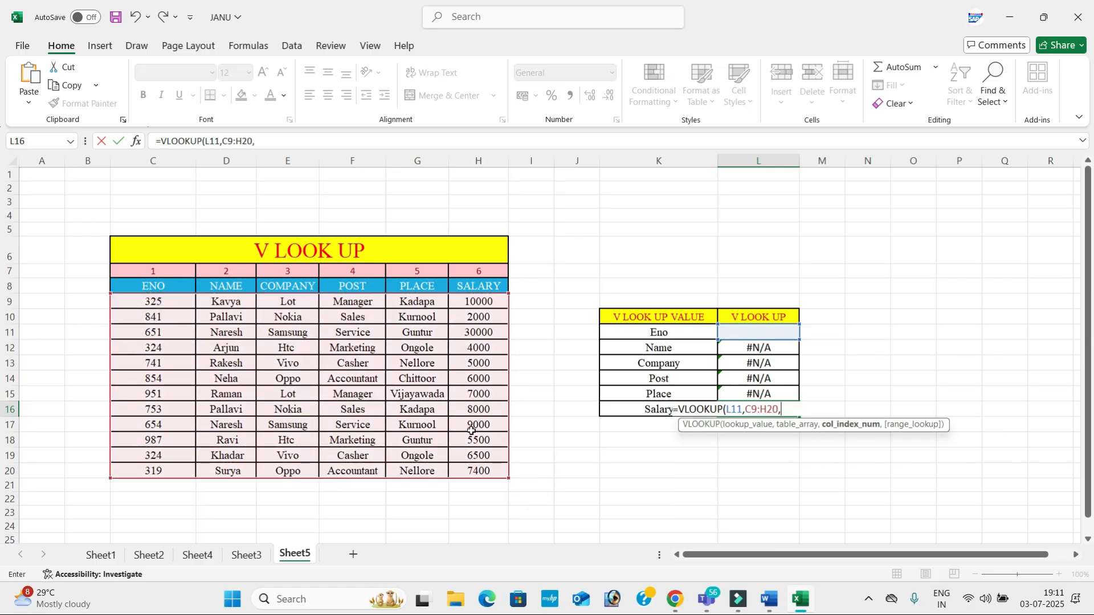
{"action": "type", "text": "6,0"}
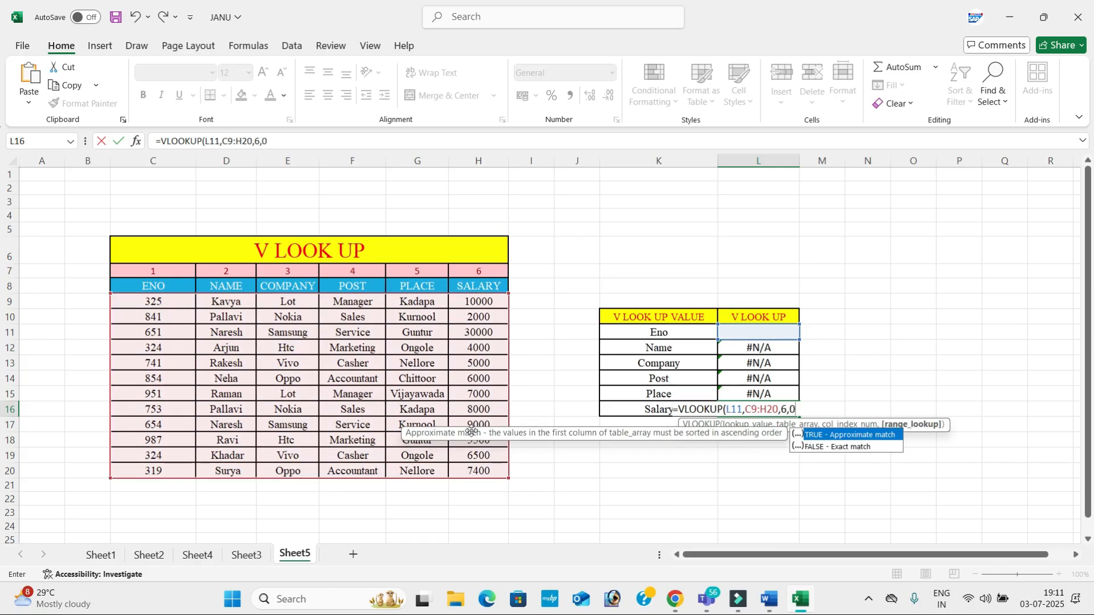
{"action": "key", "text": "Return"}
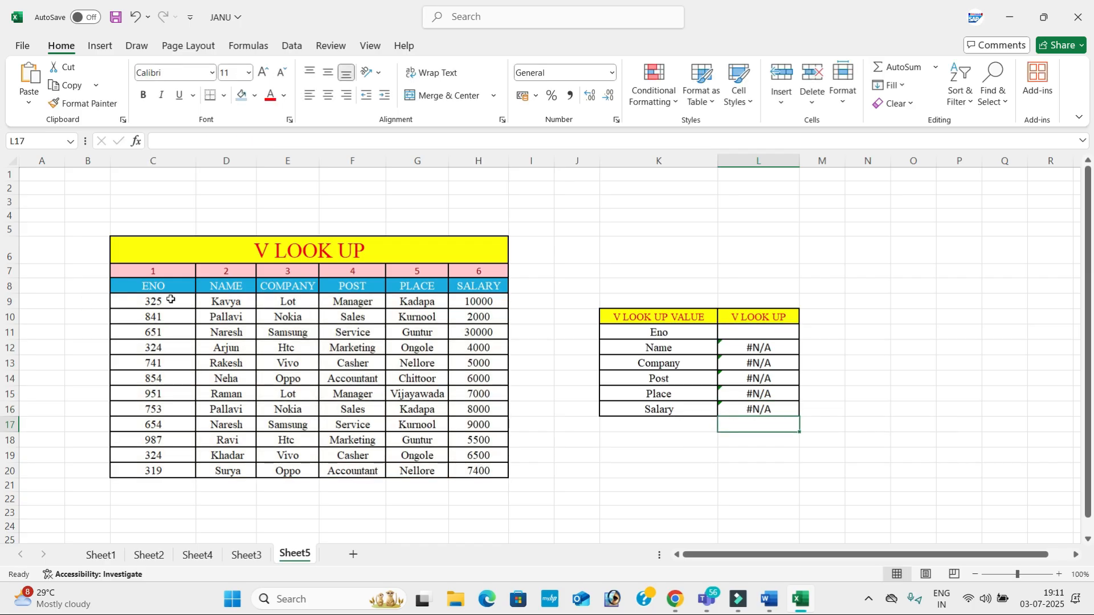
Delete the empty column J between the data table and the lookup table
{"action": "left_click_drag", "start_coordinate": [186, 303], "coordinate": [201, 471]}
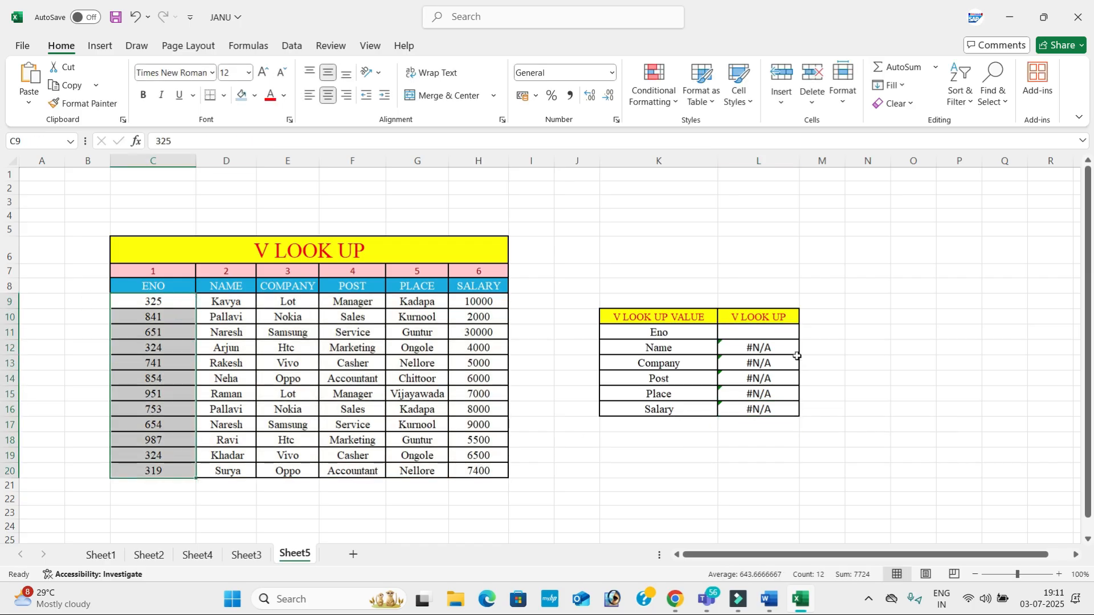
{"action": "left_click", "coordinate": [770, 333]}
{"action": "left_click", "coordinate": [1058, 577]}
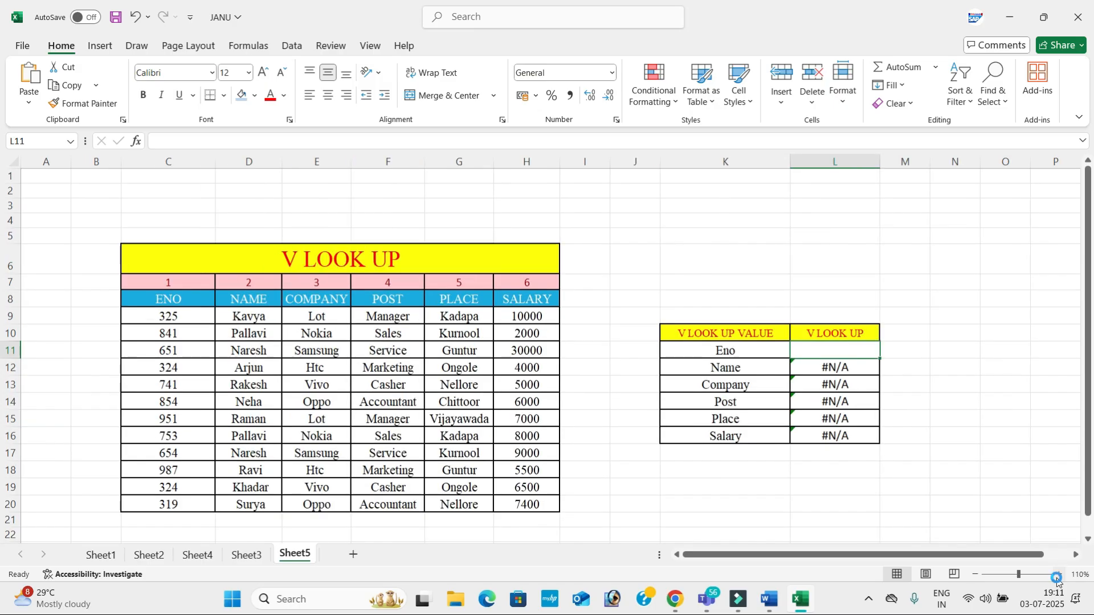
{"action": "left_click", "coordinate": [1058, 577]}
{"action": "scroll", "coordinate": [772, 441], "scroll_direction": "down", "scroll_amount": 1}
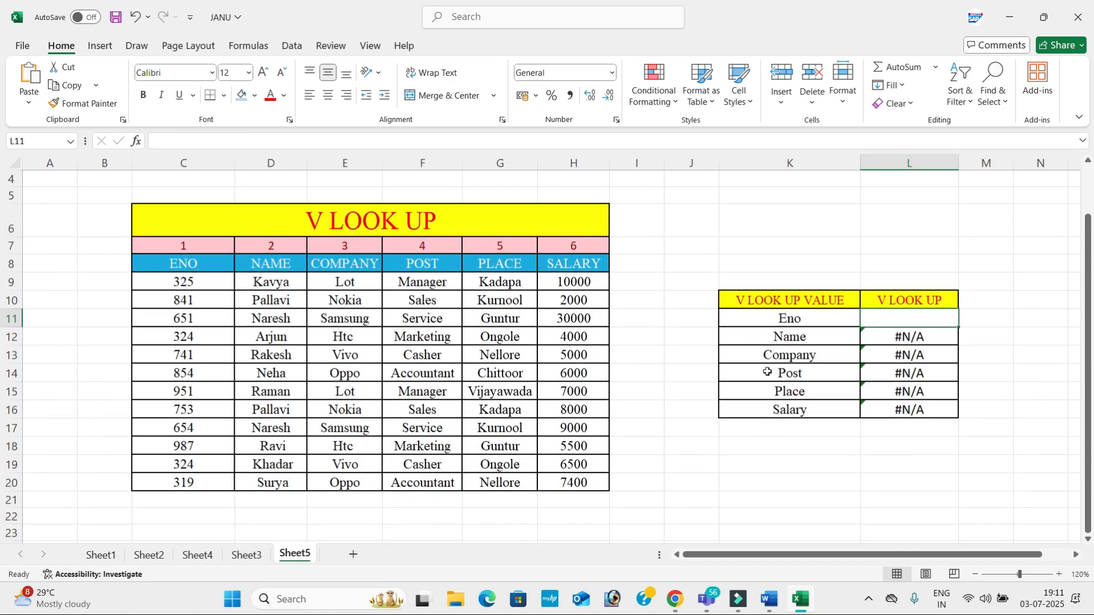
{"action": "left_click", "coordinate": [689, 169]}
{"action": "right_click", "coordinate": [689, 169]}
{"action": "left_click", "coordinate": [735, 332]}
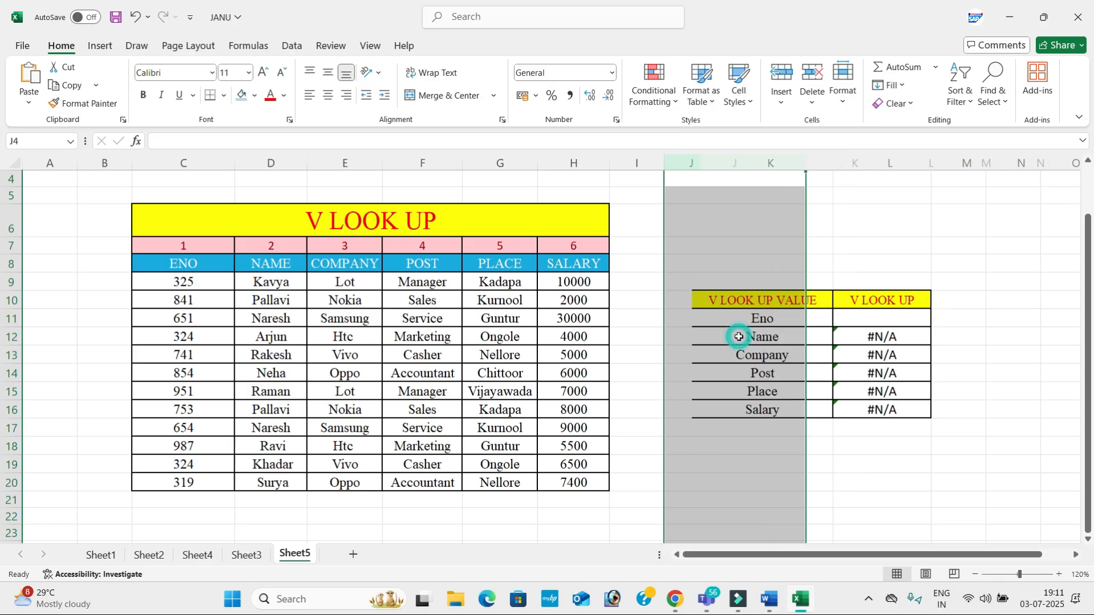
Enter 951 from the ENO column as the Eno lookup value in K11
{"action": "left_click", "coordinate": [845, 321]}
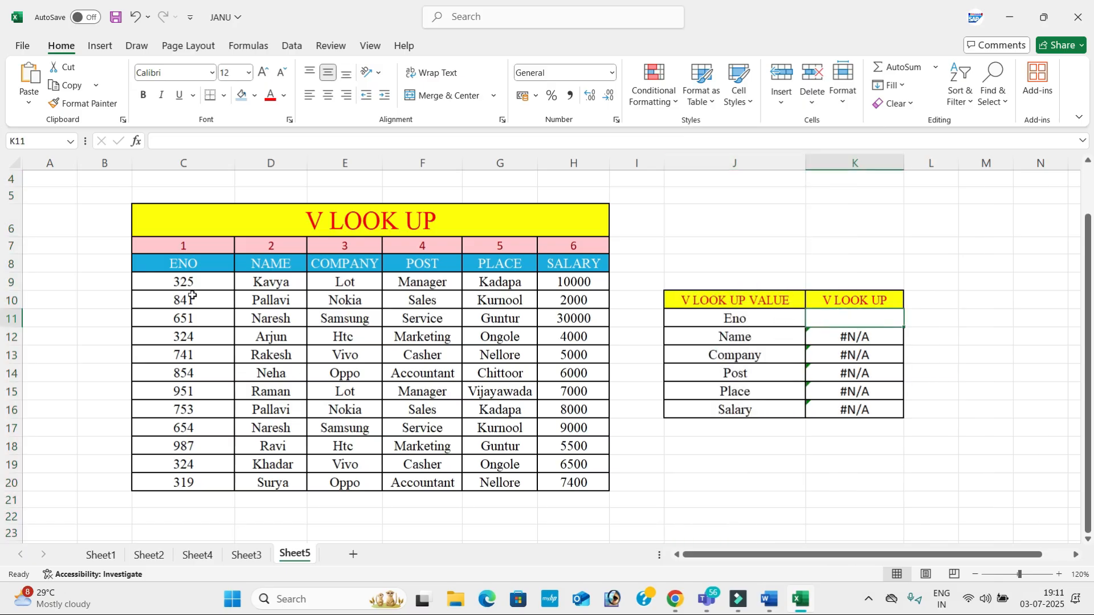
{"action": "left_click_drag", "start_coordinate": [194, 282], "coordinate": [209, 480]}
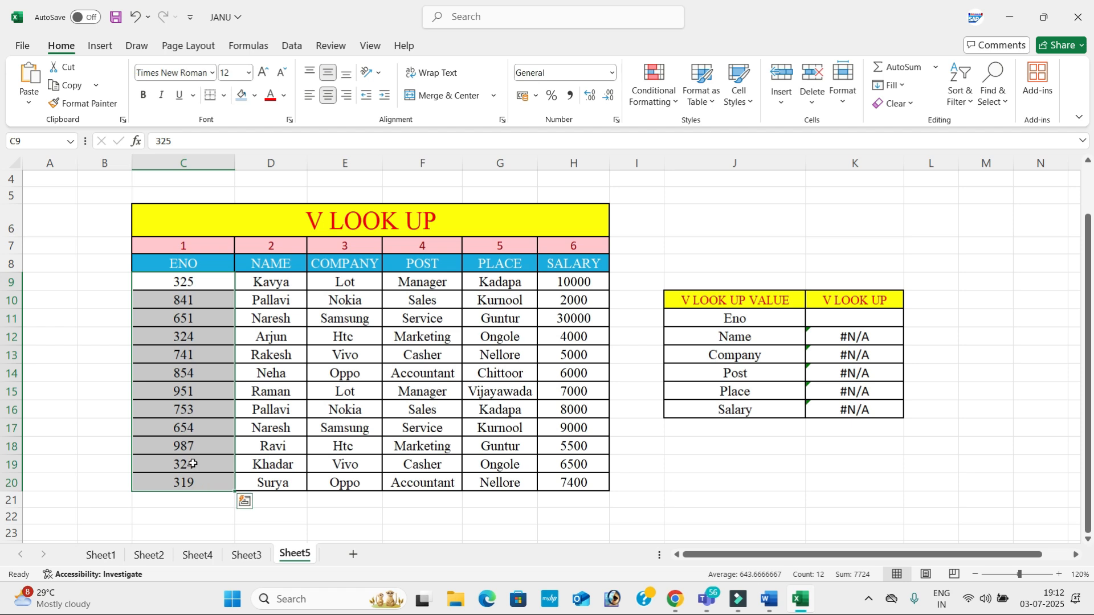
{"action": "left_click", "coordinate": [825, 315]}
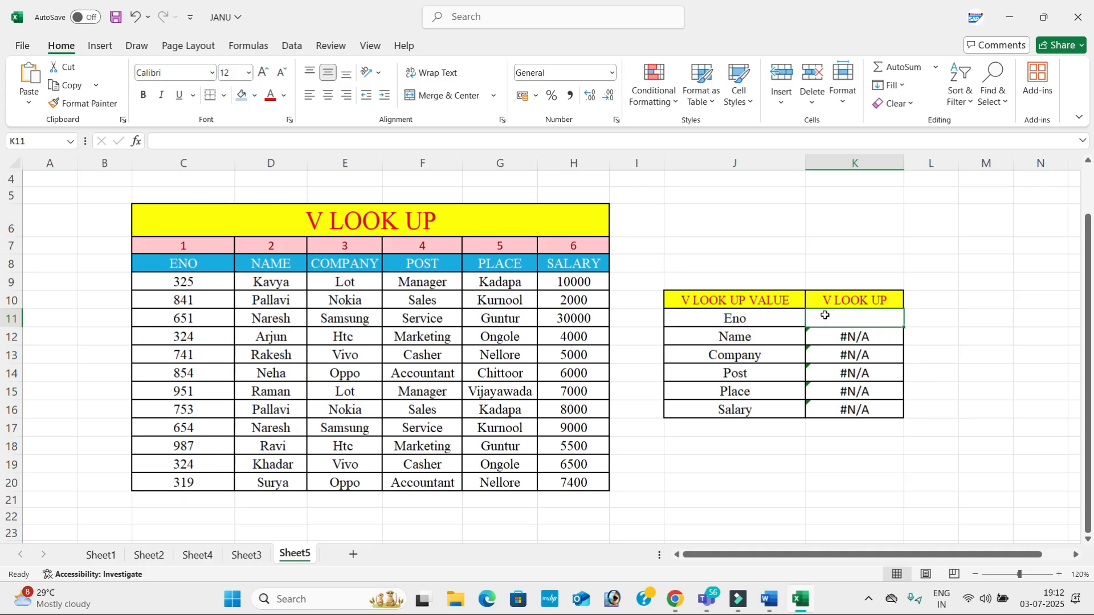
{"action": "type", "text": "951"}
{"action": "key", "text": "Return"}
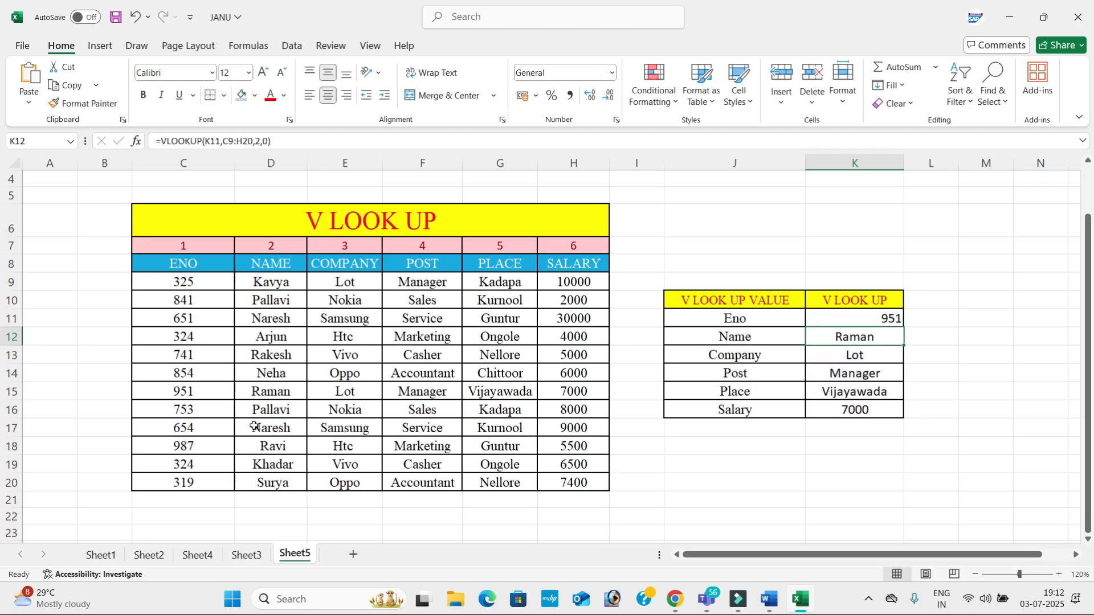
Fill the details of Eno 951 in D15:H15 with yellow and compare them with the lookup results in K12:K16
{"action": "left_click_drag", "start_coordinate": [283, 385], "coordinate": [573, 391]}
{"action": "left_click", "coordinate": [242, 96]}
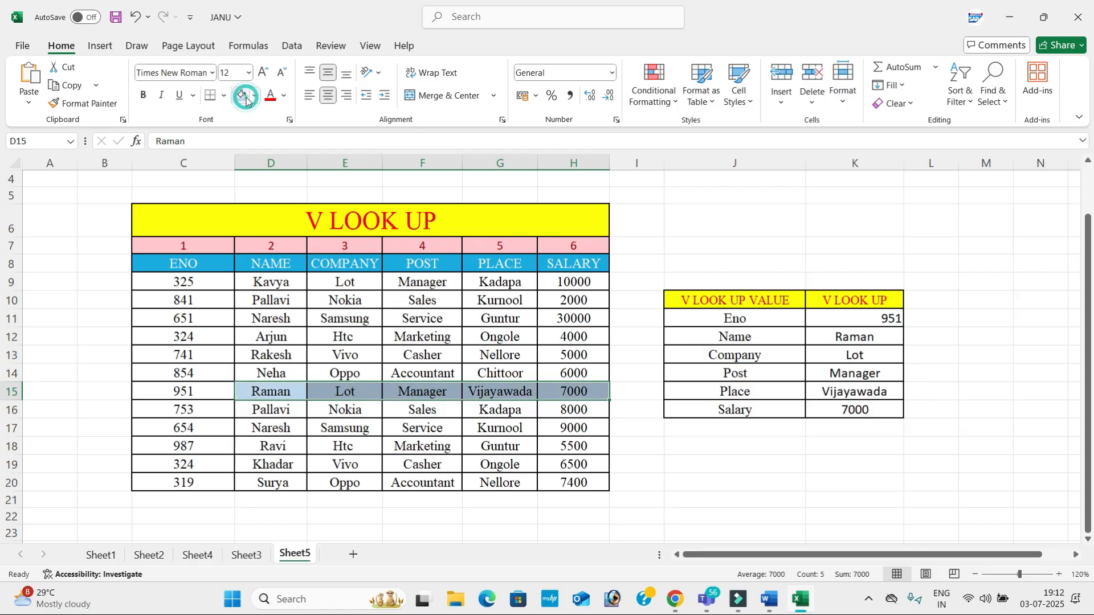
{"action": "left_click", "coordinate": [255, 96]}
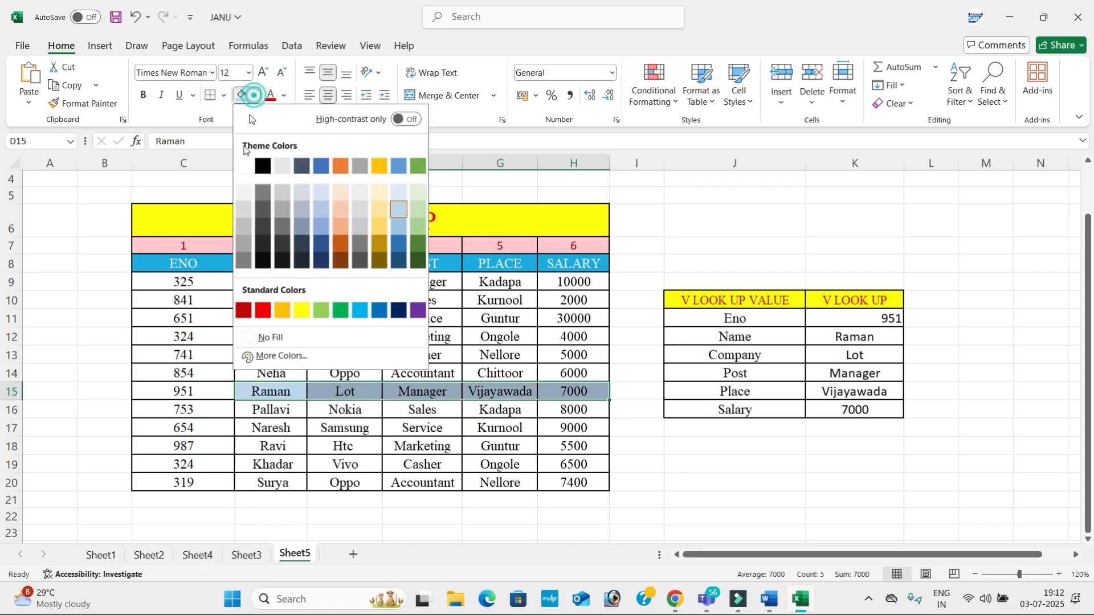
{"action": "left_click", "coordinate": [301, 315]}
{"action": "left_click", "coordinate": [816, 341]}
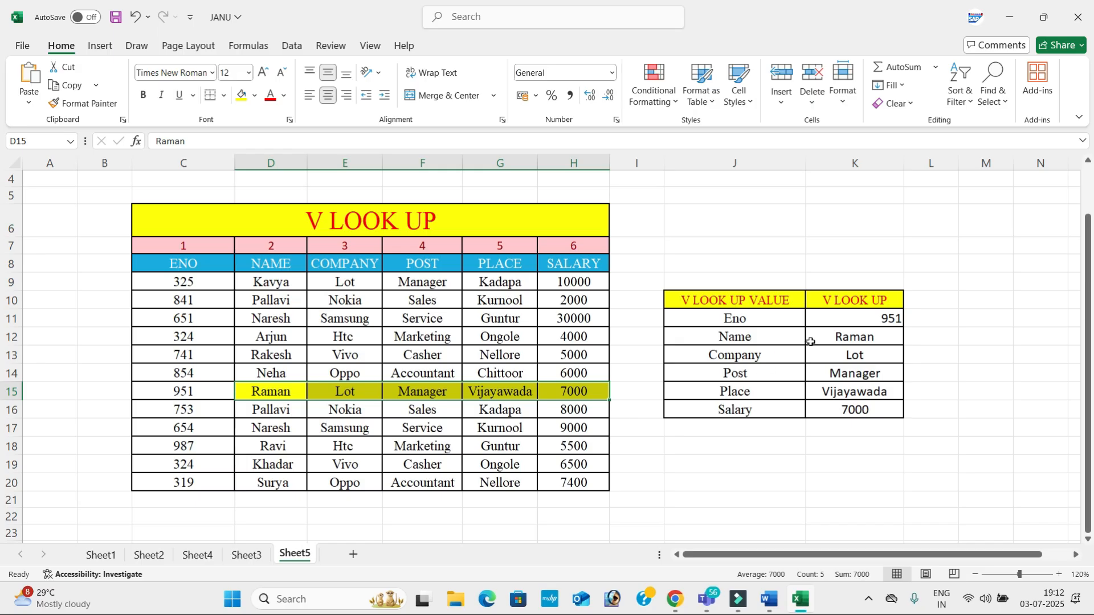
{"action": "left_click", "coordinate": [830, 358]}
{"action": "left_click", "coordinate": [830, 374]}
{"action": "left_click", "coordinate": [835, 392]}
{"action": "left_click", "coordinate": [835, 410]}
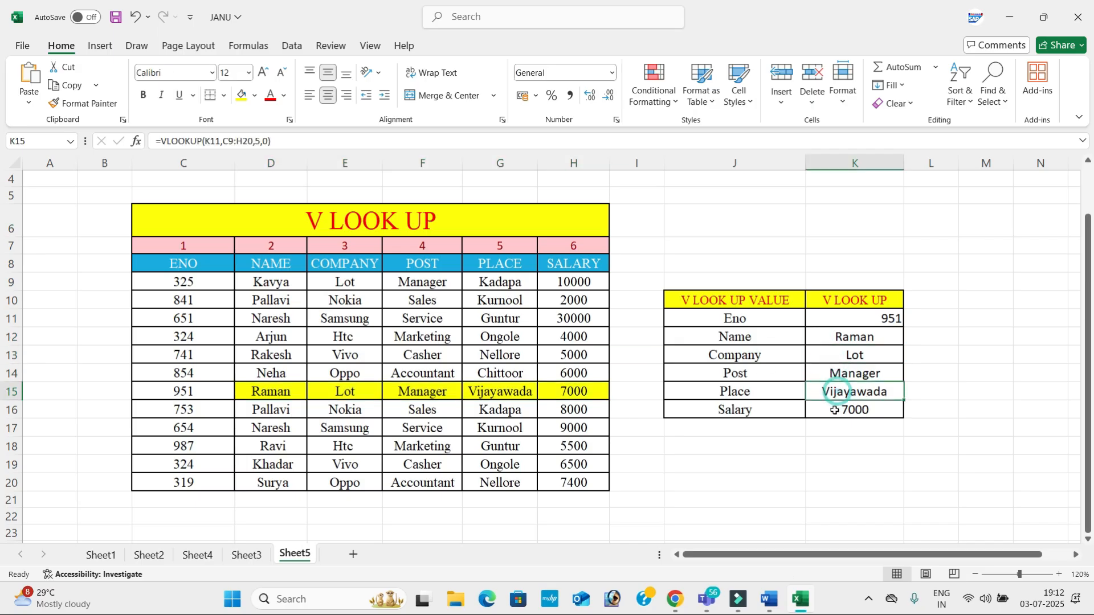
Enter 324 as the Eno lookup value in K11
{"action": "left_click", "coordinate": [857, 314]}
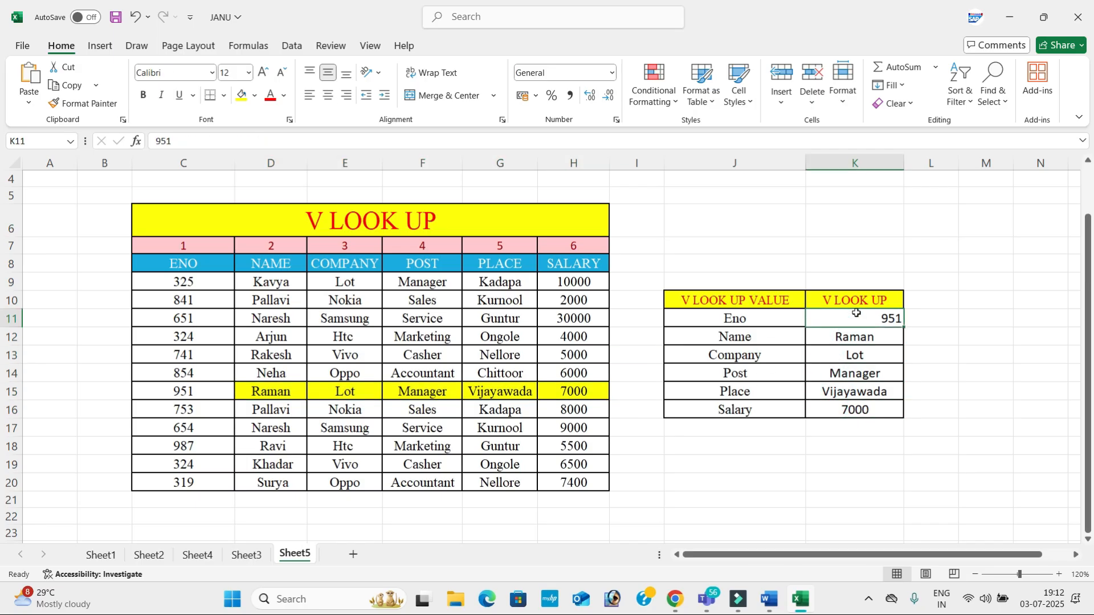
{"action": "type", "text": "324"}
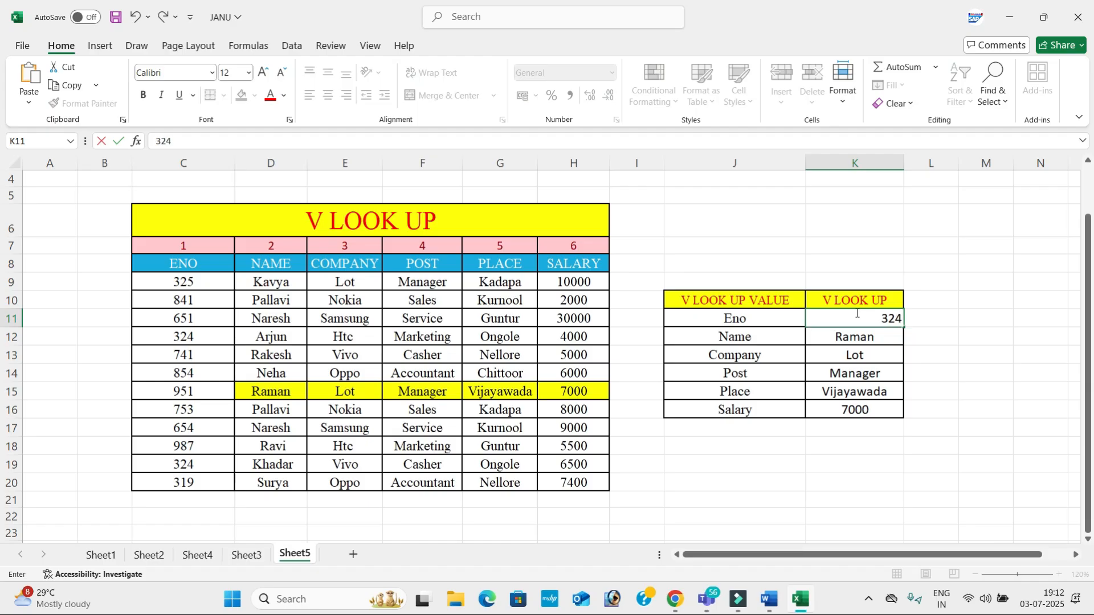
{"action": "key", "text": "Return"}
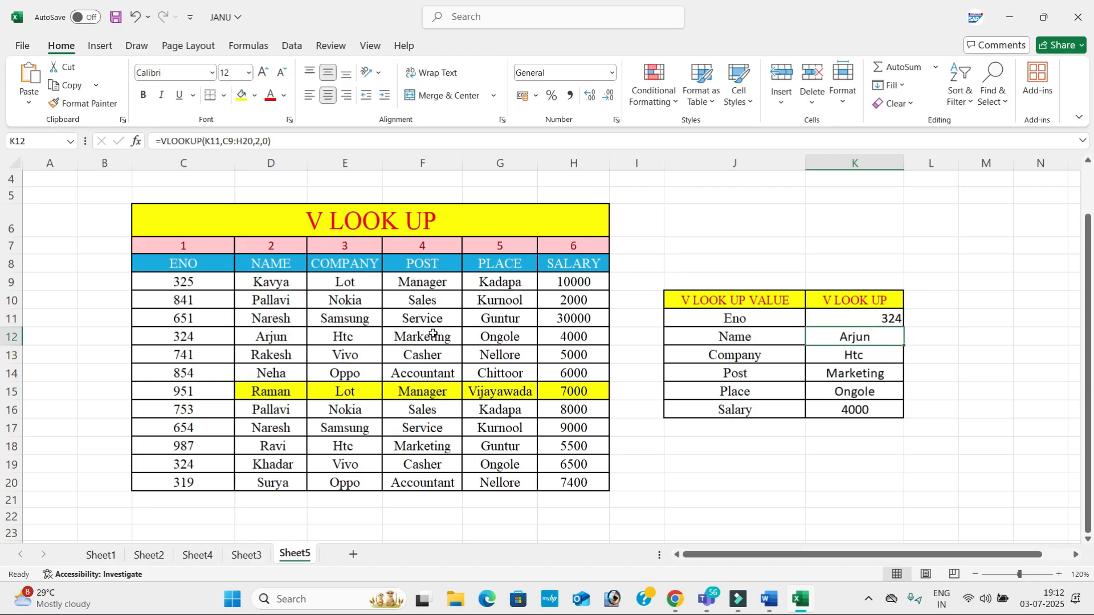
Fill the details of Eno 324 in D12:H12 with yellow
{"action": "left_click_drag", "start_coordinate": [279, 338], "coordinate": [572, 337]}
{"action": "left_click", "coordinate": [241, 94]}
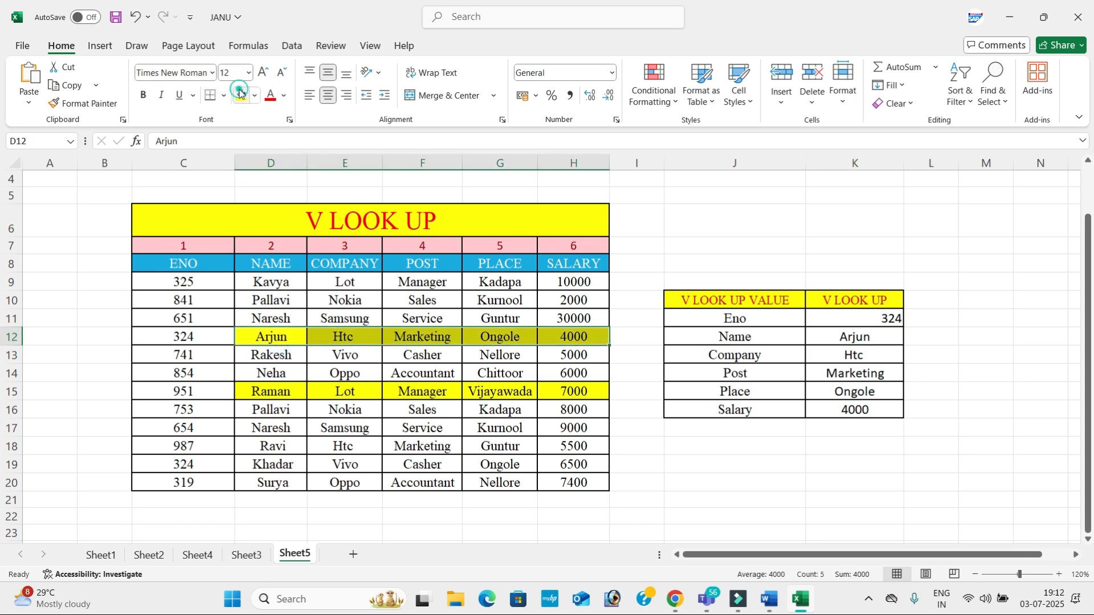
{"action": "left_click", "coordinate": [636, 351]}
{"action": "left_click_drag", "start_coordinate": [182, 279], "coordinate": [183, 485]}
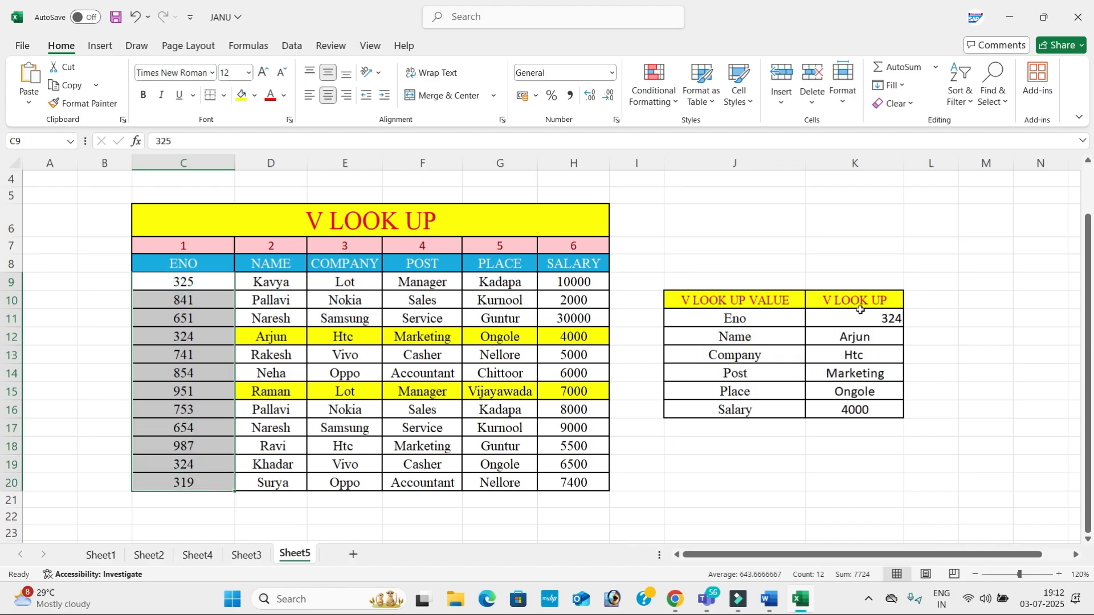
{"action": "left_click_drag", "start_coordinate": [861, 311], "coordinate": [861, 391]}
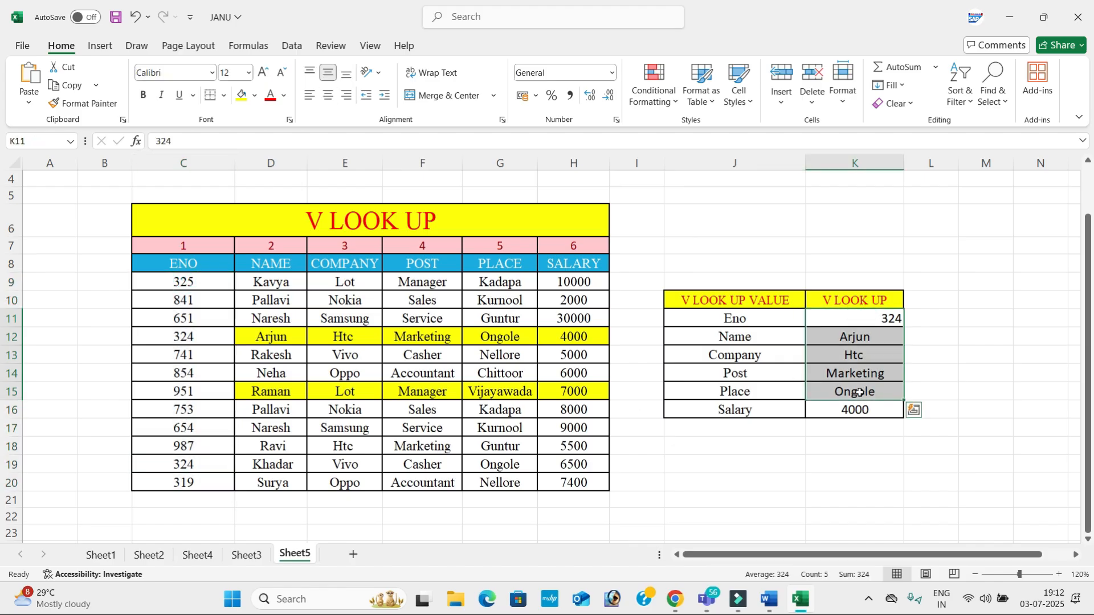
Add a new worksheet to the JANU workbook, and go to the HLOOKUP exercise, question 10, in the Word document
{"action": "left_click", "coordinate": [348, 554]}
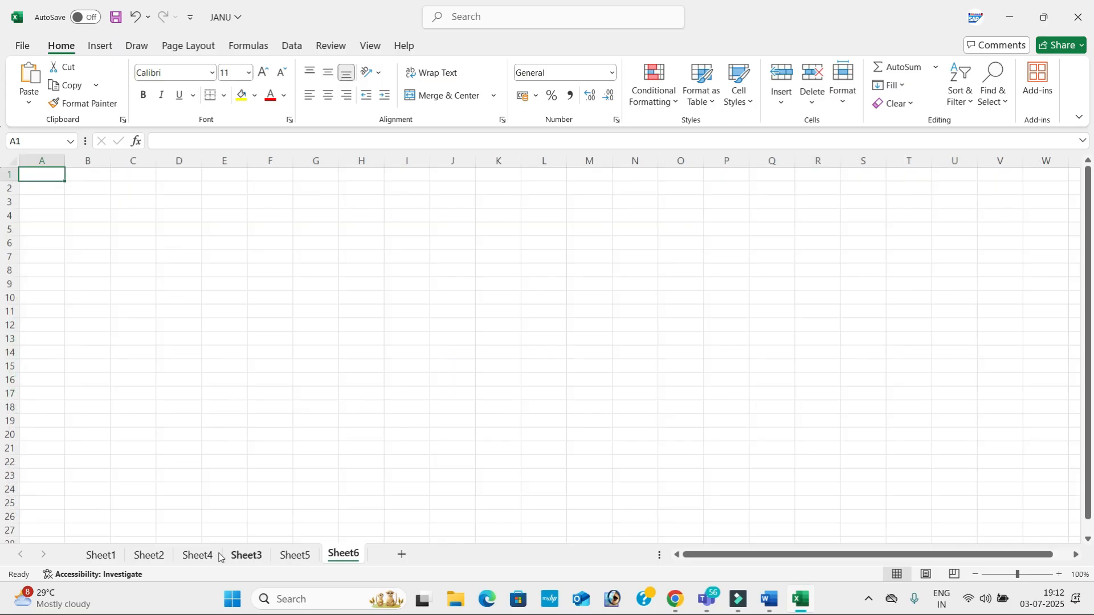
{"action": "mouse_move", "coordinate": [44, 613]}
{"action": "key", "text": "alt+Tab"}
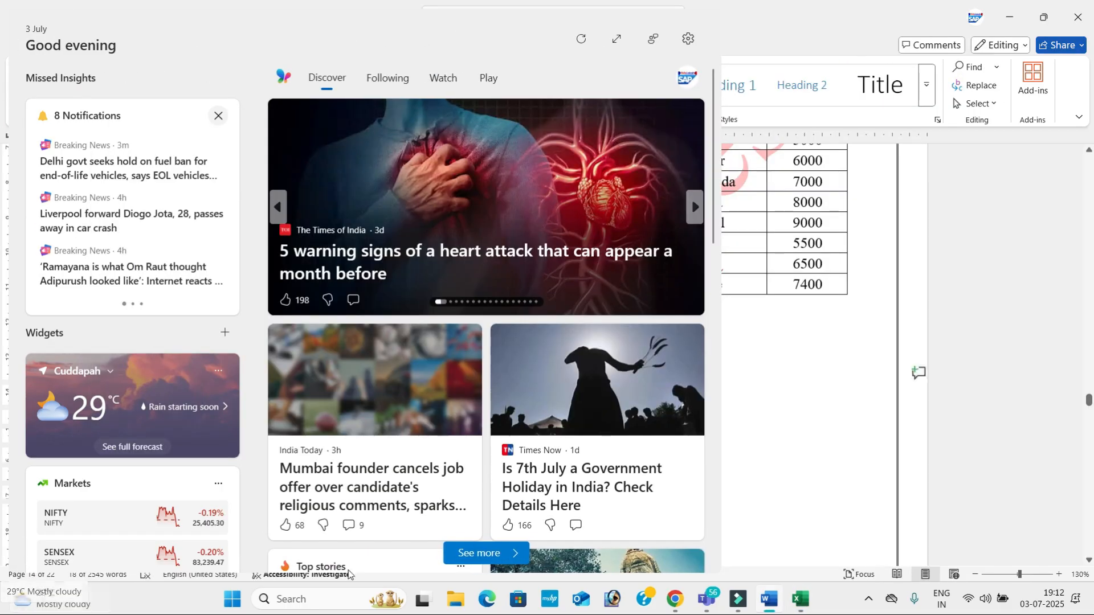
{"action": "scroll", "coordinate": [787, 371], "scroll_direction": "down", "scroll_amount": 10}
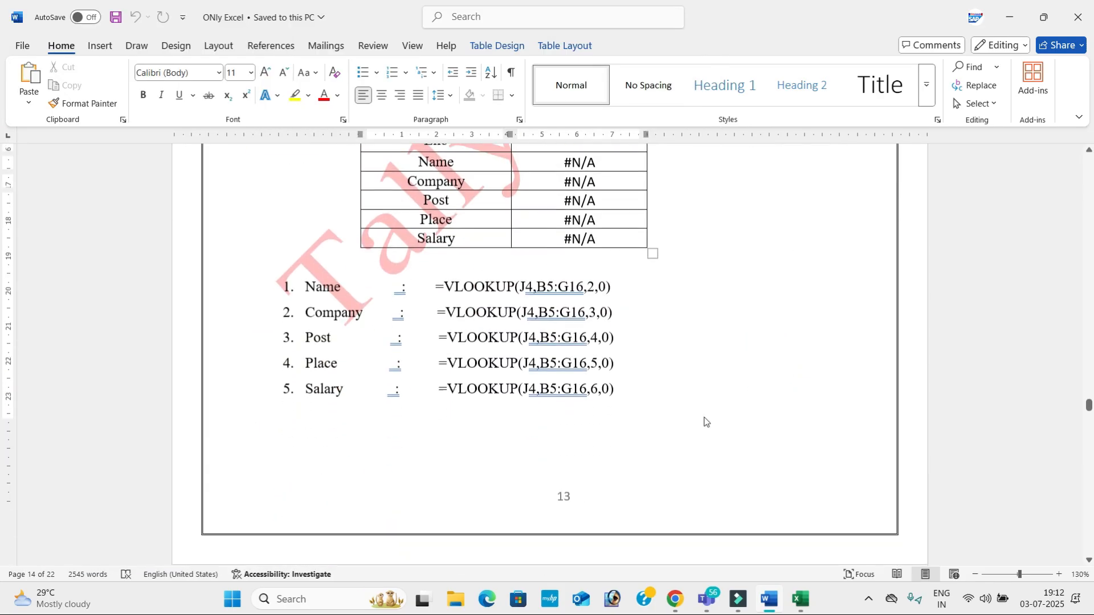
{"action": "scroll", "coordinate": [702, 420], "scroll_direction": "up", "scroll_amount": 3}
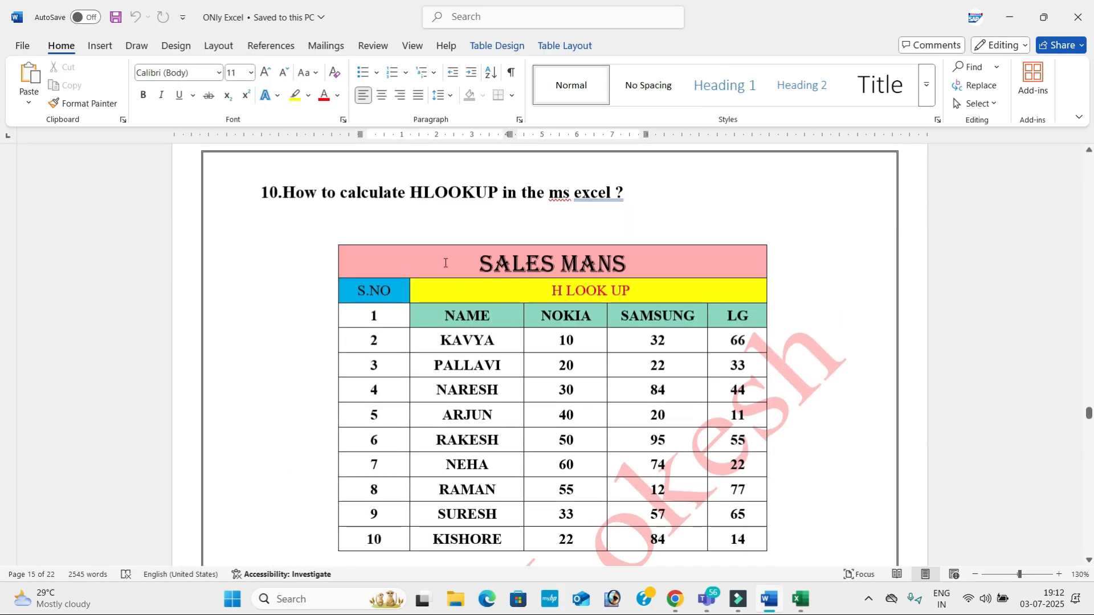
Copy the SALES MANS table from the Word document to D6 of the new Excel sheet and widen its columns to fit
{"action": "left_click", "coordinate": [333, 239]}
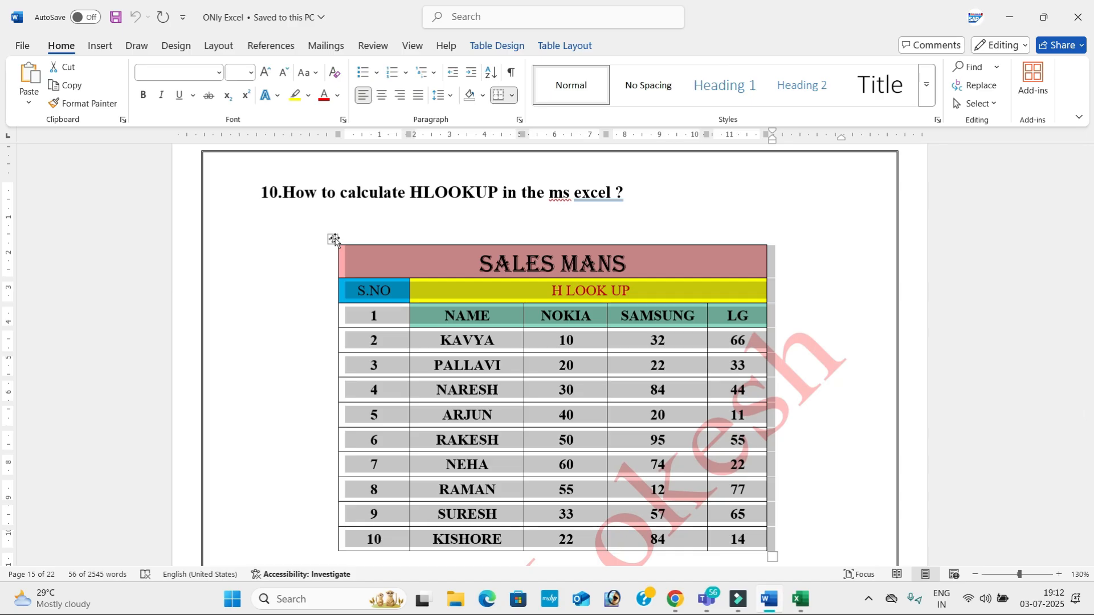
{"action": "key", "text": "alt+Tab"}
{"action": "left_click", "coordinate": [186, 246]}
{"action": "key", "text": "ctrl+v"}
{"action": "left_click_drag", "start_coordinate": [247, 153], "coordinate": [450, 161]}
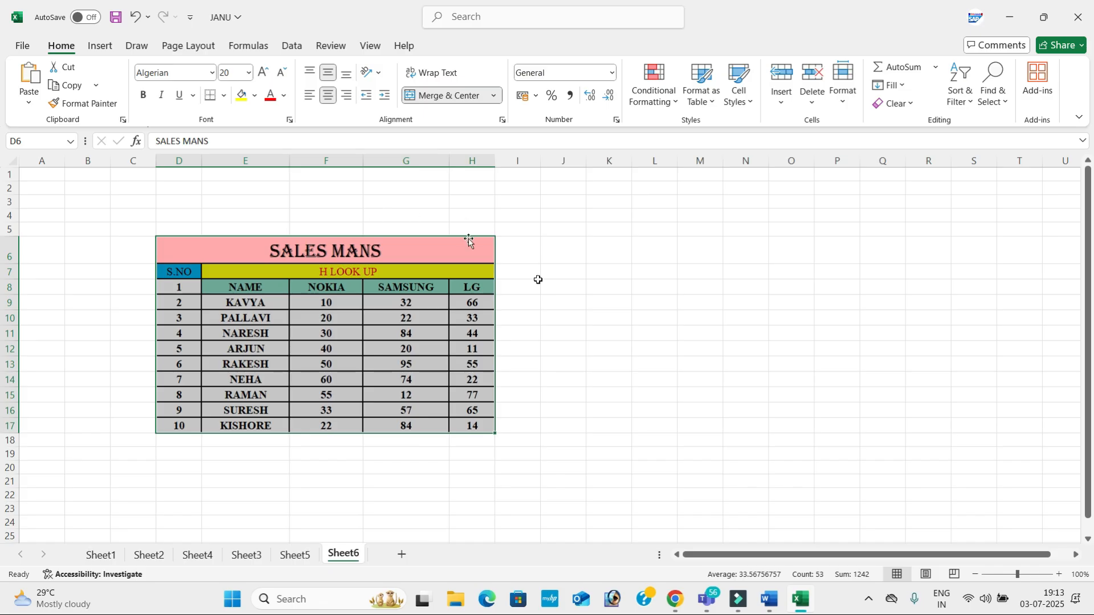
{"action": "left_click", "coordinate": [1061, 574]}
{"action": "left_click", "coordinate": [1061, 574]}
{"action": "left_click", "coordinate": [1061, 575]}
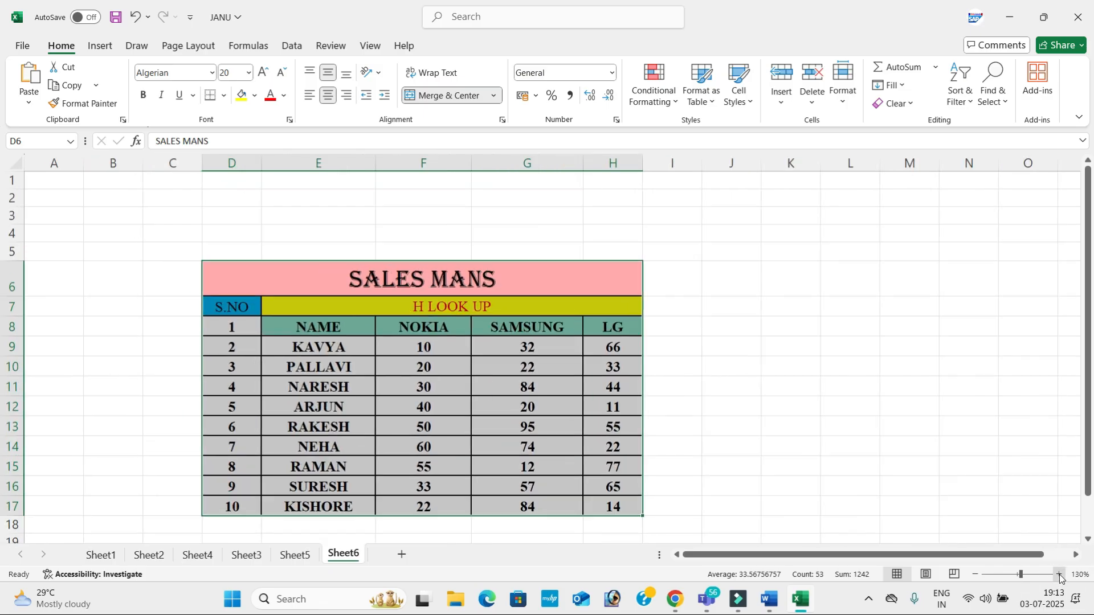
{"action": "left_click", "coordinate": [725, 424]}
Copy the LOOK UP VALUE / H LOOK UP table from the Word document to J9 in Excel and widen columns J and K
{"action": "key", "text": "alt+Tab"}
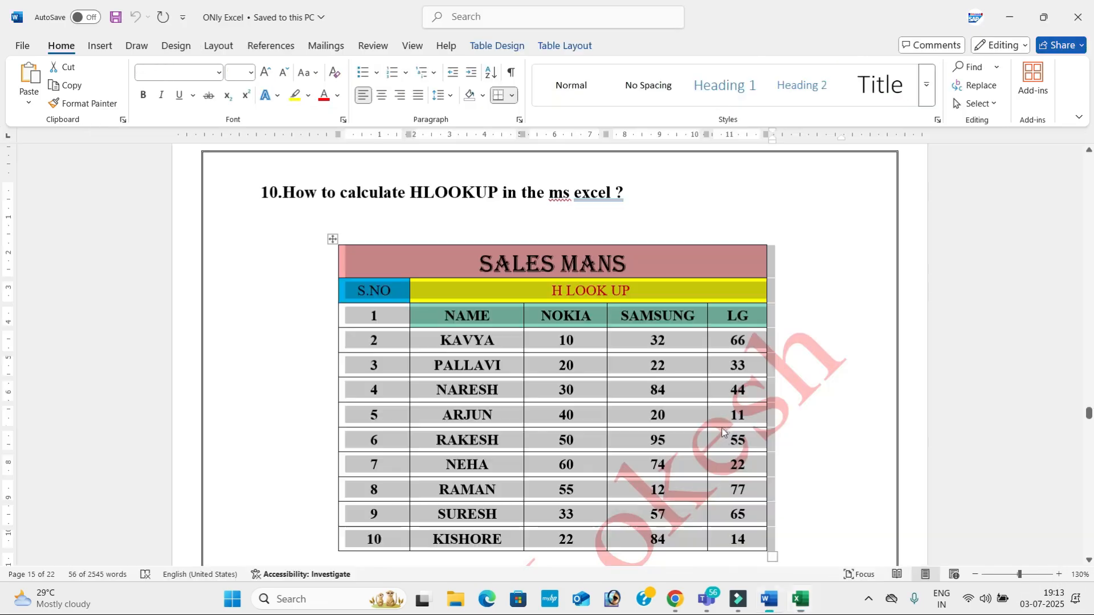
{"action": "scroll", "coordinate": [512, 439], "scroll_direction": "down", "scroll_amount": 5}
{"action": "left_click", "coordinate": [512, 438]}
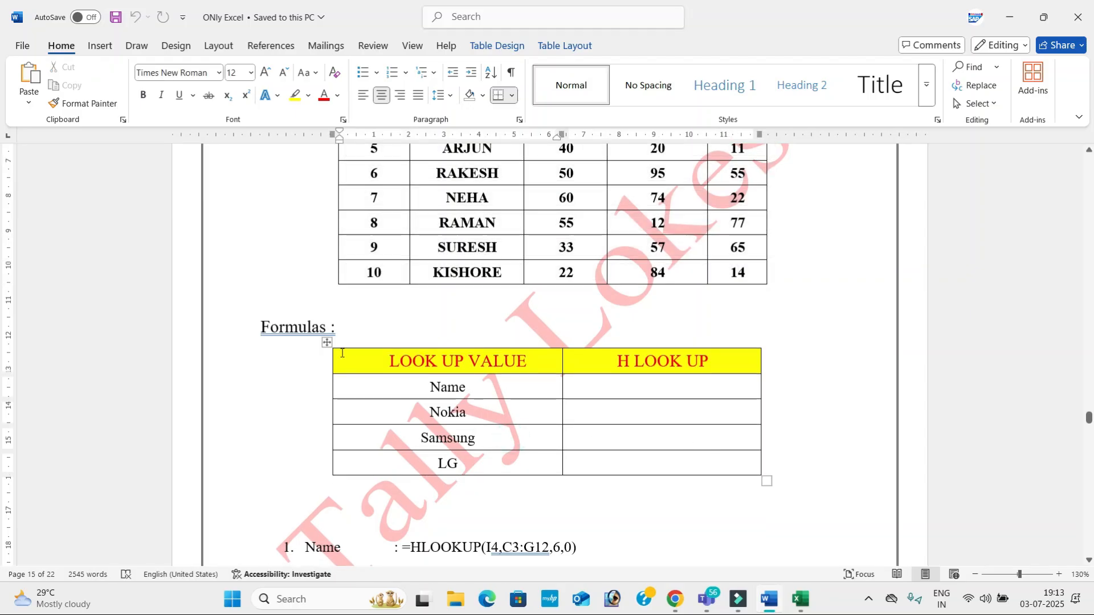
{"action": "left_click", "coordinate": [326, 344]}
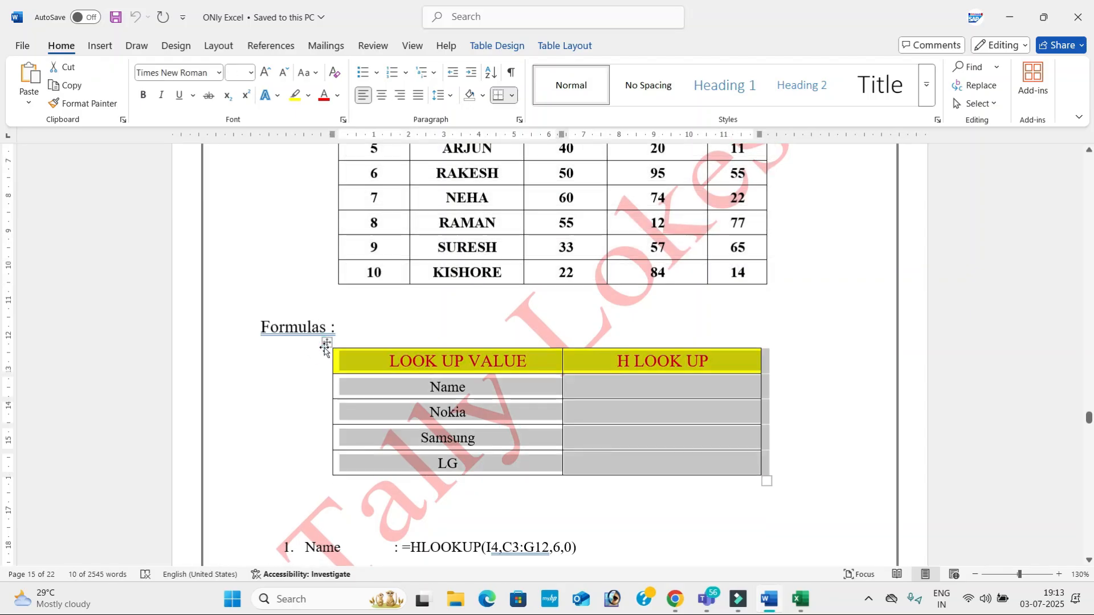
{"action": "key", "text": "alt+Tab"}
{"action": "left_click", "coordinate": [726, 347]}
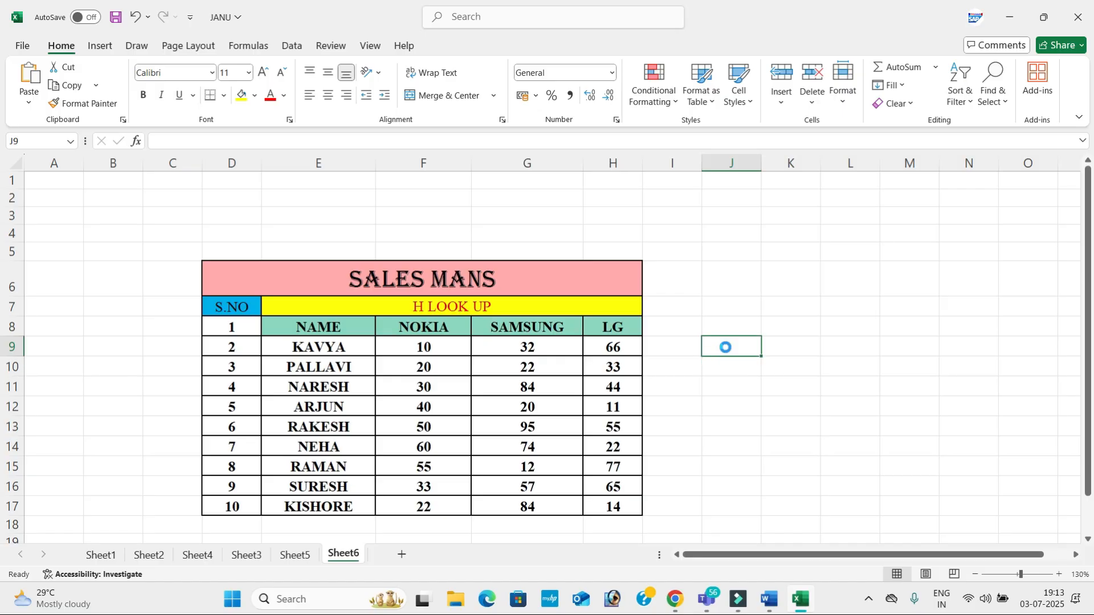
{"action": "key", "text": "ctrl+v"}
{"action": "left_click_drag", "start_coordinate": [761, 163], "coordinate": [995, 213]}
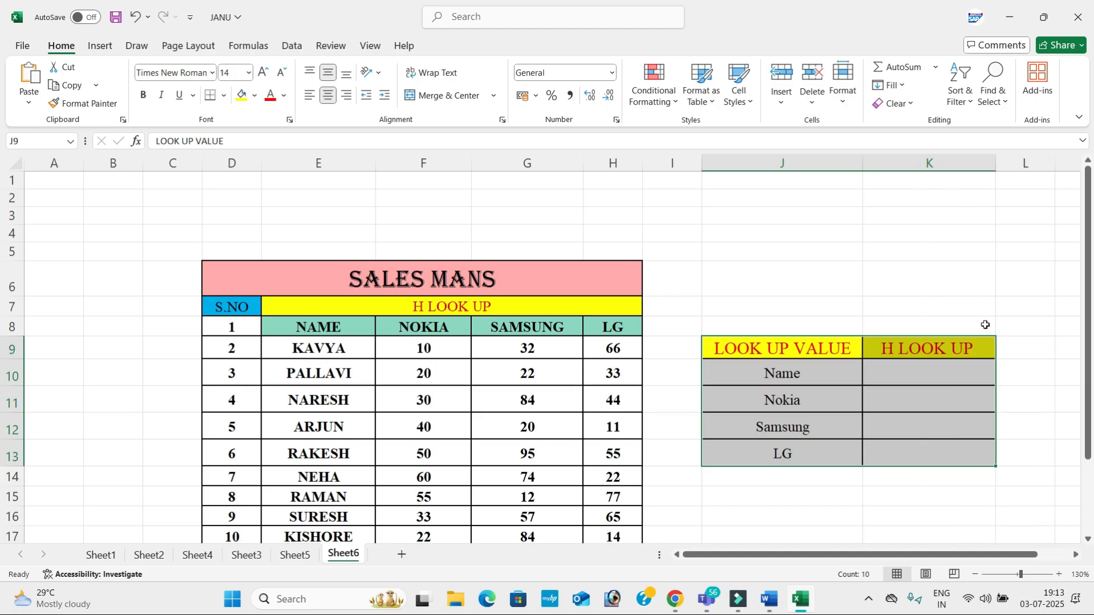
{"action": "left_click", "coordinate": [922, 380]}
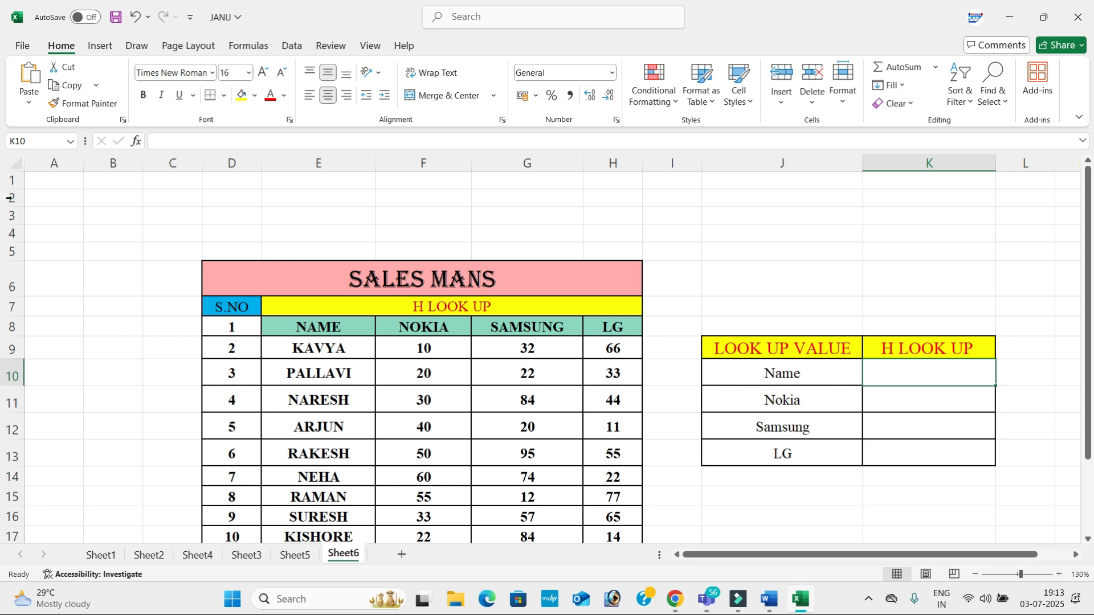
Delete two empty rows above the SALES MANS table, starting at row 3
{"action": "right_click", "coordinate": [10, 215]}
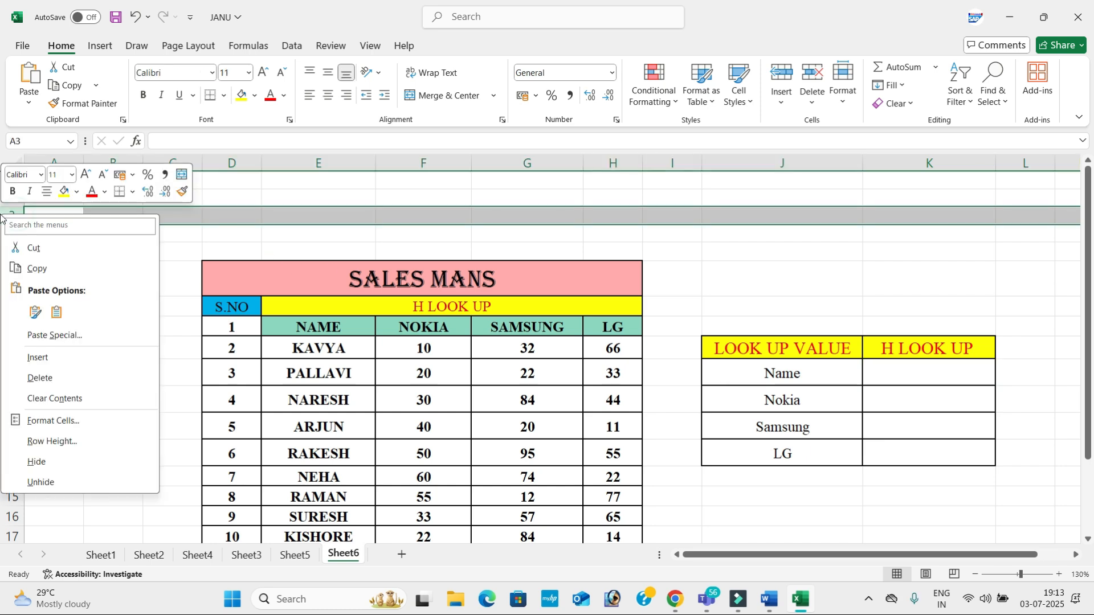
{"action": "left_click", "coordinate": [37, 386]}
{"action": "right_click", "coordinate": [19, 216]}
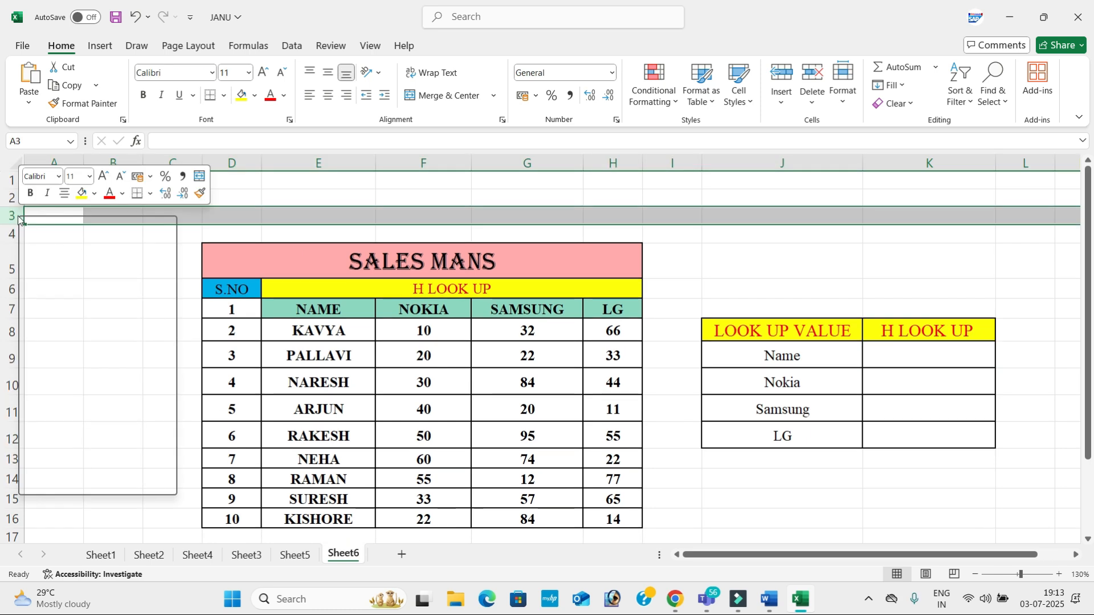
{"action": "left_click", "coordinate": [79, 380]}
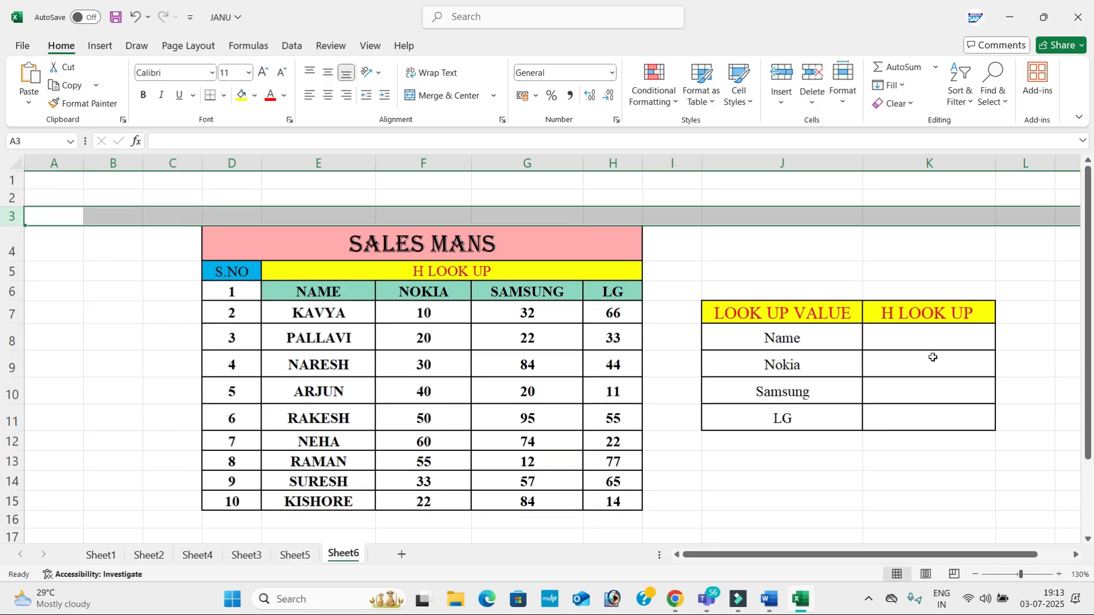
Enter =HLOOKUP(J8,D6:H15,7,0) in K8 to look up the Name
{"action": "left_click", "coordinate": [932, 358]}
{"action": "left_click", "coordinate": [909, 346]}
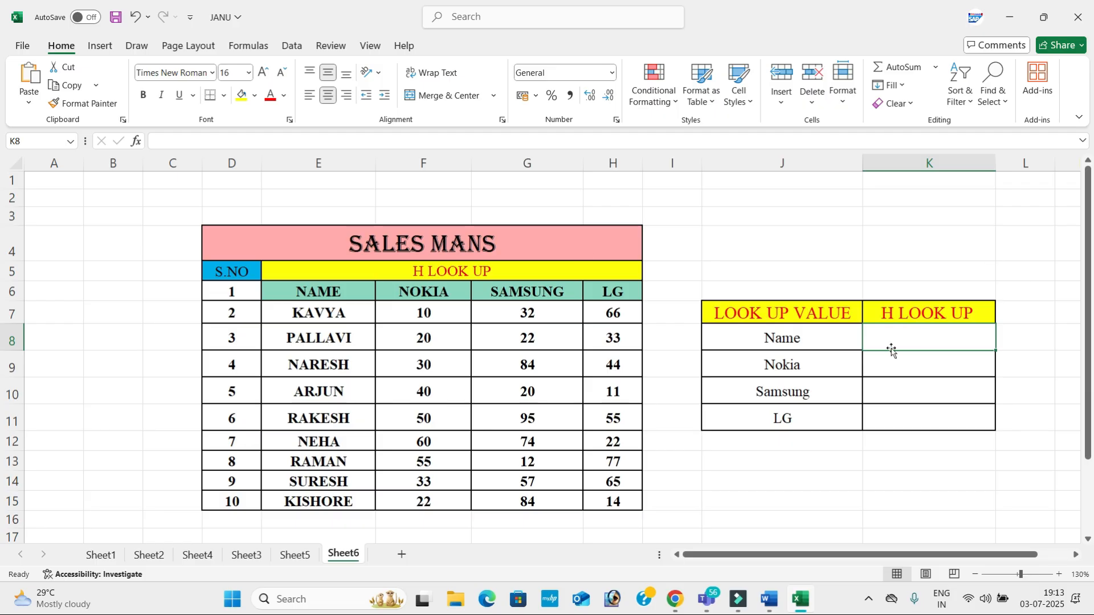
{"action": "type", "text": "=HLO"}
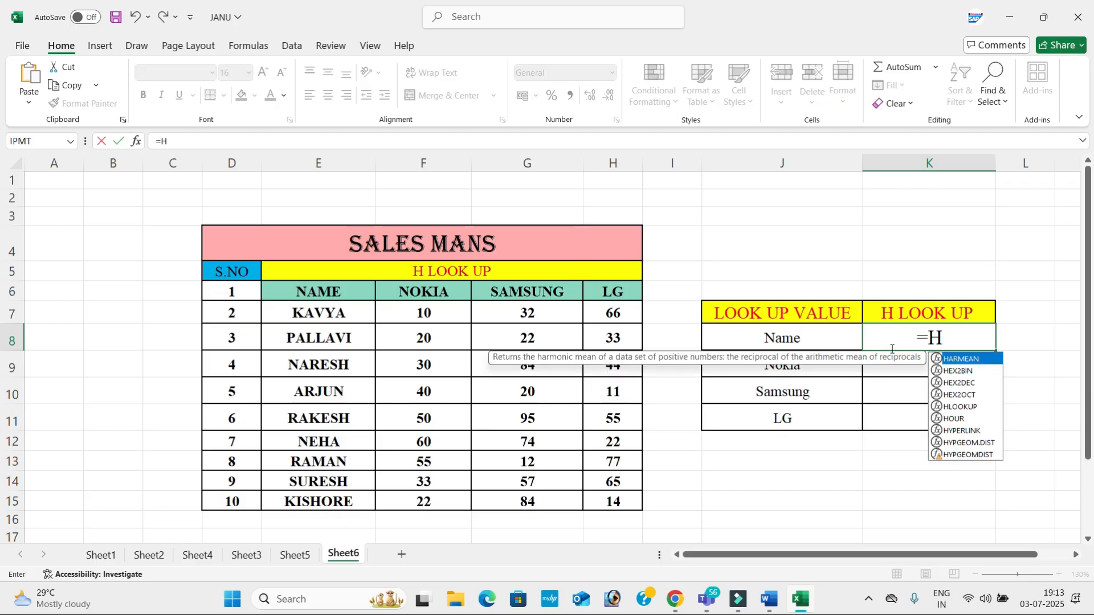
{"action": "key", "text": "Tab"}
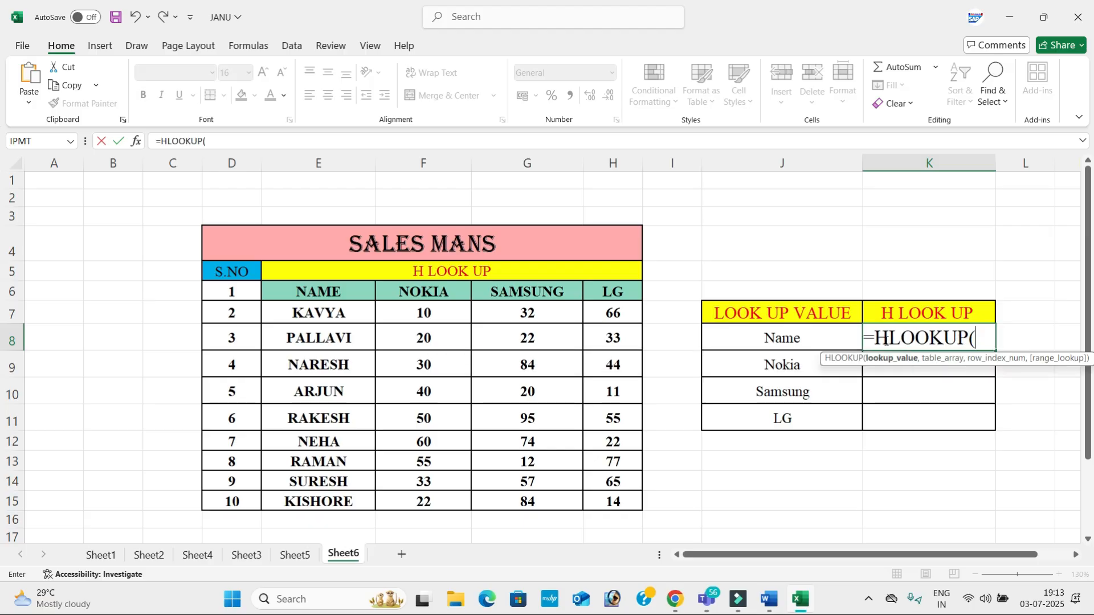
{"action": "left_click", "coordinate": [800, 336]}
{"action": "type", "text": ","}
{"action": "left_click_drag", "start_coordinate": [230, 292], "coordinate": [598, 499]}
{"action": "type", "text": ",7,"}
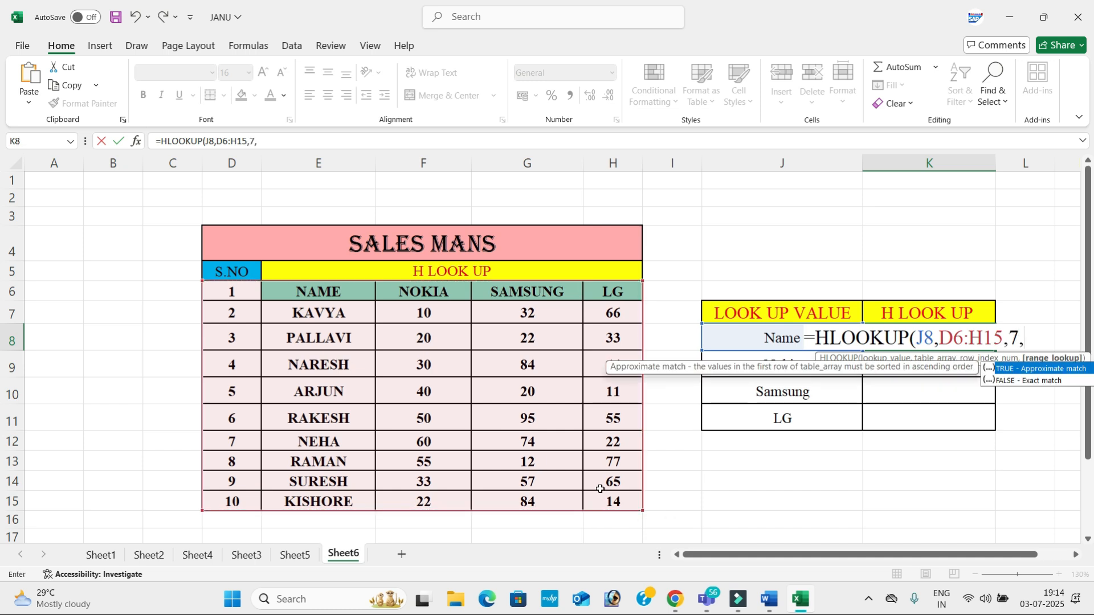
{"action": "type", "text": "0)"}
{"action": "key", "text": "Return"}
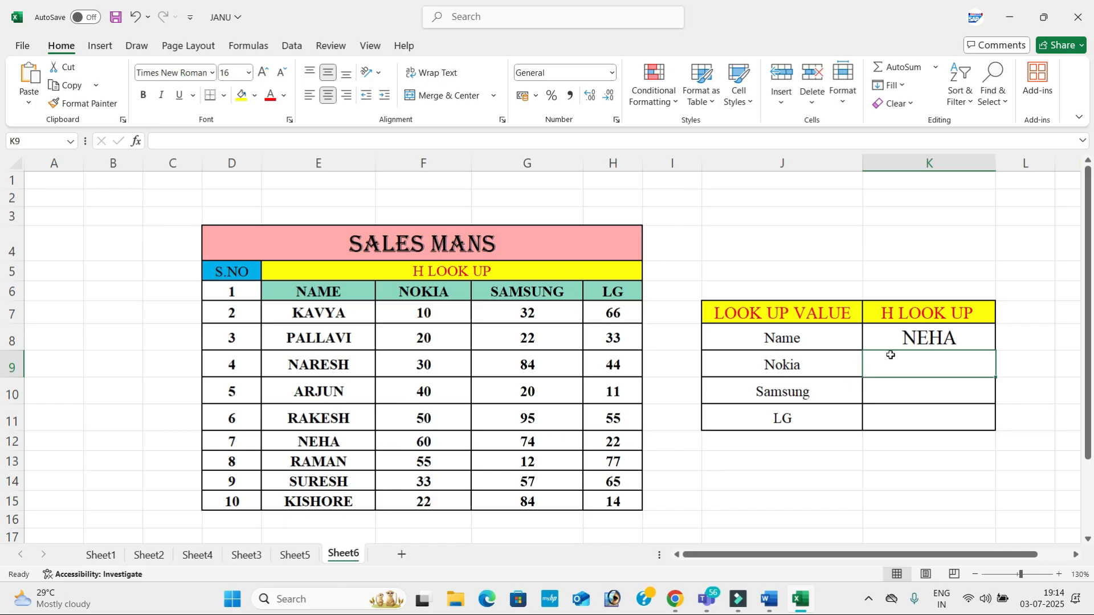
Enter =HLOOKUP(J9,D6:H15,4,0) in K9 to look up the Nokia value
{"action": "type", "text": "=HLOOKUP("}
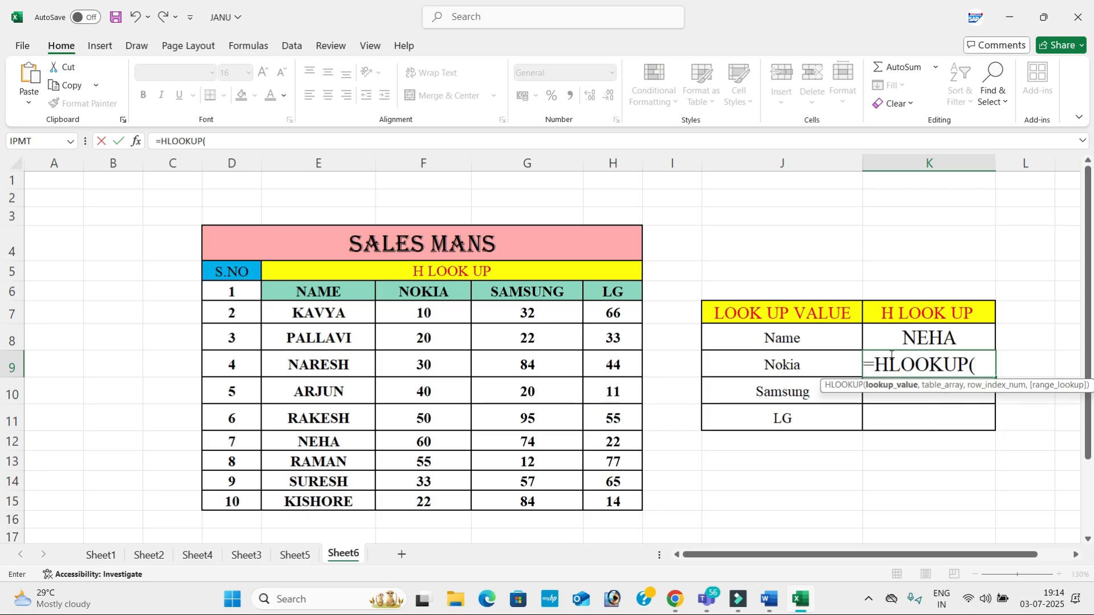
{"action": "left_click", "coordinate": [768, 356]}
{"action": "type", "text": ","}
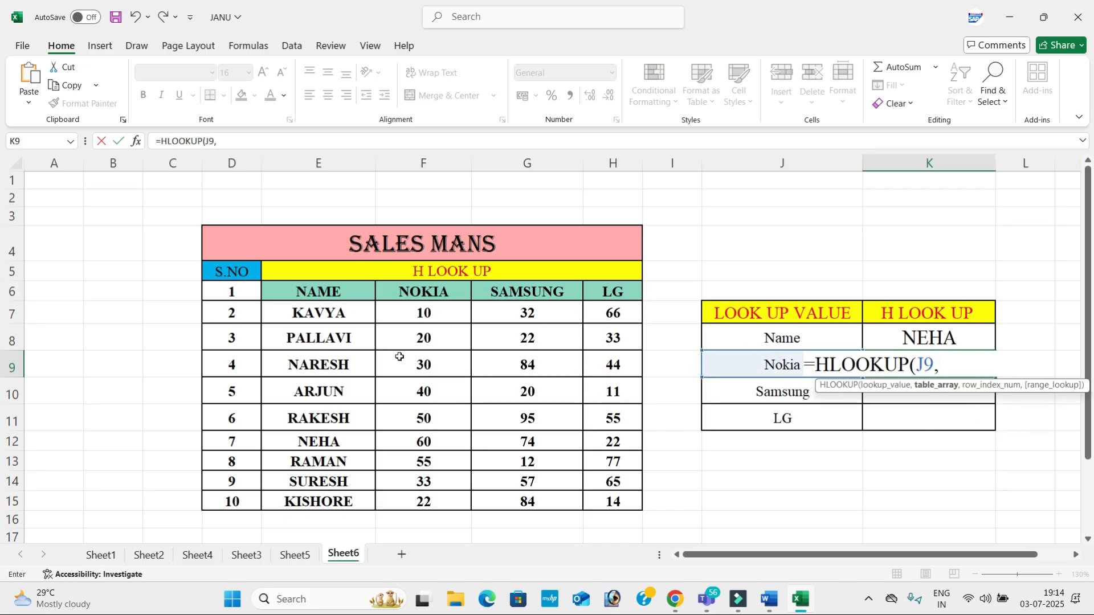
{"action": "left_click_drag", "start_coordinate": [263, 293], "coordinate": [631, 504]}
{"action": "type", "text": ","}
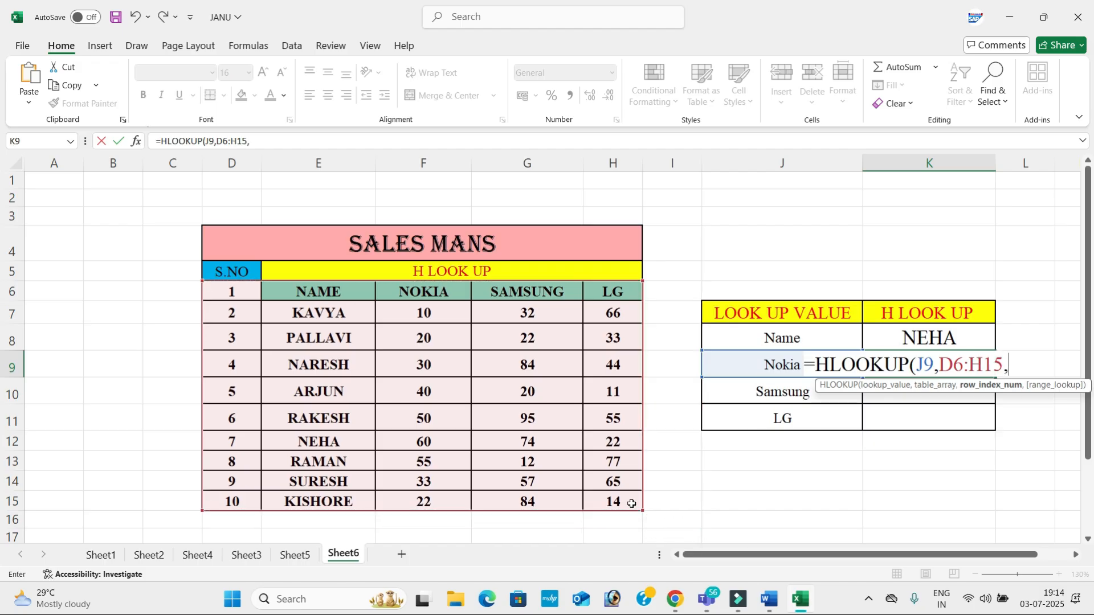
{"action": "type", "text": "4,0)"}
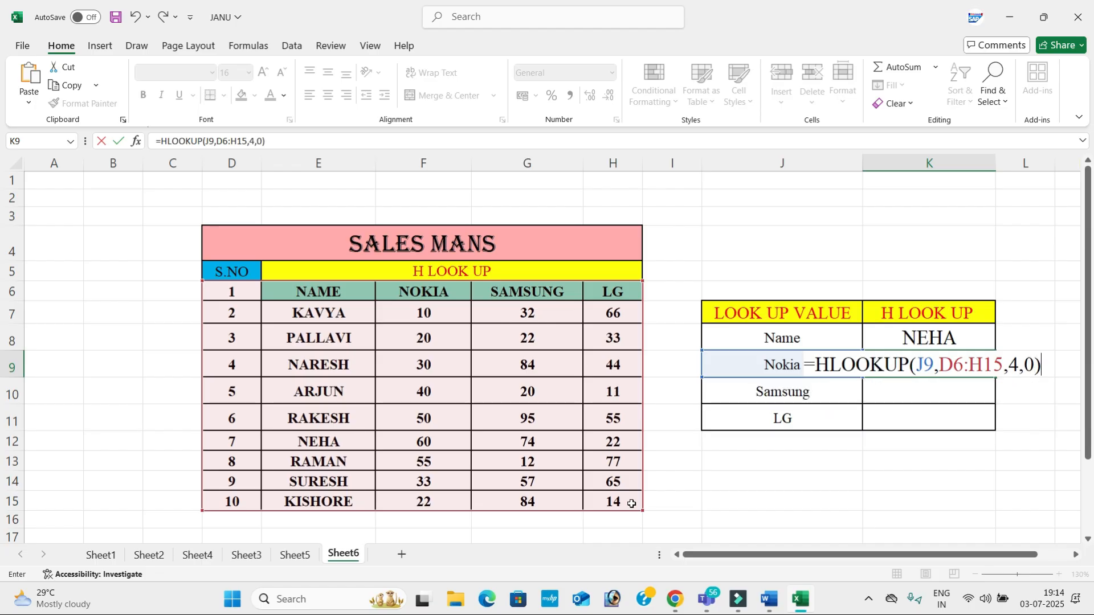
{"action": "key", "text": "Return"}
{"action": "left_click", "coordinate": [361, 357]}
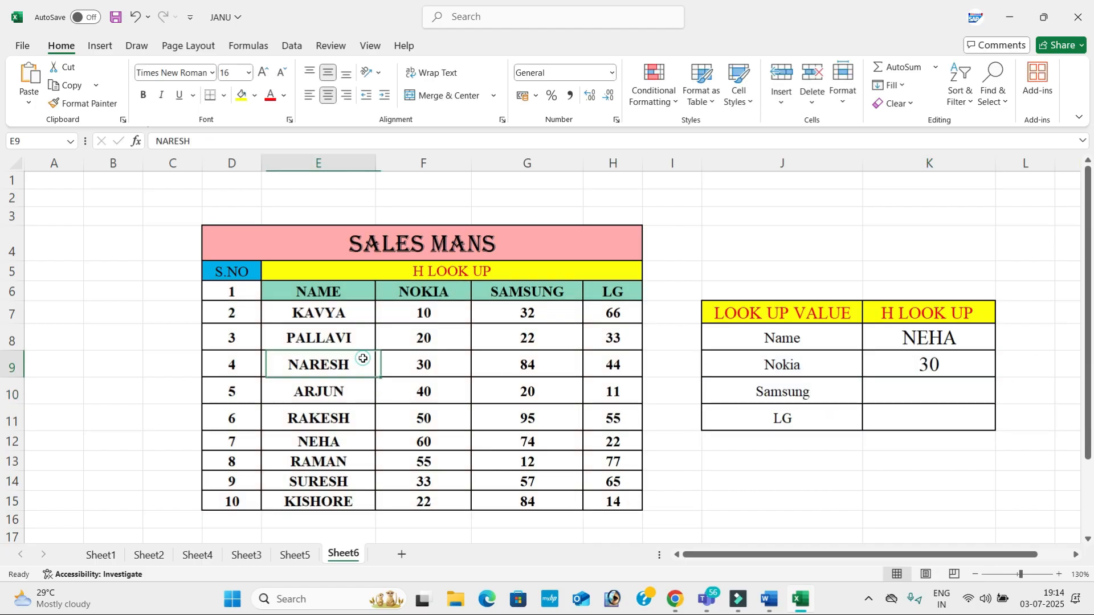
{"action": "left_click", "coordinate": [419, 362]}
Enter =HLOOKUP(J10,D6:H15,6,0) in K10 to look up the Samsung value
{"action": "left_click", "coordinate": [947, 385]}
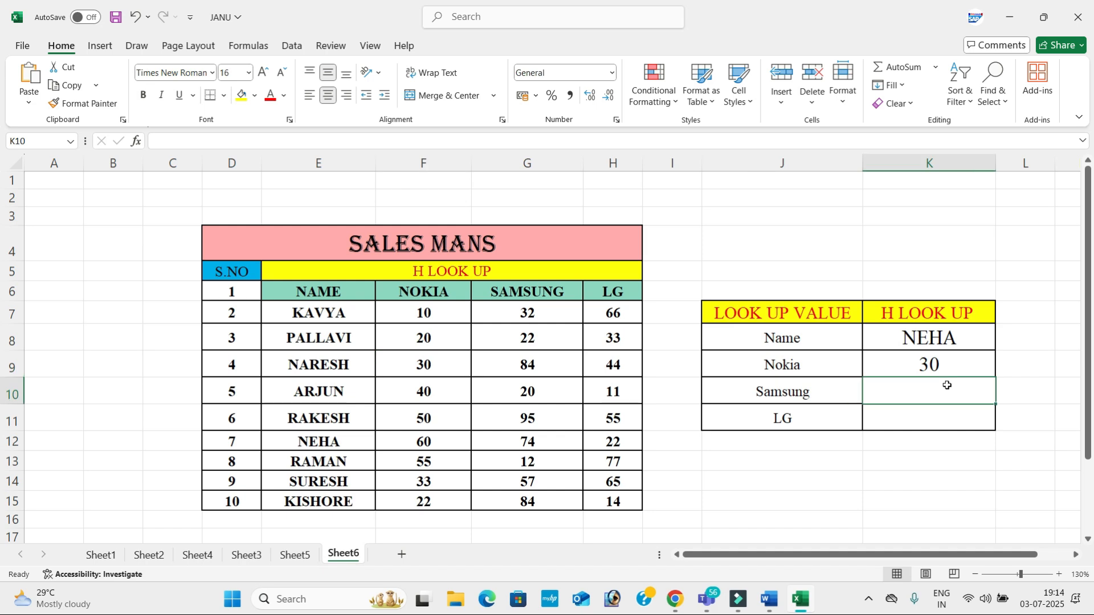
{"action": "type", "text": "=SAMS"}
{"action": "key", "text": "BackSpace"}
{"action": "key", "text": "BackSpace"}
{"action": "key", "text": "BackSpace"}
{"action": "key", "text": "BackSpace"}
{"action": "type", "text": "HLO"}
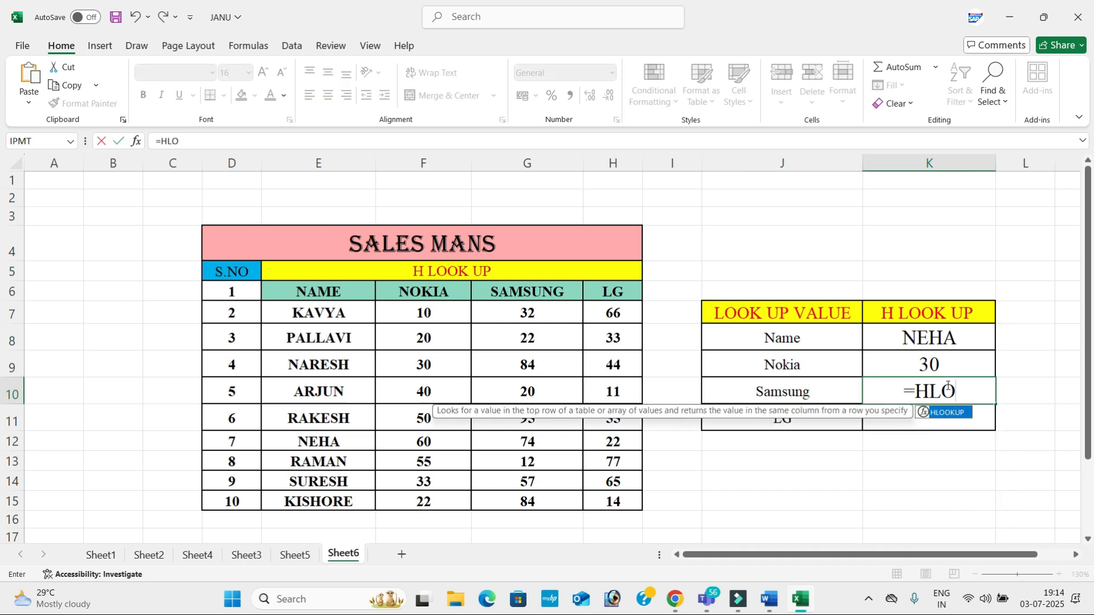
{"action": "key", "text": "Tab"}
{"action": "left_click", "coordinate": [778, 392]}
{"action": "type", "text": ","}
{"action": "left_click", "coordinate": [226, 292]}
{"action": "left_click_drag", "start_coordinate": [344, 345], "coordinate": [595, 493]}
{"action": "type", "text": ","}
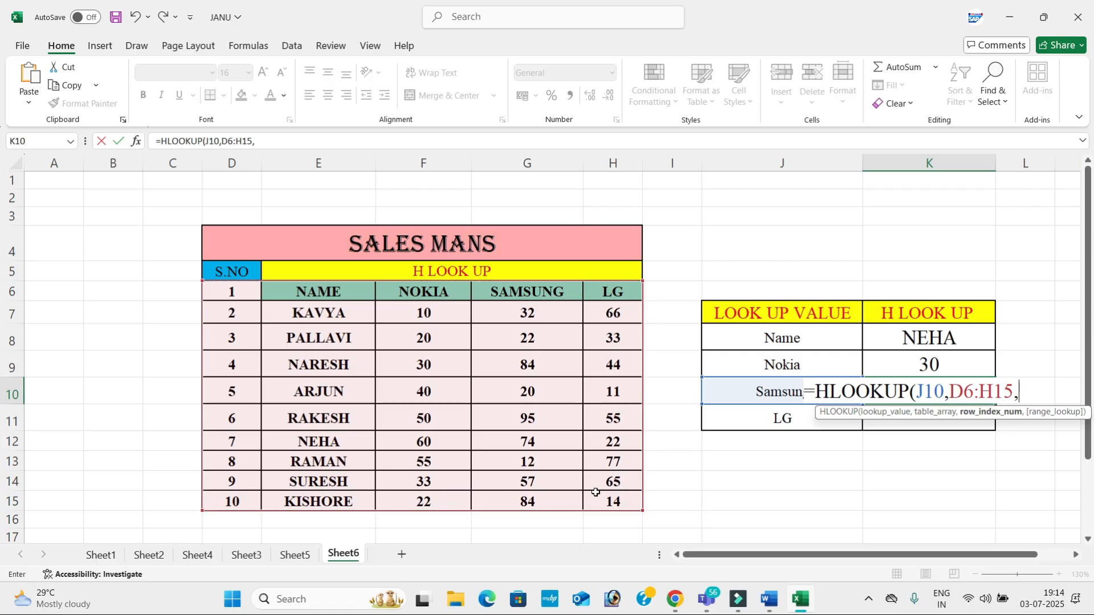
{"action": "type", "text": "6,"}
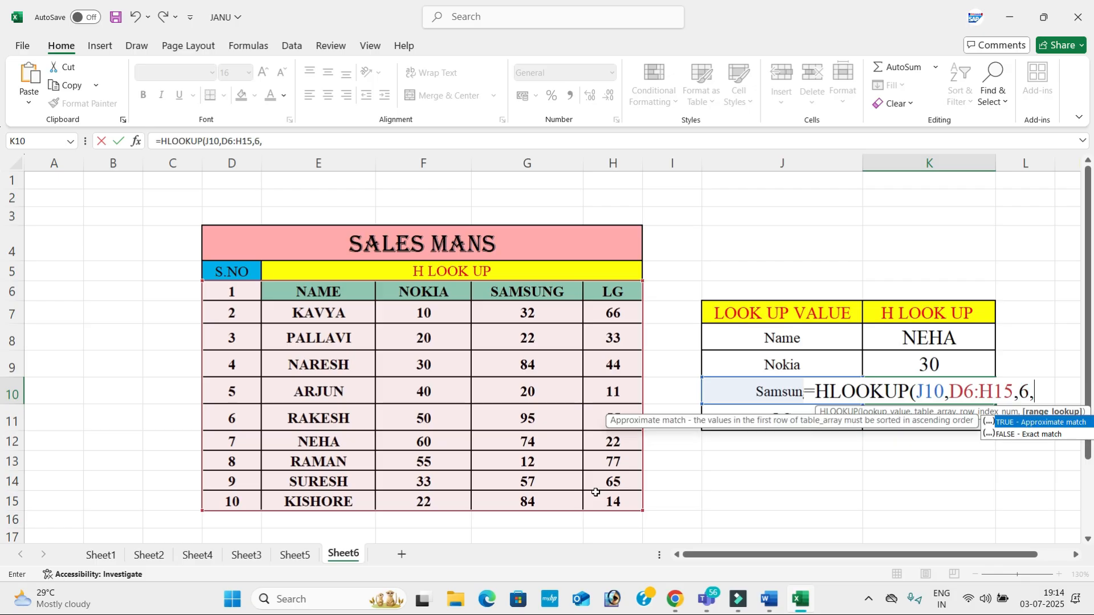
{"action": "type", "text": "0)"}
{"action": "key", "text": "Return"}
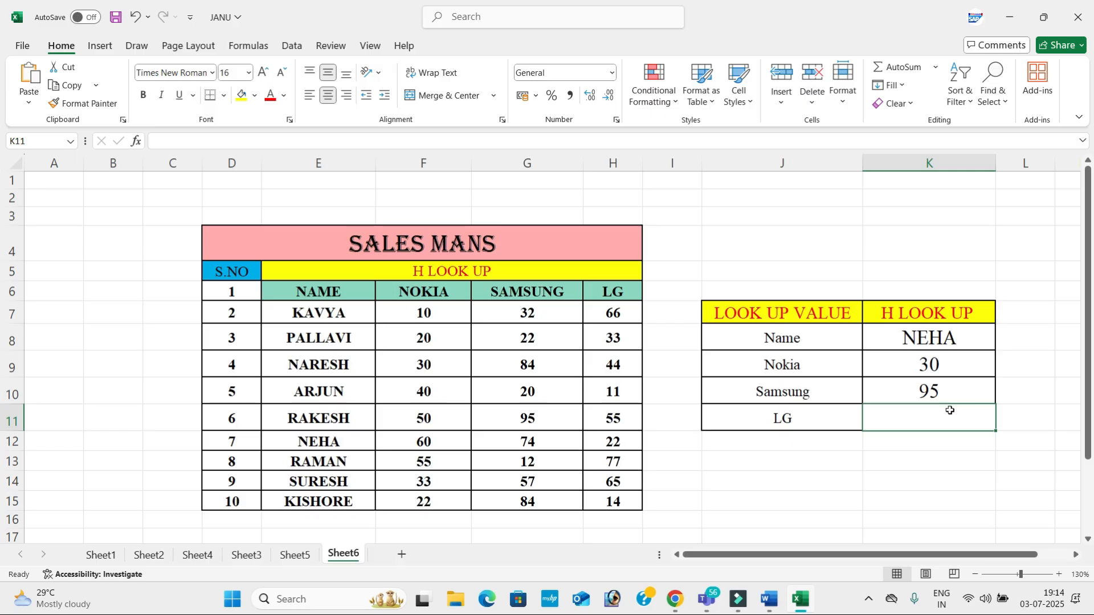
Enter =HLOOKUP(J11,D6:H15,10,0) in K11 for LG and check the lookups against the SALES MANS table
{"action": "type", "text": "=HL"}
{"action": "key", "text": "Tab"}
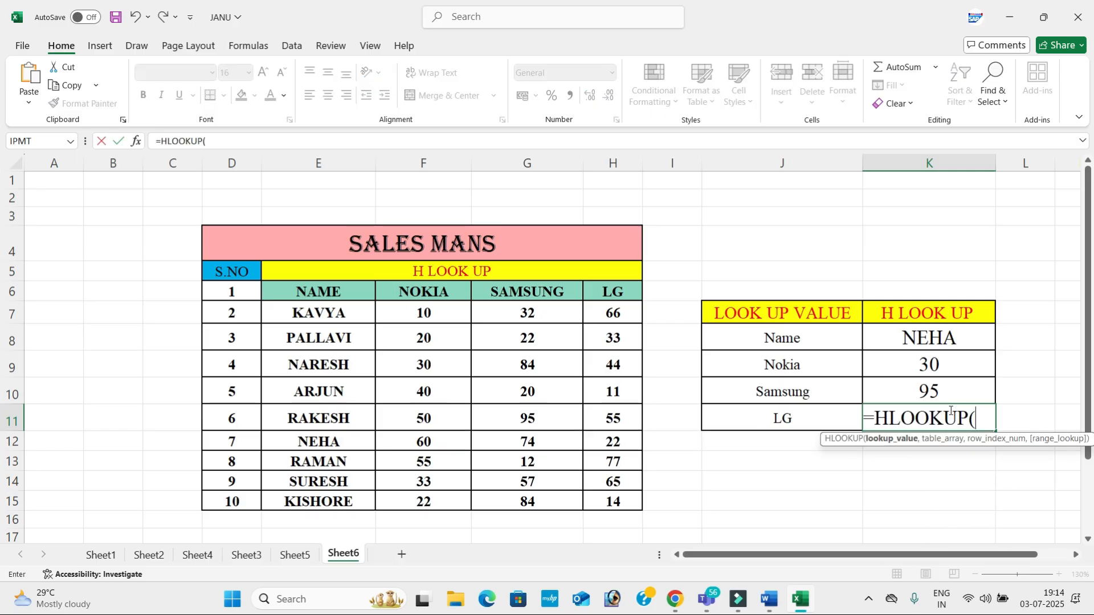
{"action": "left_click", "coordinate": [829, 409]}
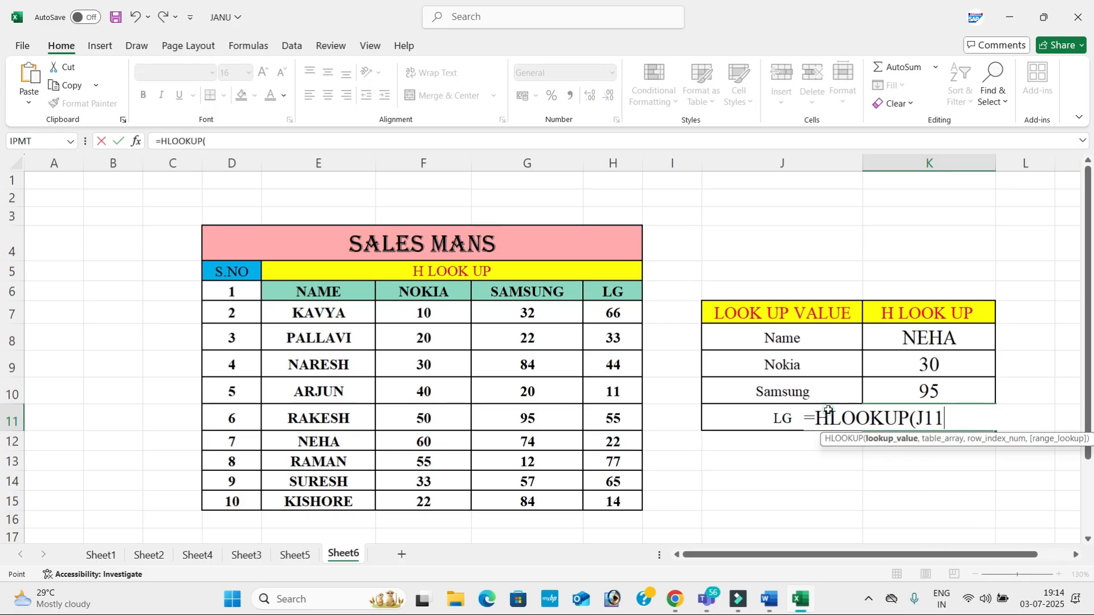
{"action": "type", "text": ","}
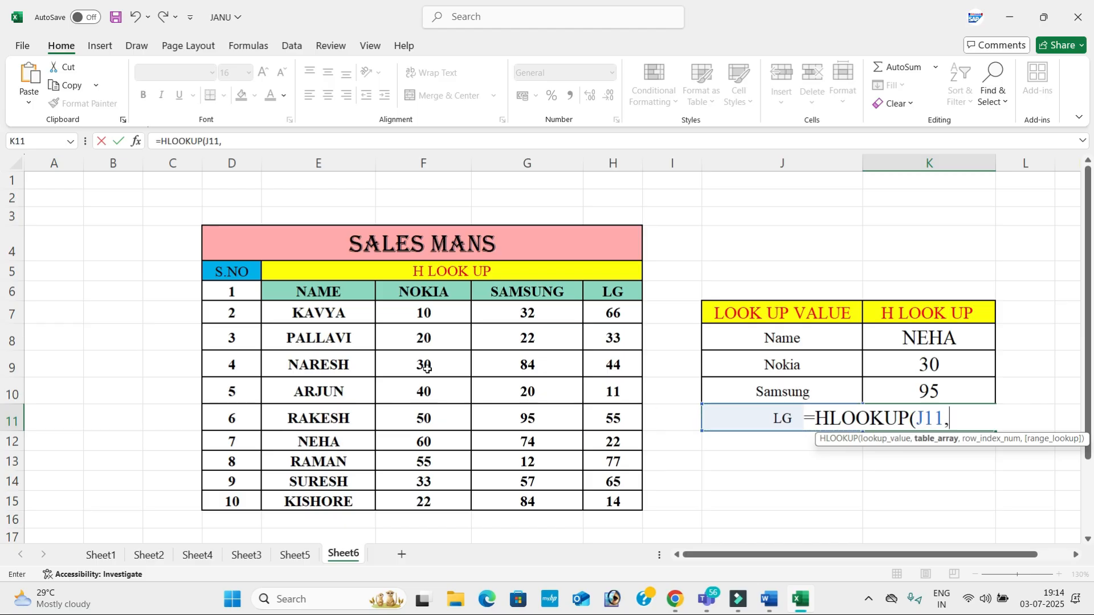
{"action": "left_click_drag", "start_coordinate": [240, 292], "coordinate": [608, 498]}
{"action": "type", "text": ","}
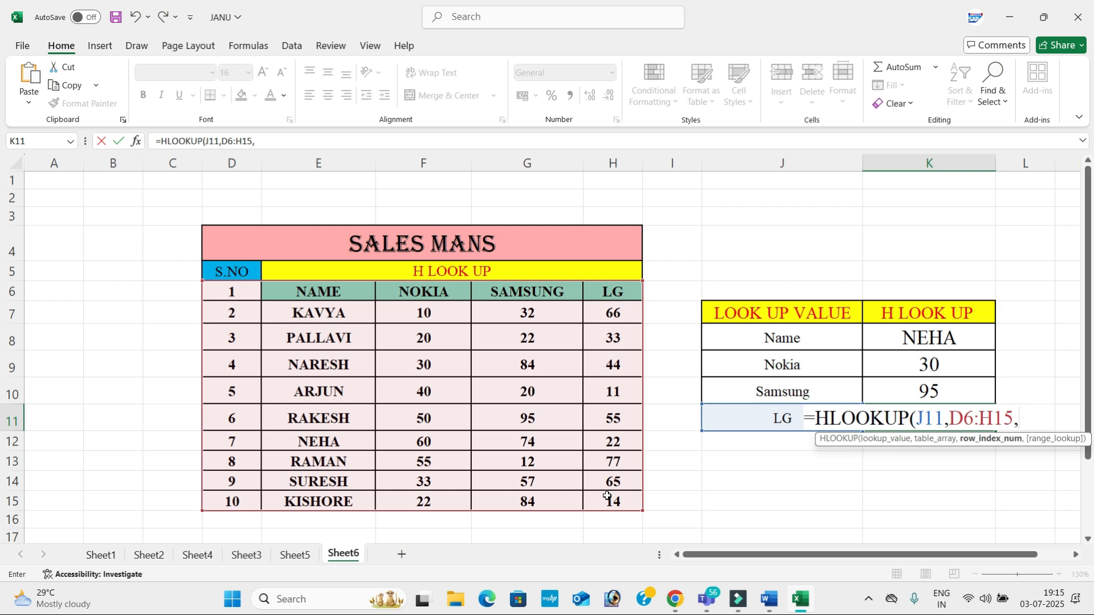
{"action": "type", "text": "10,0"}
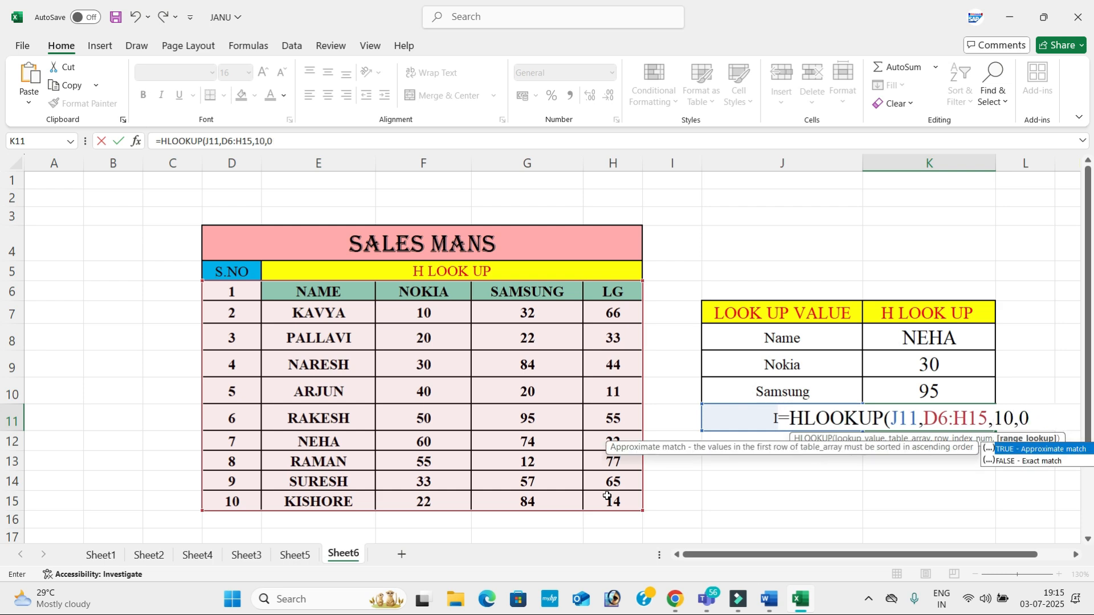
{"action": "type", "text": ")"}
{"action": "key", "text": "Return"}
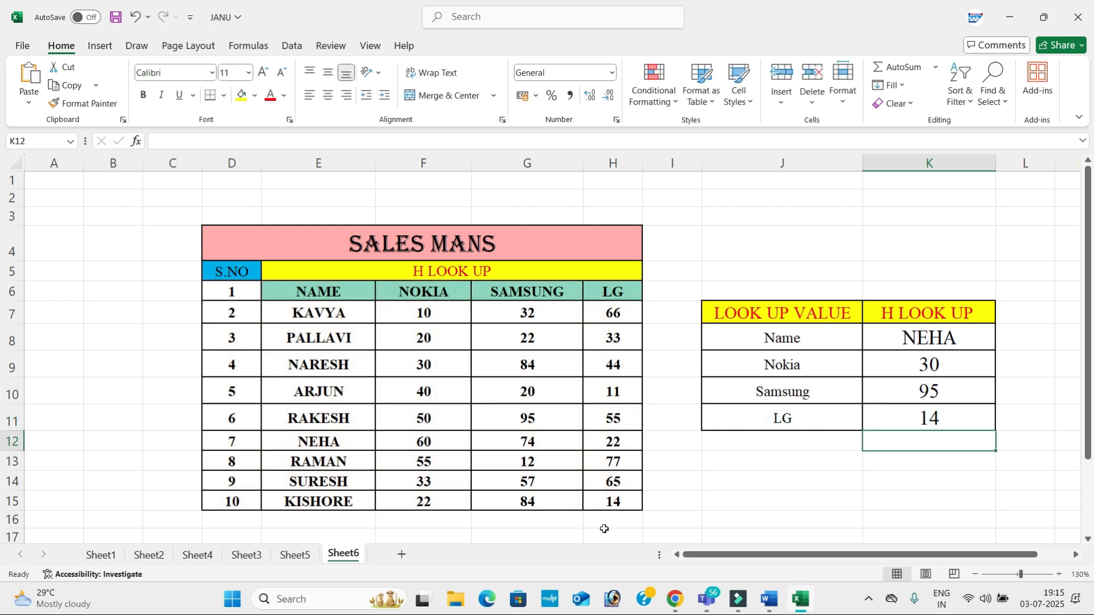
{"action": "left_click", "coordinate": [246, 489]}
{"action": "left_click", "coordinate": [307, 499]}
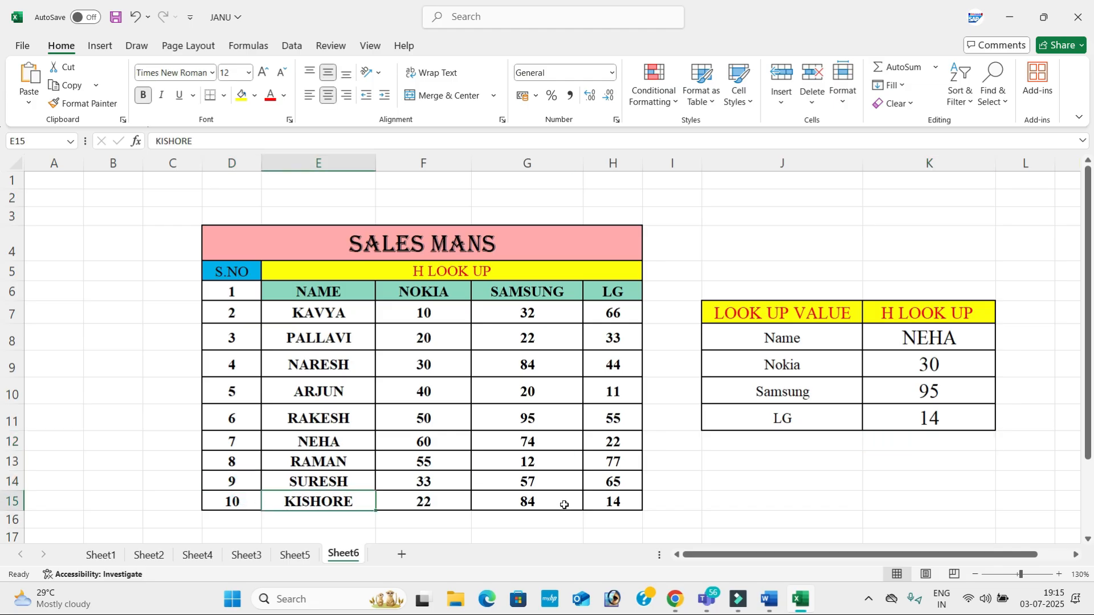
{"action": "left_click", "coordinate": [625, 499]}
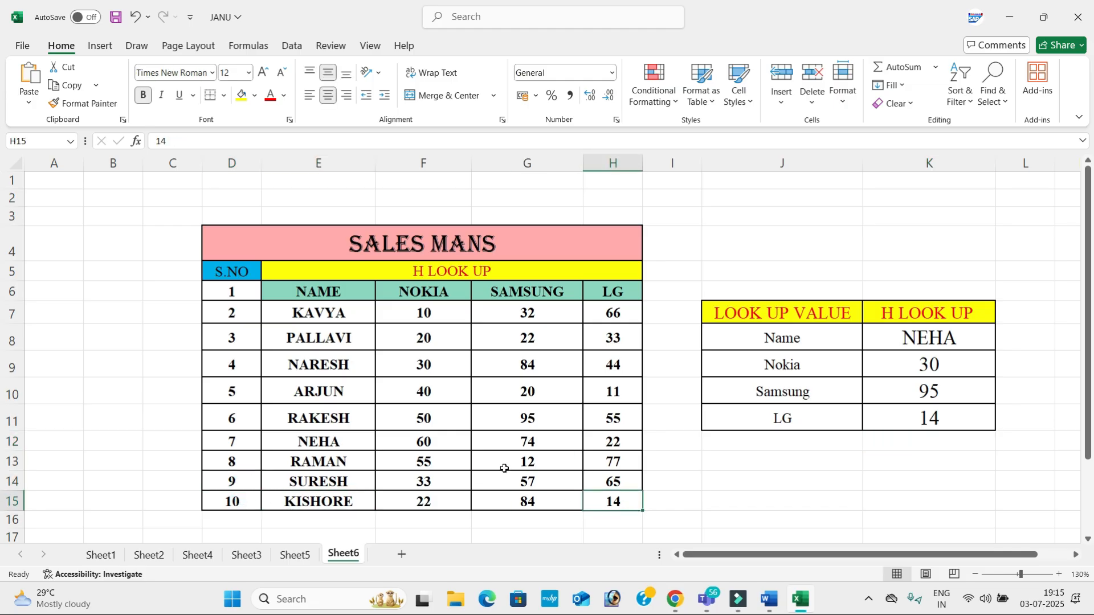
{"action": "left_click", "coordinate": [809, 399]}
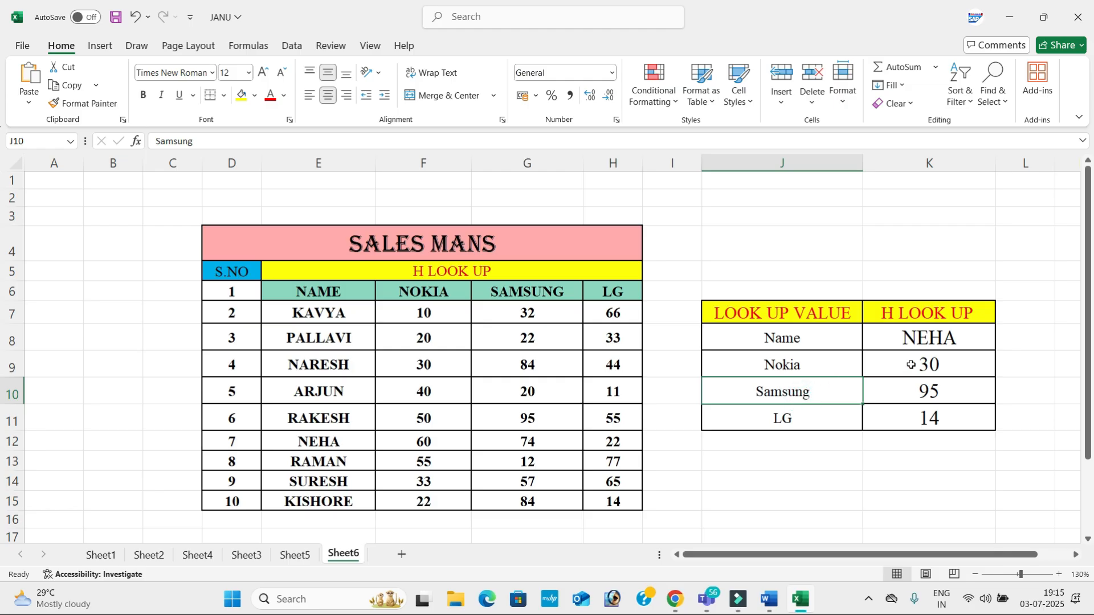
{"action": "left_click", "coordinate": [547, 414]}
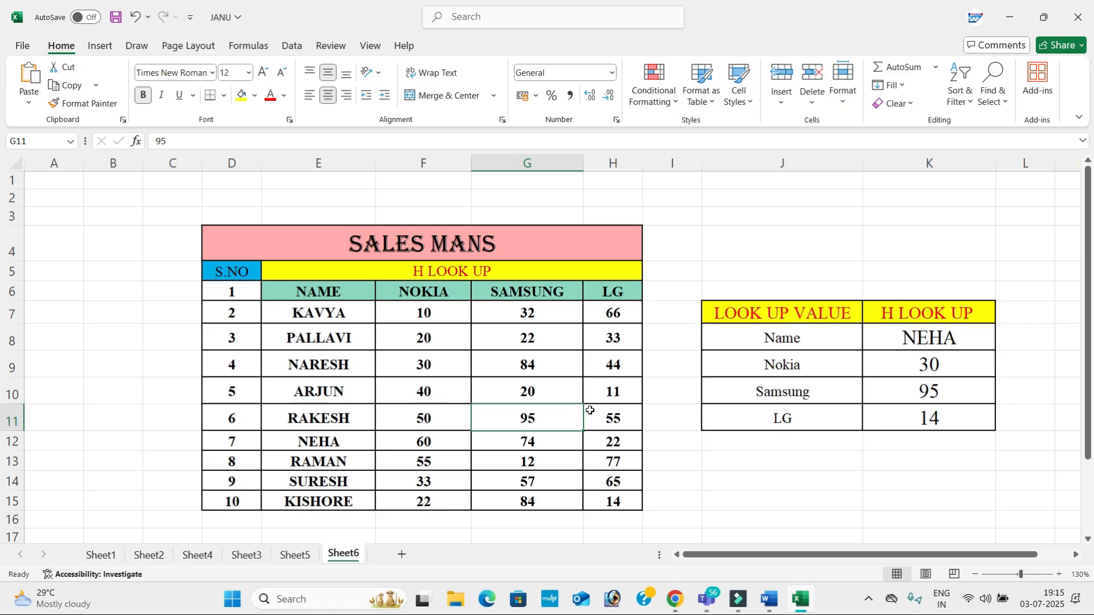
Copy the Working on Employee Table from the Word document to E6 of a new Excel sheet
{"action": "key", "text": "alt+Tab"}
{"action": "scroll", "coordinate": [580, 429], "scroll_direction": "down", "scroll_amount": 15}
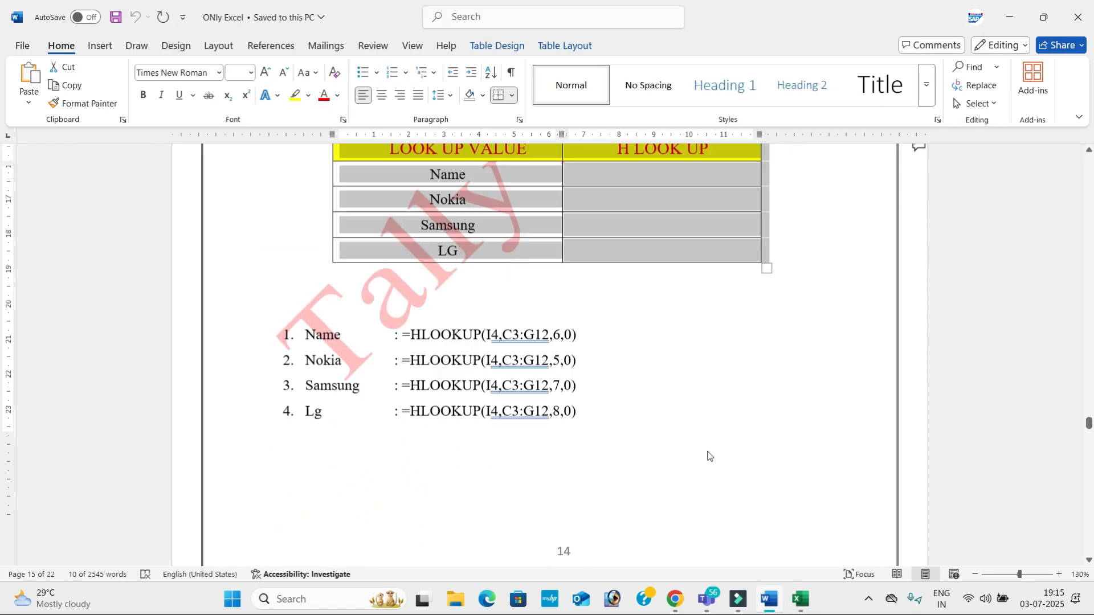
{"action": "scroll", "coordinate": [688, 447], "scroll_direction": "down", "scroll_amount": 2}
{"action": "left_click", "coordinate": [652, 279]}
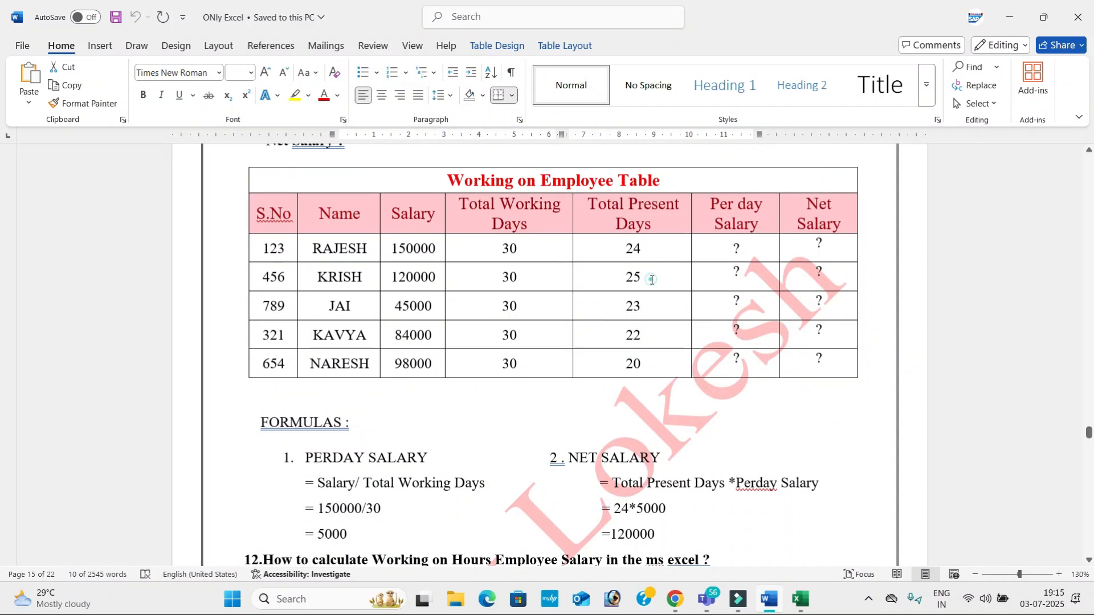
{"action": "scroll", "coordinate": [652, 280], "scroll_direction": "up", "scroll_amount": 1}
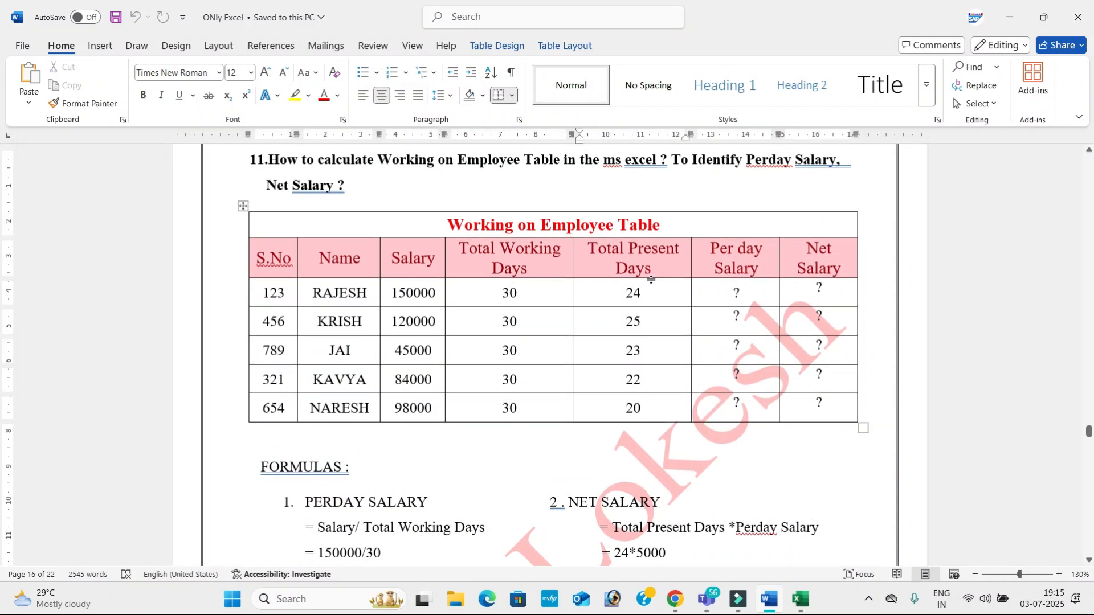
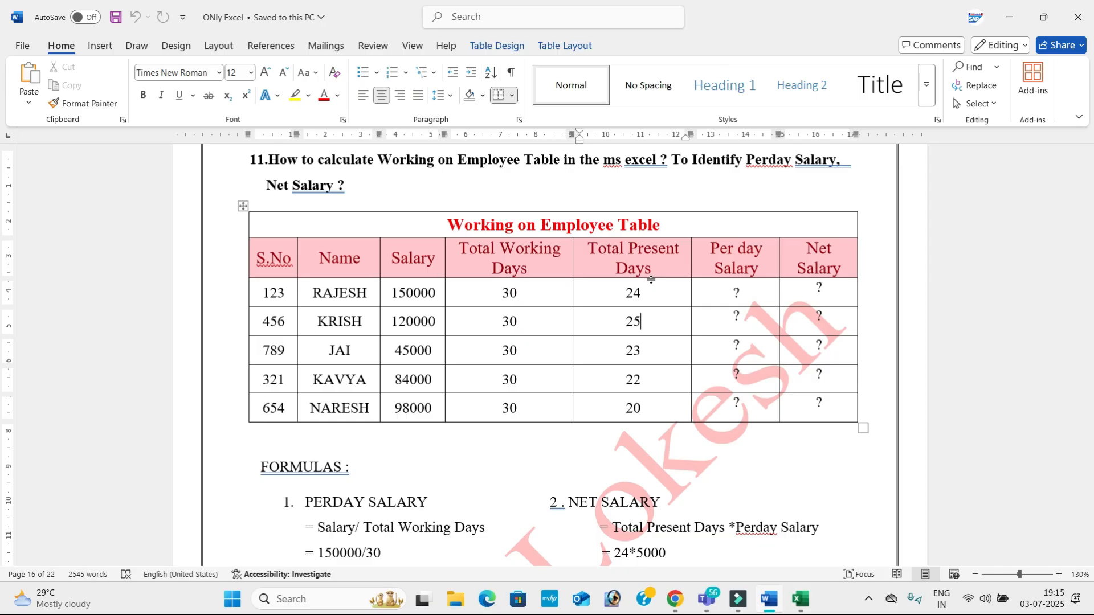
{"action": "left_click", "coordinate": [248, 204]}
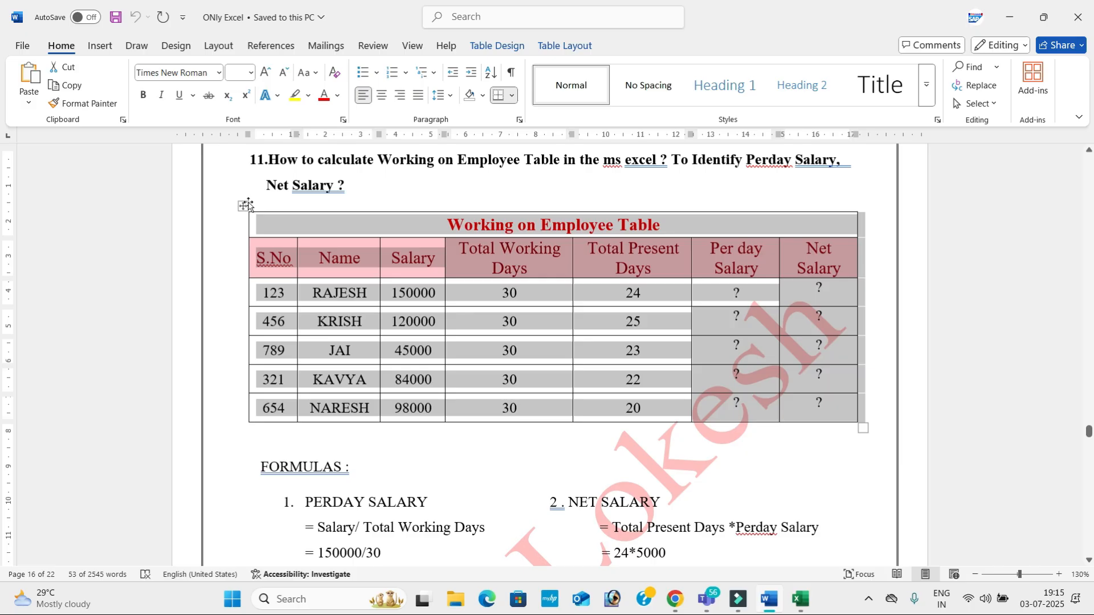
{"action": "key", "text": "alt+Tab"}
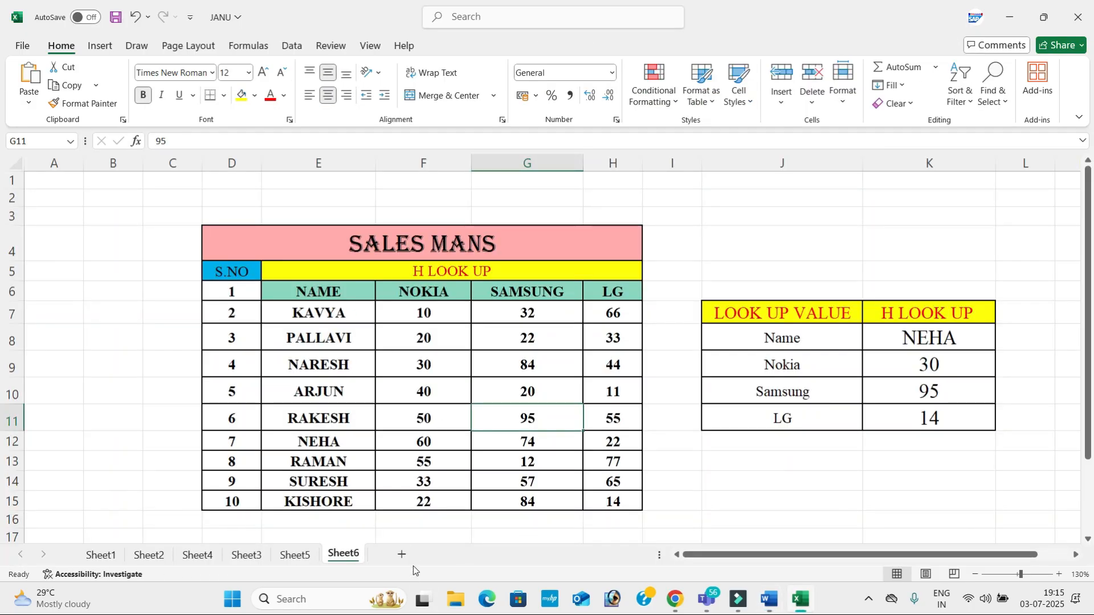
{"action": "left_click", "coordinate": [408, 555]}
{"action": "left_click", "coordinate": [225, 239]}
{"action": "key", "text": "ctrl+v"}
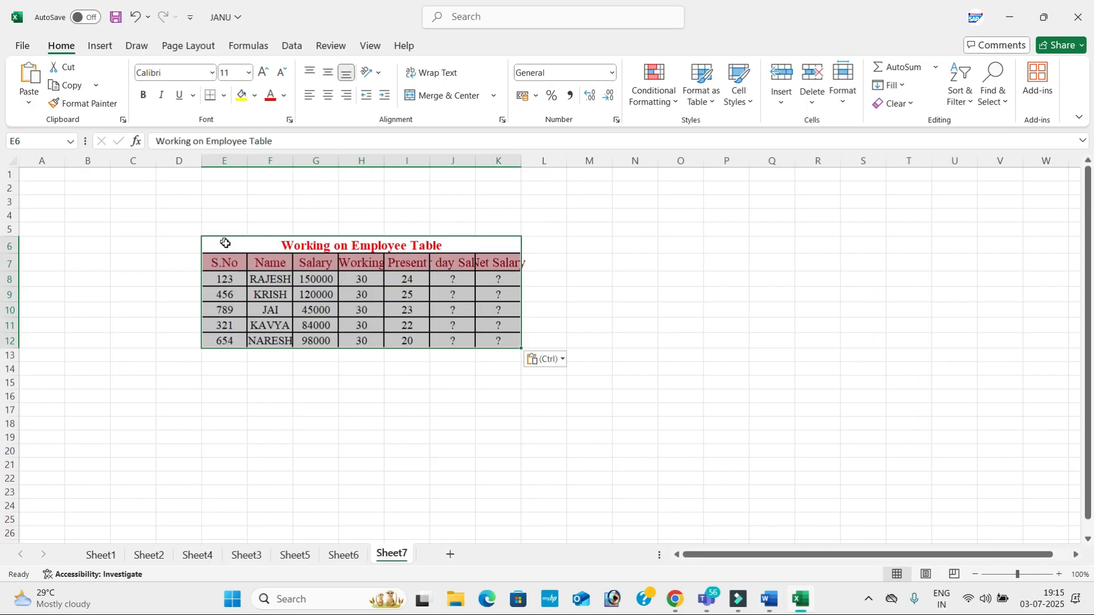
Widen columns G to K of the employee table and clear the question marks from the Per day Salary and Net Salary cells
{"action": "left_click_drag", "start_coordinate": [338, 161], "coordinate": [559, 202]}
{"action": "left_click_drag", "start_coordinate": [602, 163], "coordinate": [668, 205]}
{"action": "left_click_drag", "start_coordinate": [715, 163], "coordinate": [790, 206]}
{"action": "left_click_drag", "start_coordinate": [630, 281], "coordinate": [746, 348]}
{"action": "key", "text": "Delete"}
{"action": "left_click", "coordinate": [847, 368]}
Enter =G8/H8 in J8 to calculate the first employee's per day salary
{"action": "left_click", "coordinate": [1058, 574]}
{"action": "left_click", "coordinate": [1058, 574]}
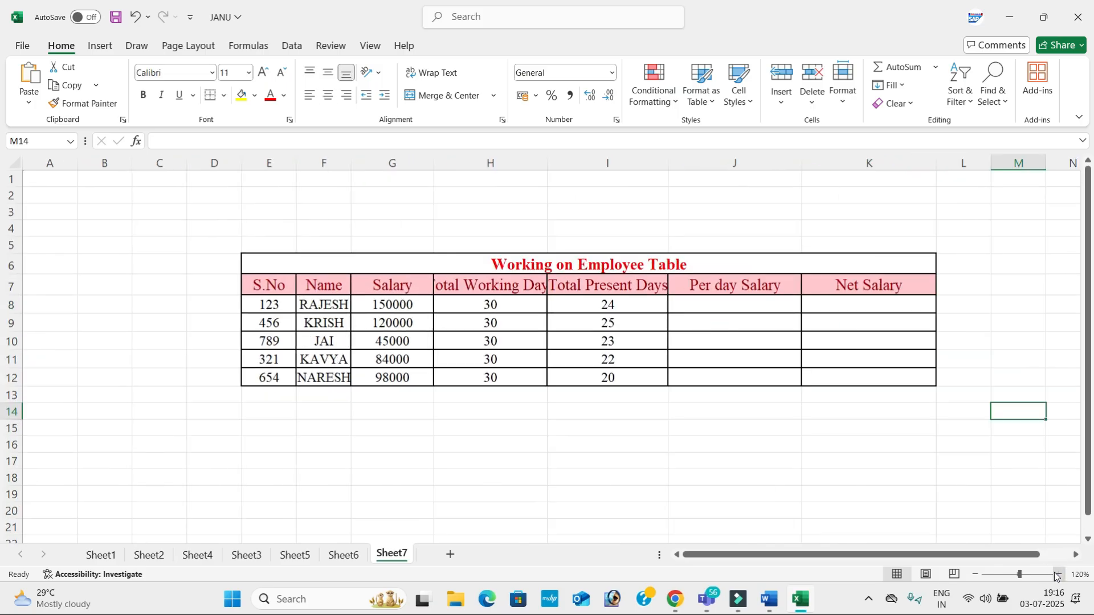
{"action": "left_click", "coordinate": [1053, 574]}
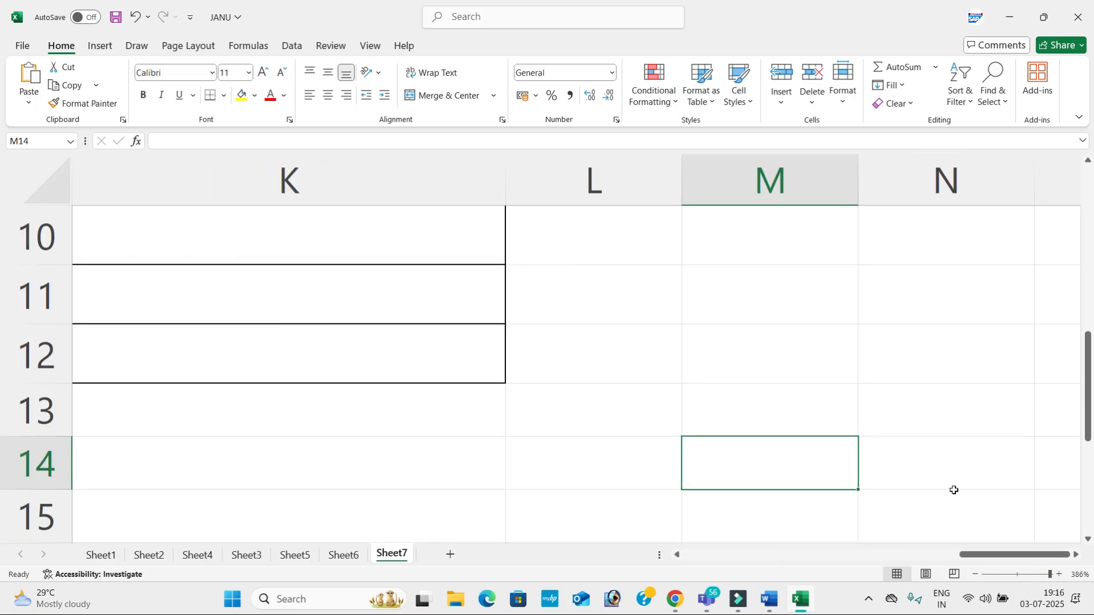
{"action": "left_click", "coordinate": [1020, 575]}
{"action": "left_click", "coordinate": [683, 298]}
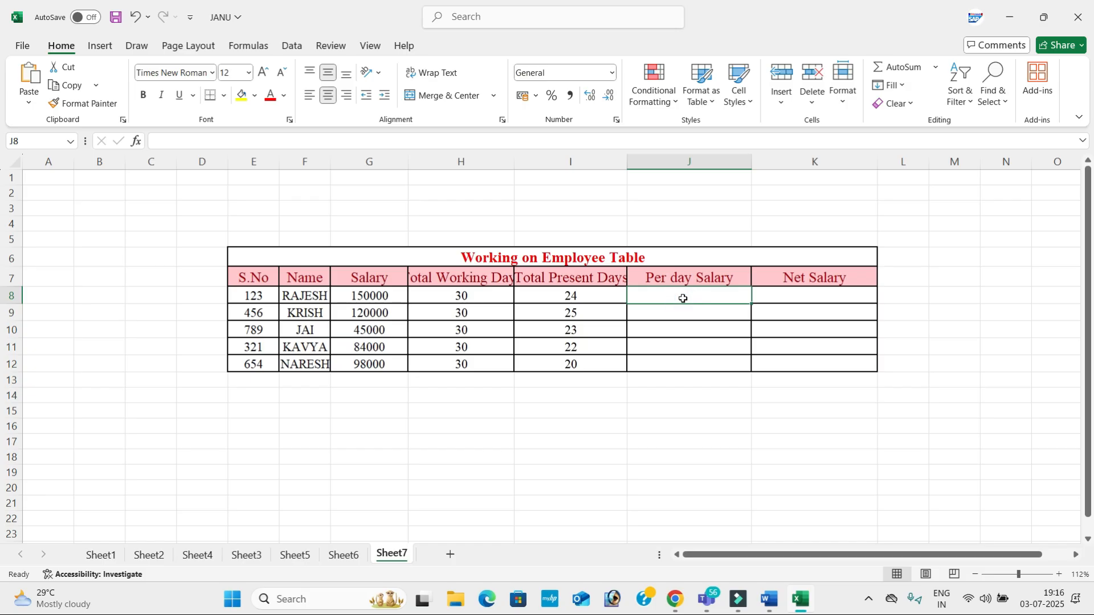
{"action": "type", "text": "="}
{"action": "left_click", "coordinate": [392, 299]}
{"action": "type", "text": "/"}
{"action": "left_click", "coordinate": [489, 294]}
{"action": "key", "text": "Return"}
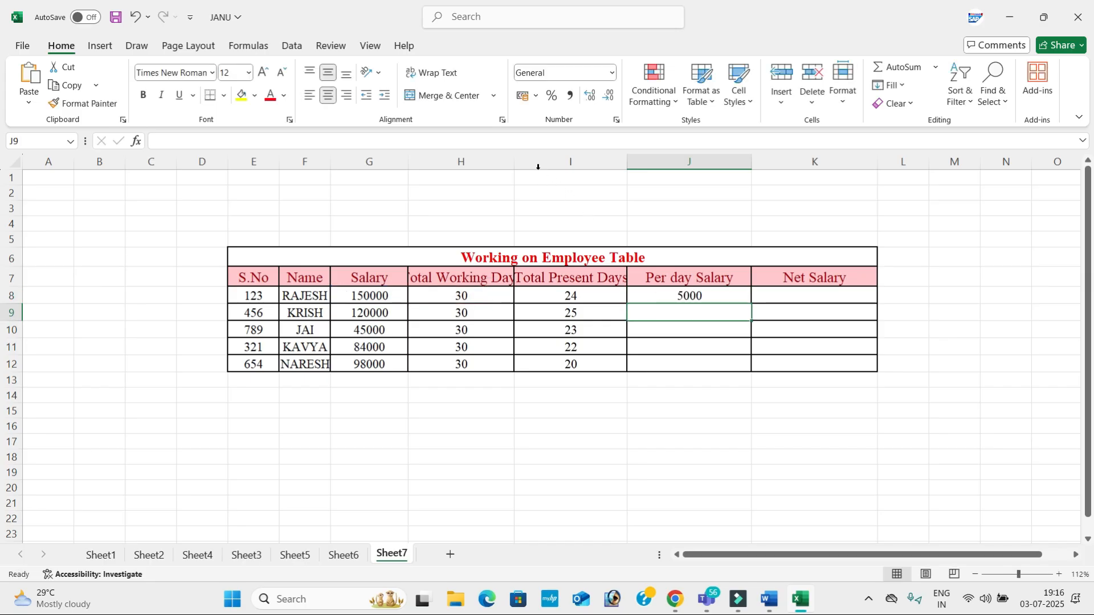
Fill the Per day Salary formula from J8 down to J12 and widen columns H and I to fit their headings
{"action": "left_click_drag", "start_coordinate": [513, 163], "coordinate": [544, 164]}
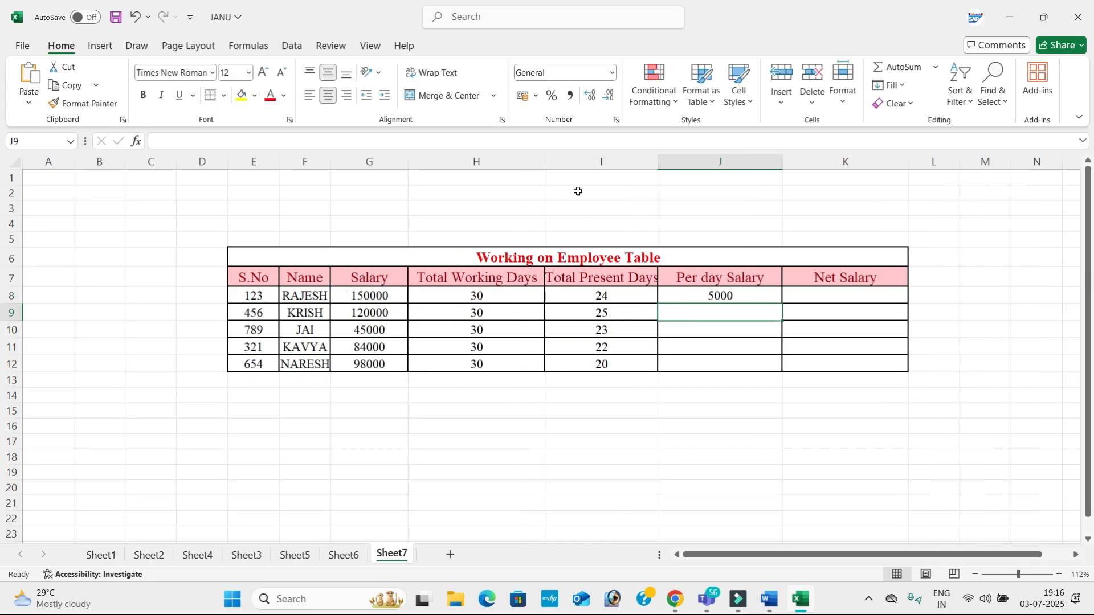
{"action": "left_click", "coordinate": [750, 291]}
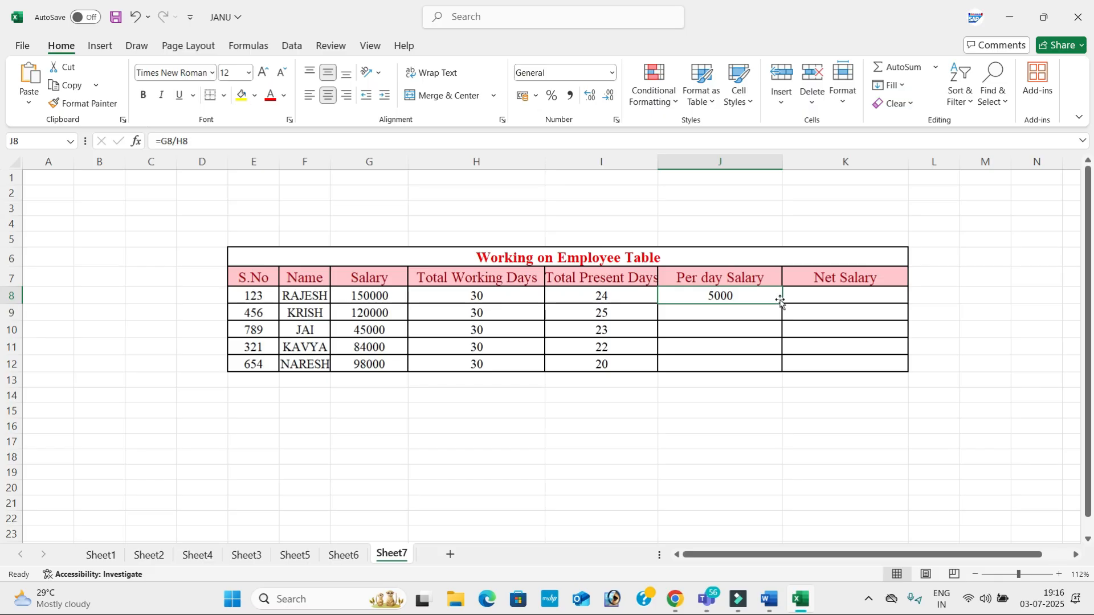
{"action": "double_click", "coordinate": [780, 301]}
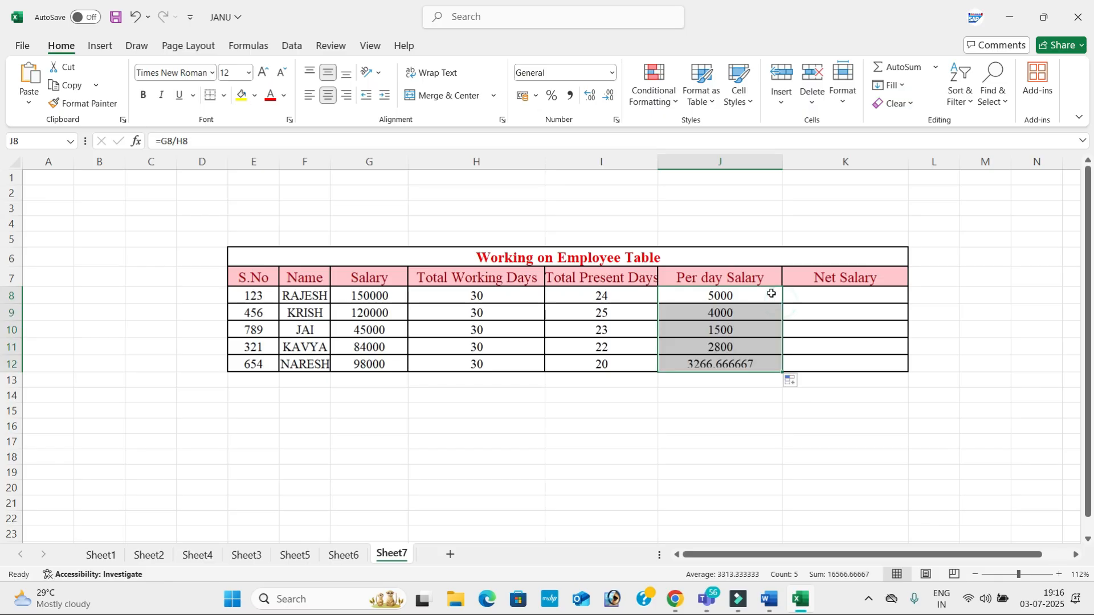
{"action": "left_click", "coordinate": [651, 291]}
{"action": "left_click_drag", "start_coordinate": [658, 163], "coordinate": [693, 183]}
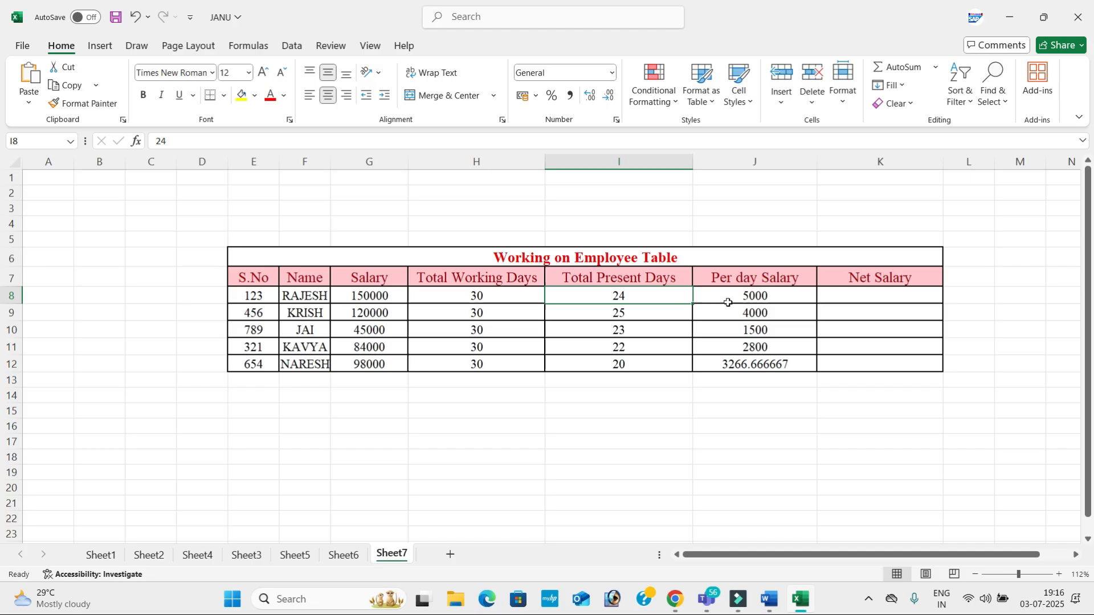
Calculate the net salaries in the employee table by entering =I8*J8 in K8 and filling the formula down to K12
{"action": "left_click", "coordinate": [890, 303]}
{"action": "type", "text": "="}
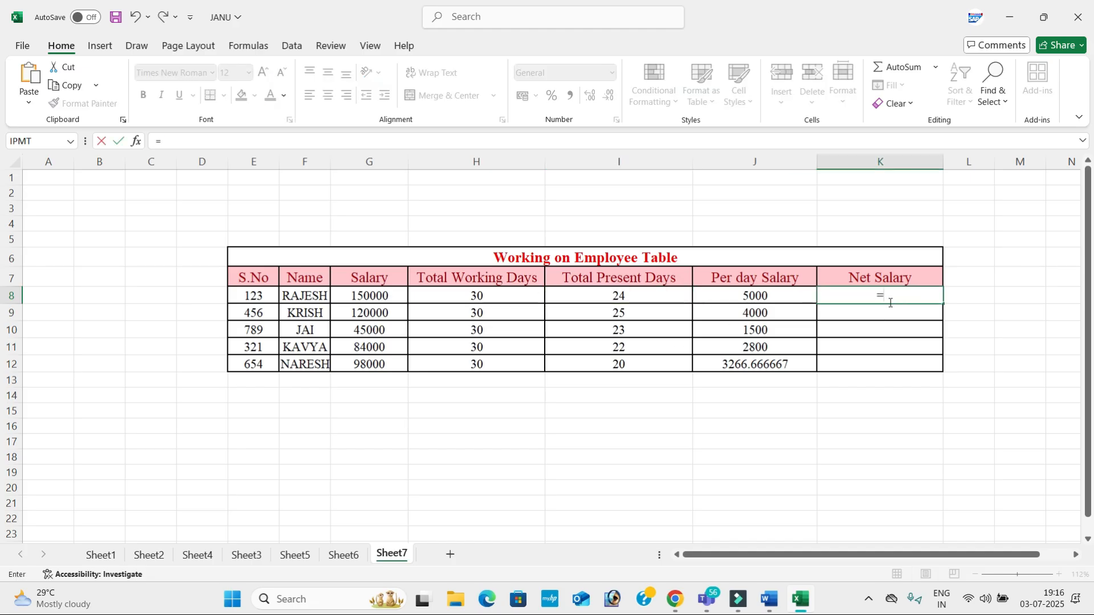
{"action": "left_click", "coordinate": [632, 295]}
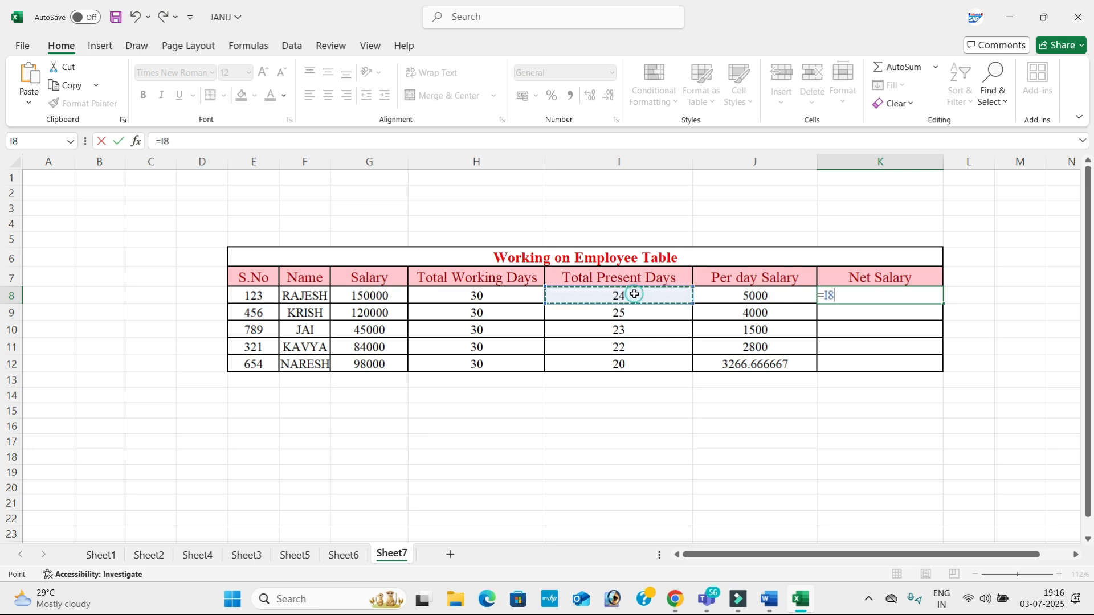
{"action": "type", "text": "*"}
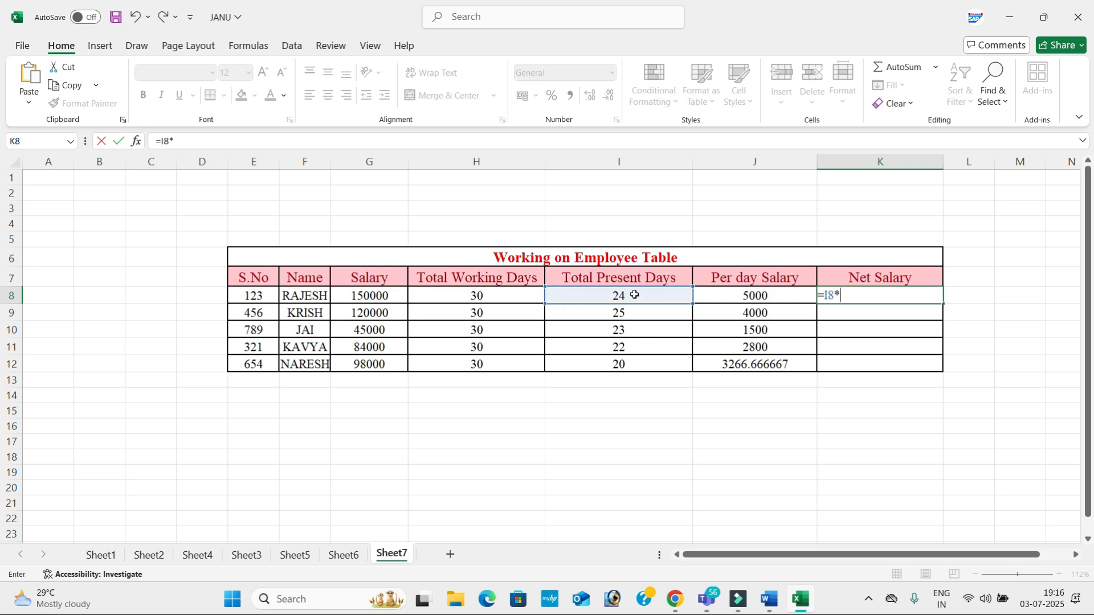
{"action": "left_click", "coordinate": [750, 290]}
{"action": "key", "text": "Return"}
{"action": "left_click", "coordinate": [912, 292]}
{"action": "left_click_drag", "start_coordinate": [944, 306], "coordinate": [950, 367]}
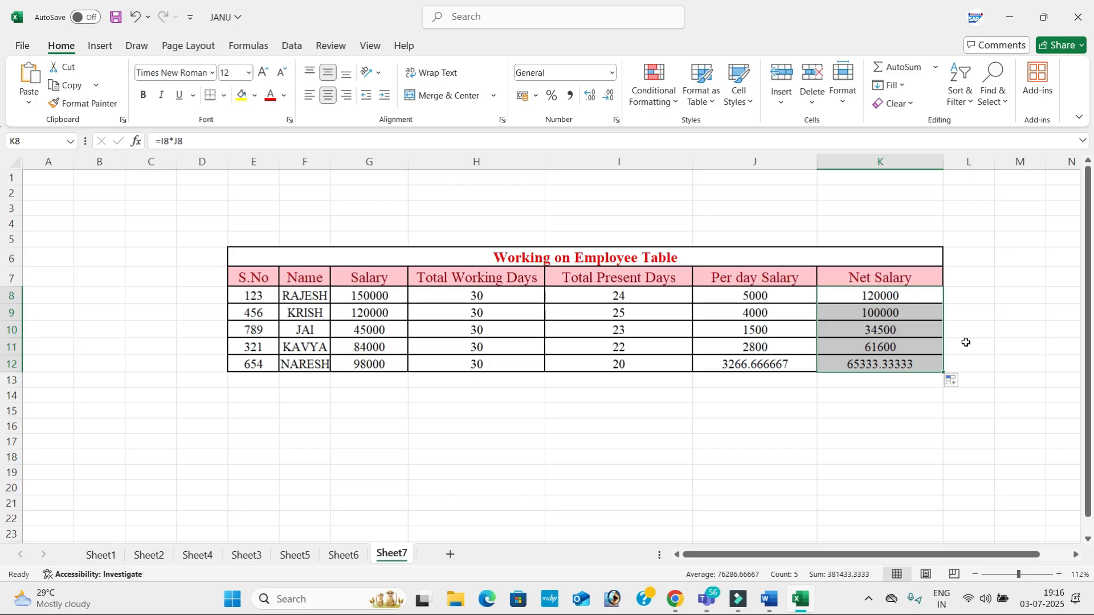
Switch to the Word document and review exercise 12's Working on Hours Employee Salary table and its Total Hours and Net Salary formulas
{"action": "key", "text": "alt+Tab"}
{"action": "scroll", "coordinate": [964, 343], "scroll_direction": "down", "scroll_amount": 5}
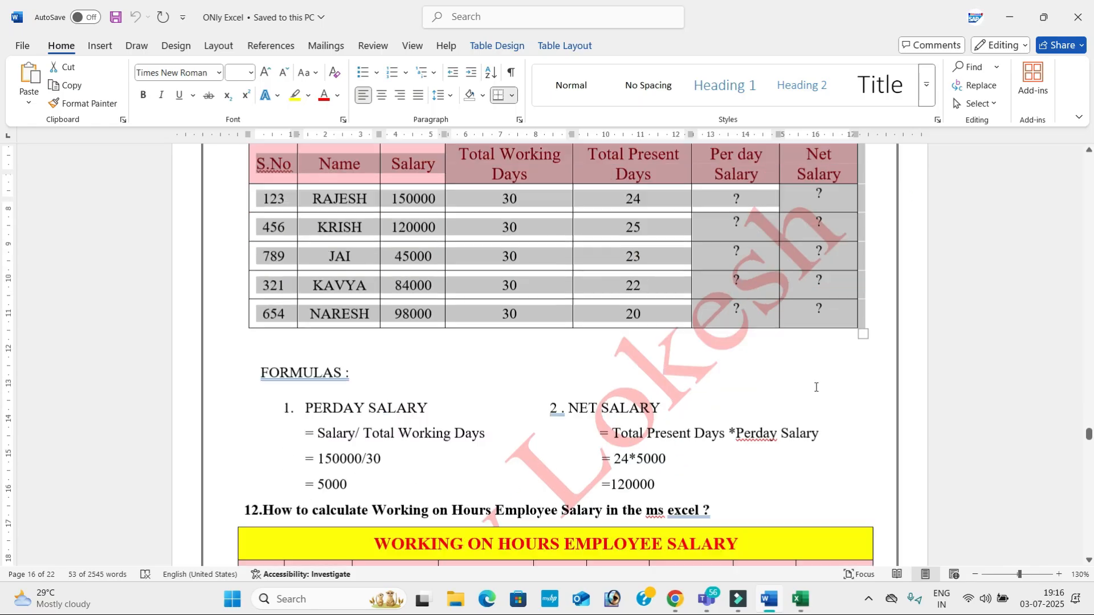
{"action": "scroll", "coordinate": [784, 404], "scroll_direction": "down", "scroll_amount": 3}
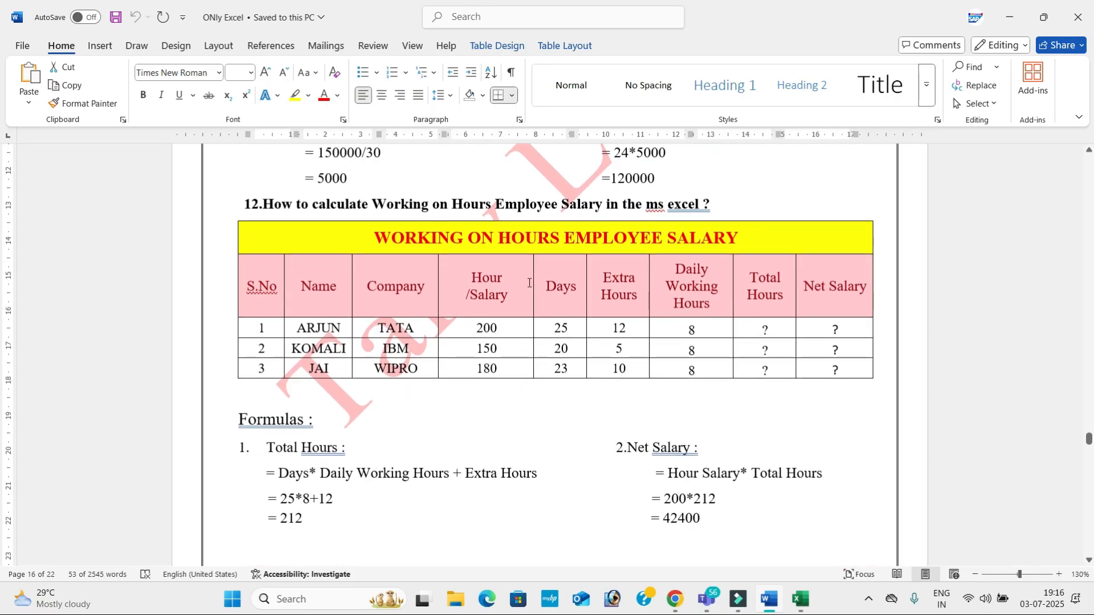
{"action": "left_click", "coordinate": [605, 341]}
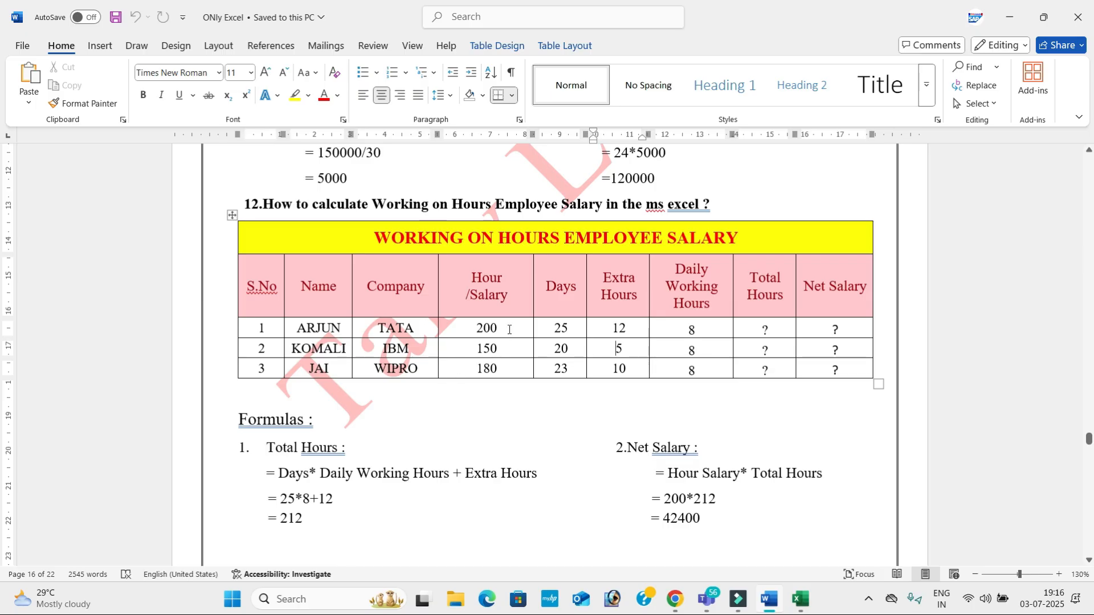
{"action": "left_click", "coordinate": [511, 350]}
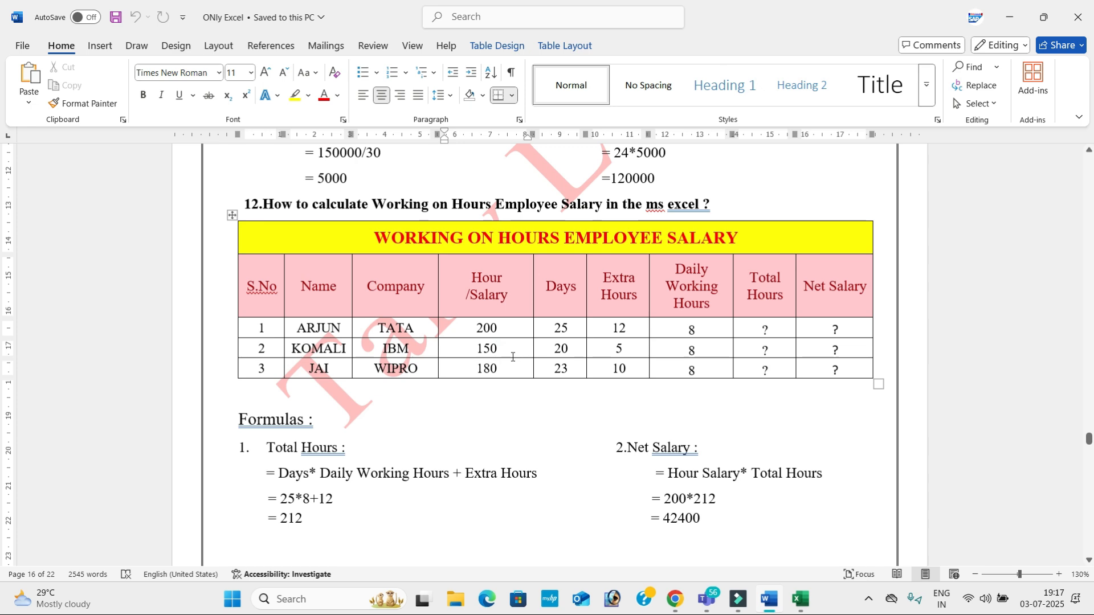
{"action": "left_click", "coordinate": [516, 367]}
{"action": "left_click", "coordinate": [561, 349]}
{"action": "left_click", "coordinate": [564, 369]}
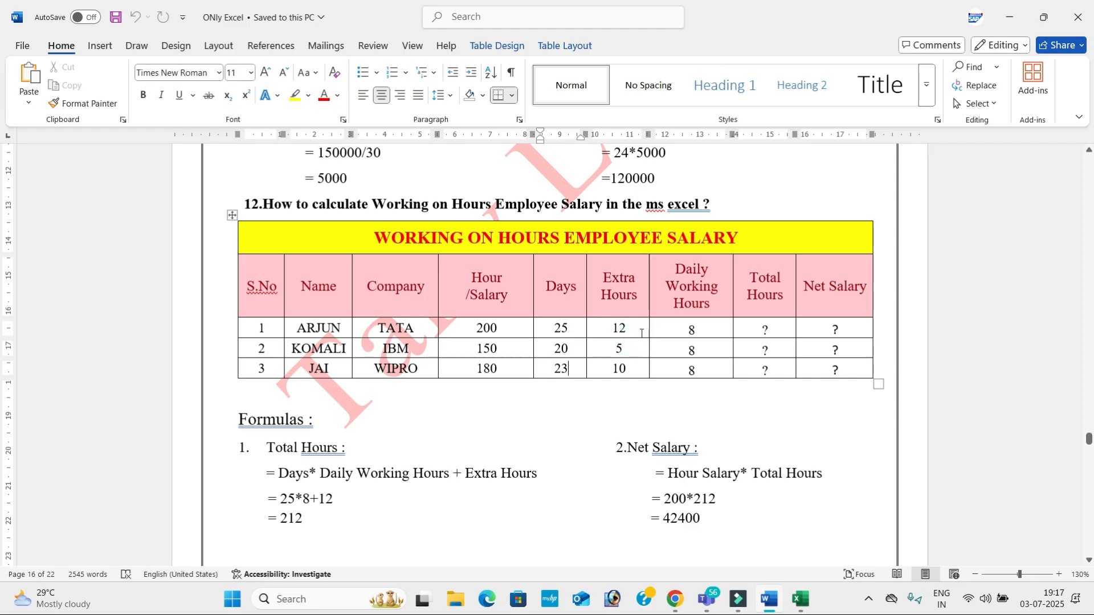
{"action": "left_click", "coordinate": [663, 334]}
Copy the Working on Hours Employee Salary table from Word to D16 of Sheet7 in Excel and clear its Total Hours and Net Salary question marks
{"action": "left_click", "coordinate": [232, 214]}
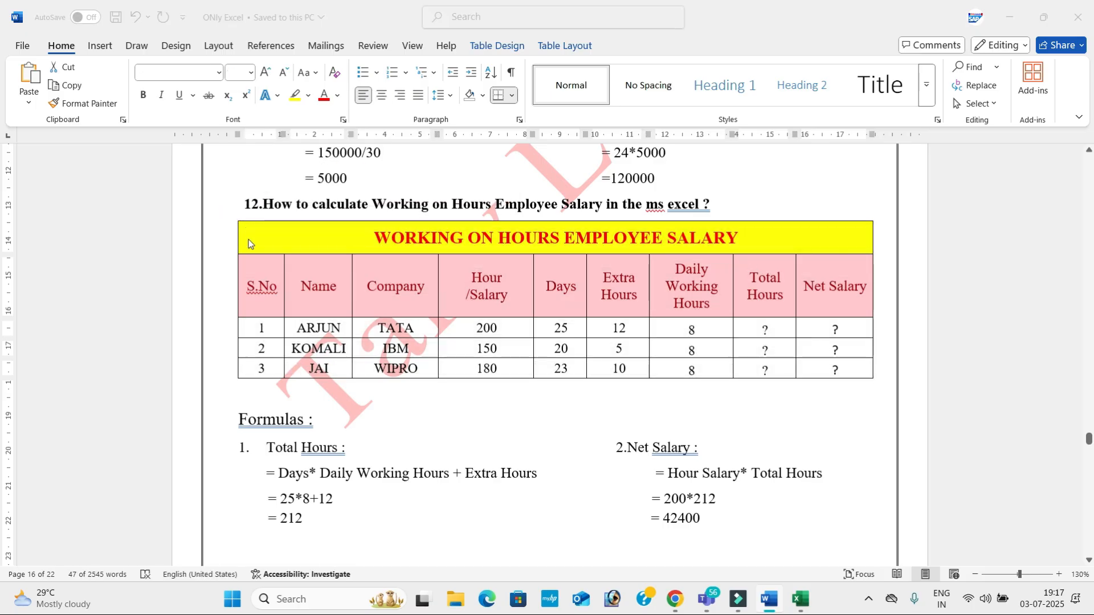
{"action": "key", "text": "alt+Tab"}
{"action": "left_click", "coordinate": [184, 427]}
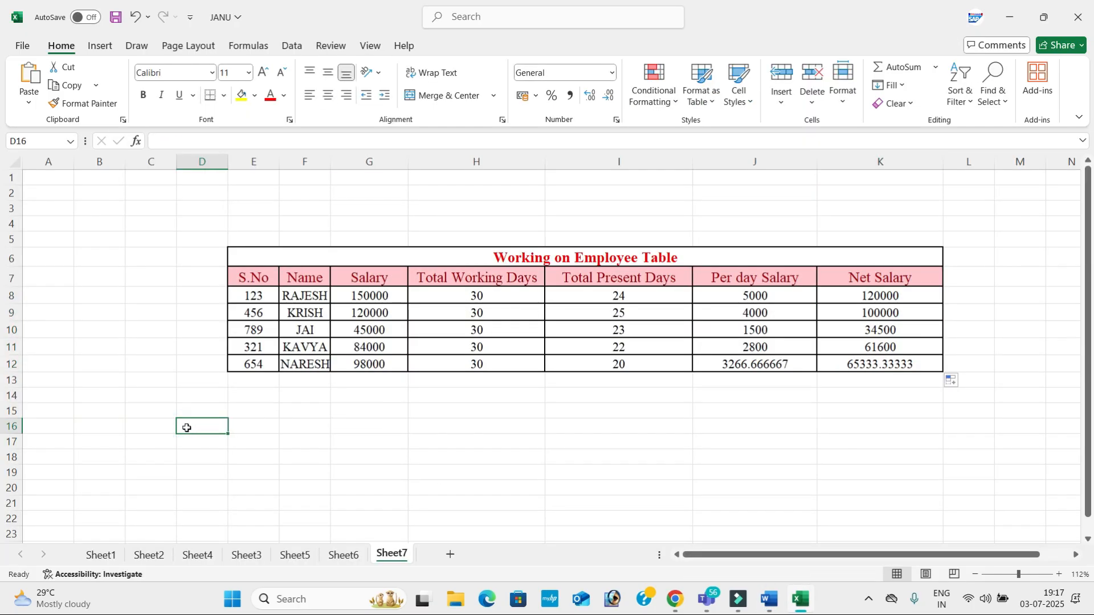
{"action": "key", "text": "ctrl+v"}
{"action": "scroll", "coordinate": [536, 419], "scroll_direction": "down", "scroll_amount": 2}
{"action": "left_click", "coordinate": [536, 419]}
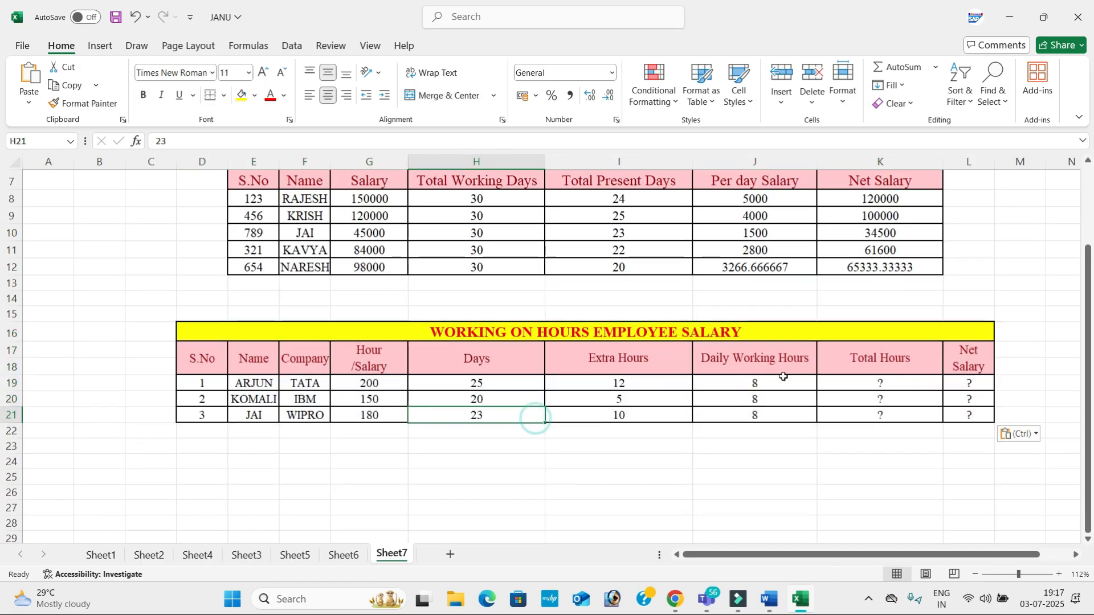
{"action": "left_click_drag", "start_coordinate": [863, 383], "coordinate": [956, 455]}
{"action": "key", "text": "Delete"}
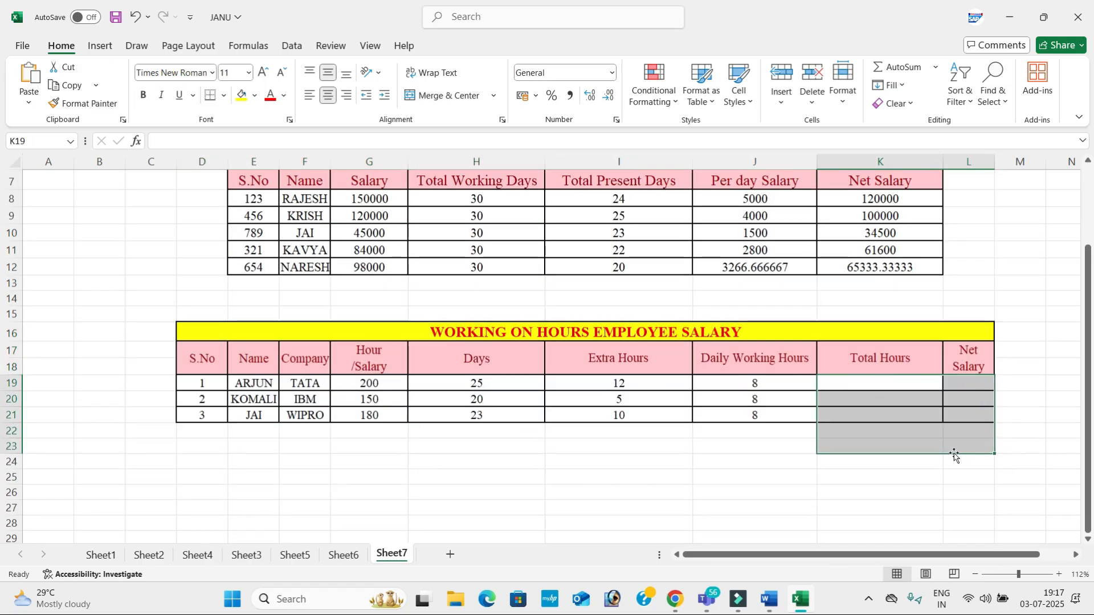
Enter =H19*J19+I19 in K19 to calculate the first employee's total hours
{"action": "left_click", "coordinate": [868, 392]}
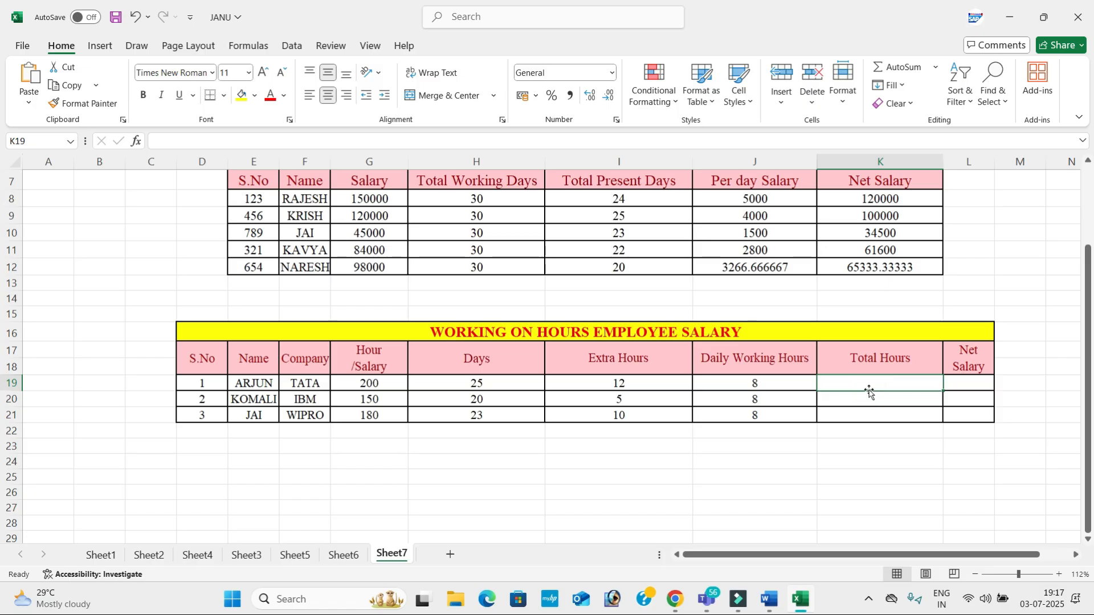
{"action": "type", "text": "="}
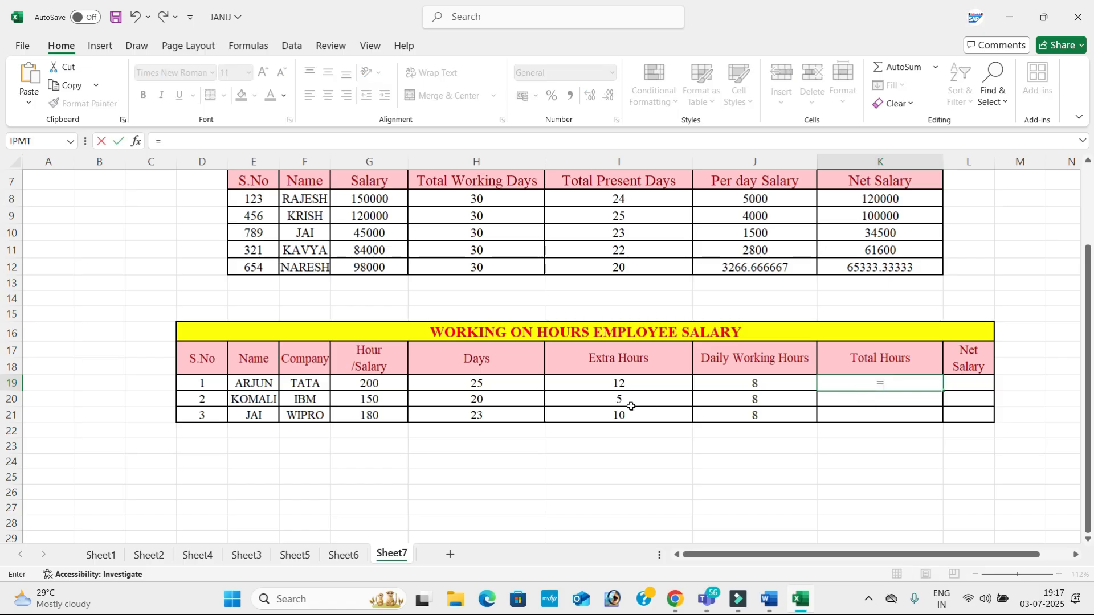
{"action": "left_click", "coordinate": [519, 387]}
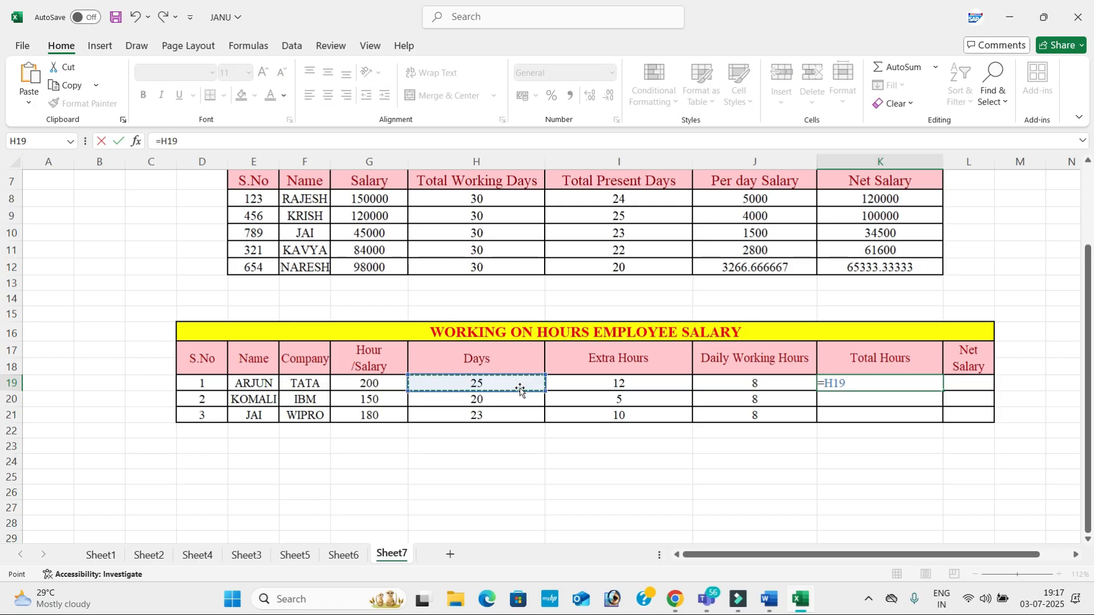
{"action": "type", "text": "*"}
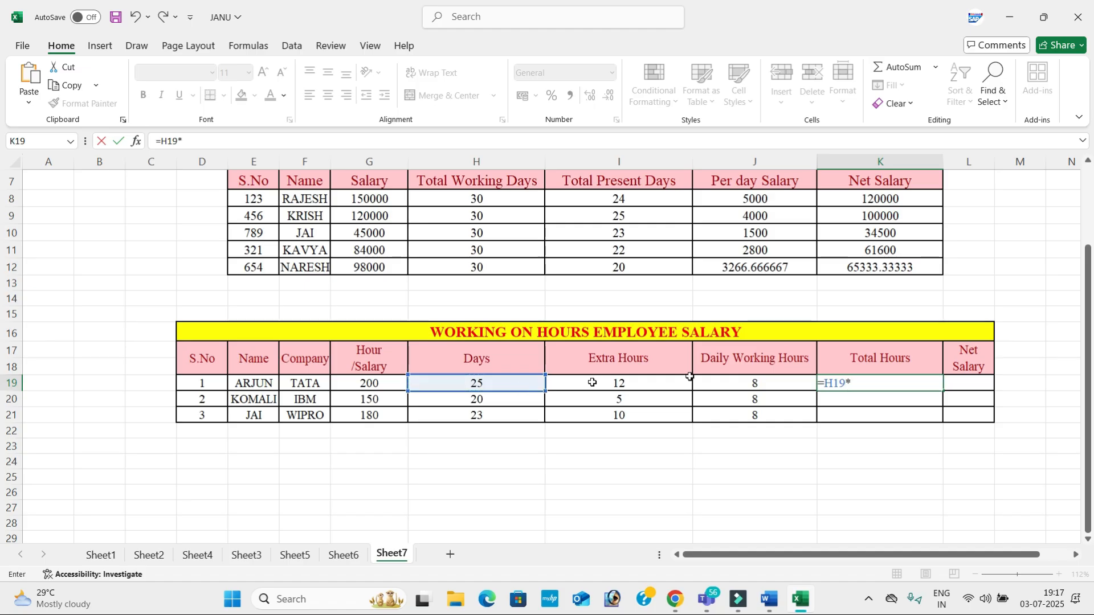
{"action": "left_click", "coordinate": [759, 382]}
{"action": "type", "text": "+"}
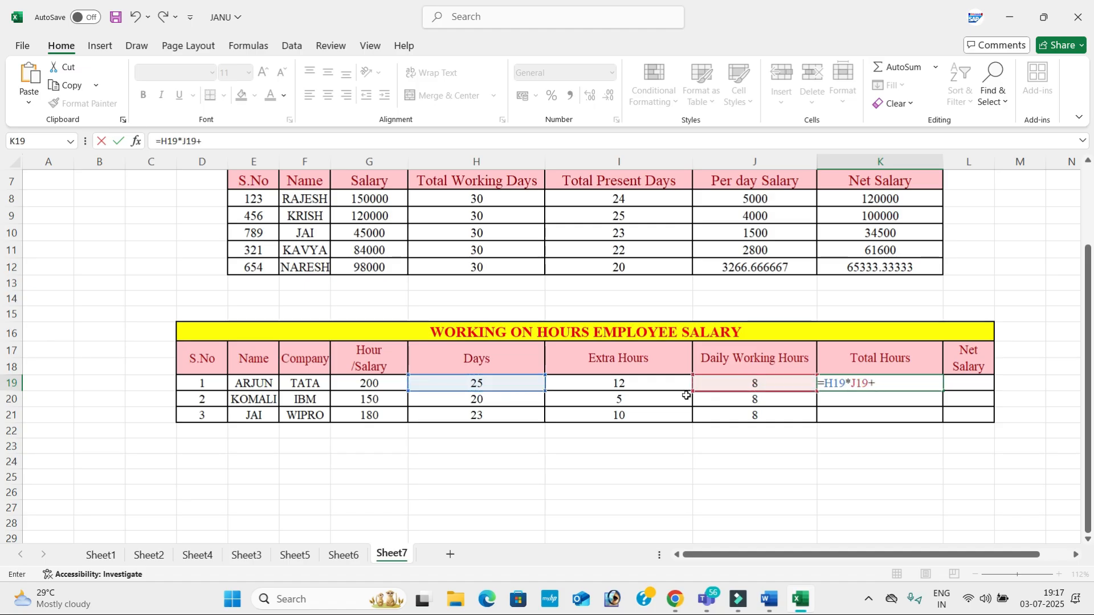
{"action": "left_click", "coordinate": [662, 386]}
{"action": "key", "text": "Return"}
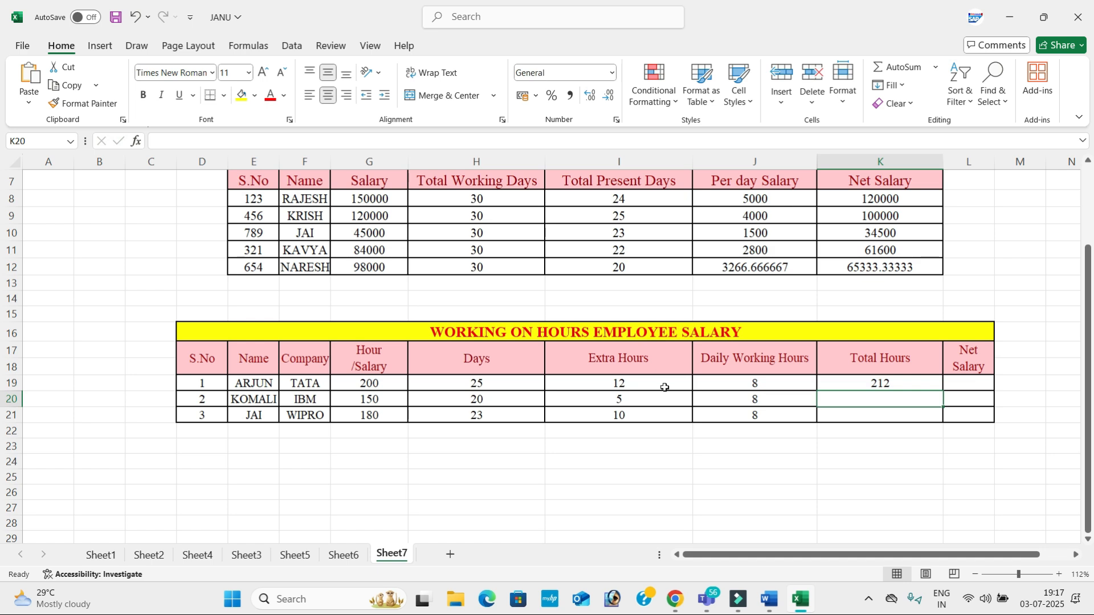
Check the Total Hours formula in the Word document, return to Excel and fill the formula from K19 down to K21
{"action": "key", "text": "alt+Tab"}
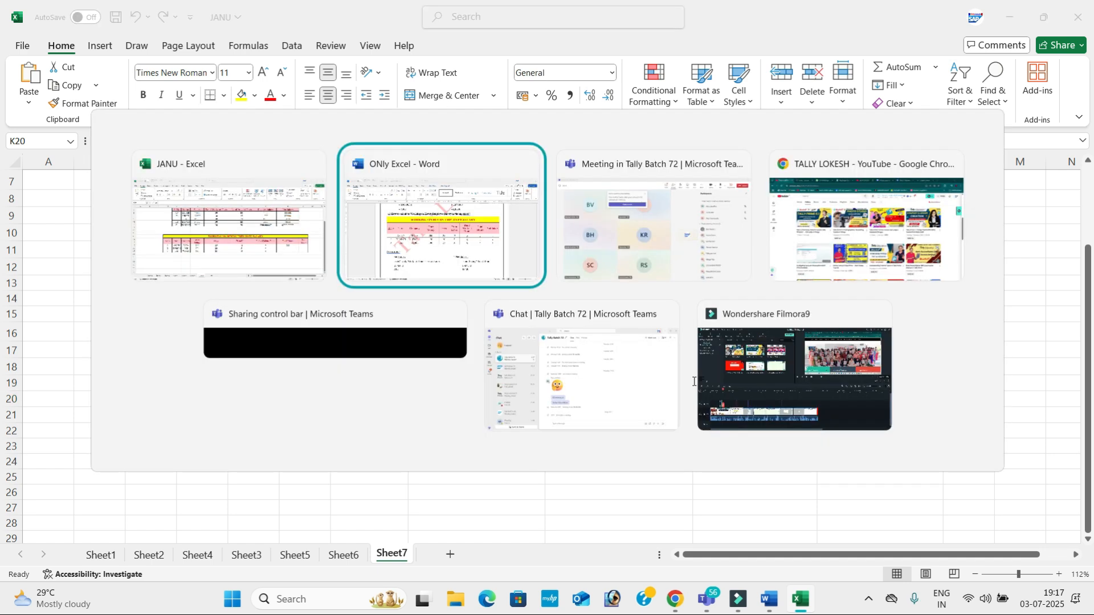
{"action": "scroll", "coordinate": [699, 406], "scroll_direction": "down", "scroll_amount": 2}
{"action": "left_click", "coordinate": [369, 392]}
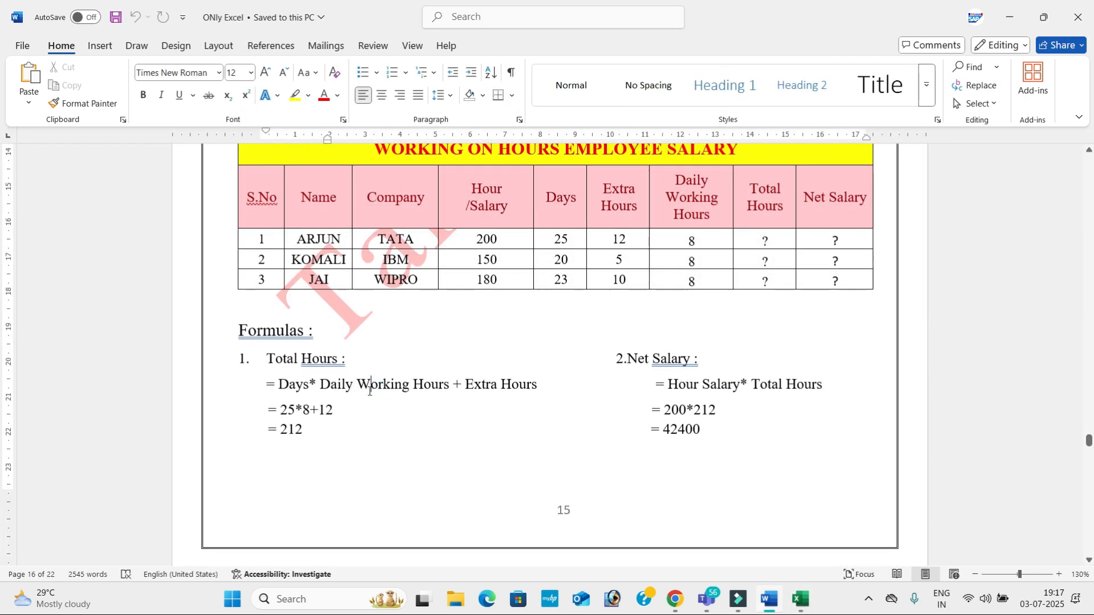
{"action": "key", "text": "alt+Tab"}
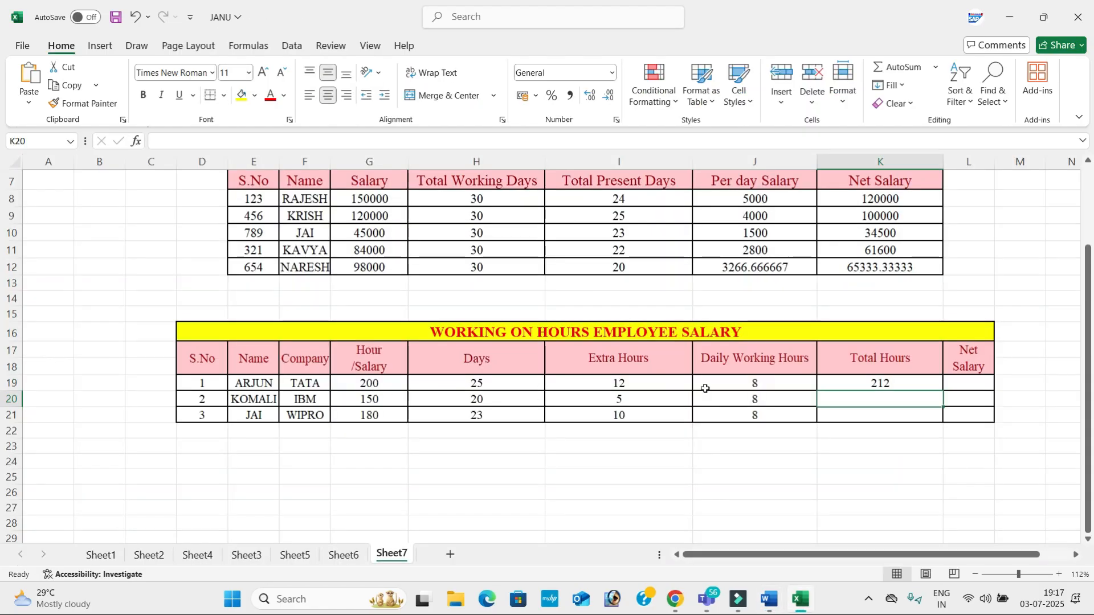
{"action": "left_click", "coordinate": [899, 386]}
{"action": "left_click_drag", "start_coordinate": [946, 393], "coordinate": [941, 417]}
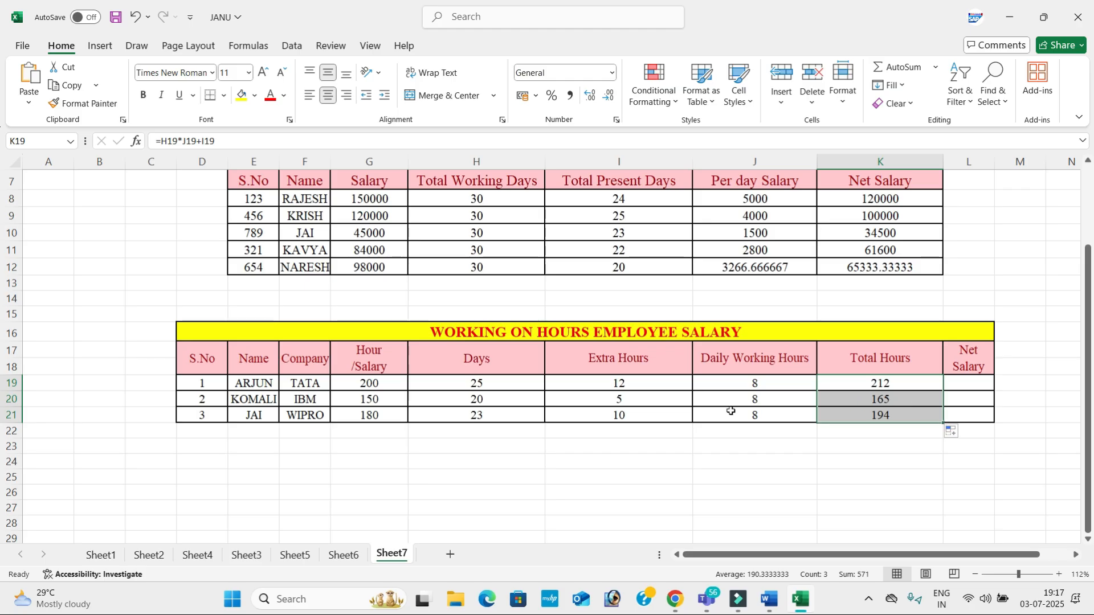
Widen column L so the Net Salary heading of the hours table fits on one line
{"action": "left_click", "coordinate": [485, 390]}
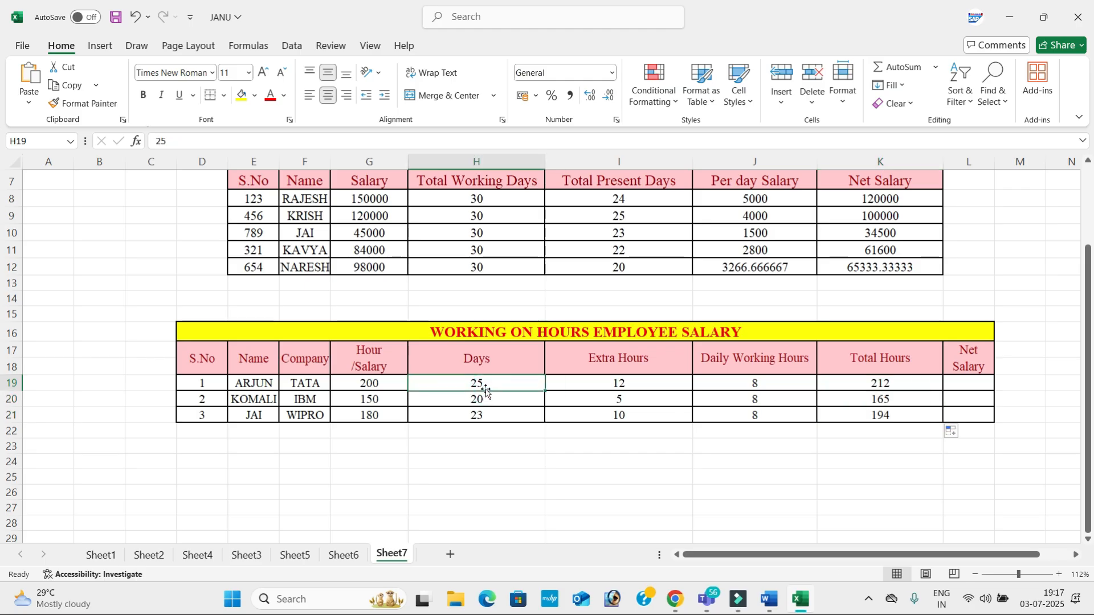
{"action": "left_click", "coordinate": [645, 388]}
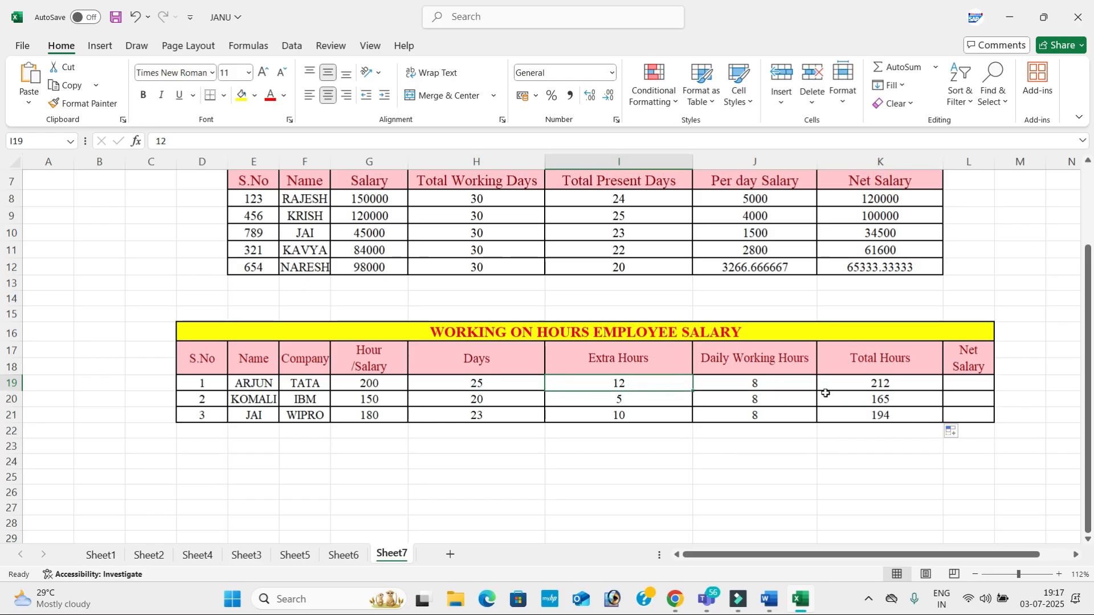
{"action": "left_click", "coordinate": [882, 386]}
{"action": "left_click_drag", "start_coordinate": [996, 163], "coordinate": [1021, 193]}
Calculate the net salaries in the hours table by entering =K19*G19 in L19 and filling the formula down to L21
{"action": "left_click", "coordinate": [974, 380]}
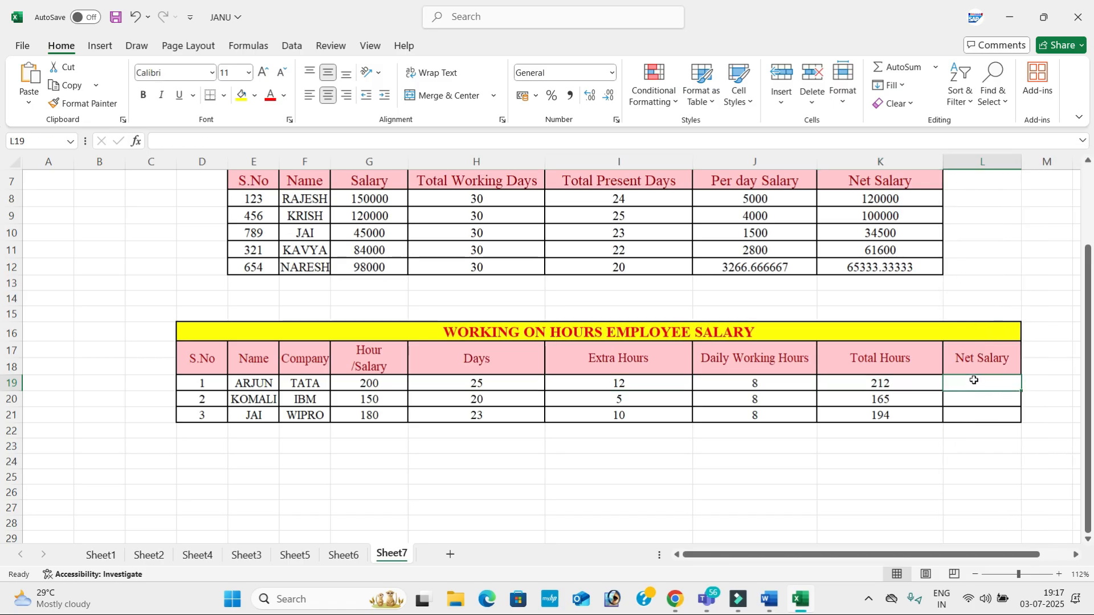
{"action": "double_click", "coordinate": [973, 381]}
{"action": "type", "text": "="}
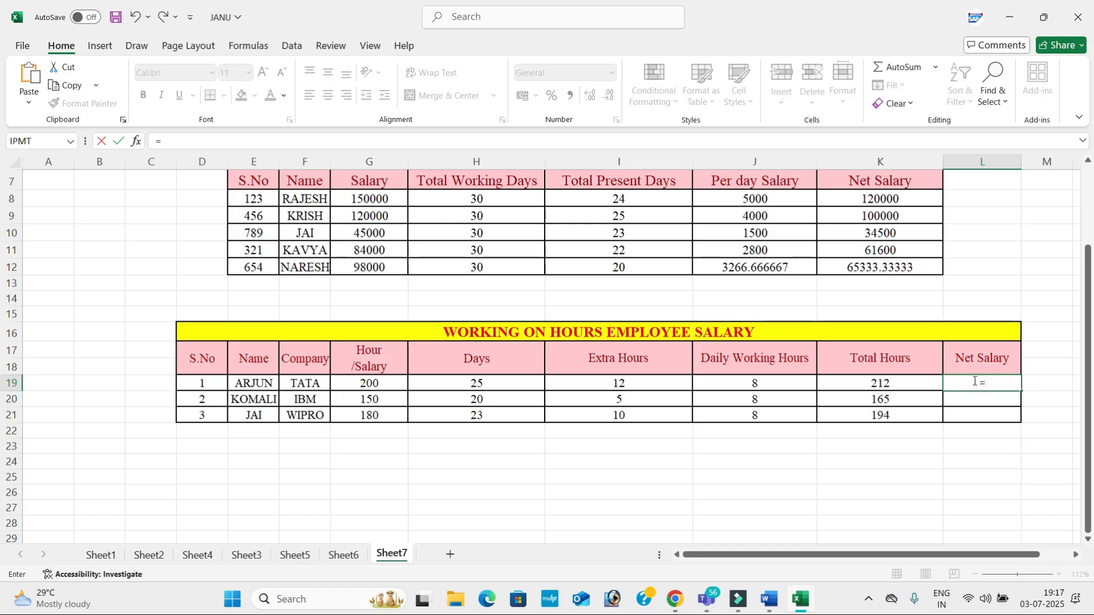
{"action": "left_click", "coordinate": [883, 384]}
{"action": "type", "text": "*"}
{"action": "left_click", "coordinate": [350, 383]}
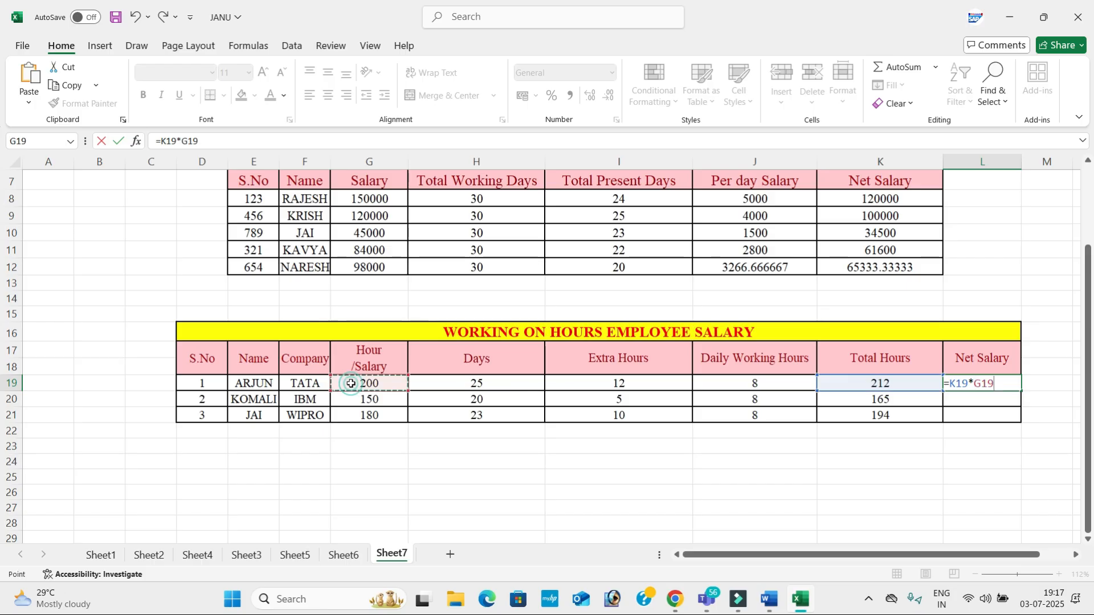
{"action": "key", "text": "Return"}
{"action": "left_click", "coordinate": [1009, 385]}
{"action": "left_click_drag", "start_coordinate": [1023, 393], "coordinate": [1018, 417]}
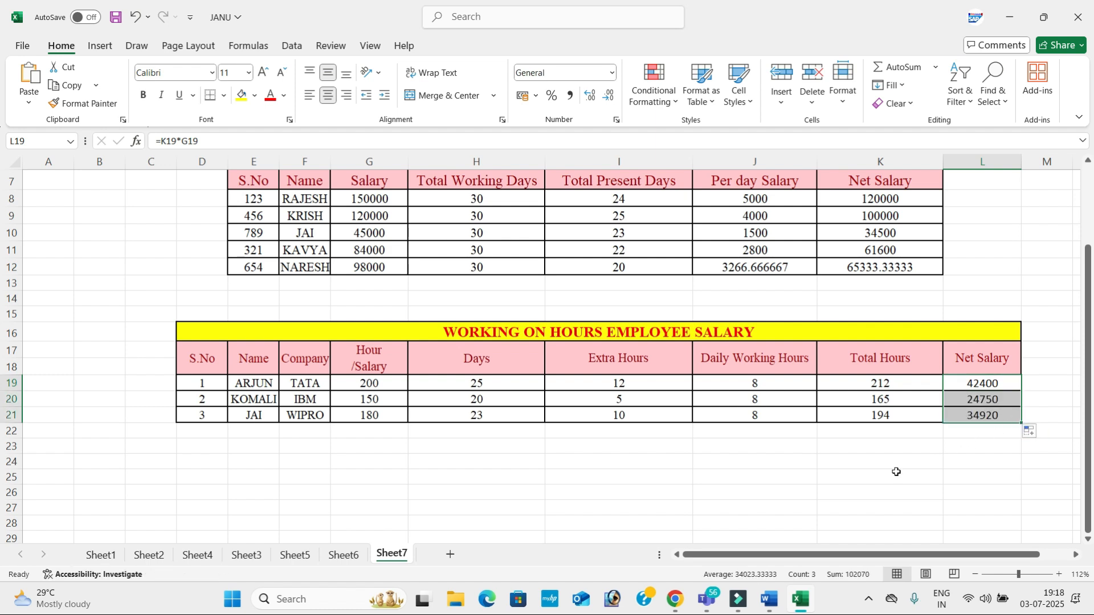
{"action": "left_click", "coordinate": [849, 481]}
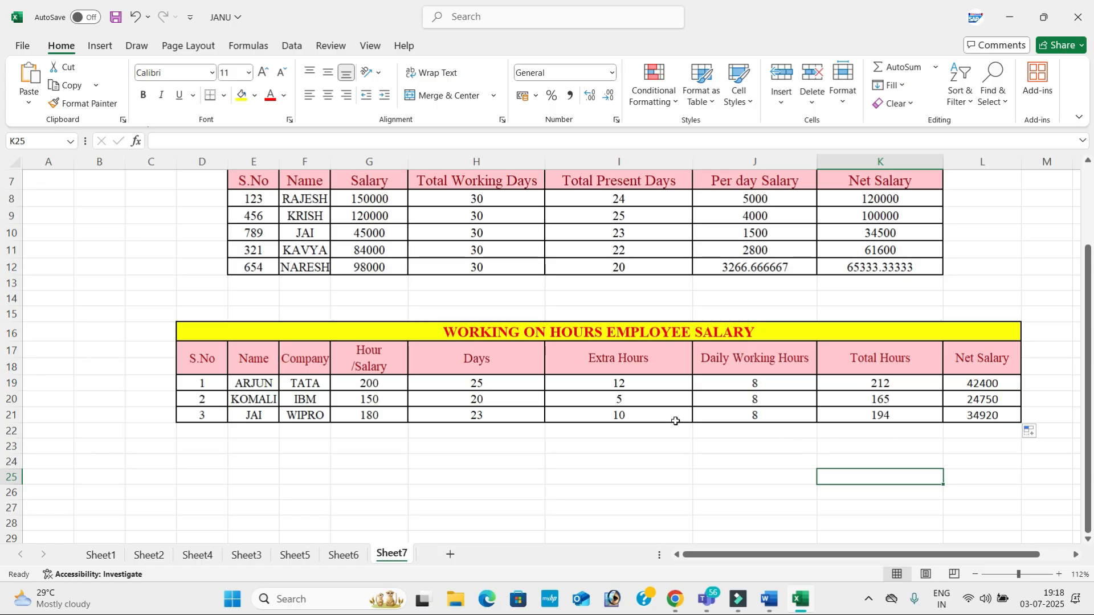
Switch to the Word document and copy the whole Partnership table of question 13
{"action": "key", "text": "alt+Tab"}
{"action": "scroll", "coordinate": [457, 424], "scroll_direction": "down", "scroll_amount": 9}
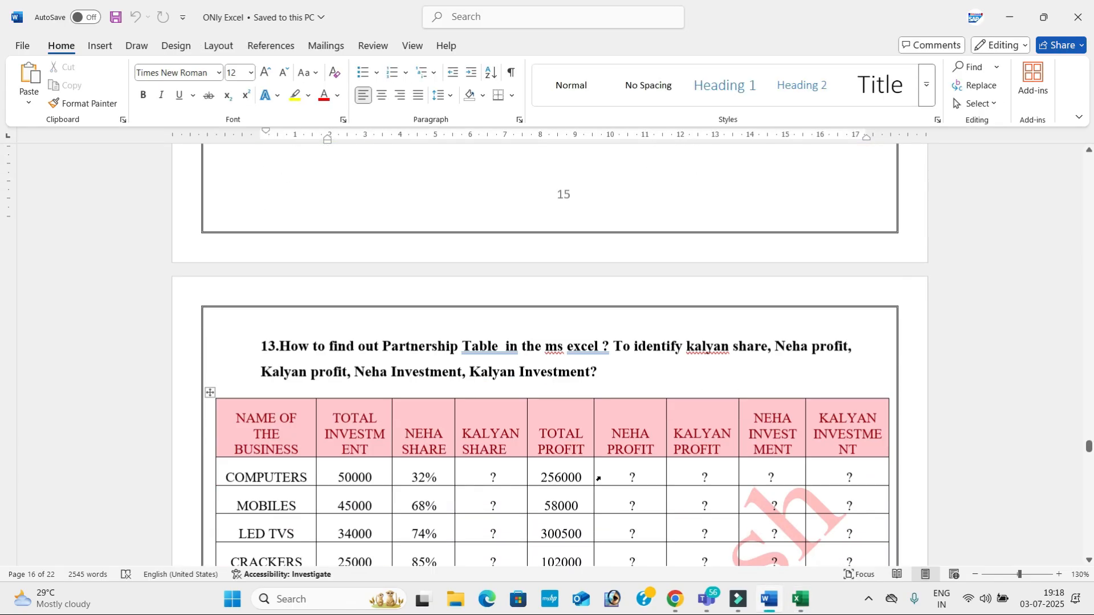
{"action": "left_click", "coordinate": [455, 420]}
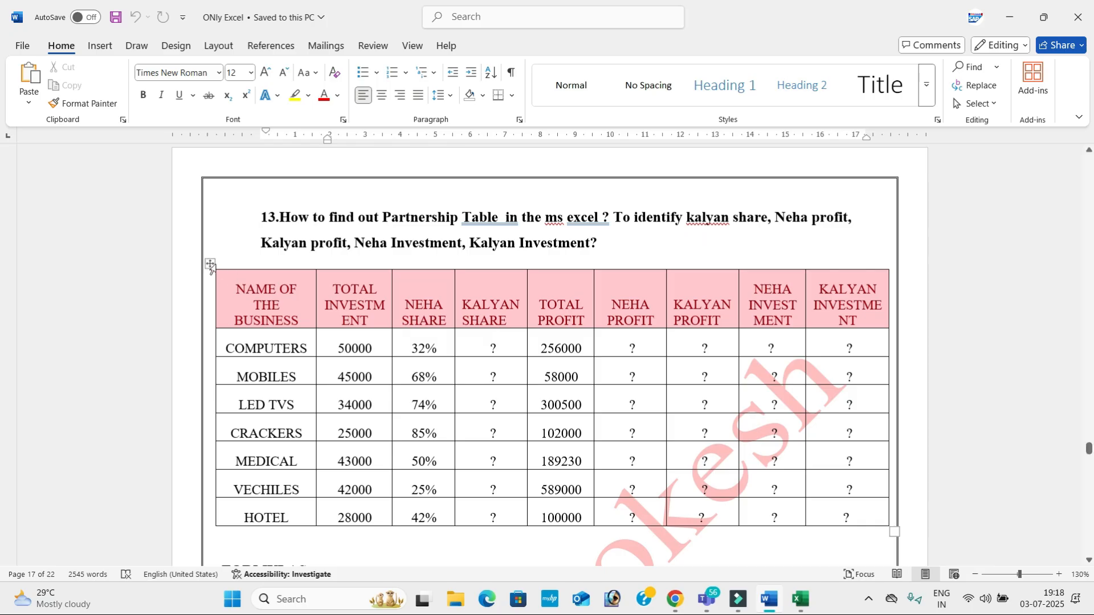
{"action": "left_click", "coordinate": [210, 264]}
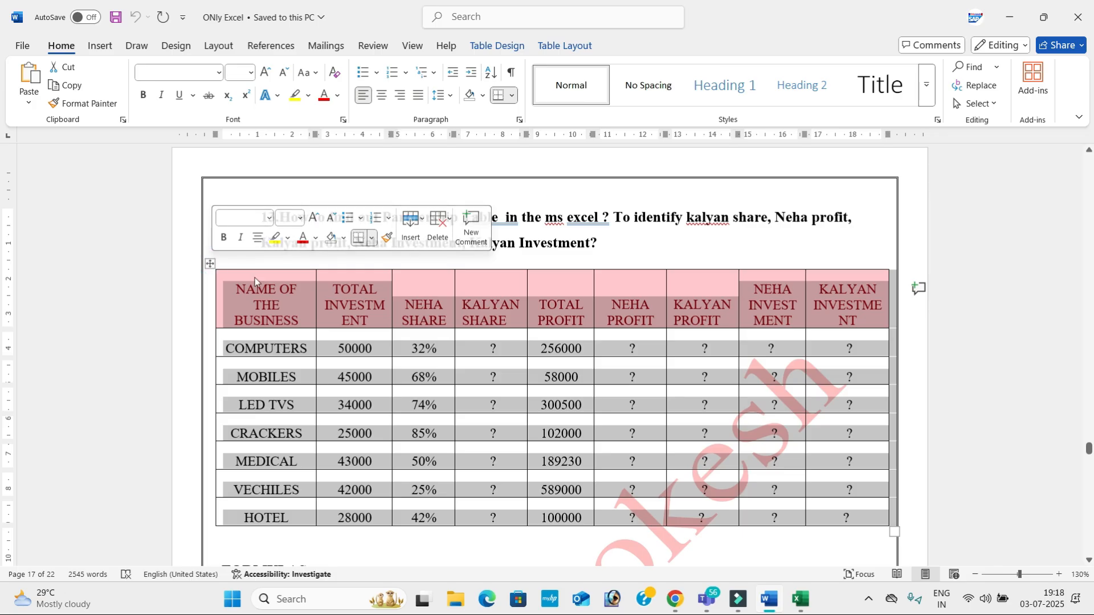
Paste the Partnership table at D6 of a new worksheet in the Excel workbook and widen column D to fit the business names
{"action": "key", "text": "alt+Tab"}
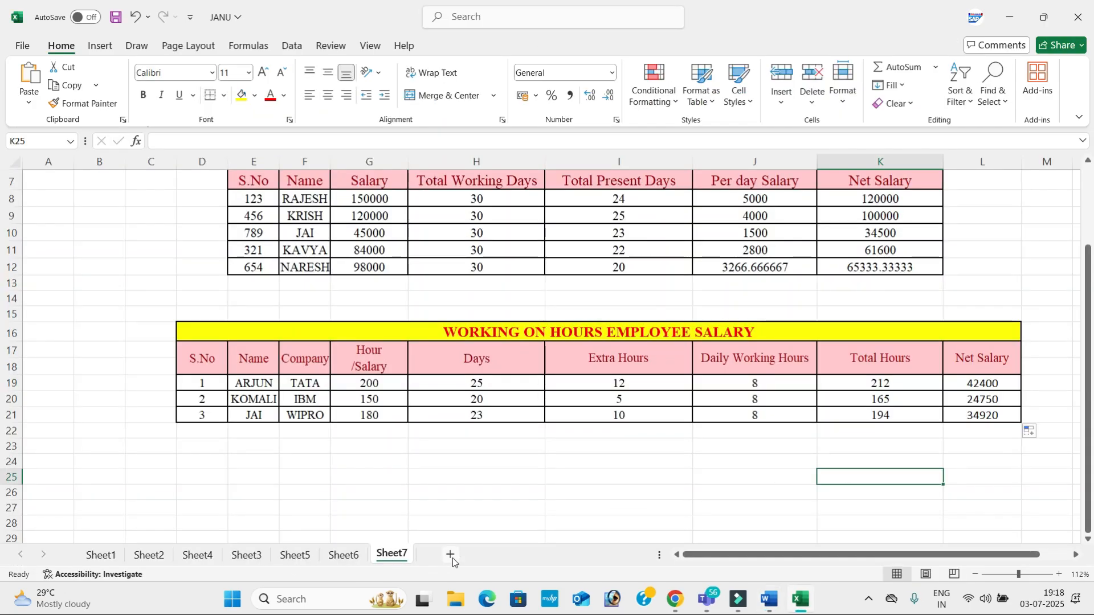
{"action": "left_click", "coordinate": [453, 560]}
{"action": "left_click", "coordinate": [200, 242]}
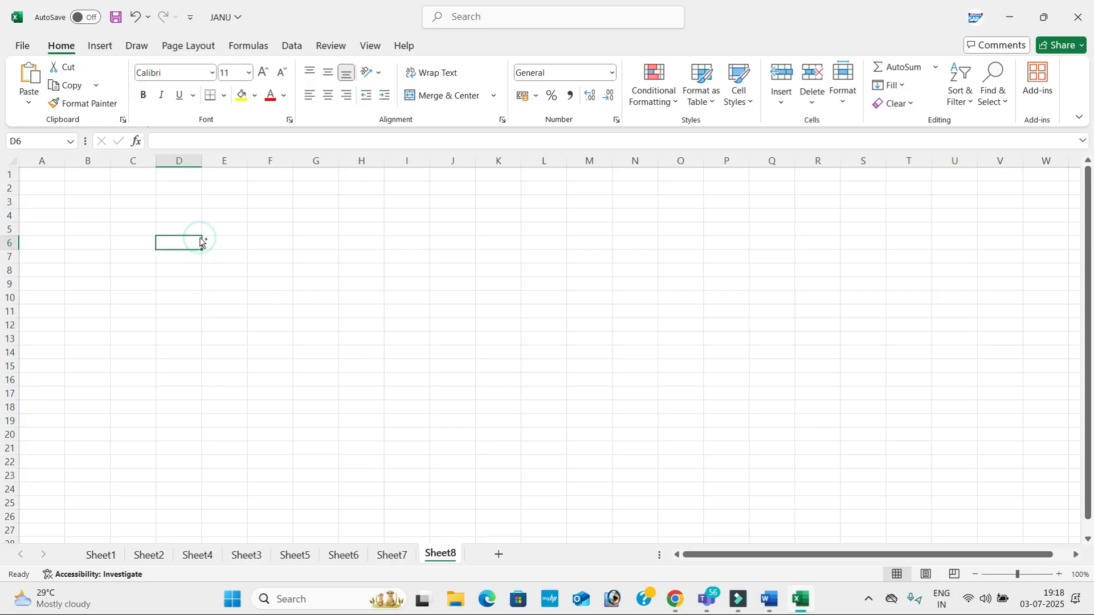
{"action": "key", "text": "ctrl+v"}
{"action": "left_click_drag", "start_coordinate": [203, 161], "coordinate": [278, 196]}
Clear the question mark placeholders from the share cells G7:G13 and from the profit and investment cells I8:L15
{"action": "left_click", "coordinate": [518, 337]}
{"action": "left_click_drag", "start_coordinate": [389, 299], "coordinate": [399, 387]}
{"action": "key", "text": "Delete"}
{"action": "left_click", "coordinate": [645, 436]}
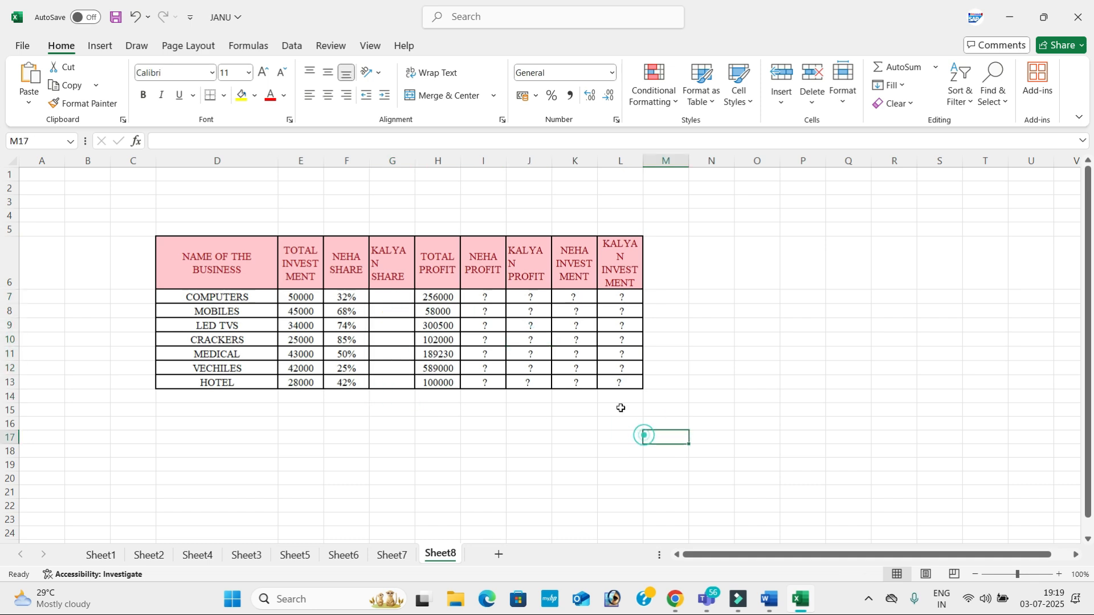
{"action": "left_click_drag", "start_coordinate": [485, 311], "coordinate": [632, 410]}
{"action": "key", "text": "Delete"}
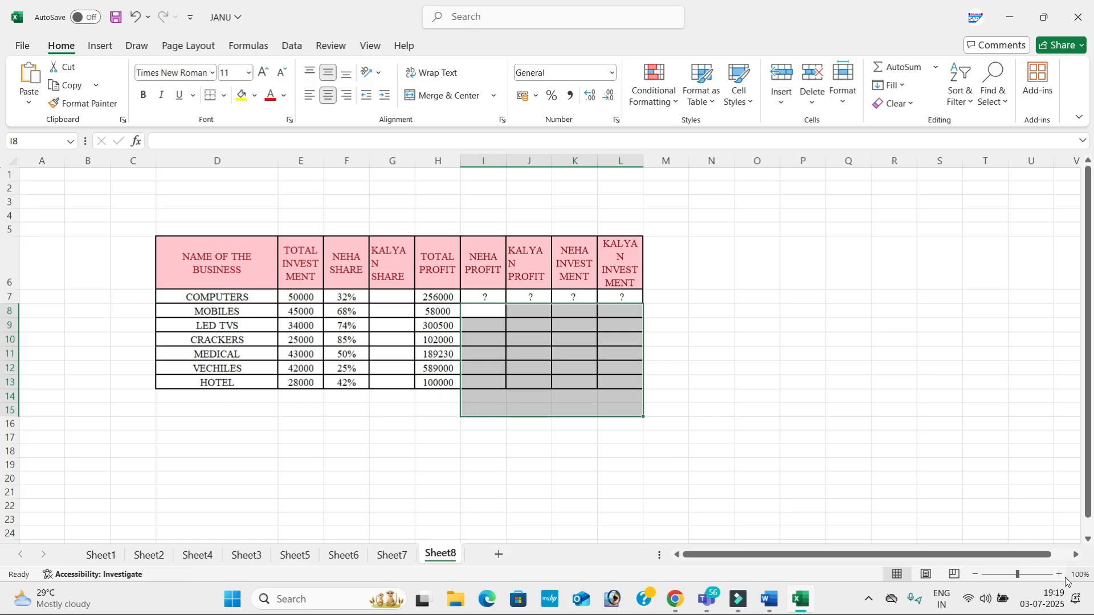
Widen column G of the Partnership table so the second partner's share heading no longer breaks mid-word
{"action": "left_click", "coordinate": [1059, 574]}
{"action": "left_click", "coordinate": [1059, 574]}
{"action": "left_click", "coordinate": [558, 399]}
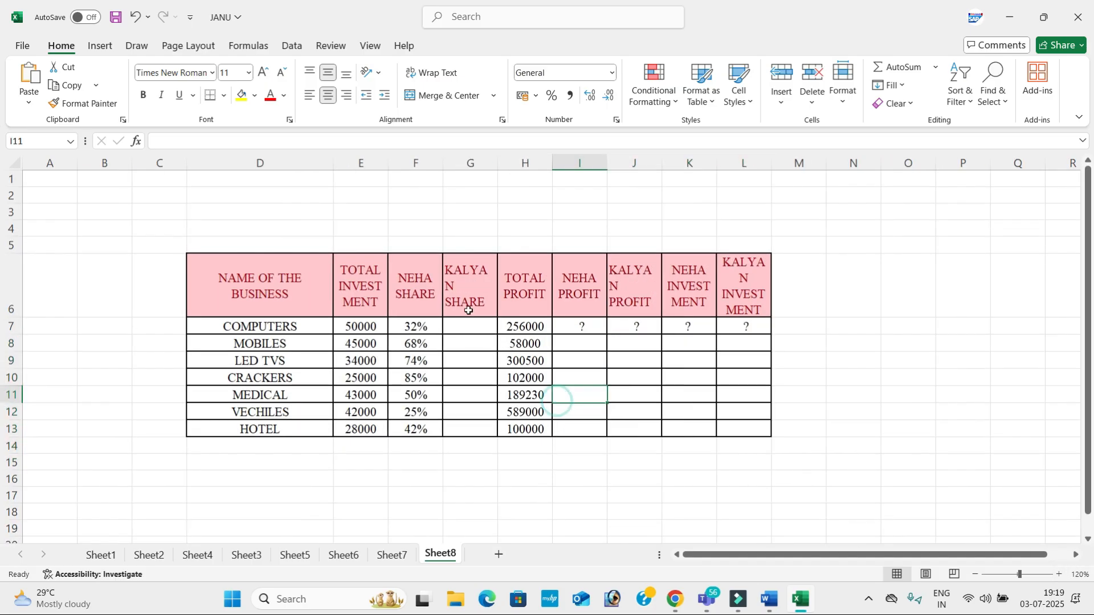
{"action": "left_click", "coordinate": [500, 174]}
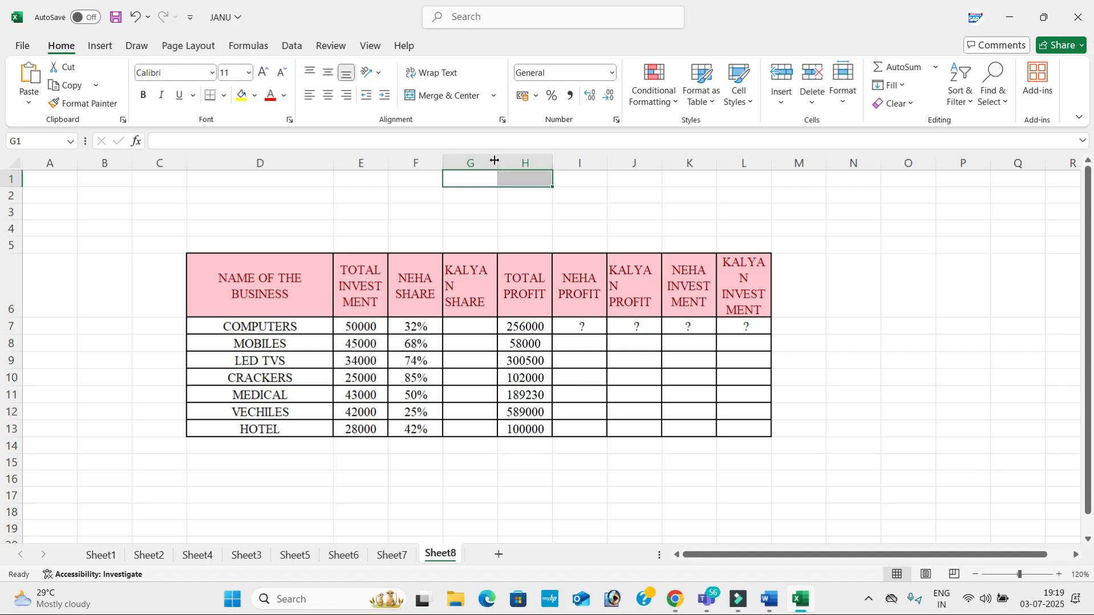
{"action": "left_click_drag", "start_coordinate": [495, 162], "coordinate": [534, 163]}
Check the partner share formula in the Word document, return to Excel and enter =100%-F7 in G7
{"action": "left_click", "coordinate": [513, 326]}
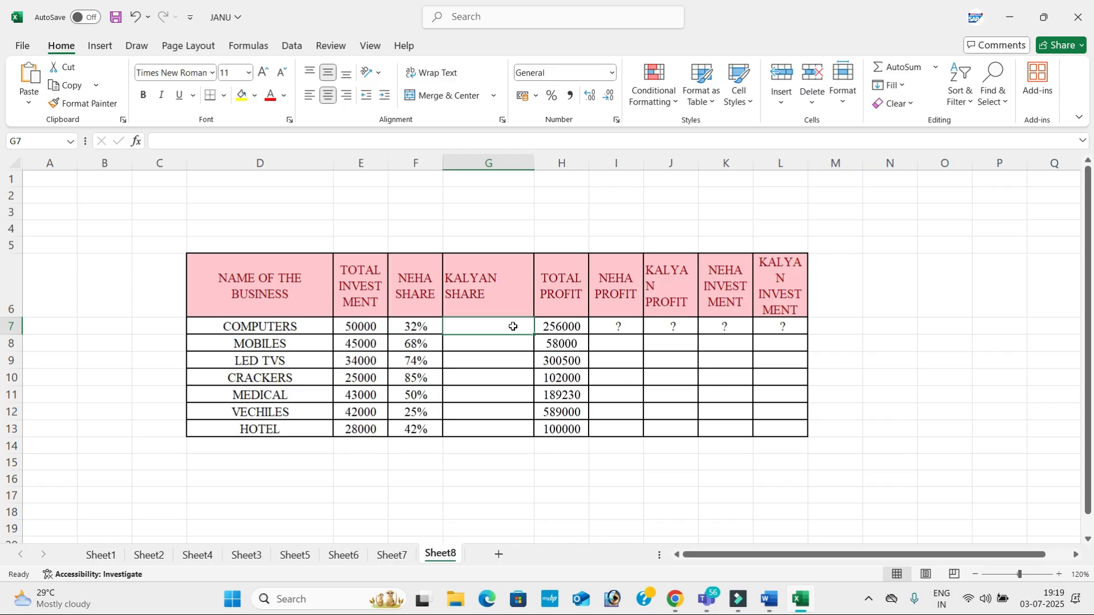
{"action": "key", "text": "alt+Tab"}
{"action": "scroll", "coordinate": [508, 296], "scroll_direction": "down", "scroll_amount": 6}
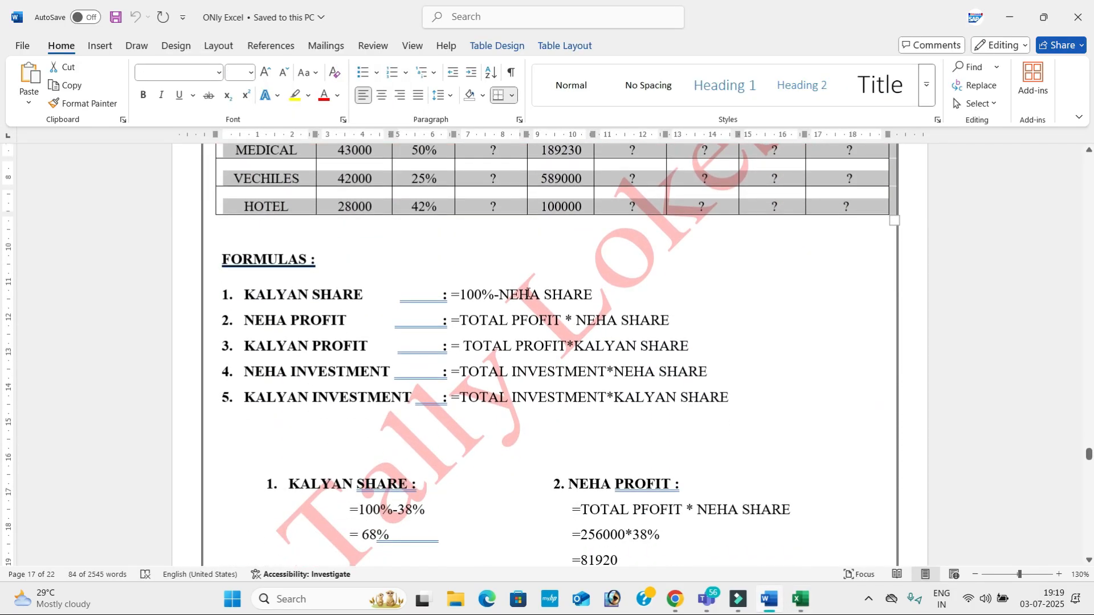
{"action": "key", "text": "alt+Tab"}
{"action": "left_click", "coordinate": [497, 327]}
{"action": "type", "text": "=100%-"}
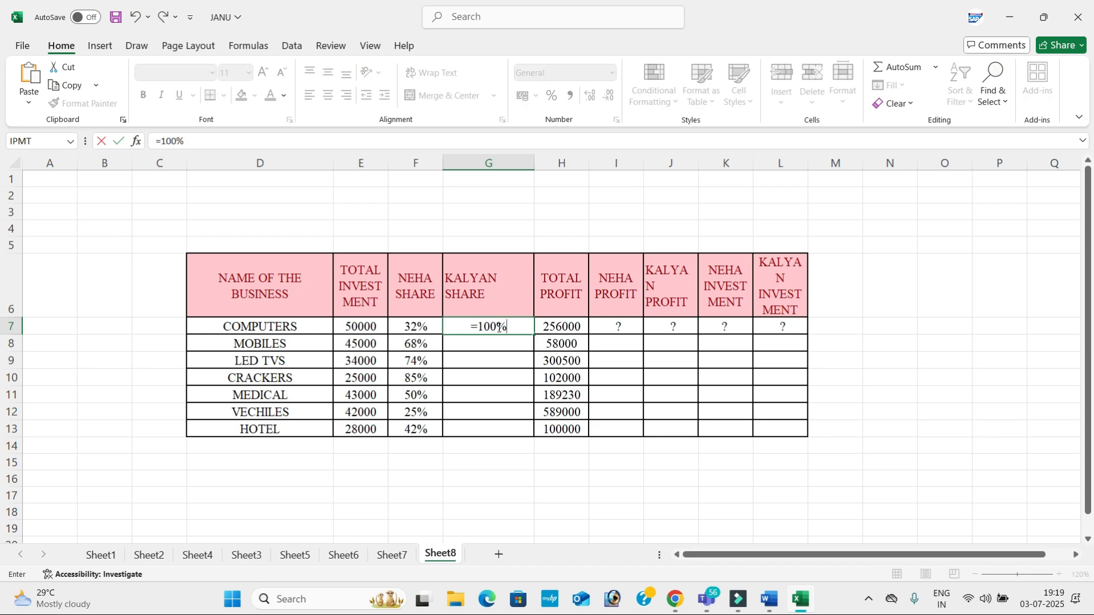
{"action": "left_click", "coordinate": [394, 323]}
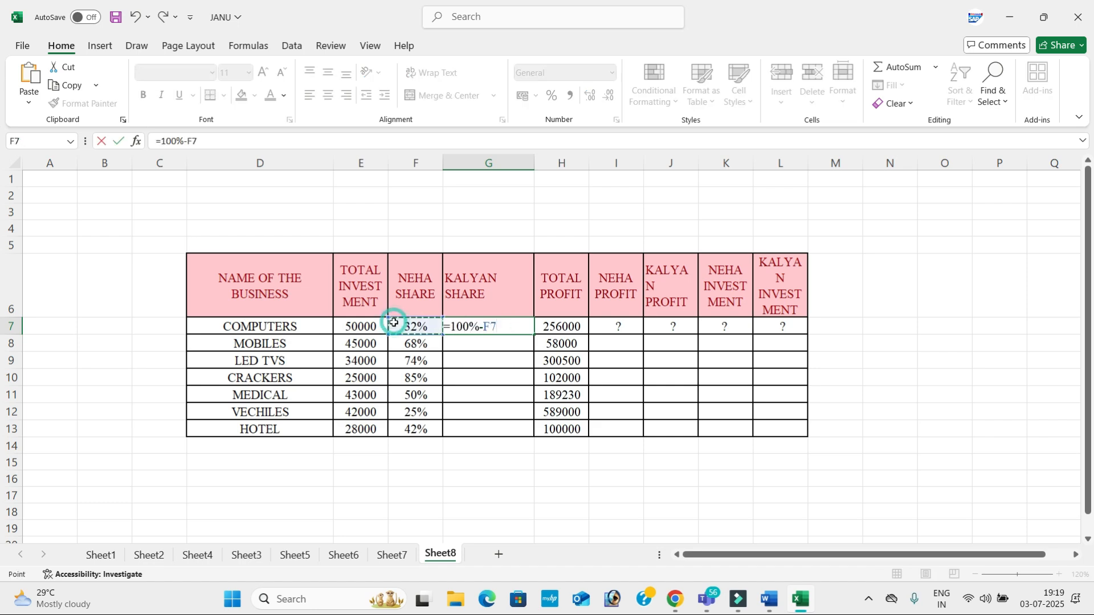
Complete the formula =100%-F7 in G7 and fill it down through G13
{"action": "key", "text": "Return"}
{"action": "left_click", "coordinate": [512, 326]}
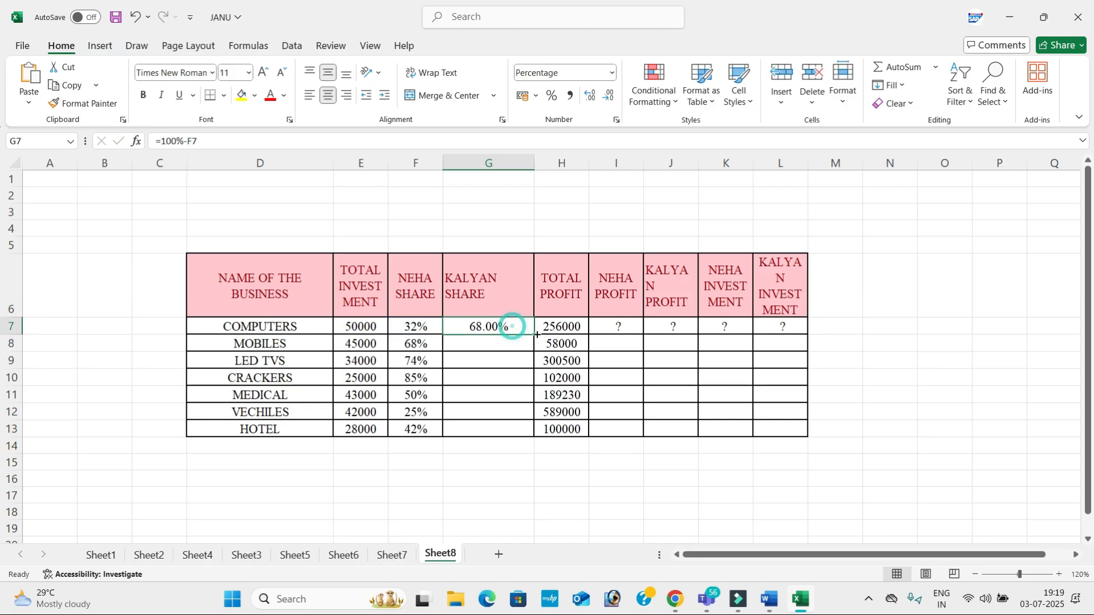
{"action": "left_click_drag", "start_coordinate": [534, 334], "coordinate": [536, 434]}
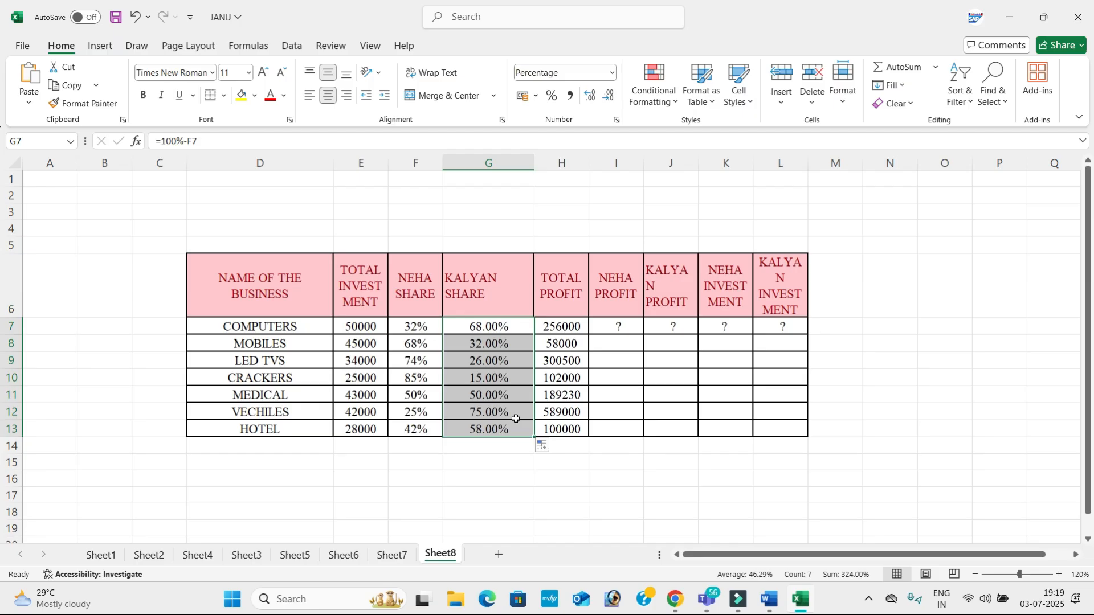
{"action": "left_click", "coordinate": [597, 378]}
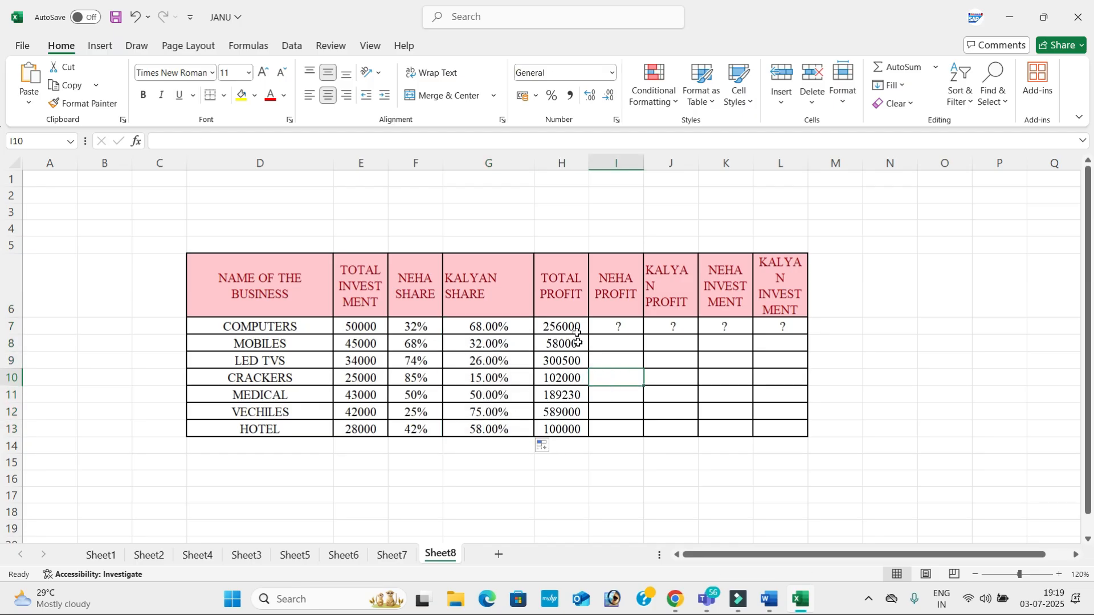
{"action": "left_click_drag", "start_coordinate": [564, 322], "coordinate": [561, 430]}
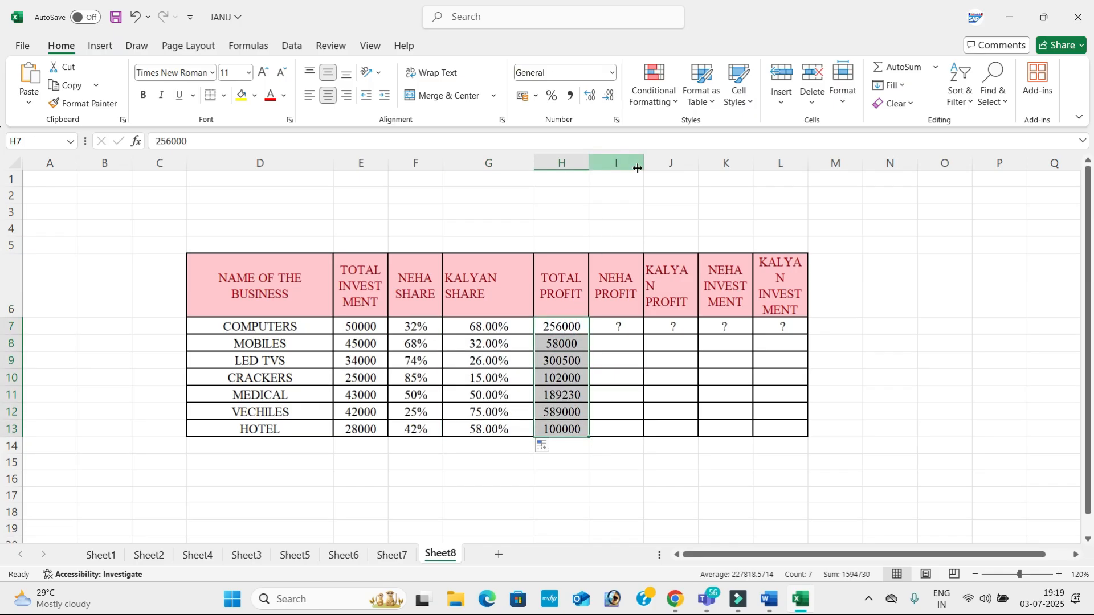
Widen column I and clear the question mark placeholders from I7:L7
{"action": "left_click_drag", "start_coordinate": [642, 167], "coordinate": [685, 203]}
{"action": "left_click_drag", "start_coordinate": [647, 324], "coordinate": [863, 335]}
{"action": "key", "text": "Delete"}
Enter =H7*F7 in I7 to calculate the first partner's profit and fill it down through I13
{"action": "left_click", "coordinate": [651, 323]}
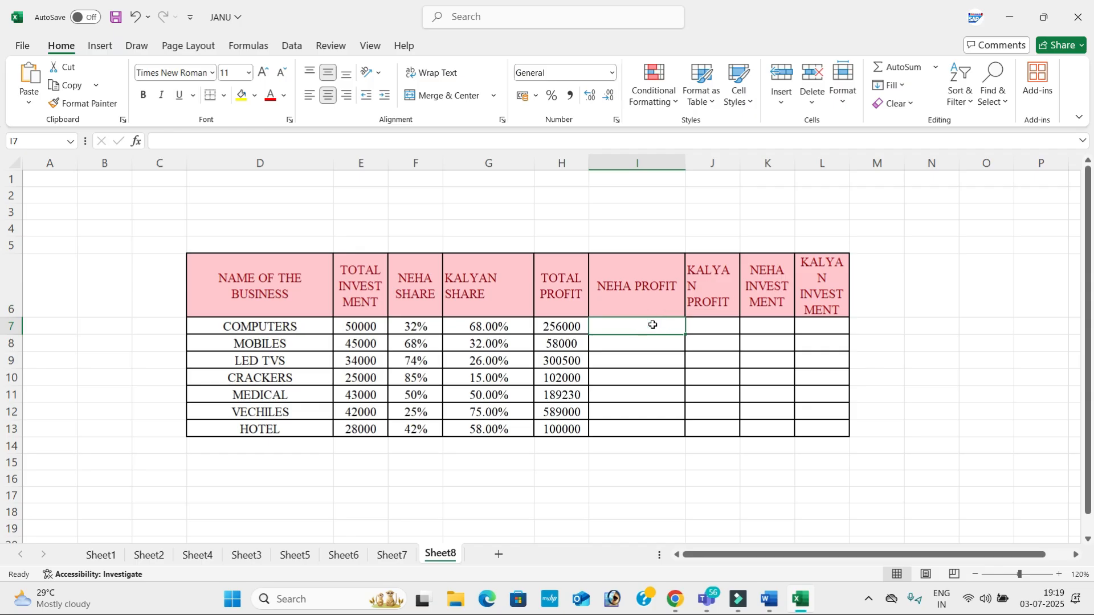
{"action": "type", "text": "="}
{"action": "left_click", "coordinate": [564, 324]}
{"action": "type", "text": "*"}
{"action": "left_click", "coordinate": [428, 325]}
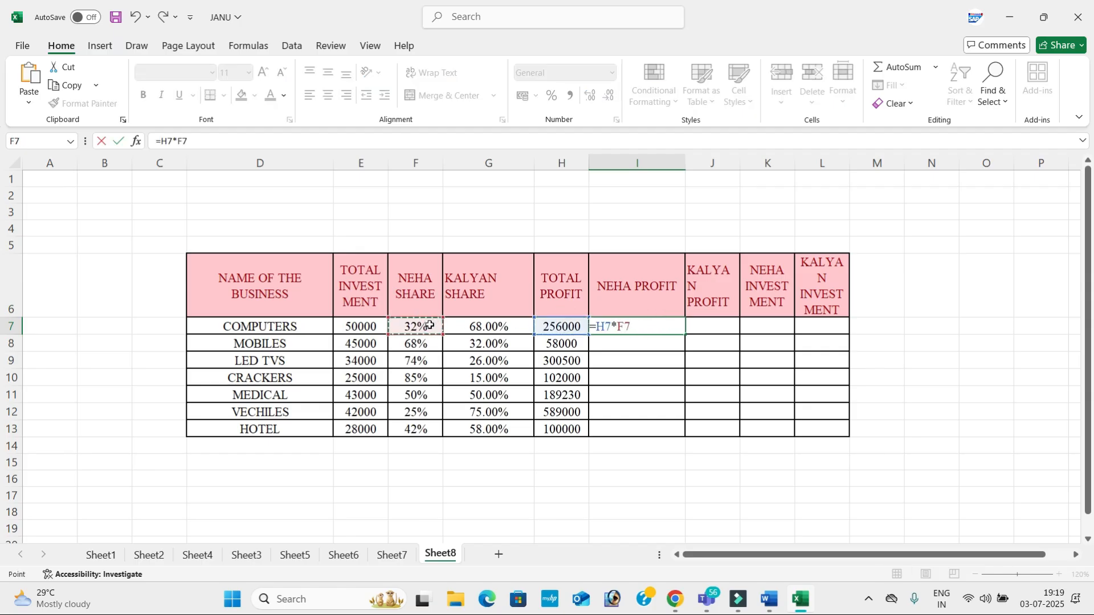
{"action": "key", "text": "Return"}
{"action": "left_click", "coordinate": [621, 325]}
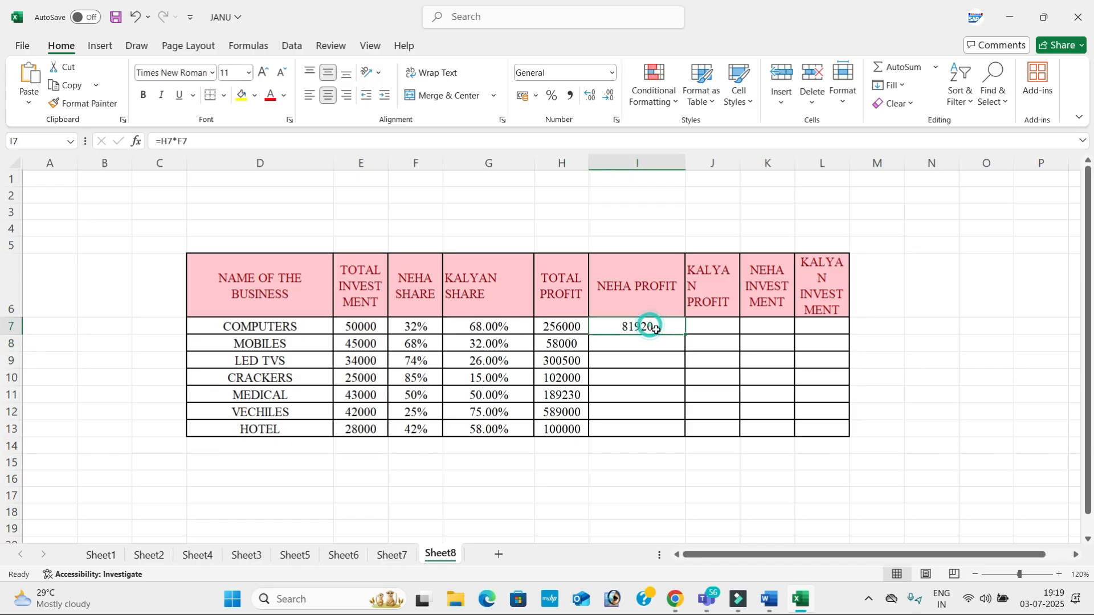
{"action": "left_click_drag", "start_coordinate": [685, 335], "coordinate": [680, 436]}
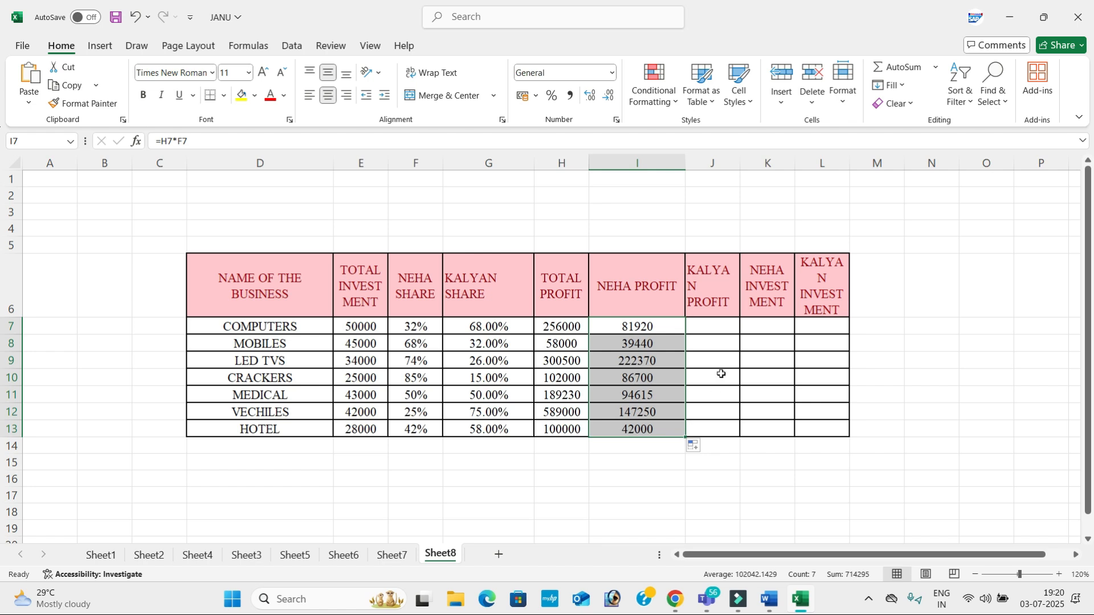
Widen column J, enter =H7*G7 in J7 for the second partner's profit, and fill it down through J13
{"action": "left_click", "coordinate": [722, 330]}
{"action": "left_click_drag", "start_coordinate": [743, 163], "coordinate": [786, 208]}
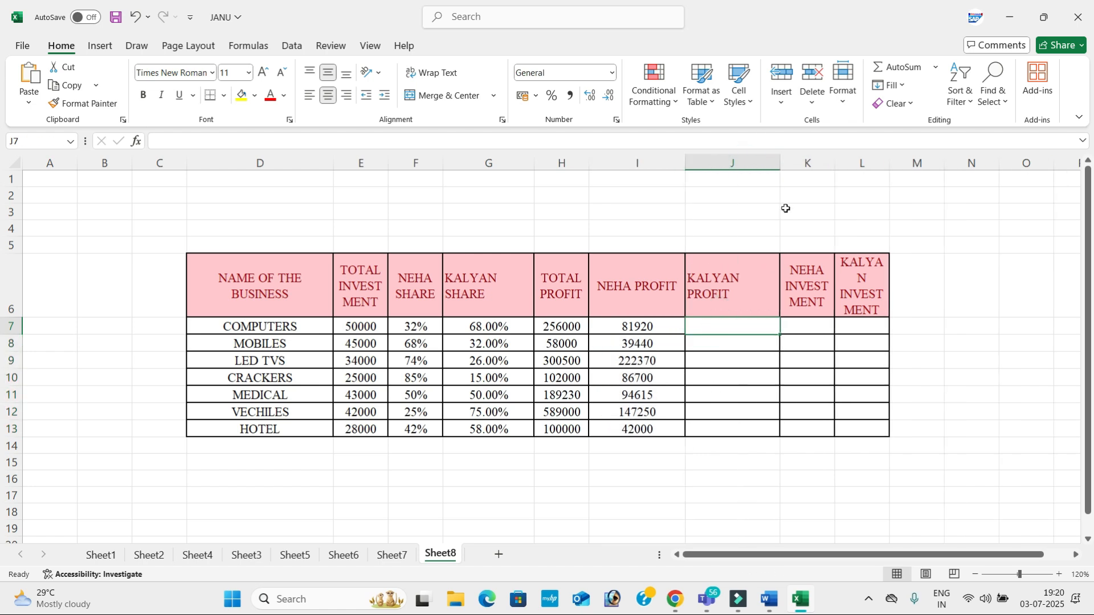
{"action": "type", "text": "="}
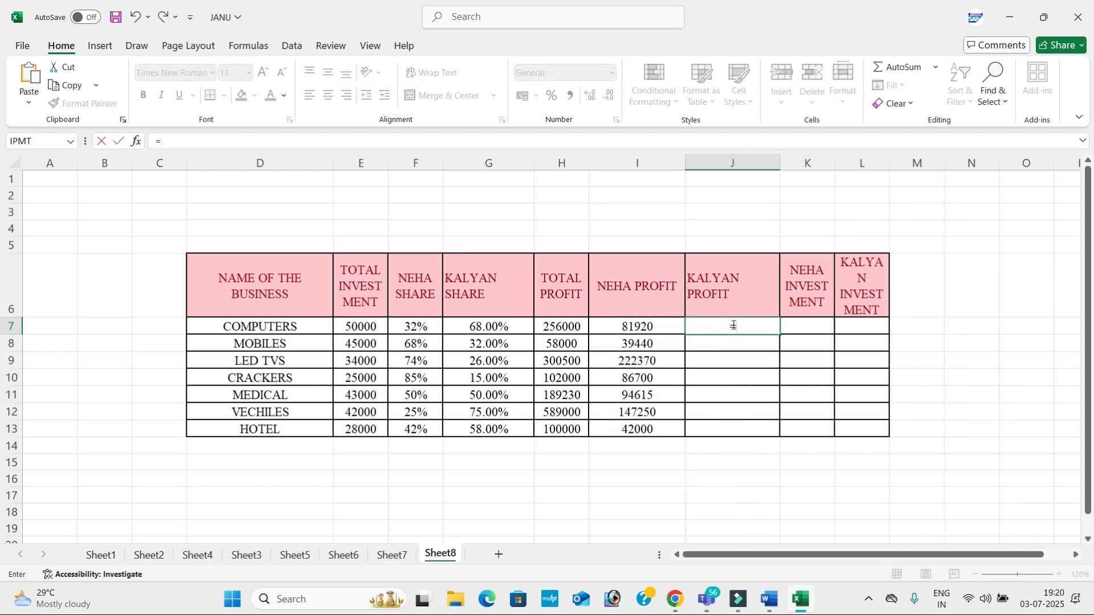
{"action": "left_click", "coordinate": [576, 333]}
{"action": "type", "text": "*"}
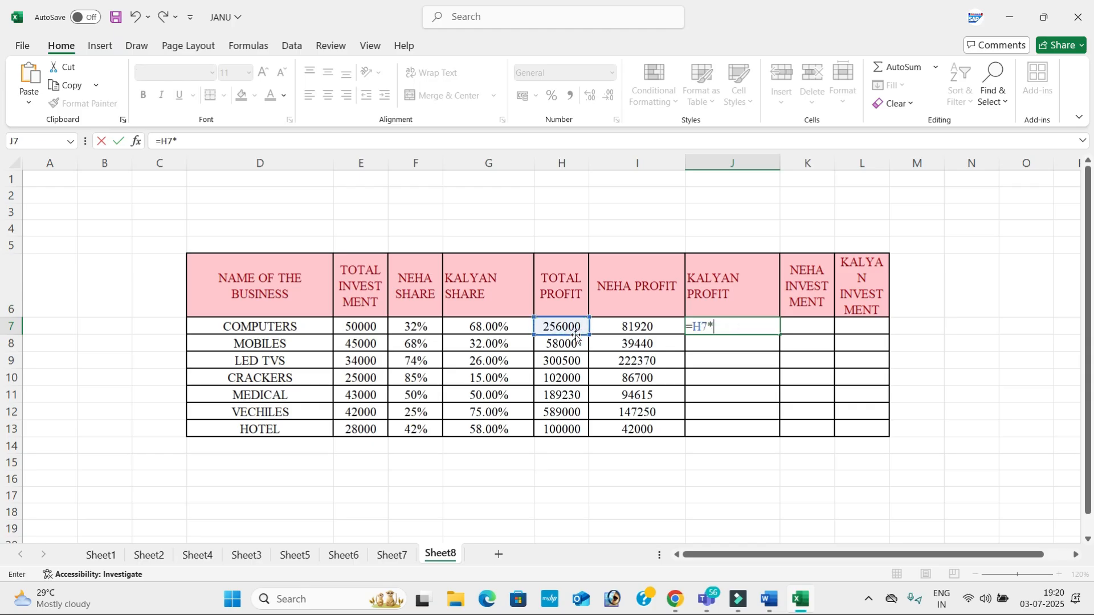
{"action": "left_click", "coordinate": [479, 329]}
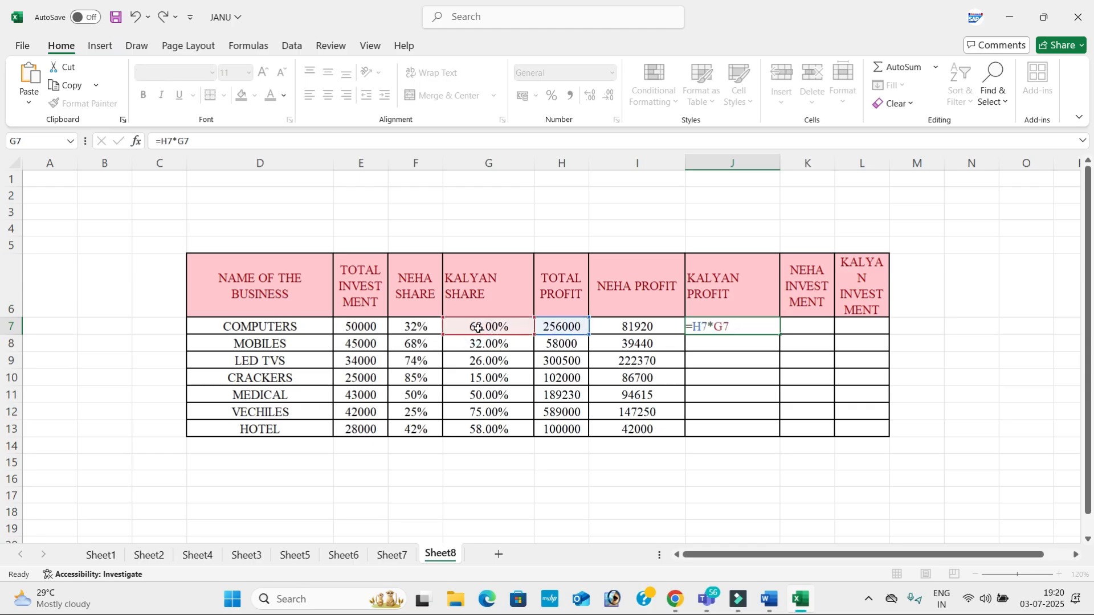
{"action": "key", "text": "Return"}
{"action": "left_click", "coordinate": [774, 329]}
{"action": "left_click_drag", "start_coordinate": [779, 334], "coordinate": [786, 437]}
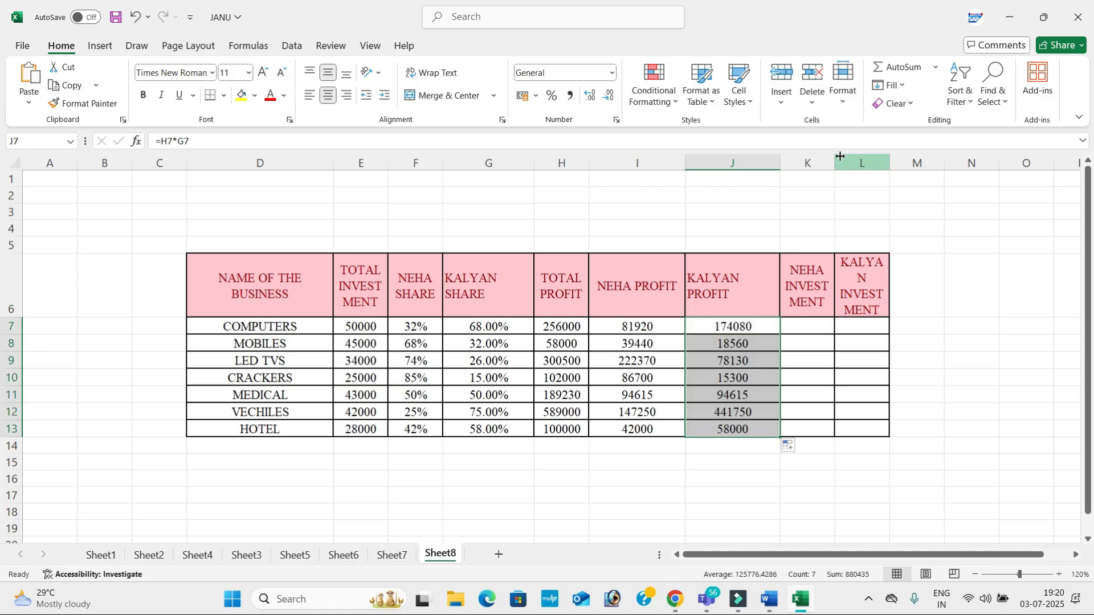
Widen columns K and L, enter =E7*F7 in K7 for the first partner's investment, and fill it down through K13
{"action": "left_click_drag", "start_coordinate": [835, 163], "coordinate": [955, 169]}
{"action": "left_click", "coordinate": [851, 326]}
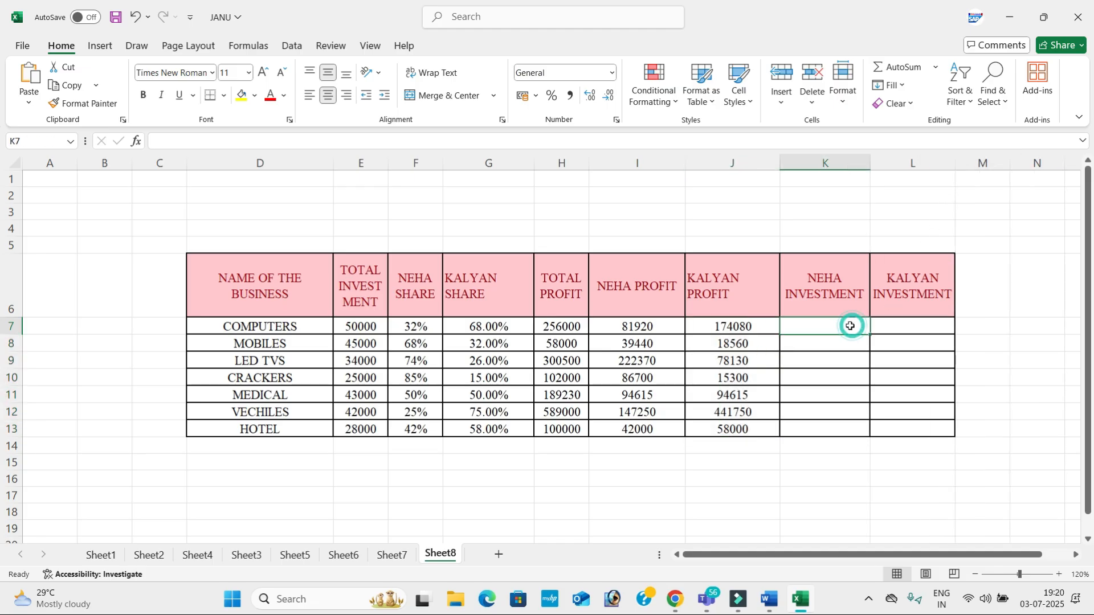
{"action": "type", "text": "="}
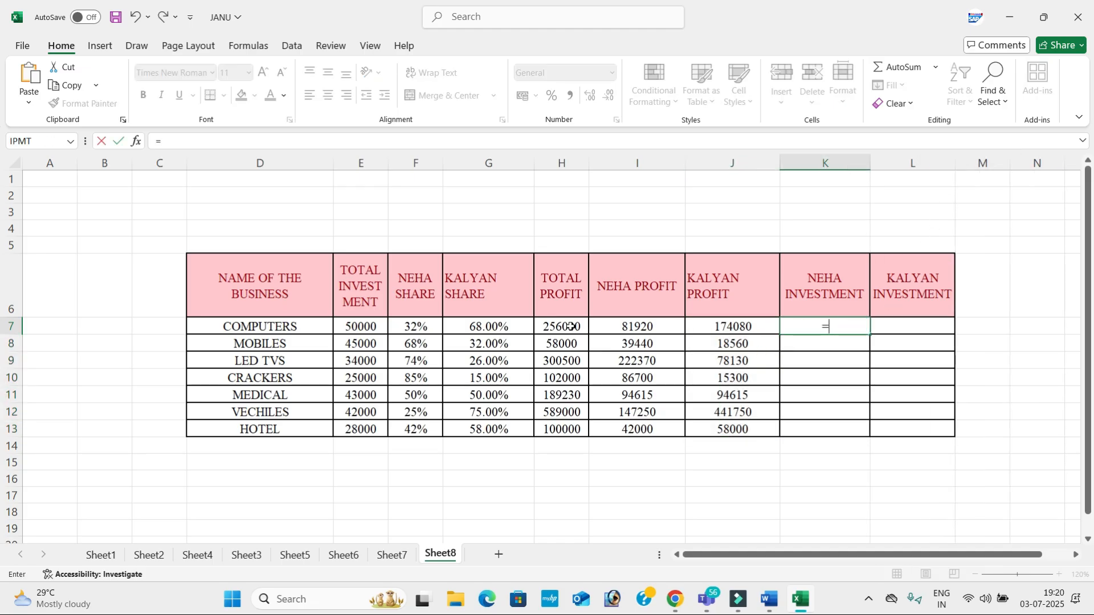
{"action": "left_click", "coordinate": [362, 332]}
{"action": "type", "text": "*"}
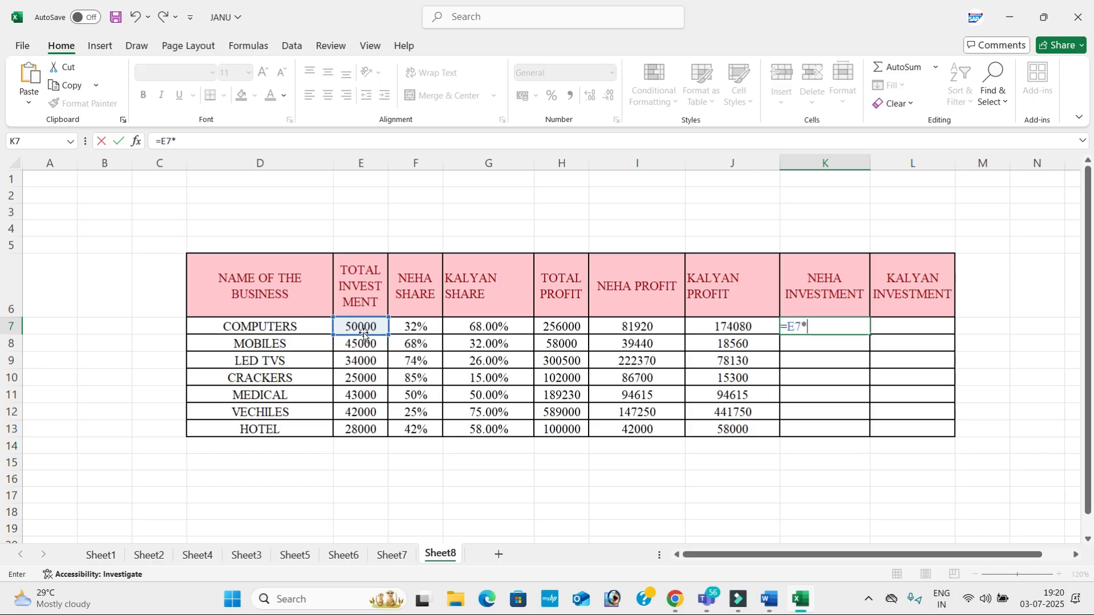
{"action": "left_click", "coordinate": [400, 330]}
{"action": "key", "text": "Return"}
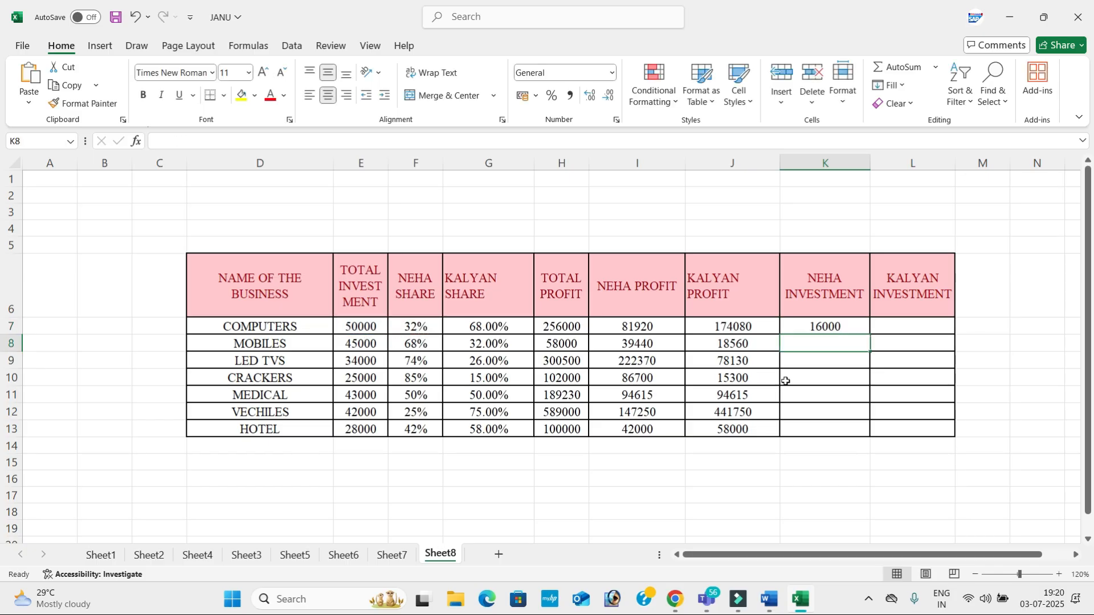
{"action": "left_click", "coordinate": [865, 323]}
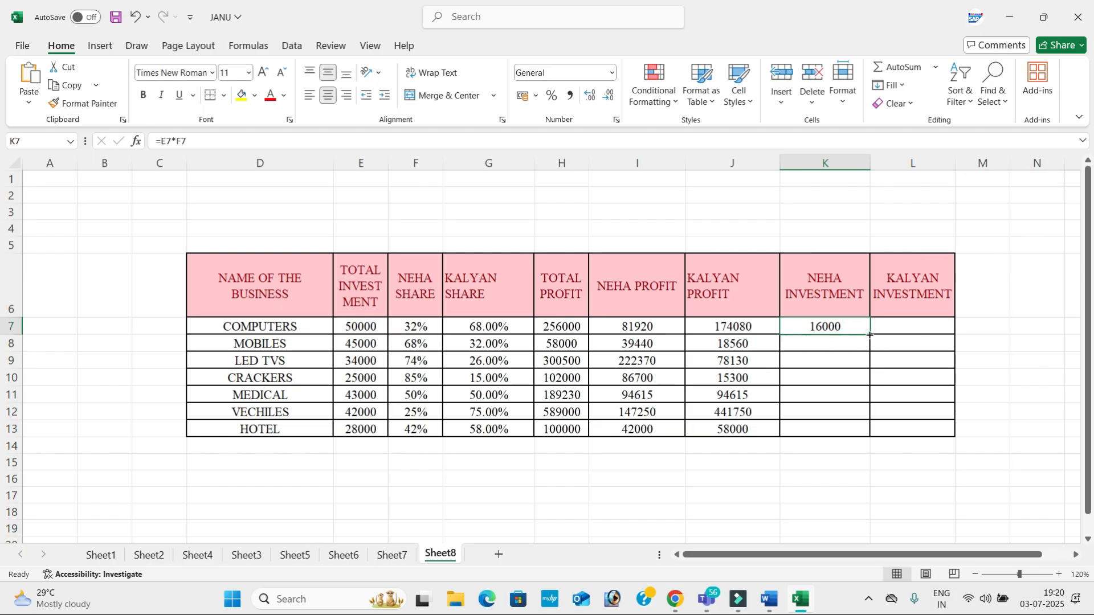
{"action": "double_click", "coordinate": [869, 335]}
Enter =E7*G7 in L7 to calculate the second partner's investment and fill it down through L13
{"action": "left_click", "coordinate": [889, 329]}
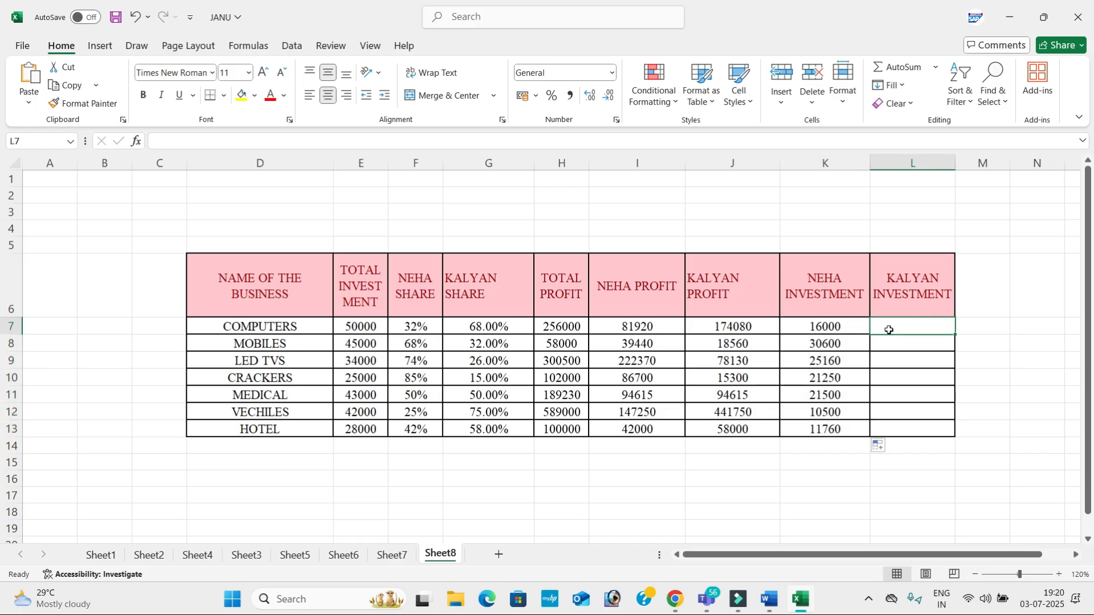
{"action": "type", "text": "="}
{"action": "left_click", "coordinate": [370, 329]}
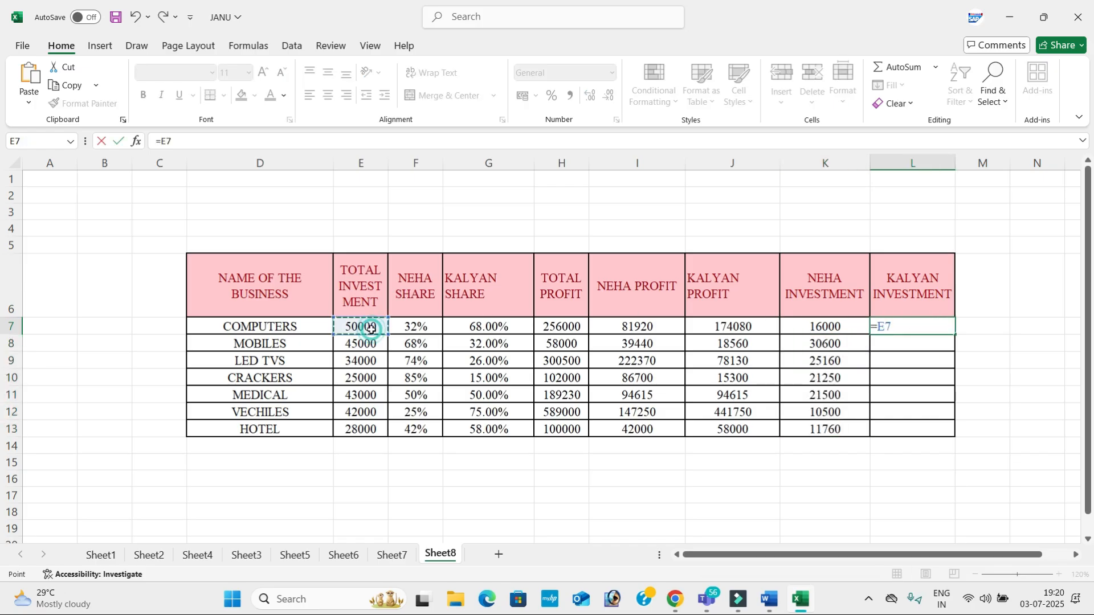
{"action": "type", "text": "*"}
{"action": "left_click", "coordinate": [498, 324]}
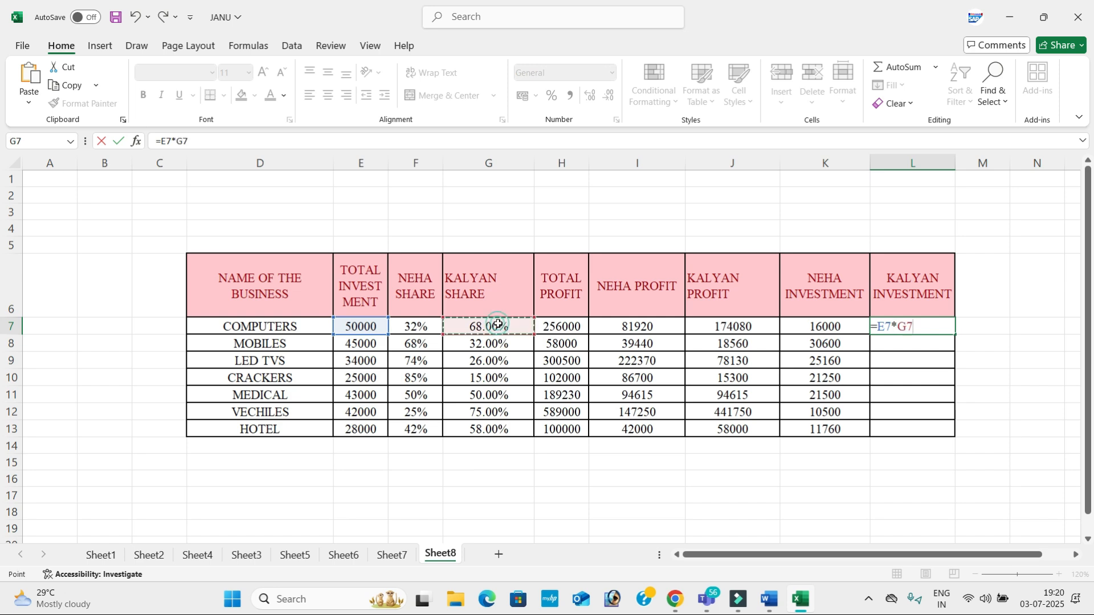
{"action": "key", "text": "Return"}
{"action": "left_click", "coordinate": [927, 325]}
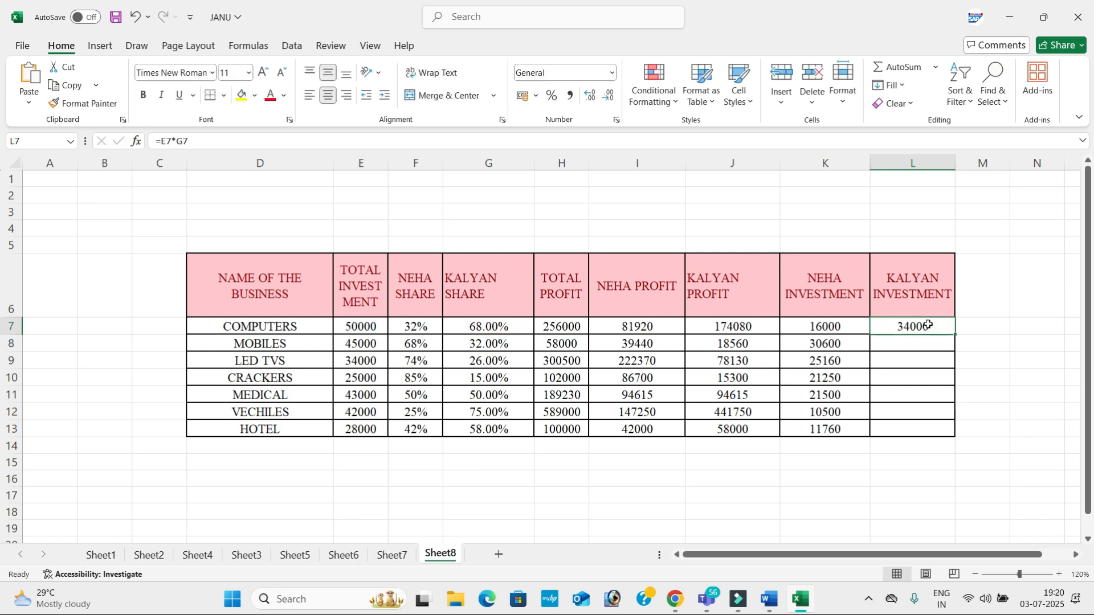
{"action": "double_click", "coordinate": [955, 337]}
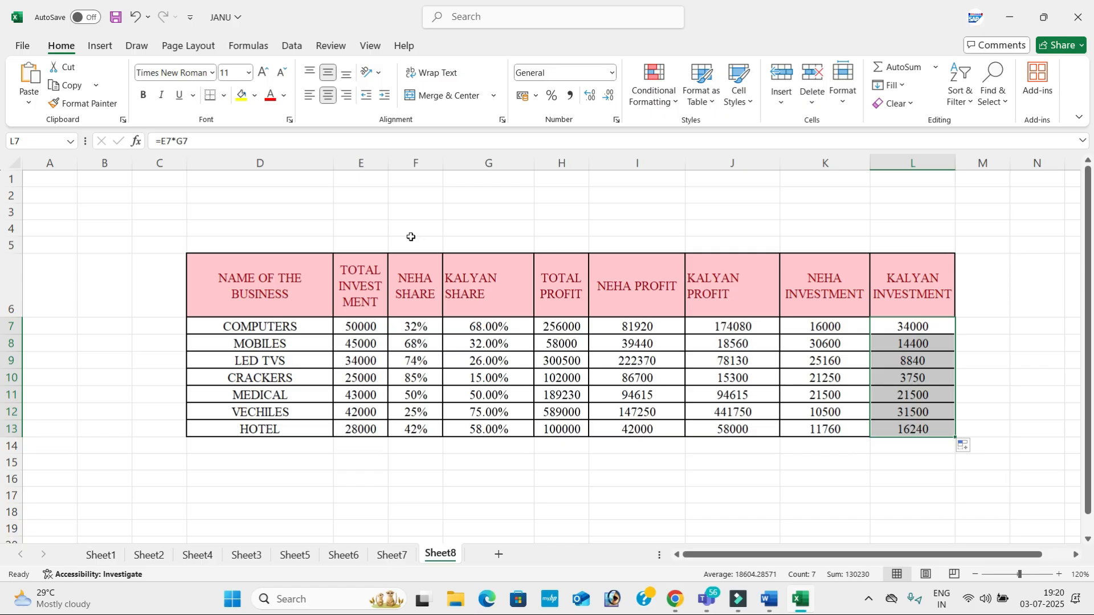
{"action": "left_click_drag", "start_coordinate": [405, 329], "coordinate": [415, 430]}
{"action": "left_click_drag", "start_coordinate": [489, 326], "coordinate": [939, 428]}
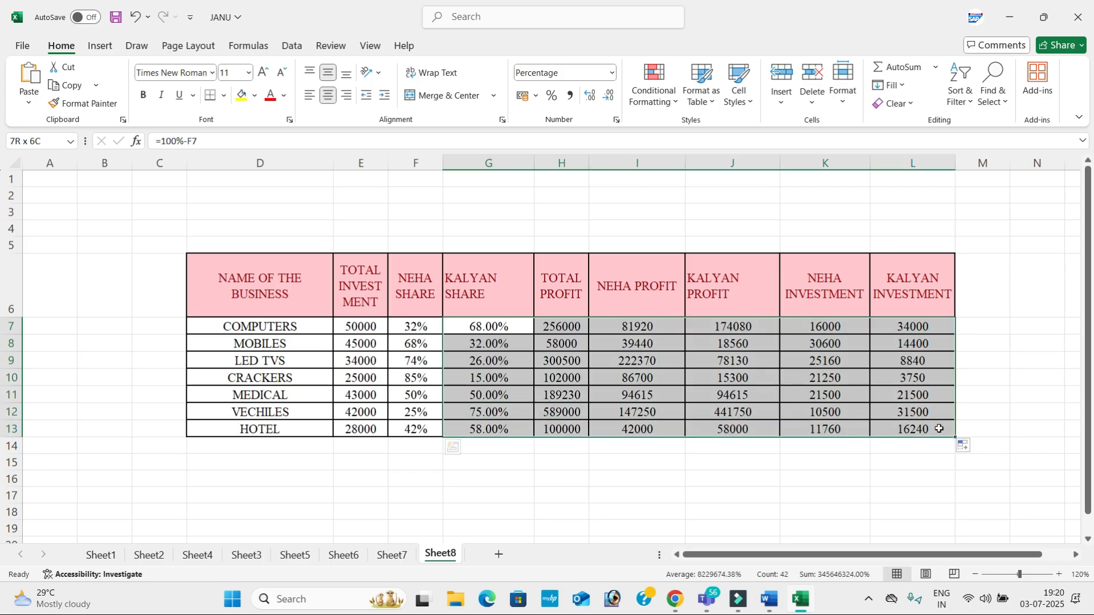
{"action": "left_click", "coordinate": [550, 479]}
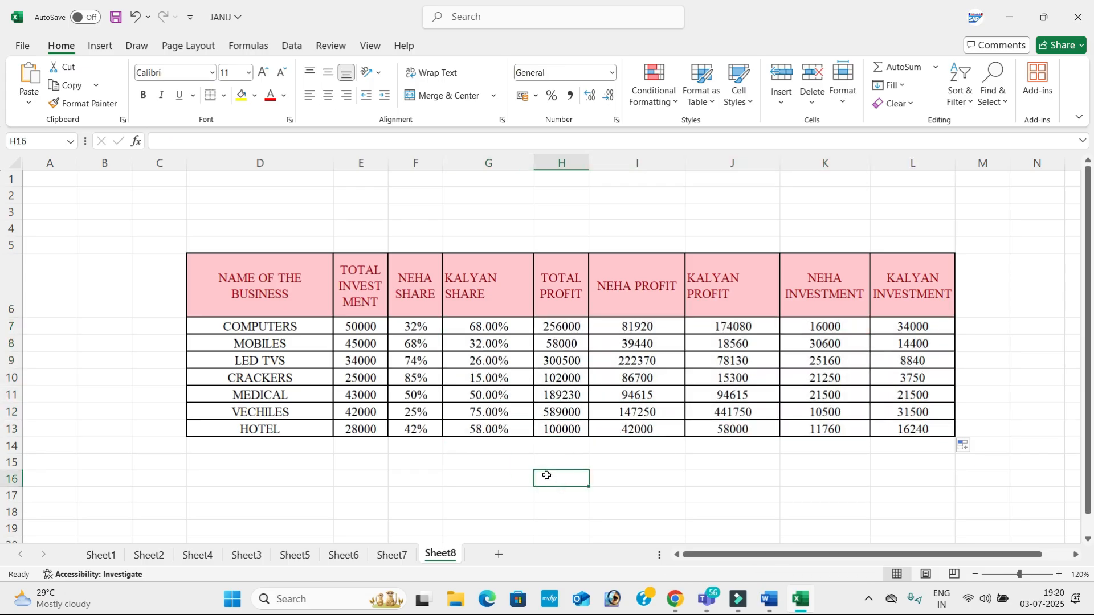
Switch to the ONly Excel document in Word and copy the whole IPL SELECTION table under question 14
{"action": "key", "text": "alt+Tab"}
{"action": "scroll", "coordinate": [556, 484], "scroll_direction": "down", "scroll_amount": 5}
{"action": "scroll", "coordinate": [556, 487], "scroll_direction": "down", "scroll_amount": 10}
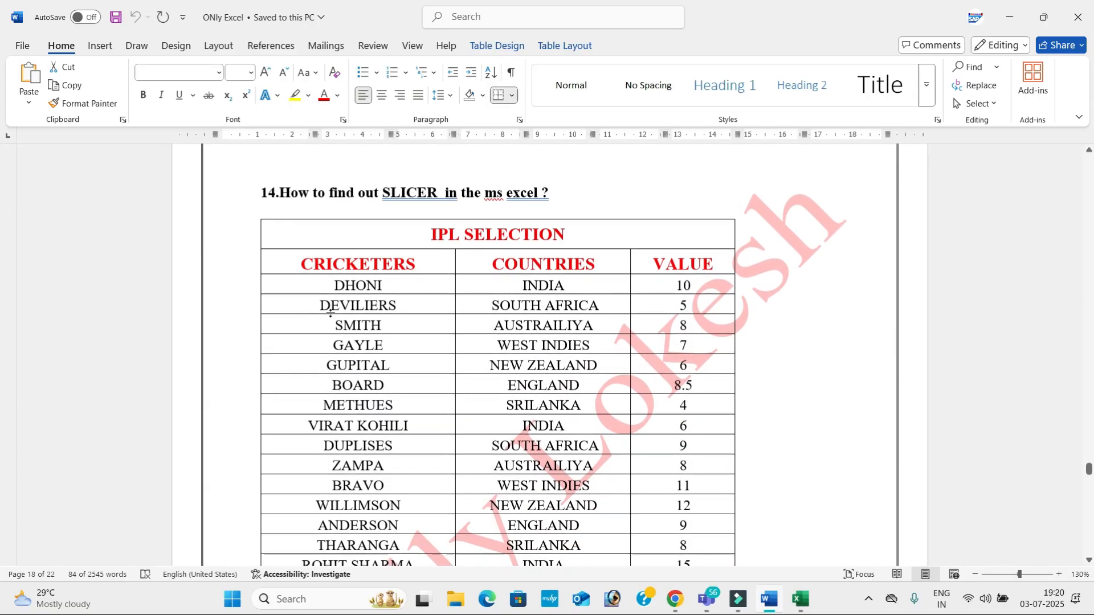
{"action": "left_click", "coordinate": [325, 236]}
{"action": "left_click", "coordinate": [255, 214]}
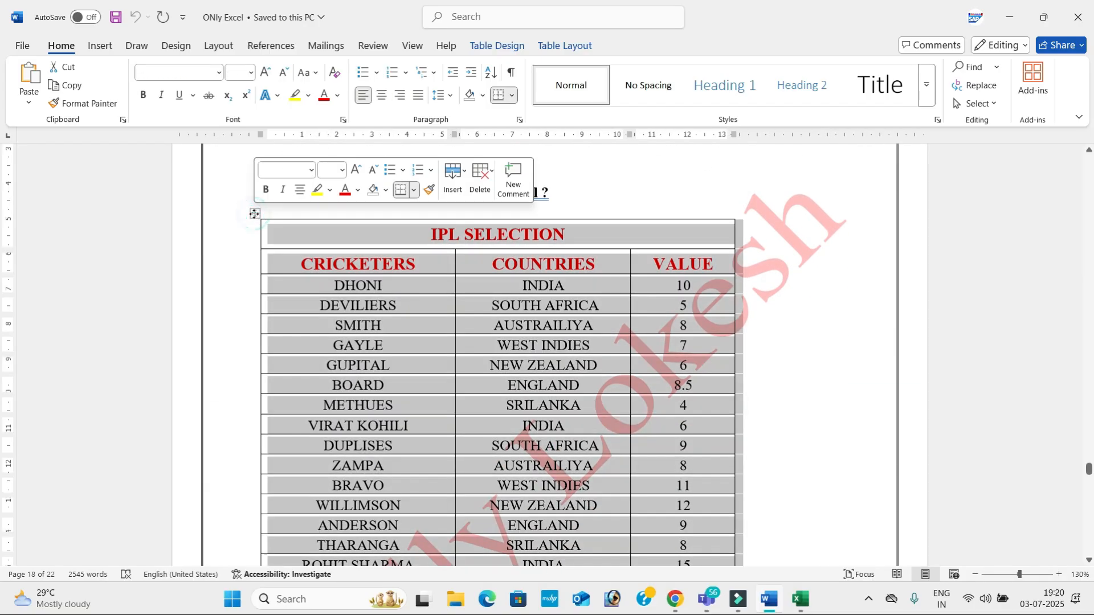
Switch back to the JANU workbook in Excel, paste the table at E4 of a new sheet, and widen columns E to G
{"action": "key", "text": "alt+Tab"}
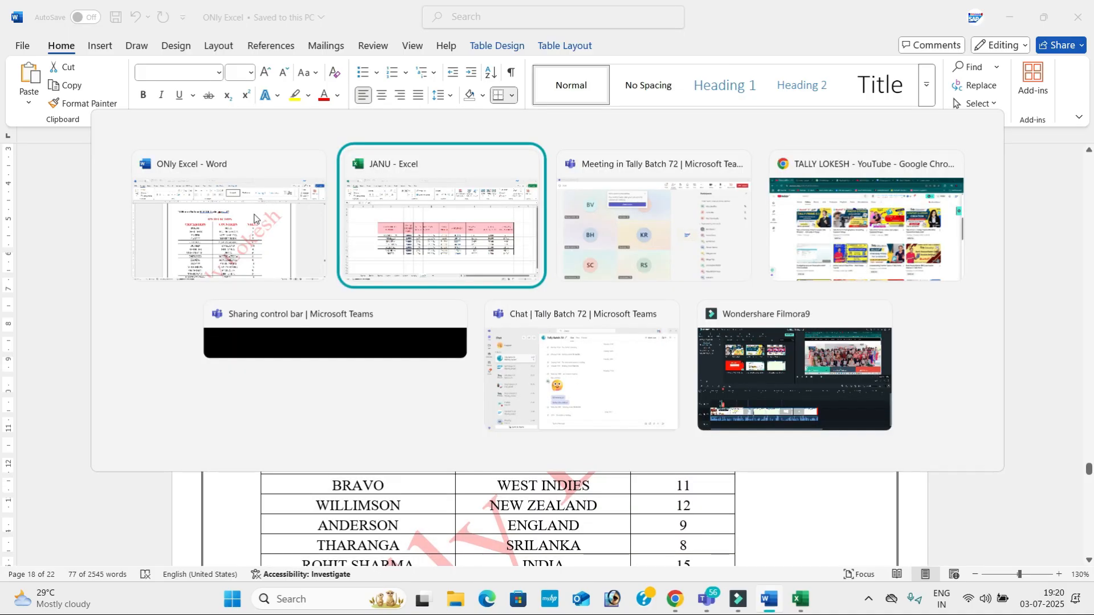
{"action": "left_click", "coordinate": [498, 554]}
{"action": "left_click", "coordinate": [233, 216]}
{"action": "key", "text": "ctrl+v"}
{"action": "left_click_drag", "start_coordinate": [253, 159], "coordinate": [520, 198]}
{"action": "left_click", "coordinate": [615, 309]}
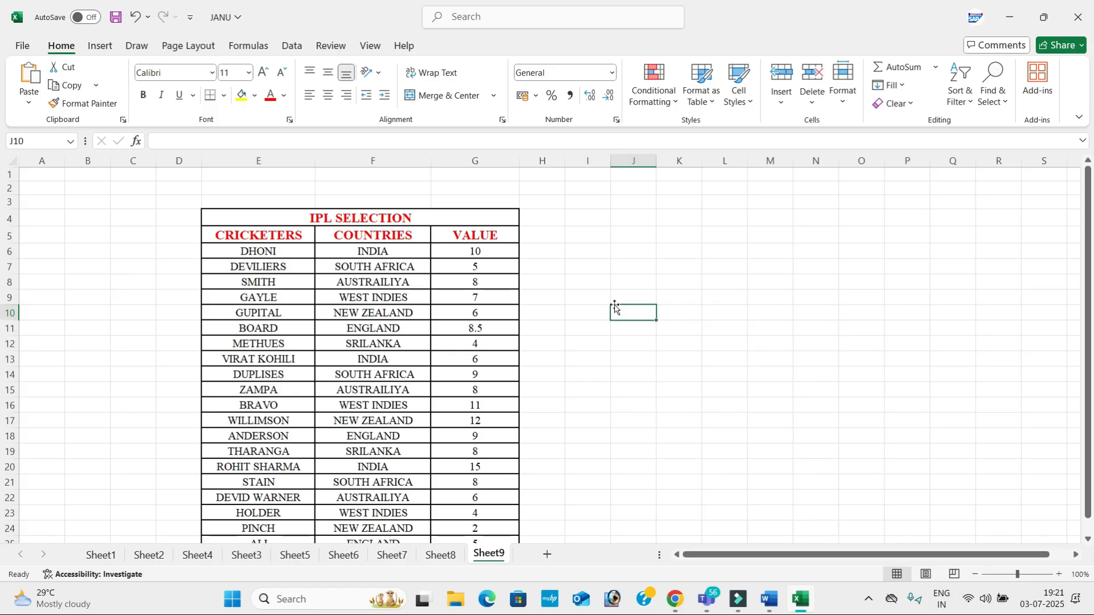
Create a PivotTable on a new worksheet from the table range E5:G25
{"action": "left_click_drag", "start_coordinate": [311, 234], "coordinate": [478, 463]}
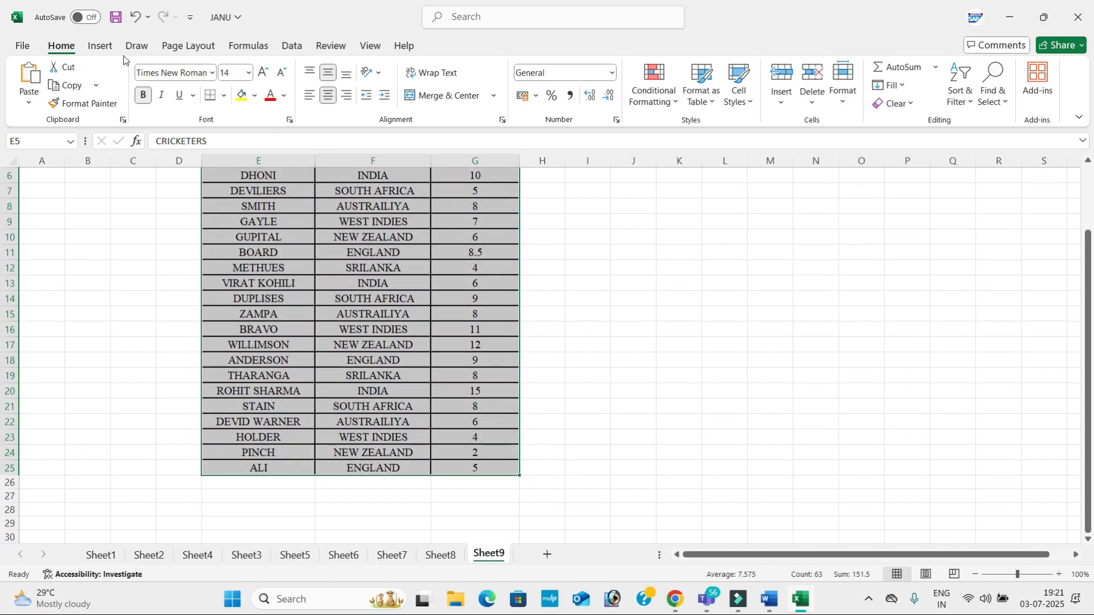
{"action": "left_click", "coordinate": [100, 45]}
{"action": "left_click", "coordinate": [33, 77]}
{"action": "left_click", "coordinate": [861, 478]}
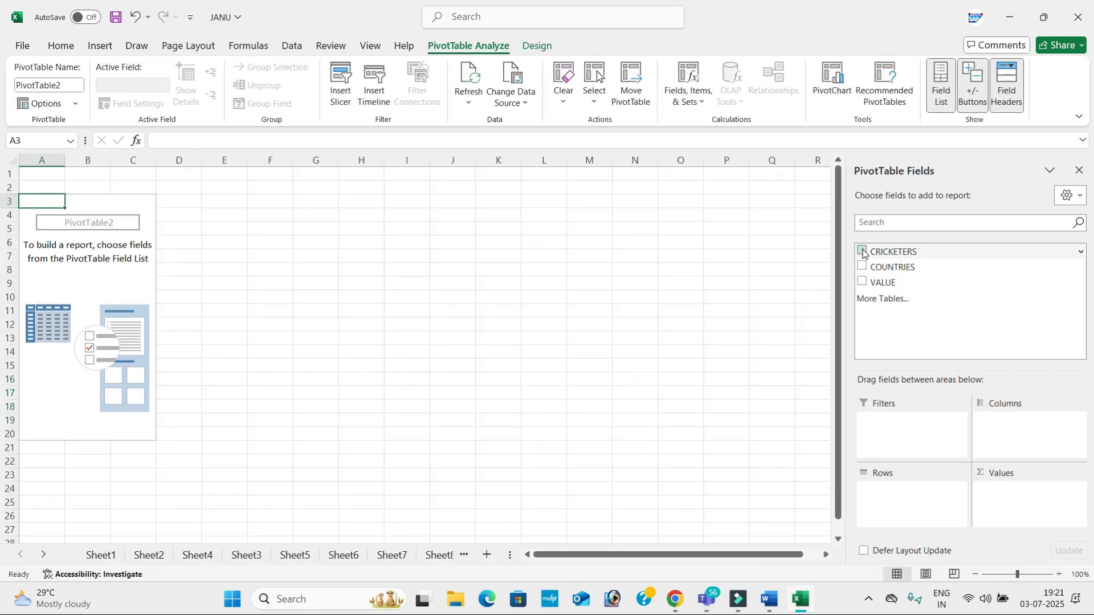
Add CRICKETERS and COUNTRIES as PivotTable row fields and VALUE as a summed value field
{"action": "left_click", "coordinate": [862, 251]}
{"action": "left_click", "coordinate": [861, 266]}
{"action": "left_click_drag", "start_coordinate": [883, 283], "coordinate": [1033, 491]}
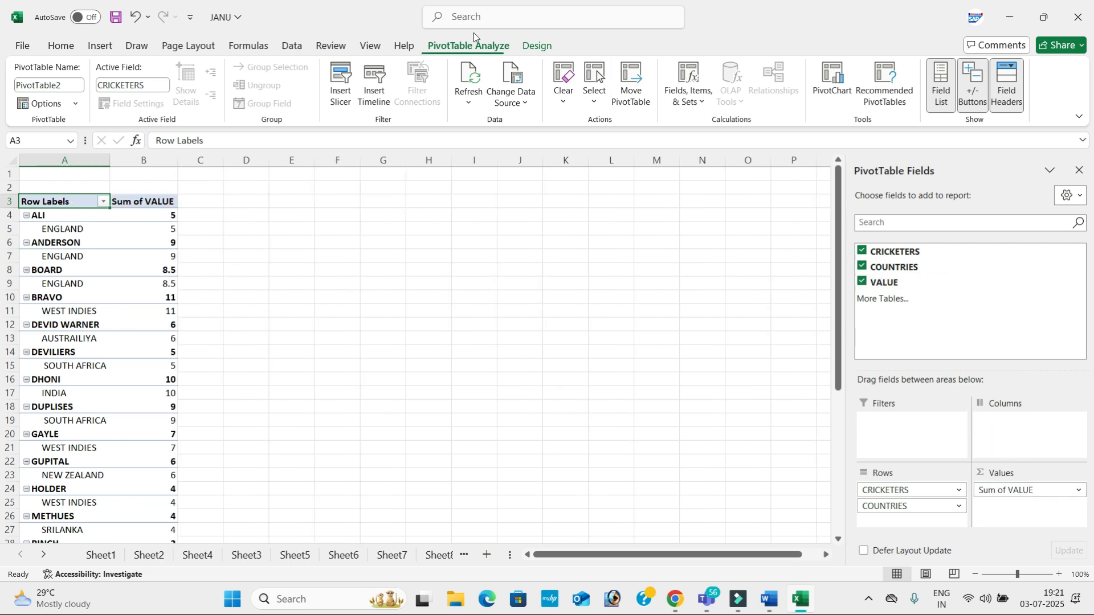
Insert a slicer for the CRICKETERS field and place it over columns K to M, clear of the PivotTable
{"action": "left_click", "coordinate": [538, 46]}
{"action": "left_click", "coordinate": [491, 46]}
{"action": "left_click", "coordinate": [340, 86]}
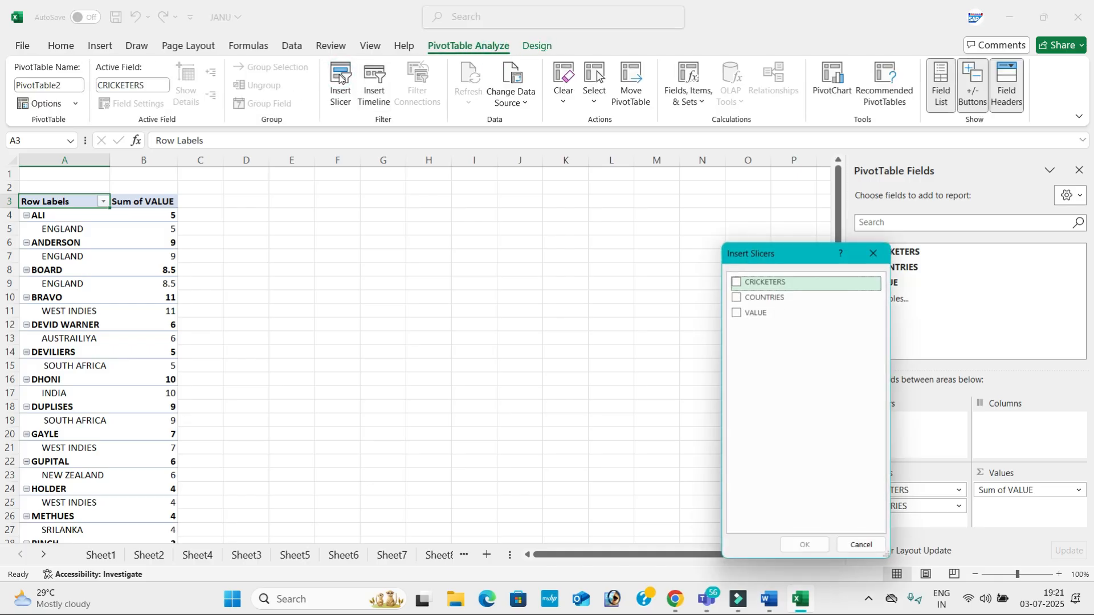
{"action": "left_click", "coordinate": [737, 283]}
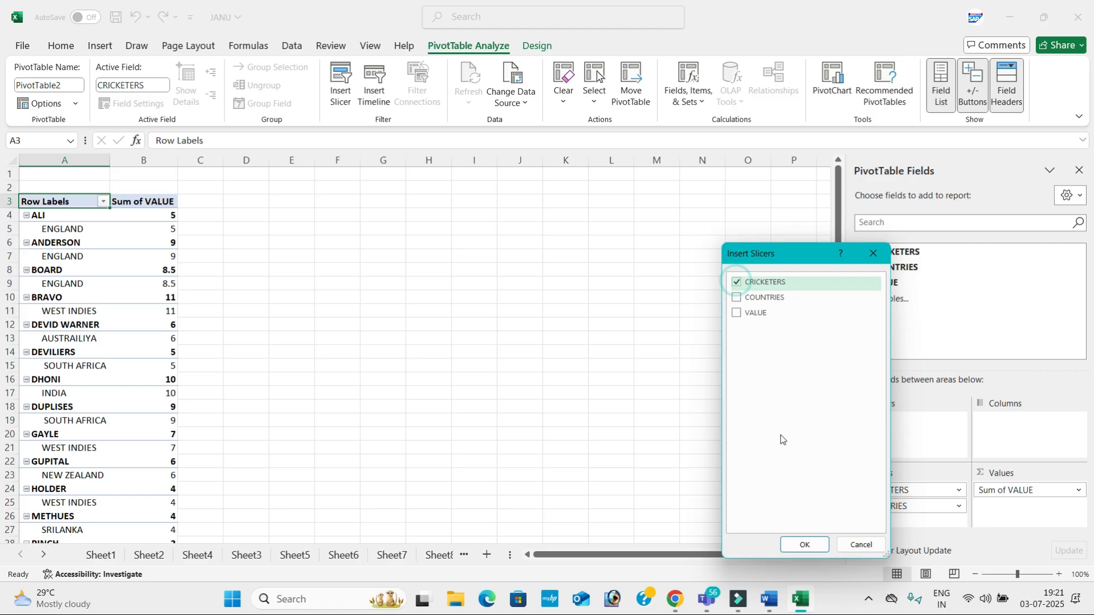
{"action": "left_click", "coordinate": [804, 545]}
{"action": "left_click_drag", "start_coordinate": [447, 278], "coordinate": [626, 249]}
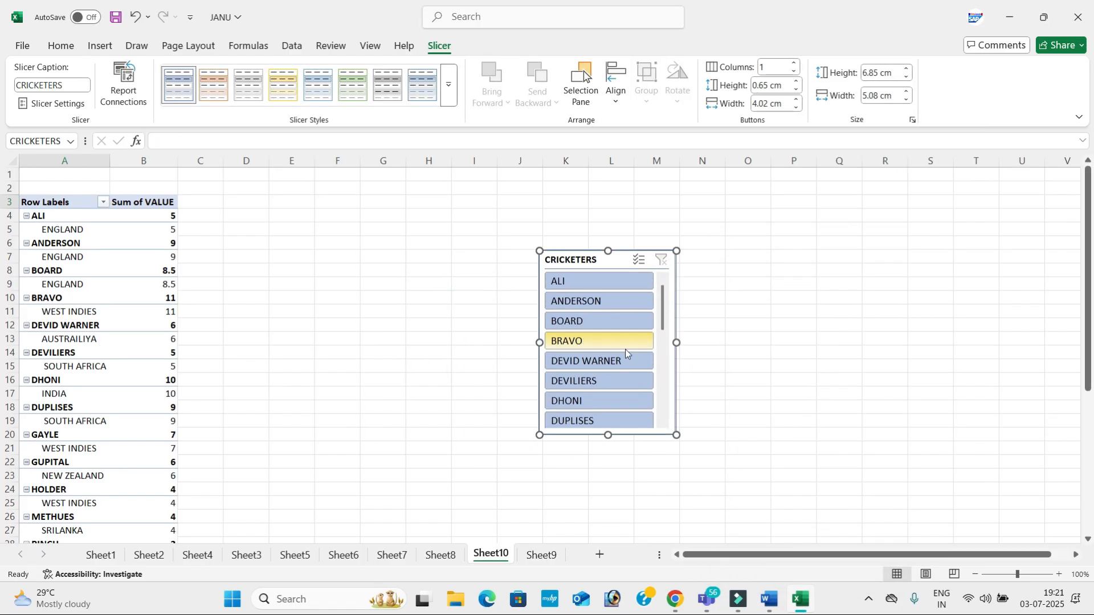
Filter the PivotTable with the CRICKETERS slicer by DHONI, BRAVO, DEVID WARNER, ANDERSON and STAIN, one at a time
{"action": "left_click", "coordinate": [627, 397]}
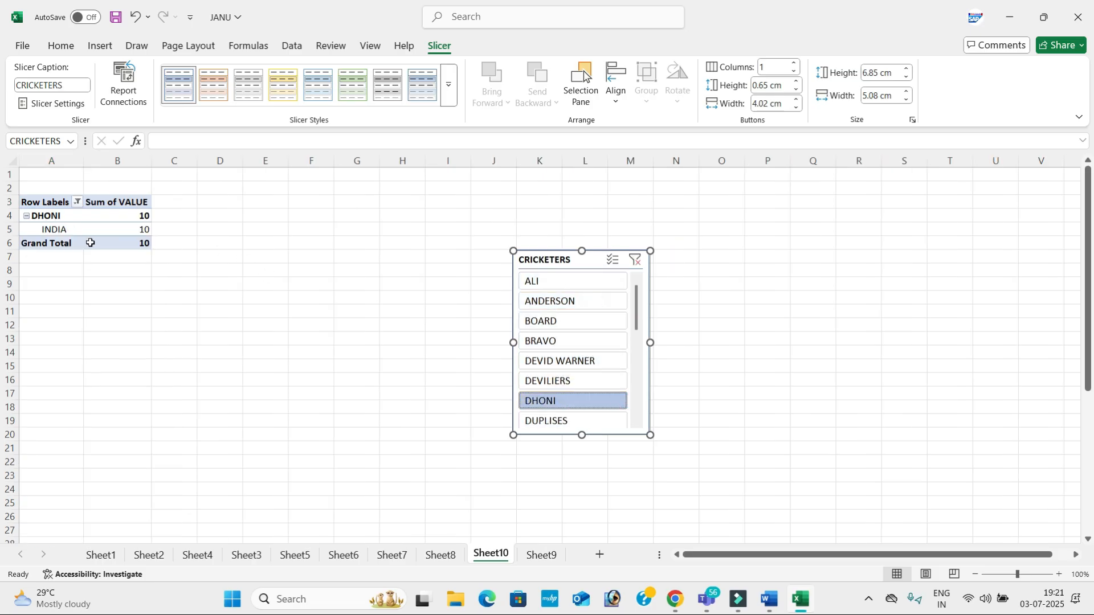
{"action": "left_click", "coordinate": [585, 340]}
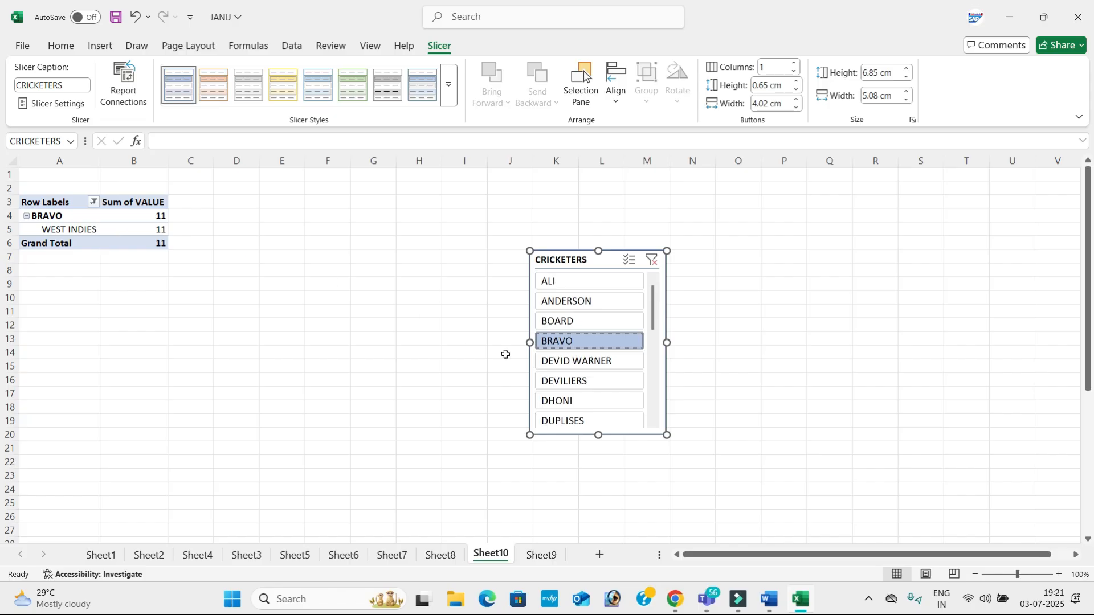
{"action": "left_click", "coordinate": [590, 360]}
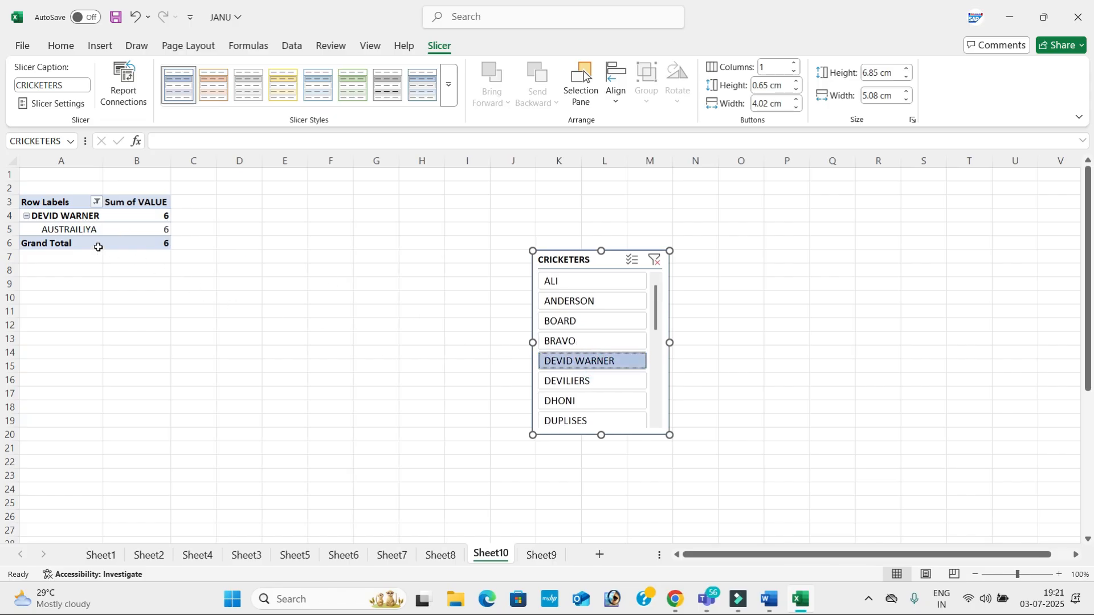
{"action": "left_click", "coordinate": [588, 300]}
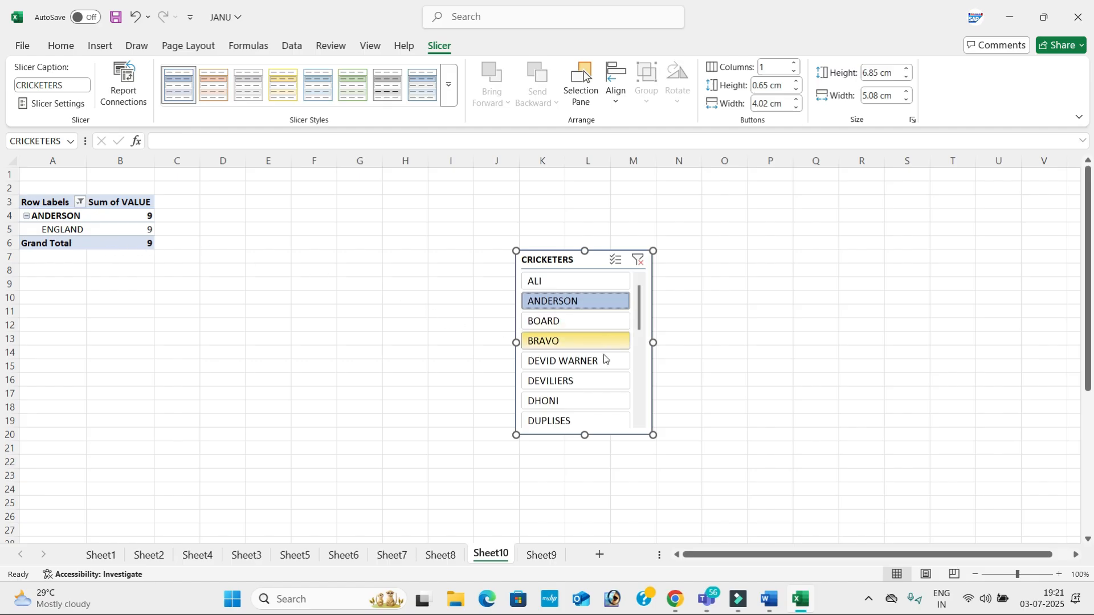
{"action": "scroll", "coordinate": [575, 364], "scroll_direction": "down", "scroll_amount": 5}
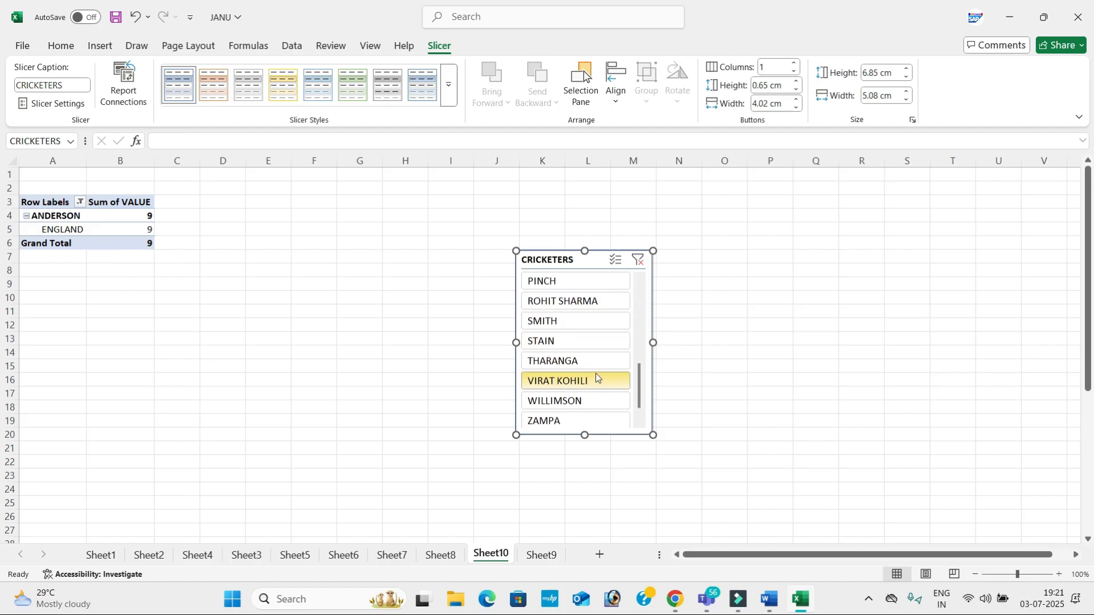
{"action": "left_click", "coordinate": [588, 343]}
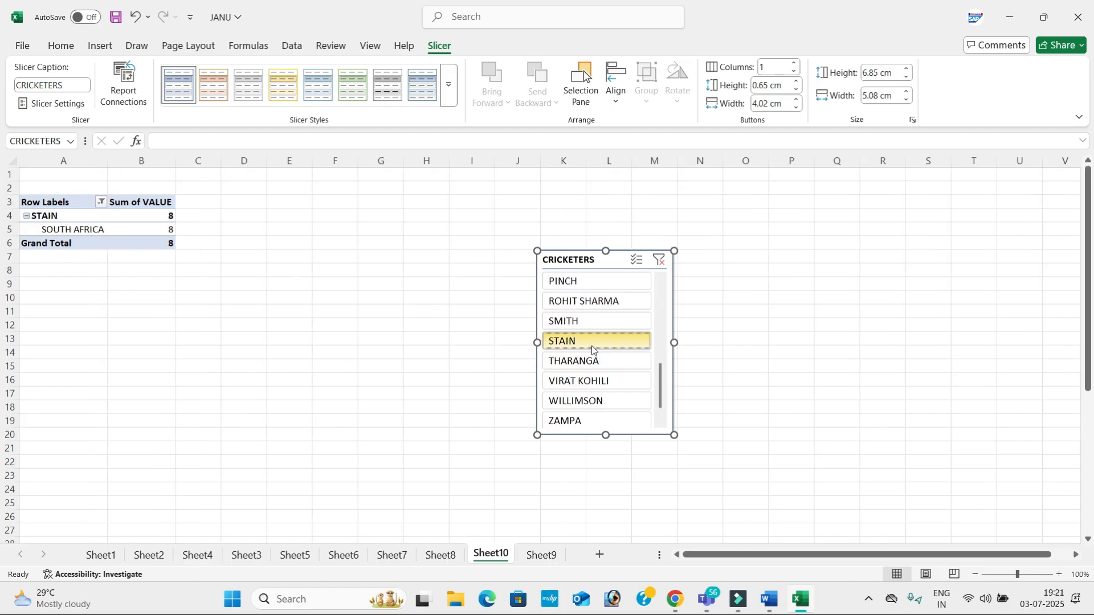
Insert a second slicer for the PivotTable's COUNTRIES field
{"action": "left_click", "coordinate": [46, 201]}
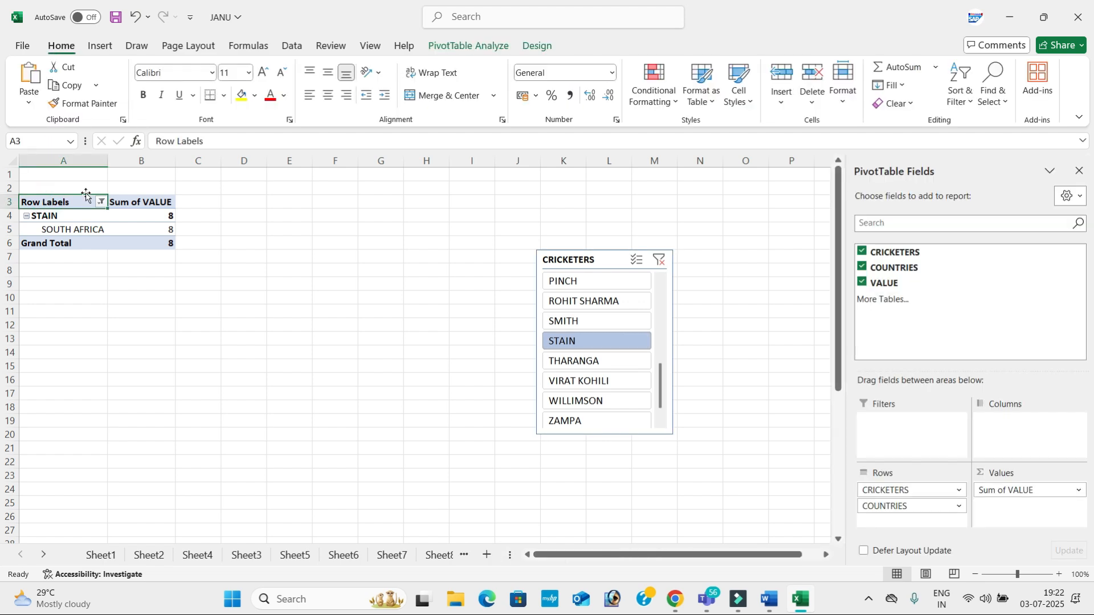
{"action": "left_click", "coordinate": [480, 47]}
{"action": "left_click", "coordinate": [340, 86]}
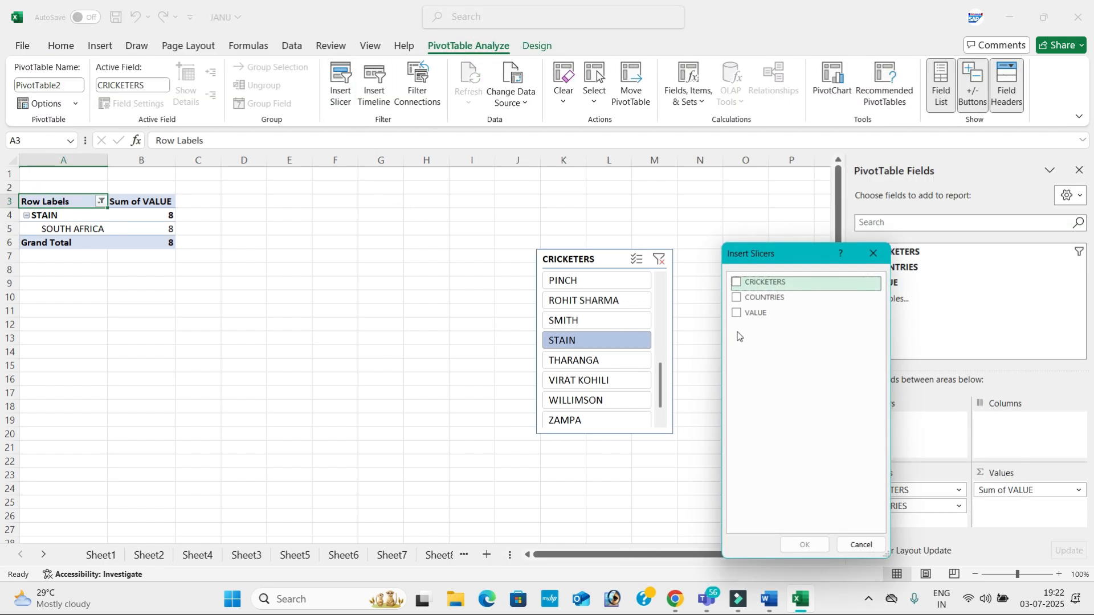
{"action": "left_click", "coordinate": [735, 298]}
{"action": "left_click", "coordinate": [804, 545]}
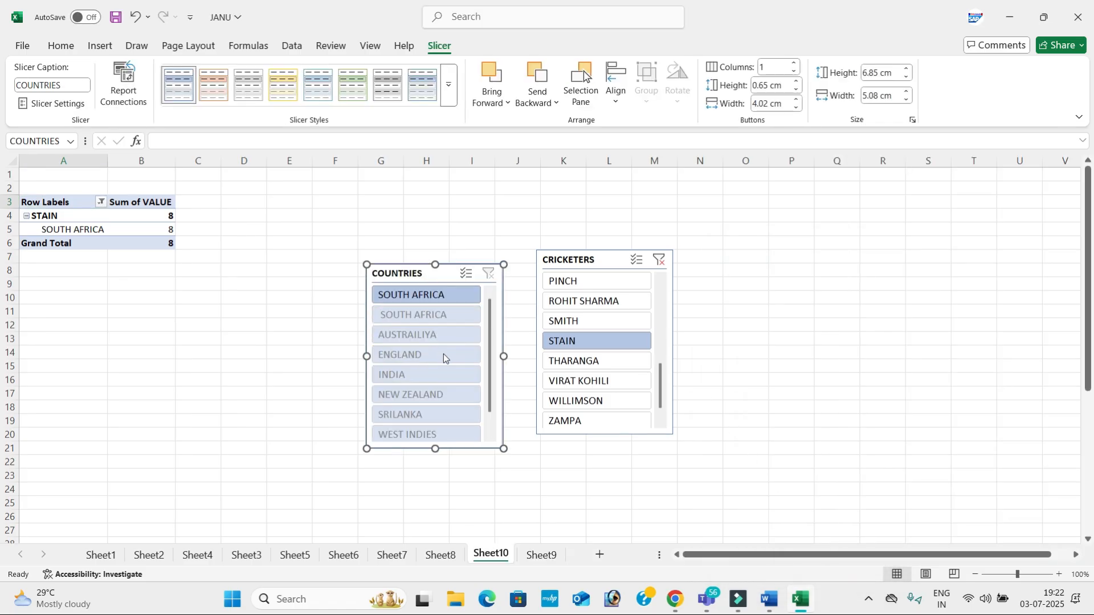
Filter the PivotTable with the COUNTRIES slicer by INDIA, SRILANKA and finally AUSTRAILIYA
{"action": "left_click", "coordinate": [439, 380]}
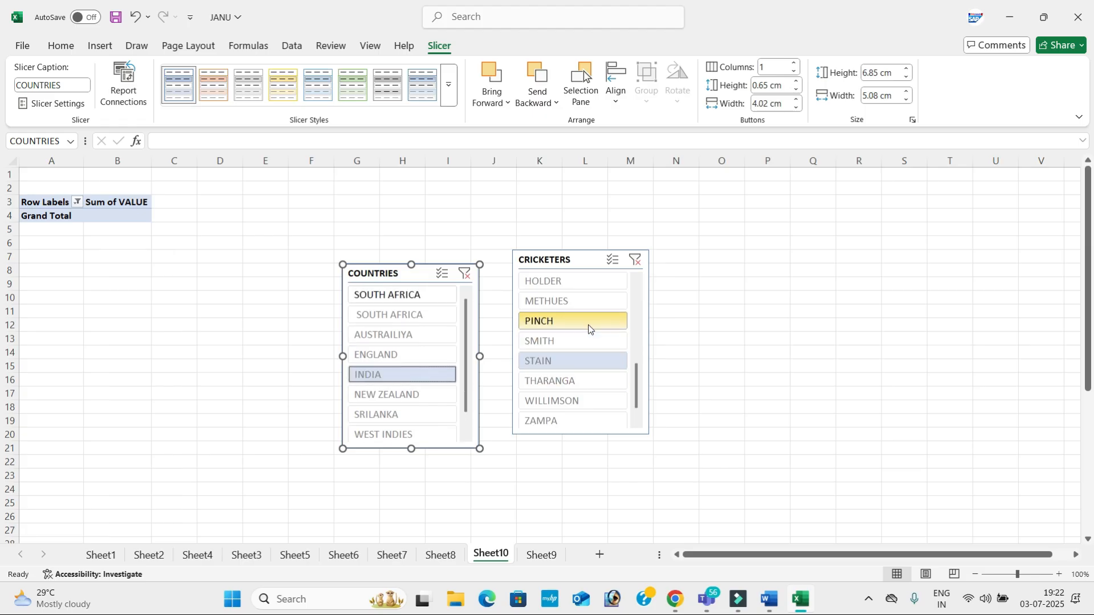
{"action": "scroll", "coordinate": [636, 383], "scroll_direction": "up", "scroll_amount": 10}
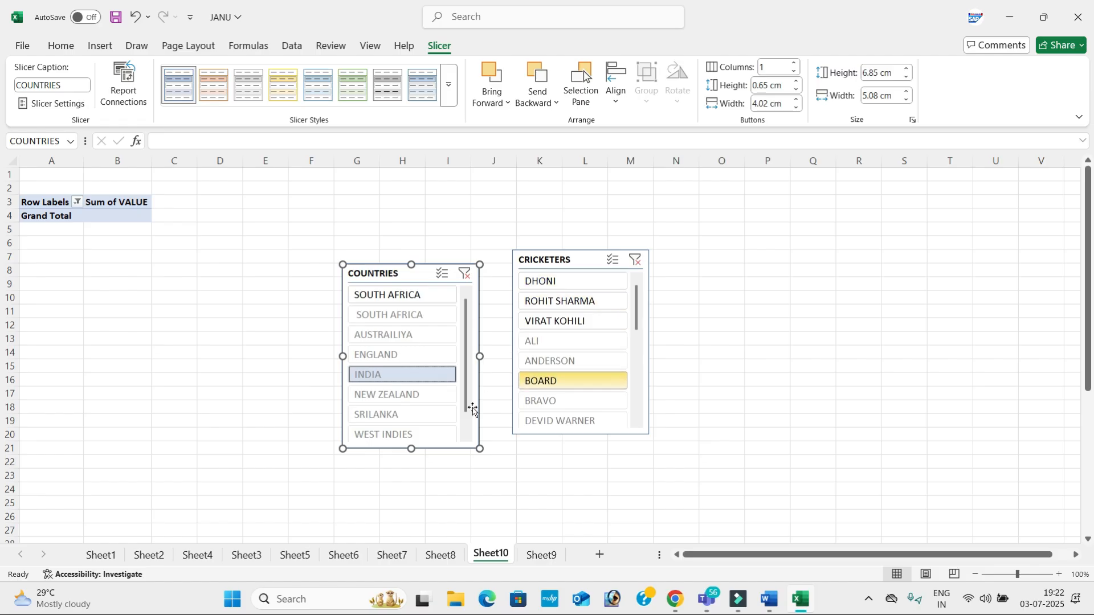
{"action": "left_click", "coordinate": [428, 420]}
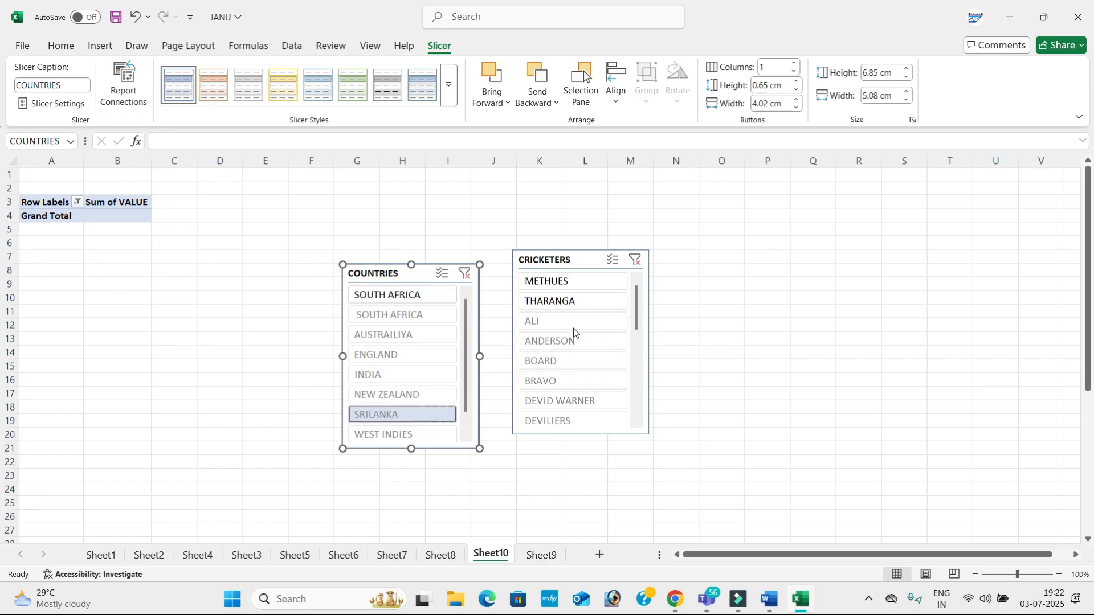
{"action": "left_click", "coordinate": [425, 340]}
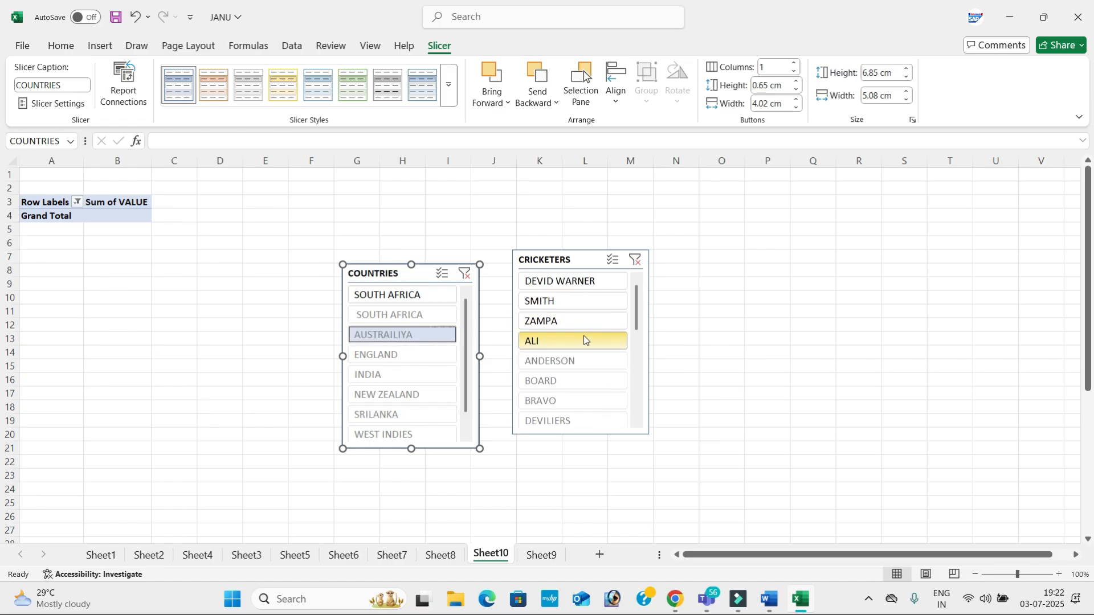
Switch the CRICKETERS slicer through BRAVO, ZAMPA, SMITH, HOLDER, GAYLE and DUPLISES, ending on DHONI
{"action": "left_click", "coordinate": [573, 399]}
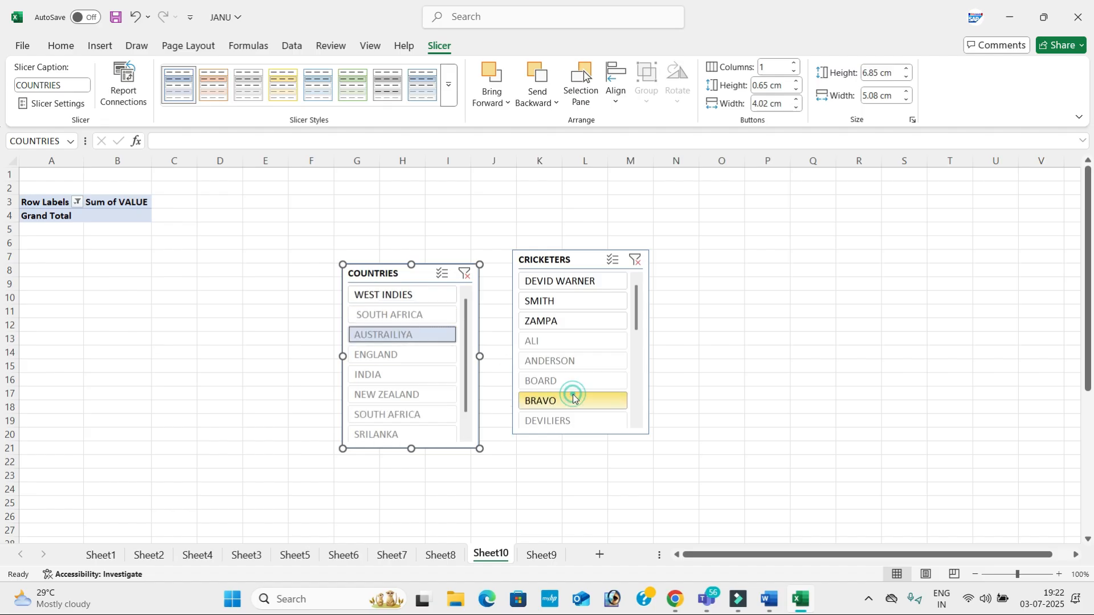
{"action": "left_click", "coordinate": [538, 322]}
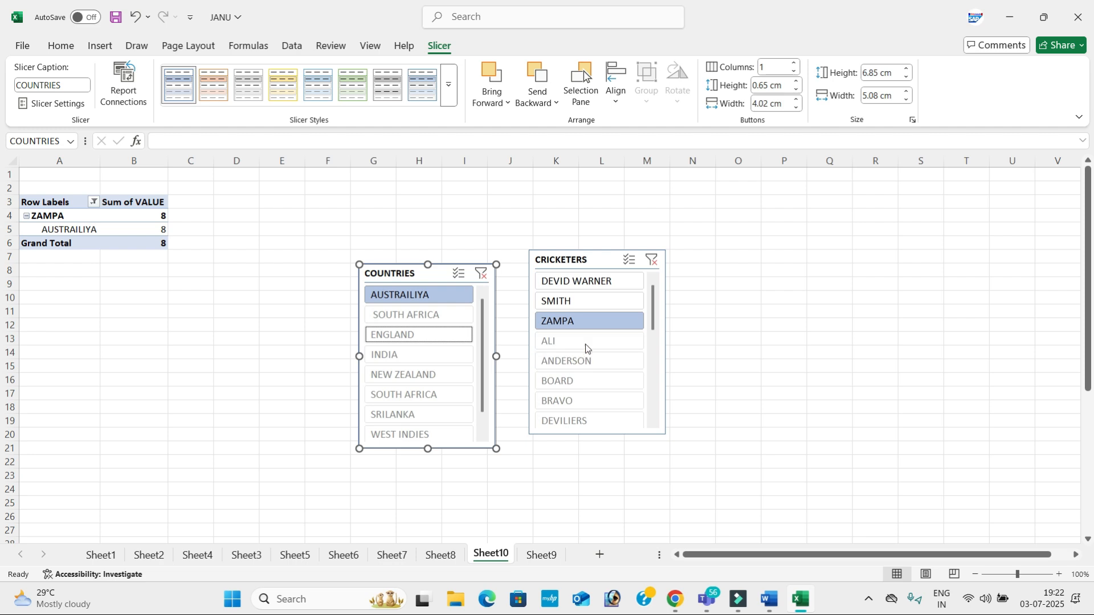
{"action": "left_click", "coordinate": [590, 311]}
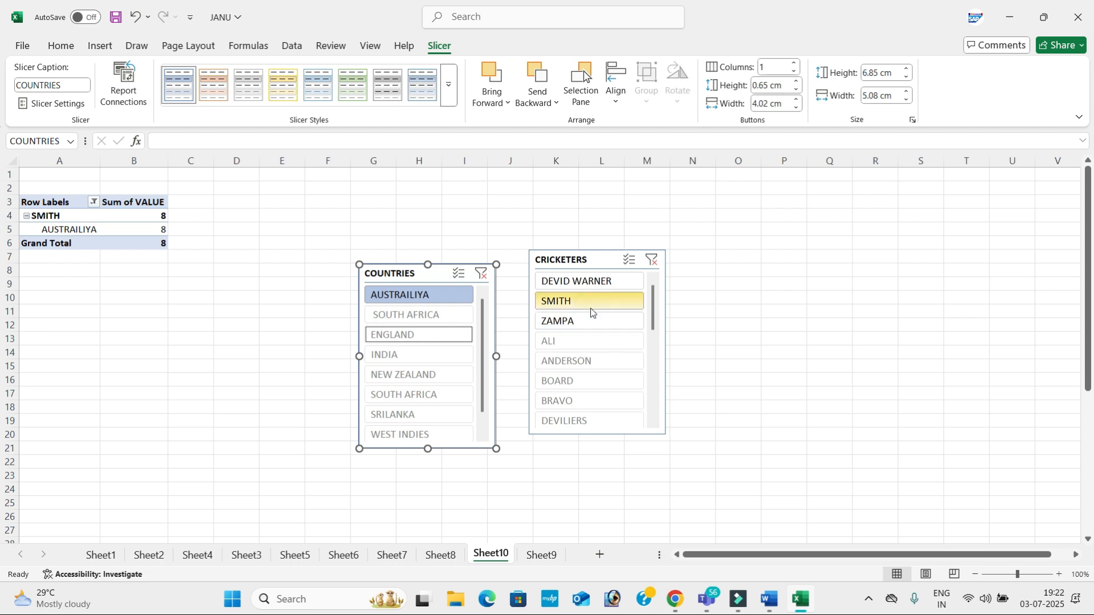
{"action": "left_click", "coordinate": [654, 374]}
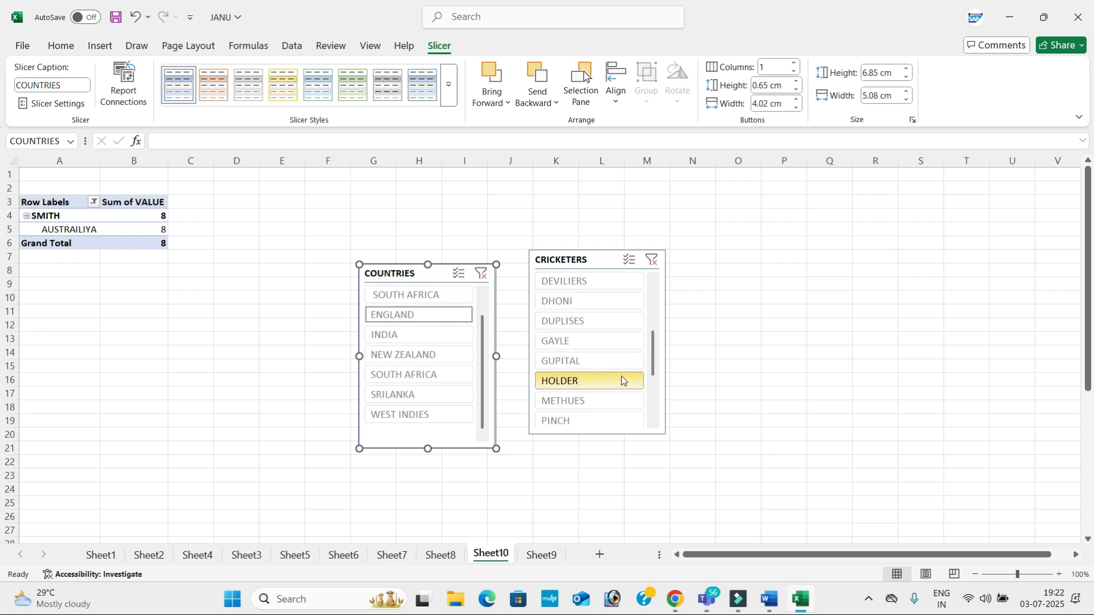
{"action": "left_click", "coordinate": [607, 382]}
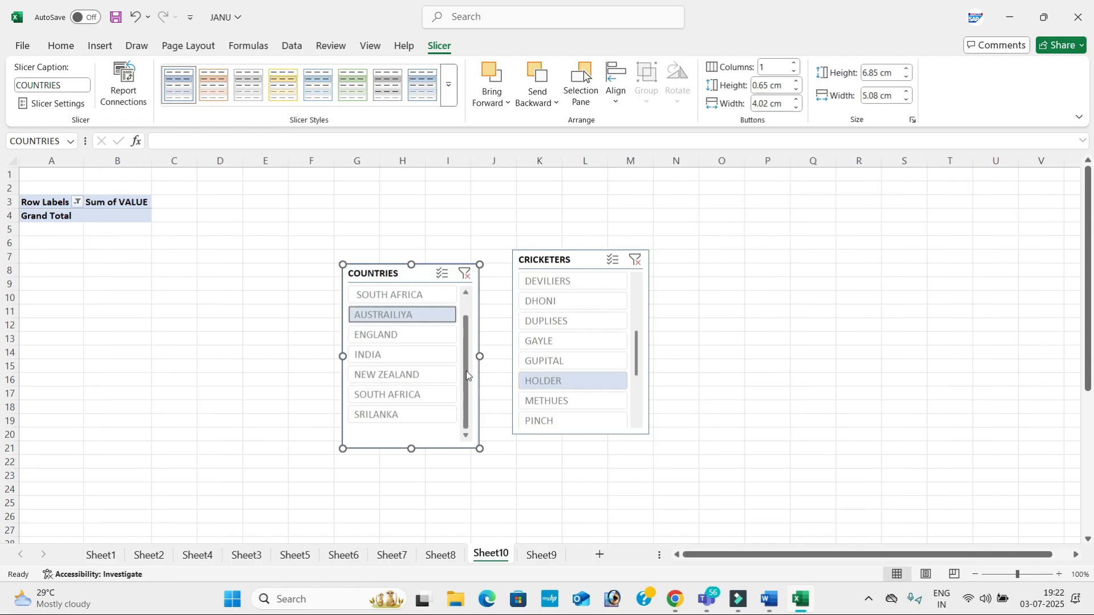
{"action": "left_click_drag", "start_coordinate": [466, 371], "coordinate": [471, 333]}
{"action": "left_click", "coordinate": [580, 342]}
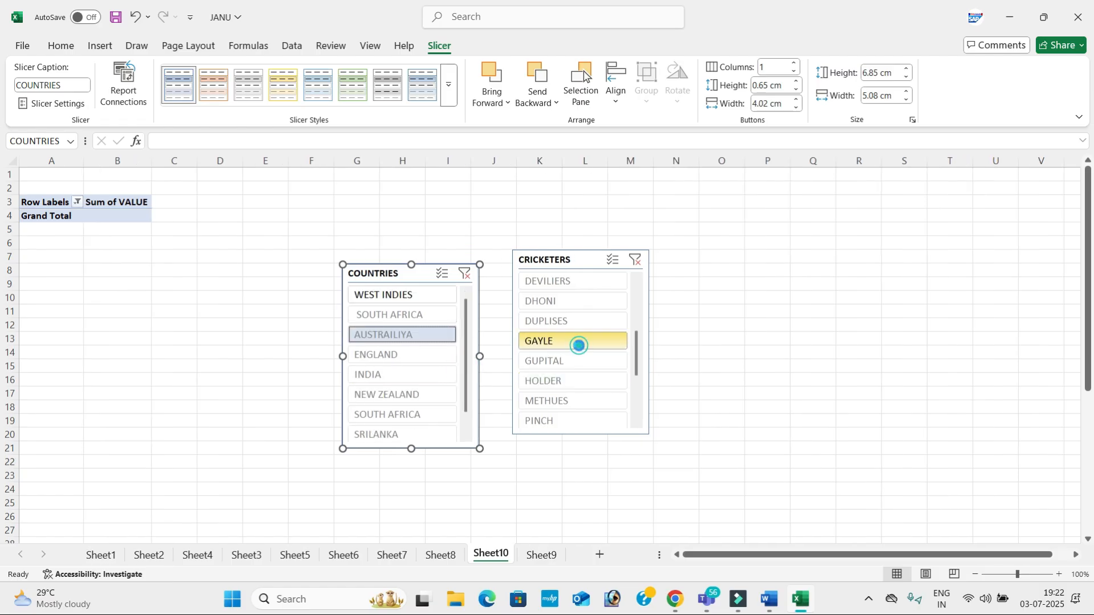
{"action": "left_click", "coordinate": [583, 323]}
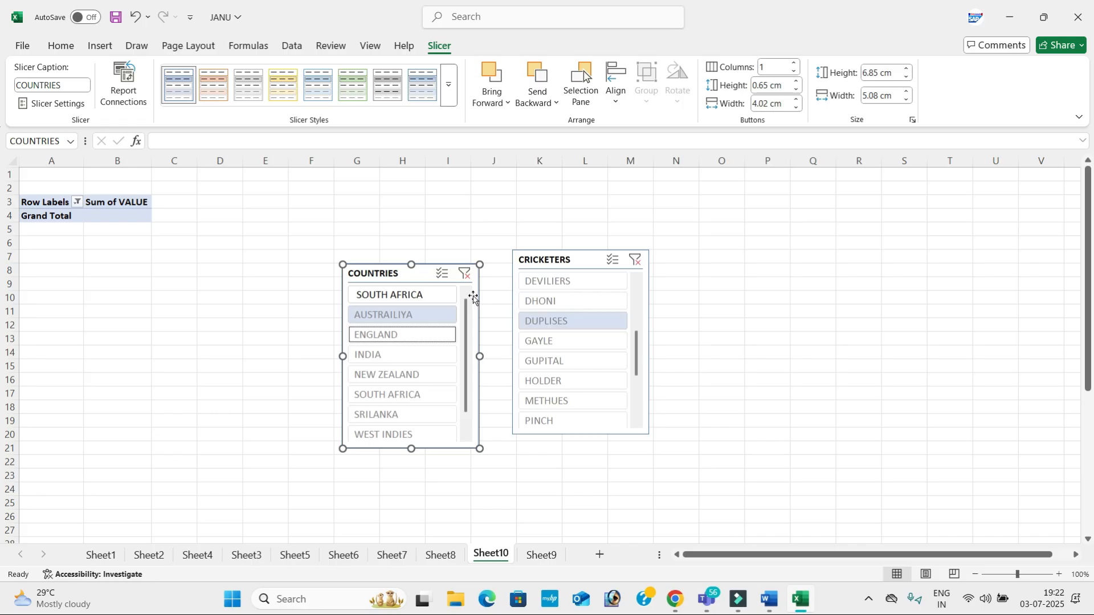
{"action": "left_click", "coordinate": [564, 302]}
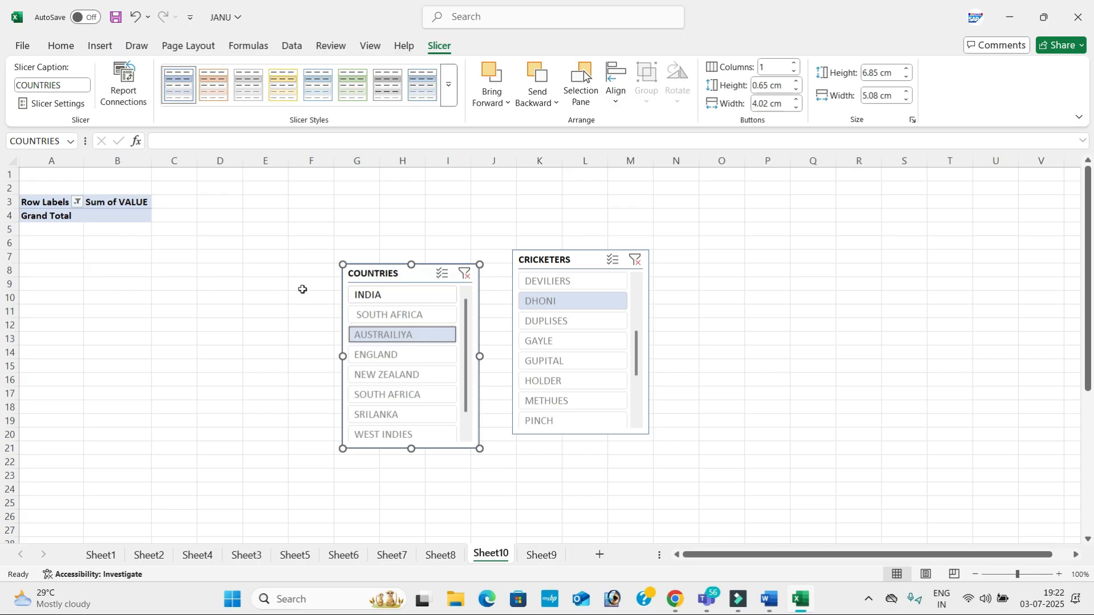
{"action": "left_click", "coordinate": [60, 46]}
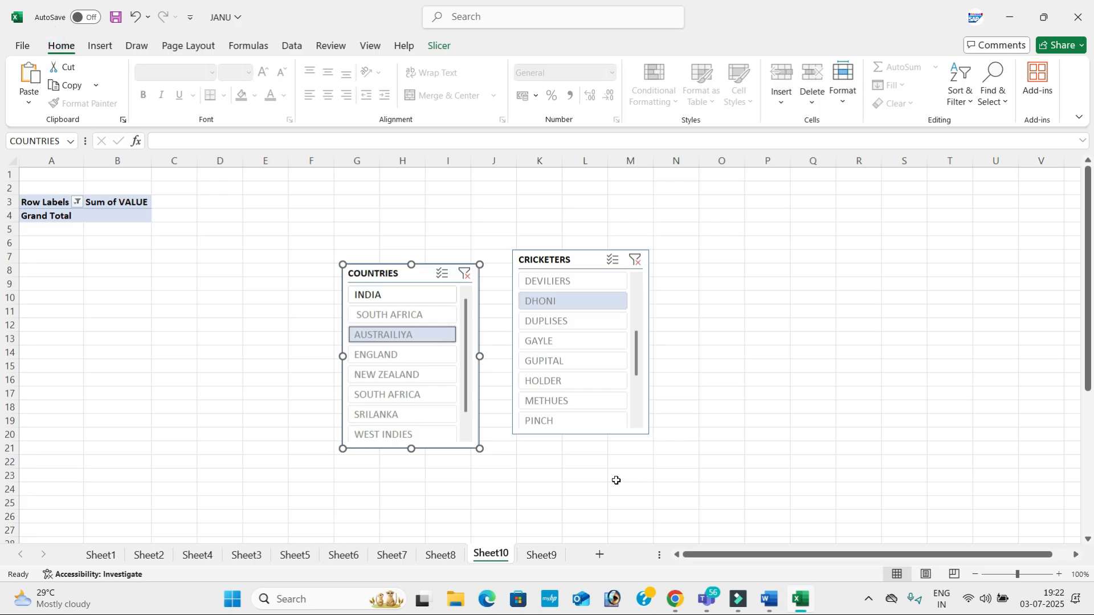
Switch to the ONly Excel document in Word and read the DATA VALIDATION table's cell ranges, data types and limits
{"action": "left_click", "coordinate": [777, 598]}
{"action": "scroll", "coordinate": [723, 357], "scroll_direction": "down", "scroll_amount": 10}
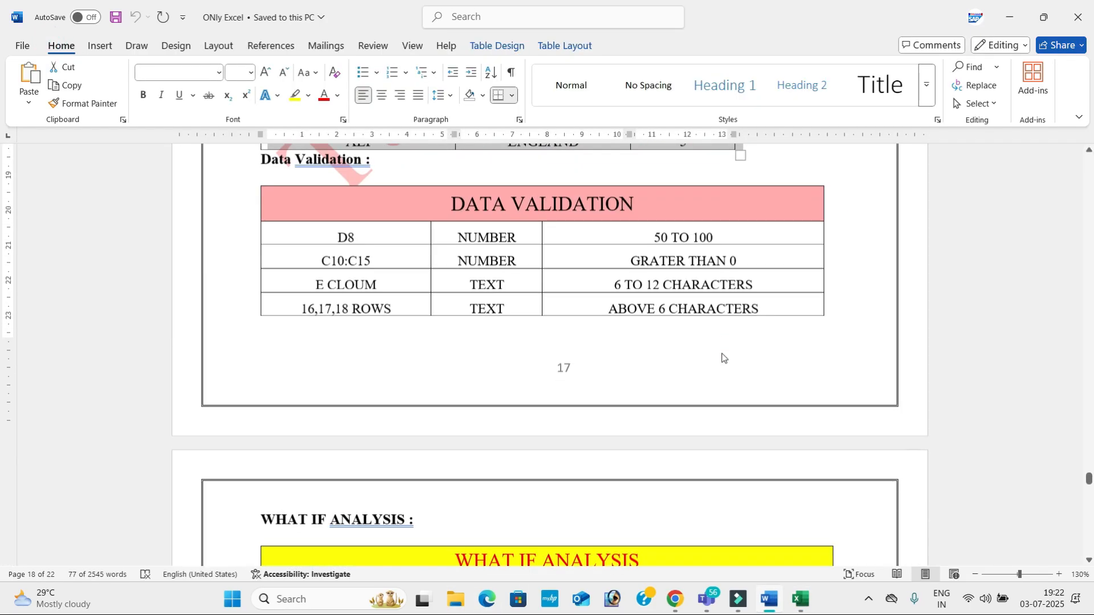
{"action": "scroll", "coordinate": [723, 358], "scroll_direction": "up", "scroll_amount": 4}
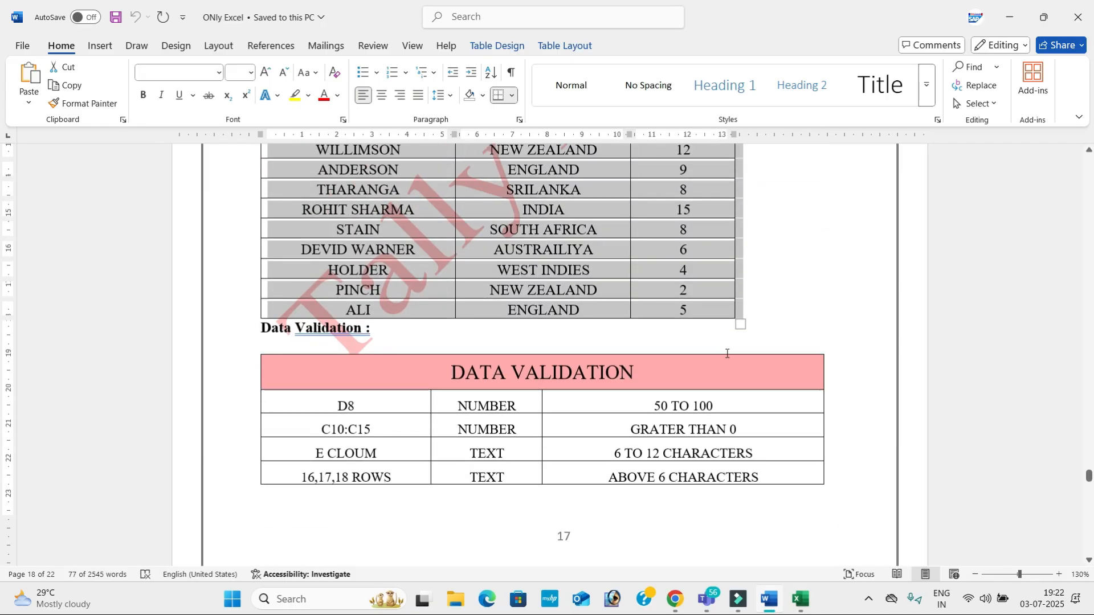
{"action": "scroll", "coordinate": [766, 392], "scroll_direction": "down", "scroll_amount": 2}
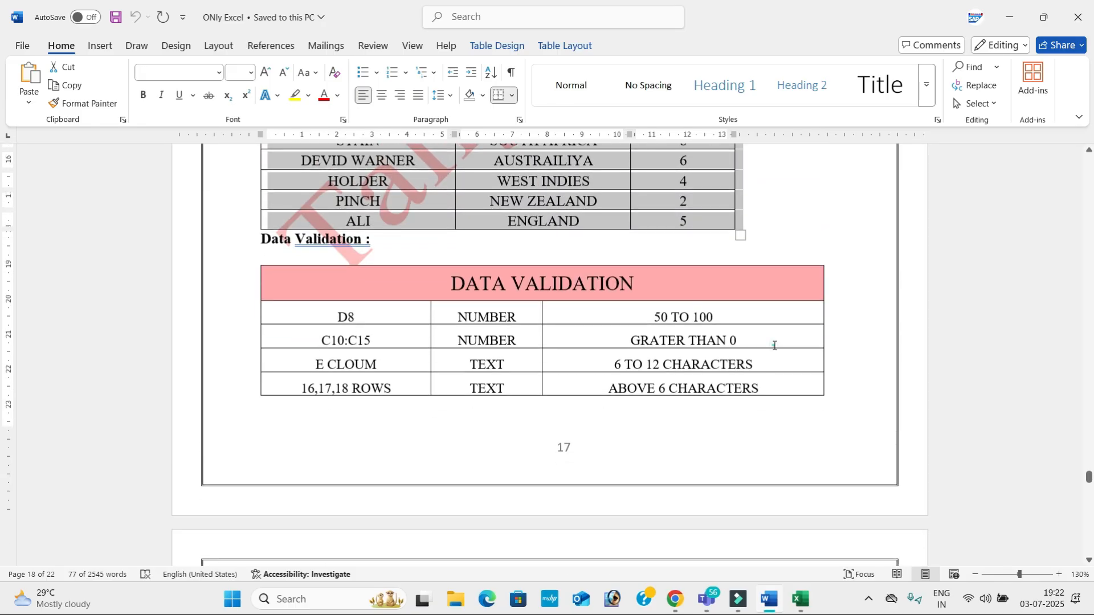
{"action": "left_click", "coordinate": [775, 345]}
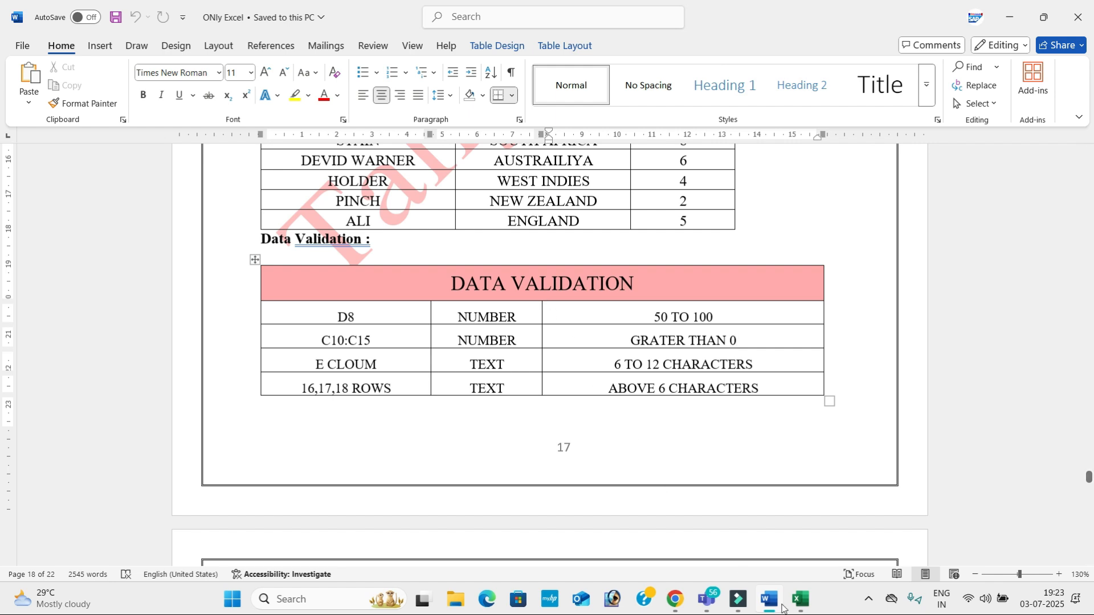
{"action": "left_click", "coordinate": [373, 317]}
{"action": "left_click", "coordinate": [489, 317]}
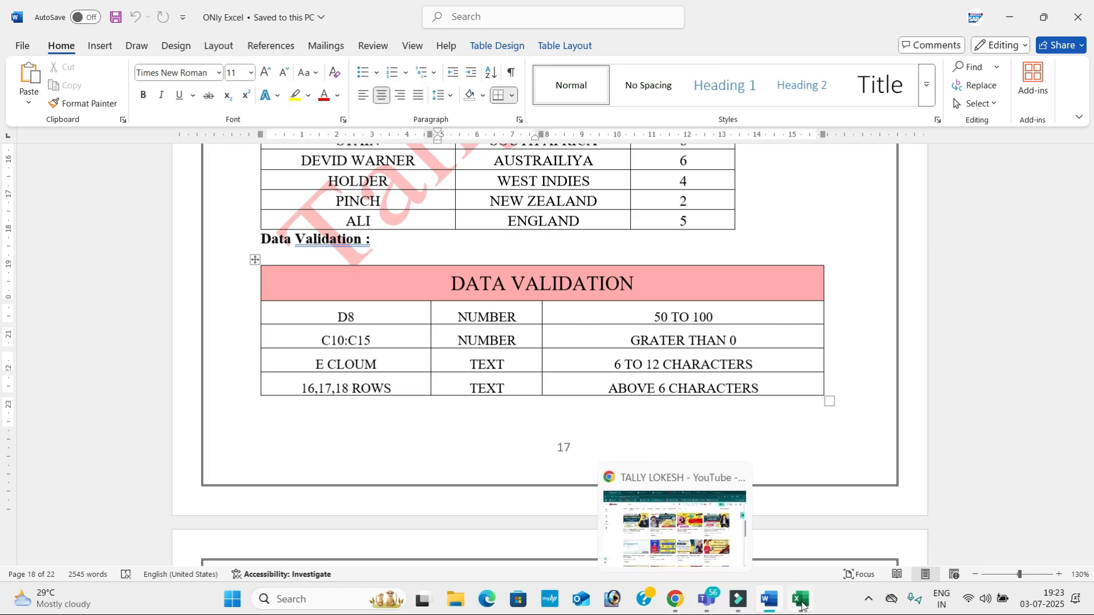
Switch back to the JANU workbook in Excel and add a new worksheet
{"action": "mouse_move", "coordinate": [800, 598]}
{"action": "left_click", "coordinate": [793, 570]}
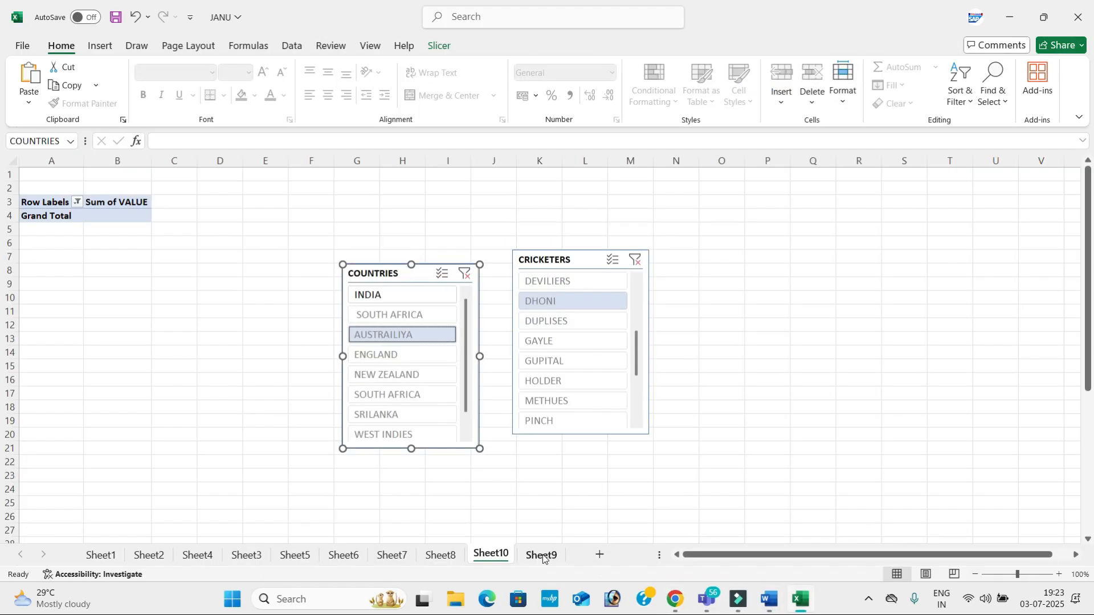
{"action": "left_click", "coordinate": [599, 554]}
{"action": "left_click", "coordinate": [275, 300]}
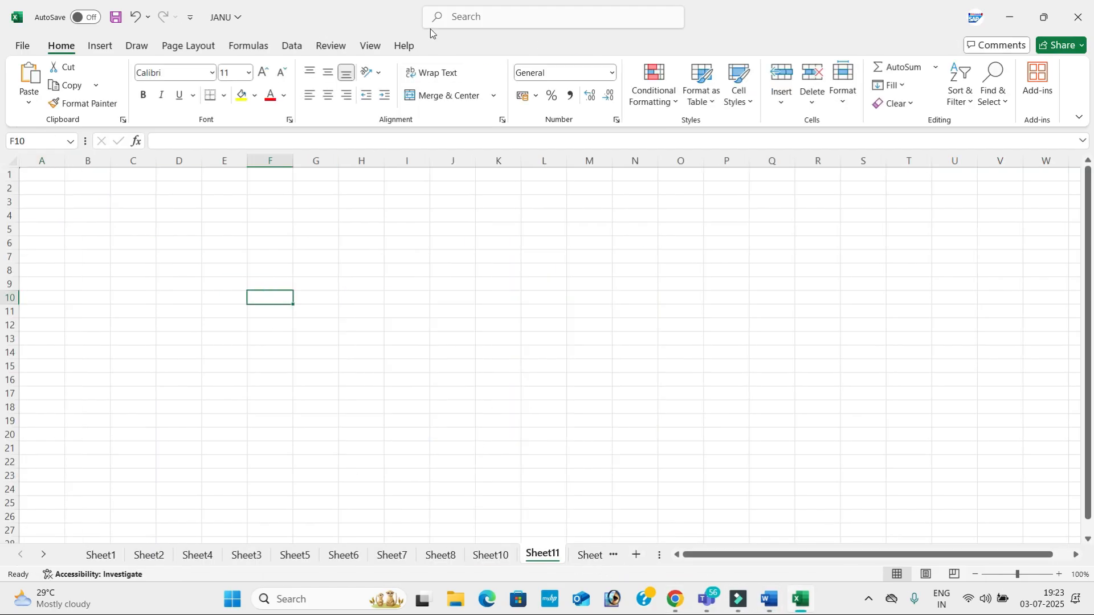
{"action": "left_click", "coordinate": [285, 45]}
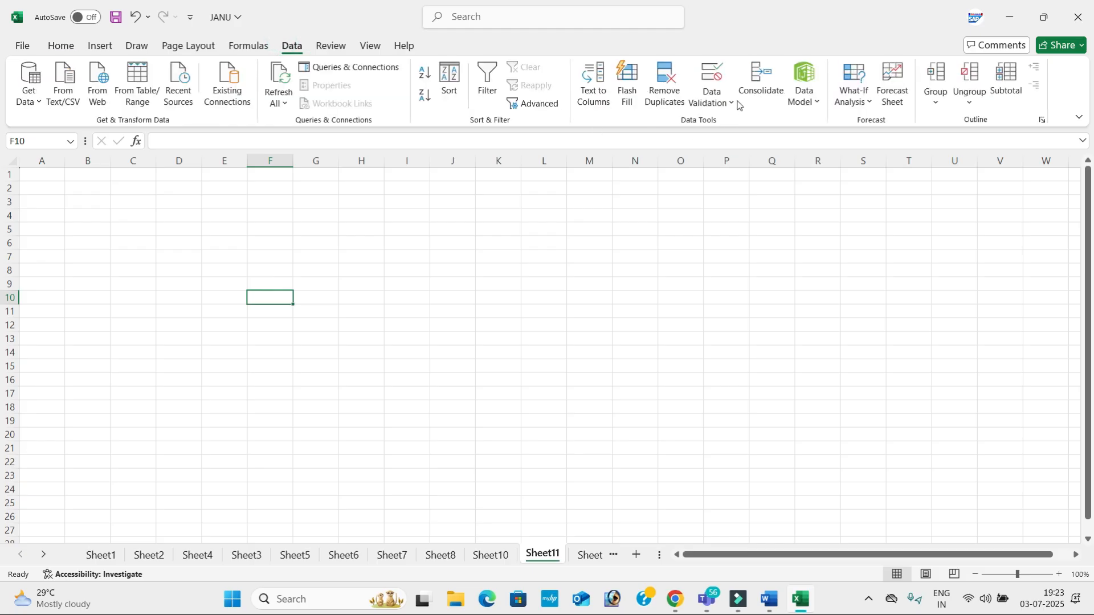
{"action": "left_click", "coordinate": [722, 92]}
{"action": "left_click", "coordinate": [729, 122]}
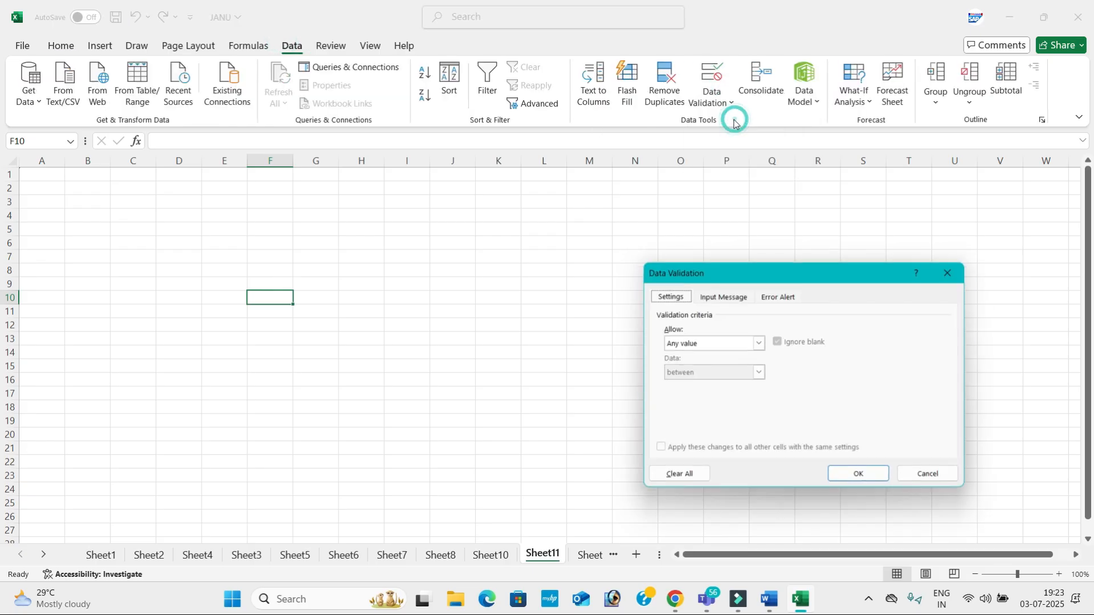
{"action": "left_click", "coordinate": [956, 270]}
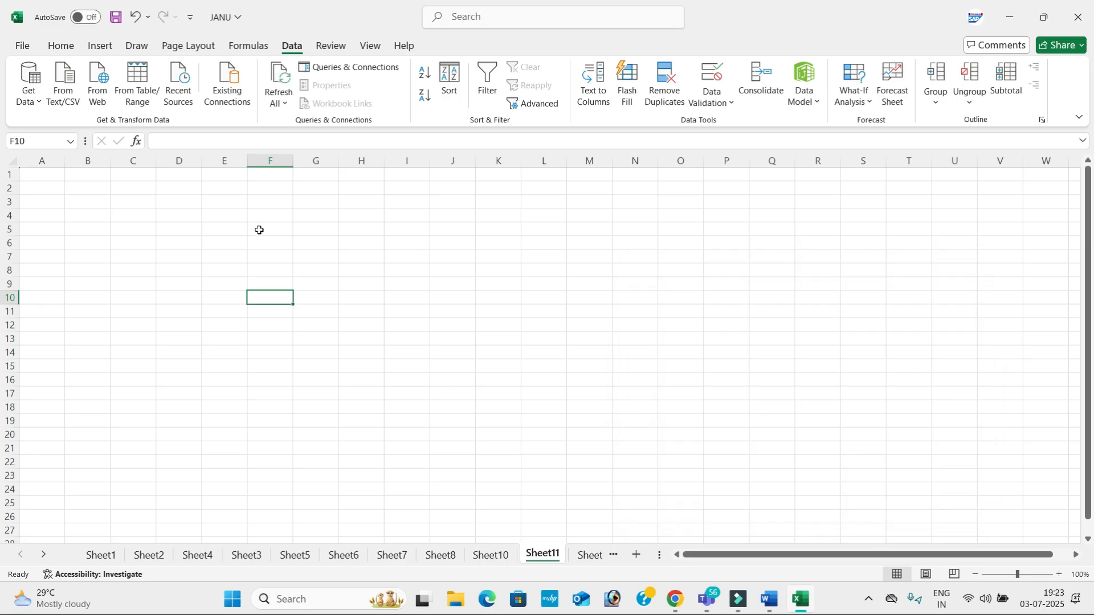
Select cell D8 in the new worksheet and enlarge the sheet view to 179%
{"action": "left_click", "coordinate": [174, 269]}
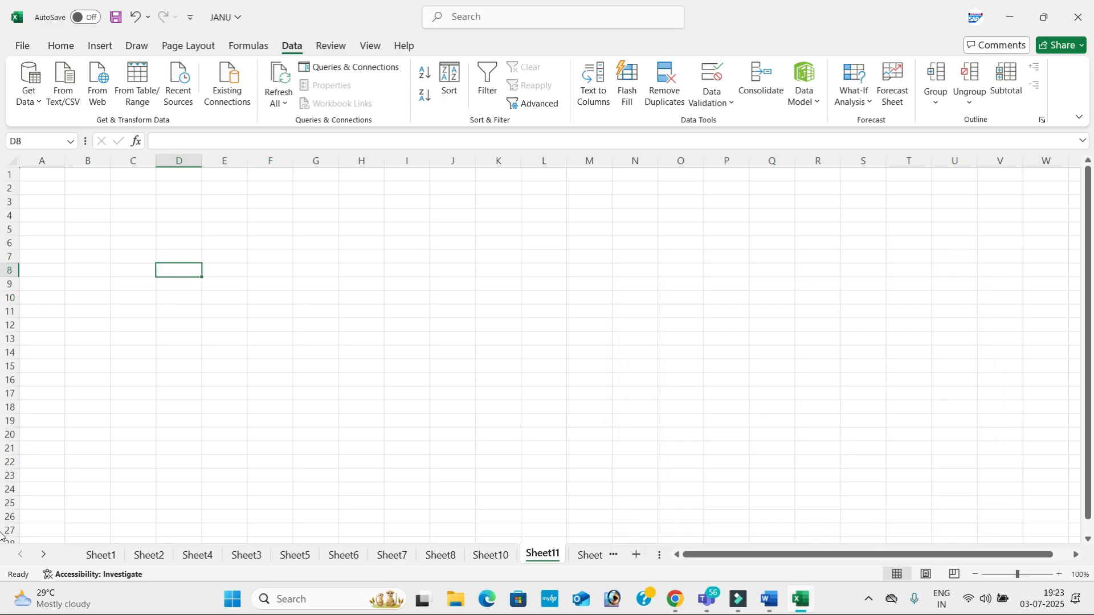
{"action": "left_click", "coordinate": [1057, 573]}
{"action": "left_click", "coordinate": [1057, 573]}
{"action": "left_click", "coordinate": [1057, 573]}
{"action": "left_click", "coordinate": [1057, 573]}
{"action": "left_click", "coordinate": [1049, 572]}
{"action": "left_click", "coordinate": [1025, 574]}
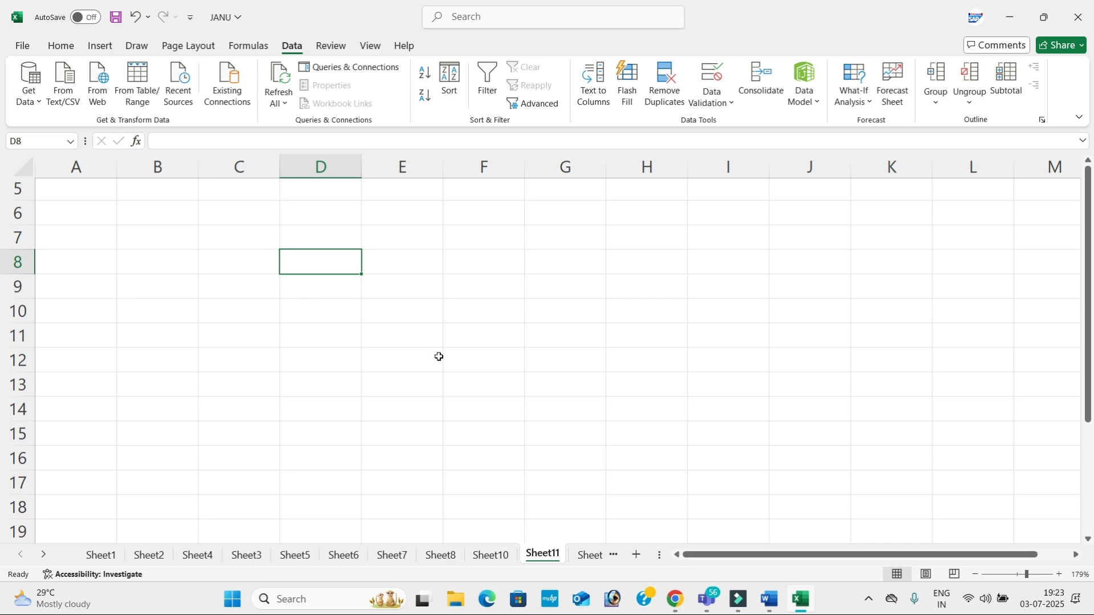
Move the active cell to C1 in the first row of the worksheet
{"action": "key", "text": "Left"}
{"action": "key", "text": "Up"}
{"action": "key", "text": "Up"}
{"action": "key", "text": "Up"}
{"action": "key", "text": "Up"}
{"action": "key", "text": "Up"}
{"action": "key", "text": "Up"}
{"action": "key", "text": "Up"}
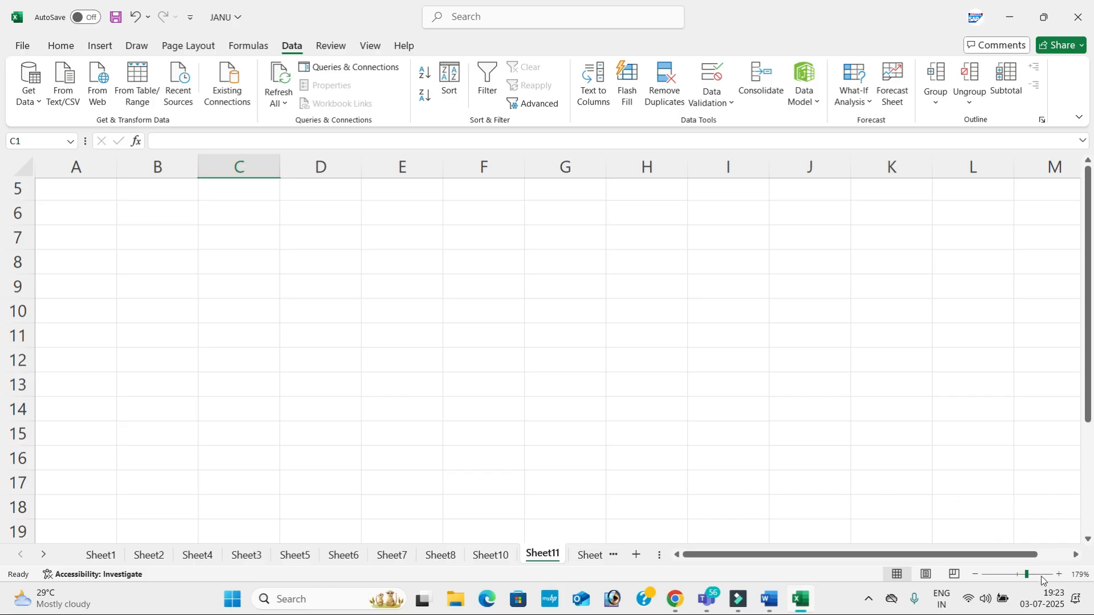
Restrict cell D8 to whole numbers between 50 and 100 with a data validation rule
{"action": "left_click_drag", "start_coordinate": [1025, 575], "coordinate": [1017, 575]}
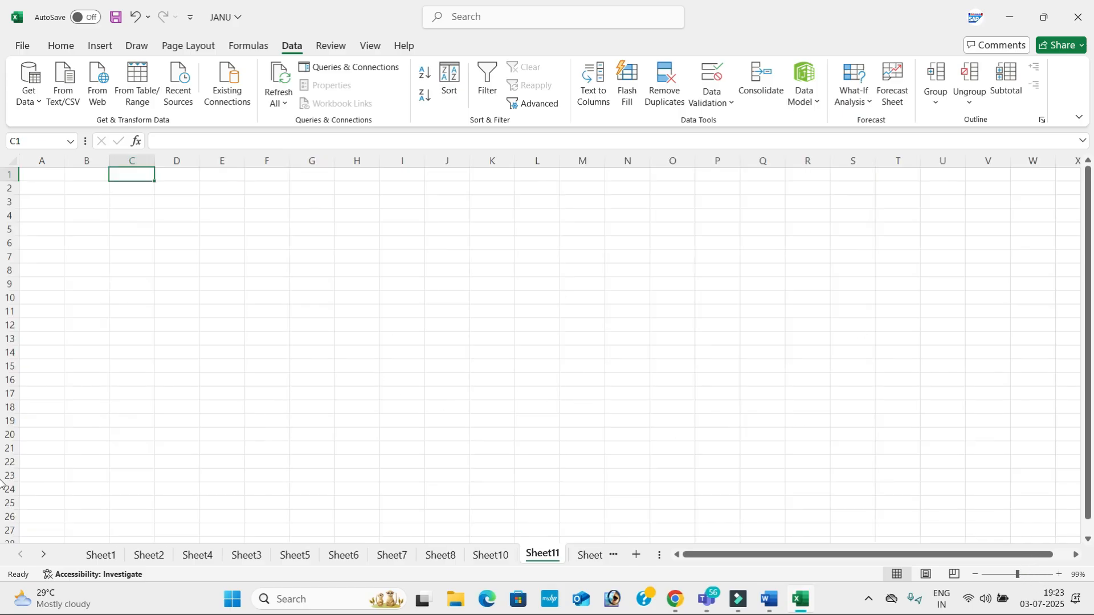
{"action": "left_click", "coordinate": [1059, 574]}
{"action": "left_click", "coordinate": [1059, 574]}
{"action": "left_click", "coordinate": [1059, 574]}
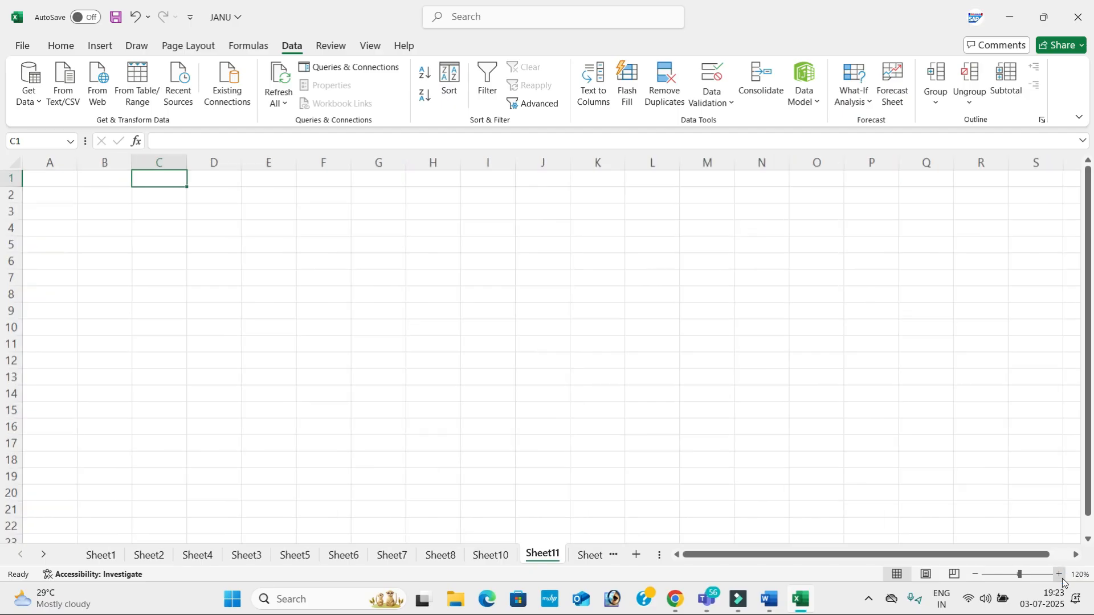
{"action": "left_click", "coordinate": [1059, 574]}
{"action": "left_click", "coordinate": [1059, 574]}
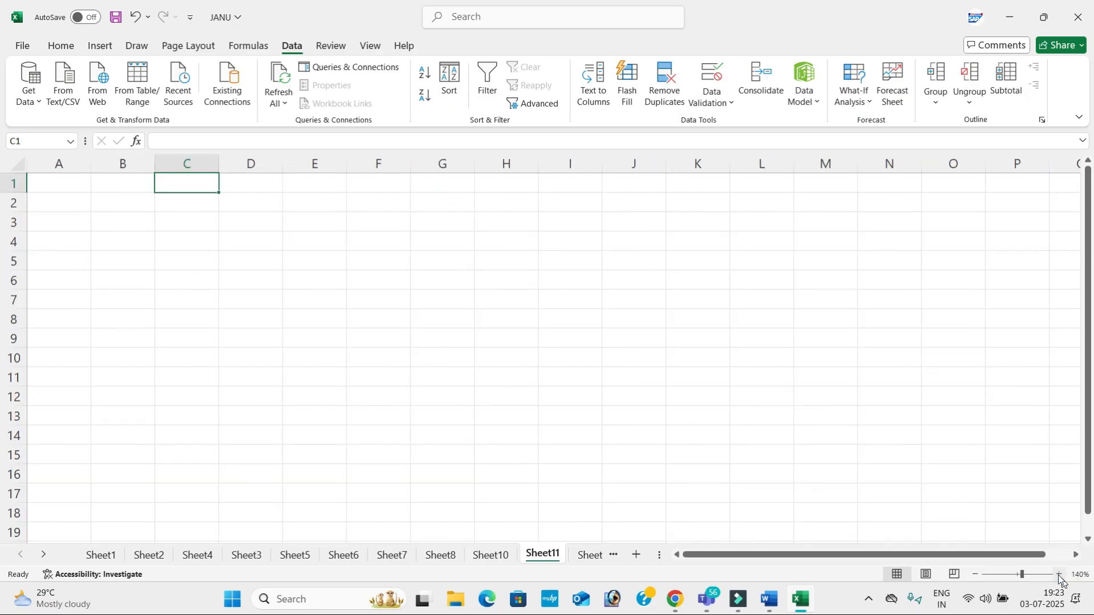
{"action": "left_click", "coordinate": [271, 321]}
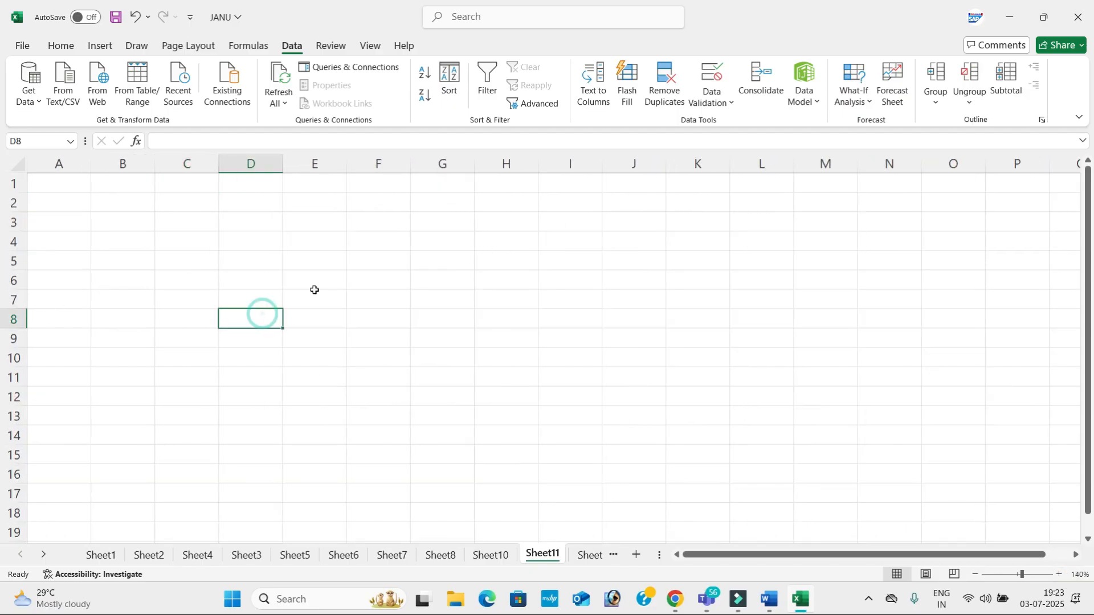
{"action": "left_click", "coordinate": [712, 83]}
{"action": "left_click", "coordinate": [758, 343]}
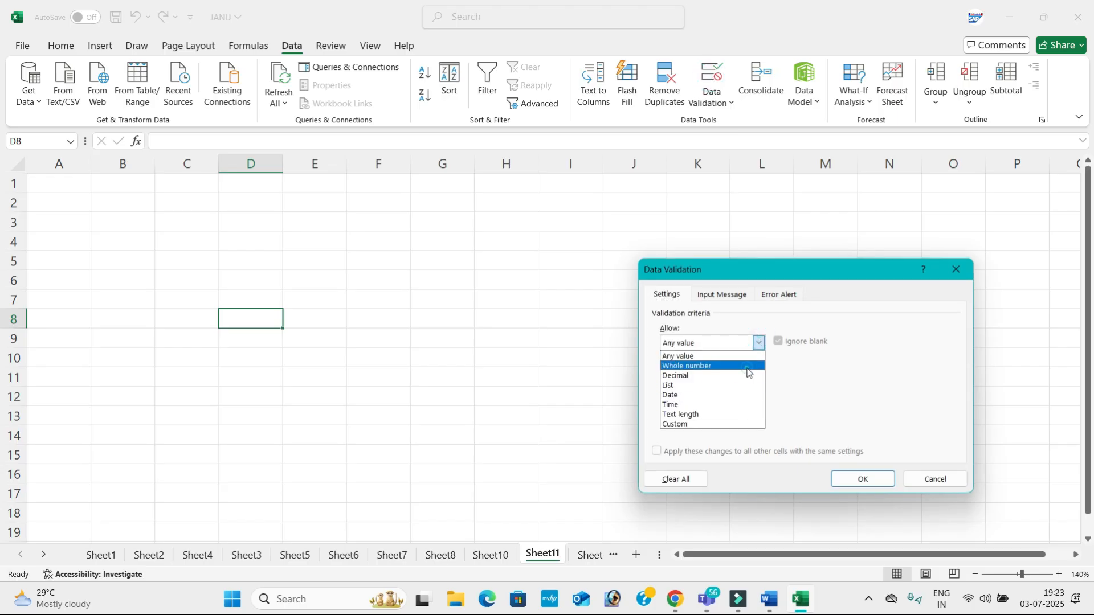
{"action": "left_click", "coordinate": [747, 368]}
{"action": "left_click", "coordinate": [711, 404]}
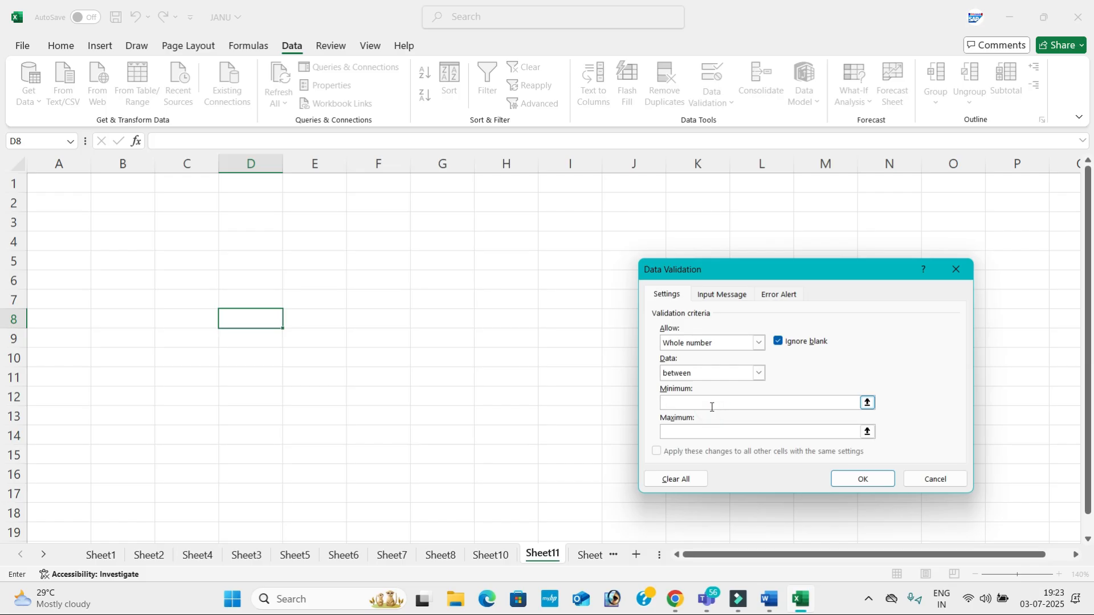
{"action": "left_click", "coordinate": [698, 429]}
{"action": "type", "text": "100"}
{"action": "key", "text": "Return"}
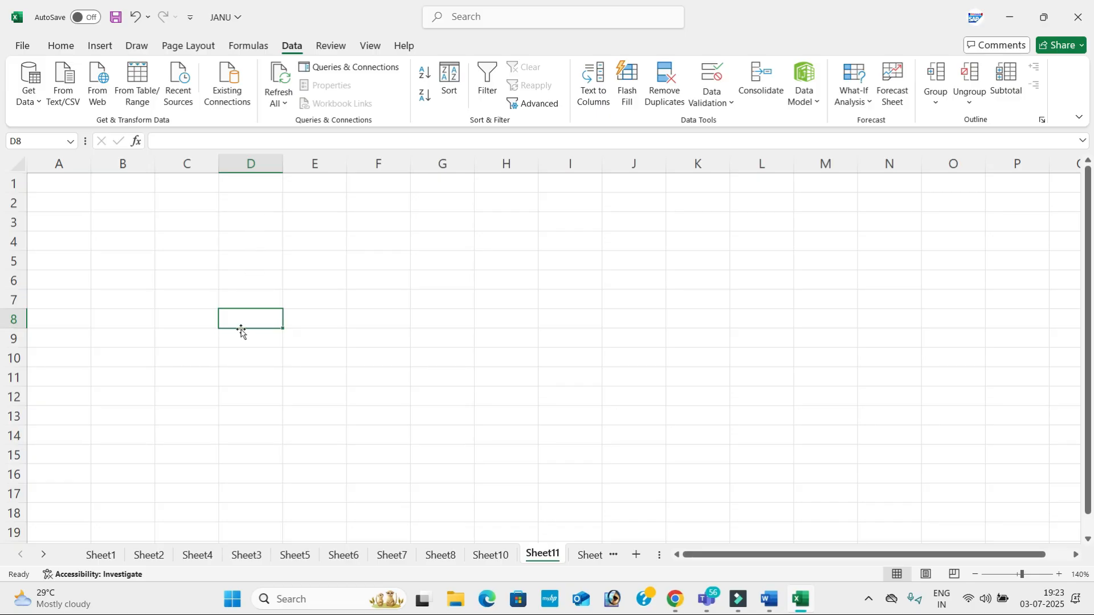
Test the validation rule on D8 by entering 20 and, on retry, 56
{"action": "type", "text": "20"}
{"action": "key", "text": "Return"}
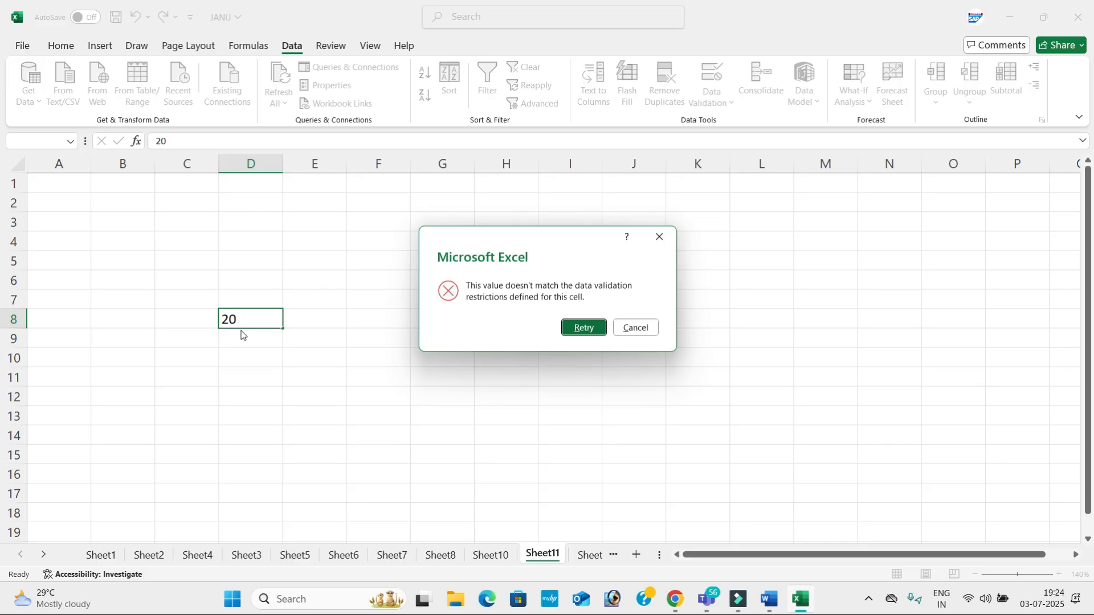
{"action": "key", "text": "Return"}
{"action": "type", "text": "56"}
{"action": "key", "text": "Return"}
Test D8 against its upper limit by trying 110 and 456, and finish with 95
{"action": "key", "text": "Up"}
{"action": "type", "text": "110"}
{"action": "key", "text": "Return"}
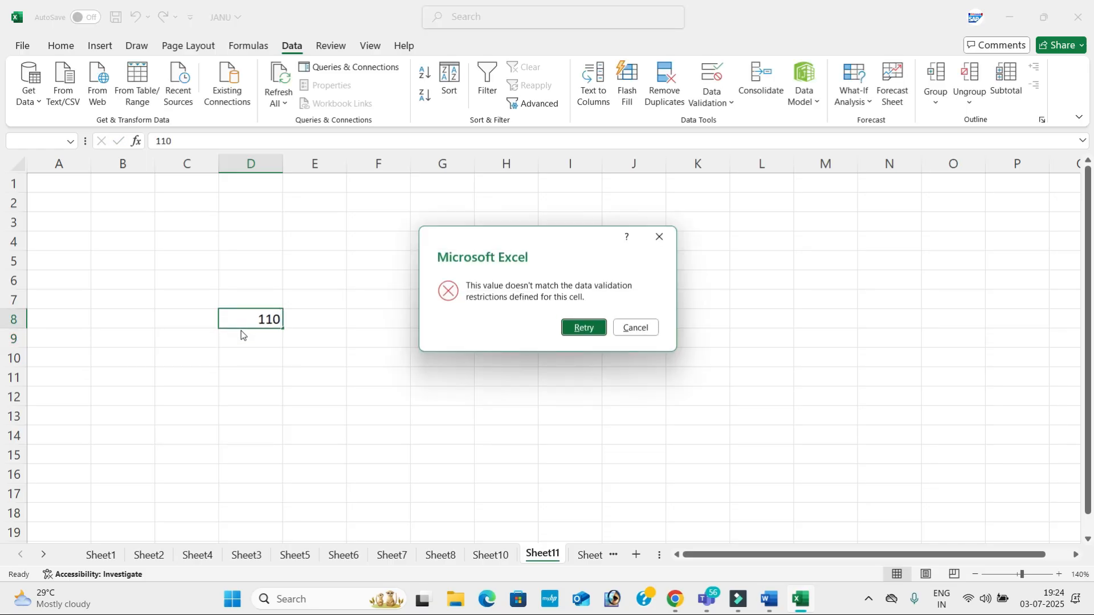
{"action": "key", "text": "Return"}
{"action": "type", "text": "456"}
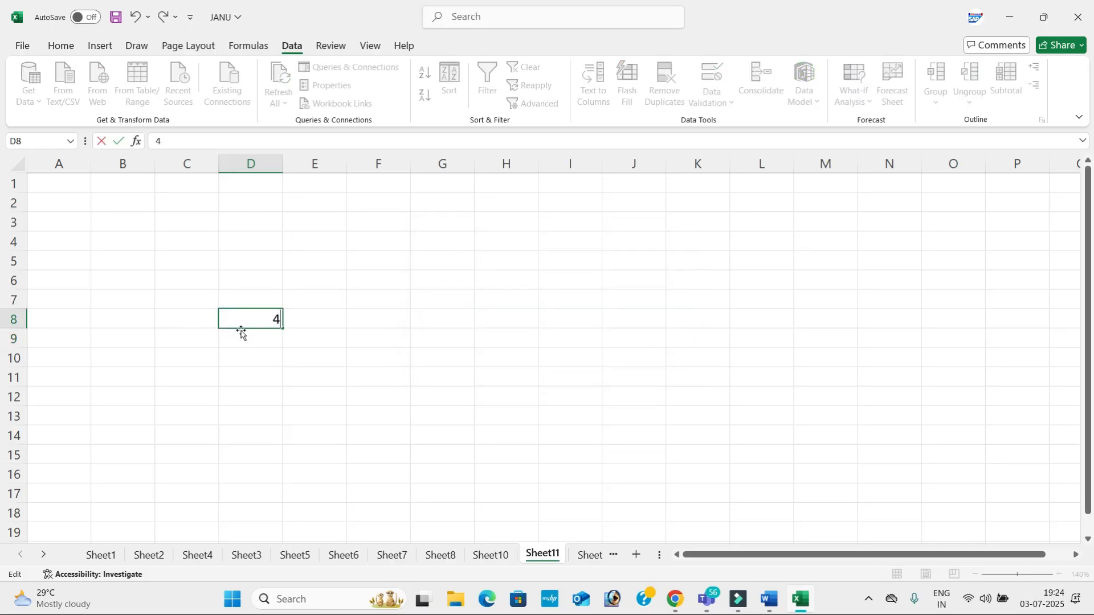
{"action": "key", "text": "Return"}
{"action": "key", "text": "Return"}
{"action": "type", "text": "95"}
{"action": "key", "text": "Return"}
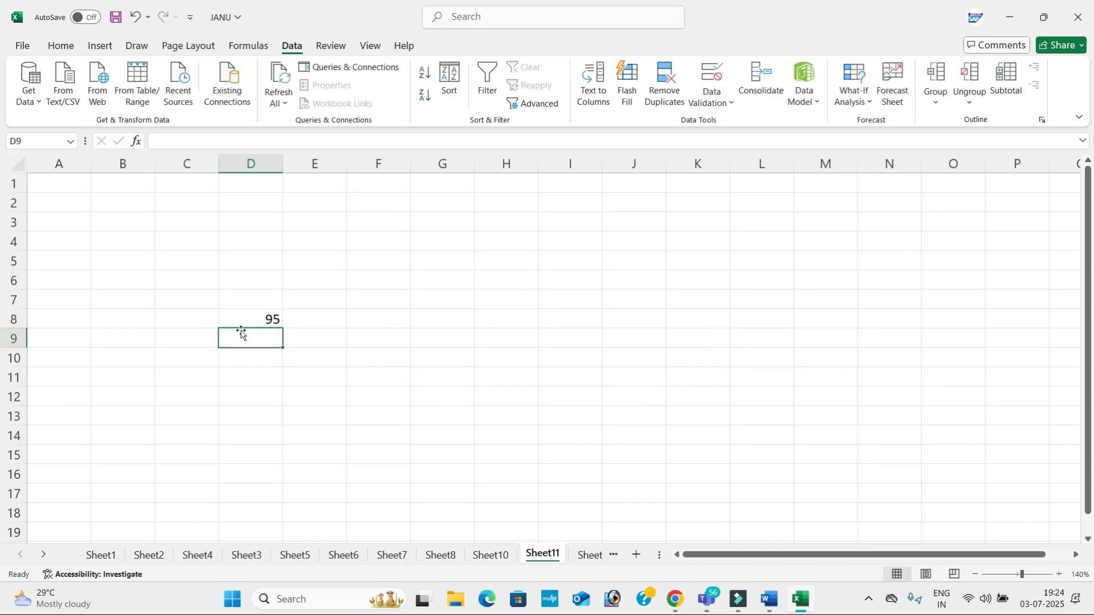
Try to enter the text KK in D8, and enter 50 instead
{"action": "left_click", "coordinate": [247, 322]}
{"action": "type", "text": "KK"}
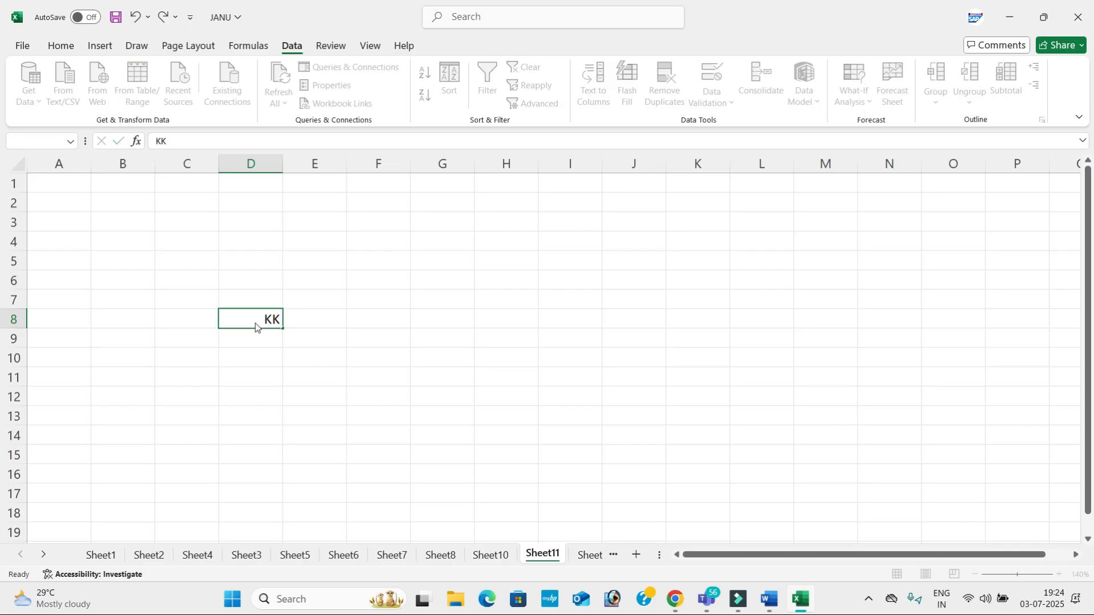
{"action": "key", "text": "Return"}
{"action": "key", "text": "Return"}
{"action": "type", "text": "50"}
{"action": "key", "text": "Return"}
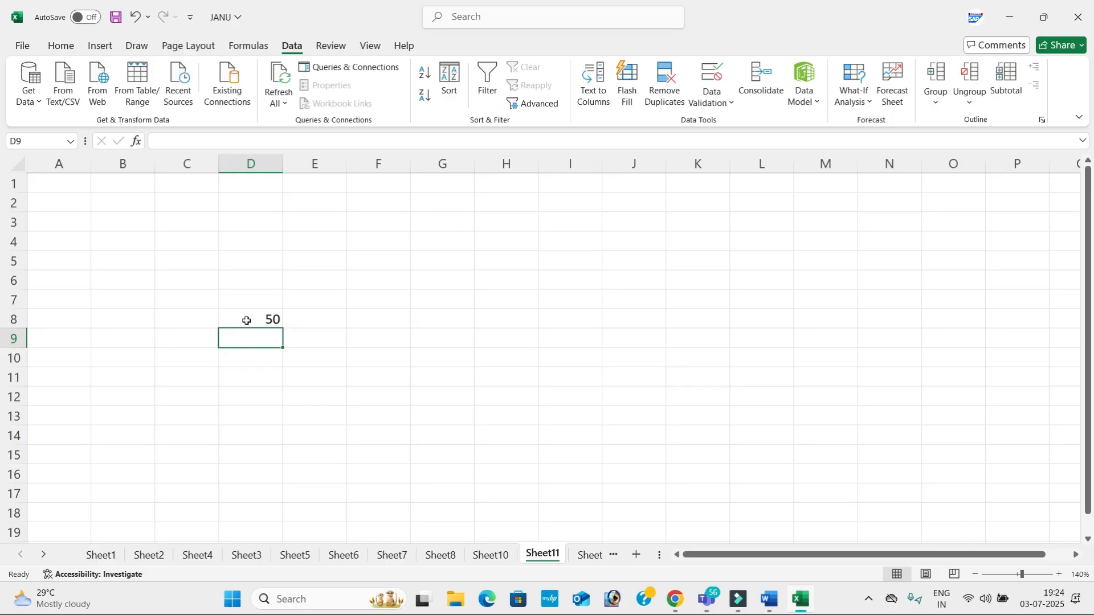
Clear all data validation settings from cell D8
{"action": "left_click", "coordinate": [245, 319]}
{"action": "left_click", "coordinate": [713, 71]}
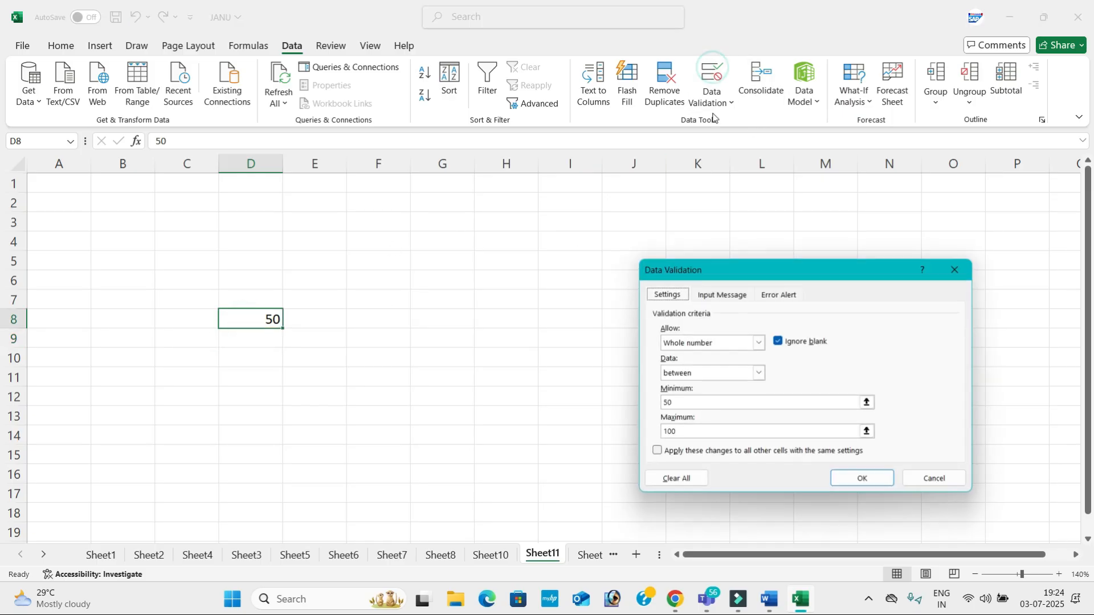
{"action": "left_click", "coordinate": [692, 478]}
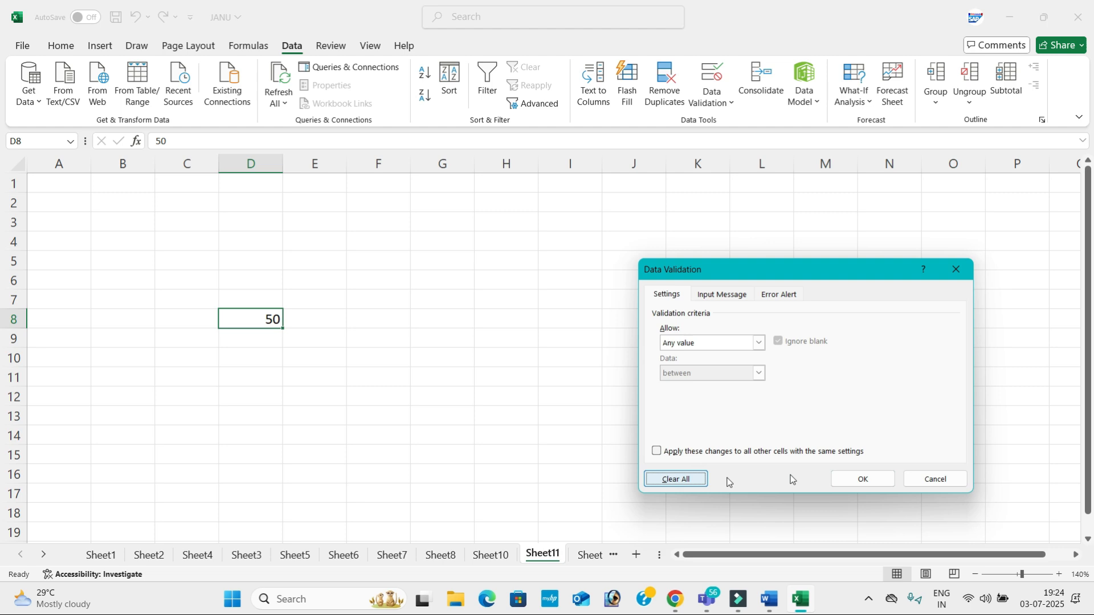
{"action": "left_click", "coordinate": [855, 480]}
Enter 100, 541 and the text JJJ3 one after another in D8 to test the unrestricted cell
{"action": "type", "text": "100"}
{"action": "key", "text": "Return"}
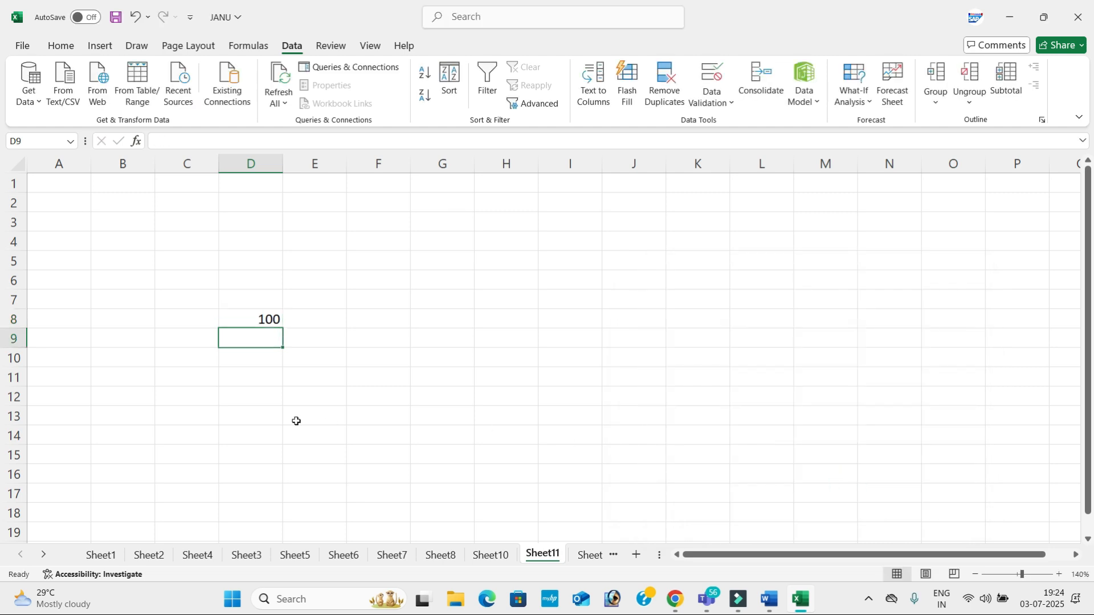
{"action": "key", "text": "Up"}
{"action": "type", "text": "541"}
{"action": "key", "text": "Return"}
{"action": "key", "text": "Up"}
{"action": "type", "text": "JJJ3"}
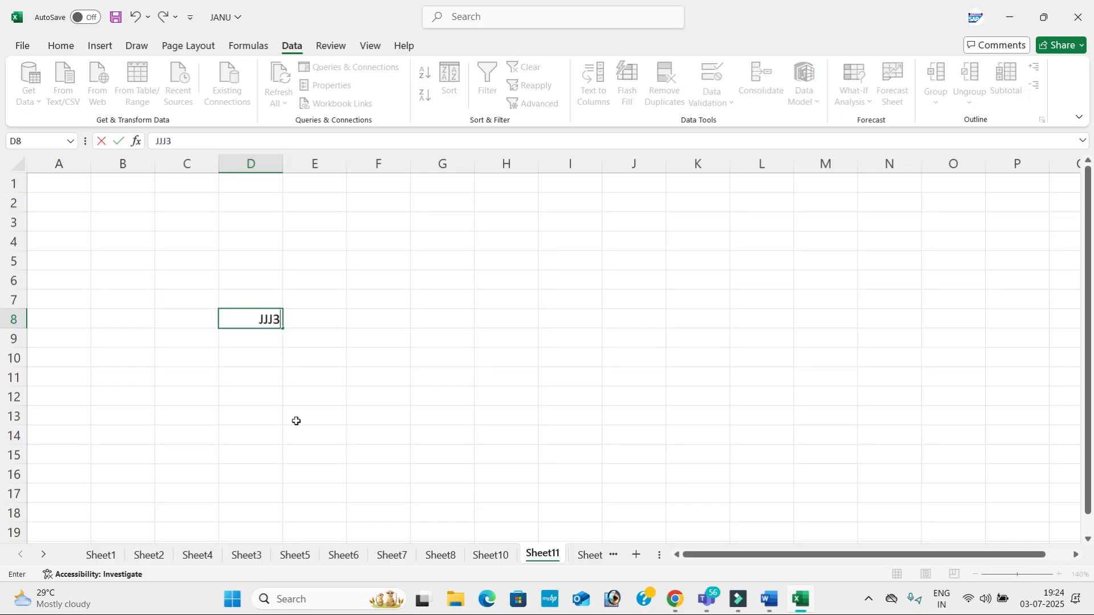
{"action": "key", "text": "Return"}
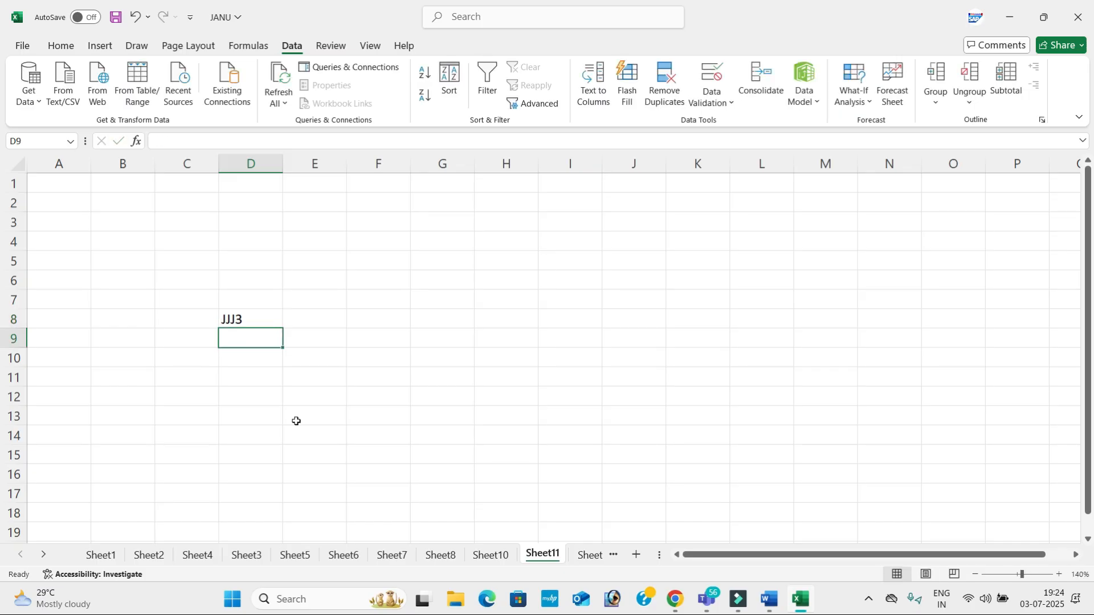
{"action": "left_click", "coordinate": [282, 324]}
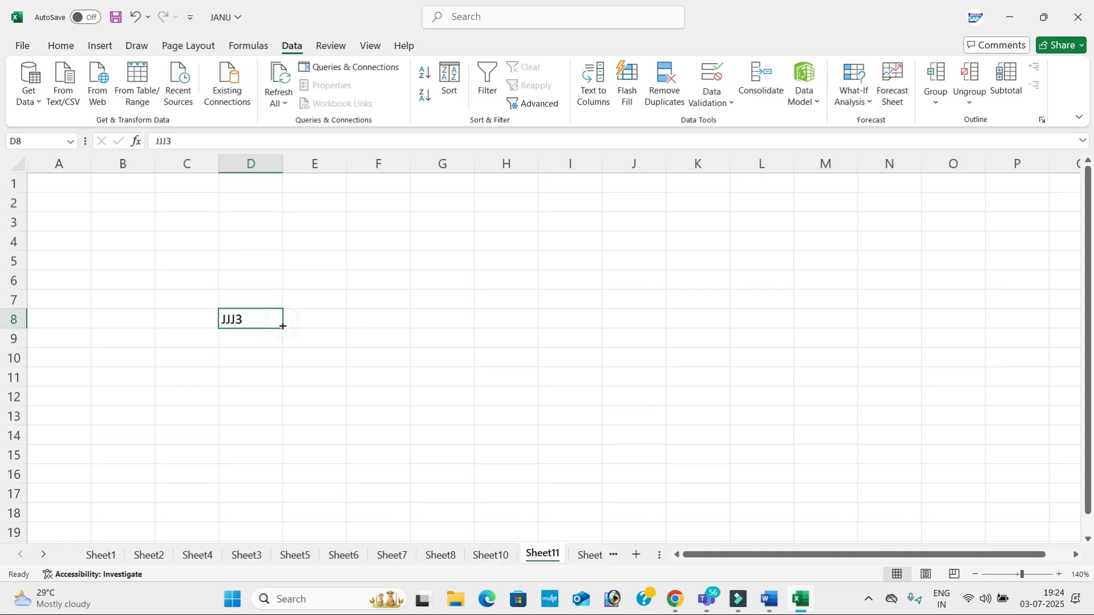
Check the second rule in Word's DATA VALIDATION table and select the range C10:C15 in the Excel sheet
{"action": "key", "text": "alt+Tab"}
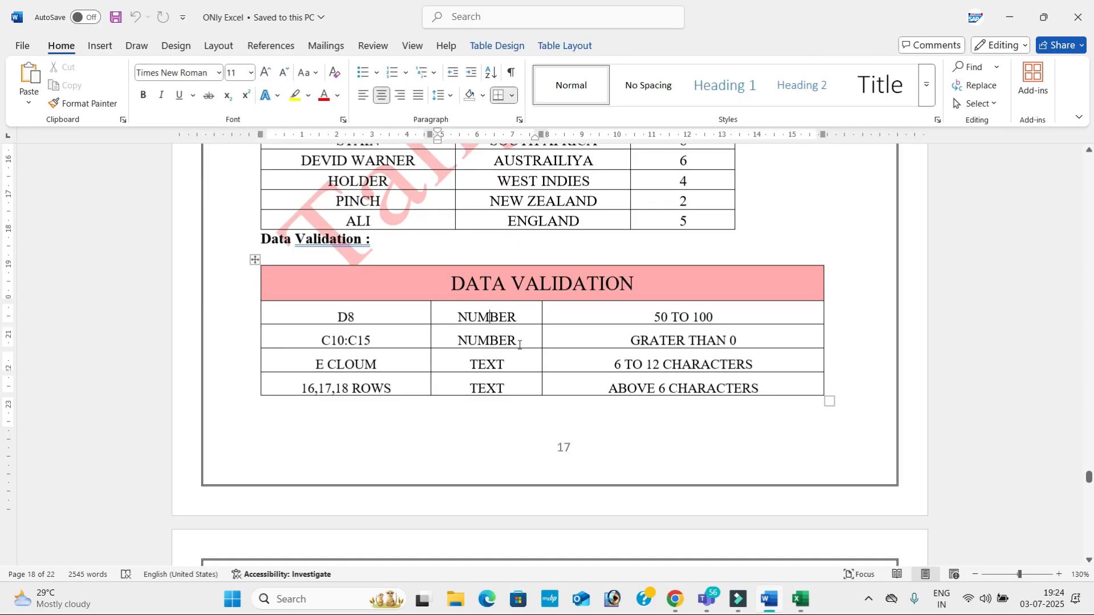
{"action": "key", "text": "alt+Tab"}
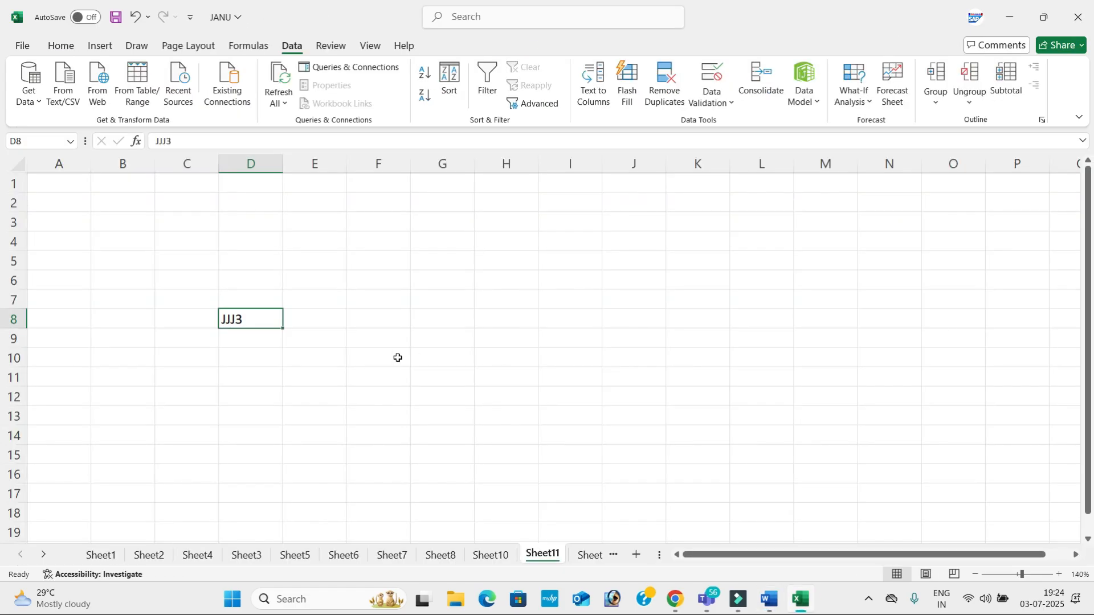
{"action": "left_click_drag", "start_coordinate": [164, 353], "coordinate": [184, 430]}
{"action": "key", "text": "alt+Tab"}
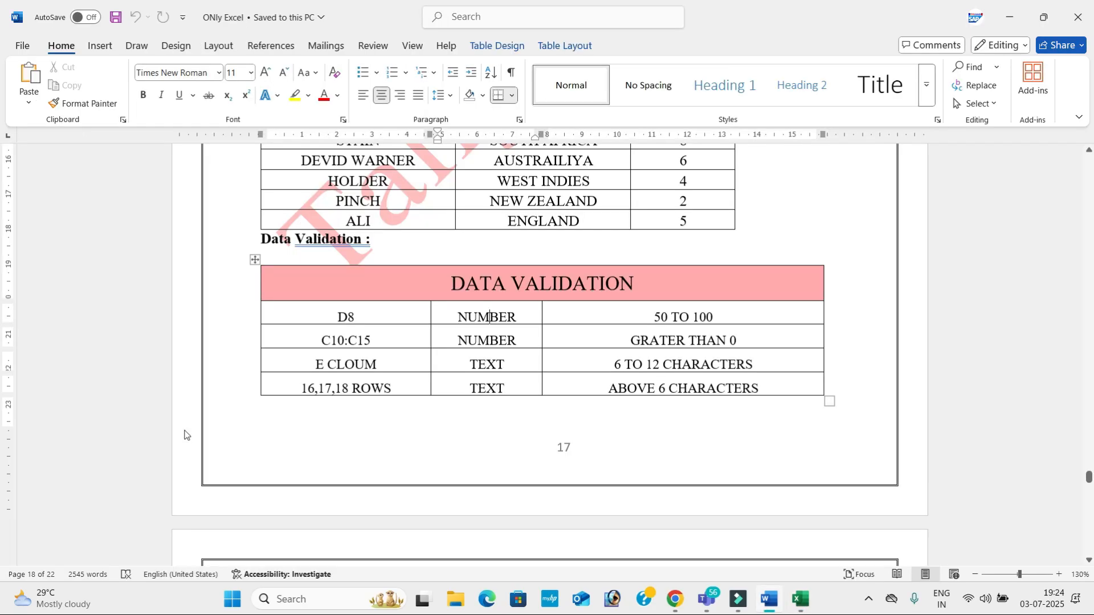
{"action": "key", "text": "alt+Tab"}
{"action": "left_click_drag", "start_coordinate": [184, 437], "coordinate": [188, 454]}
Apply a validation rule to C10:C15 allowing text length greater than or equal to 0, checking the limit in the Word document
{"action": "left_click", "coordinate": [716, 76]}
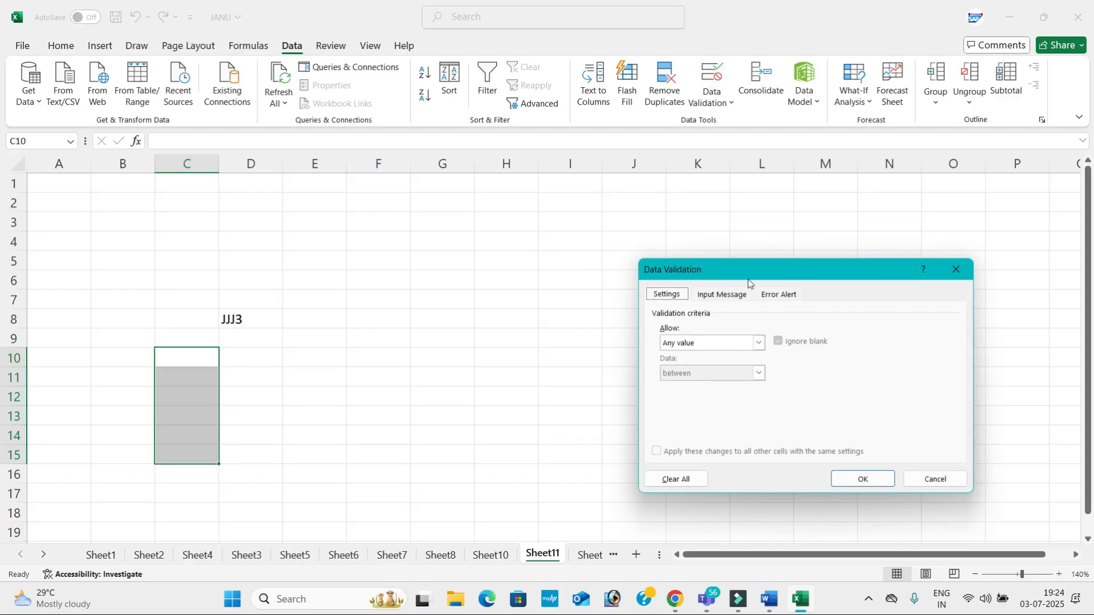
{"action": "left_click", "coordinate": [758, 342]}
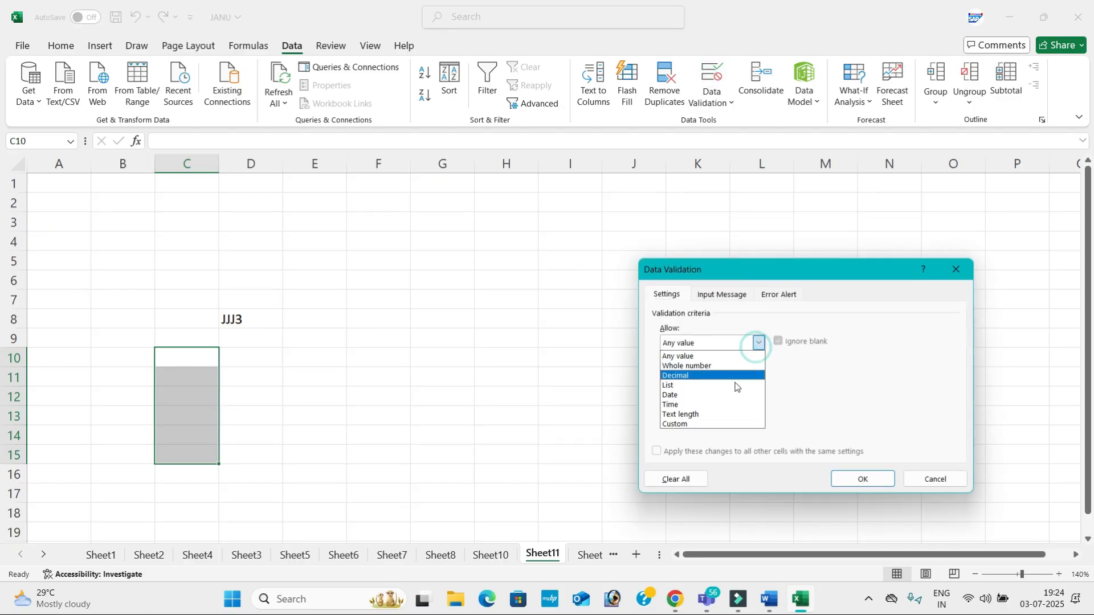
{"action": "left_click", "coordinate": [721, 415]}
{"action": "left_click", "coordinate": [759, 373]}
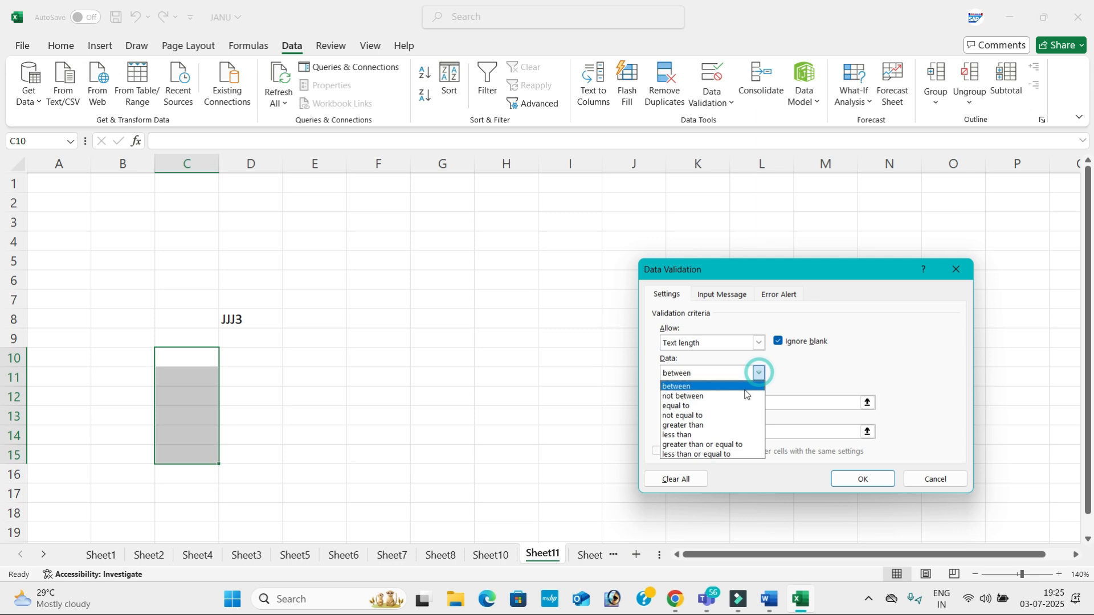
{"action": "left_click", "coordinate": [735, 445]}
{"action": "left_click", "coordinate": [700, 404]}
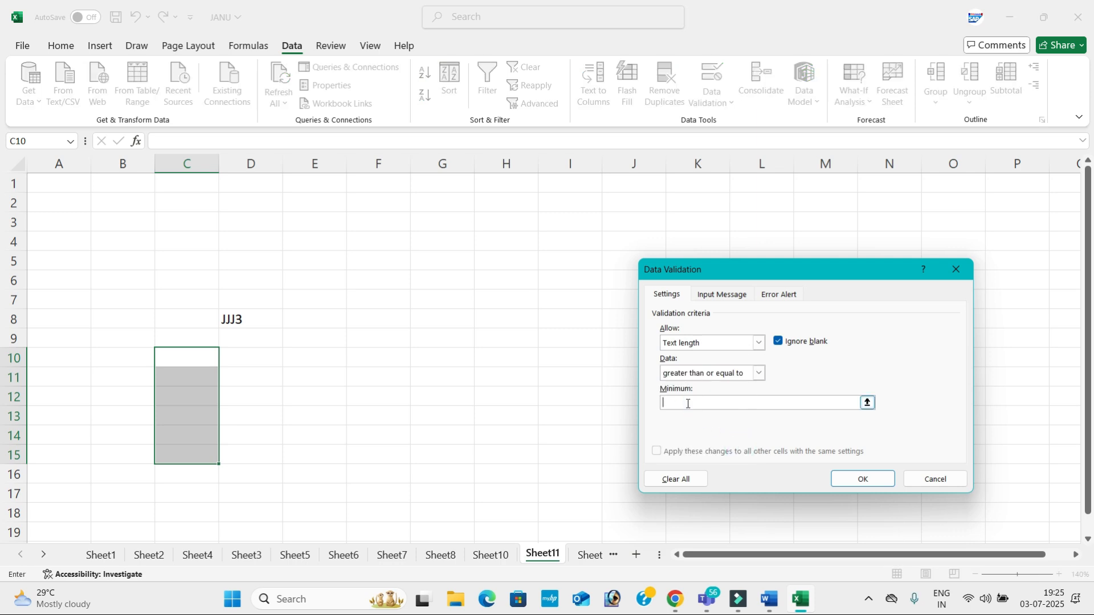
{"action": "key", "text": "alt+Tab"}
{"action": "key", "text": "alt+Tab"}
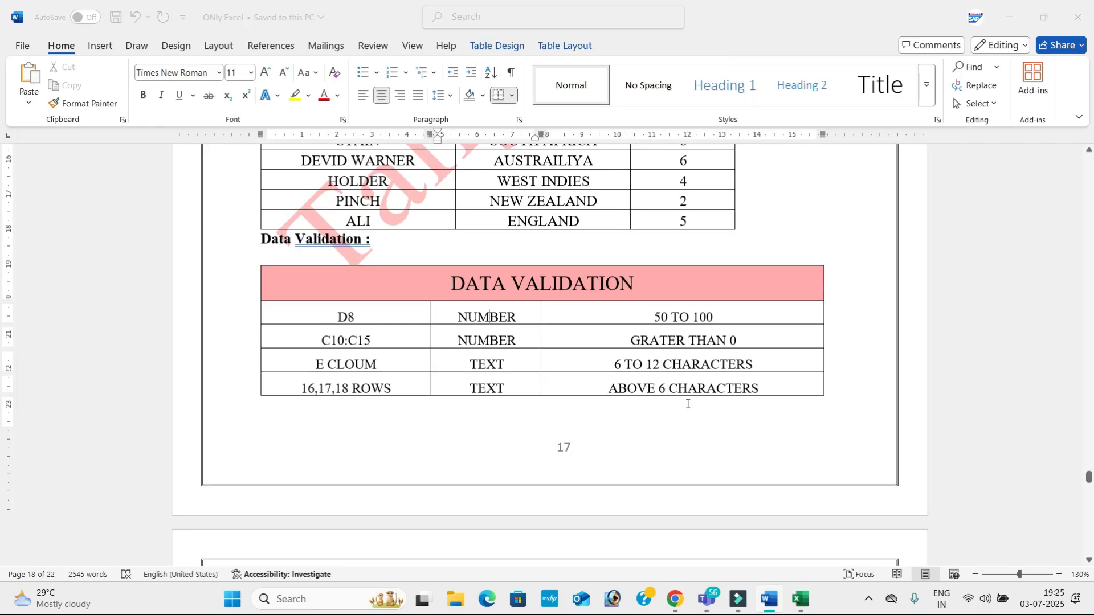
{"action": "key", "text": "alt+Tab"}
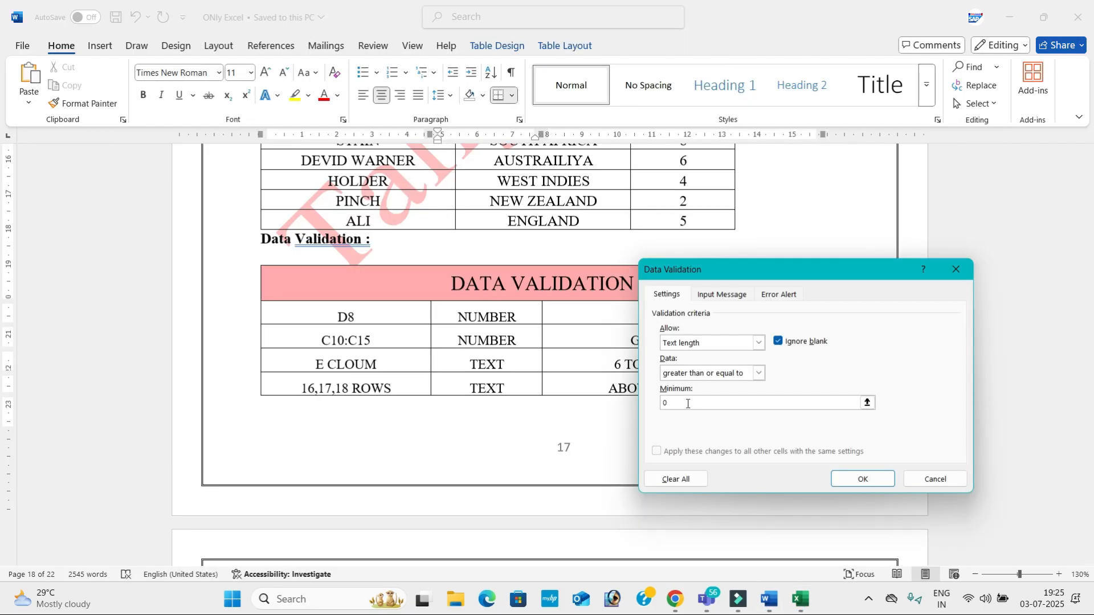
{"action": "key", "text": "alt+Tab"}
{"action": "key", "text": "alt+Tab"}
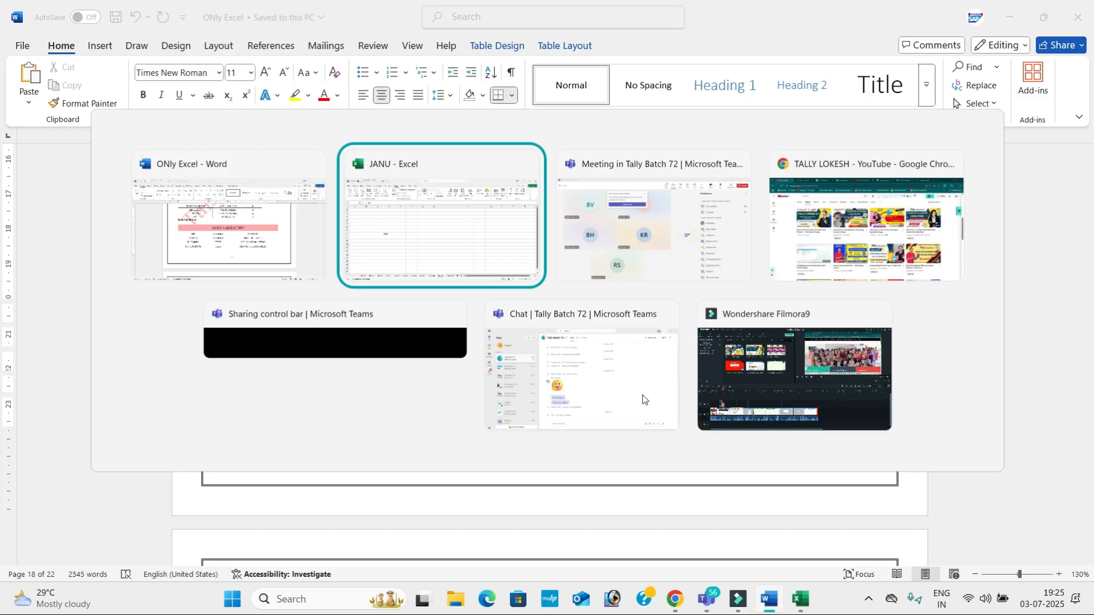
Test the rule on C10 by entering -10
{"action": "left_click", "coordinate": [179, 364]}
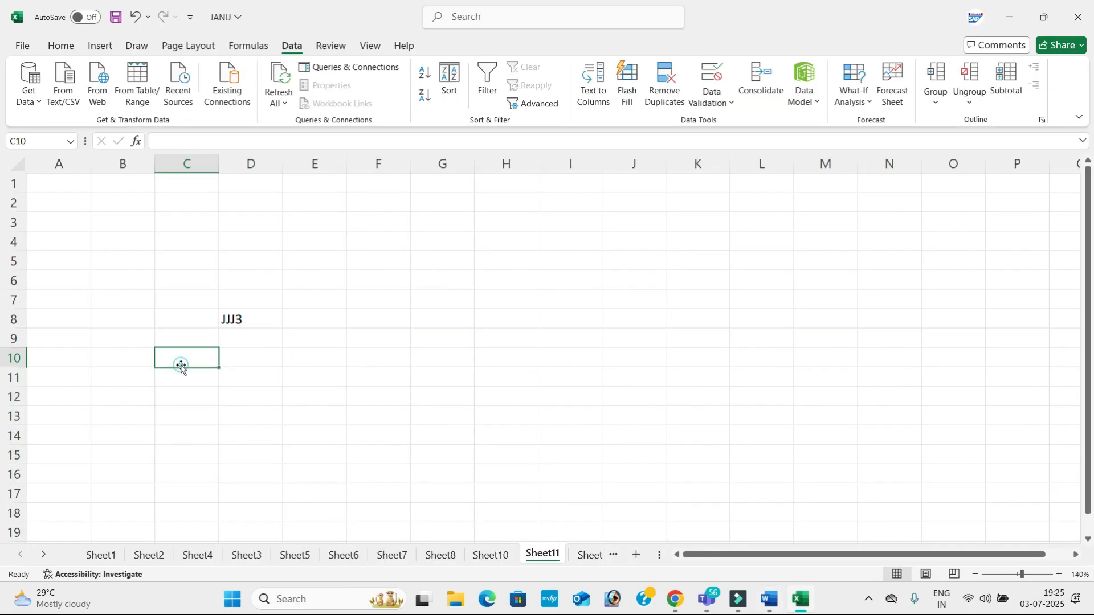
{"action": "type", "text": "-10"}
{"action": "key", "text": "Return"}
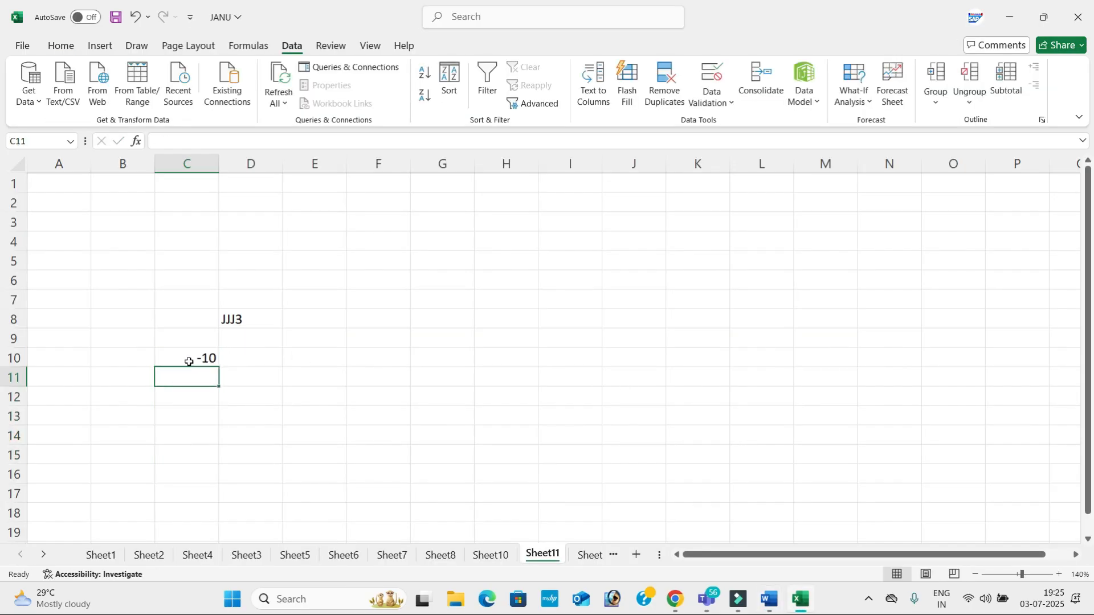
Change the allowed data type in the validation rule for C10:C15 to whole number
{"action": "left_click_drag", "start_coordinate": [189, 361], "coordinate": [185, 450]}
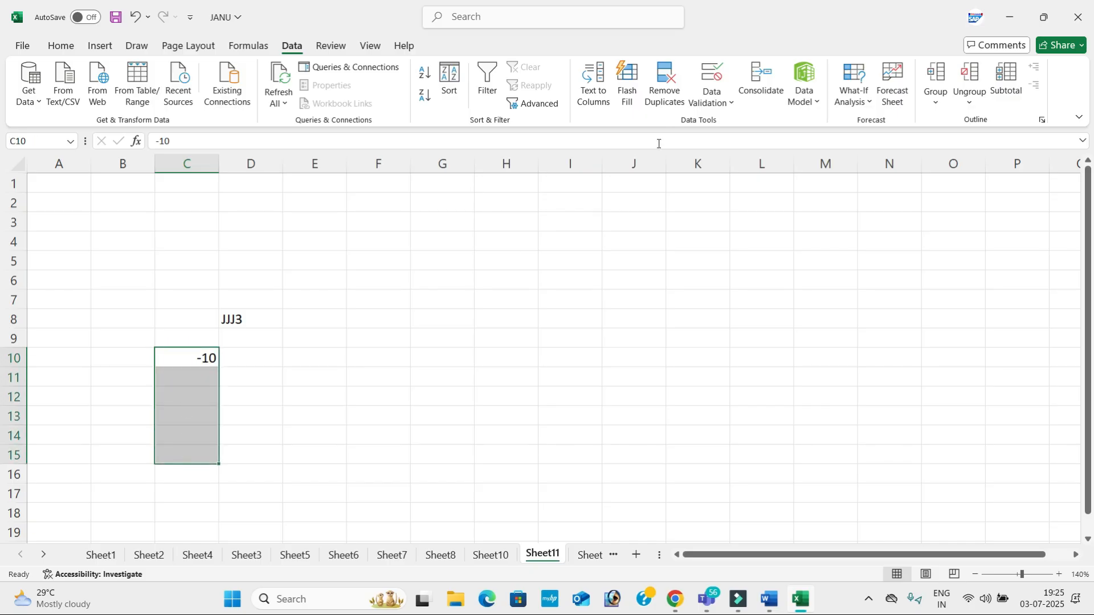
{"action": "left_click", "coordinate": [712, 77]}
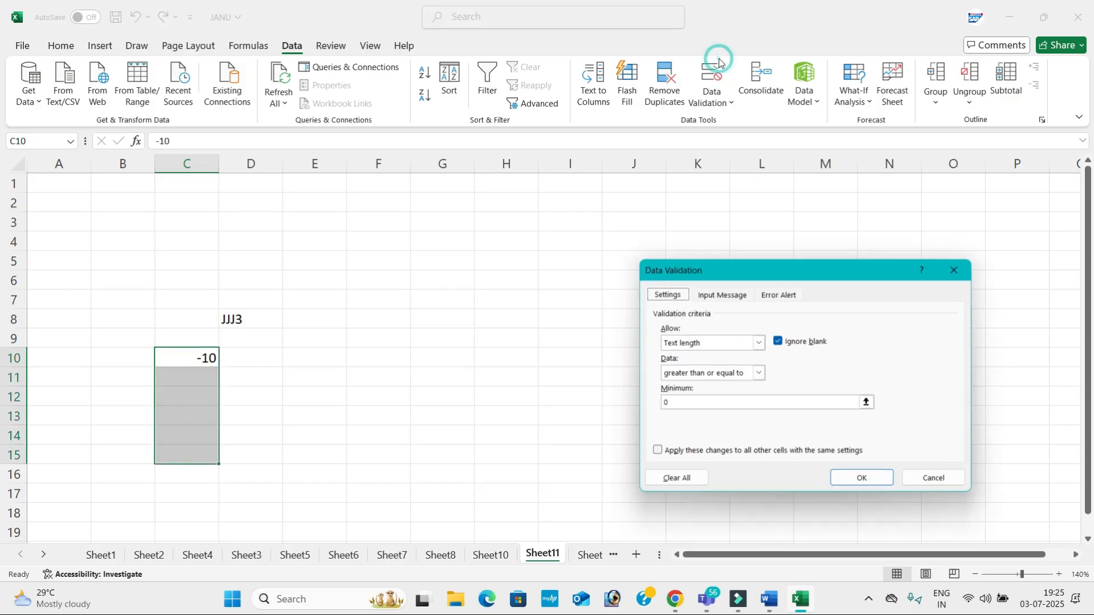
{"action": "left_click", "coordinate": [759, 343]}
{"action": "left_click", "coordinate": [741, 360]}
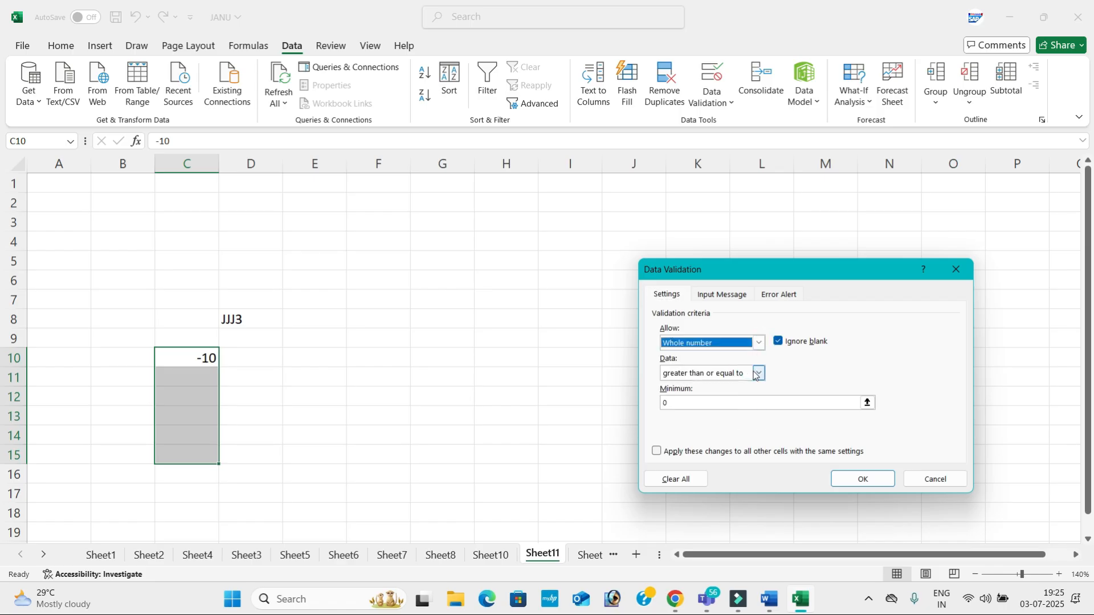
{"action": "left_click", "coordinate": [836, 479]}
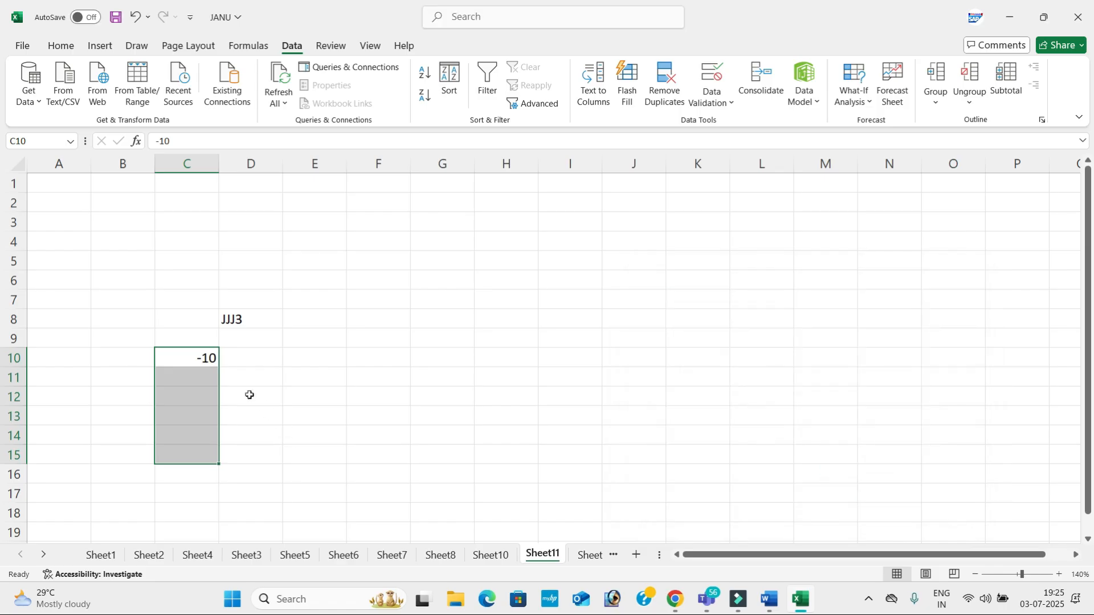
Test the whole-number rule on C10 by trying -10 and then entering 20 instead
{"action": "left_click", "coordinate": [196, 359]}
{"action": "type", "text": "-10"}
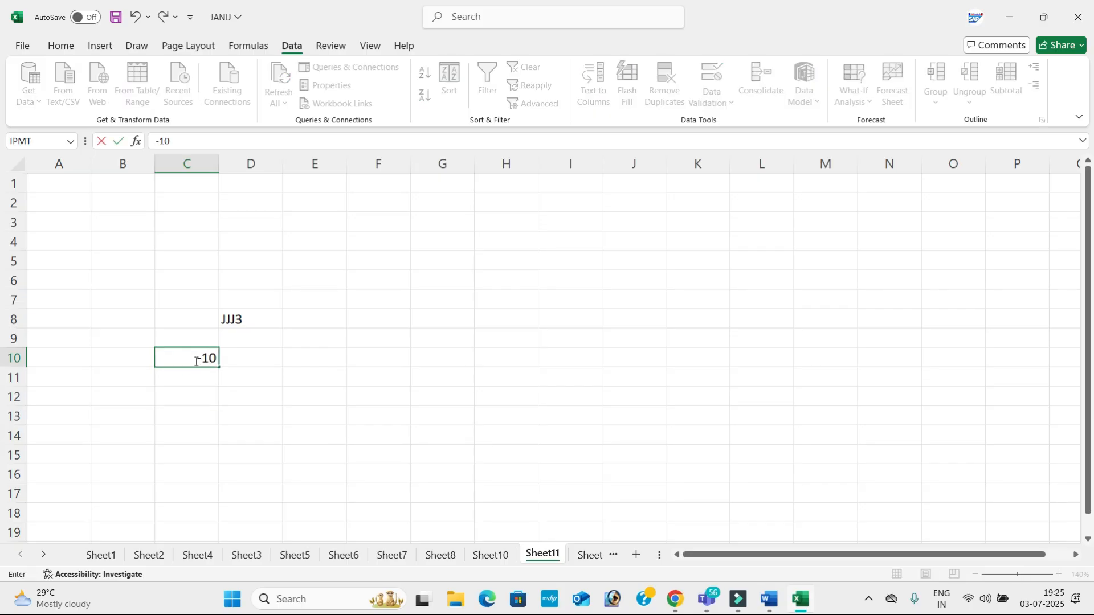
{"action": "key", "text": "Return"}
{"action": "key", "text": "Return"}
{"action": "type", "text": "20"}
{"action": "key", "text": "Return"}
Test the rule on C11 by trying -56 and then entering 155 instead
{"action": "type", "text": "-56"}
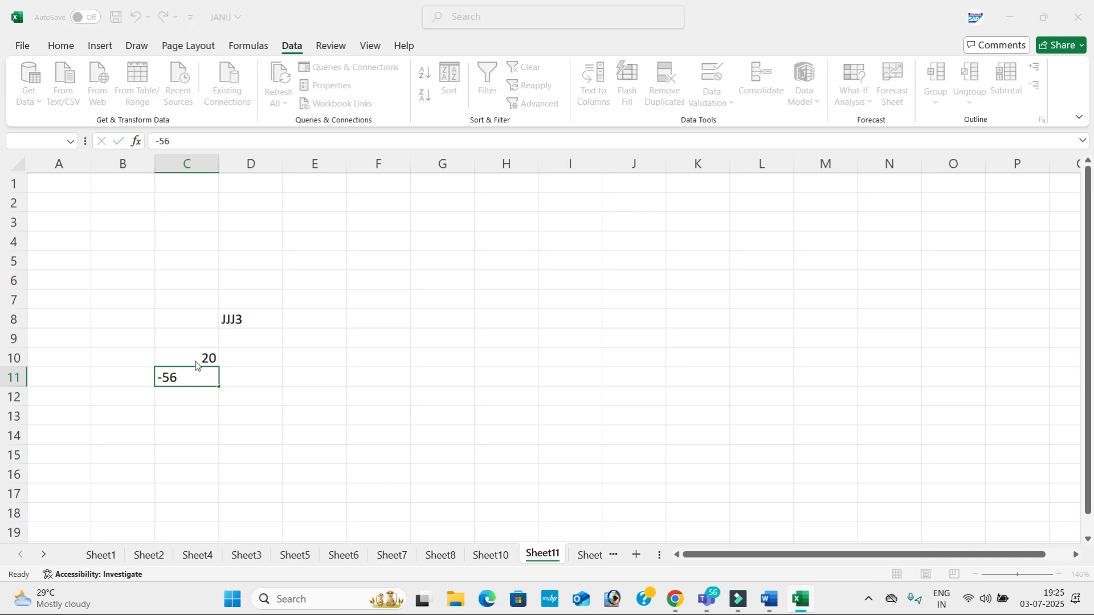
{"action": "key", "text": "Return"}
{"action": "key", "text": "Return"}
{"action": "type", "text": "155"}
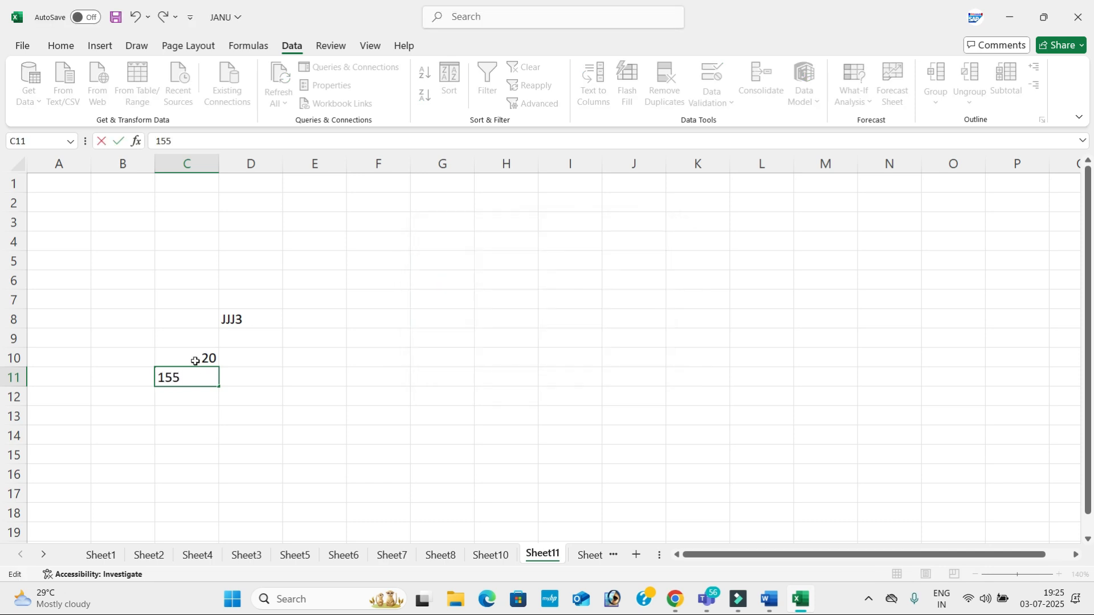
{"action": "key", "text": "Return"}
Test the rule on C12 by trying -45632 and then entering 11222 instead
{"action": "type", "text": "-45632"}
{"action": "key", "text": "Return"}
{"action": "key", "text": "Return"}
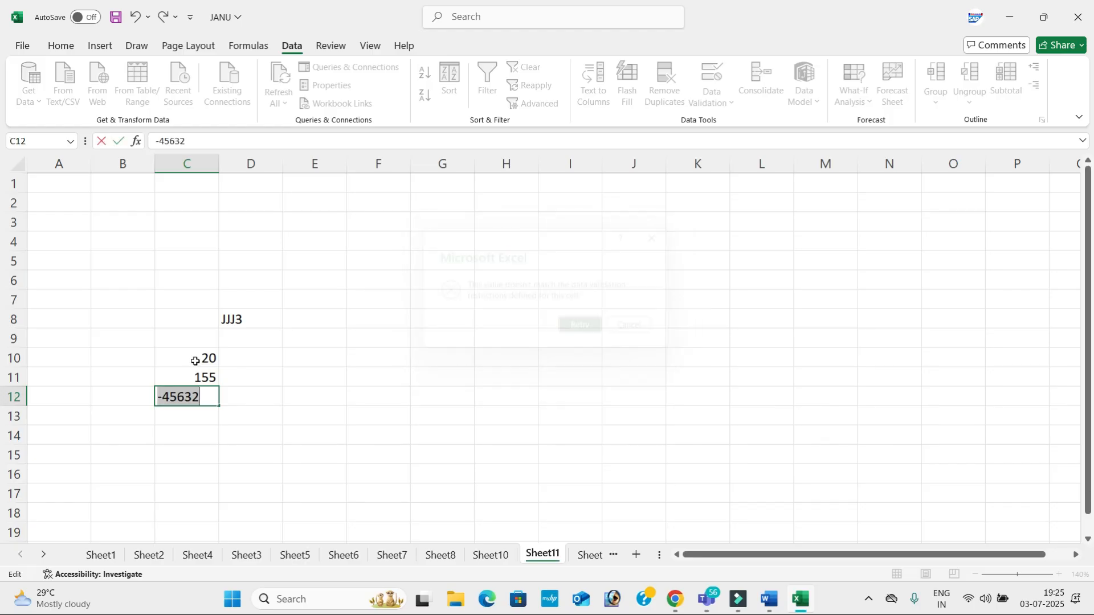
{"action": "type", "text": "112"}
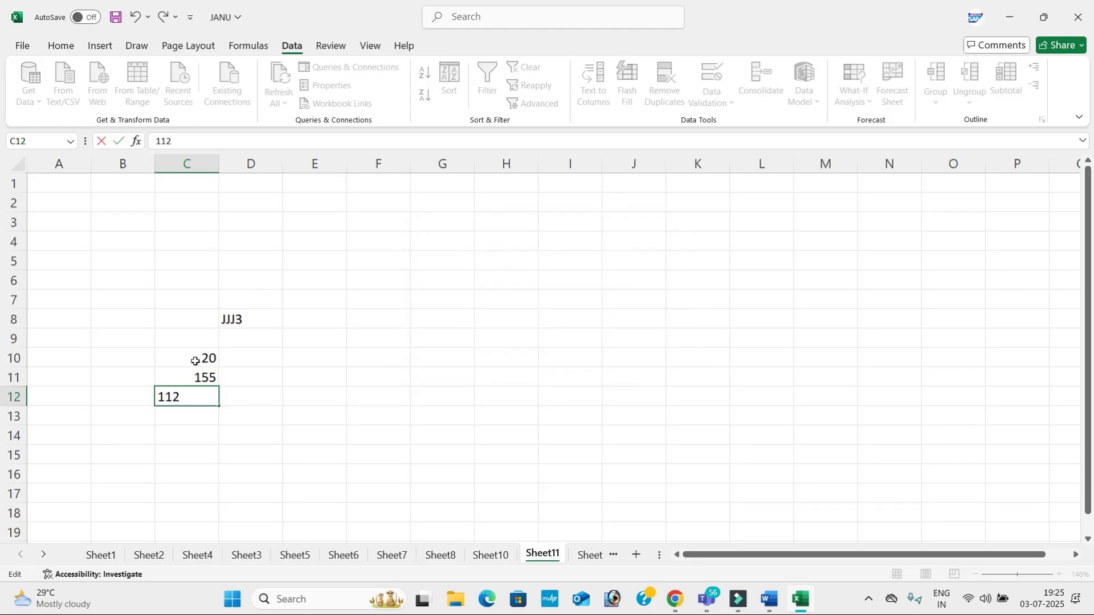
{"action": "type", "text": "22"}
{"action": "key", "text": "Return"}
Clear all validation settings from the range C10:C15
{"action": "left_click", "coordinate": [195, 359]}
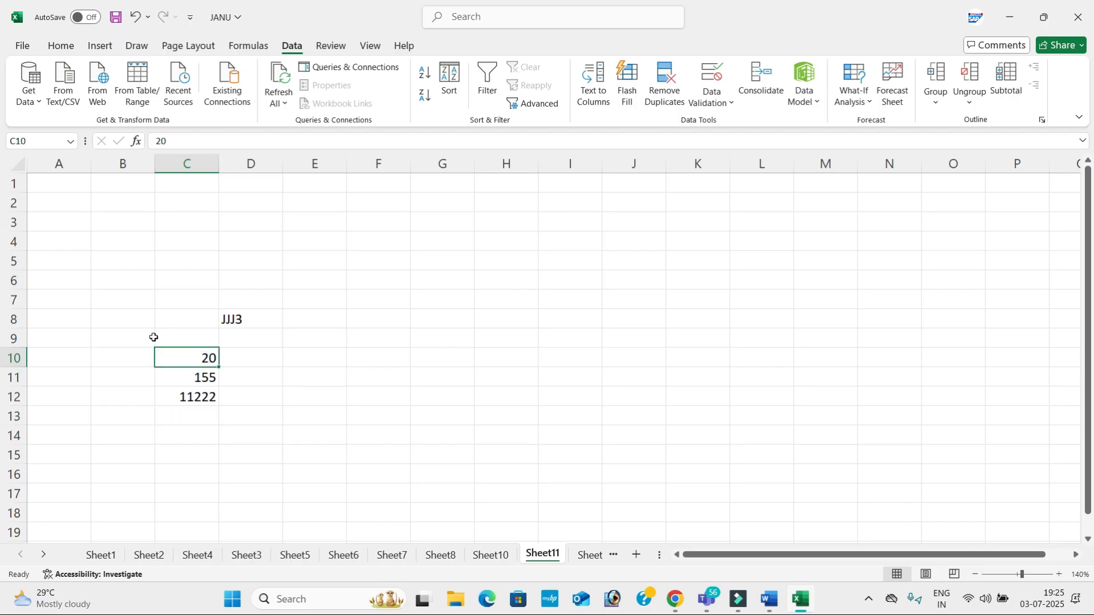
{"action": "left_click_drag", "start_coordinate": [173, 356], "coordinate": [188, 452]}
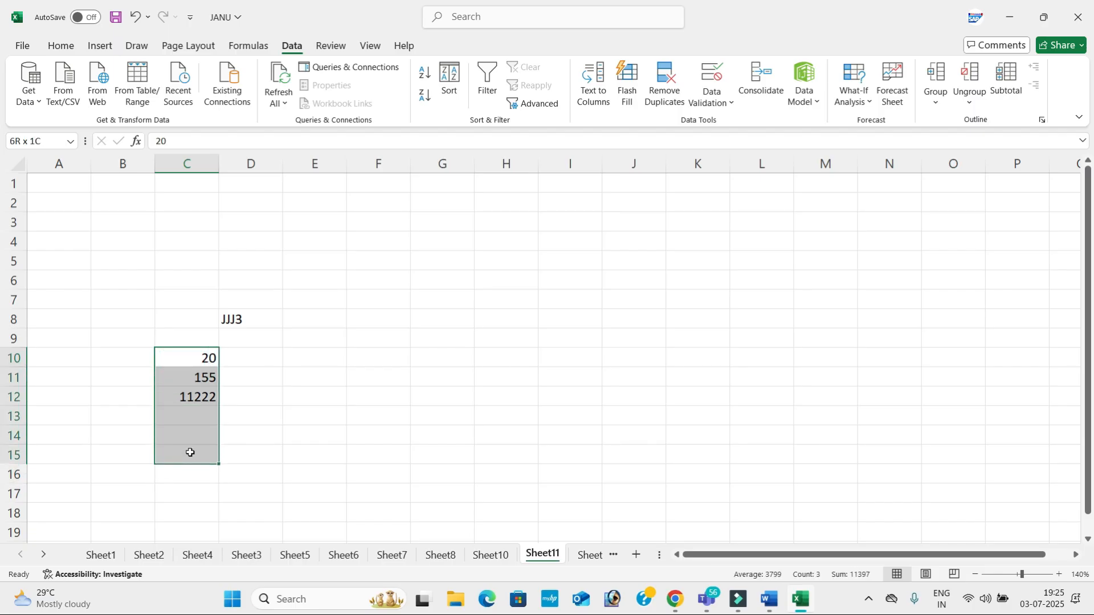
{"action": "left_click", "coordinate": [719, 77]}
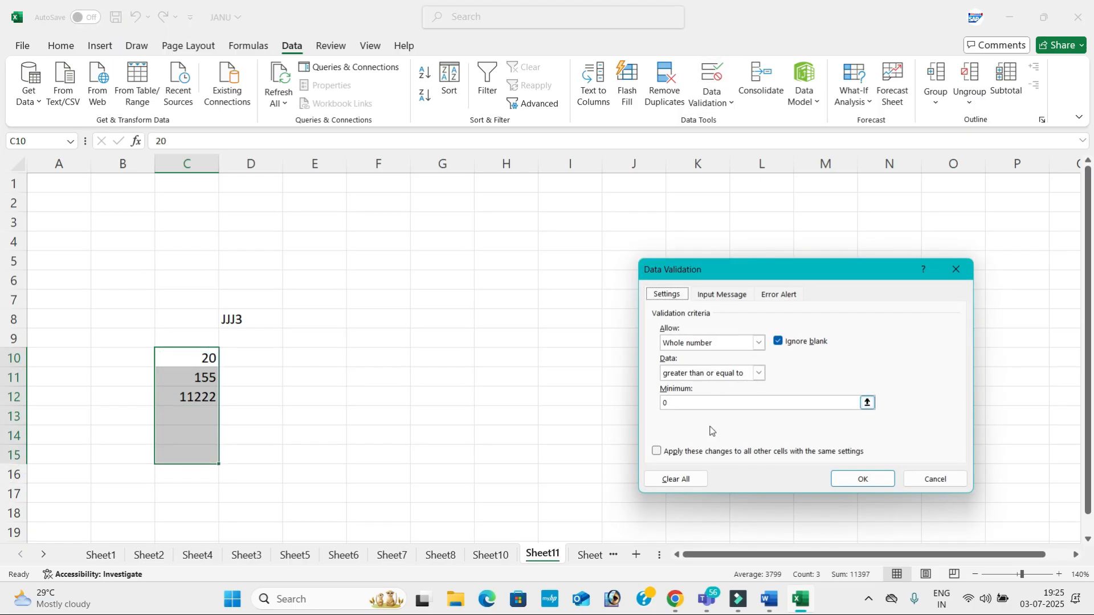
{"action": "left_click", "coordinate": [695, 476]}
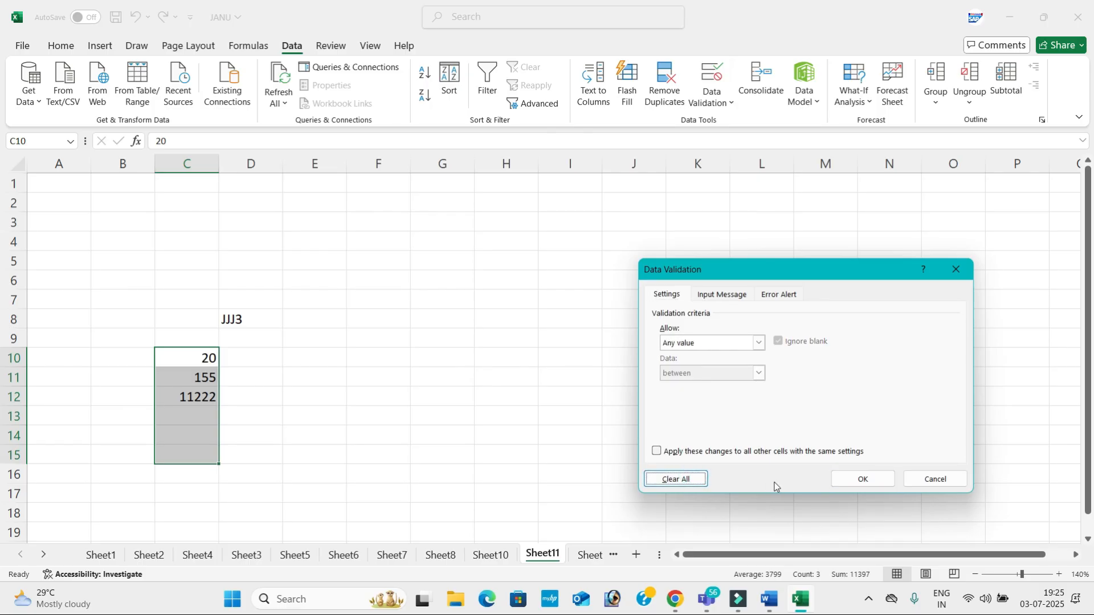
{"action": "left_click", "coordinate": [862, 479]}
Delete the test entries in the range C7:D14
{"action": "left_click_drag", "start_coordinate": [158, 301], "coordinate": [272, 434]}
{"action": "key", "text": "Delete"}
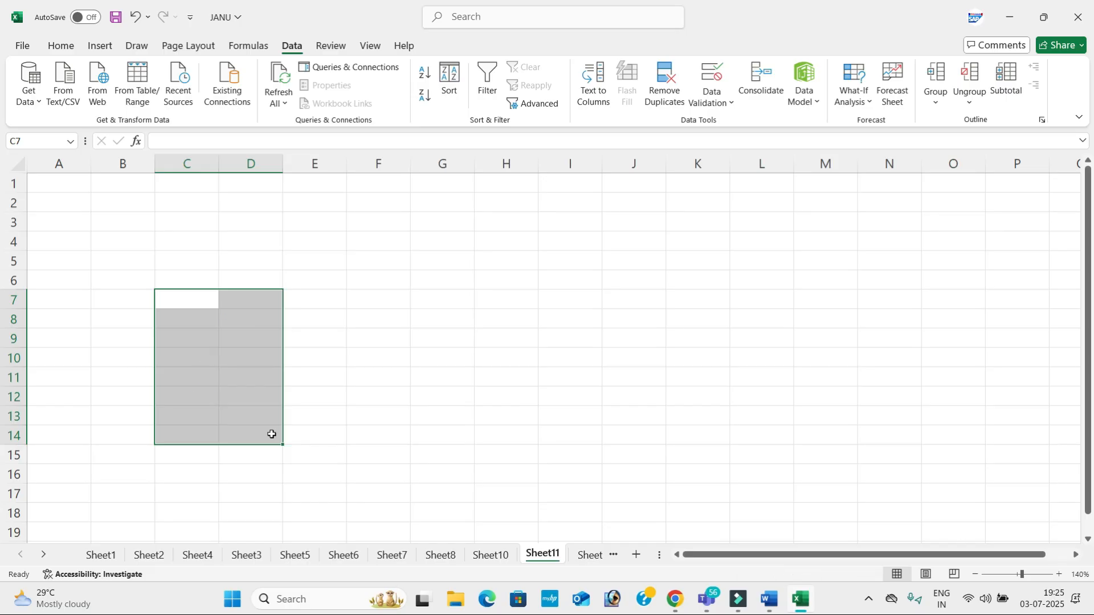
{"action": "left_click", "coordinate": [261, 405]}
Check the column E rule in the Word table, and apply a text length validation between 6 and 10 to column E in Excel
{"action": "key", "text": "alt+Tab"}
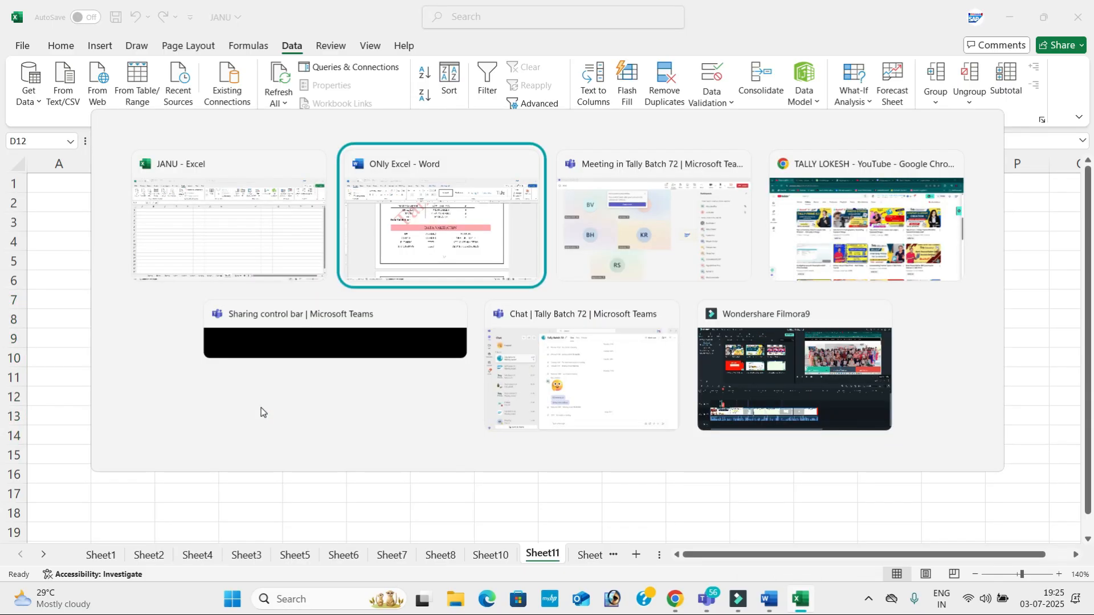
{"action": "left_click", "coordinate": [485, 366]}
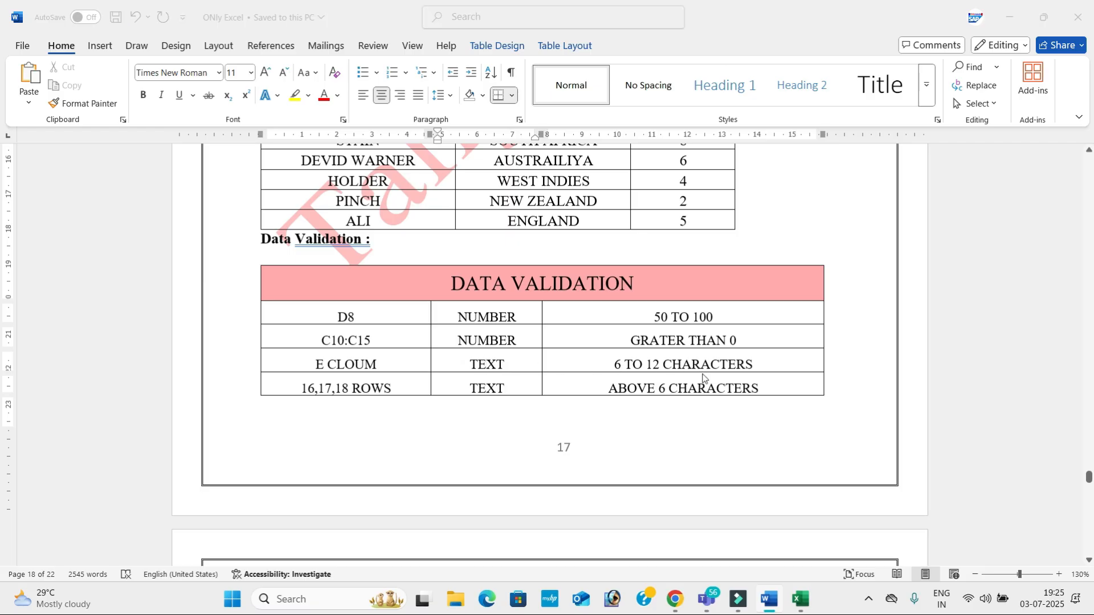
{"action": "key", "text": "alt+Tab"}
{"action": "left_click", "coordinate": [321, 164]}
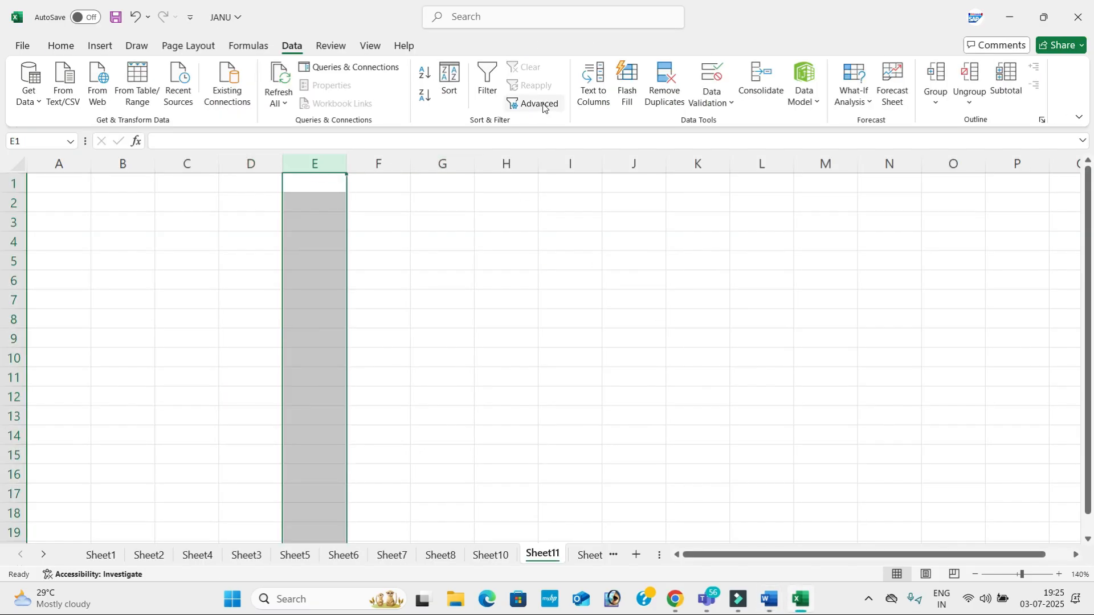
{"action": "left_click", "coordinate": [710, 80]}
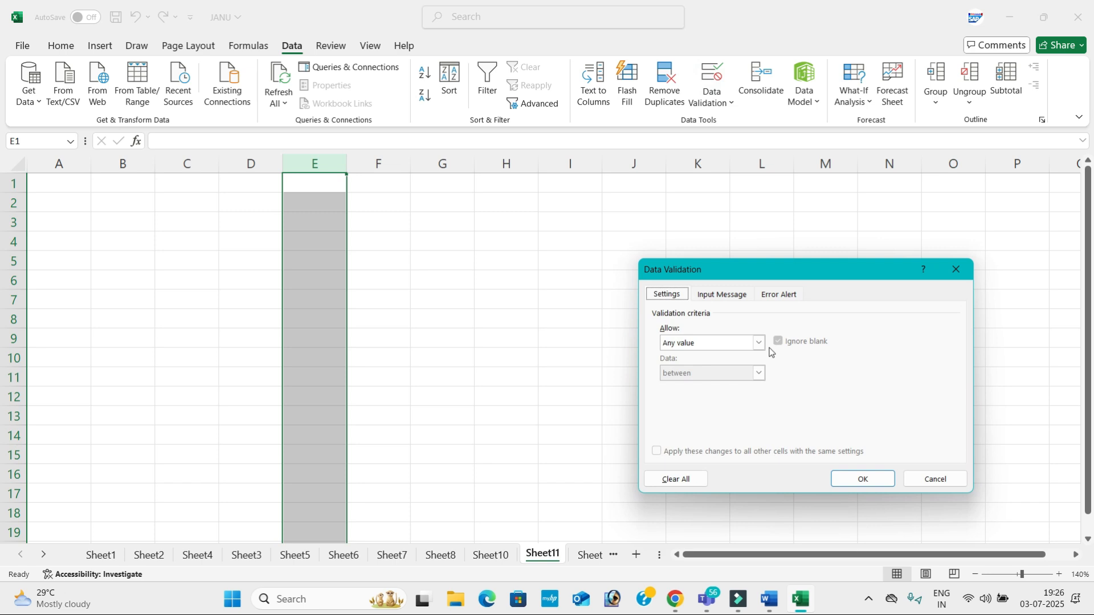
{"action": "left_click", "coordinate": [758, 343]}
{"action": "left_click", "coordinate": [732, 413]}
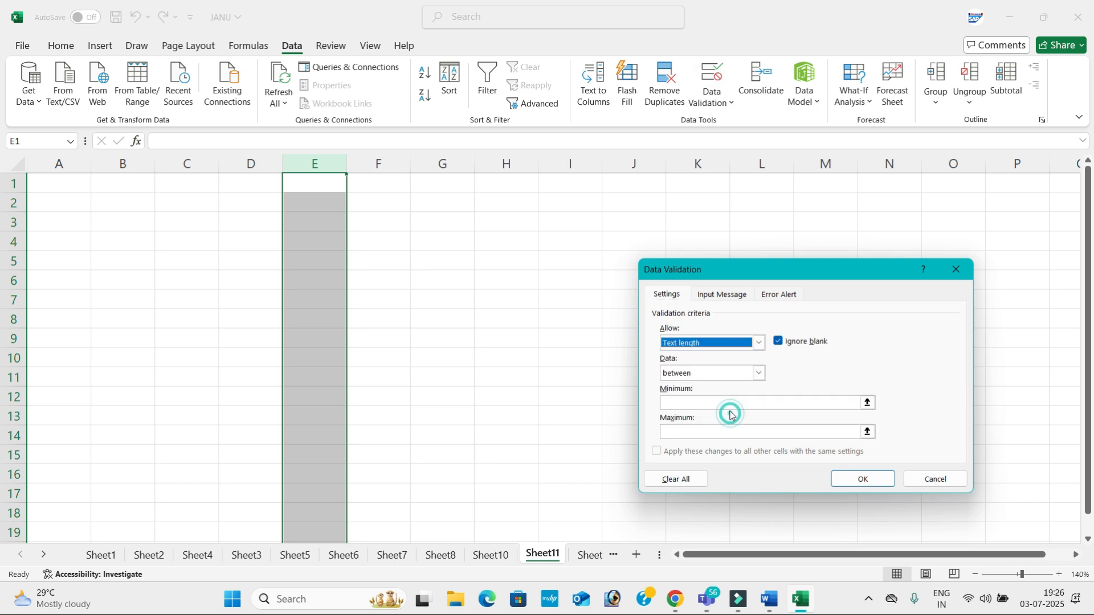
{"action": "left_click", "coordinate": [713, 400]}
{"action": "type", "text": "6"}
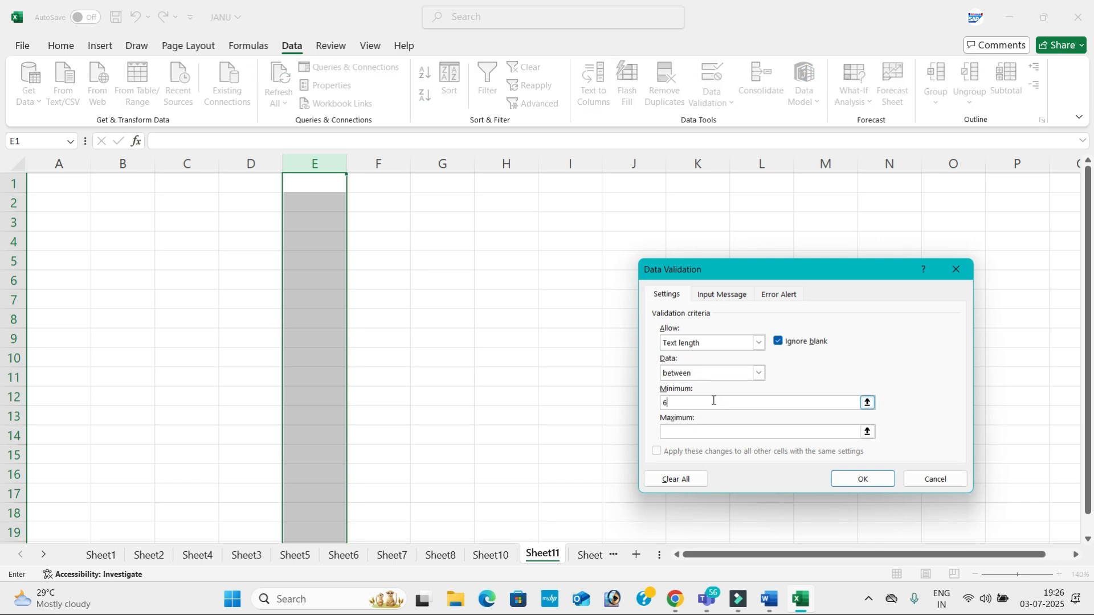
{"action": "left_click", "coordinate": [668, 433]}
{"action": "type", "text": "10"}
{"action": "left_click", "coordinate": [861, 478]}
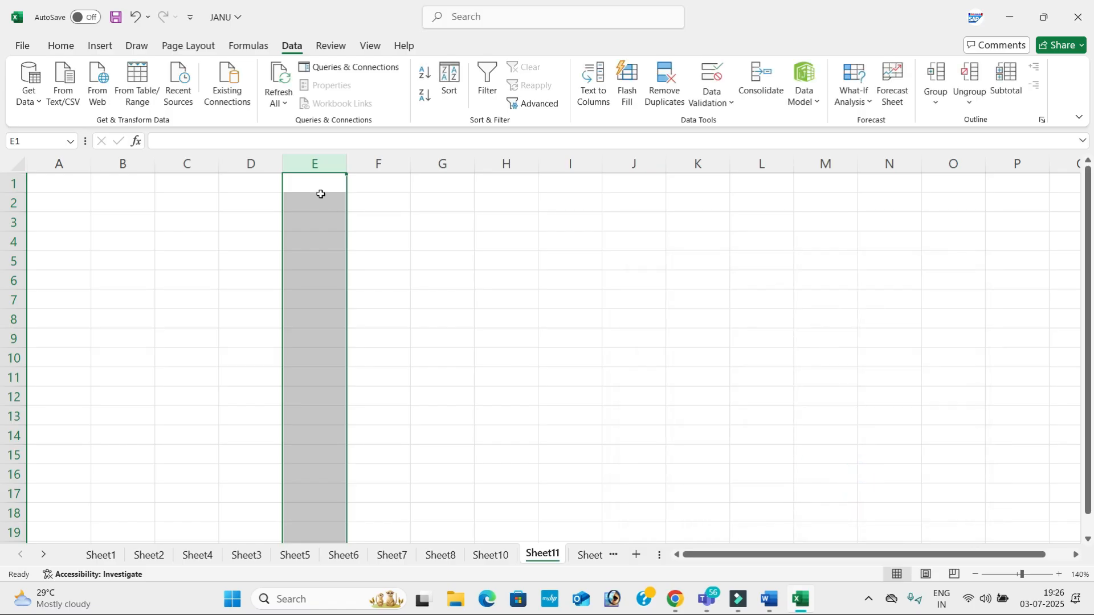
Widen column E and test its rule in E5 with a four-letter name, replacing it with a ten-character full name
{"action": "left_click_drag", "start_coordinate": [346, 165], "coordinate": [409, 216]}
{"action": "left_click", "coordinate": [358, 262]}
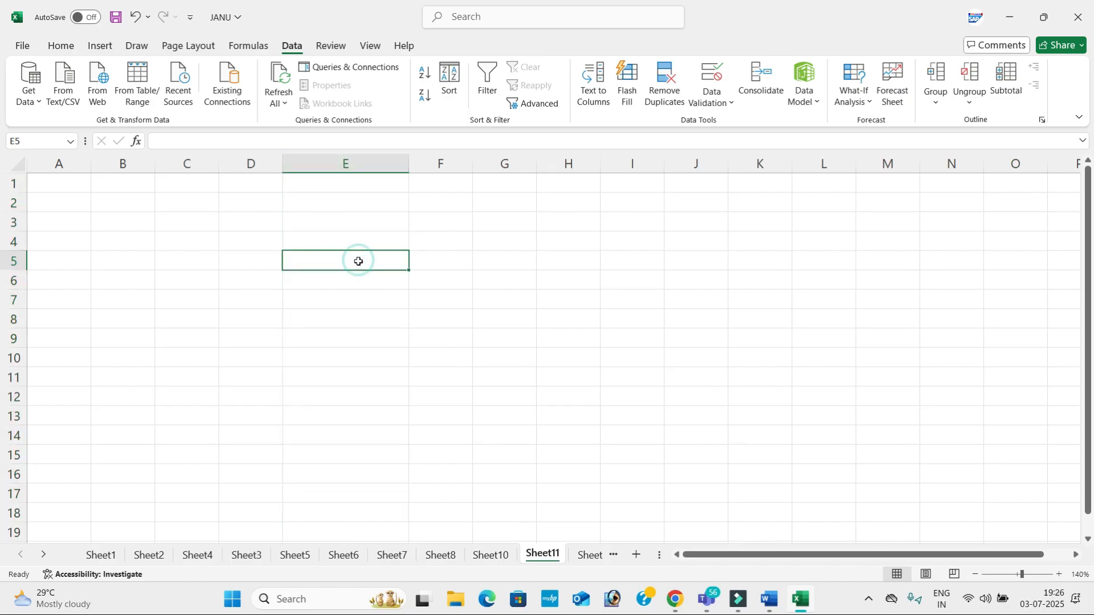
{"action": "type", "text": "RAJA"}
{"action": "key", "text": "Return"}
{"action": "key", "text": "Return"}
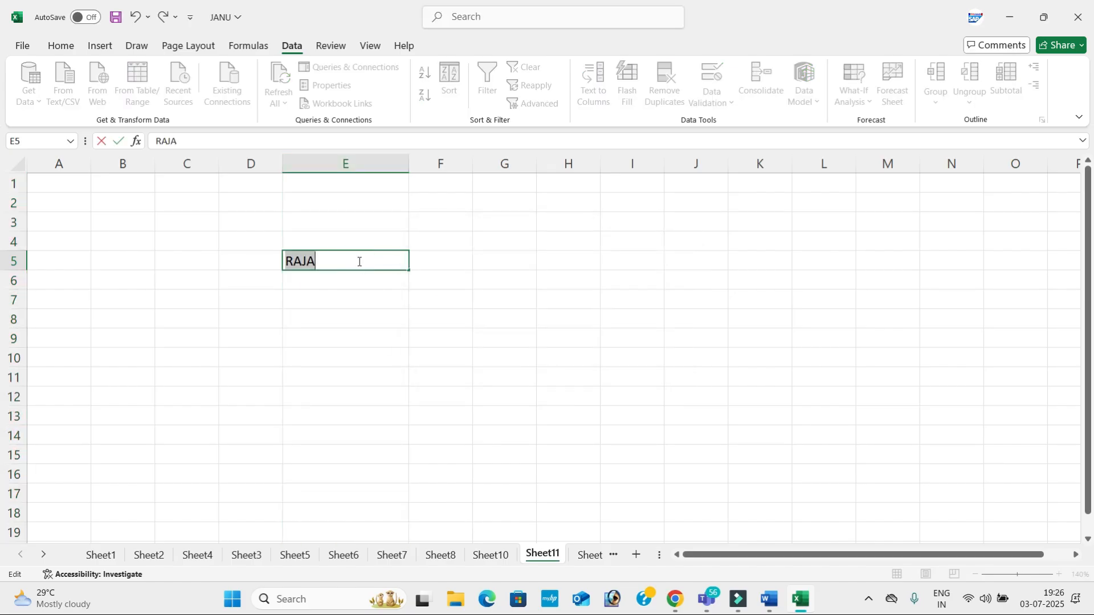
{"action": "type", "text": "RAJA SEKAR"}
{"action": "key", "text": "Return"}
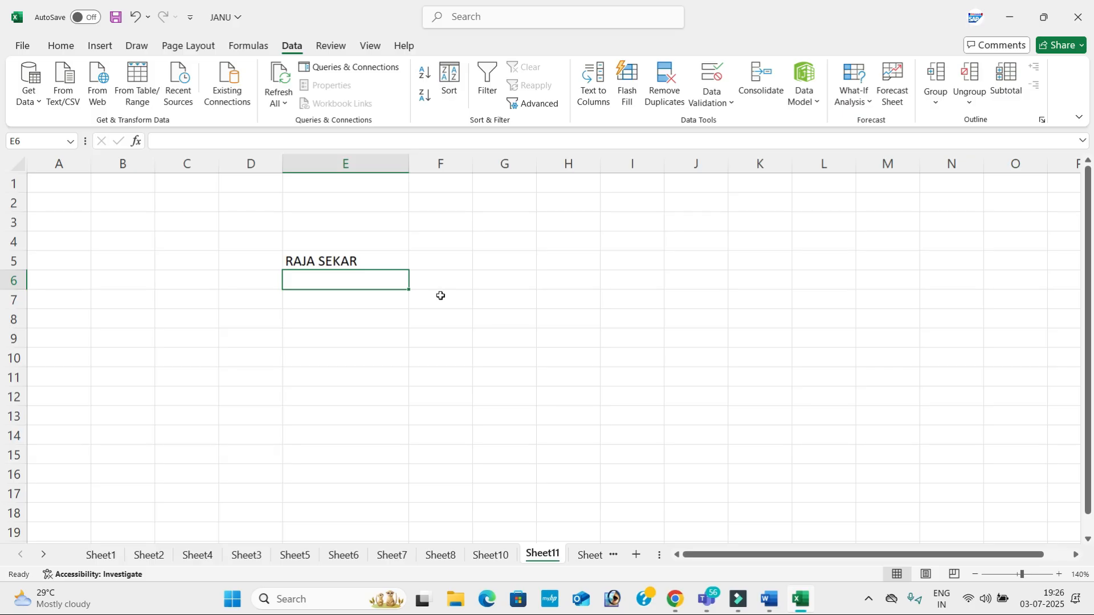
Test the column E rule in E6 with 5256 and a long string of random letters, and finally enter 5566666
{"action": "type", "text": "5256"}
{"action": "key", "text": "Return"}
{"action": "key", "text": "Return"}
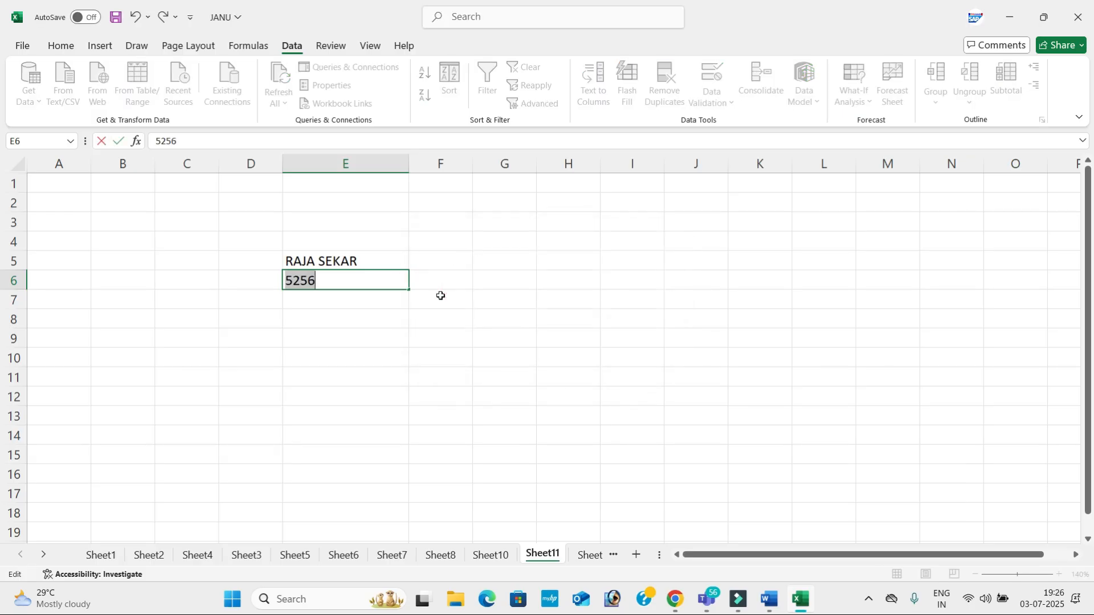
{"action": "type", "text": "SDLFKJDSFDSJFLDJFDSFLDSJFJDSS"}
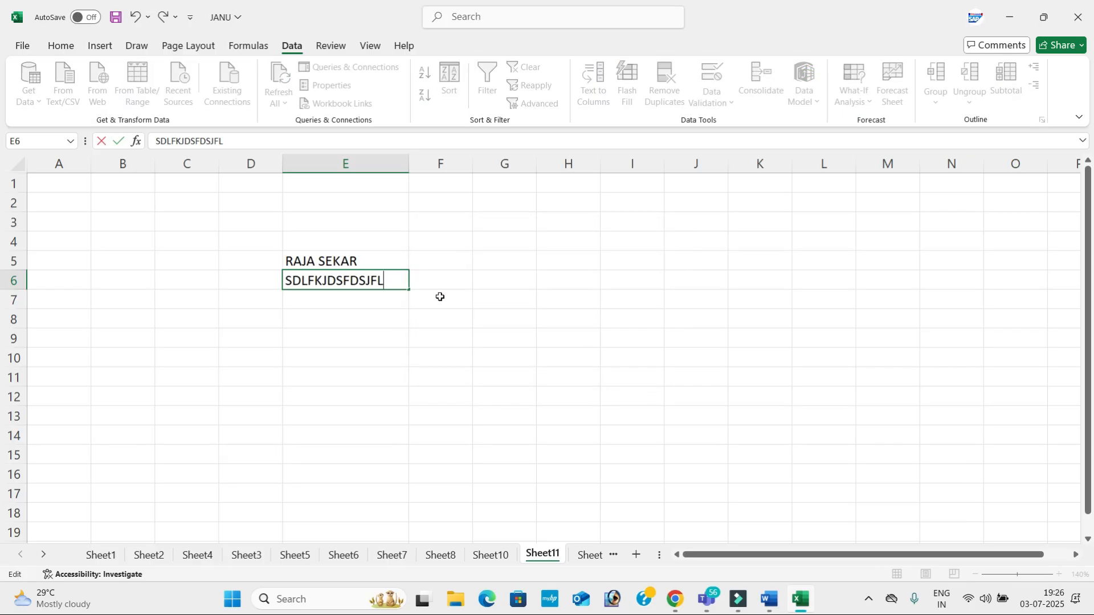
{"action": "key", "text": "Return"}
{"action": "key", "text": "Return"}
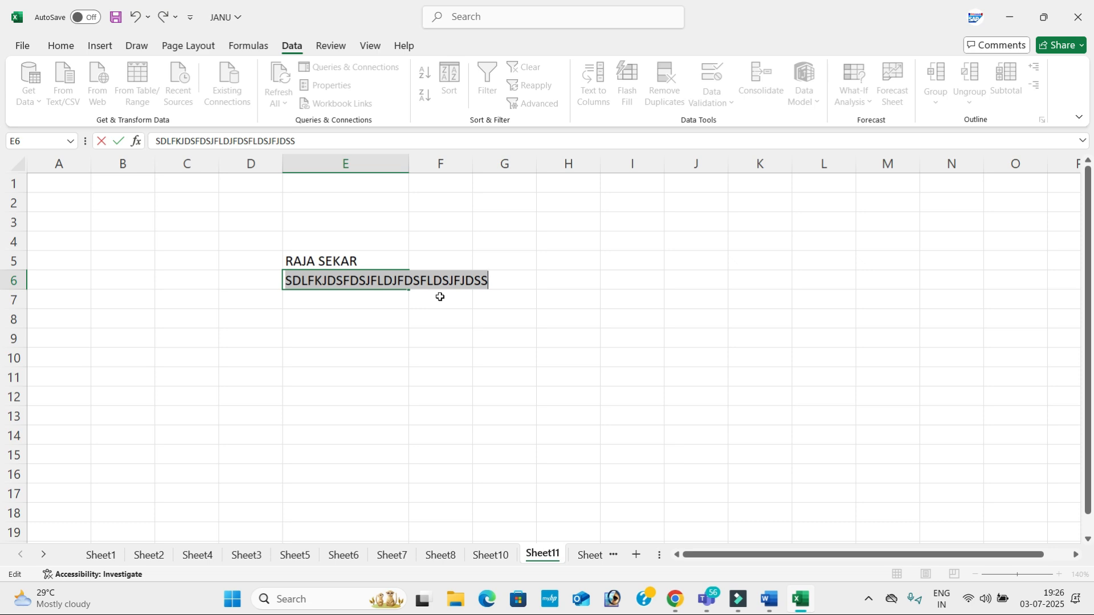
{"action": "type", "text": "5566666"}
{"action": "key", "text": "Return"}
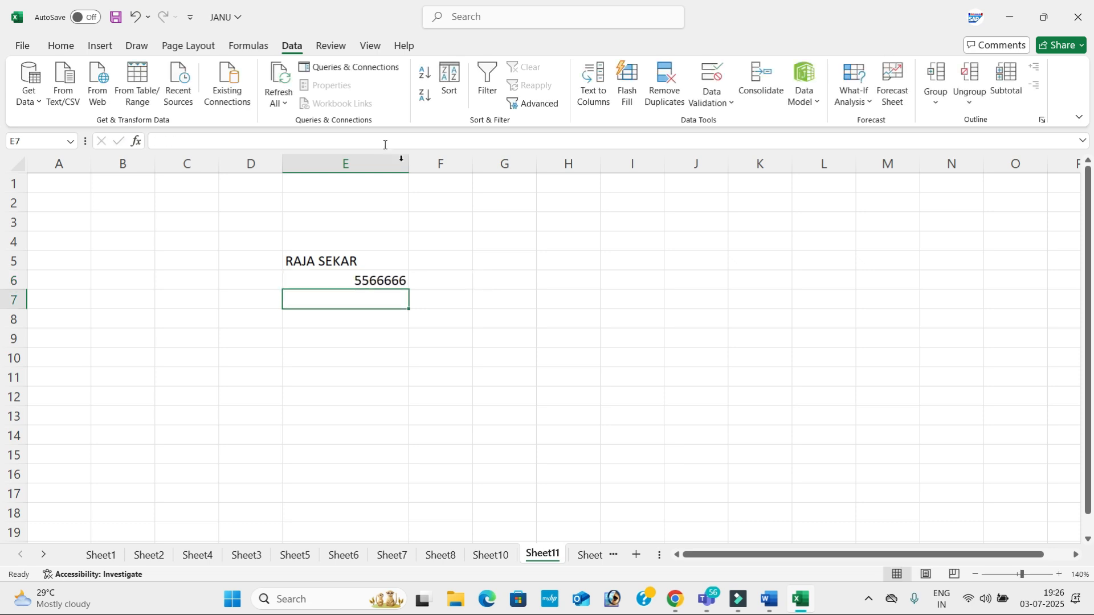
Clear all validation settings from column E
{"action": "left_click", "coordinate": [381, 161]}
{"action": "left_click", "coordinate": [719, 67]}
{"action": "left_click", "coordinate": [676, 479]}
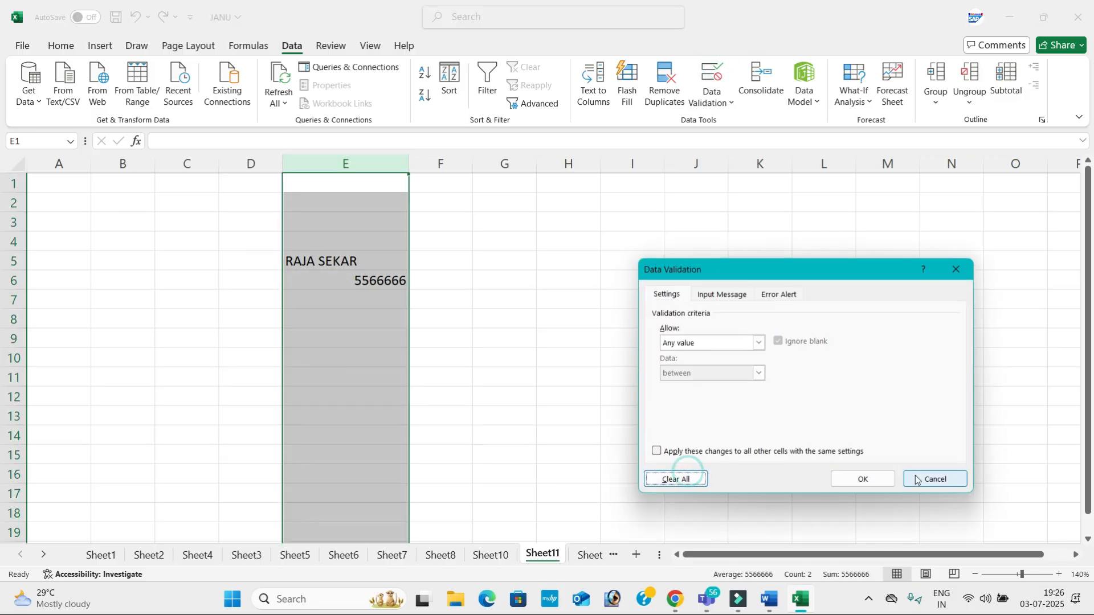
{"action": "left_click", "coordinate": [892, 479]}
{"action": "left_click", "coordinate": [556, 320]}
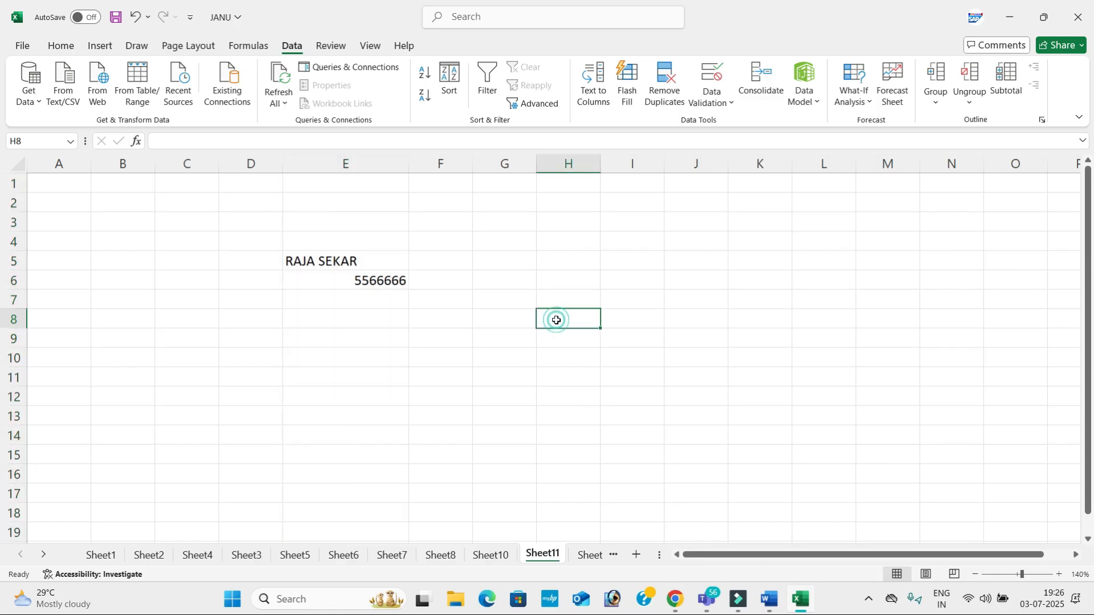
Switch to Word and review the cells, names and amounts in the Scenario Manager table under What If Analysis
{"action": "key", "text": "alt+Tab"}
{"action": "scroll", "coordinate": [564, 346], "scroll_direction": "down", "scroll_amount": 3}
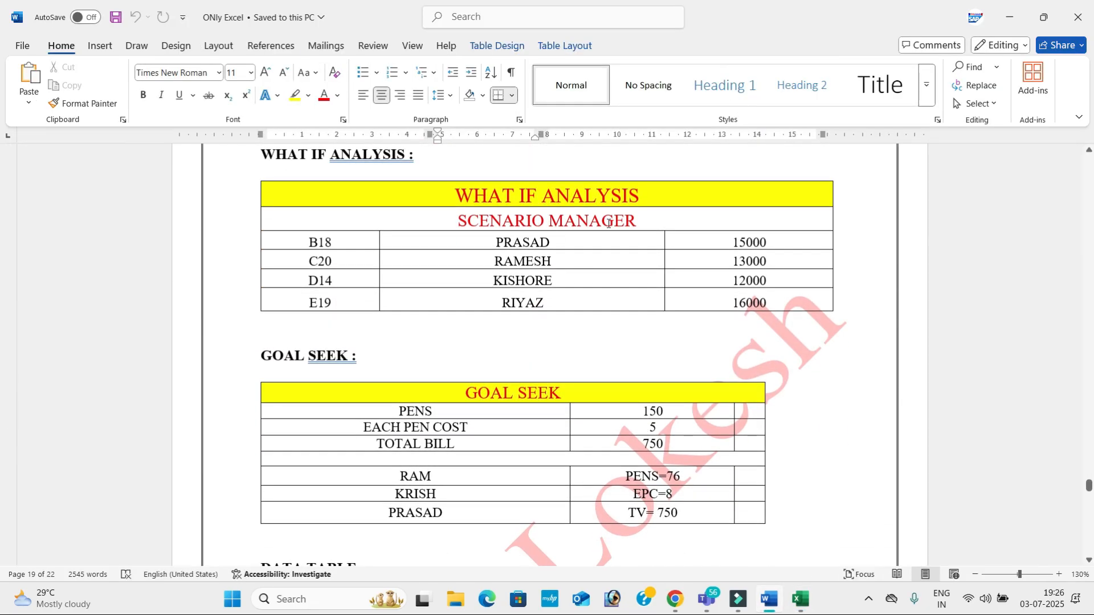
{"action": "left_click", "coordinate": [359, 245]}
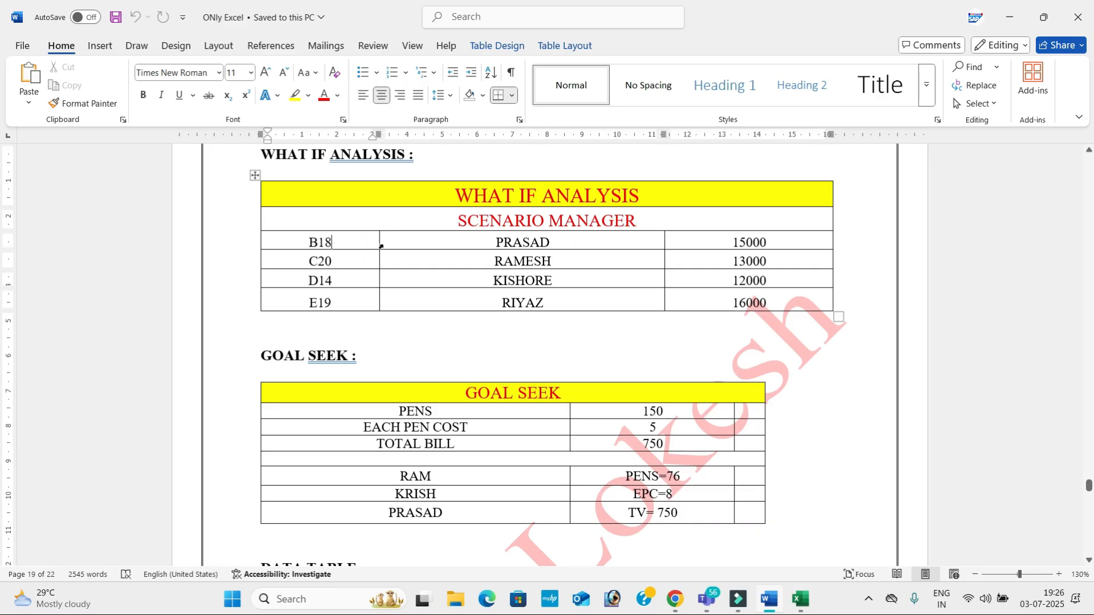
{"action": "left_click", "coordinate": [505, 242]}
{"action": "left_click", "coordinate": [746, 243]}
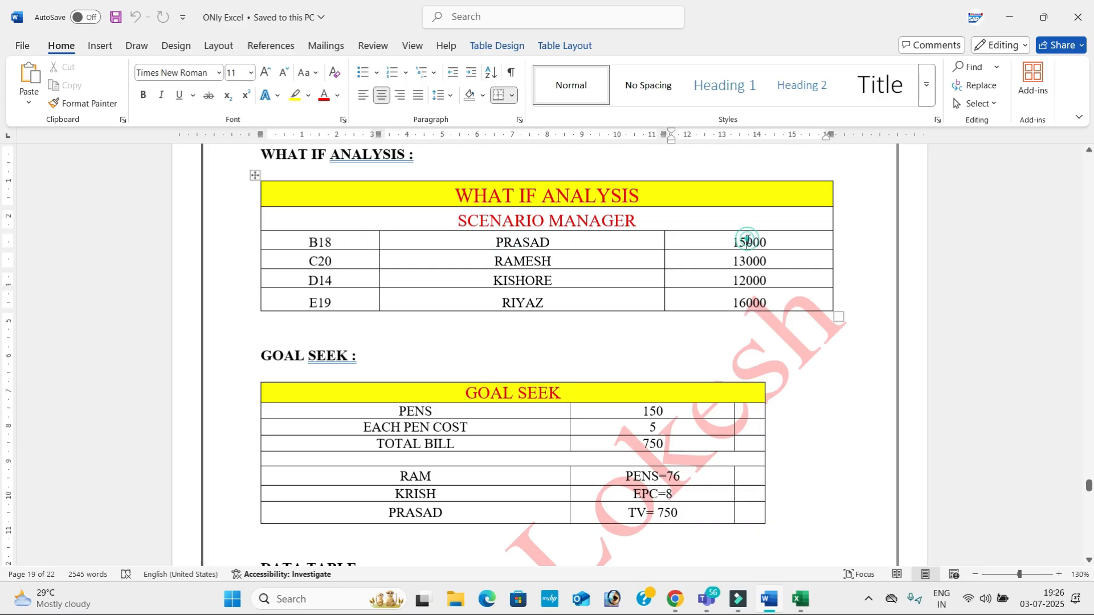
{"action": "left_click", "coordinate": [357, 261]}
{"action": "left_click", "coordinate": [733, 261]}
{"action": "left_click", "coordinate": [474, 280]}
{"action": "left_click", "coordinate": [736, 277]}
{"action": "left_click", "coordinate": [525, 302]}
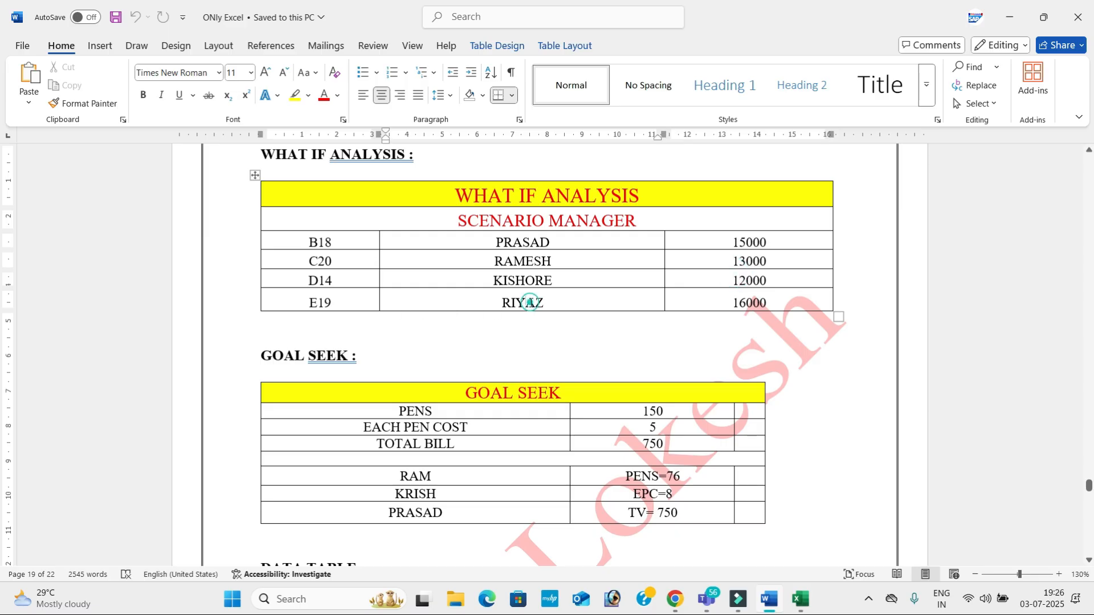
{"action": "left_click", "coordinate": [745, 302]}
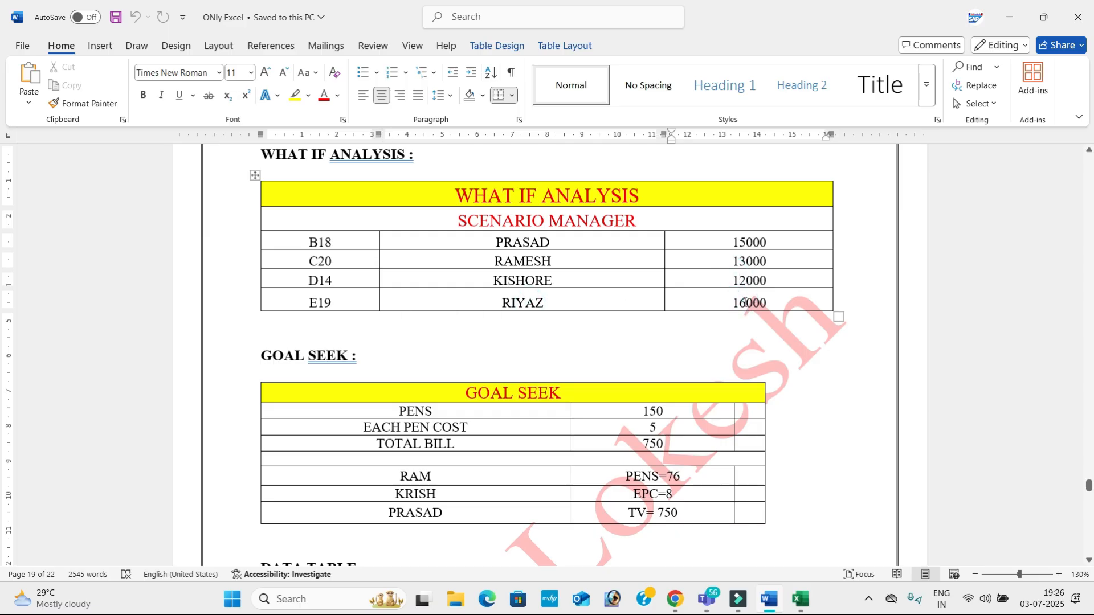
Return to Excel and delete the test entries in the range E3:E9
{"action": "key", "text": "alt+Tab"}
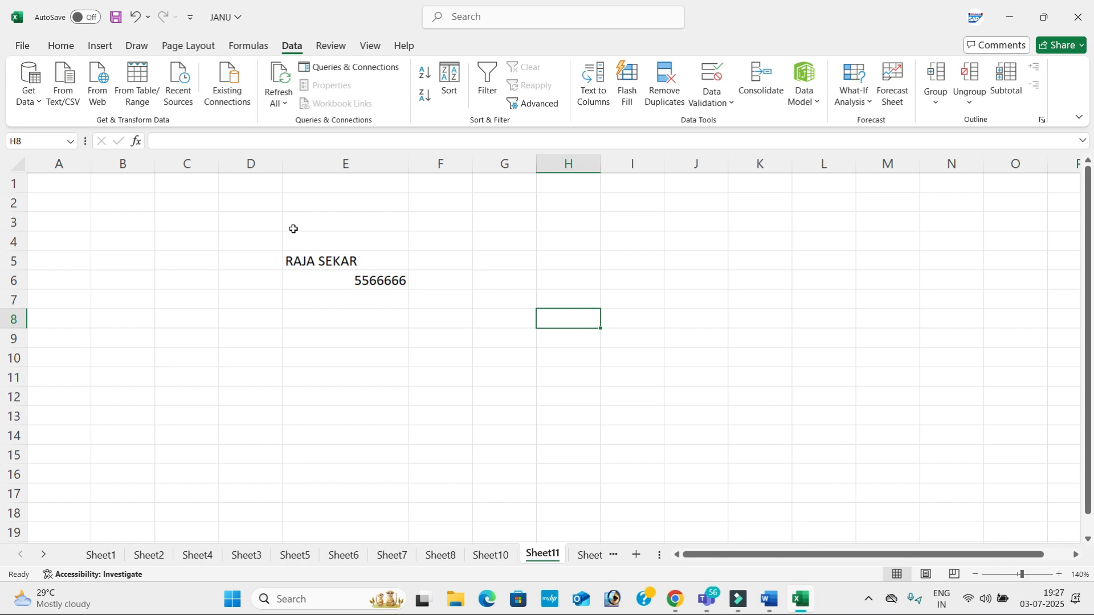
{"action": "left_click_drag", "start_coordinate": [293, 229], "coordinate": [395, 349]}
{"action": "key", "text": "Delete"}
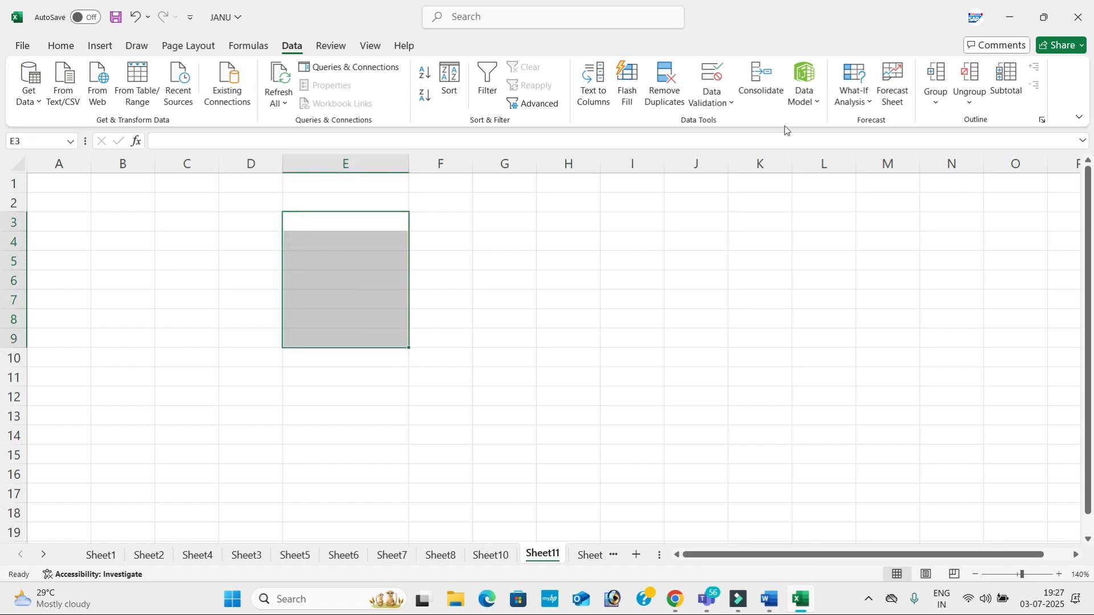
Start a new scenario in Scenario Manager and name it after the person listed beside B18 in the Word table
{"action": "left_click", "coordinate": [852, 90]}
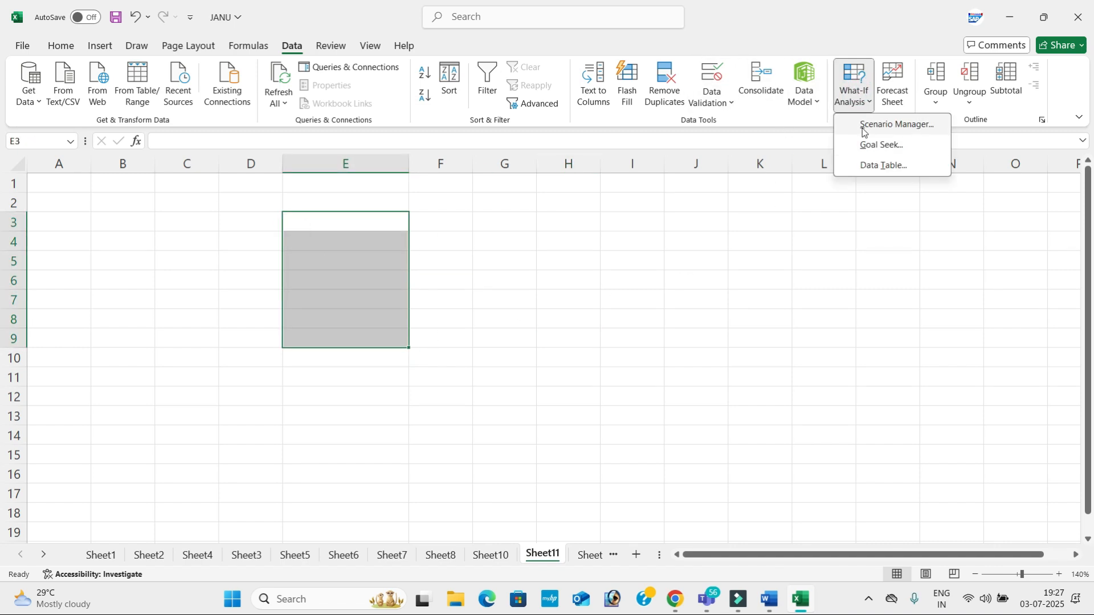
{"action": "left_click", "coordinate": [863, 131]}
{"action": "left_click", "coordinate": [869, 291]}
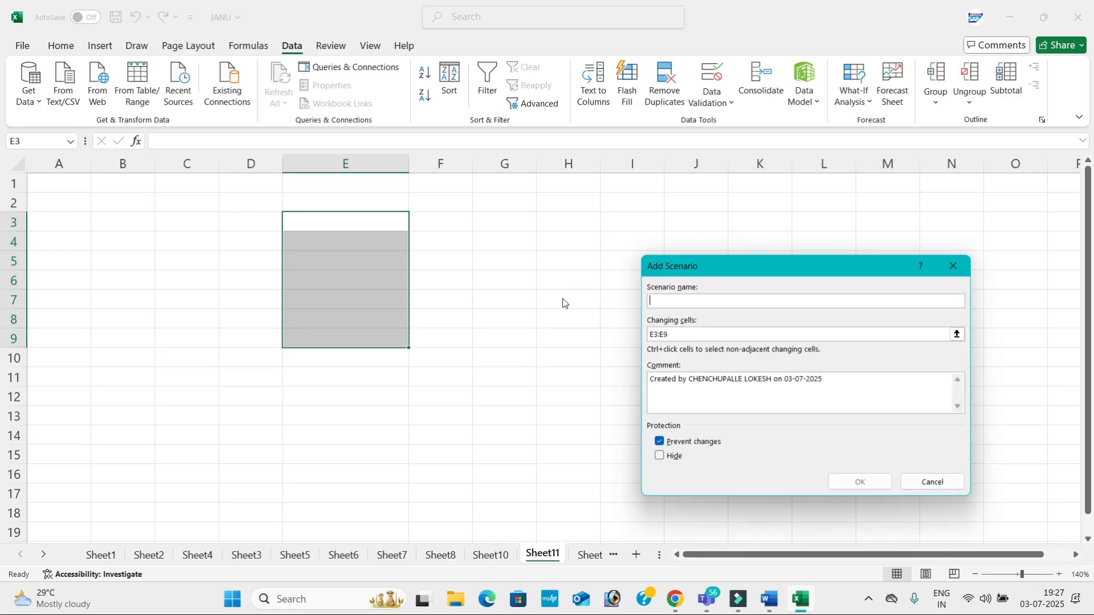
{"action": "key", "text": "alt+Tab"}
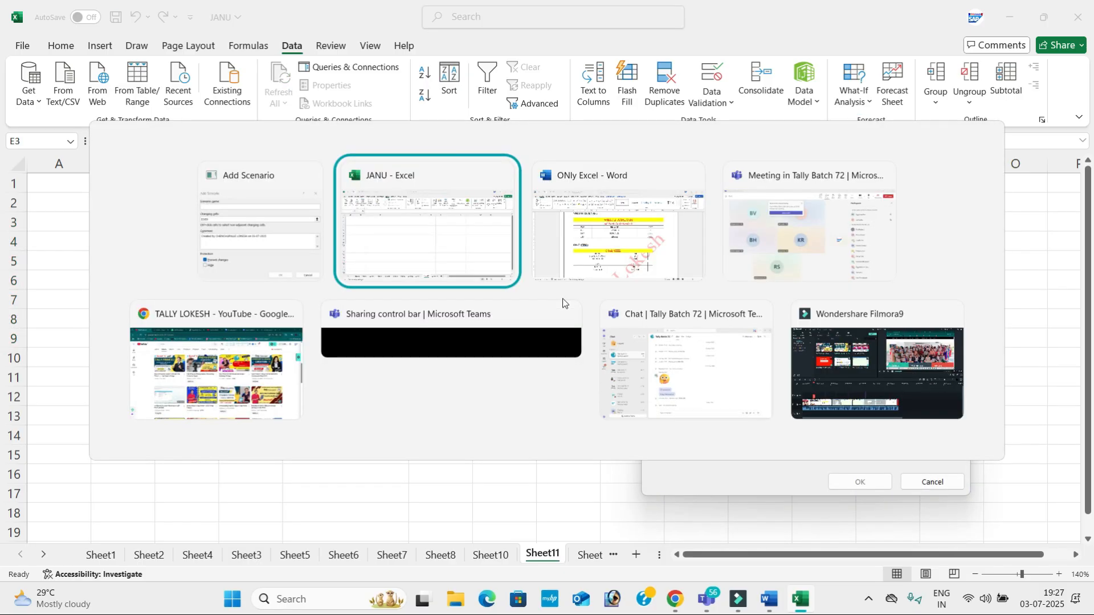
{"action": "key", "text": "alt+Tab"}
{"action": "key", "text": "alt+Tab"}
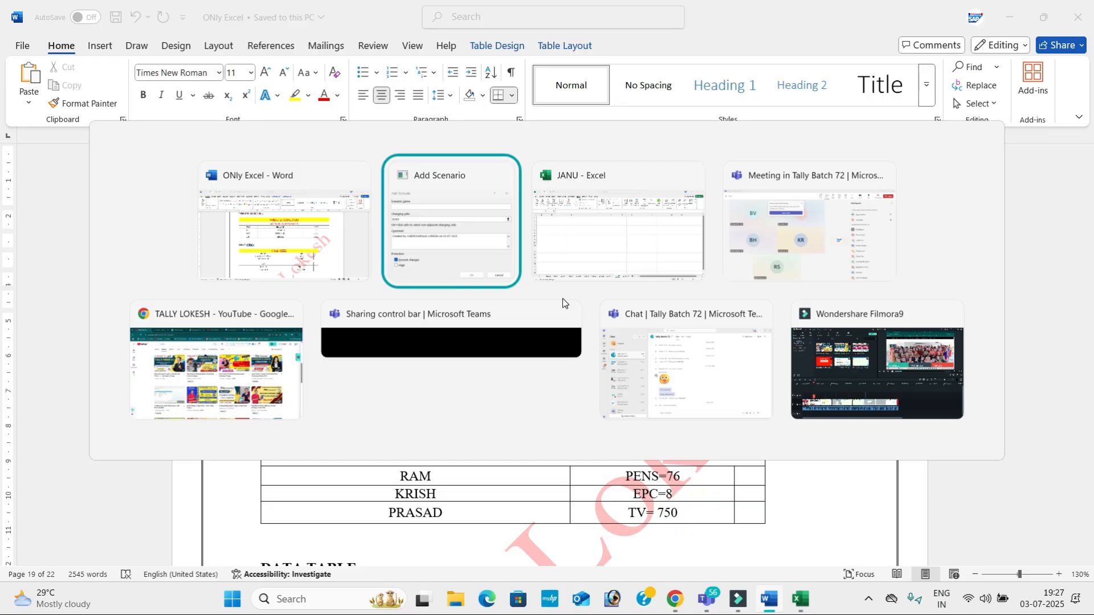
{"action": "type", "text": "PRASA"}
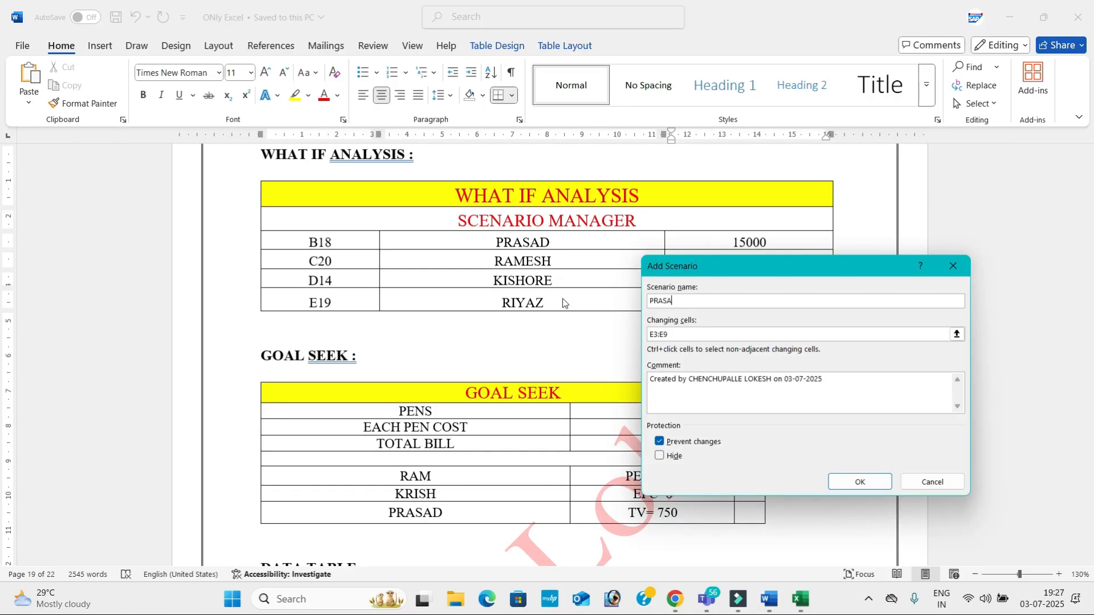
Replace the first scenario's default changing cells with B18 and accept the scenario definition
{"action": "left_click", "coordinate": [703, 325]}
{"action": "left_click", "coordinate": [664, 348]}
{"action": "left_click", "coordinate": [673, 338]}
{"action": "key", "text": "BackSpace"}
{"action": "key", "text": "BackSpace"}
{"action": "key", "text": "BackSpace"}
{"action": "key", "text": "BackSpace"}
{"action": "key", "text": "alt+Tab"}
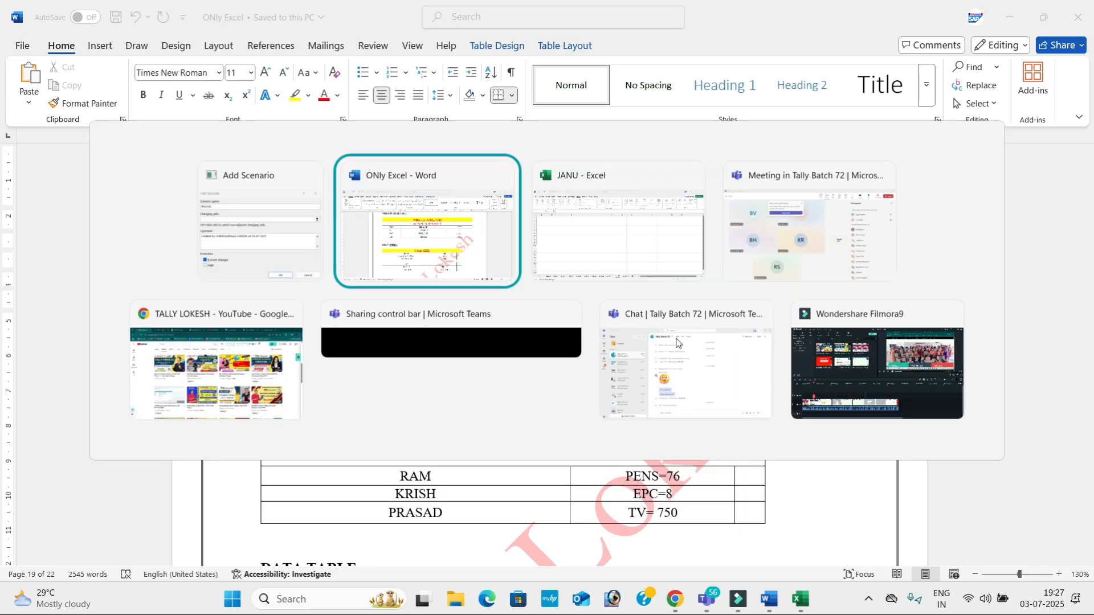
{"action": "key", "text": "alt+Tab"}
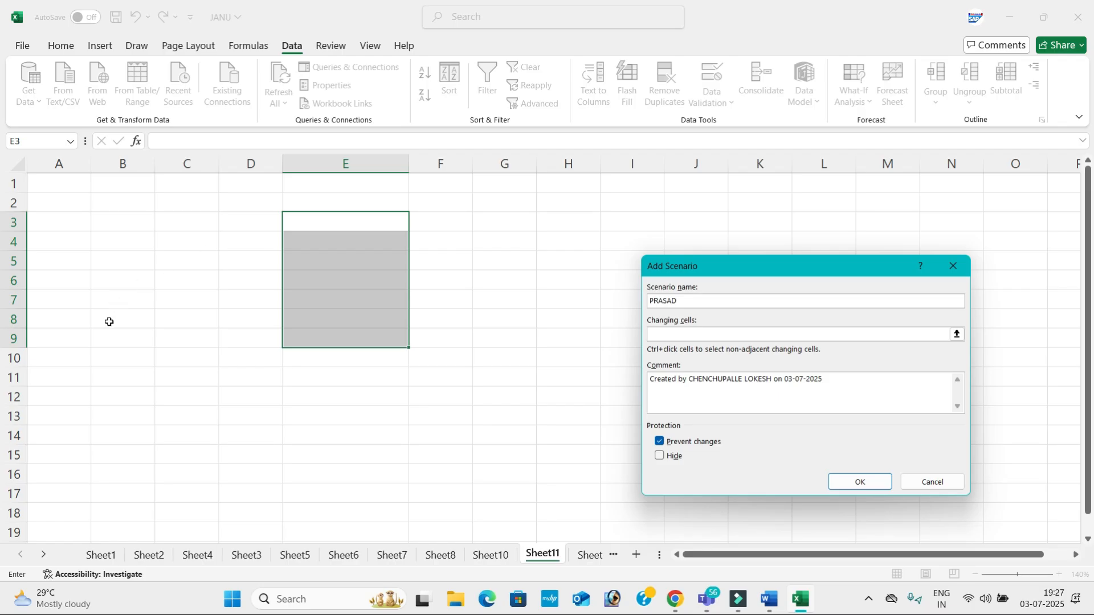
{"action": "left_click", "coordinate": [133, 511]}
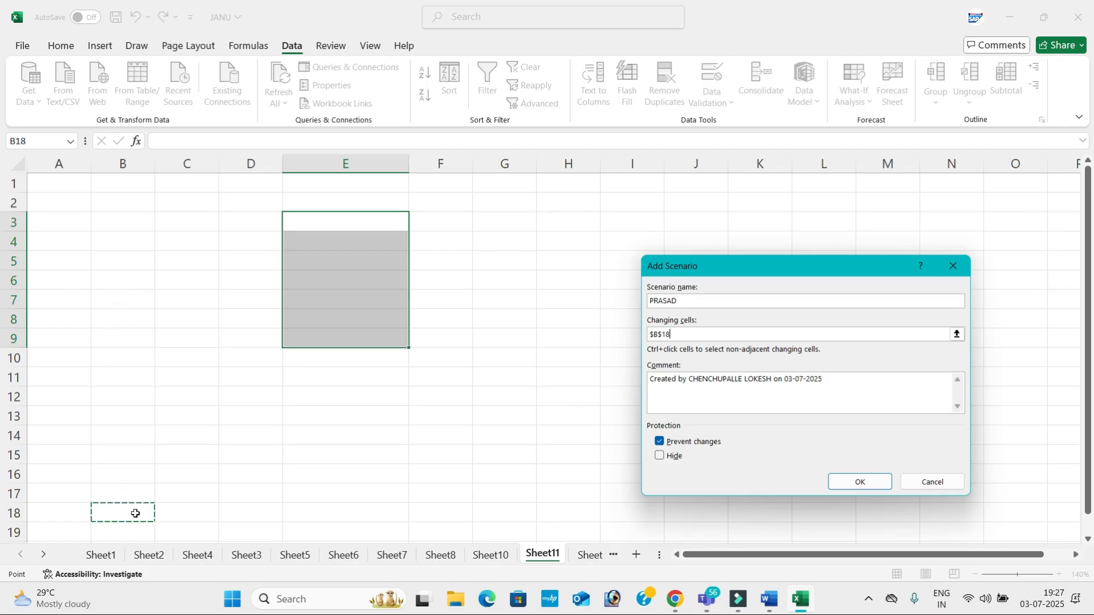
{"action": "left_click", "coordinate": [860, 481]}
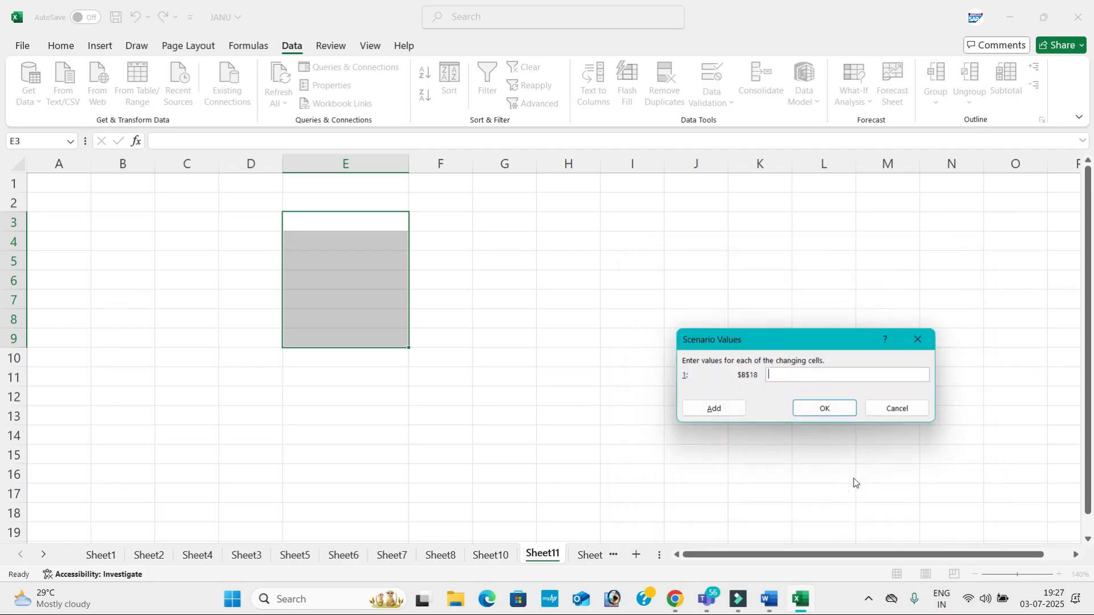
Set the scenario value for B18 to 15000, as given in the Word table
{"action": "key", "text": "alt+Tab"}
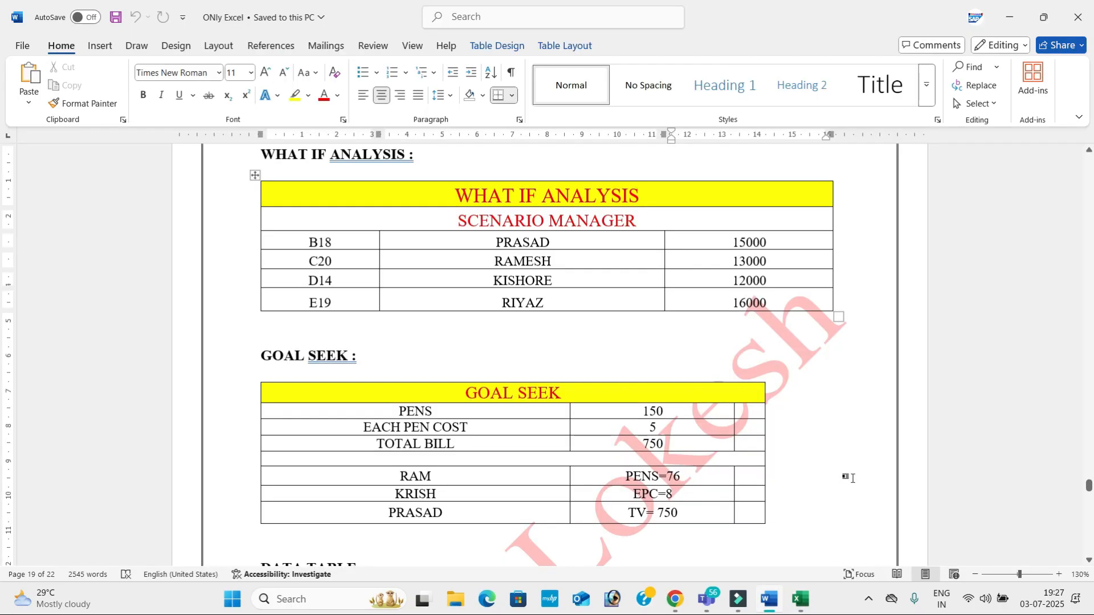
{"action": "key", "text": "alt+Tab"}
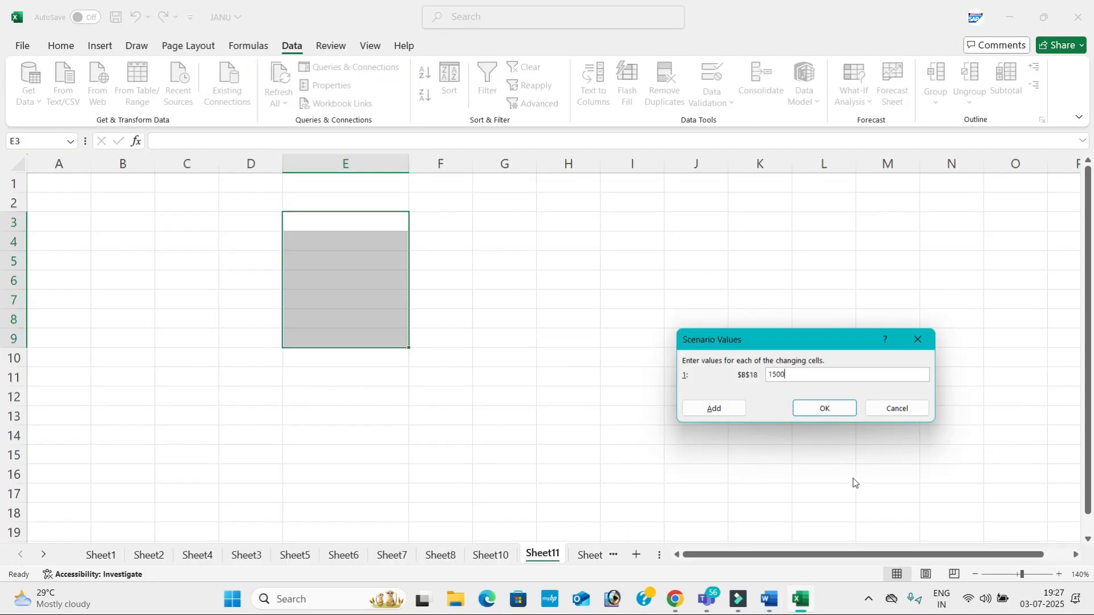
{"action": "key", "text": "Return"}
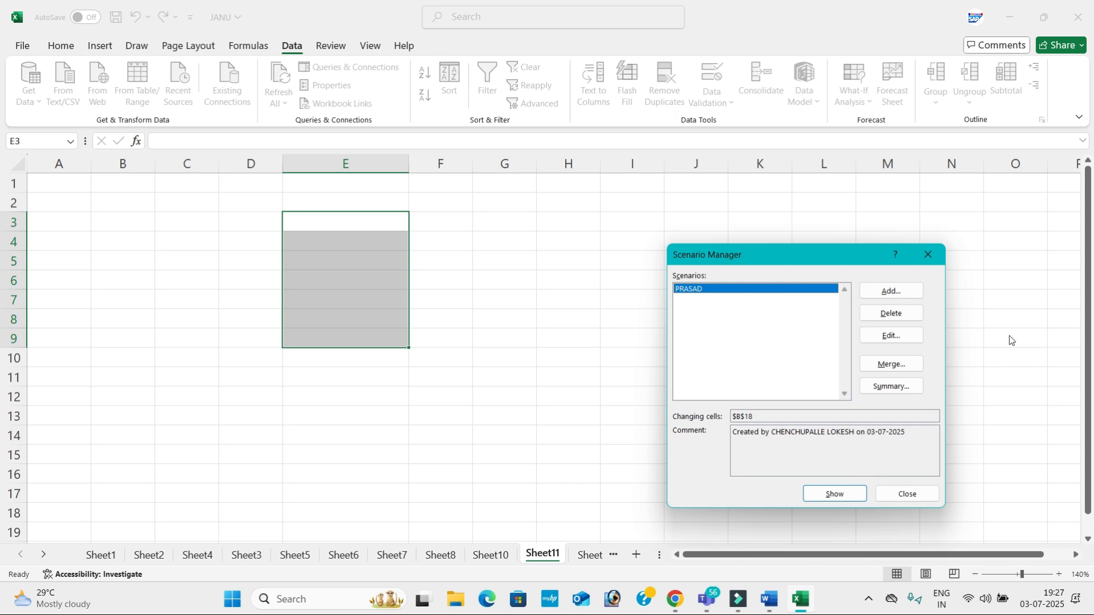
Add a second scenario and name it after the person listed beside C20 in the Word table
{"action": "left_click", "coordinate": [897, 294]}
{"action": "key", "text": "alt+Tab"}
{"action": "key", "text": "alt+Tab"}
{"action": "key", "text": "alt+Tab"}
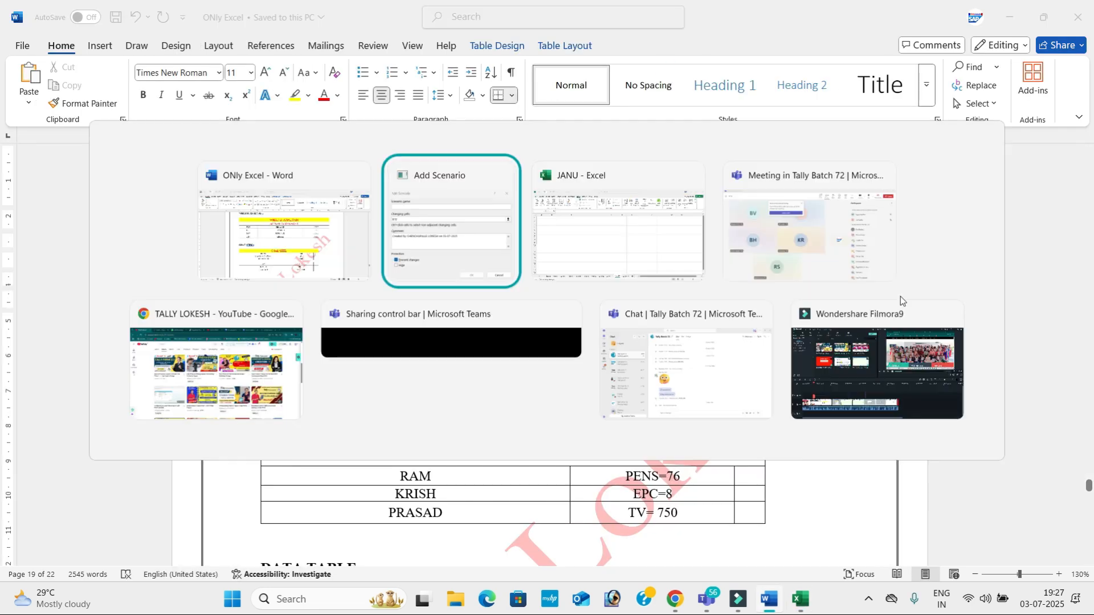
{"action": "type", "text": "RAMESH"}
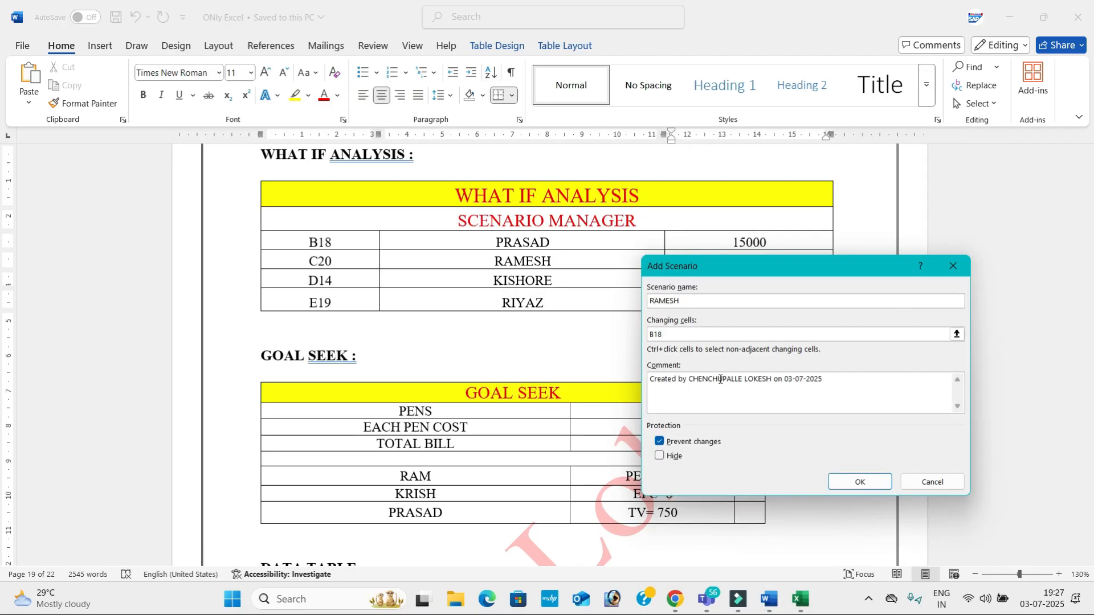
Replace the second scenario's default changing cell with C20 and accept the scenario definition
{"action": "double_click", "coordinate": [686, 335]}
{"action": "key", "text": "BackSpace"}
{"action": "key", "text": "alt+Tab"}
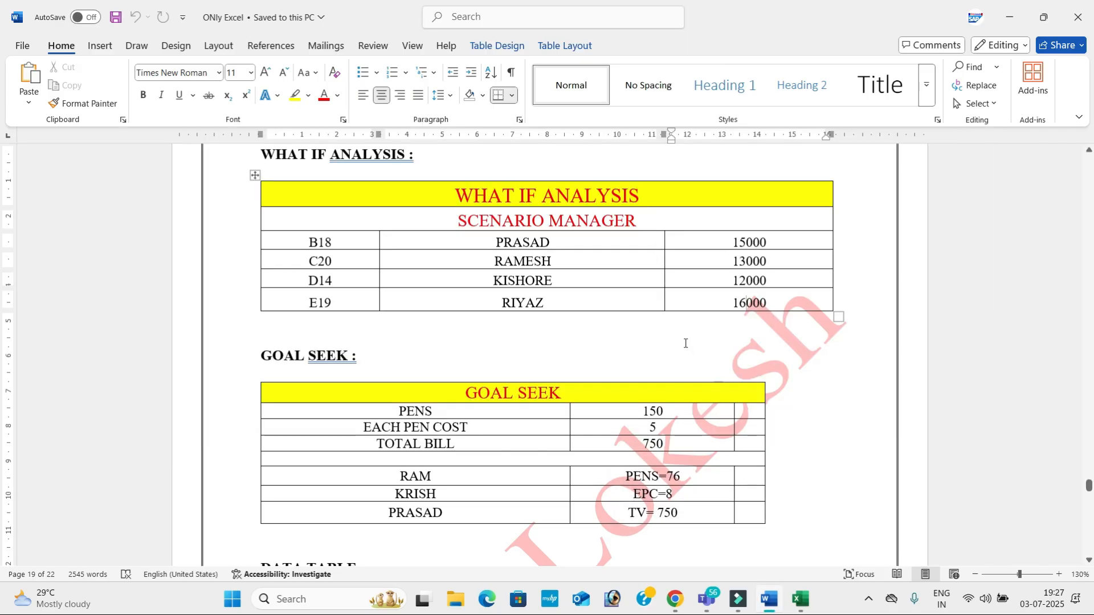
{"action": "key", "text": "alt+Tab"}
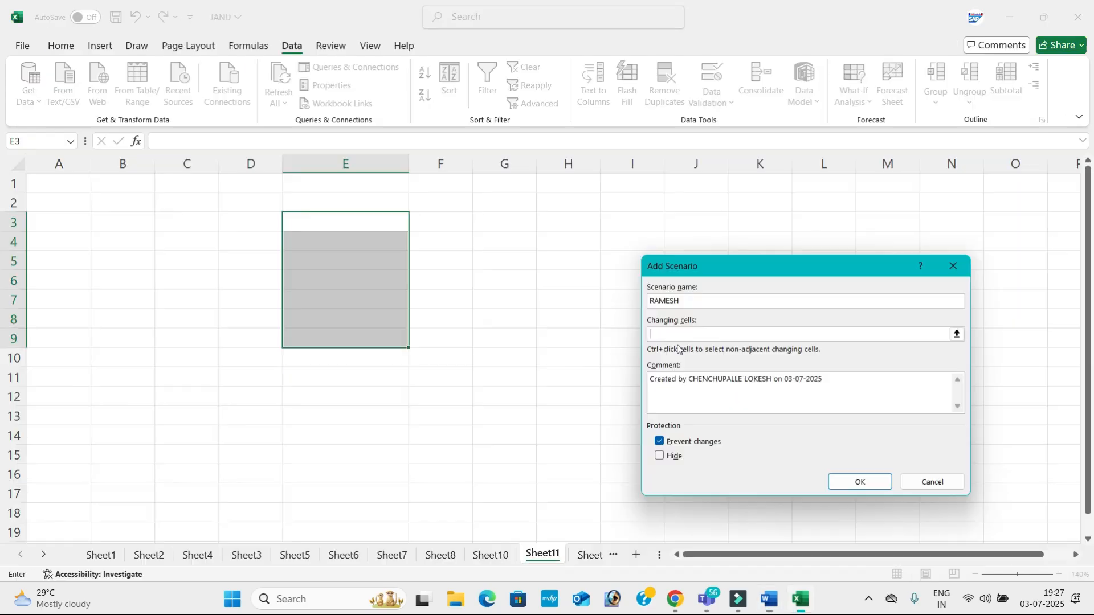
{"action": "scroll", "coordinate": [116, 508], "scroll_direction": "down", "scroll_amount": 1}
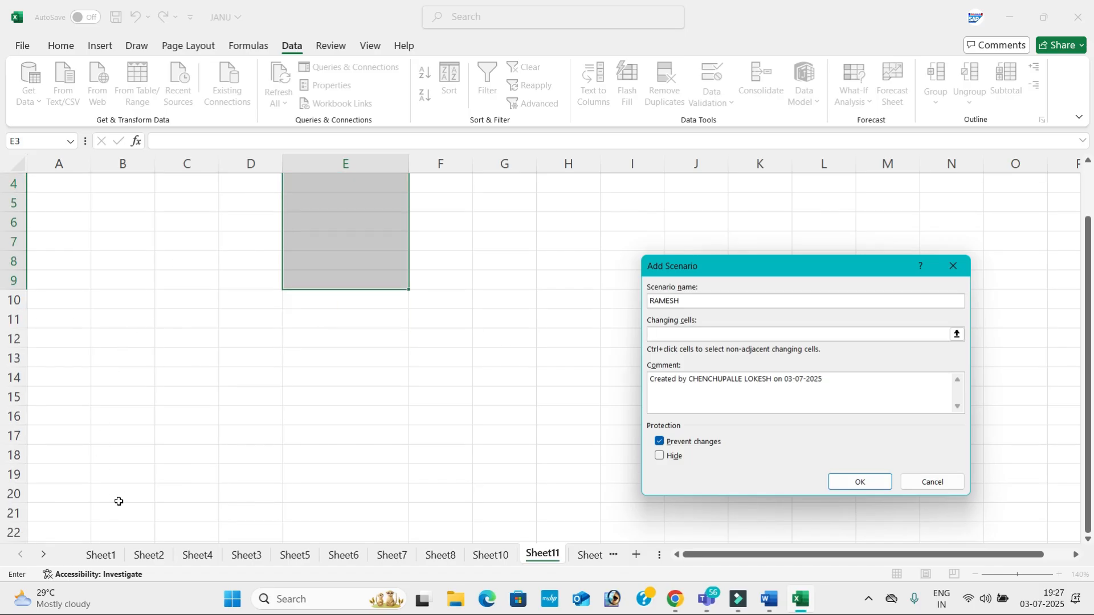
{"action": "left_click", "coordinate": [185, 496]}
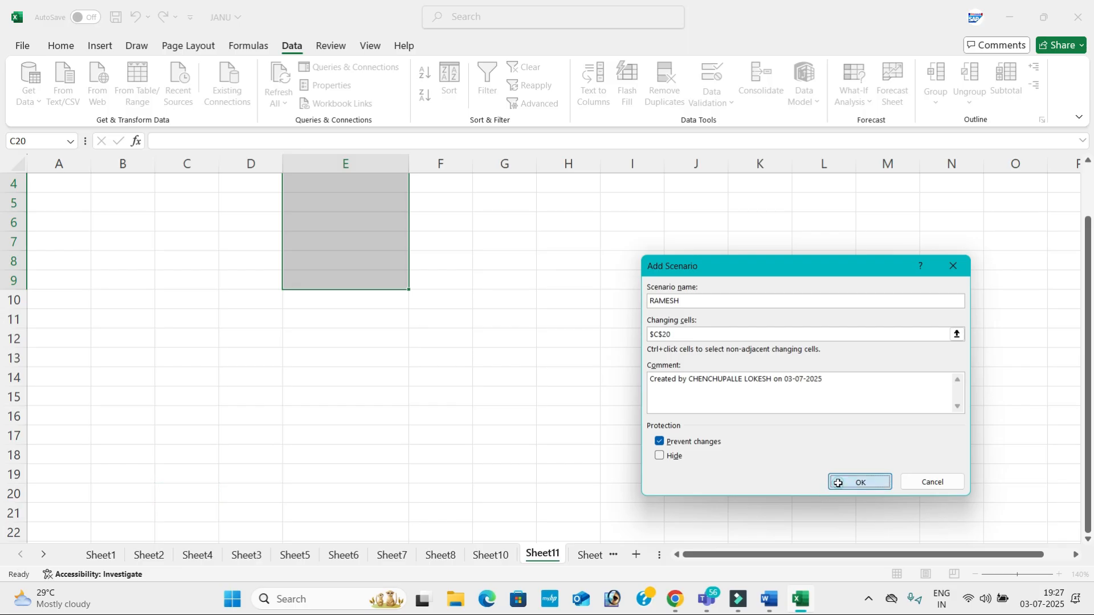
{"action": "left_click", "coordinate": [843, 483]}
Set the scenario value for C20 to 13000, as given in the Word table
{"action": "key", "text": "alt+Tab"}
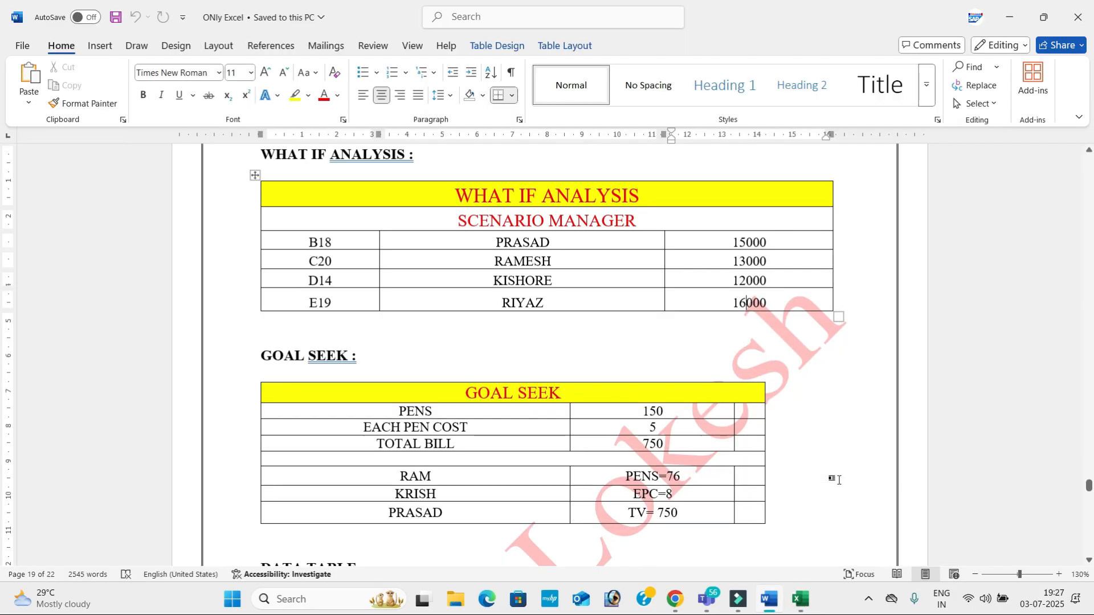
{"action": "key", "text": "alt+Tab"}
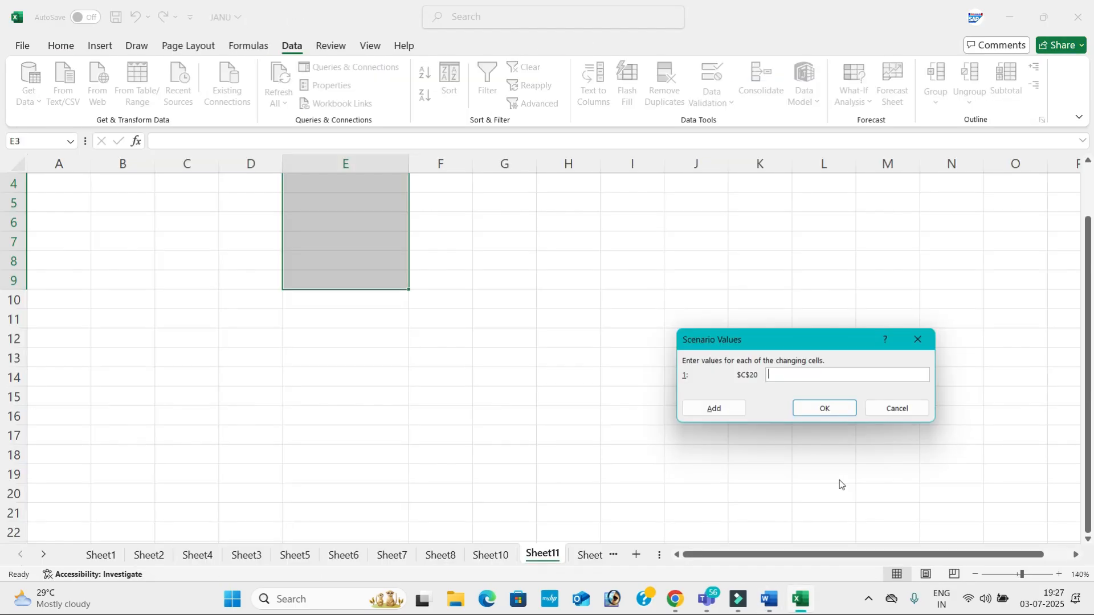
{"action": "key", "text": "Return"}
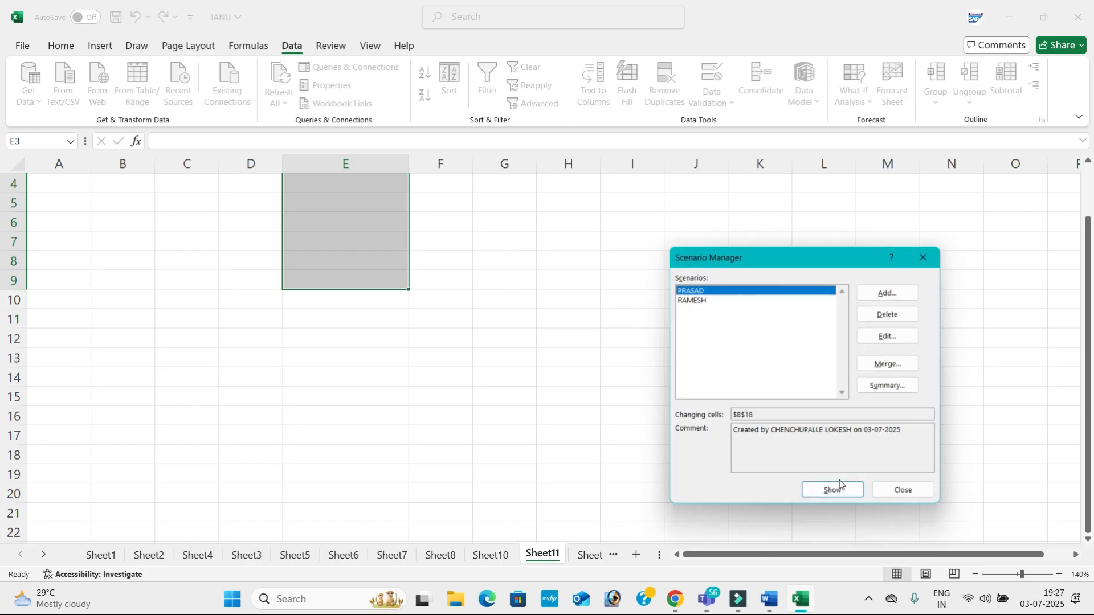
Add a third scenario and name it after the person listed beside D14 in the Word table
{"action": "left_click", "coordinate": [907, 292]}
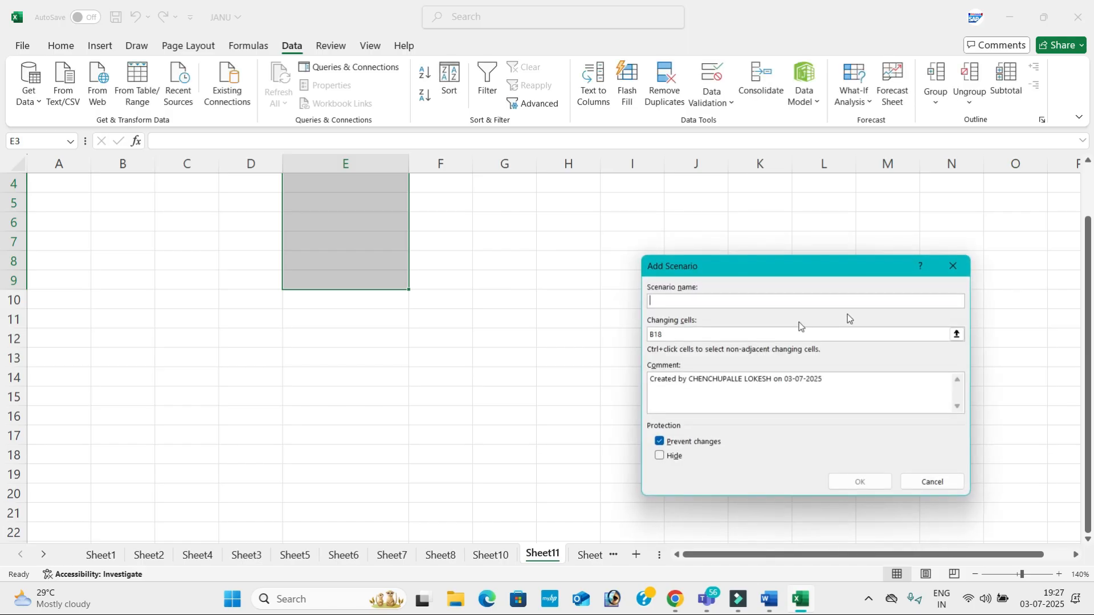
{"action": "key", "text": "alt+Tab"}
{"action": "key", "text": "alt+Tab"}
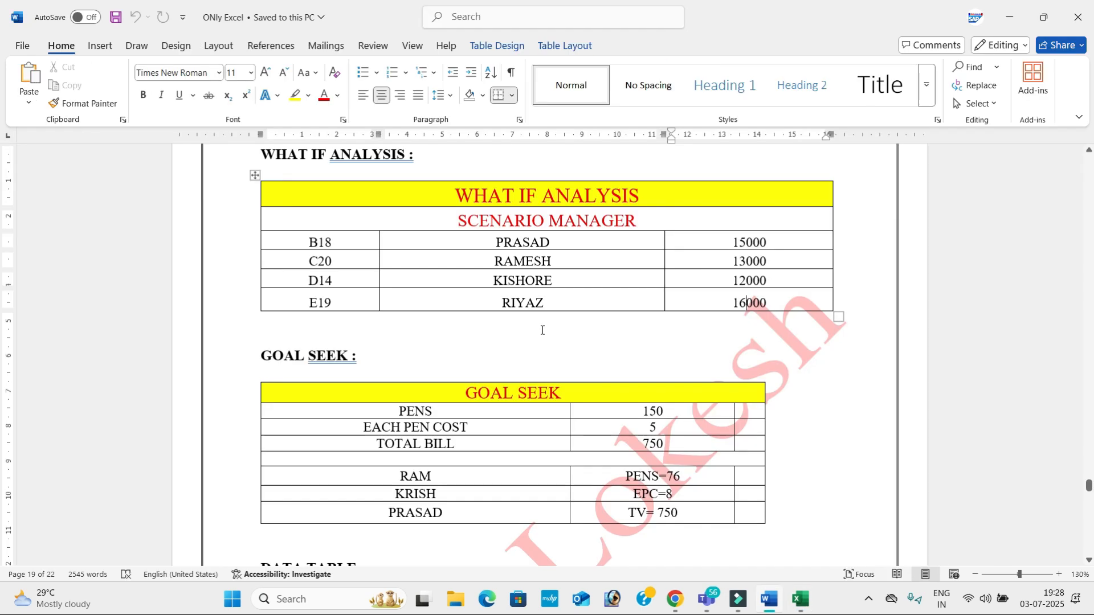
{"action": "key", "text": "alt+Tab"}
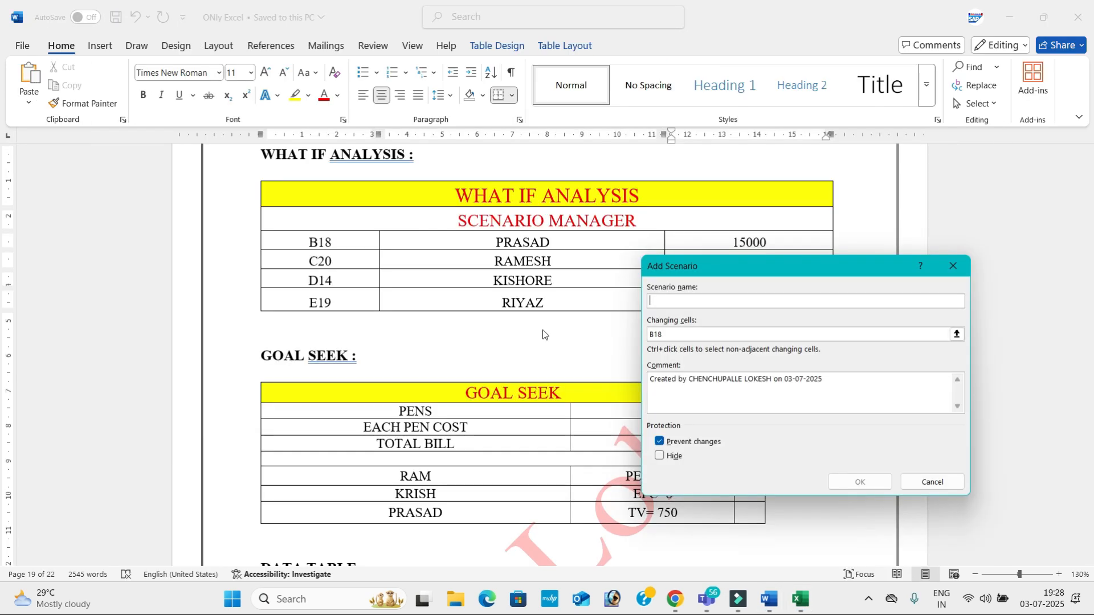
{"action": "type", "text": "Ki"}
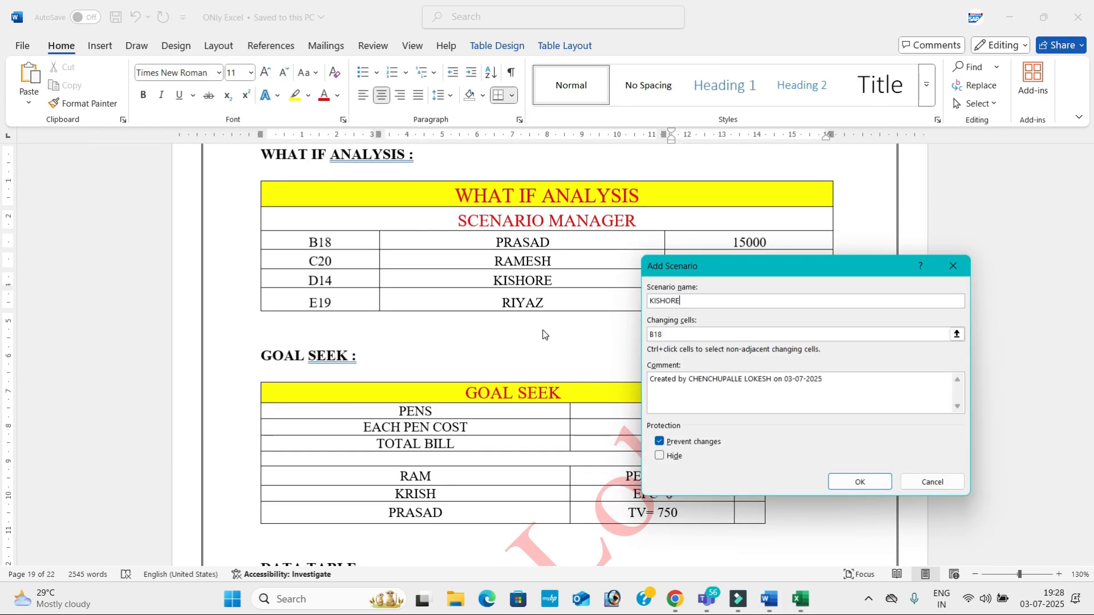
Replace the third scenario's default changing cell with D14 and accept the scenario definition
{"action": "double_click", "coordinate": [683, 332]}
{"action": "key", "text": "BackSpace"}
{"action": "key", "text": "alt+Tab"}
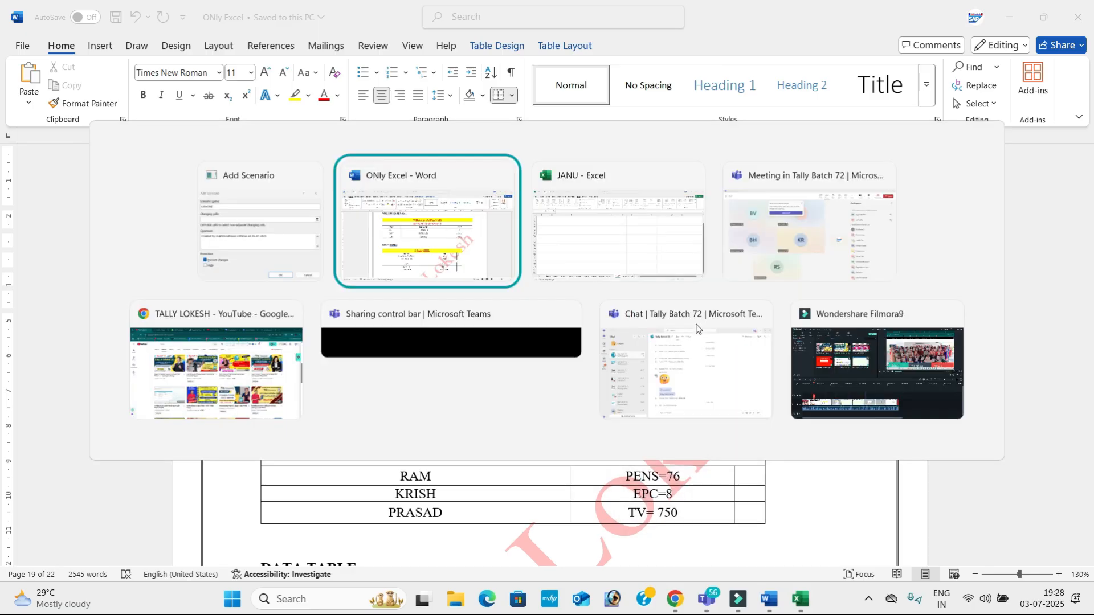
{"action": "key", "text": "alt+Tab"}
{"action": "key", "text": "alt+Tab"}
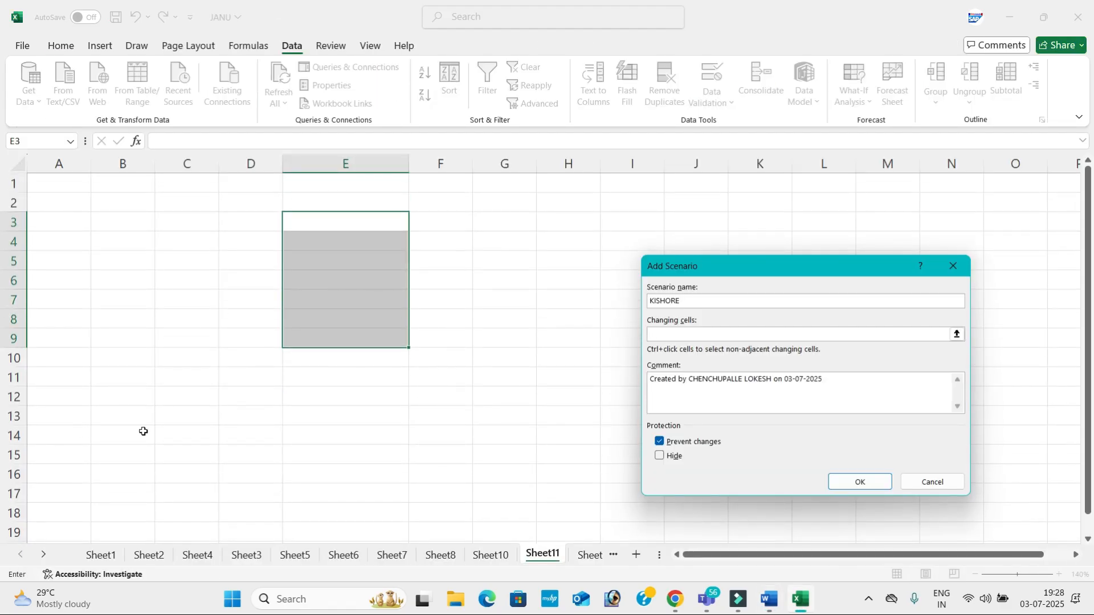
{"action": "left_click", "coordinate": [236, 431]}
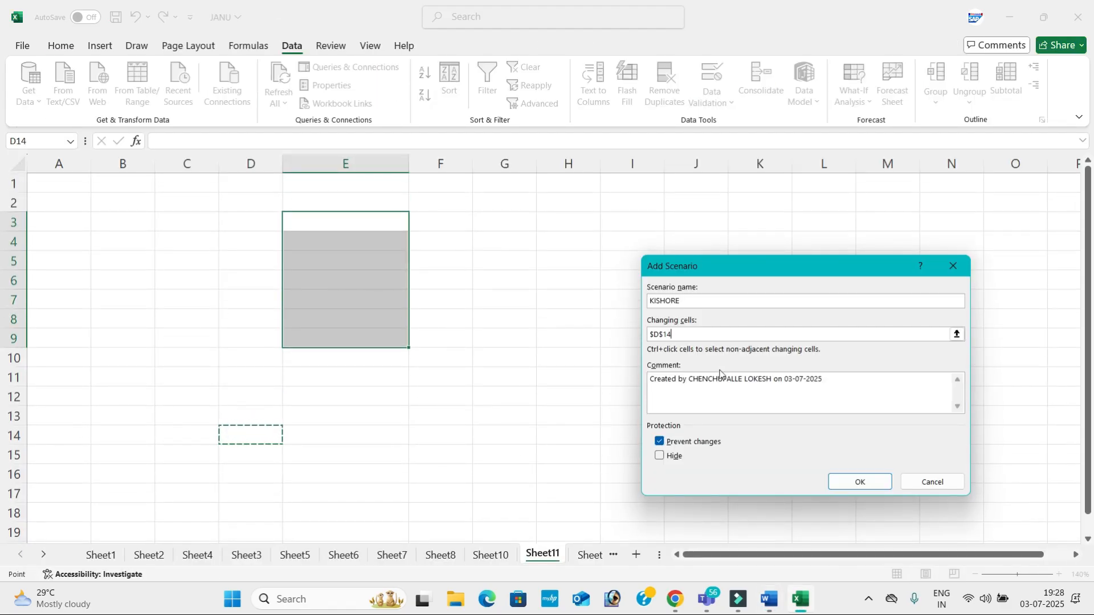
{"action": "left_click", "coordinate": [861, 481]}
Set the scenario value for D14 to 12000, as given in the Word table
{"action": "key", "text": "alt+Tab"}
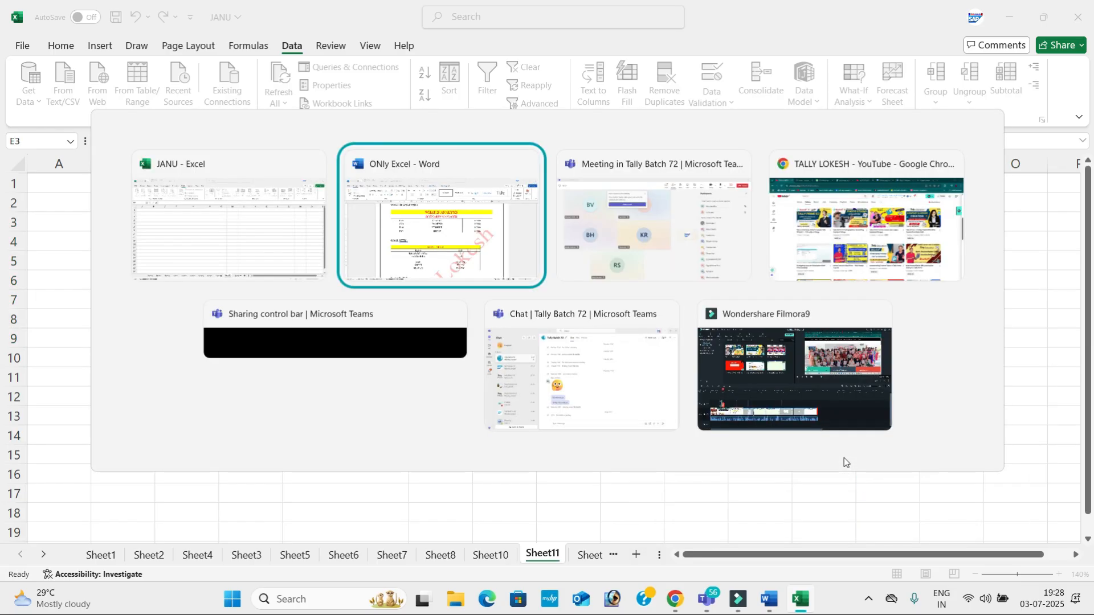
{"action": "key", "text": "alt+Tab"}
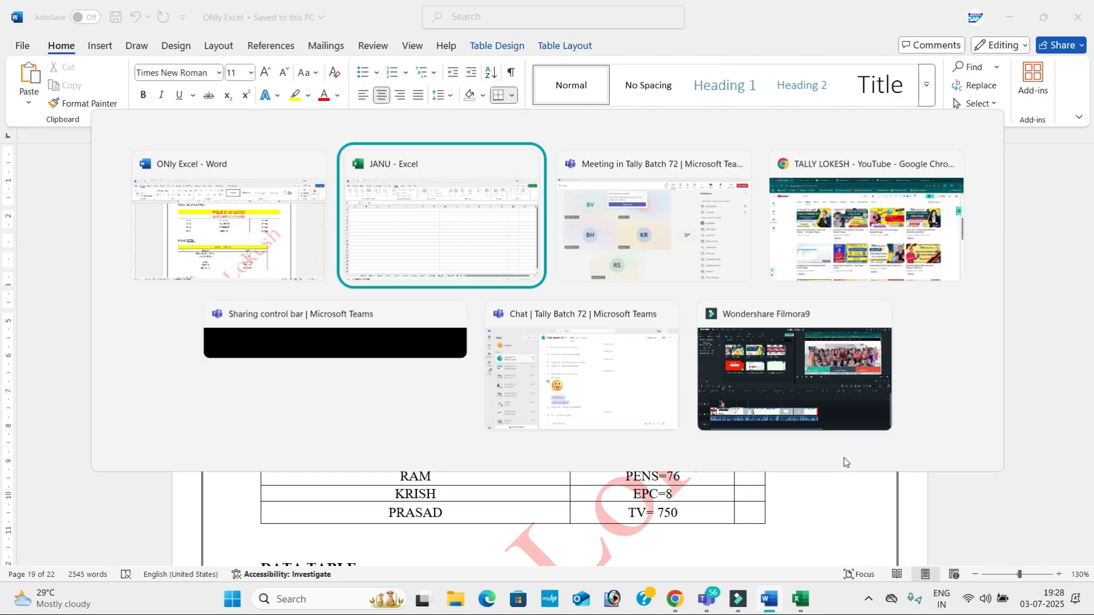
{"action": "type", "text": "12000"}
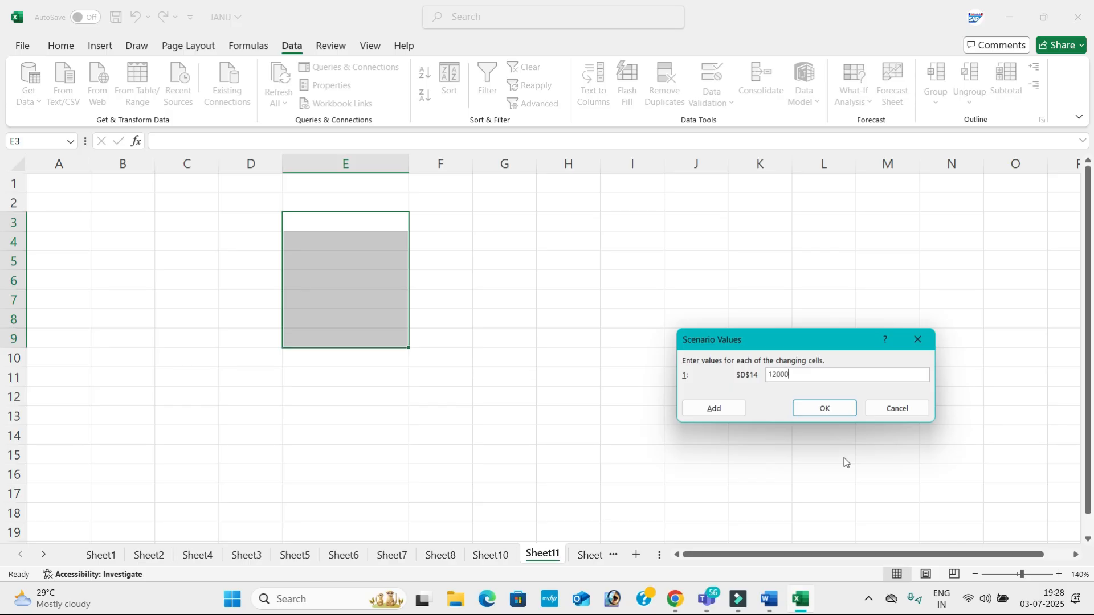
{"action": "key", "text": "Return"}
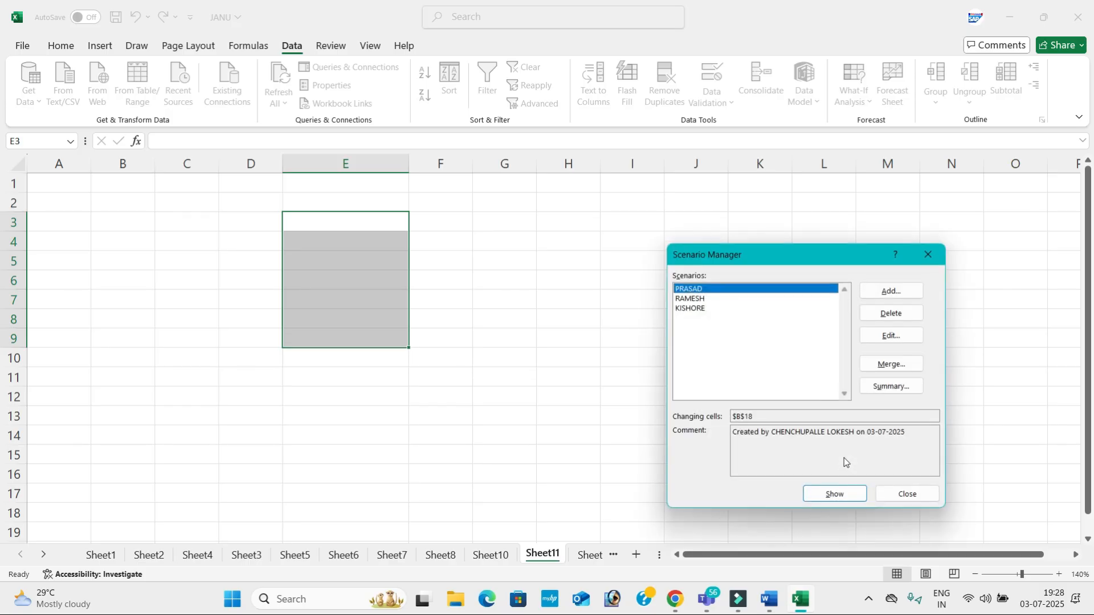
Add a fourth scenario and name it after the person listed beside E19 in the Word table
{"action": "left_click", "coordinate": [892, 290]}
{"action": "key", "text": "alt+Tab"}
{"action": "key", "text": "Tab"}
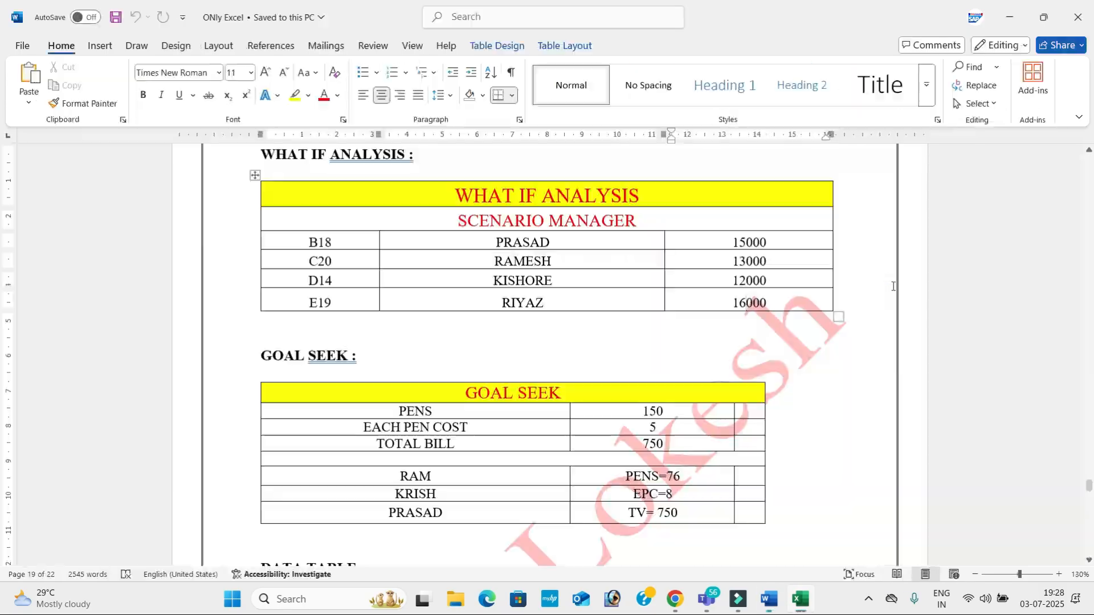
{"action": "key", "text": "alt+Tab"}
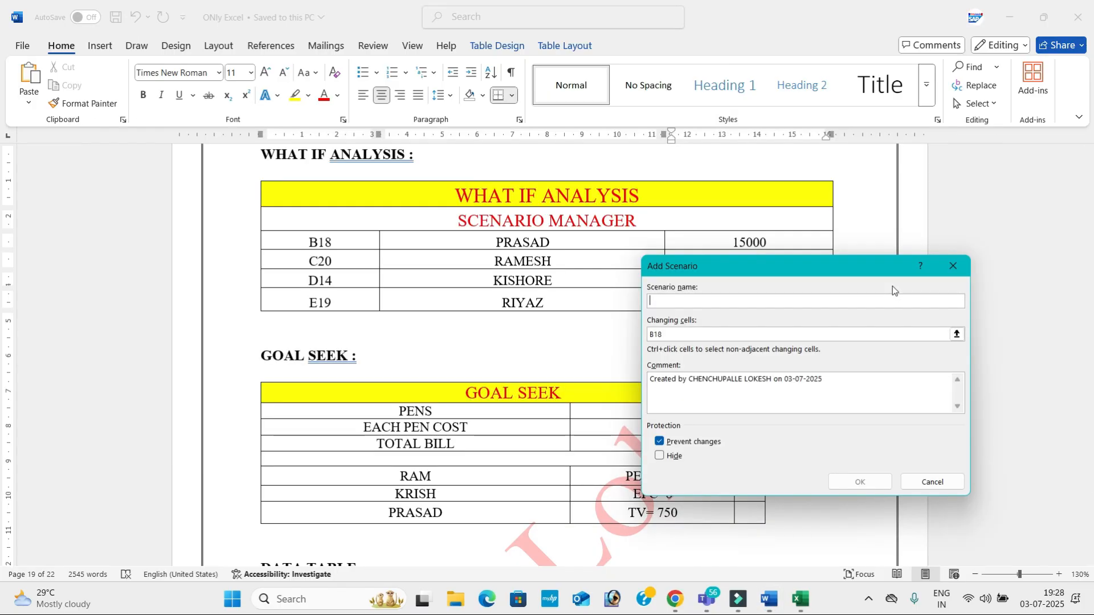
{"action": "type", "text": "RIYAZ"}
Replace the fourth scenario's default changing cell with E19 and accept the scenario definition
{"action": "left_click", "coordinate": [694, 333]}
{"action": "key", "text": "BackSpace"}
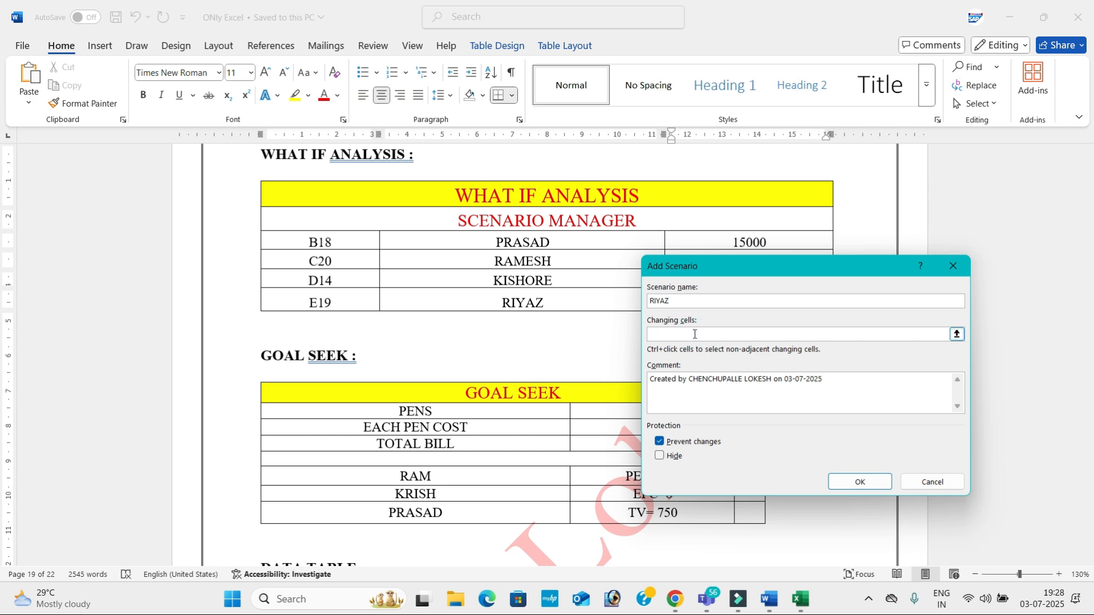
{"action": "key", "text": "alt+Tab"}
{"action": "key", "text": "Tab"}
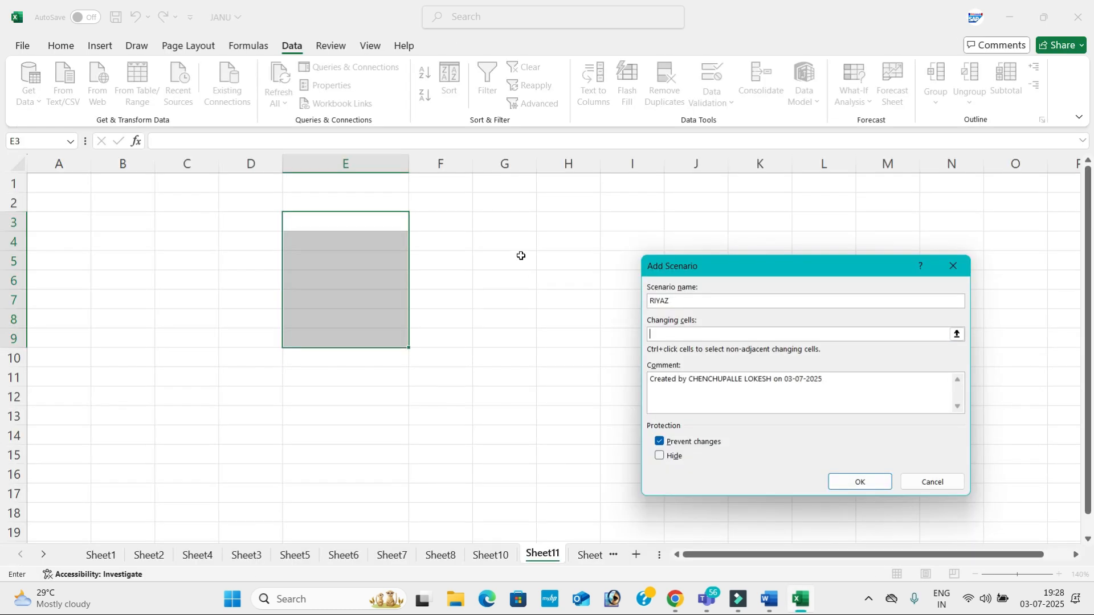
{"action": "left_click", "coordinate": [327, 528]}
{"action": "left_click", "coordinate": [859, 482]}
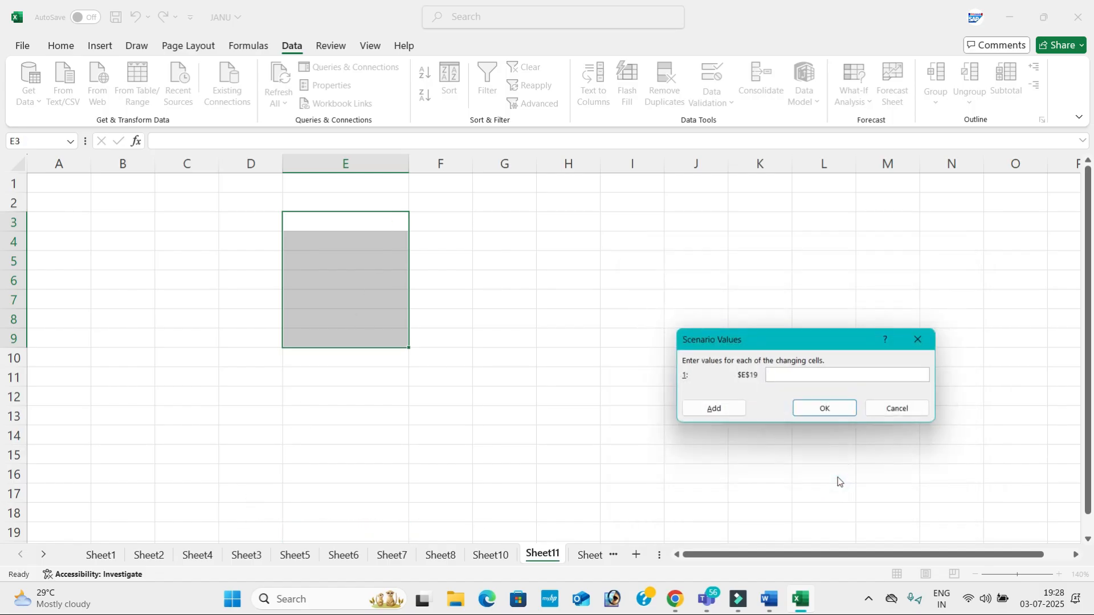
Set the scenario value for E19 to 16000, as given in the Word table
{"action": "key", "text": "alt+Tab"}
{"action": "key", "text": "alt+Tab"}
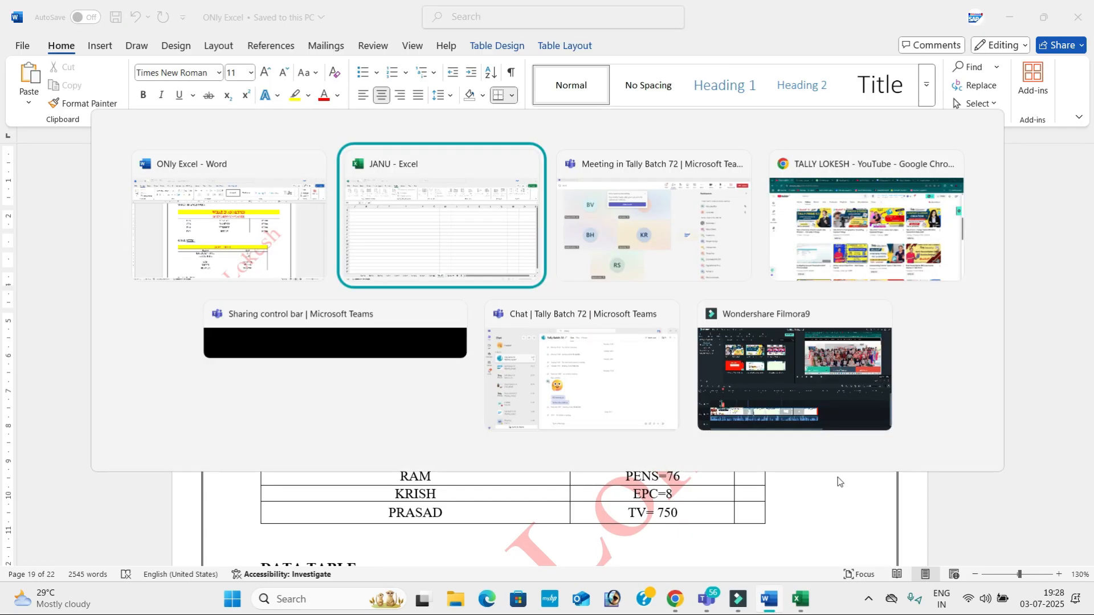
{"action": "type", "text": "160"}
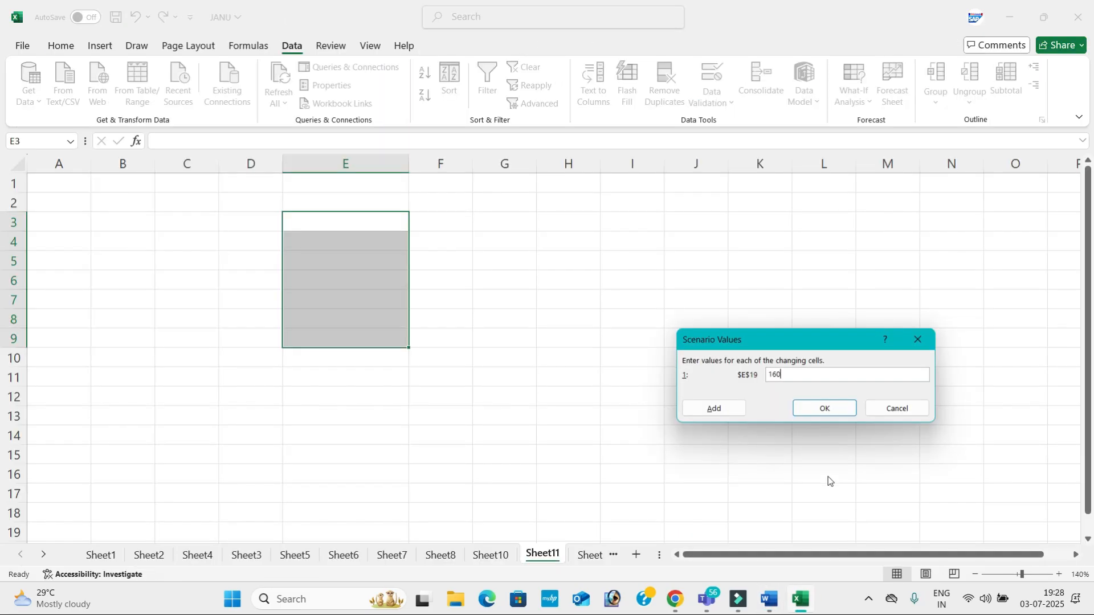
{"action": "type", "text": "00"}
{"action": "key", "text": "Return"}
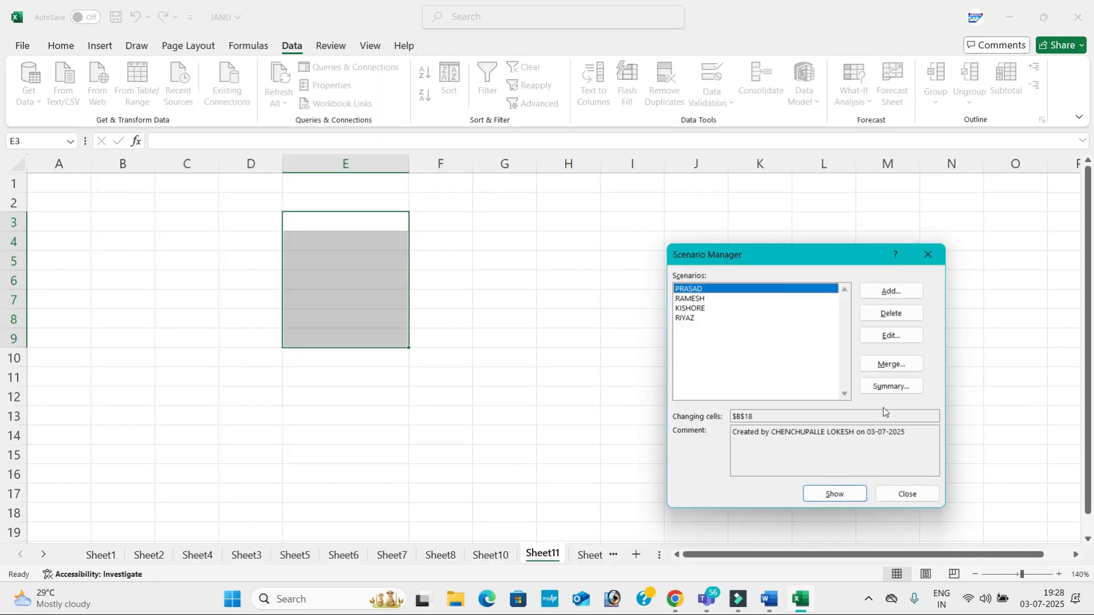
Show the scenarios for C20, D14, E19 and B18 in turn to fill their values into the sheet
{"action": "left_click", "coordinate": [737, 299]}
{"action": "left_click", "coordinate": [834, 493]}
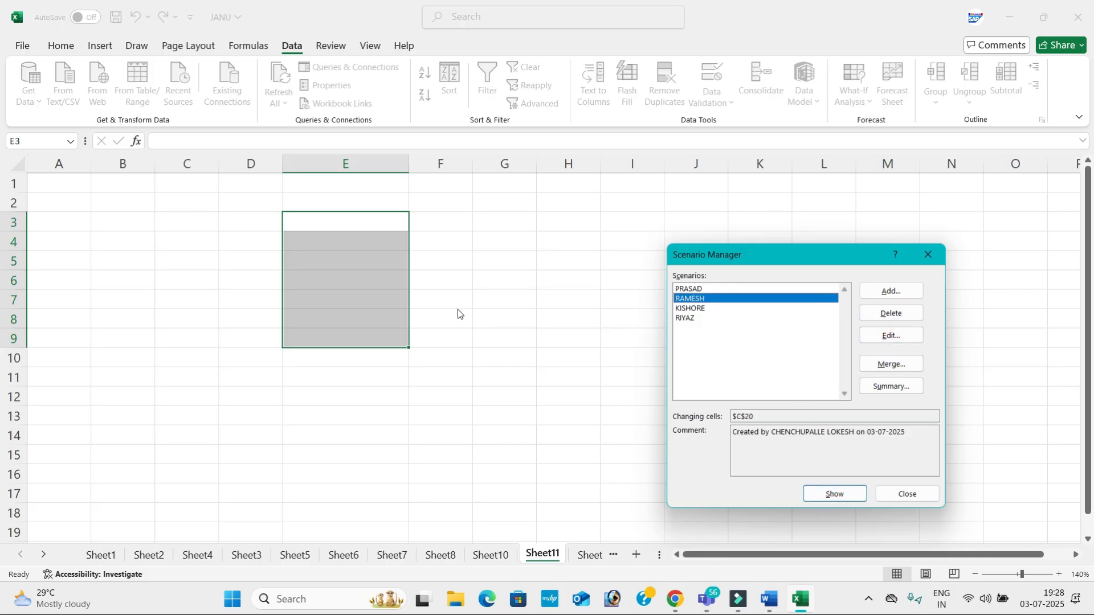
{"action": "left_click", "coordinate": [708, 309]}
{"action": "left_click", "coordinate": [835, 494]}
{"action": "left_click", "coordinate": [696, 319]}
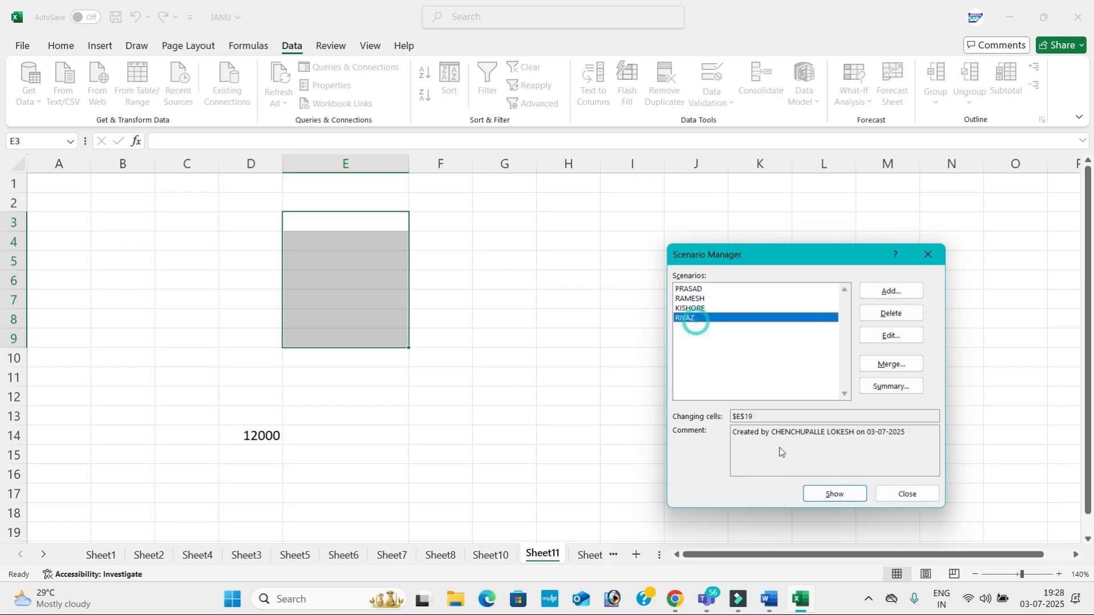
{"action": "left_click", "coordinate": [833, 495]}
{"action": "left_click", "coordinate": [708, 291]}
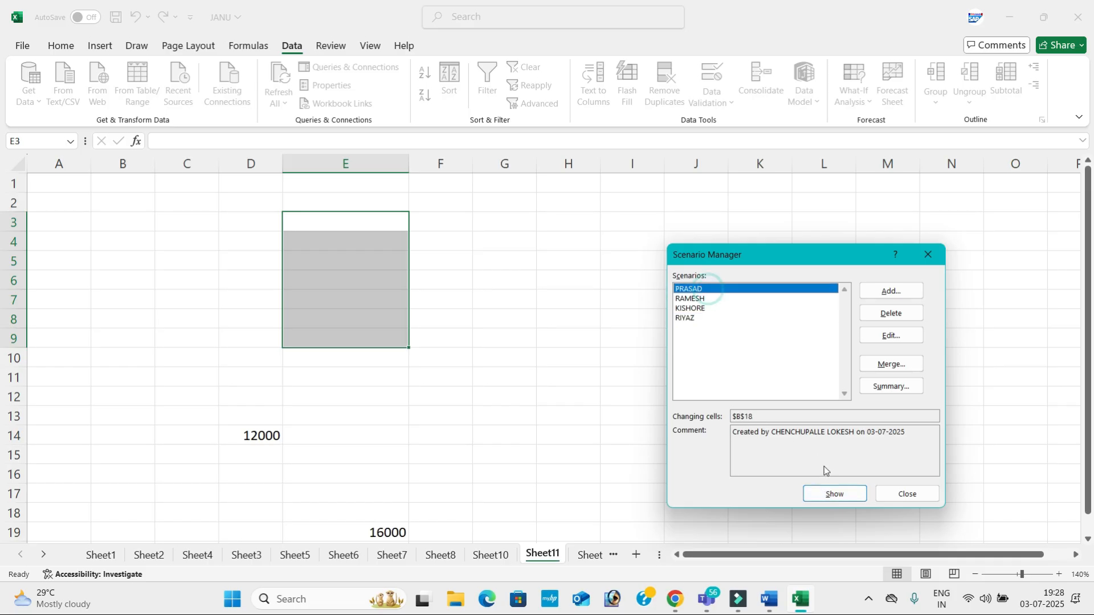
{"action": "left_click", "coordinate": [834, 494]}
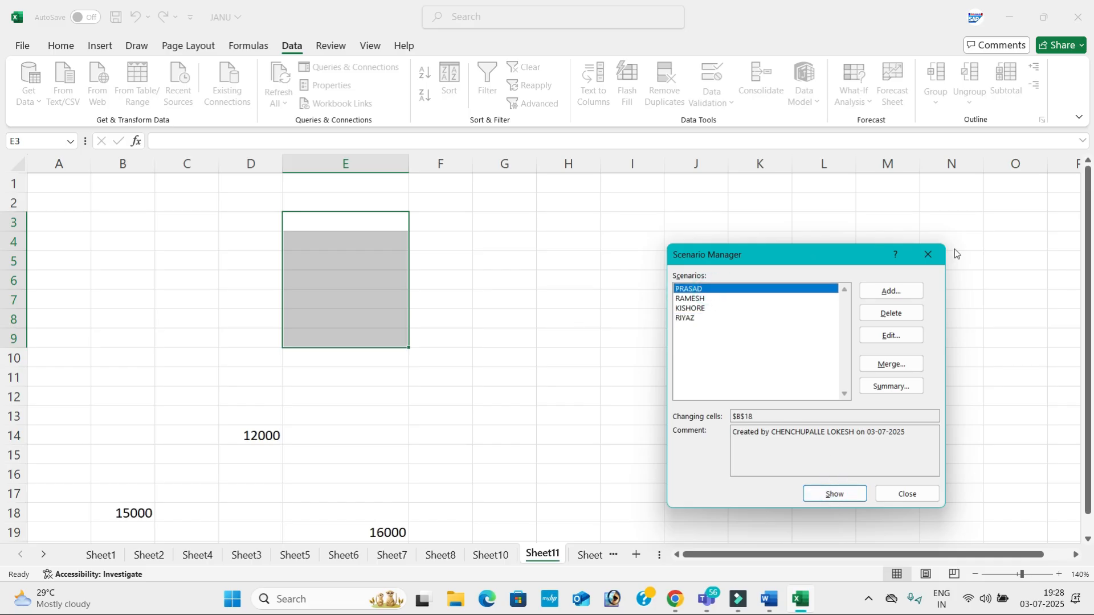
Delete all four scenarios from the Scenario Manager and close it
{"action": "left_click", "coordinate": [892, 313]}
{"action": "left_click", "coordinate": [893, 314]}
{"action": "left_click", "coordinate": [893, 314]}
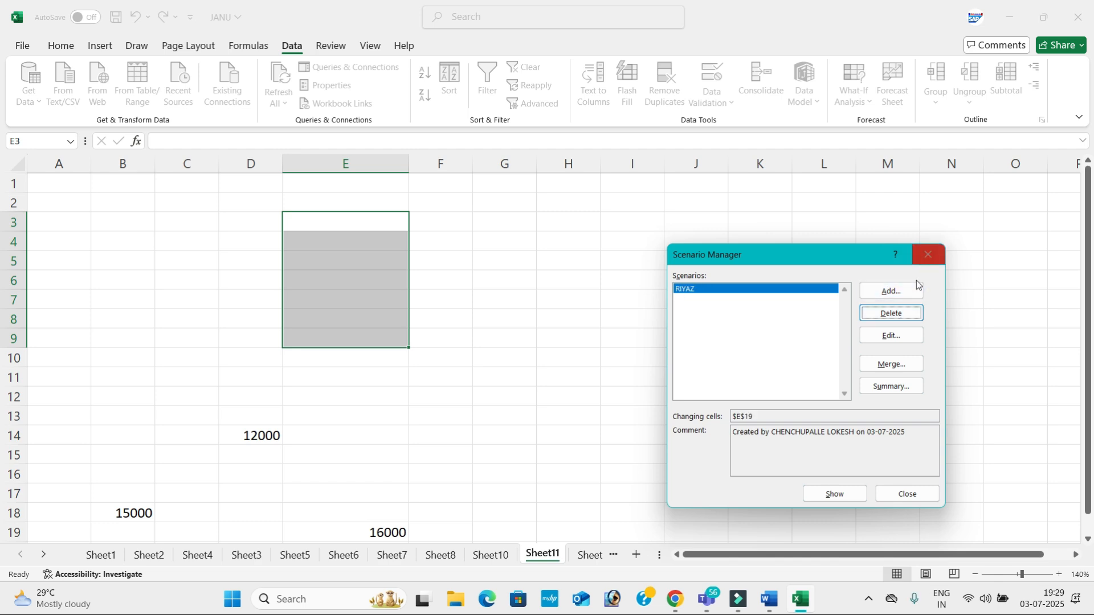
{"action": "left_click", "coordinate": [891, 314]}
{"action": "left_click", "coordinate": [928, 254]}
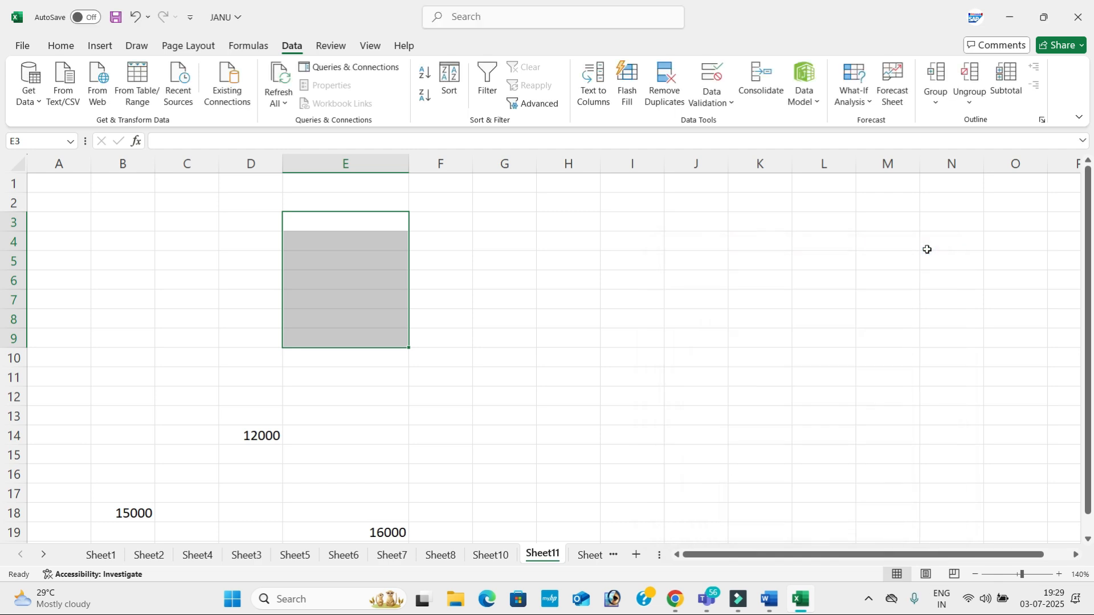
Copy the GOAL SEEK table from the Word document into Sheet11 at D6 and widen column D to fit its labels
{"action": "left_click", "coordinate": [631, 329]}
{"action": "key", "text": "alt+Tab"}
{"action": "scroll", "coordinate": [532, 399], "scroll_direction": "down", "scroll_amount": 2}
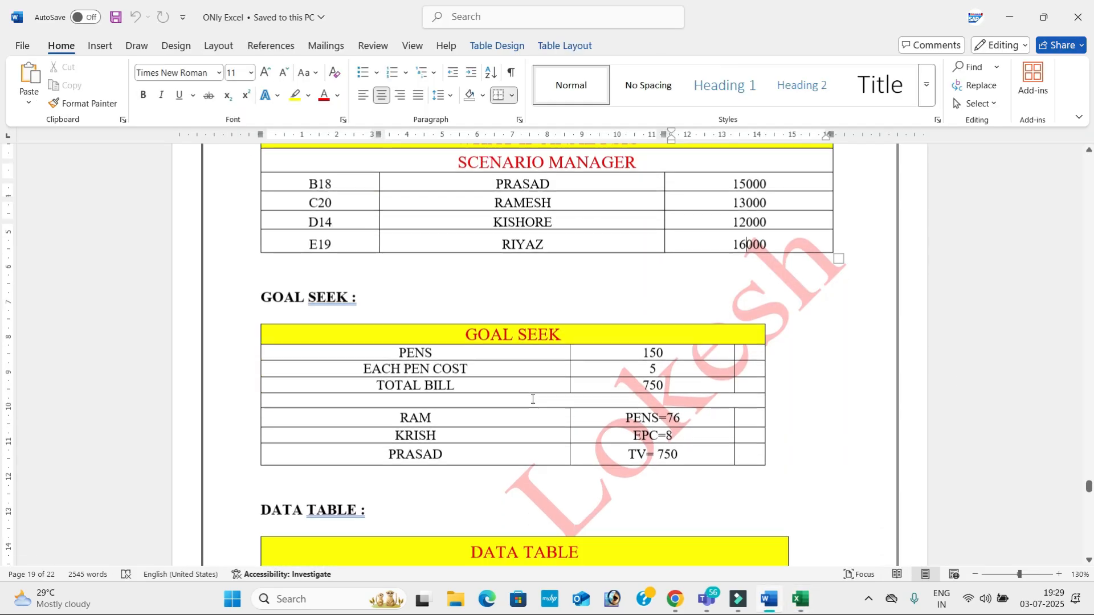
{"action": "scroll", "coordinate": [533, 399], "scroll_direction": "down", "scroll_amount": 1}
{"action": "left_click", "coordinate": [347, 315]}
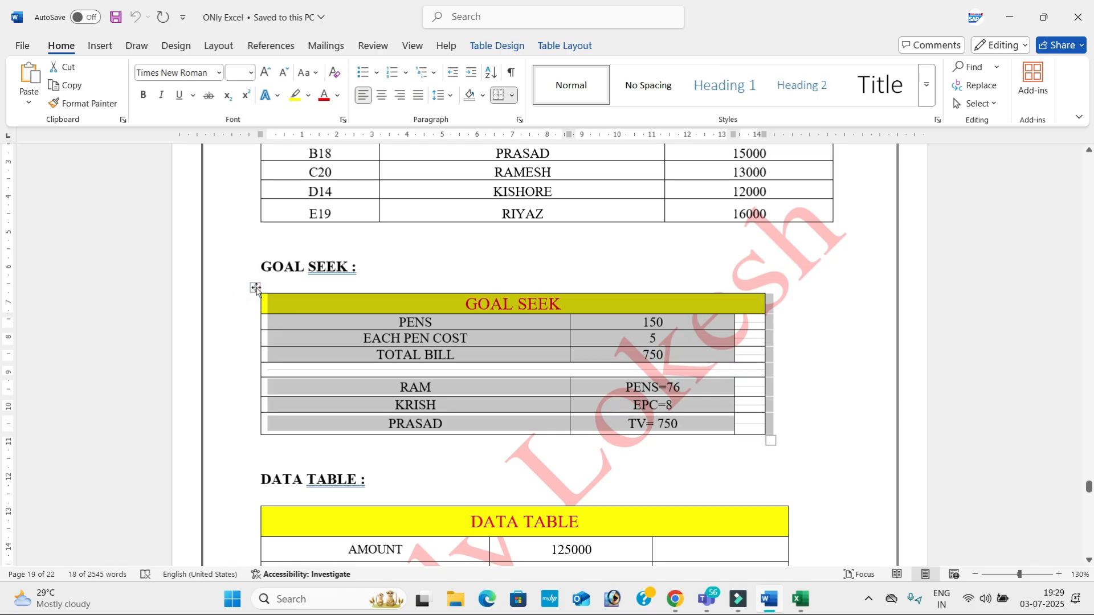
{"action": "key", "text": "alt+Tab"}
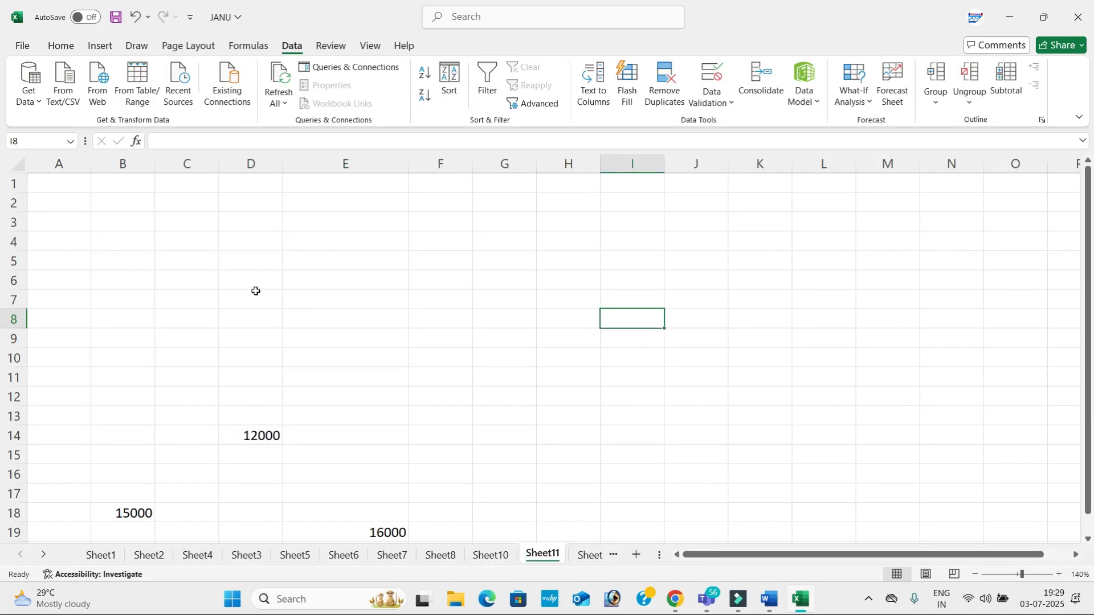
{"action": "left_click", "coordinate": [254, 286]}
{"action": "key", "text": "ctrl+v"}
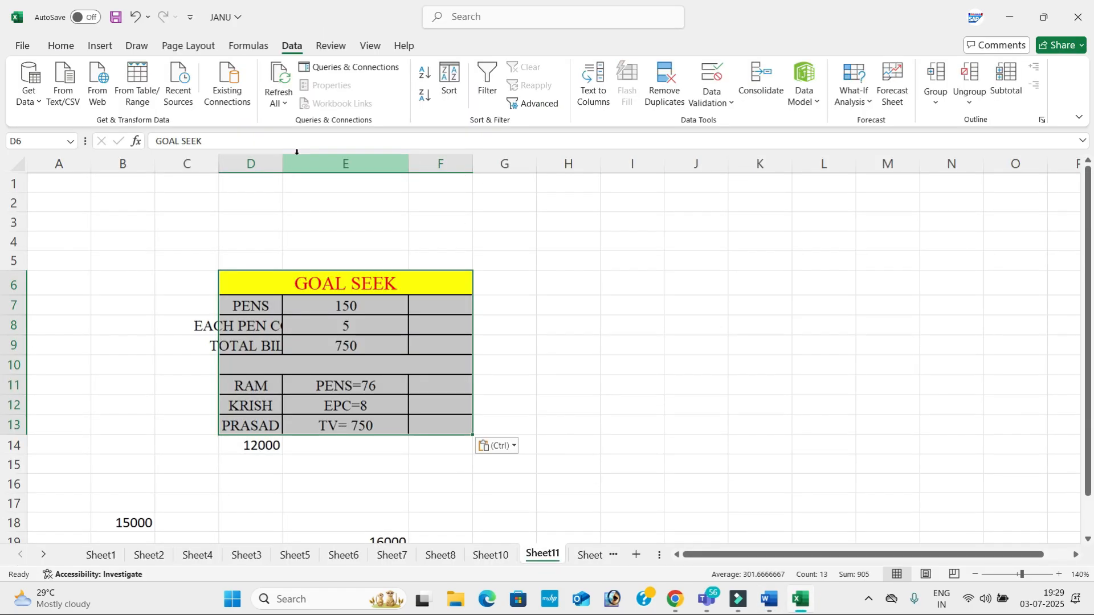
{"action": "left_click_drag", "start_coordinate": [282, 164], "coordinate": [353, 171]}
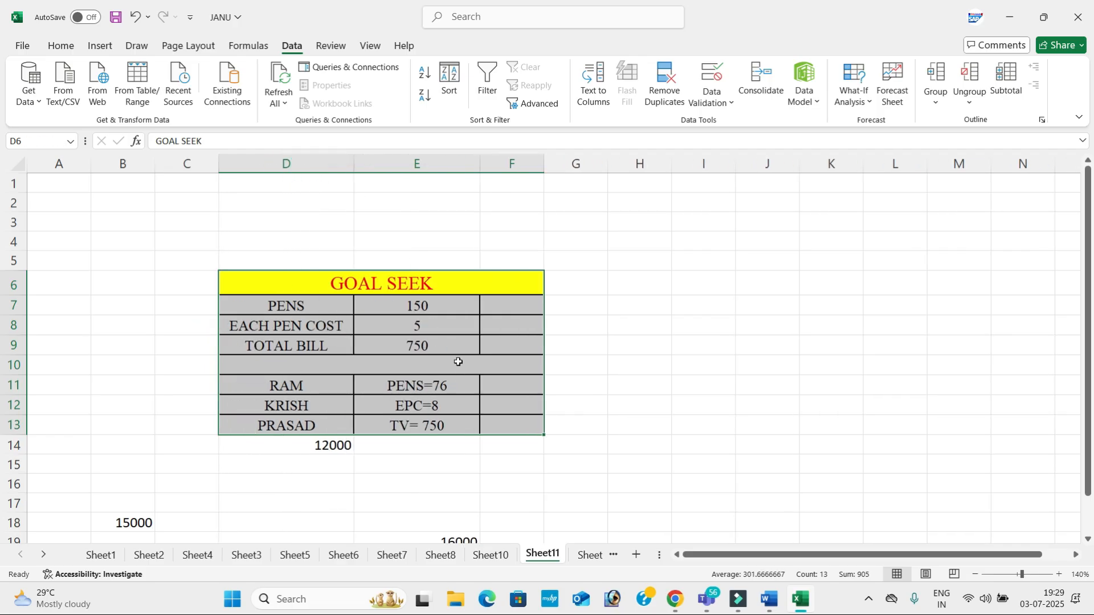
Clear the fixed TOTAL BILL amount in E9 and replace it with the formula =E7*E8
{"action": "left_click", "coordinate": [452, 344]}
{"action": "key", "text": "Delete"}
{"action": "left_click_drag", "start_coordinate": [666, 425], "coordinate": [673, 424]}
{"action": "left_click", "coordinate": [458, 338]}
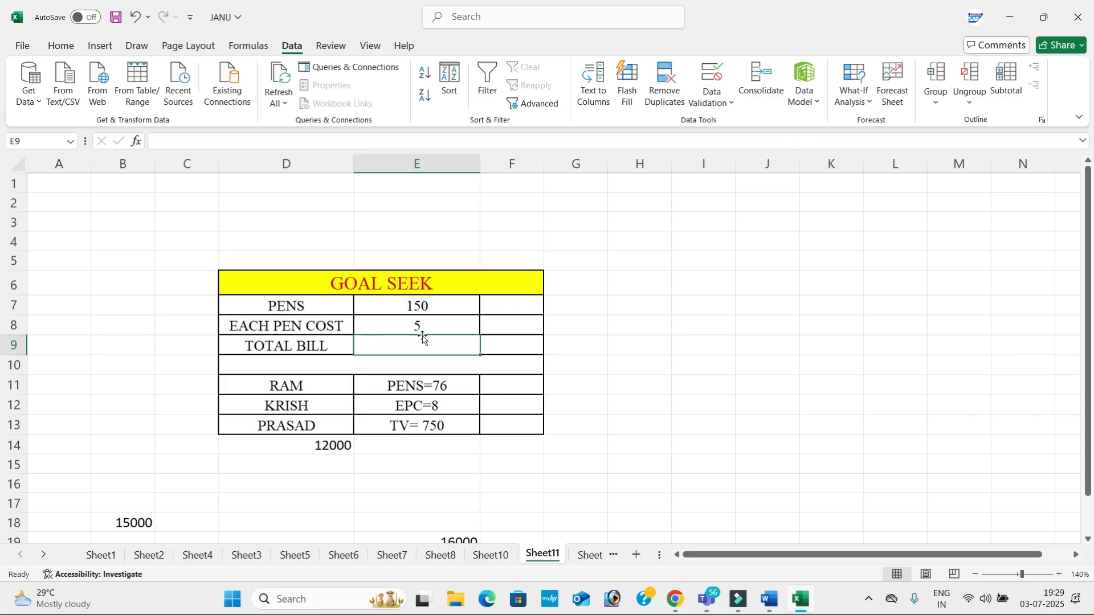
{"action": "type", "text": "="}
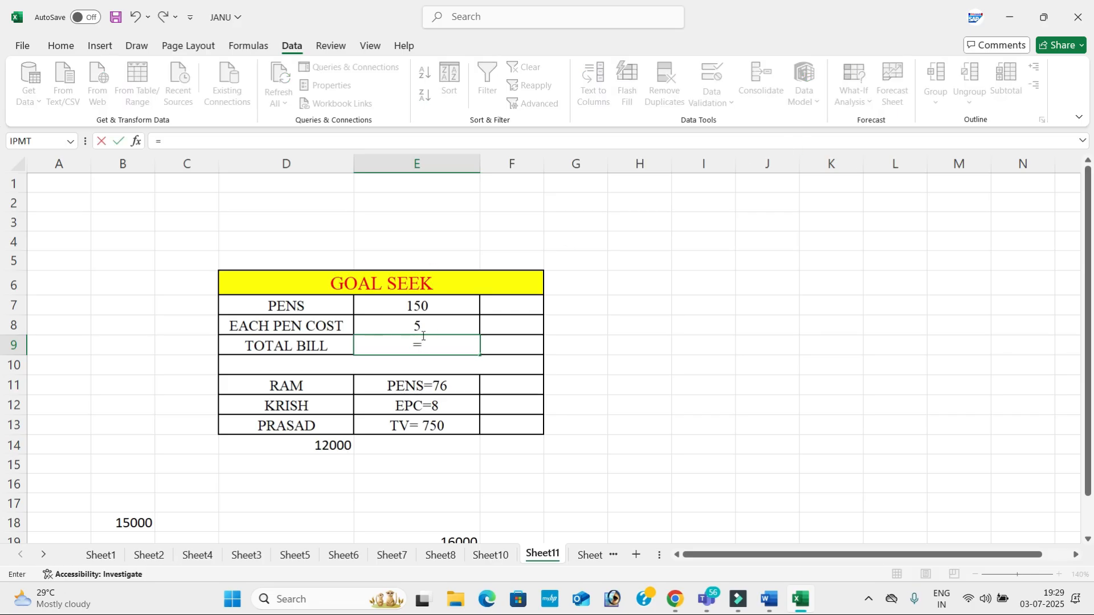
{"action": "left_click", "coordinate": [430, 307]}
{"action": "type", "text": "*"}
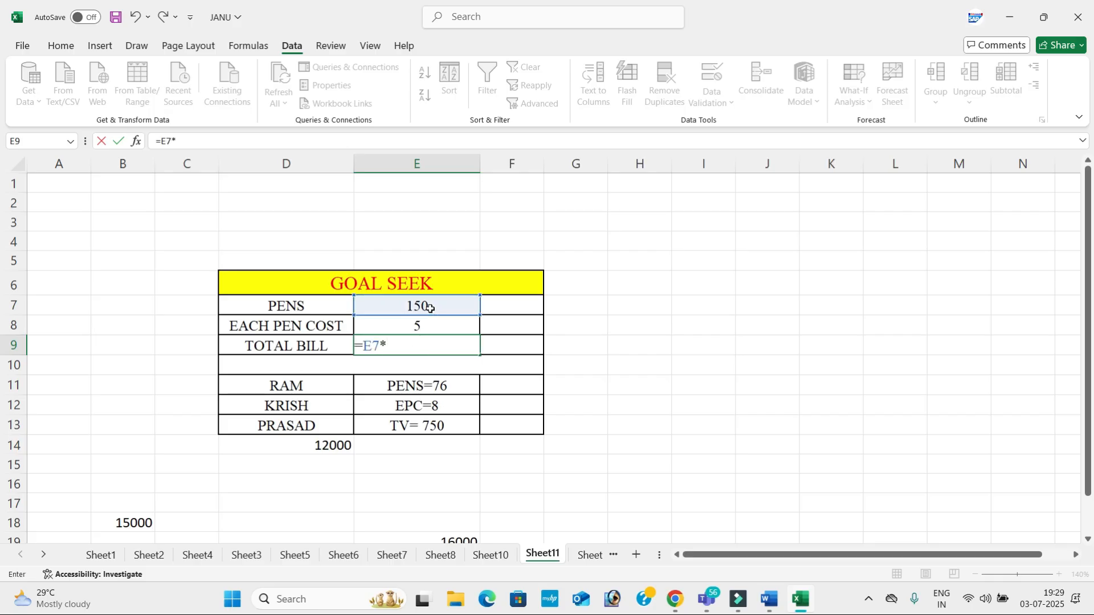
{"action": "left_click", "coordinate": [449, 325]}
{"action": "key", "text": "Return"}
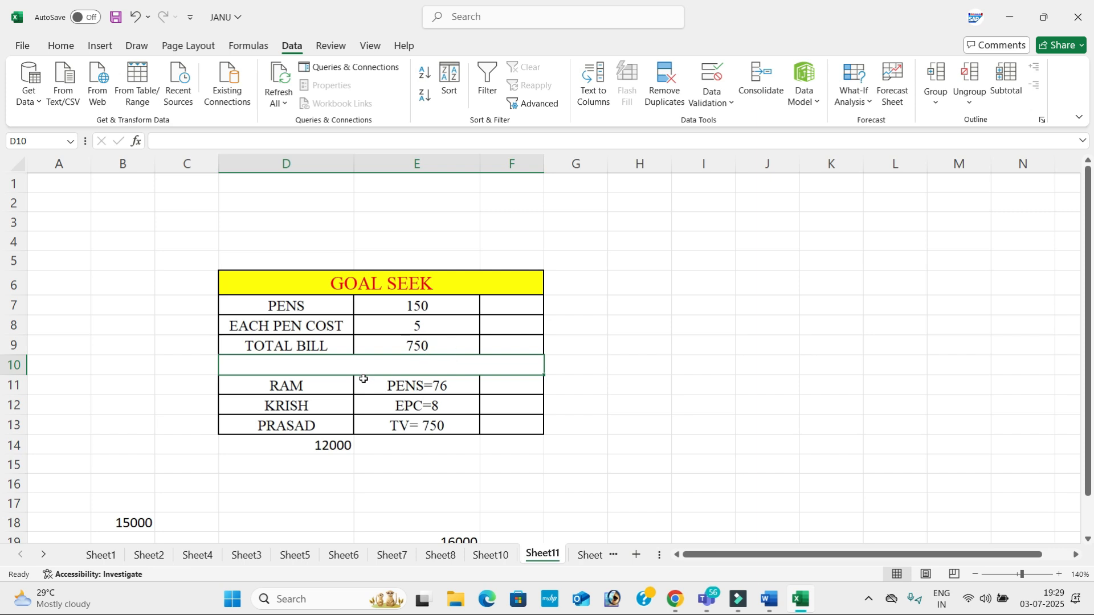
Set PENS in E7 to 76 and EACH PEN COST in E8 to 8
{"action": "left_click", "coordinate": [450, 342]}
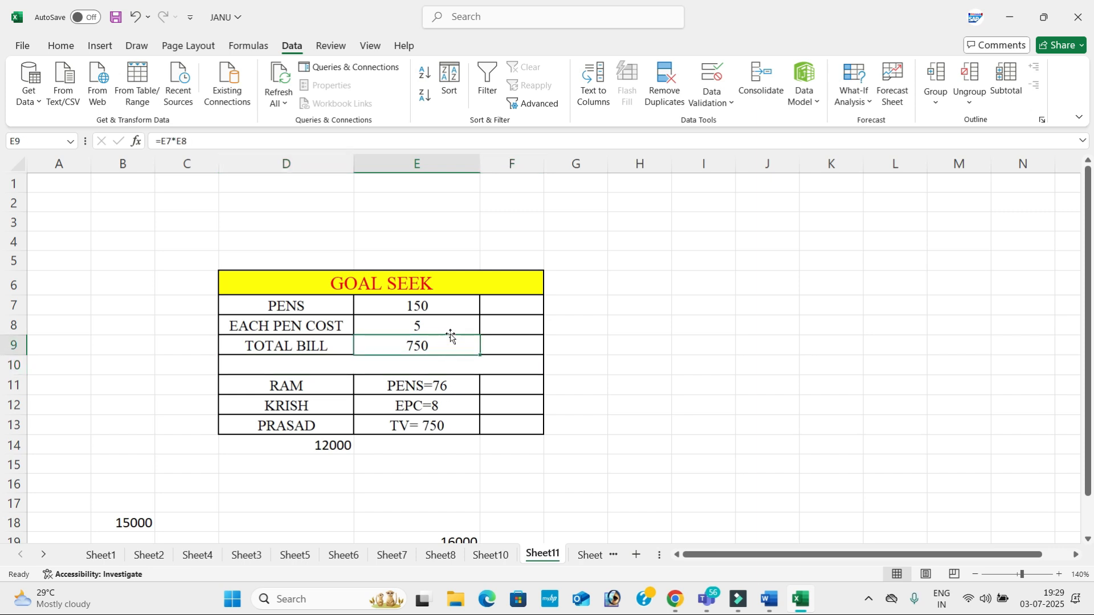
{"action": "left_click", "coordinate": [452, 326]}
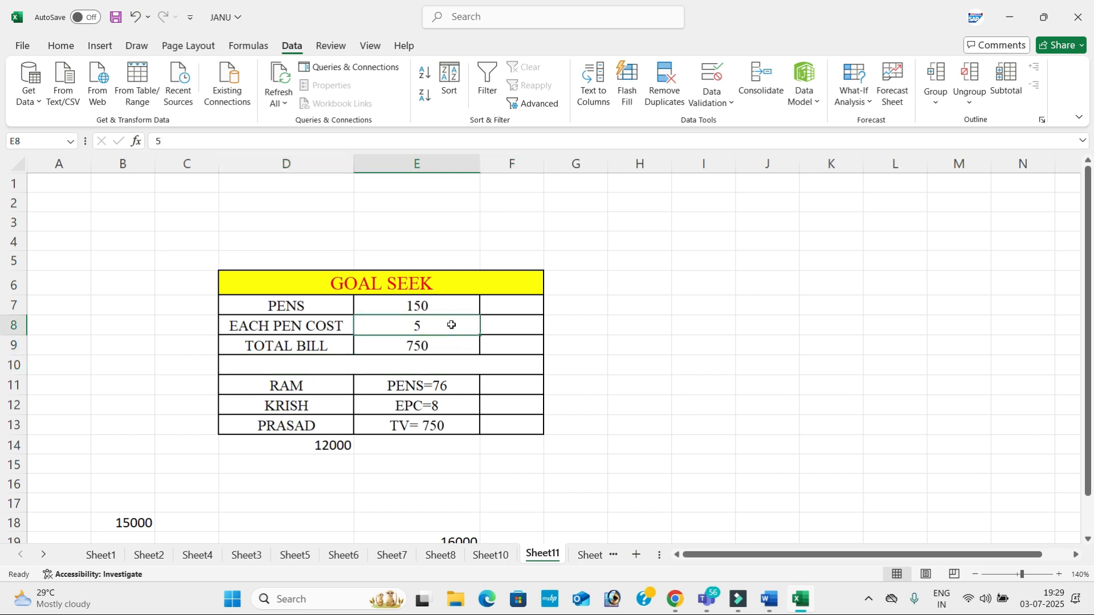
{"action": "left_click", "coordinate": [450, 311]}
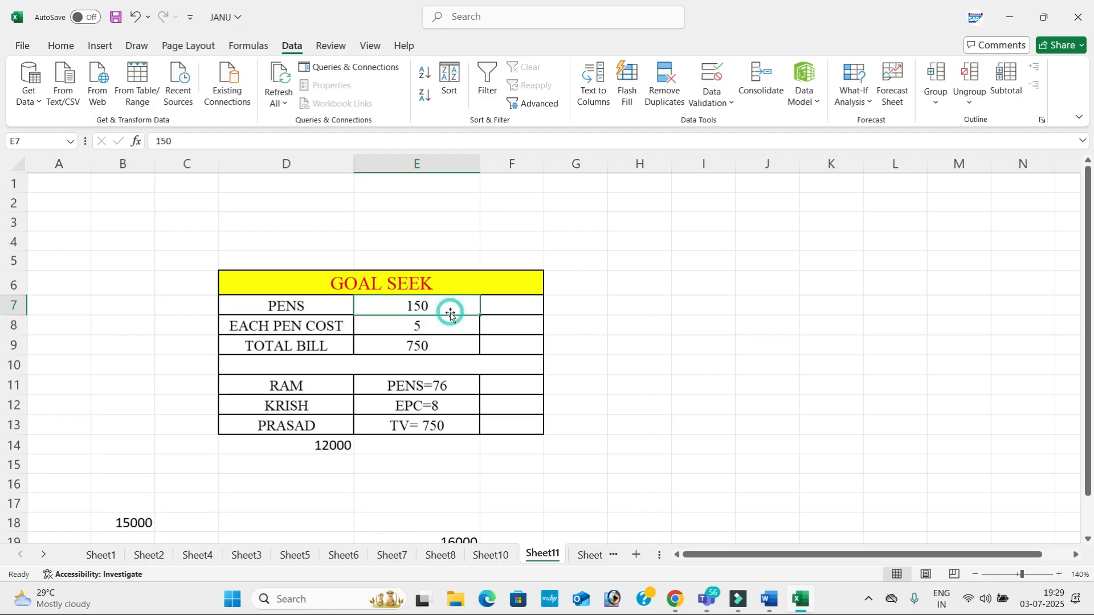
{"action": "type", "text": "76"}
{"action": "key", "text": "Return"}
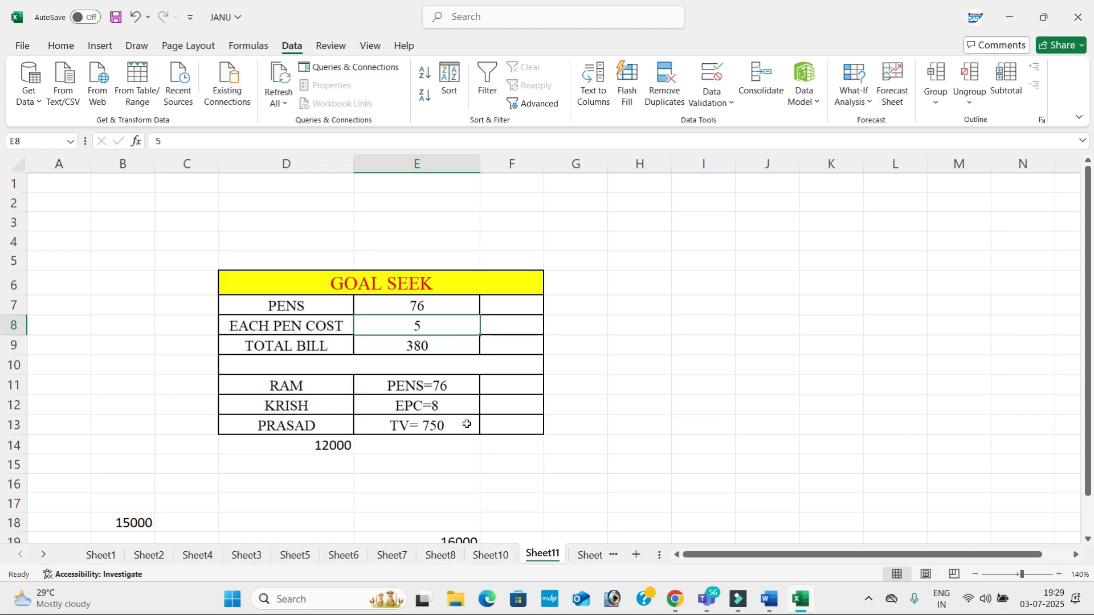
{"action": "left_click", "coordinate": [427, 329]}
{"action": "type", "text": "8"}
{"action": "key", "text": "Return"}
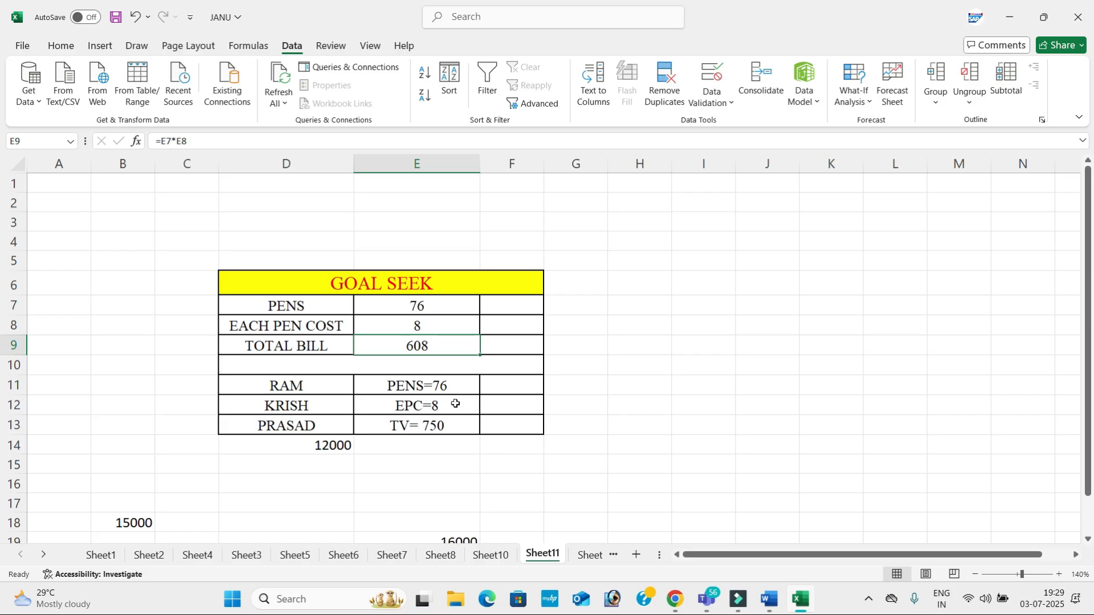
Run Goal Seek to bring the total bill in E9 to 750 by changing the pens in E7, and keep the solution
{"action": "left_click", "coordinate": [853, 91]}
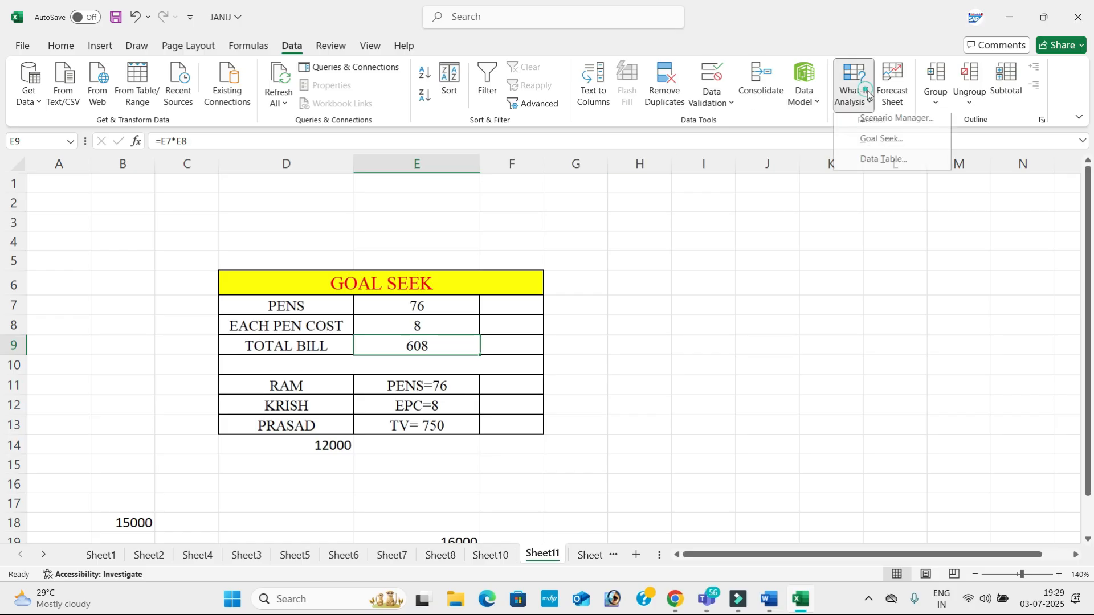
{"action": "left_click", "coordinate": [879, 142]}
{"action": "left_click", "coordinate": [814, 374]}
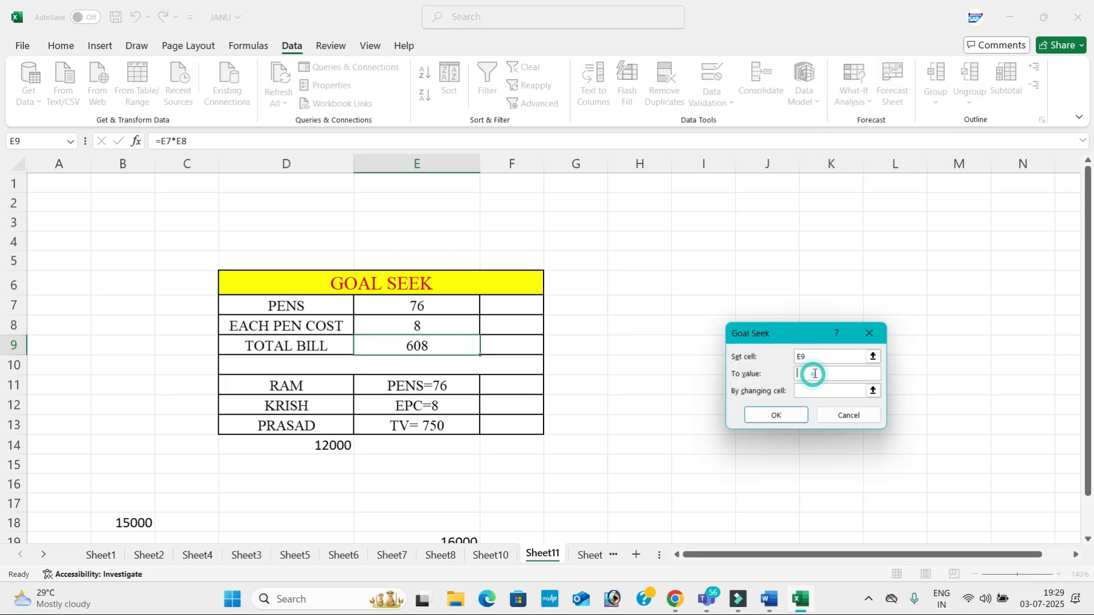
{"action": "type", "text": "750"}
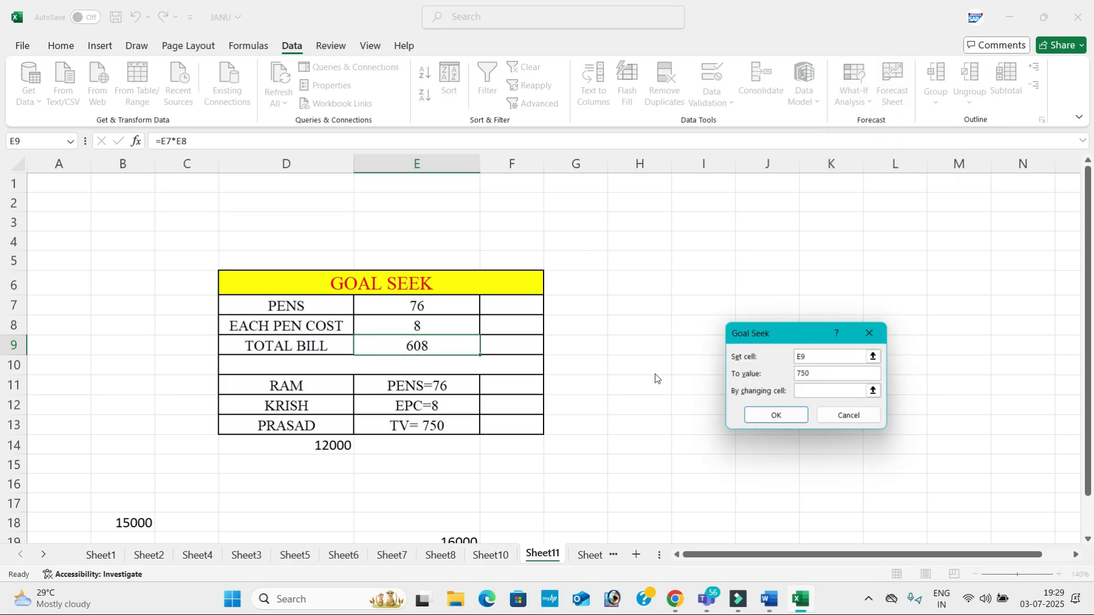
{"action": "left_click", "coordinate": [825, 392]}
{"action": "left_click", "coordinate": [442, 303]}
{"action": "left_click", "coordinate": [776, 415]}
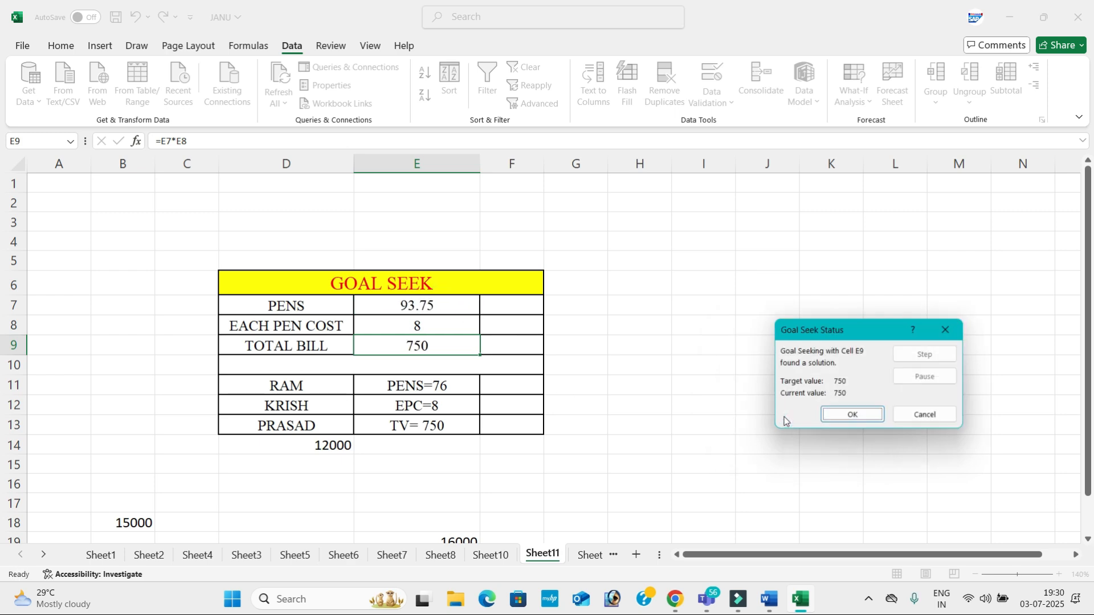
{"action": "left_click", "coordinate": [843, 412]}
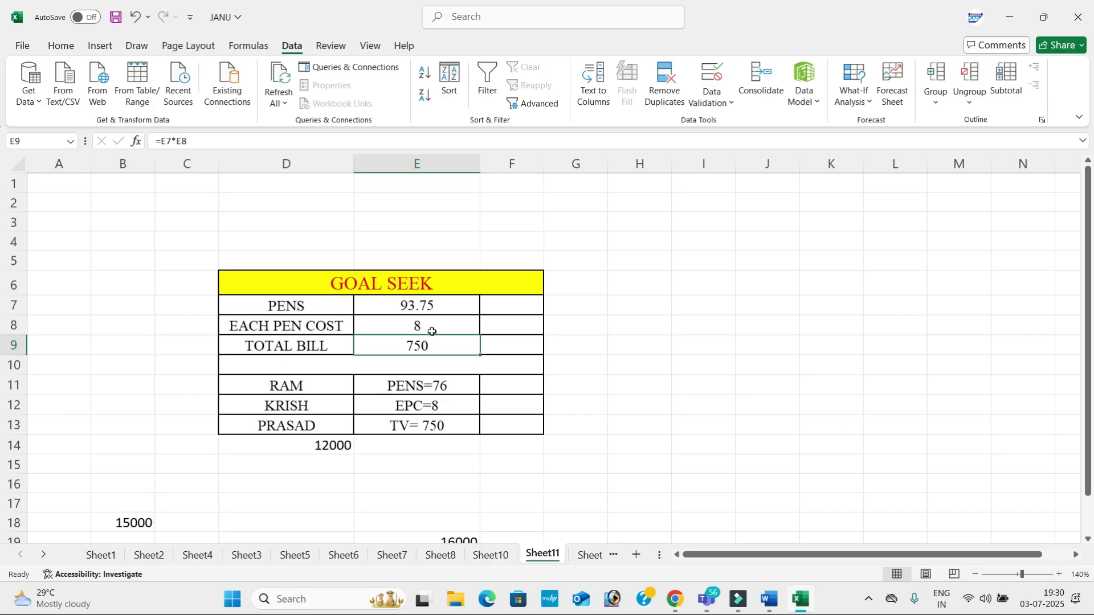
Copy the DATA TABLE table from the Word document into Sheet11 of the Excel workbook at D25
{"action": "left_click", "coordinate": [770, 598]}
{"action": "scroll", "coordinate": [638, 447], "scroll_direction": "down", "scroll_amount": 5}
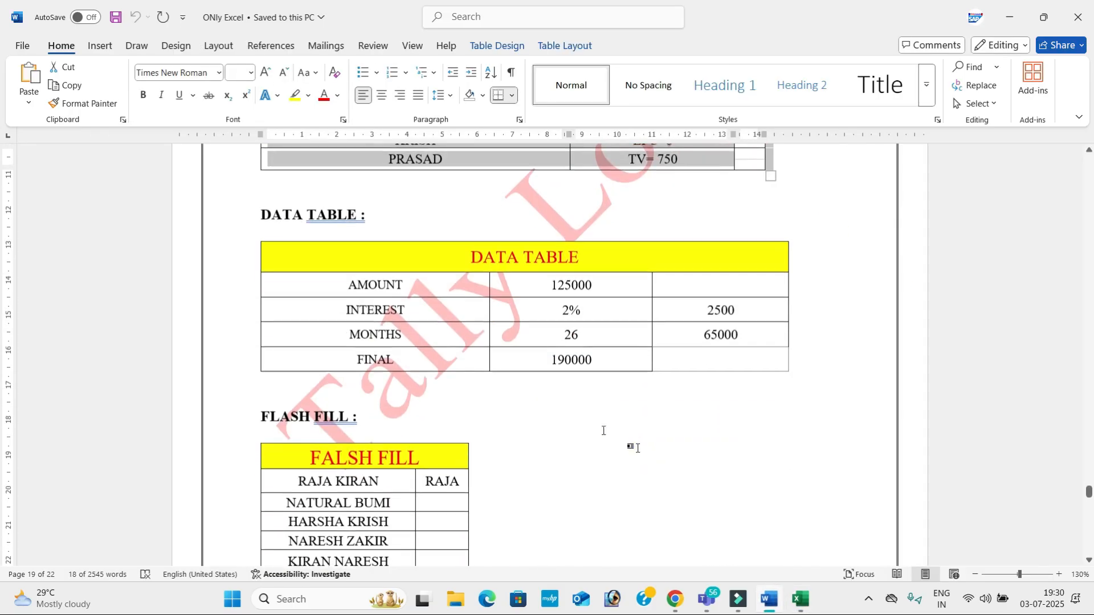
{"action": "left_click", "coordinate": [313, 260]}
{"action": "left_click", "coordinate": [256, 233]}
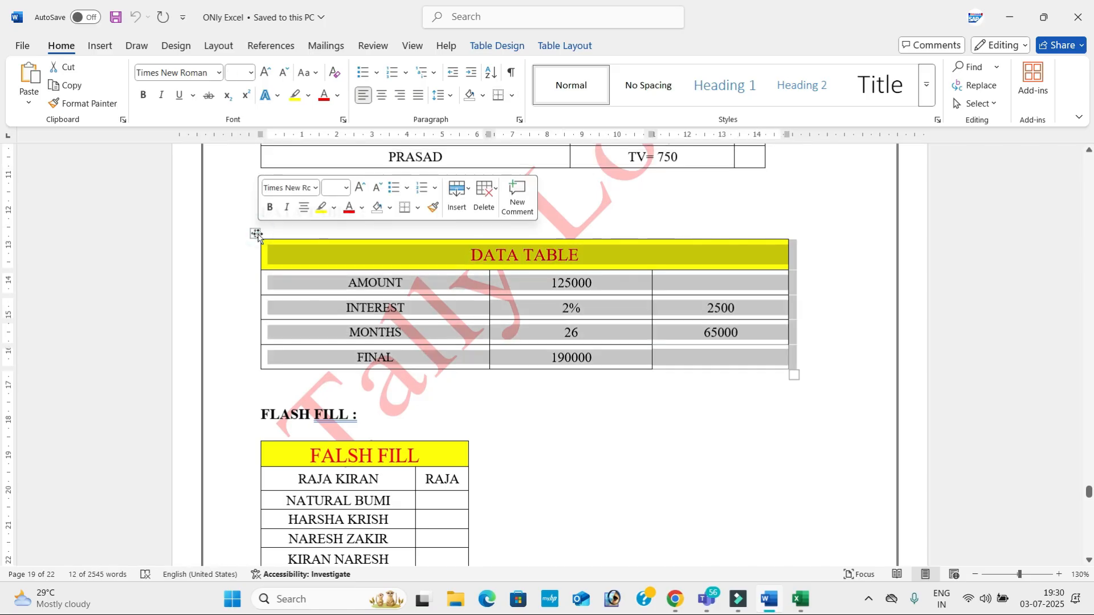
{"action": "key", "text": "alt+Tab"}
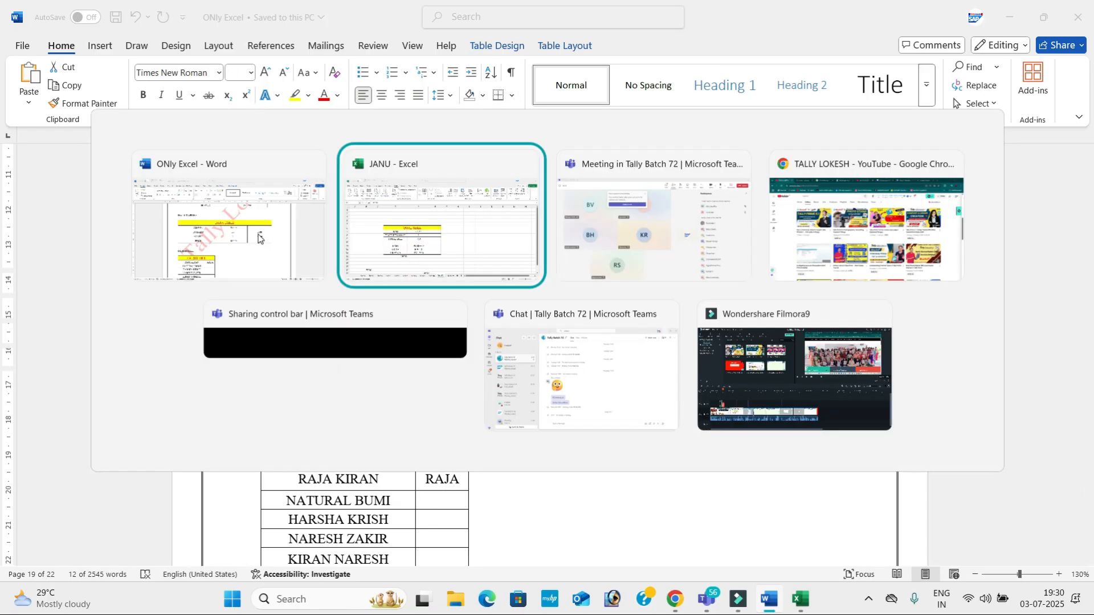
{"action": "scroll", "coordinate": [339, 307], "scroll_direction": "down", "scroll_amount": 4}
{"action": "left_click", "coordinate": [320, 305]}
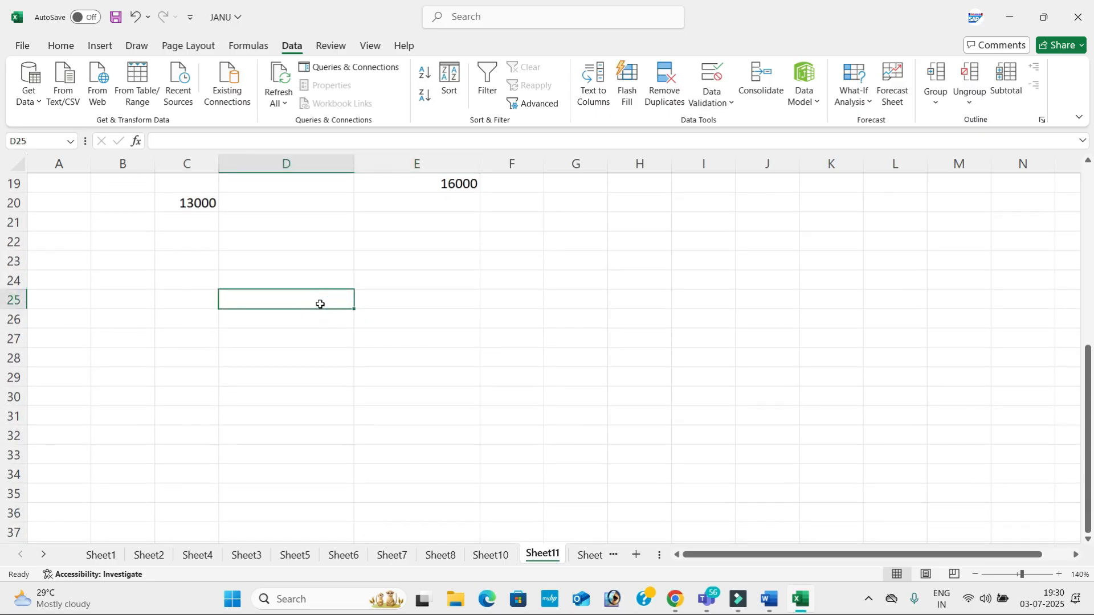
{"action": "key", "text": "ctrl+v"}
Clear the fixed amounts in F27:F29 and the FINAL amount in E29 of the DATA TABLE
{"action": "left_click_drag", "start_coordinate": [500, 344], "coordinate": [514, 376]}
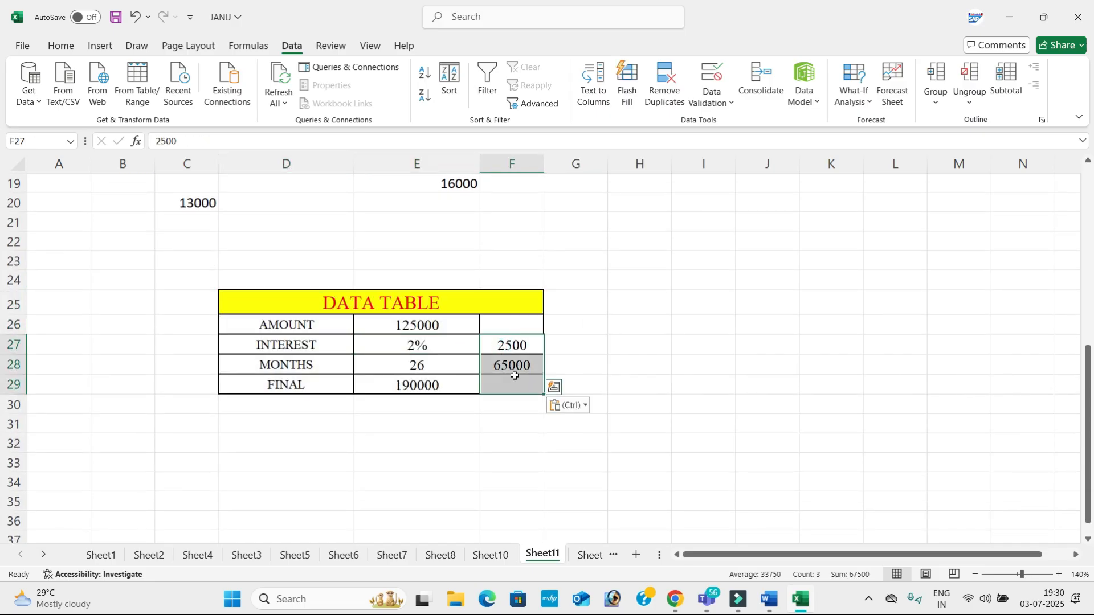
{"action": "key", "text": "Delete"}
{"action": "left_click", "coordinate": [460, 383]}
{"action": "key", "text": "Delete"}
{"action": "left_click", "coordinate": [672, 397]}
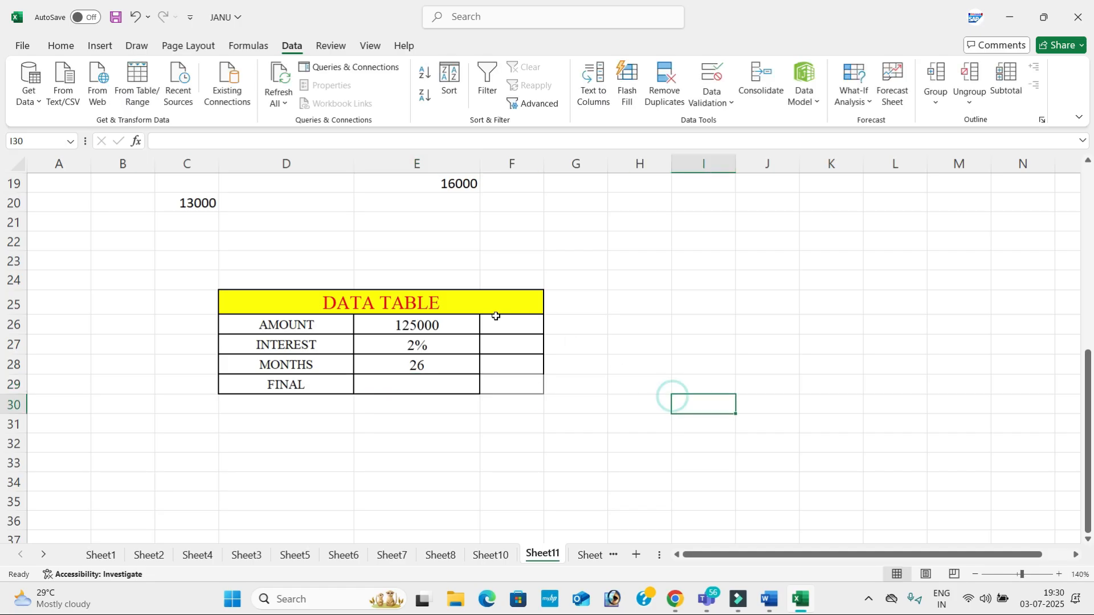
Calculate the monthly interest in F27 with the formula =E26*E27
{"action": "left_click", "coordinate": [520, 347]}
{"action": "type", "text": "="}
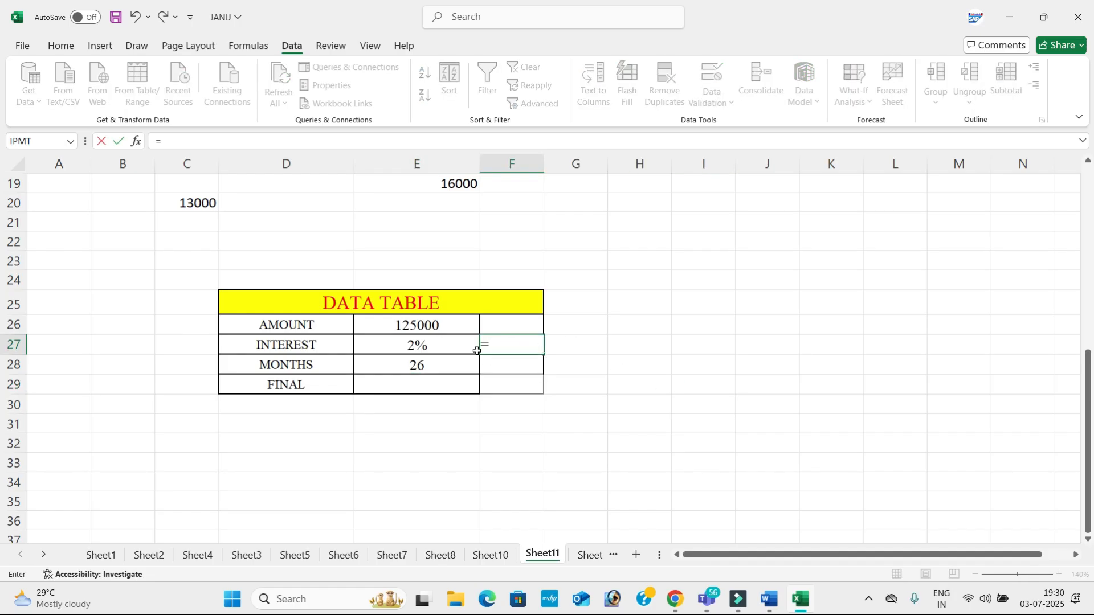
{"action": "left_click", "coordinate": [441, 327]}
{"action": "type", "text": "*"}
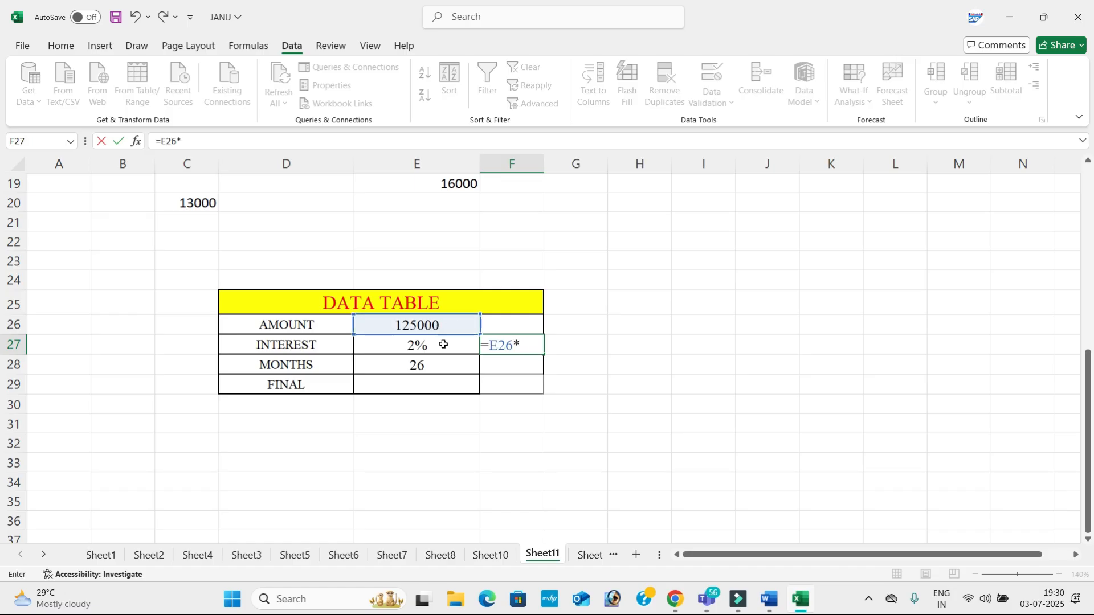
{"action": "left_click", "coordinate": [443, 344]}
{"action": "key", "text": "Return"}
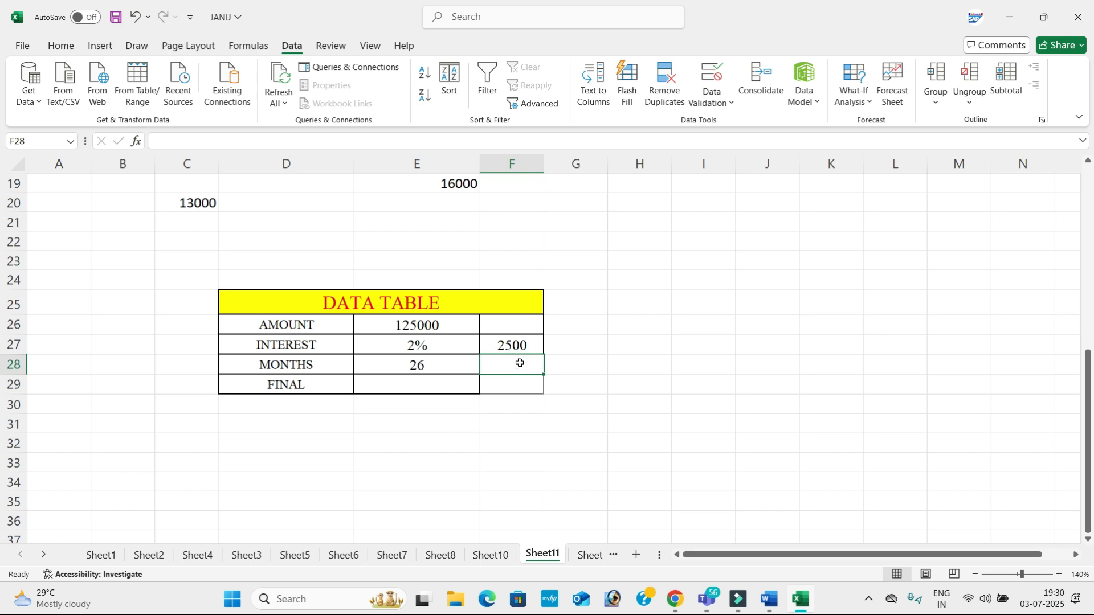
Calculate the total interest for all months in F28 with the formula =E28*F27
{"action": "type", "text": "="}
{"action": "left_click", "coordinate": [463, 364]}
{"action": "type", "text": "*"}
{"action": "left_click", "coordinate": [489, 337]}
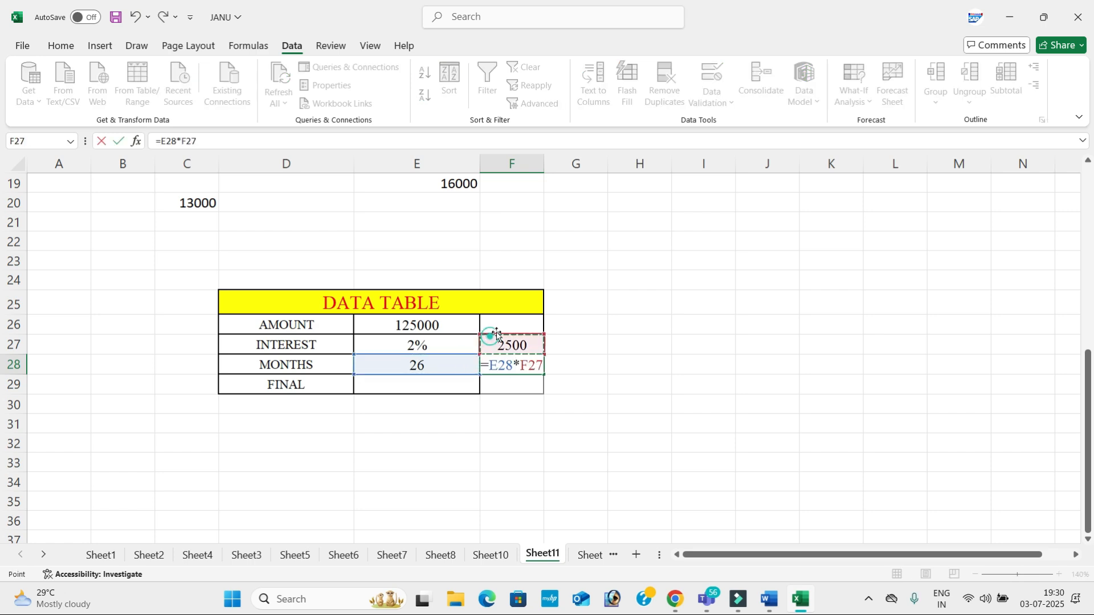
{"action": "key", "text": "Return"}
Calculate the FINAL amount in E29 with the formula =E26+F28
{"action": "left_click", "coordinate": [462, 383]}
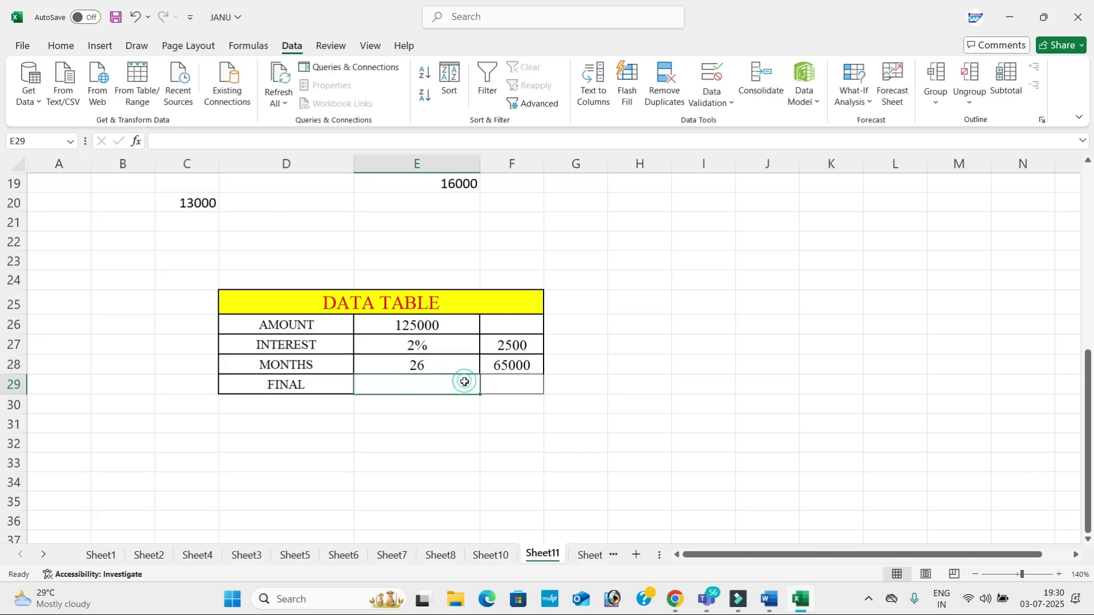
{"action": "type", "text": "="}
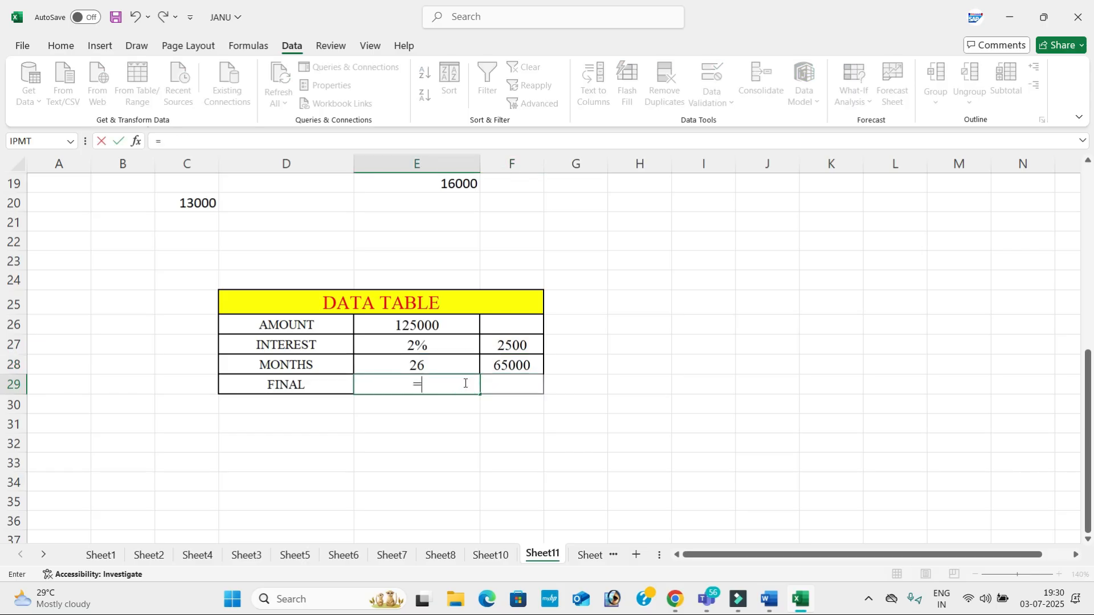
{"action": "left_click", "coordinate": [455, 330]}
{"action": "type", "text": "+"}
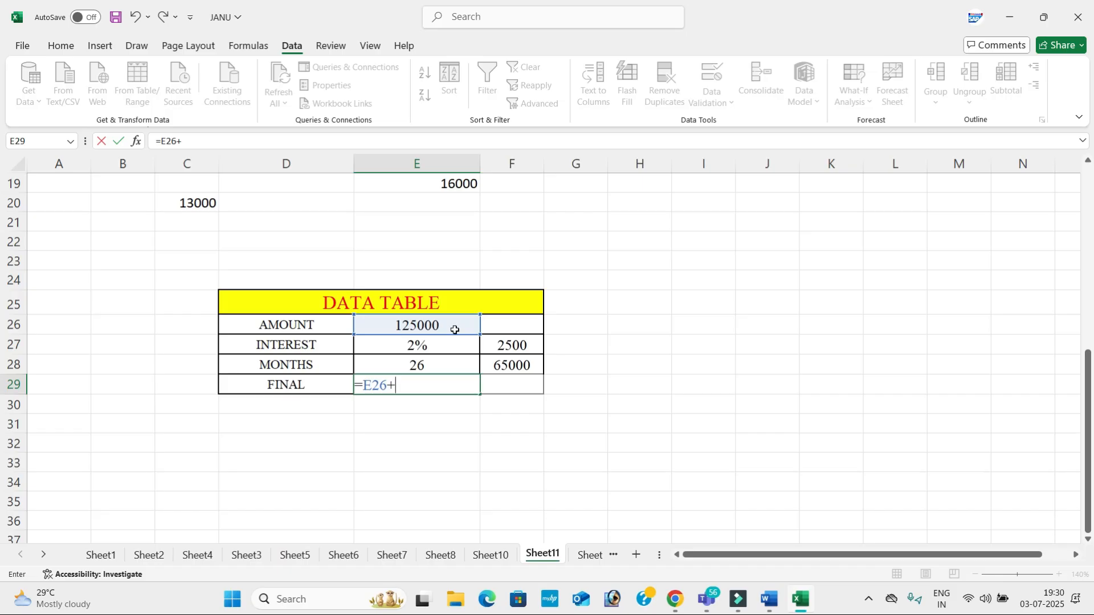
{"action": "left_click", "coordinate": [510, 362]}
{"action": "key", "text": "Return"}
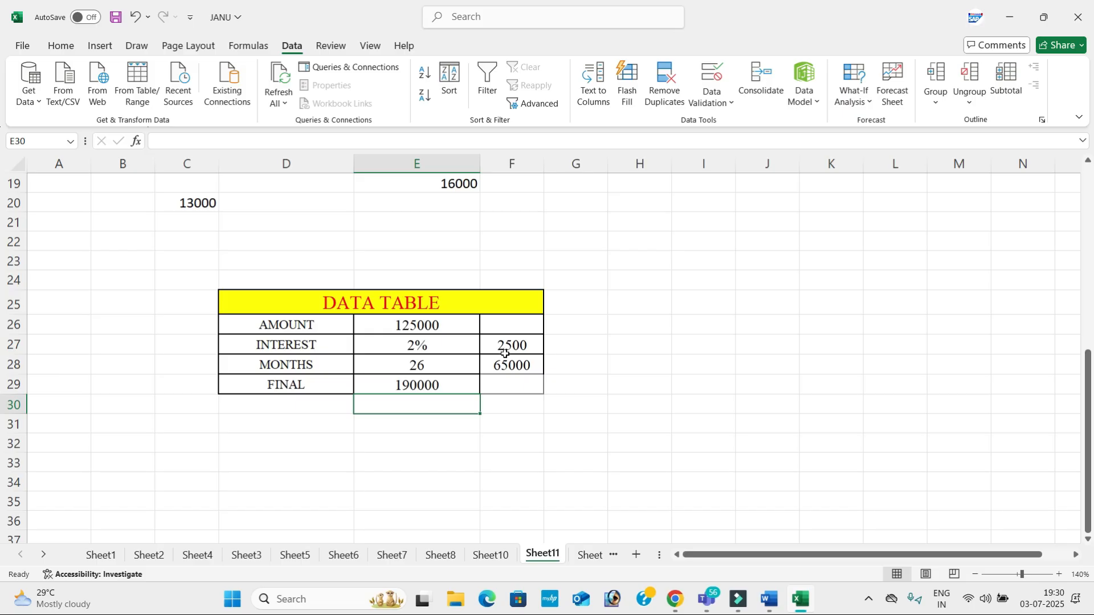
Copy the FALSH FILL table from the Word document into Sheet11 at I25 and widen column I to fit the full names
{"action": "key", "text": "alt+Tab"}
{"action": "scroll", "coordinate": [547, 349], "scroll_direction": "down", "scroll_amount": 4}
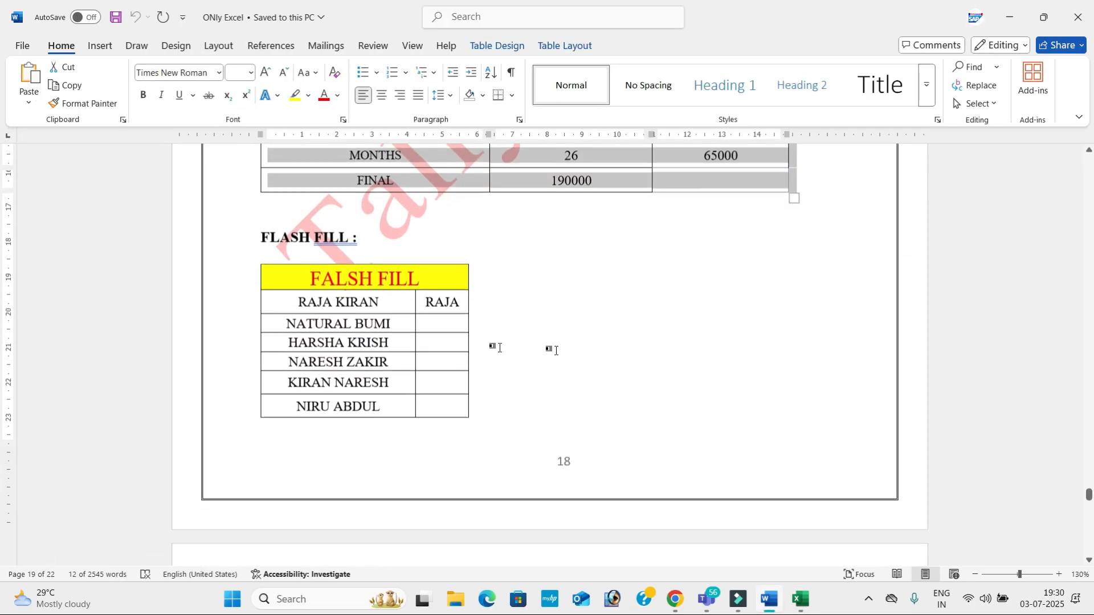
{"action": "left_click", "coordinate": [427, 340]}
{"action": "left_click", "coordinate": [255, 257]}
{"action": "key", "text": "ctrl+c"}
{"action": "key", "text": "alt+Tab"}
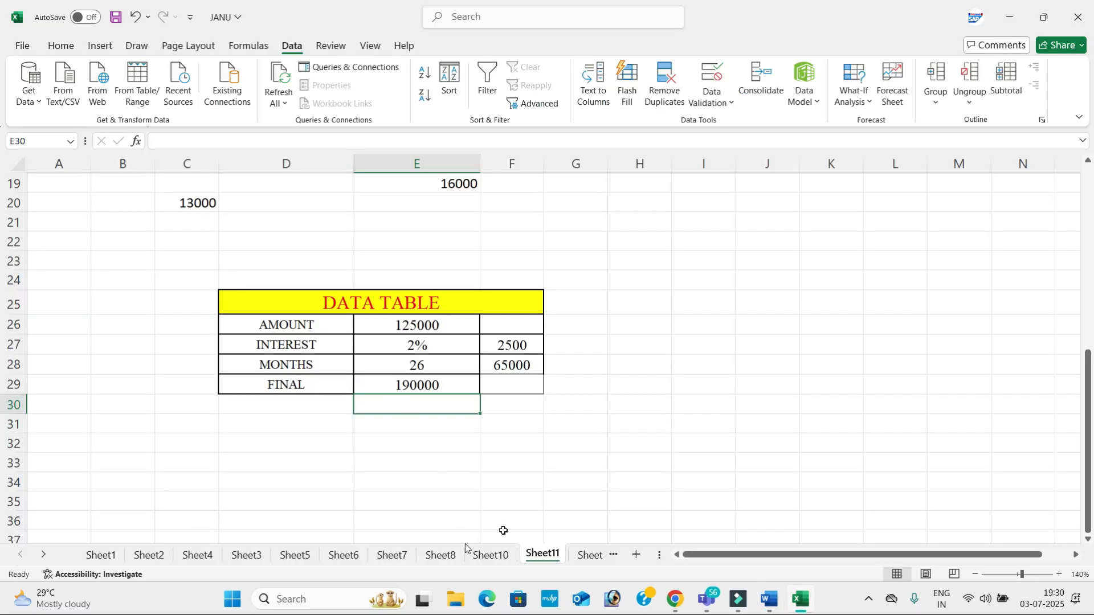
{"action": "left_click", "coordinate": [693, 292]}
{"action": "key", "text": "ctrl+v"}
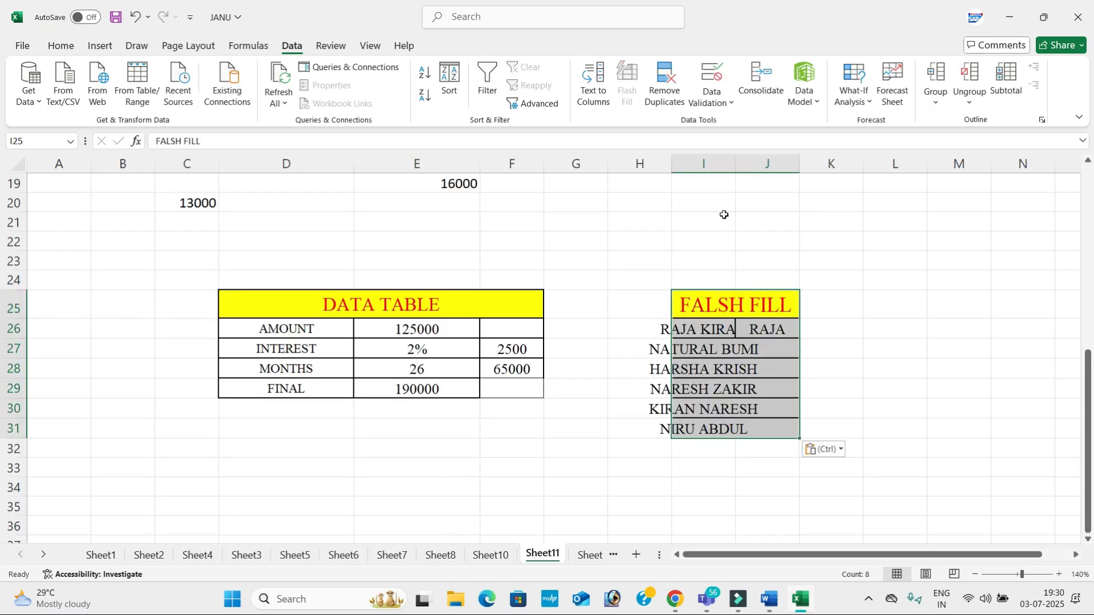
{"action": "left_click_drag", "start_coordinate": [740, 168], "coordinate": [833, 169]}
{"action": "left_click", "coordinate": [806, 391]}
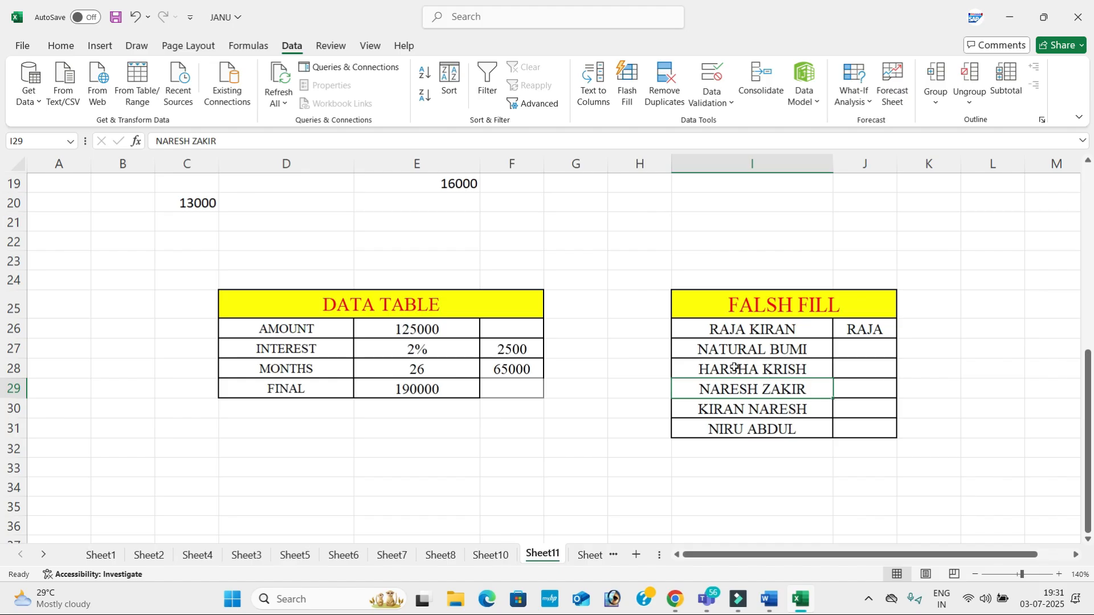
Flash Fill the first names in J26:J31 from the sample in J26, and widen columns J and K
{"action": "left_click", "coordinate": [878, 345]}
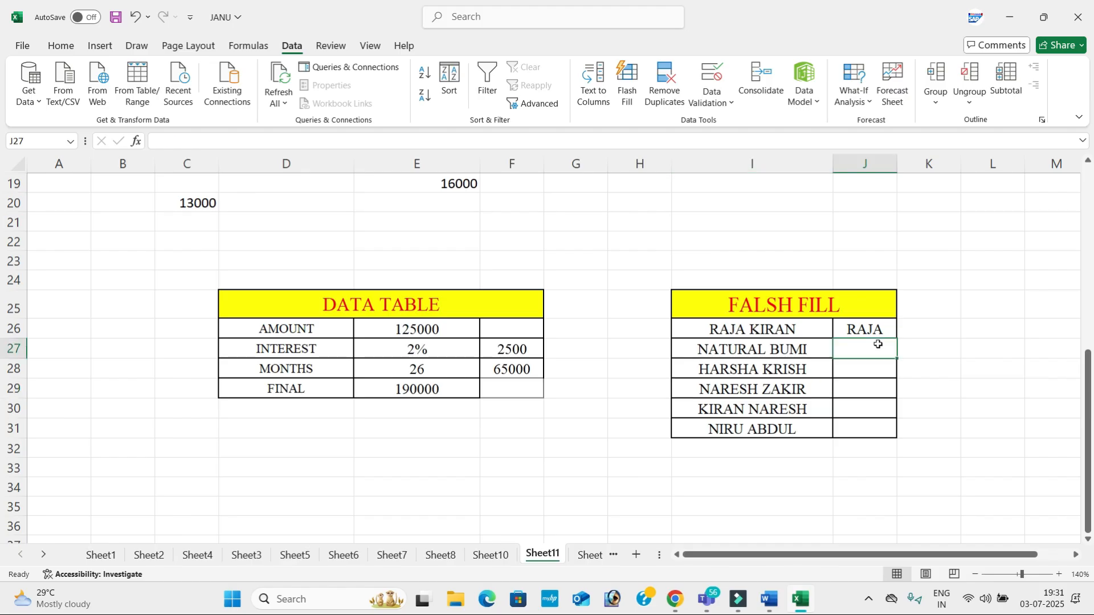
{"action": "left_click_drag", "start_coordinate": [877, 335], "coordinate": [871, 432]}
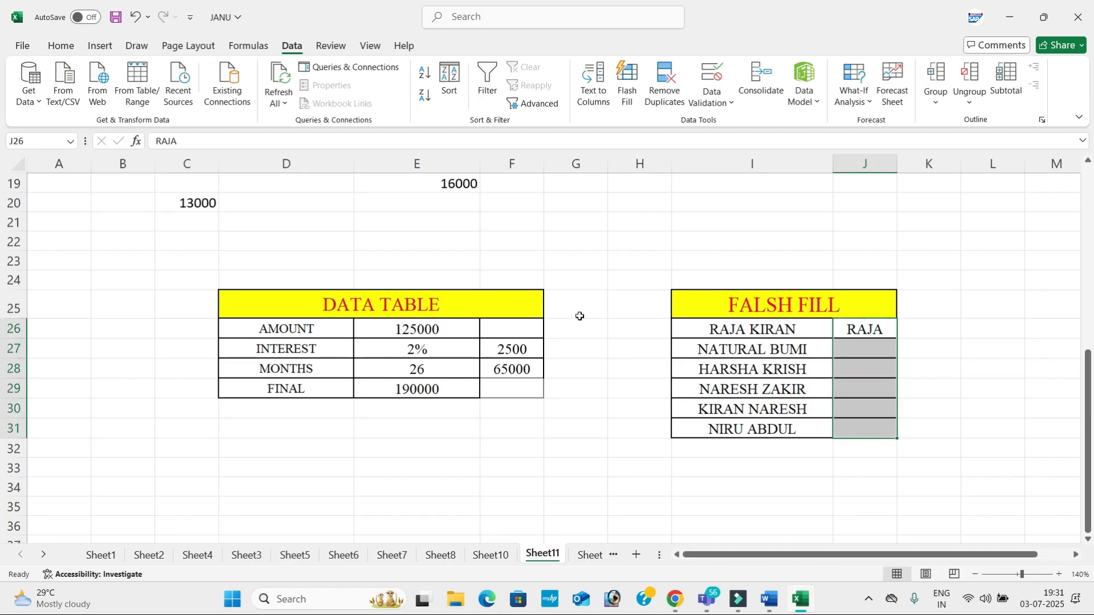
{"action": "left_click", "coordinate": [627, 82]}
{"action": "left_click_drag", "start_coordinate": [898, 164], "coordinate": [1022, 164]}
{"action": "left_click", "coordinate": [961, 336]}
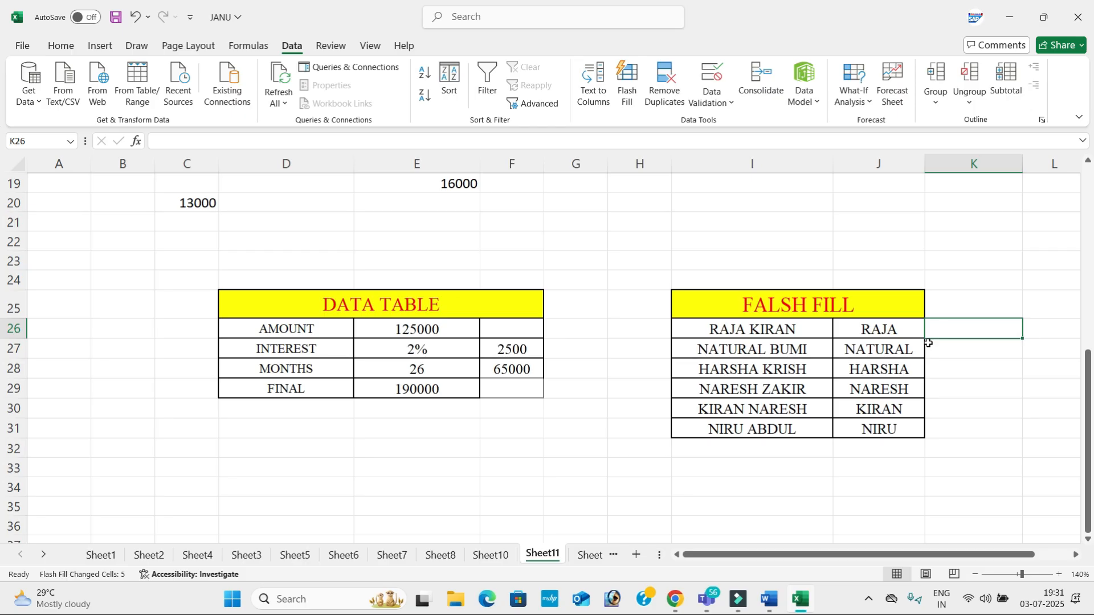
Enter the second part of the first full name in K26 and Flash Fill the rest down to K31
{"action": "type", "text": "KIRAN"}
{"action": "key", "text": "Tab"}
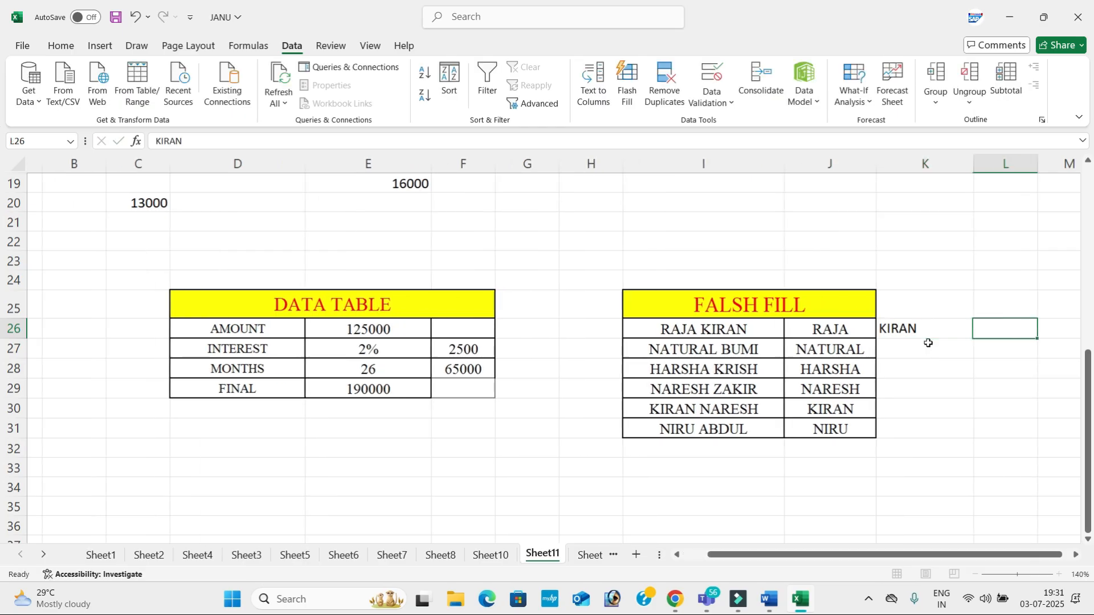
{"action": "left_click", "coordinate": [929, 343]}
{"action": "left_click", "coordinate": [923, 327]}
{"action": "left_click_drag", "start_coordinate": [937, 327], "coordinate": [938, 431]}
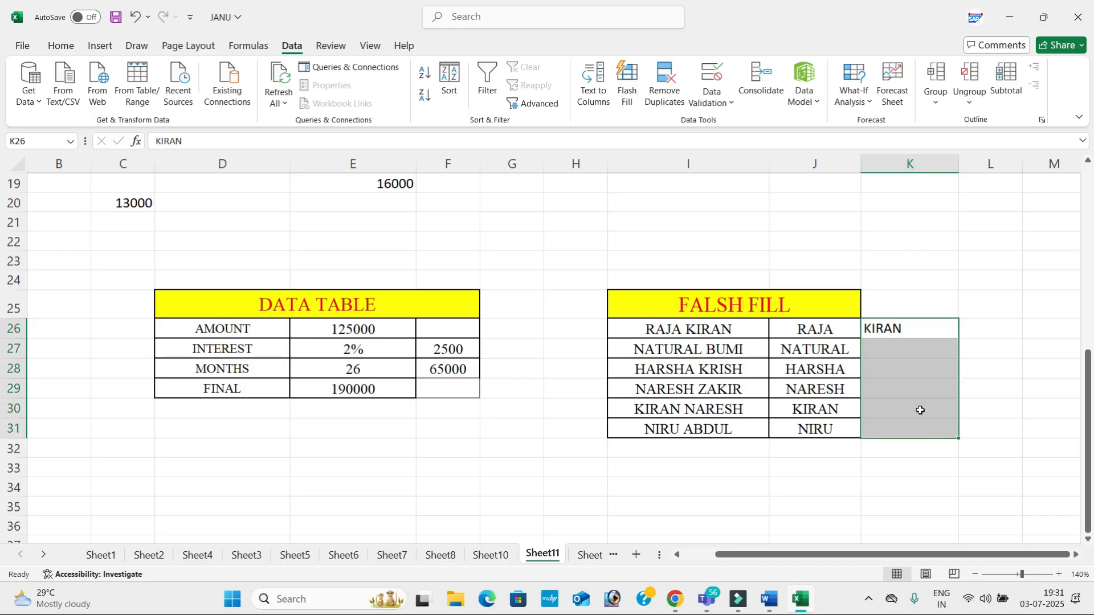
{"action": "left_click", "coordinate": [626, 84]}
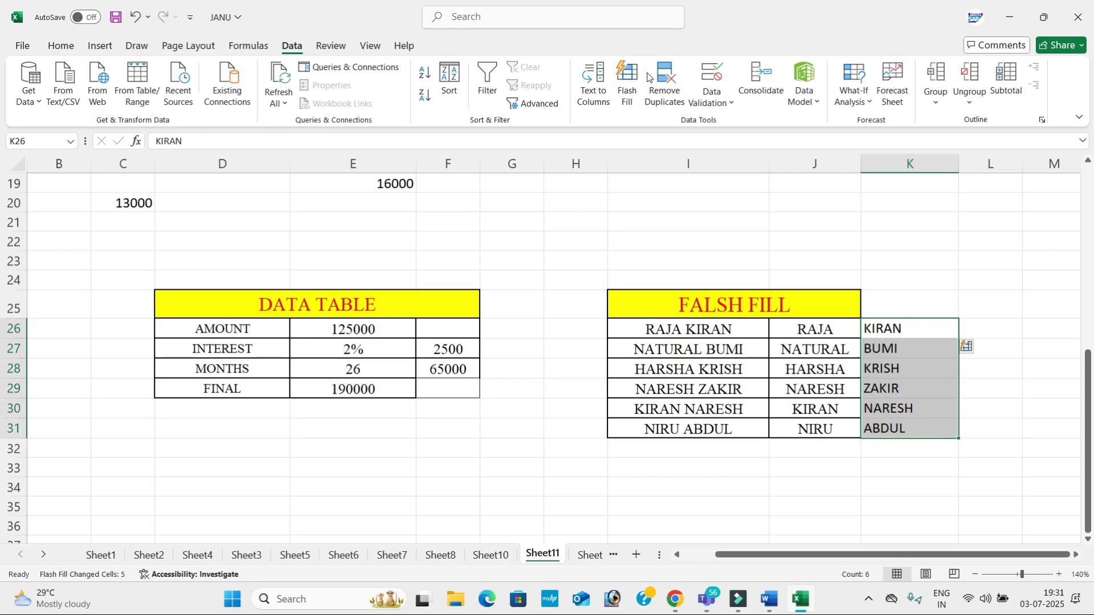
Center the contents of I25:K31 horizontally
{"action": "left_click_drag", "start_coordinate": [833, 308], "coordinate": [921, 428]}
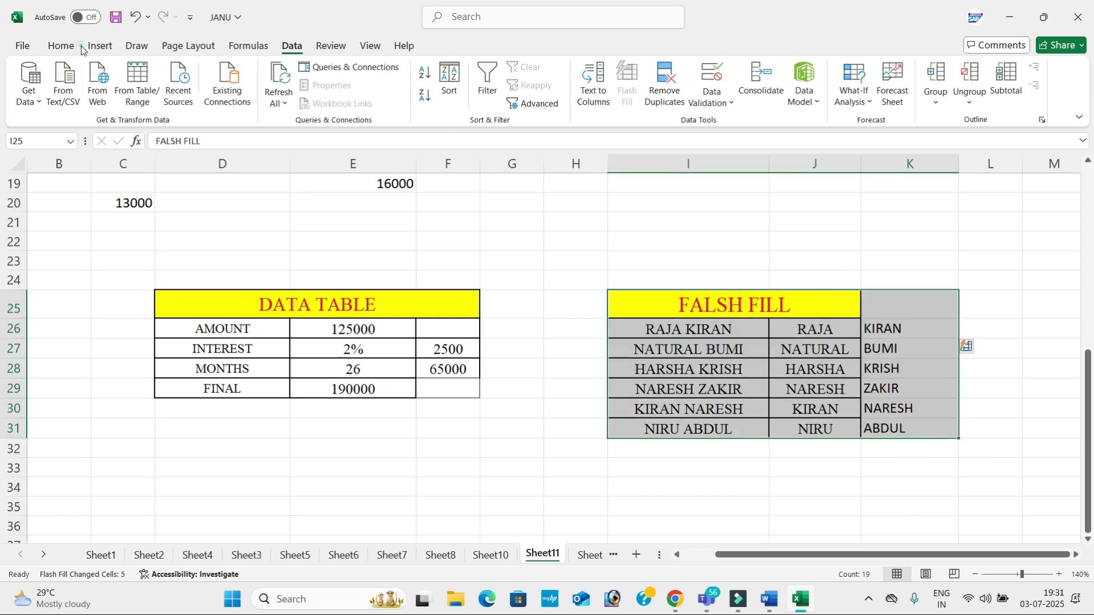
{"action": "left_click", "coordinate": [55, 47]}
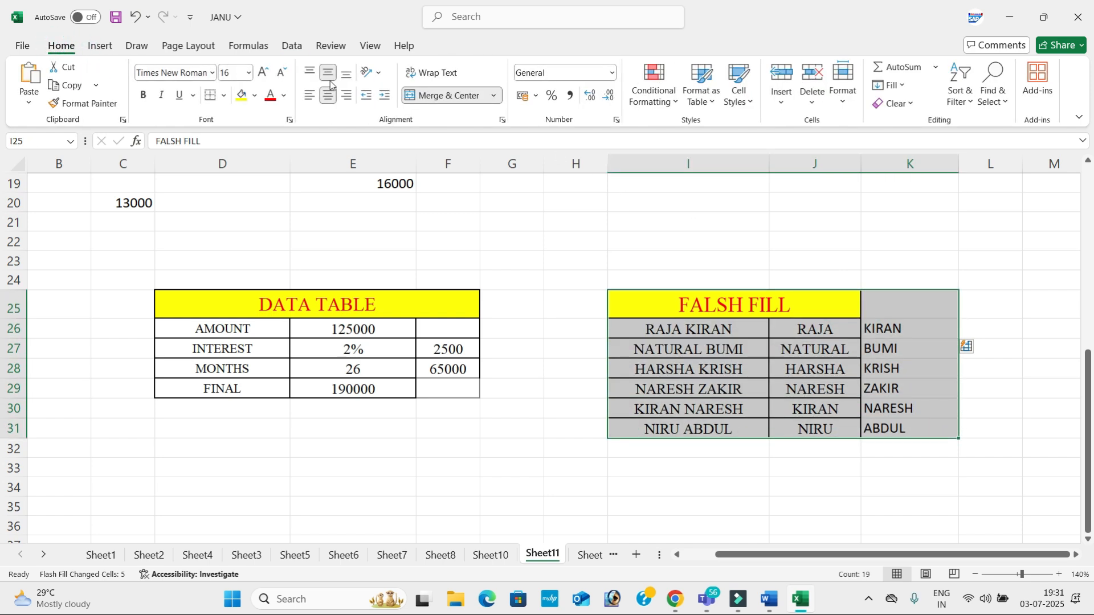
{"action": "left_click", "coordinate": [330, 101]}
{"action": "left_click", "coordinate": [329, 97]}
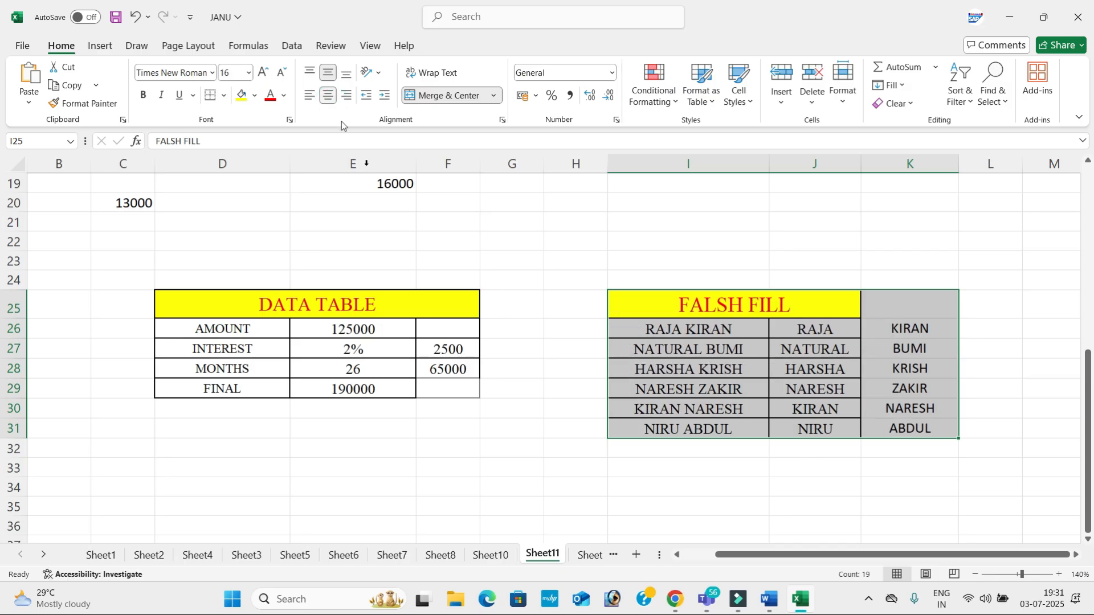
{"action": "left_click", "coordinate": [594, 366]}
Look through the rest of the Word document after the FLASH FILL exercise, then return to the Excel workbook
{"action": "key", "text": "alt+Tab"}
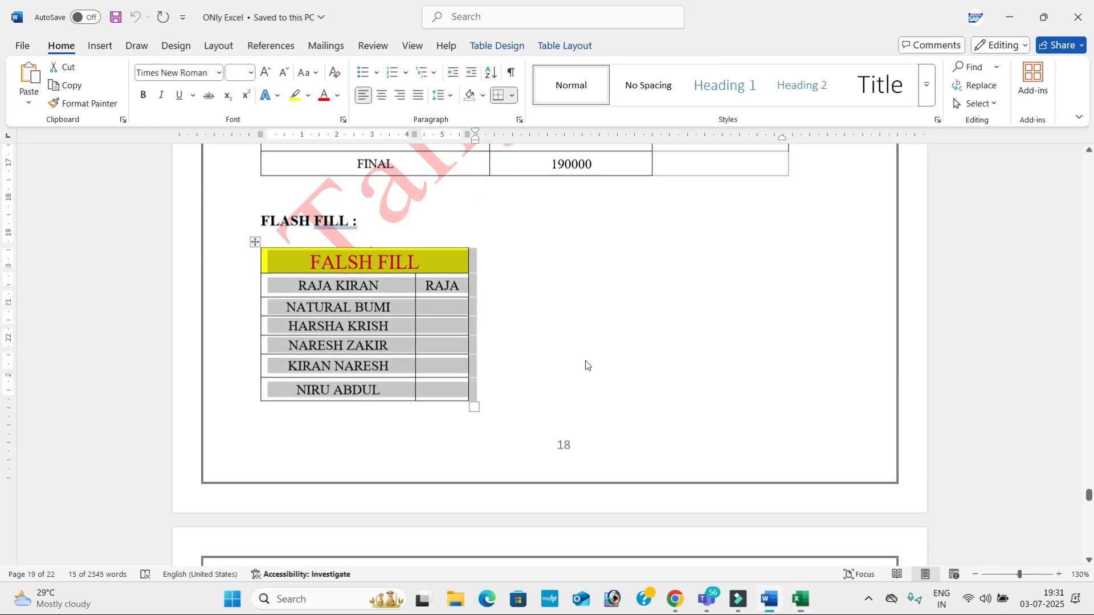
{"action": "scroll", "coordinate": [586, 366], "scroll_direction": "down", "scroll_amount": 4}
{"action": "scroll", "coordinate": [587, 361], "scroll_direction": "down", "scroll_amount": 8}
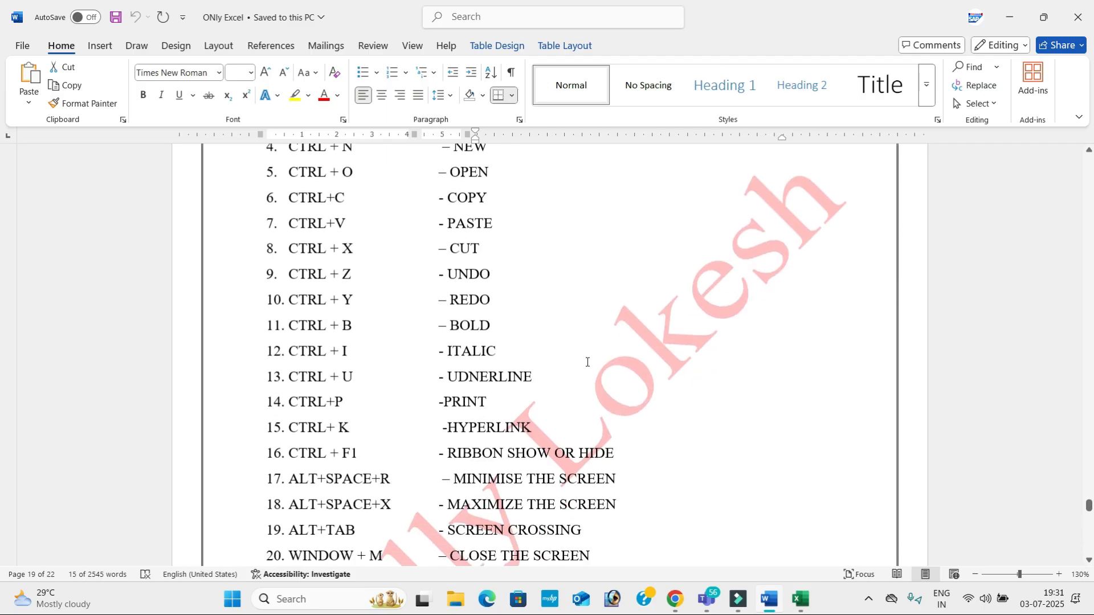
{"action": "scroll", "coordinate": [589, 359], "scroll_direction": "down", "scroll_amount": 3}
{"action": "scroll", "coordinate": [590, 361], "scroll_direction": "up", "scroll_amount": 10}
{"action": "scroll", "coordinate": [591, 362], "scroll_direction": "up", "scroll_amount": 1}
{"action": "key", "text": "alt+Tab"}
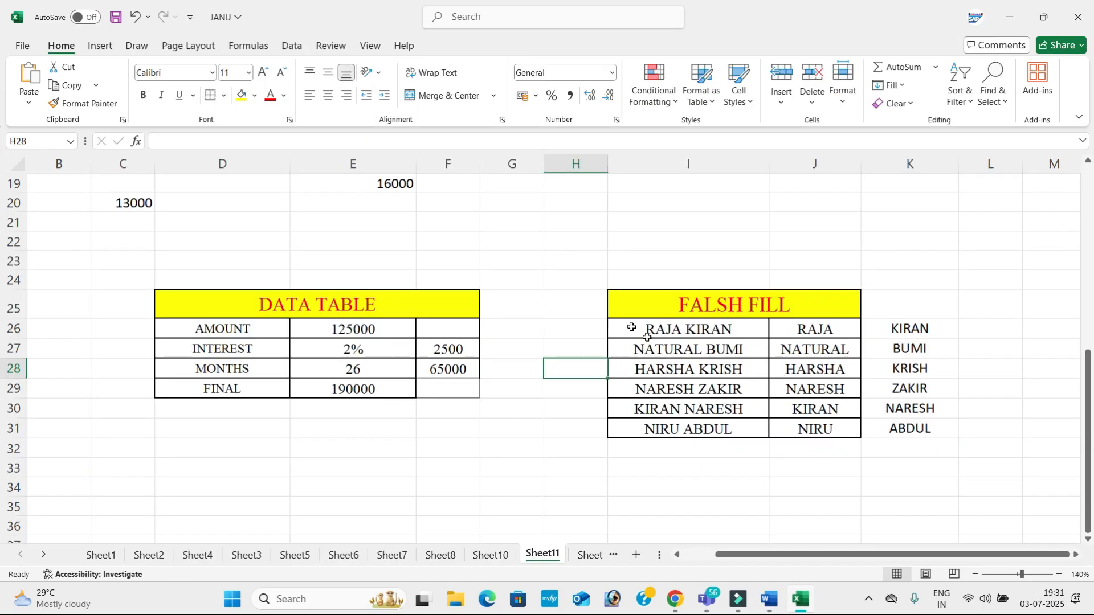
Copy the completed FALSH FILL table in I25:K31 and paste it at D32 under the DATA TABLE
{"action": "left_click", "coordinate": [706, 363]}
{"action": "key", "text": "ctrl+a"}
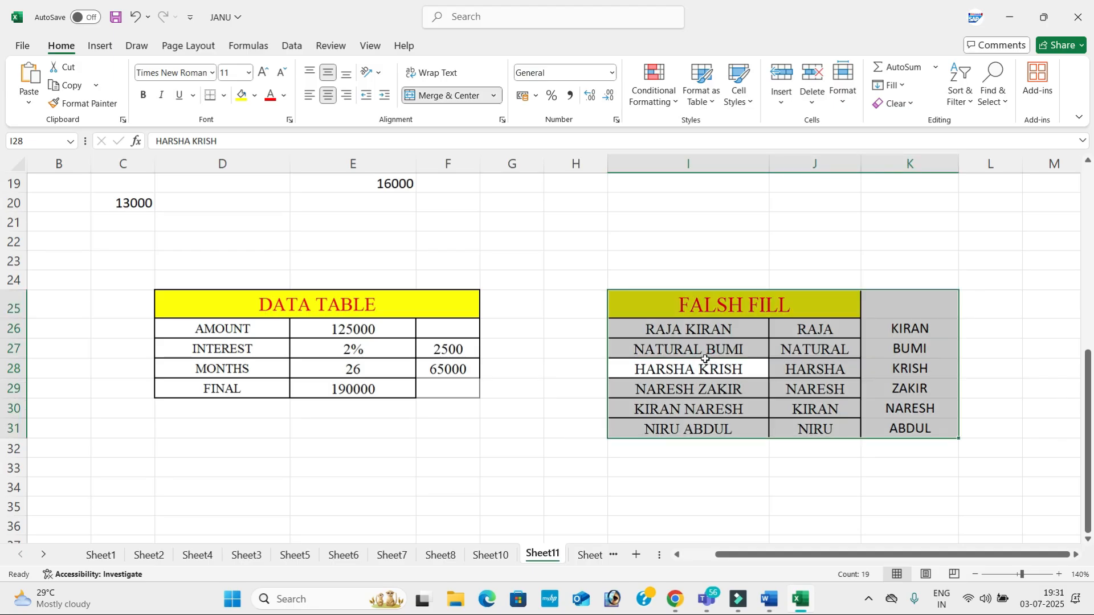
{"action": "key", "text": "ctrl+c"}
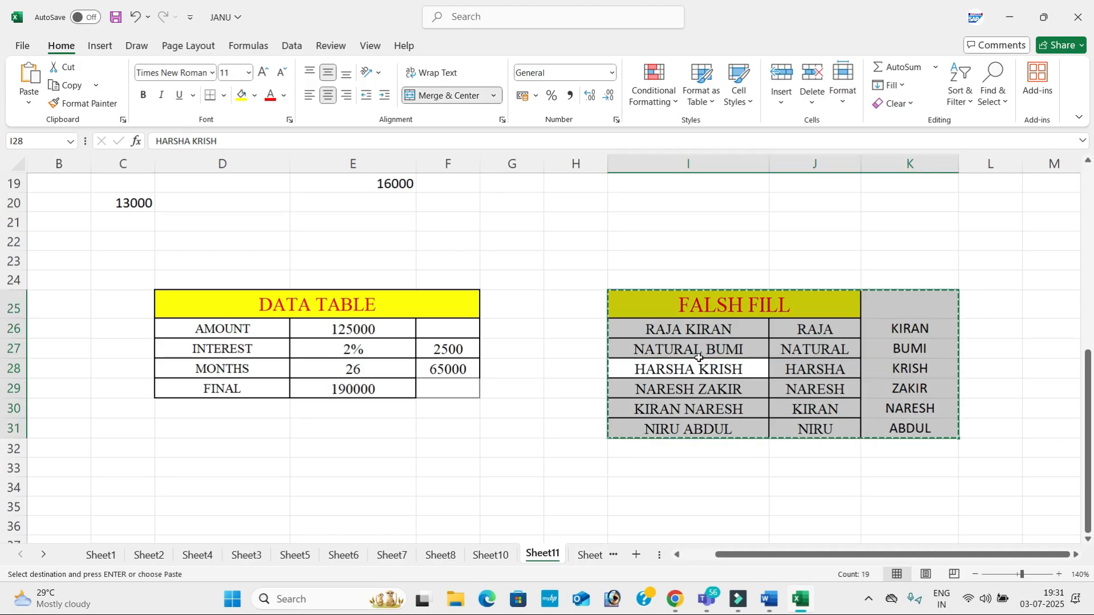
{"action": "left_click", "coordinate": [183, 453]}
{"action": "key", "text": "ctrl+v"}
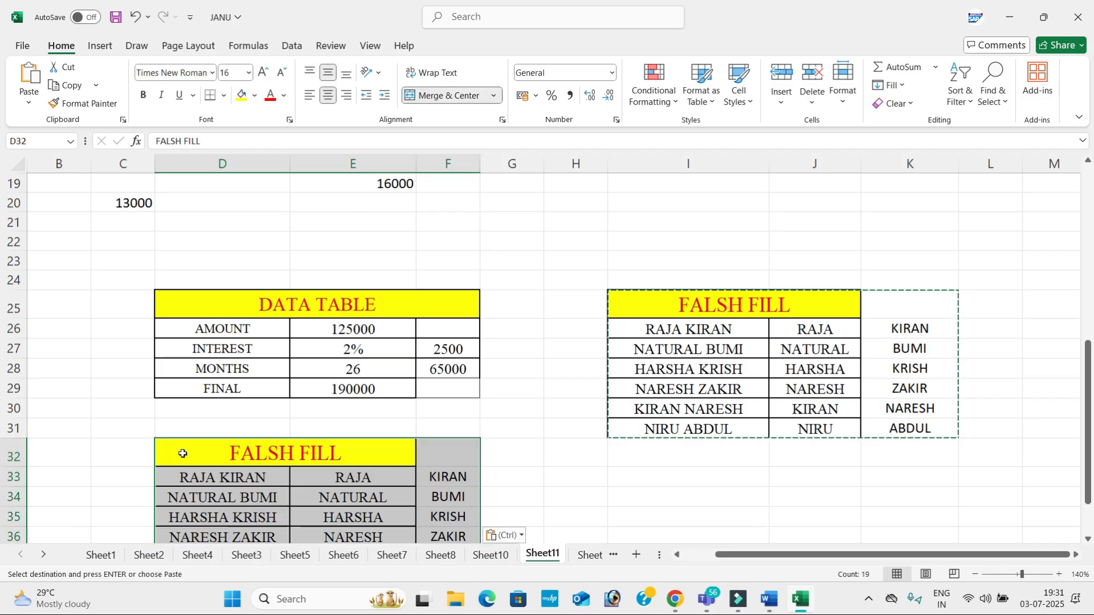
Copy the FALSH FILL table in I25:K31 to I14, and undo and redo the paste
{"action": "left_click", "coordinate": [637, 305]}
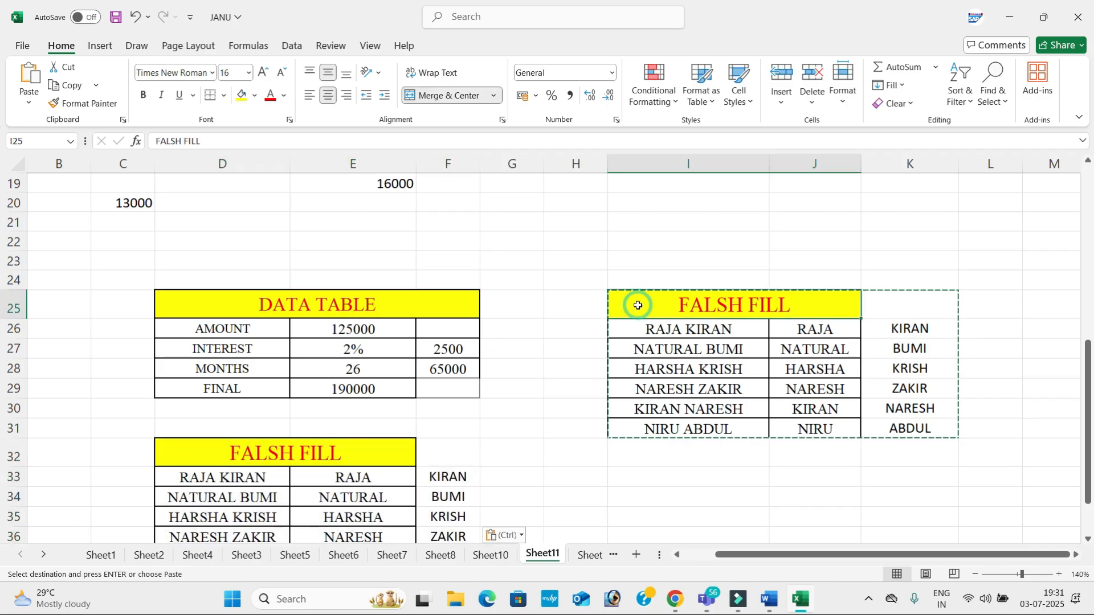
{"action": "key", "text": "Escape"}
{"action": "left_click_drag", "start_coordinate": [663, 326], "coordinate": [889, 428]}
{"action": "key", "text": "ctrl+c"}
{"action": "scroll", "coordinate": [696, 237], "scroll_direction": "up", "scroll_amount": 3}
{"action": "left_click", "coordinate": [684, 264]}
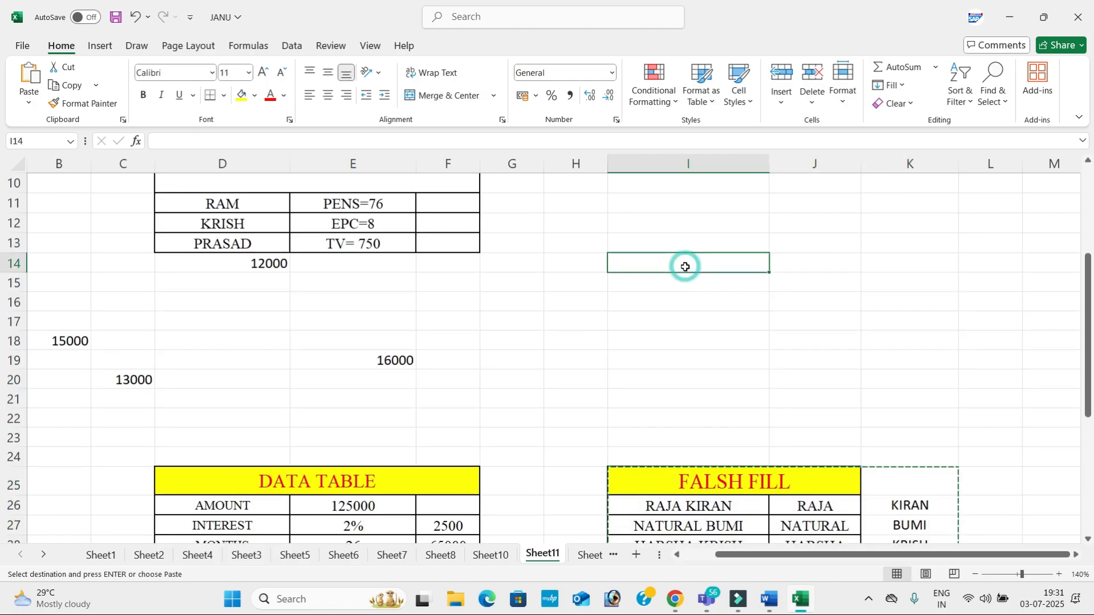
{"action": "key", "text": "ctrl+v"}
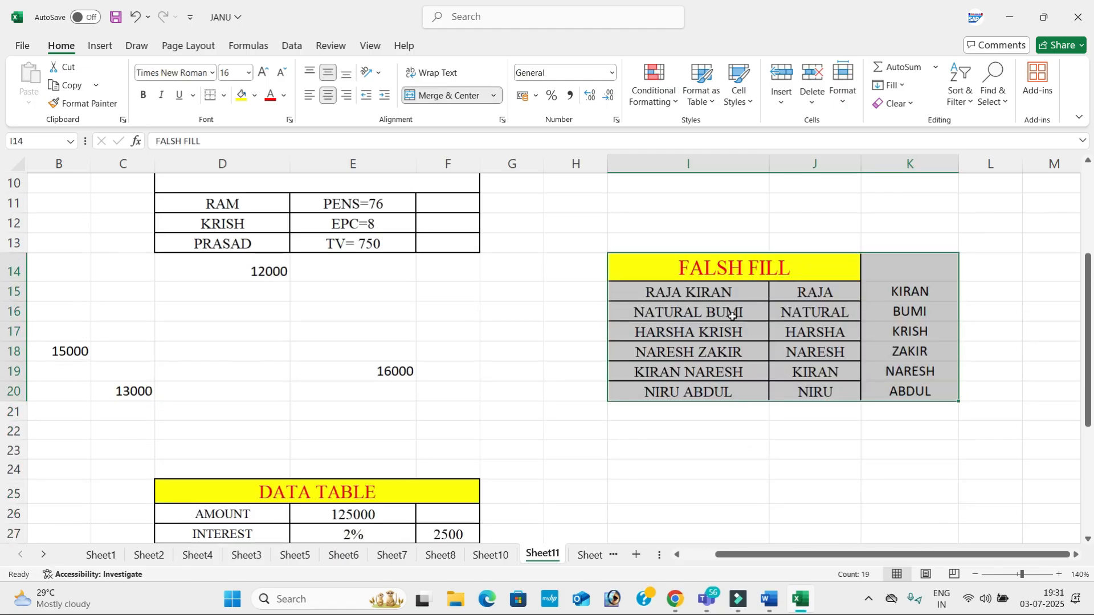
{"action": "key", "text": "ctrl+z"}
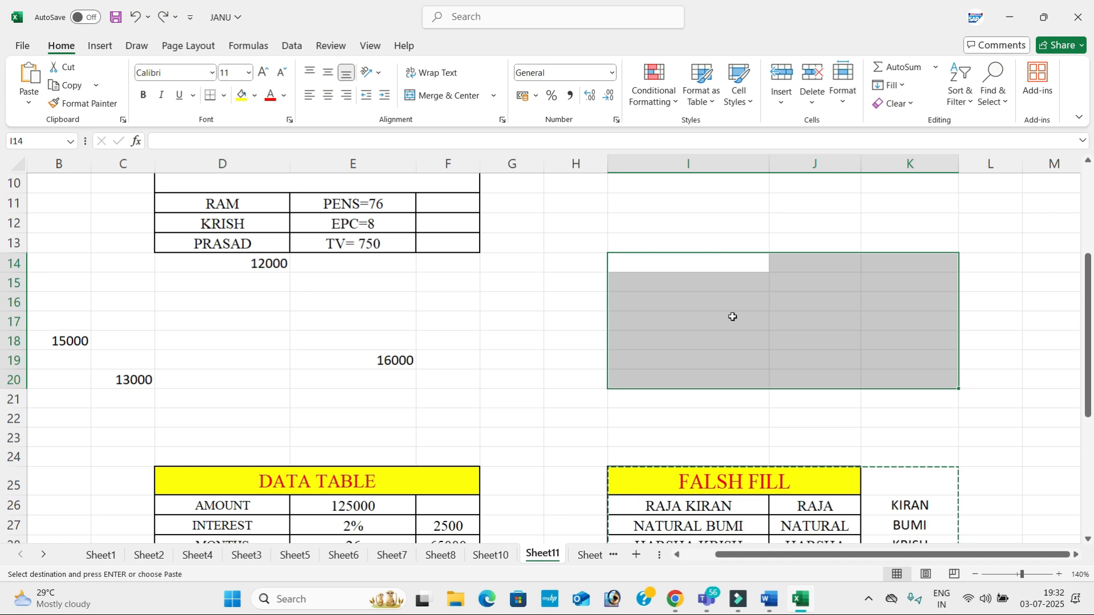
{"action": "key", "text": "ctrl+y"}
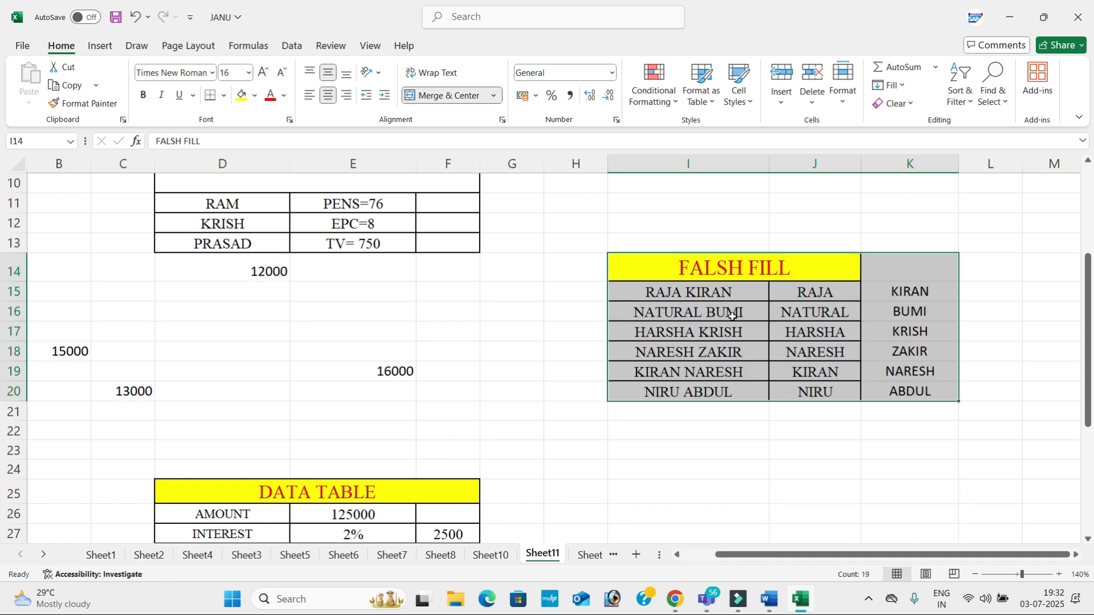
Apply bold, italic and underline to the pasted FALSH FILL table in I14:K20
{"action": "key", "text": "ctrl+b"}
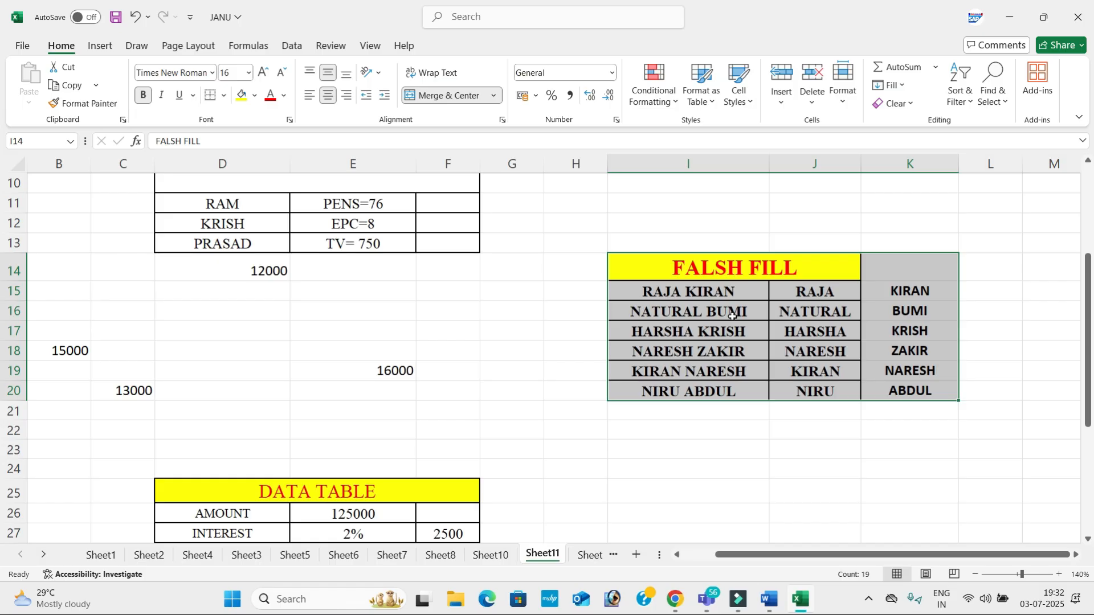
{"action": "key", "text": "ctrl+i"}
{"action": "key", "text": "ctrl+u"}
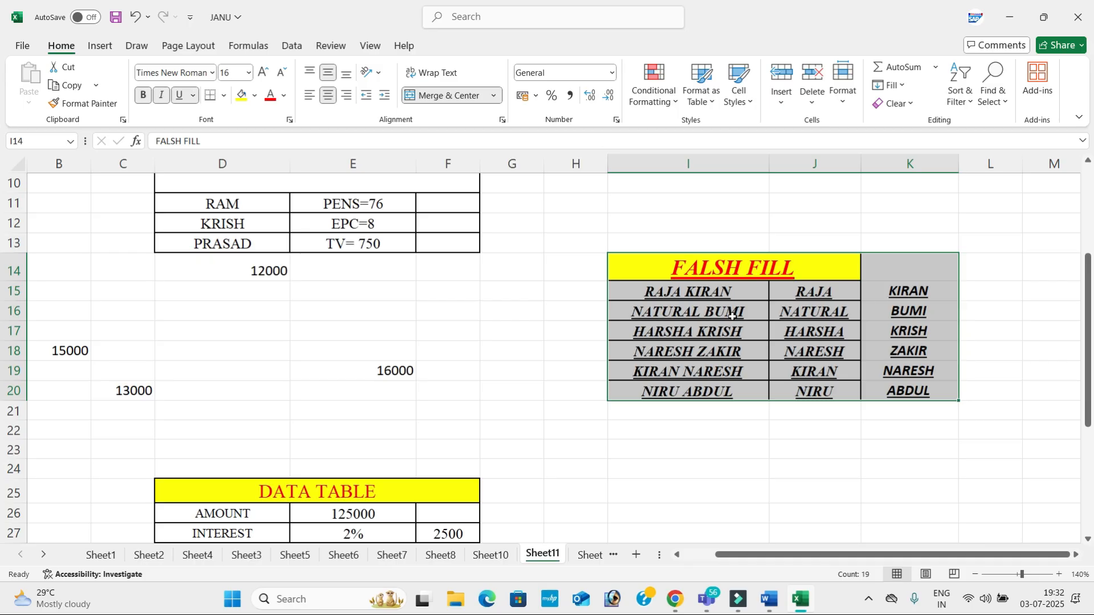
View the Find, Replace and Insert Hyperlink dialogs, closing each without making changes
{"action": "key", "text": "ctrl+f"}
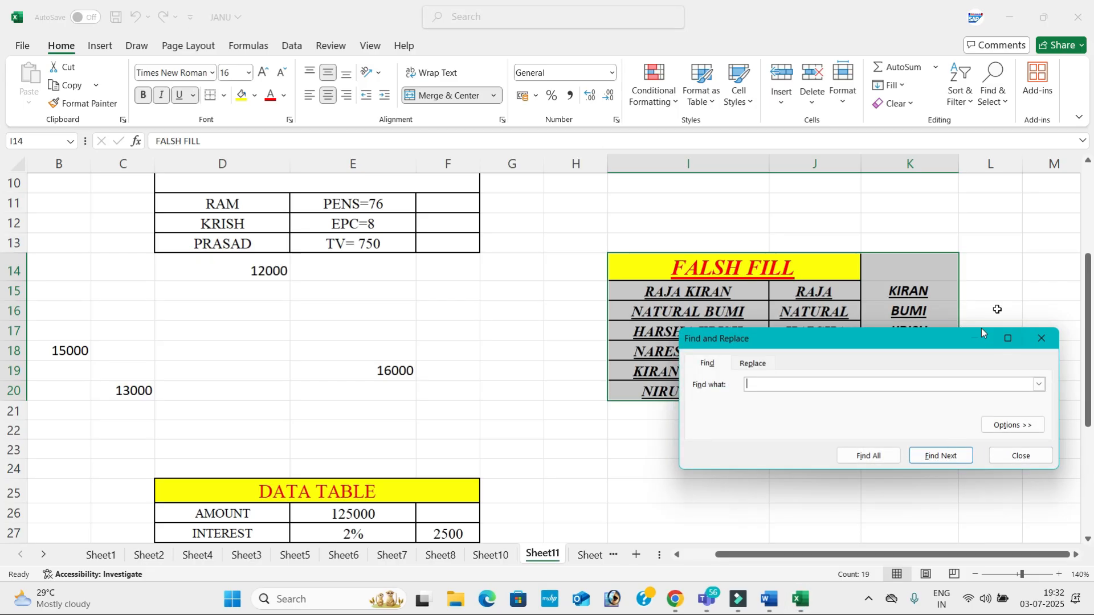
{"action": "left_click", "coordinate": [1039, 337]}
{"action": "key", "text": "ctrl+h"}
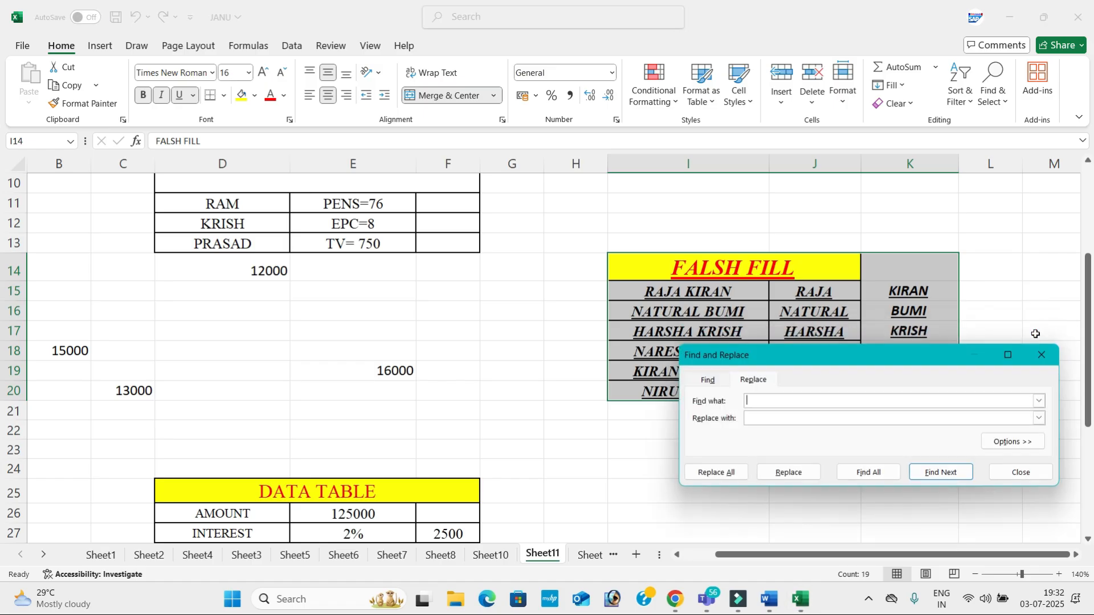
{"action": "left_click", "coordinate": [1041, 354]}
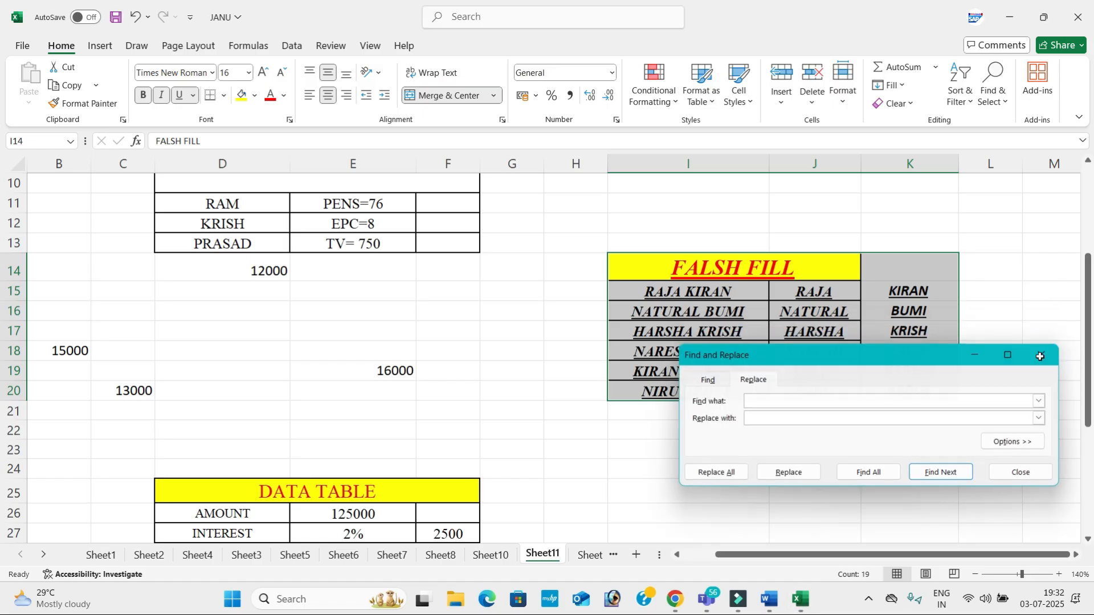
{"action": "left_click", "coordinate": [600, 418]}
{"action": "left_click", "coordinate": [734, 366]}
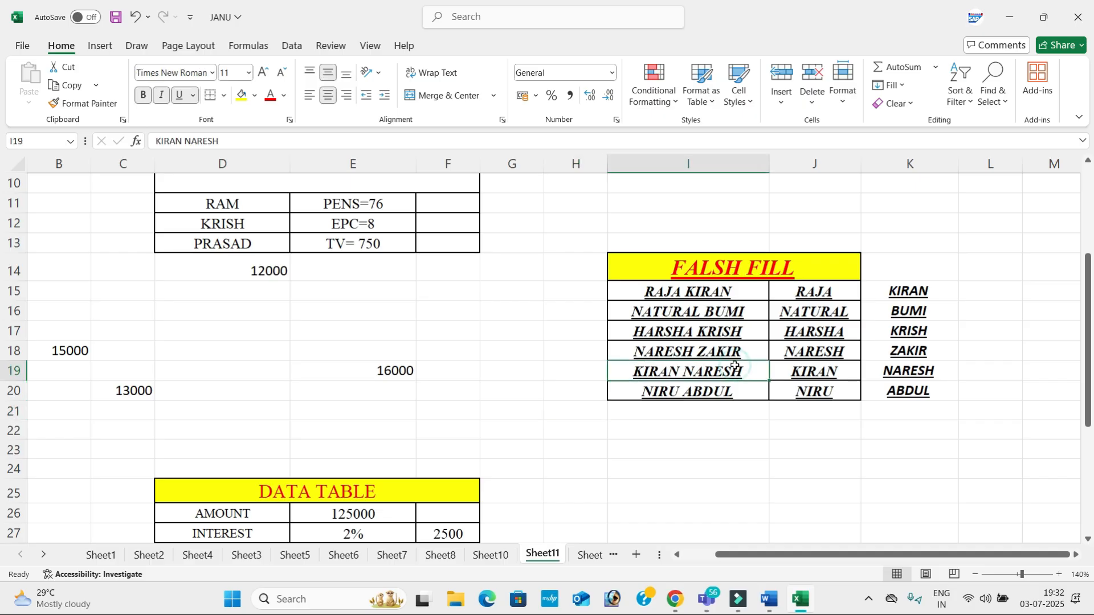
{"action": "key", "text": "ctrl+h"}
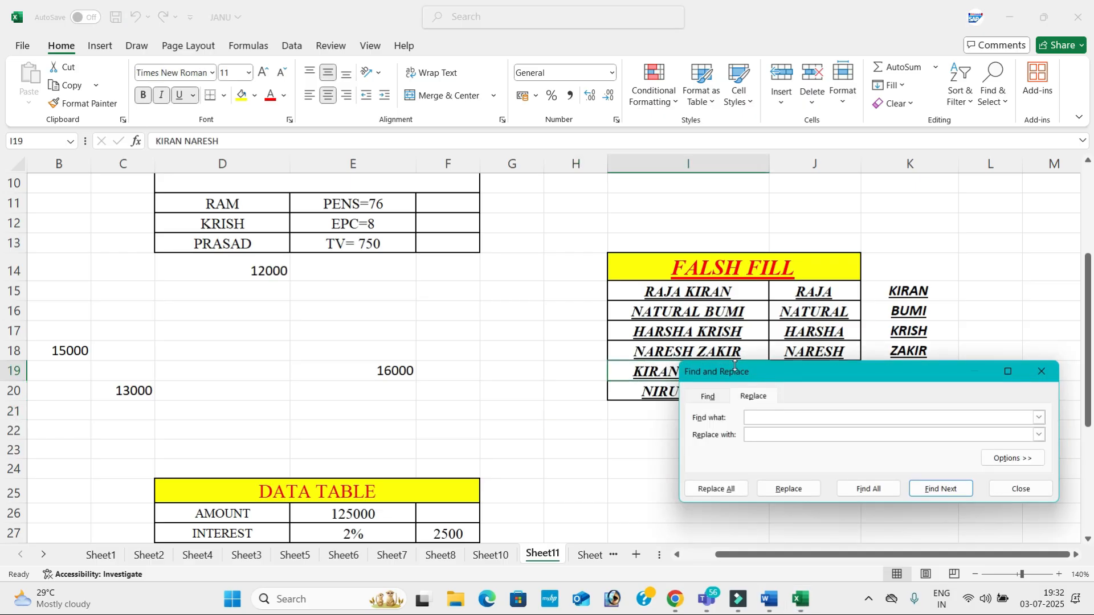
{"action": "left_click", "coordinate": [1042, 372]}
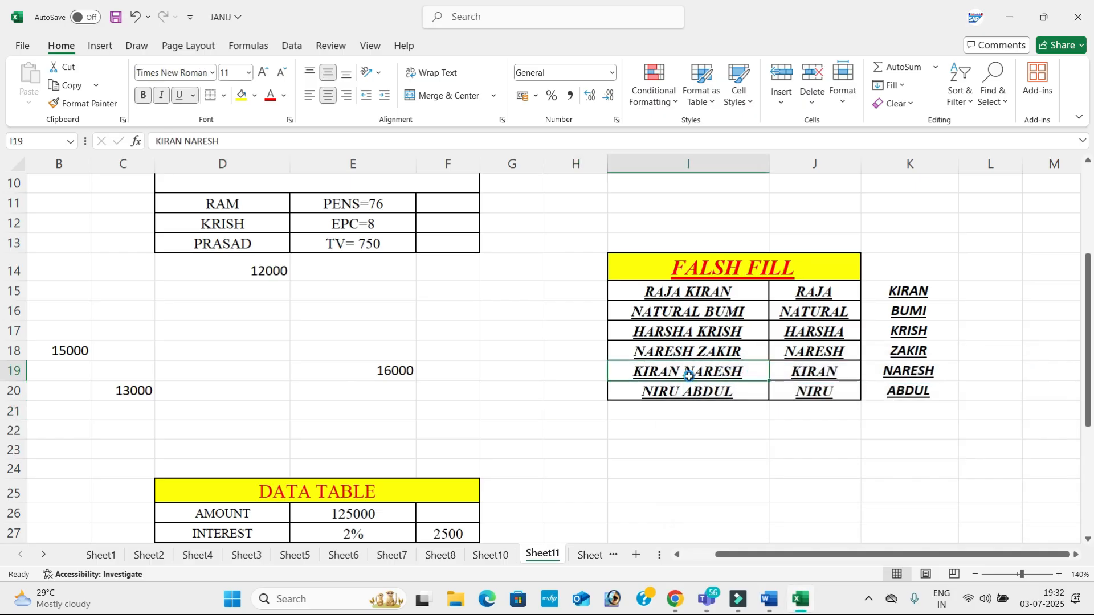
{"action": "key", "text": "ctrl+k"}
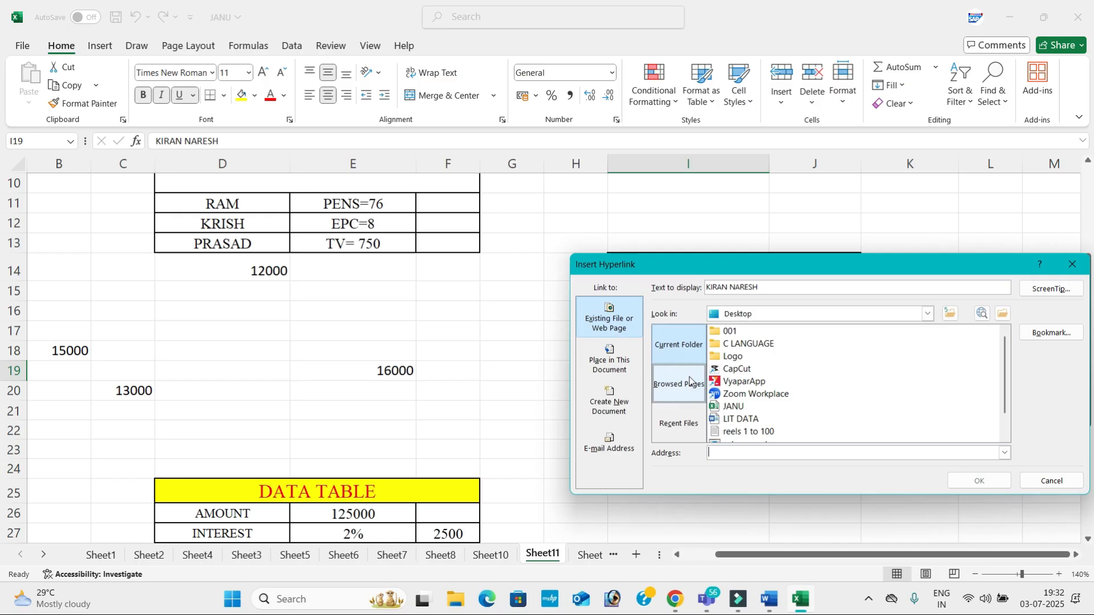
{"action": "left_click", "coordinate": [1073, 265]}
Consult the SHORT CUT KEYS list in the Word document, and hide and restore the ribbon in the Excel workbook
{"action": "key", "text": "alt+Tab"}
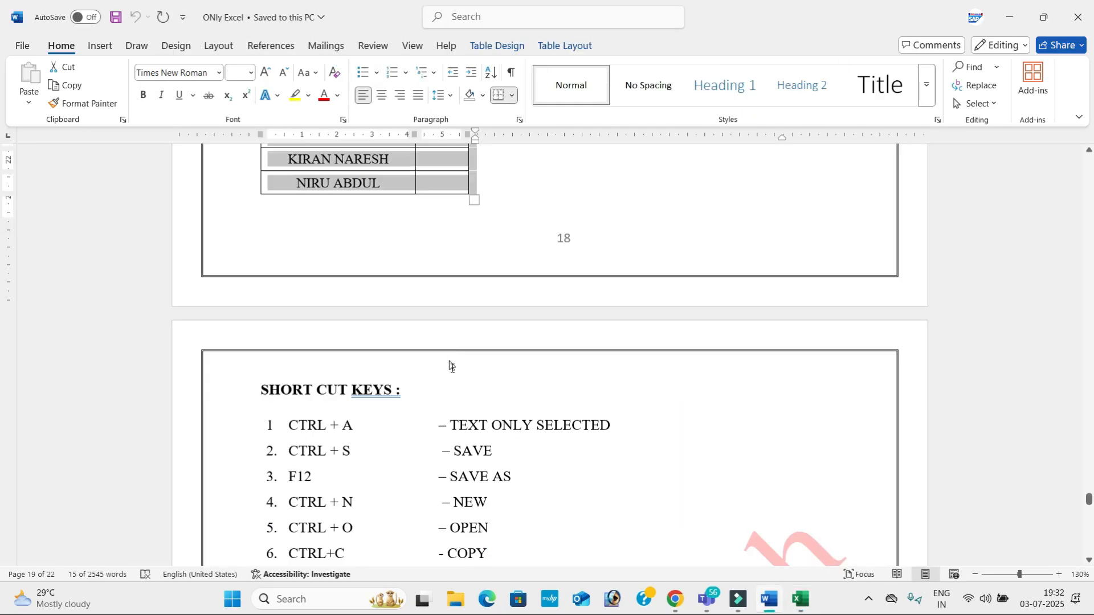
{"action": "scroll", "coordinate": [450, 365], "scroll_direction": "down", "scroll_amount": 3}
{"action": "scroll", "coordinate": [451, 373], "scroll_direction": "down", "scroll_amount": 3}
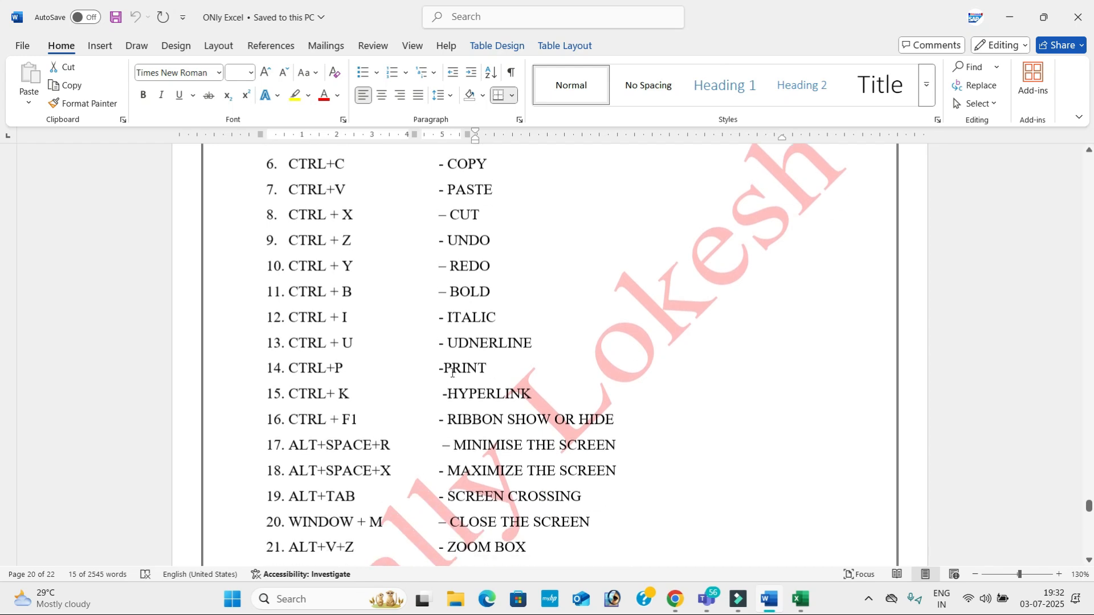
{"action": "key", "text": "alt+Tab"}
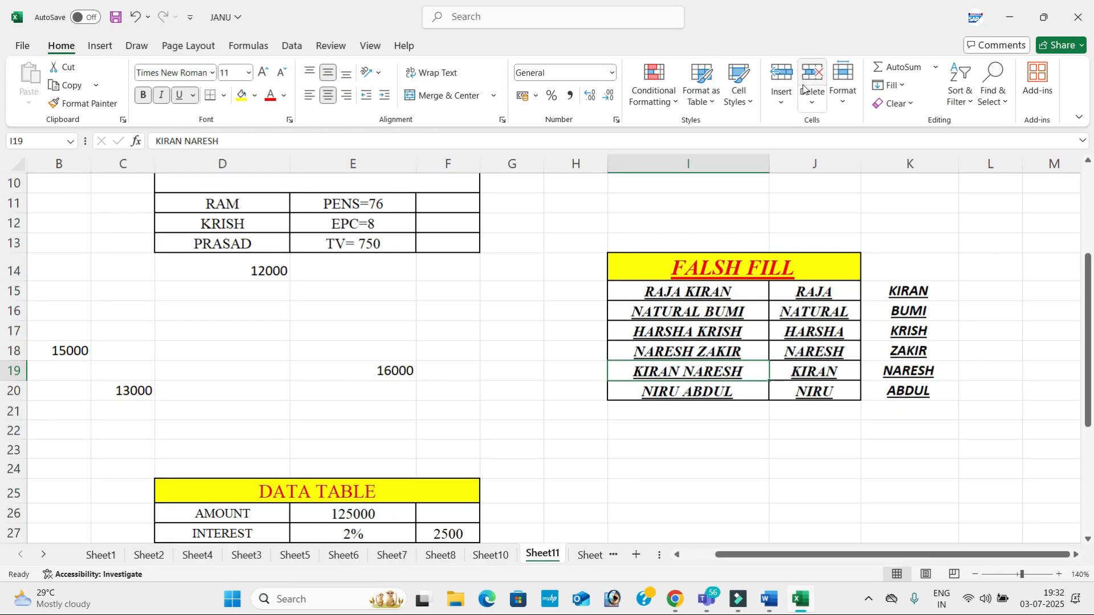
{"action": "key", "text": "ctrl+F1"}
{"action": "key", "text": "ctrl+F1"}
Switch to the Word document and read the SHORT CUT KEYS list down to the arrow-key navigation shortcuts
{"action": "key", "text": "alt+Tab"}
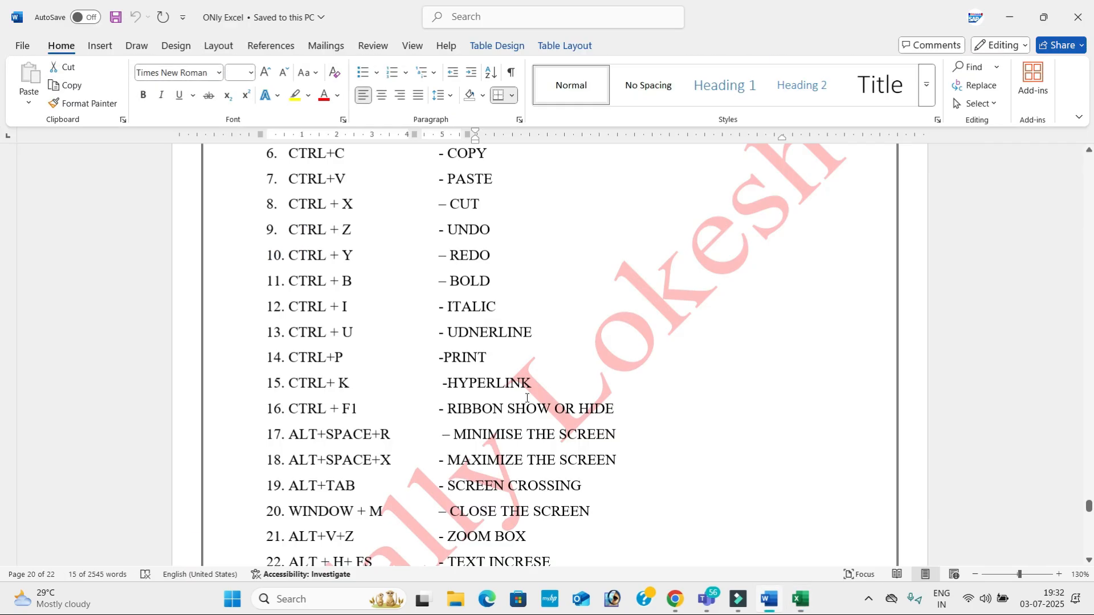
{"action": "scroll", "coordinate": [541, 391], "scroll_direction": "down", "scroll_amount": 3}
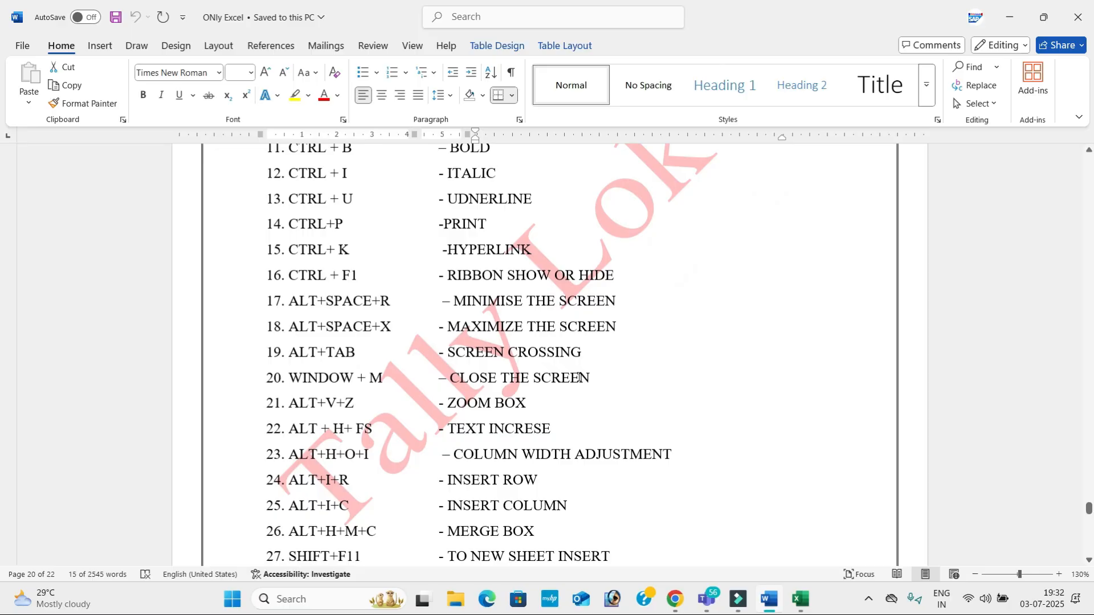
{"action": "scroll", "coordinate": [576, 388], "scroll_direction": "down", "scroll_amount": 4}
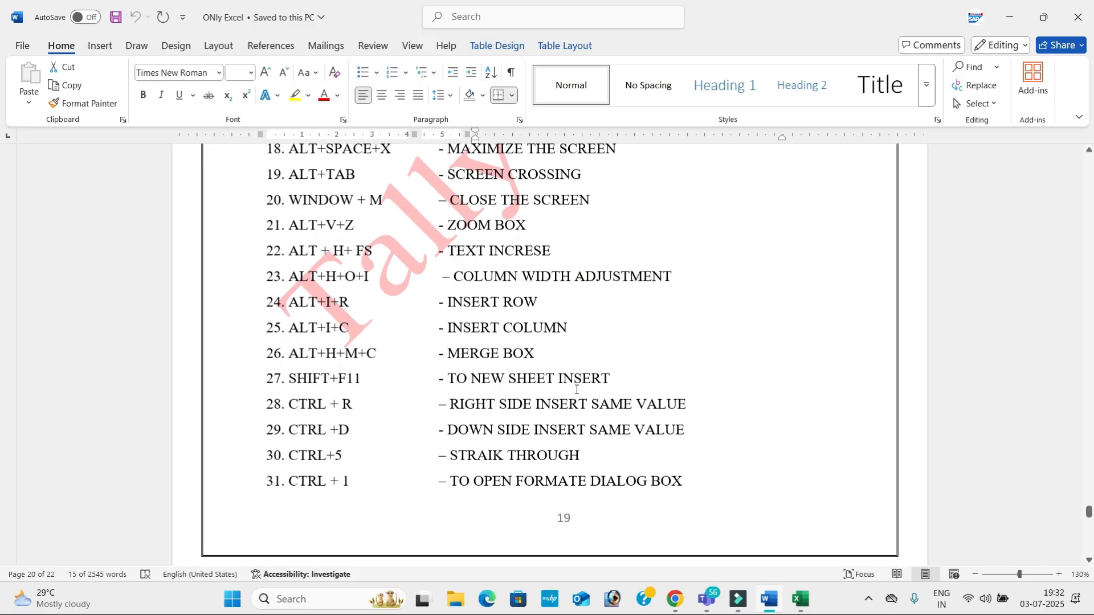
{"action": "scroll", "coordinate": [577, 389], "scroll_direction": "down", "scroll_amount": 12}
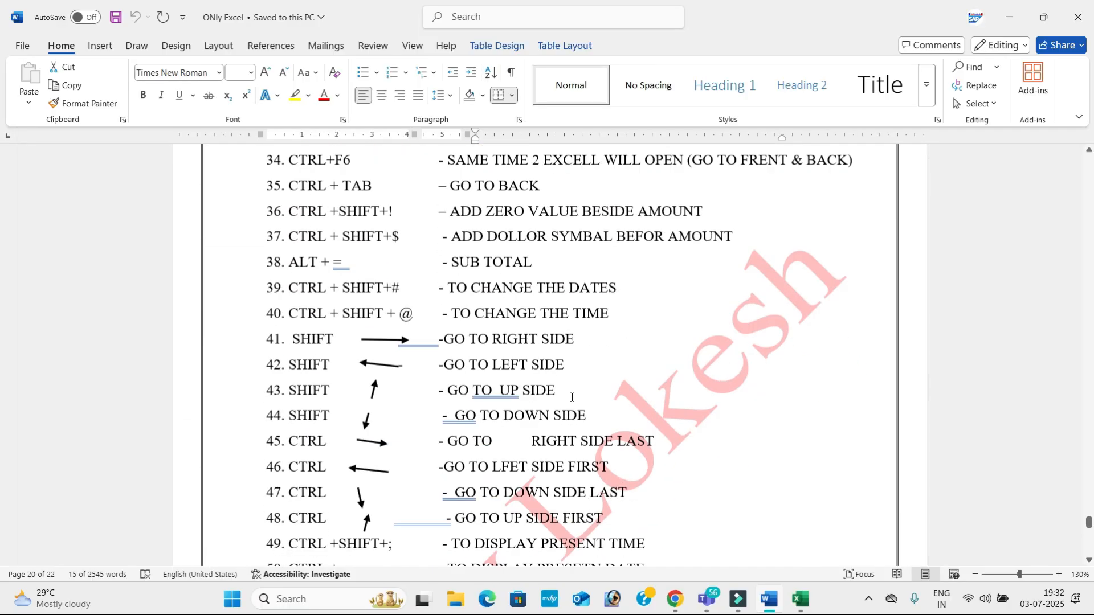
In the Excel workbook, open the blank sheet after Sheet9 and jump to the last column and last row, returning to A1 each time
{"action": "key", "text": "alt+Tab"}
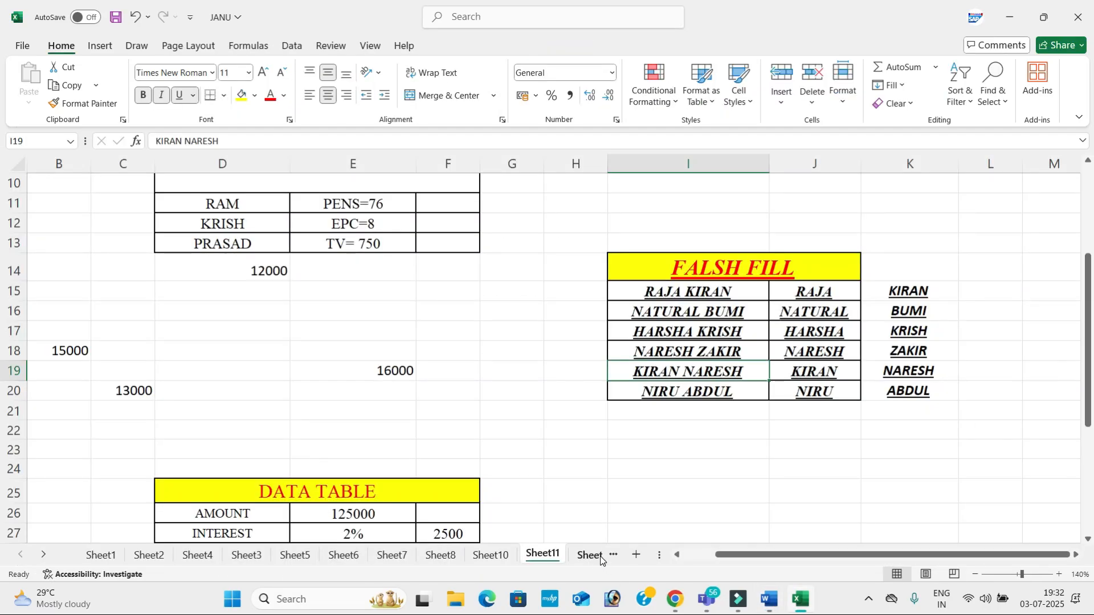
{"action": "left_click", "coordinate": [597, 556]}
{"action": "left_click", "coordinate": [606, 556]}
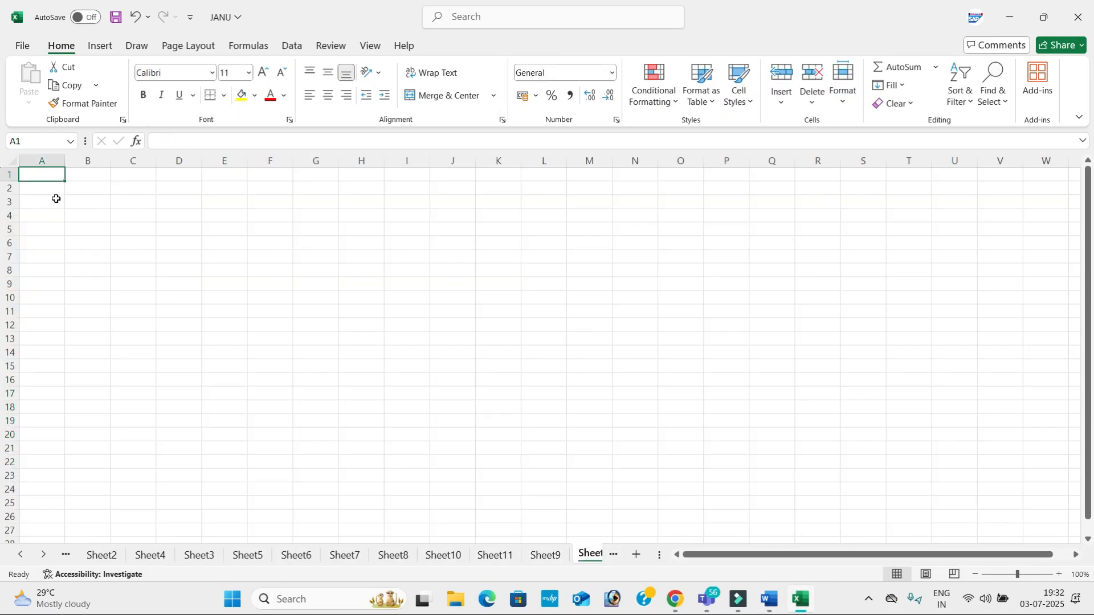
{"action": "key", "text": "ctrl+Right"}
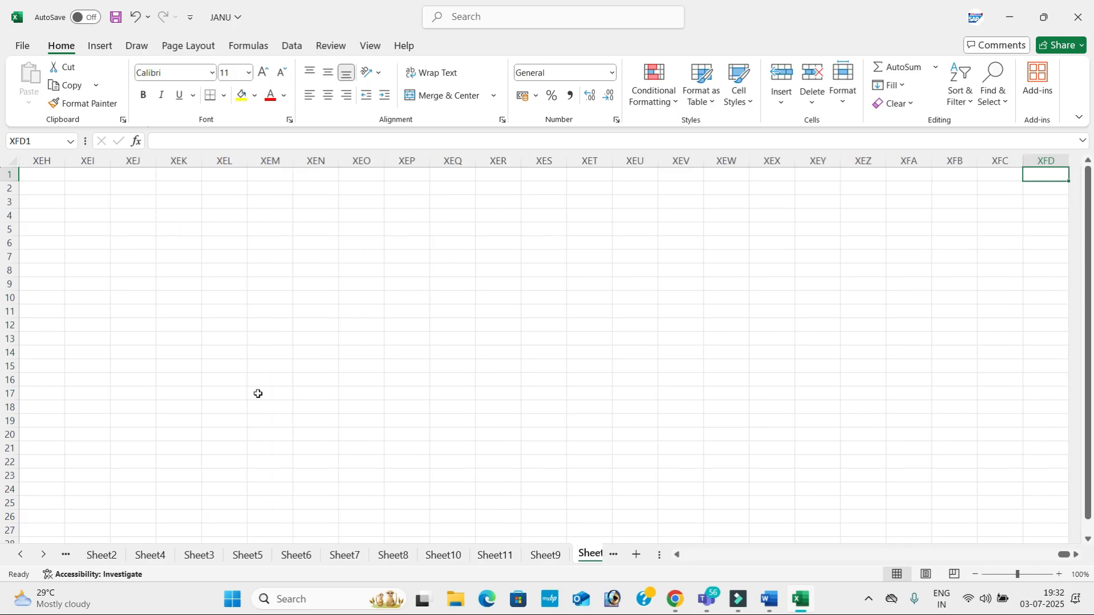
{"action": "key", "text": "ctrl+Left"}
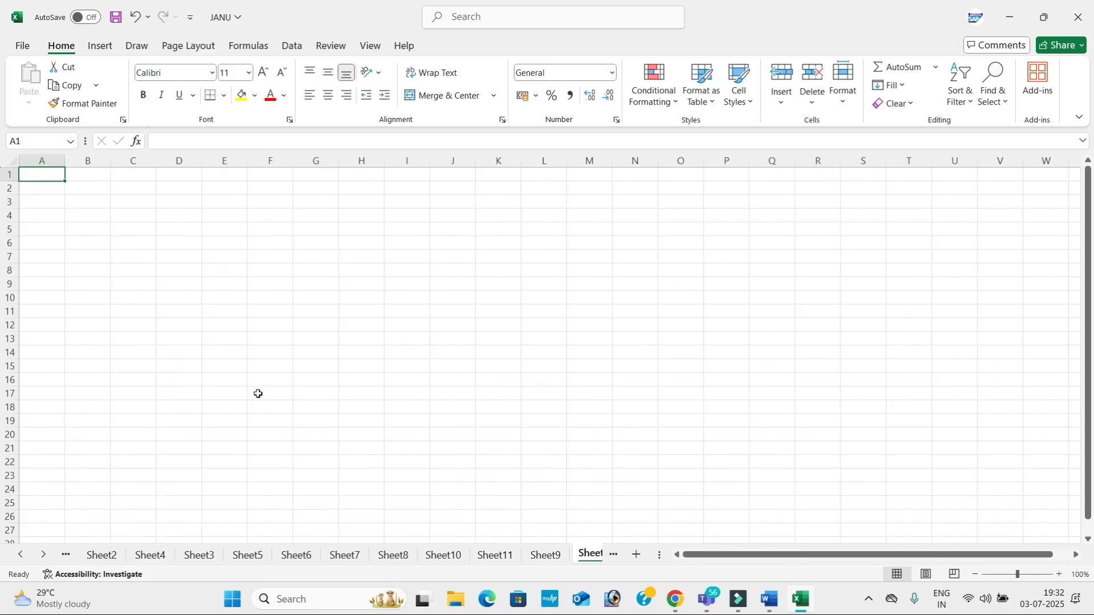
{"action": "key", "text": "ctrl+Down"}
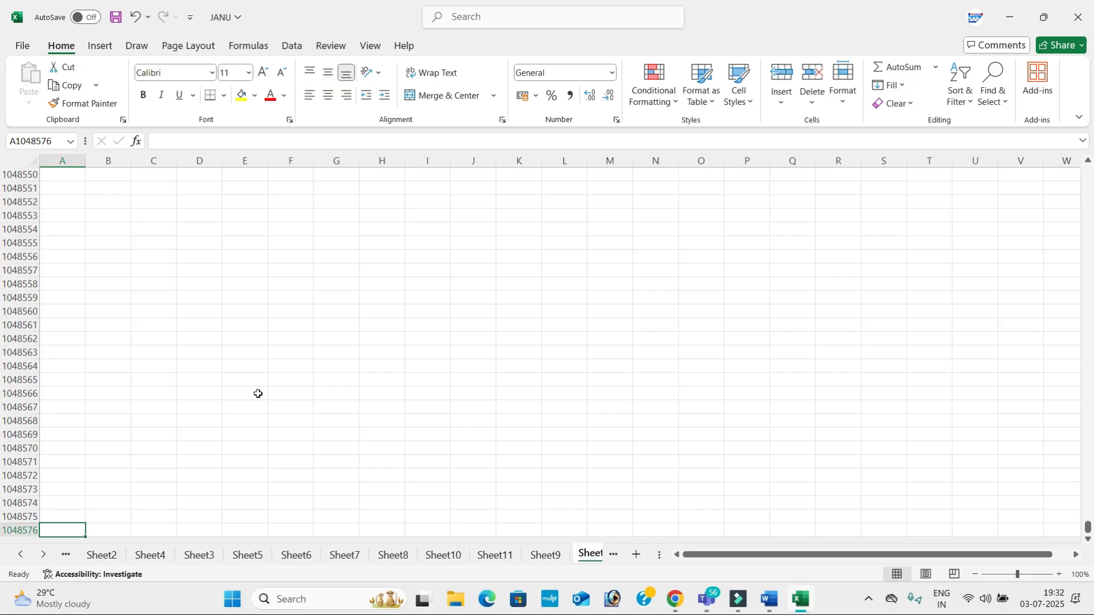
{"action": "key", "text": "ctrl+Up"}
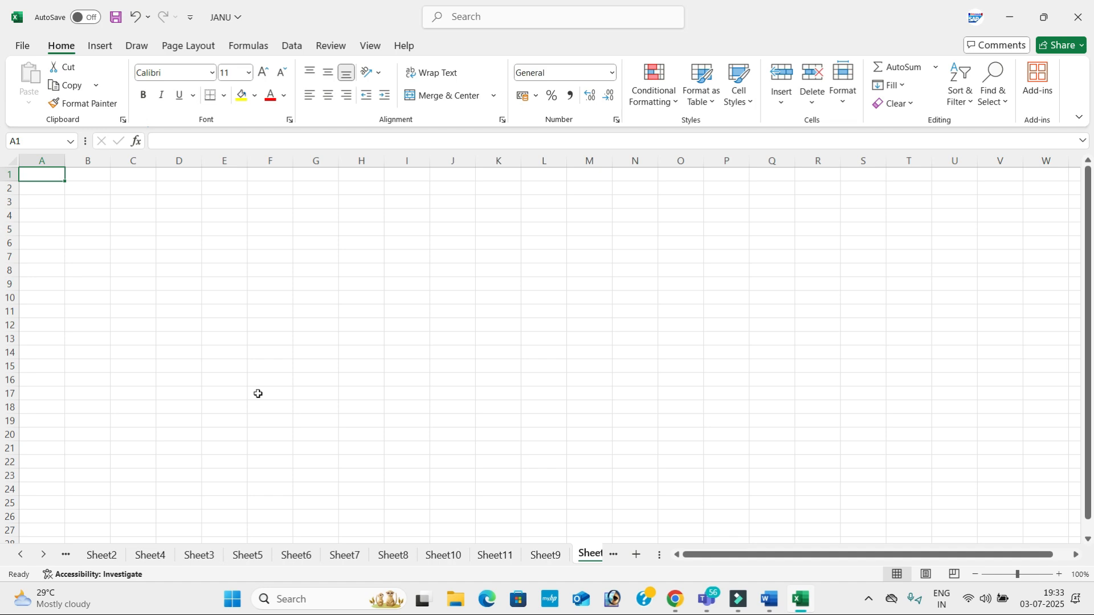
{"action": "left_click", "coordinate": [353, 238]}
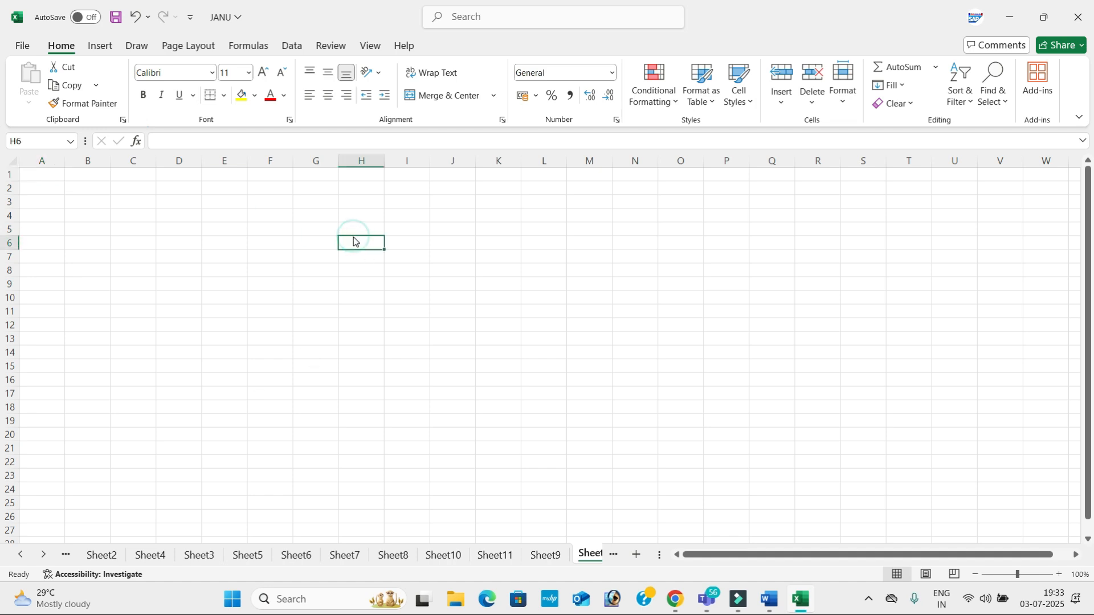
Check the Word shortcut list again, look over Sheet9 and Sheet10 in Excel, and return to the top of Sheet11
{"action": "key", "text": "alt+Tab"}
{"action": "scroll", "coordinate": [409, 315], "scroll_direction": "down", "scroll_amount": 2}
{"action": "key", "text": "alt+Tab"}
{"action": "left_click", "coordinate": [546, 555]}
{"action": "scroll", "coordinate": [423, 476], "scroll_direction": "up", "scroll_amount": 2}
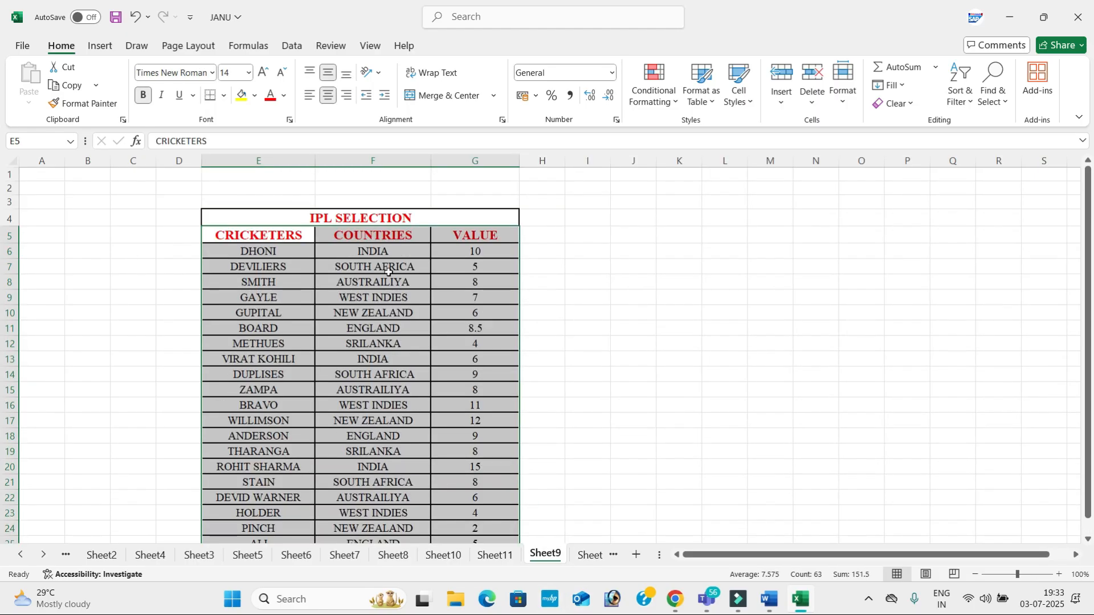
{"action": "left_click", "coordinate": [443, 555]}
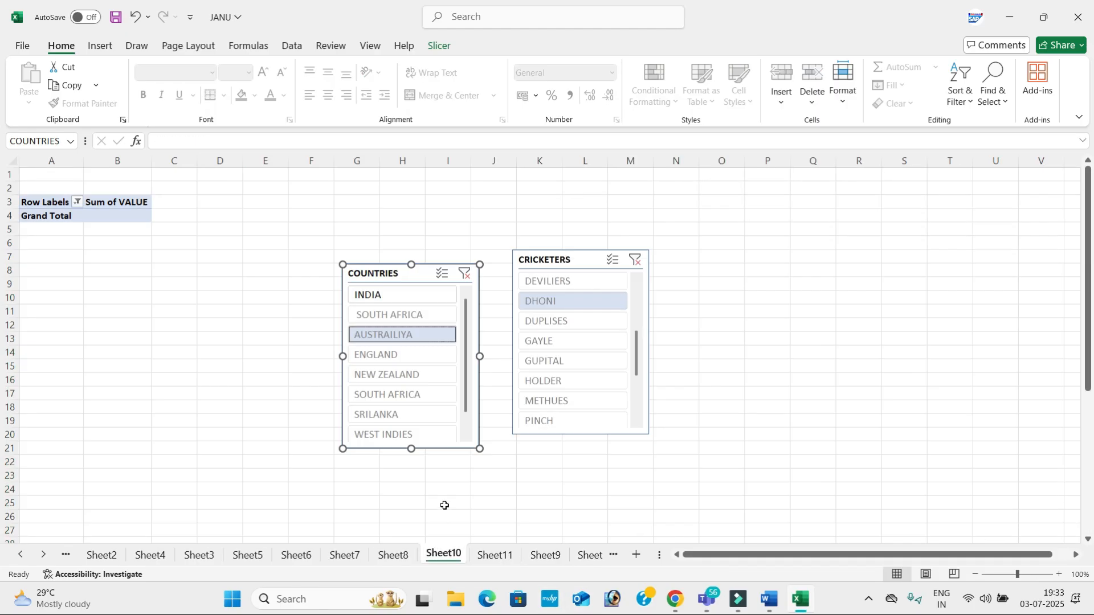
{"action": "left_click", "coordinate": [495, 553]}
{"action": "scroll", "coordinate": [440, 454], "scroll_direction": "up", "scroll_amount": 3}
Extend the selection from the PENS cell D7 across to column K and down to row 13
{"action": "left_click", "coordinate": [236, 304]}
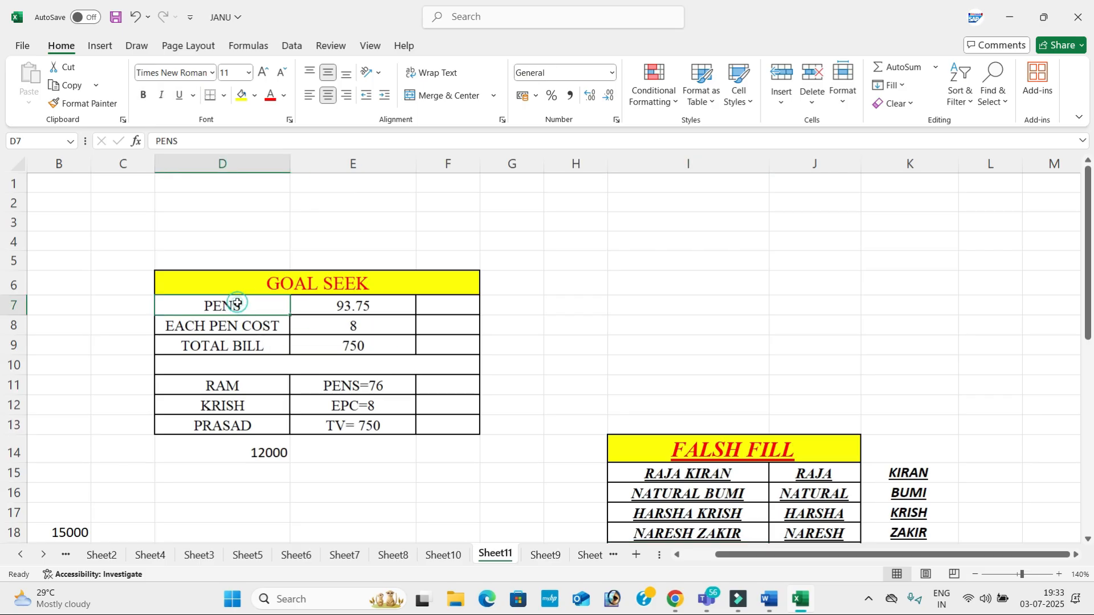
{"action": "key", "text": "shift+Right"}
{"action": "key", "text": "shift+Right"}
{"action": "key", "text": "shift+Right"}
{"action": "key", "text": "shift+Right"}
{"action": "key", "text": "shift+Right"}
{"action": "key", "text": "shift+Right"}
{"action": "key", "text": "shift+Right"}
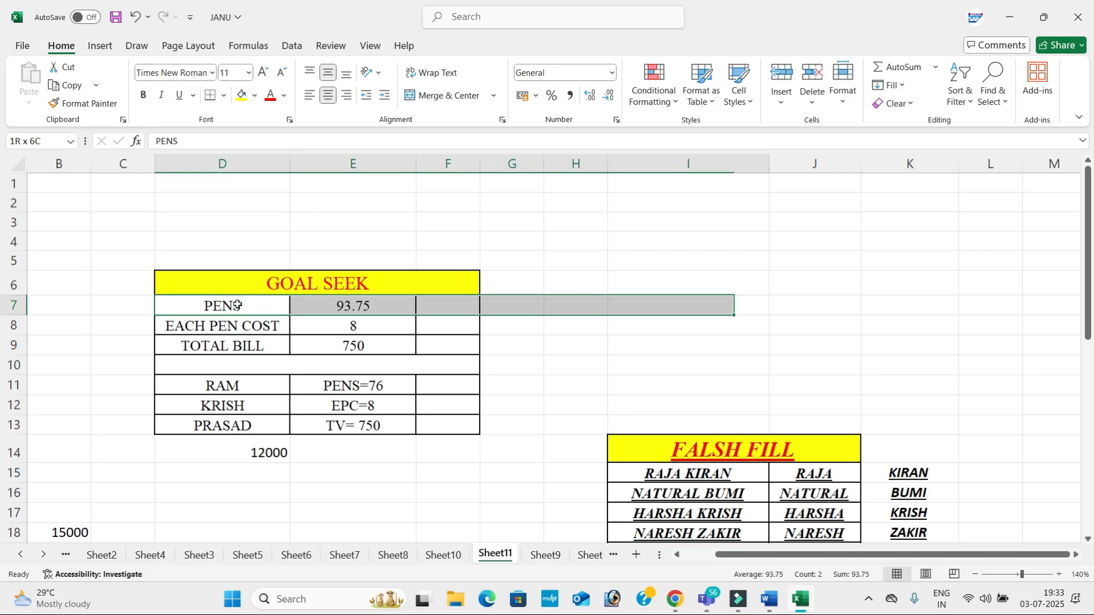
{"action": "key", "text": "shift+Down"}
{"action": "key", "text": "shift+Down"}
{"action": "key", "text": "shift+Down"}
{"action": "key", "text": "shift+Down"}
{"action": "key", "text": "shift+Down"}
{"action": "key", "text": "shift+Down"}
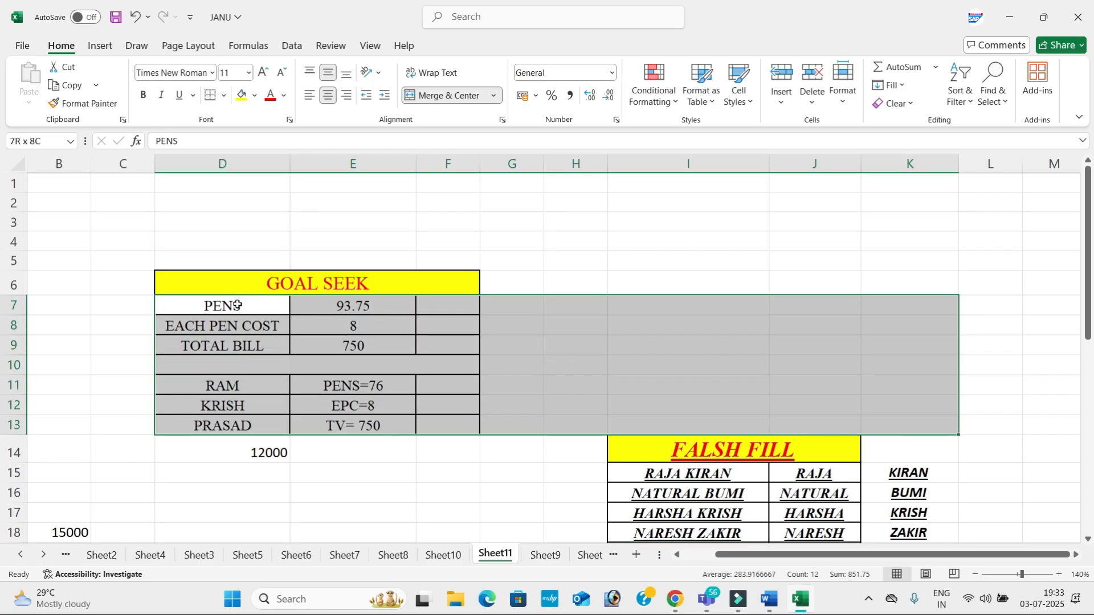
Extend a selection from D5 up to row 2 and across to column A, and finish on the GOAL SEEK title
{"action": "key", "text": "Up"}
{"action": "key", "text": "Up"}
{"action": "key", "text": "shift+Up"}
{"action": "key", "text": "shift+Up"}
{"action": "key", "text": "shift+Up"}
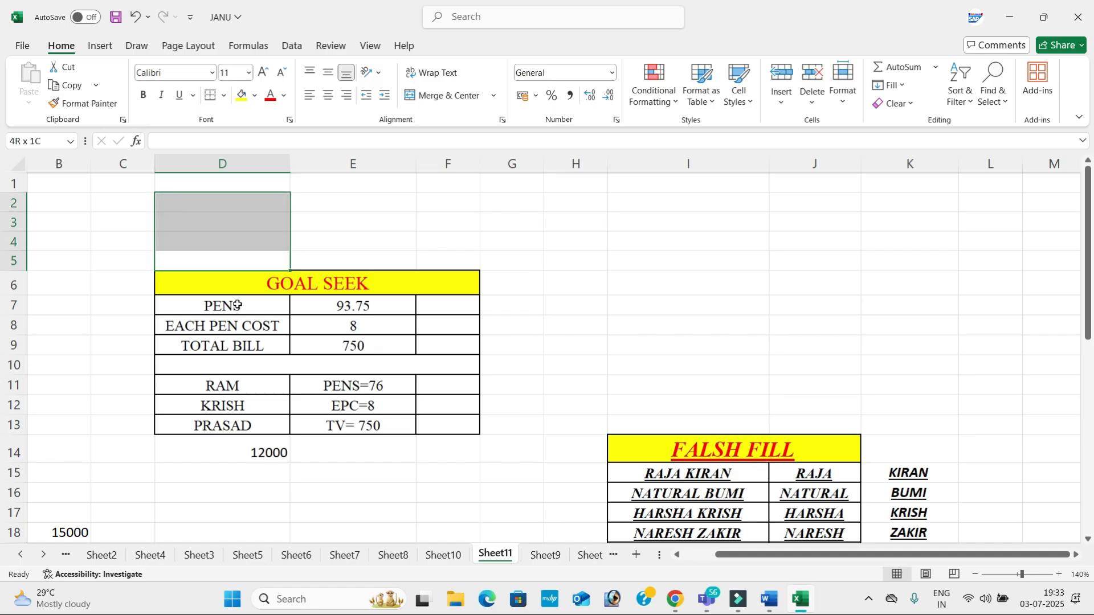
{"action": "key", "text": "shift+Left"}
{"action": "key", "text": "shift+Left"}
{"action": "key", "text": "shift+Left"}
{"action": "key", "text": "Down"}
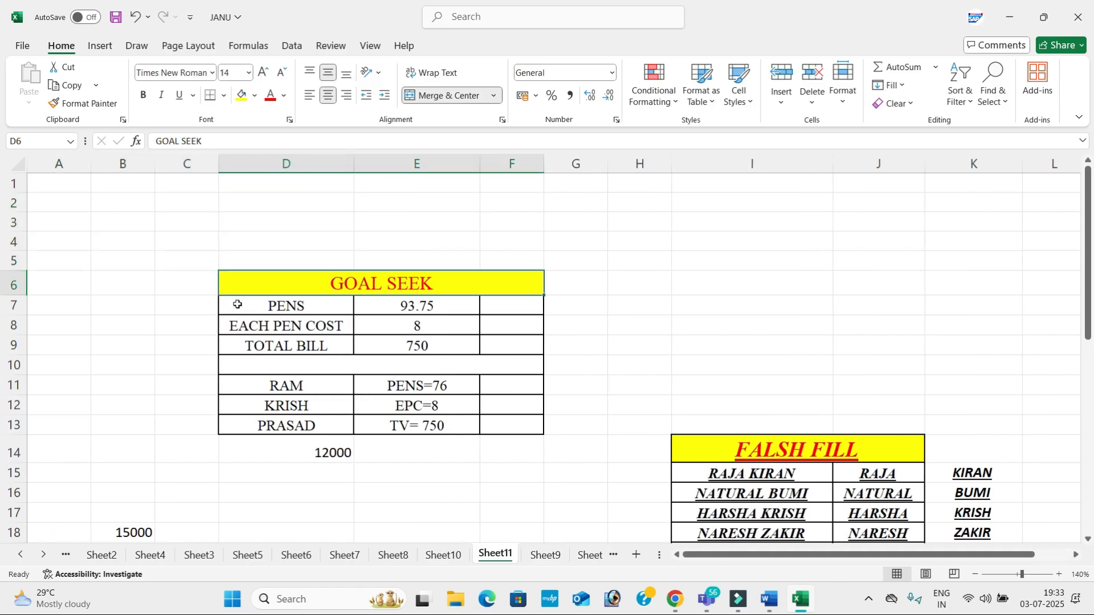
Review shortcuts 18 to 55 in the Word list and select cell D12 on Sheet5 of the Excel workbook
{"action": "key", "text": "alt+Tab"}
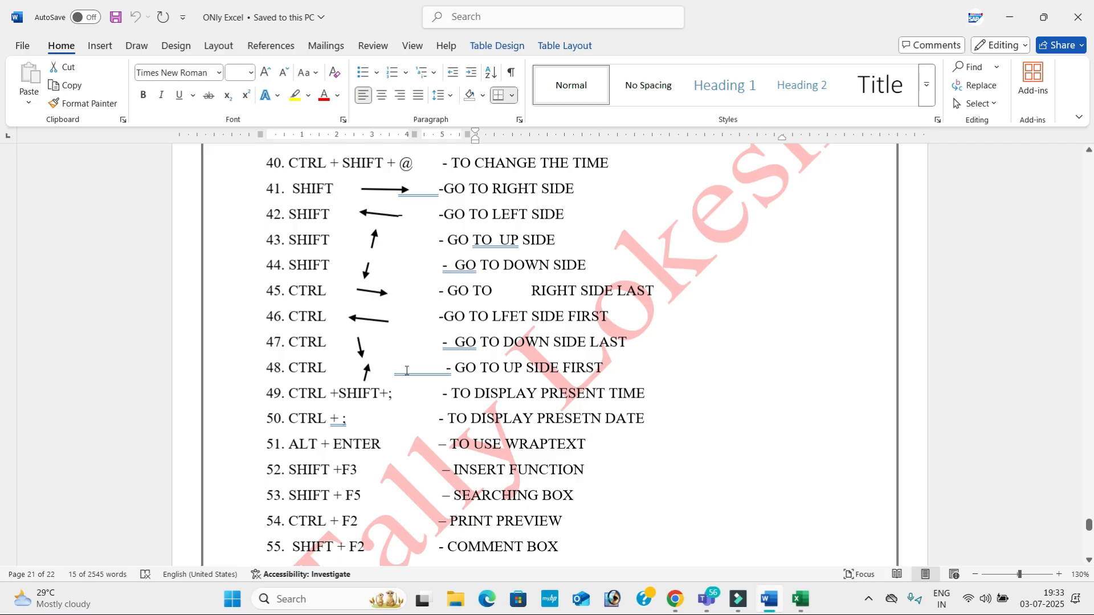
{"action": "scroll", "coordinate": [398, 375], "scroll_direction": "up", "scroll_amount": 4}
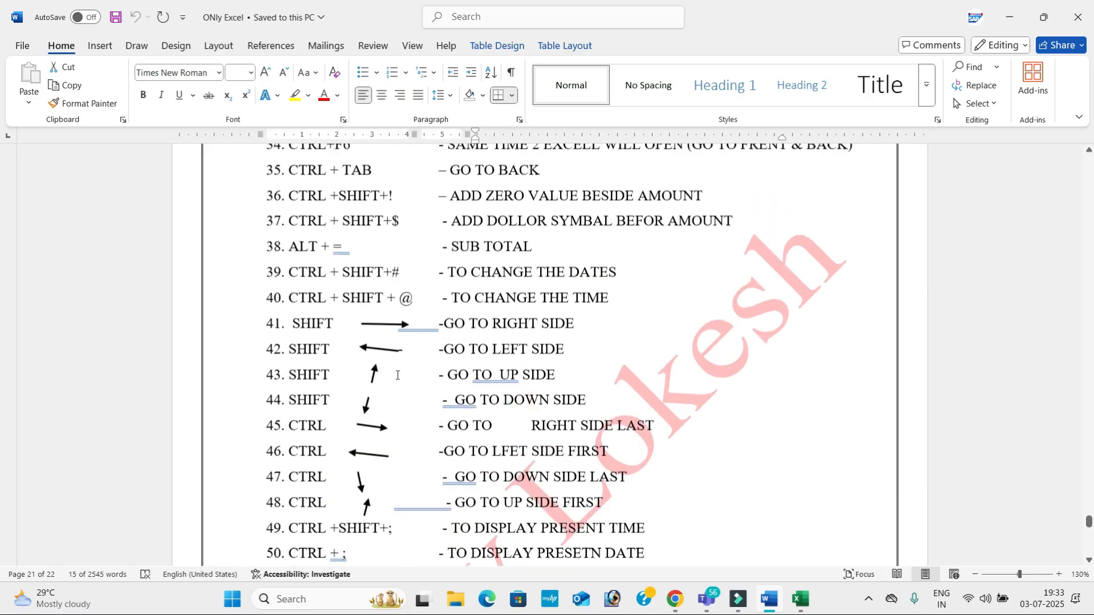
{"action": "scroll", "coordinate": [397, 375], "scroll_direction": "up", "scroll_amount": 5}
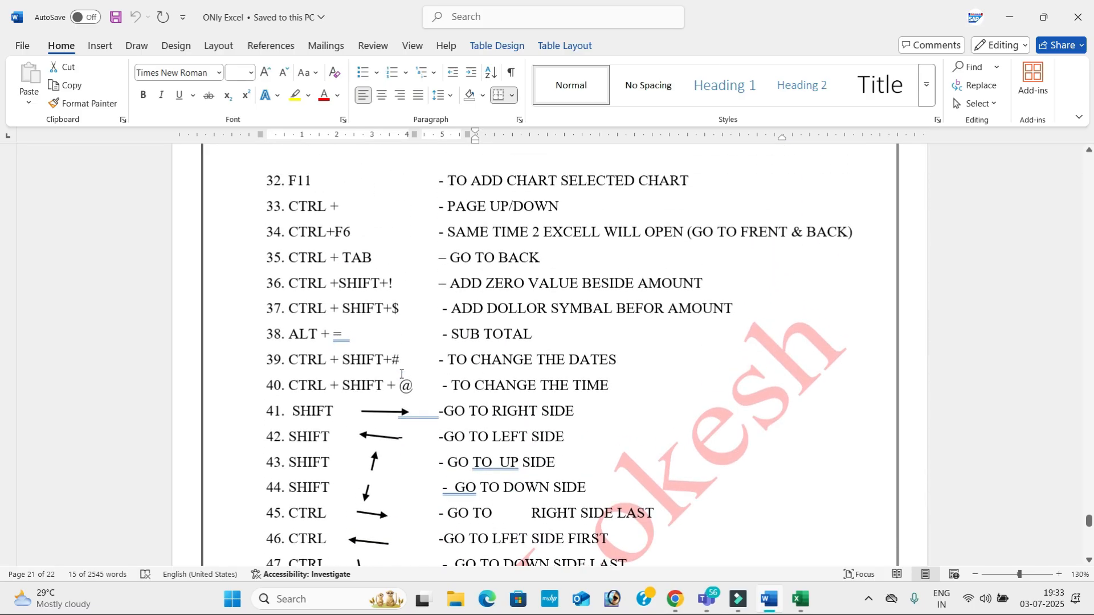
{"action": "scroll", "coordinate": [405, 376], "scroll_direction": "up", "scroll_amount": 7}
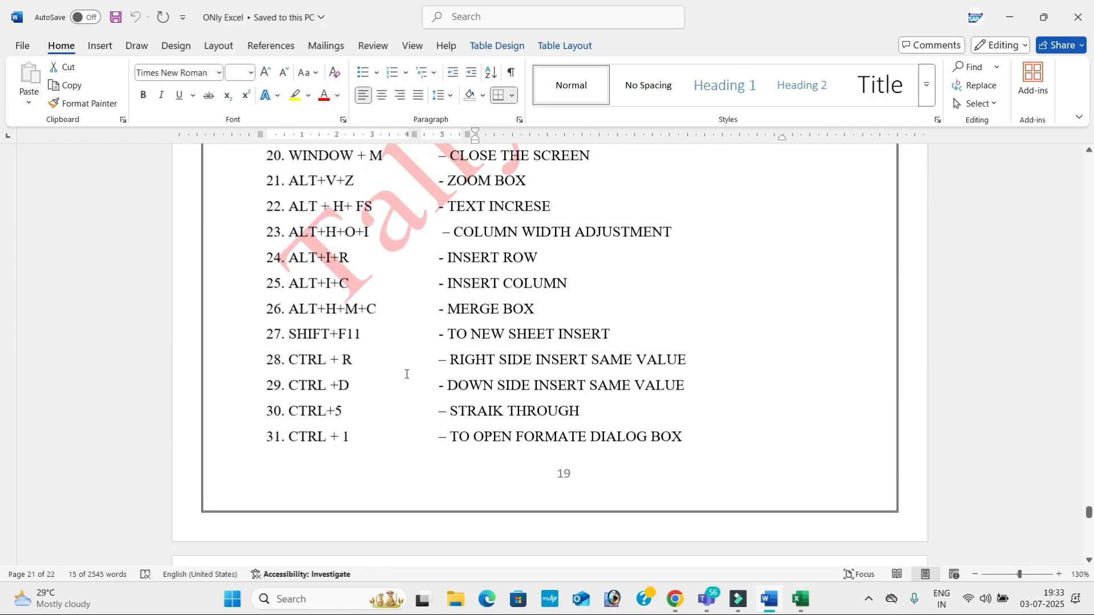
{"action": "key", "text": "alt+Tab"}
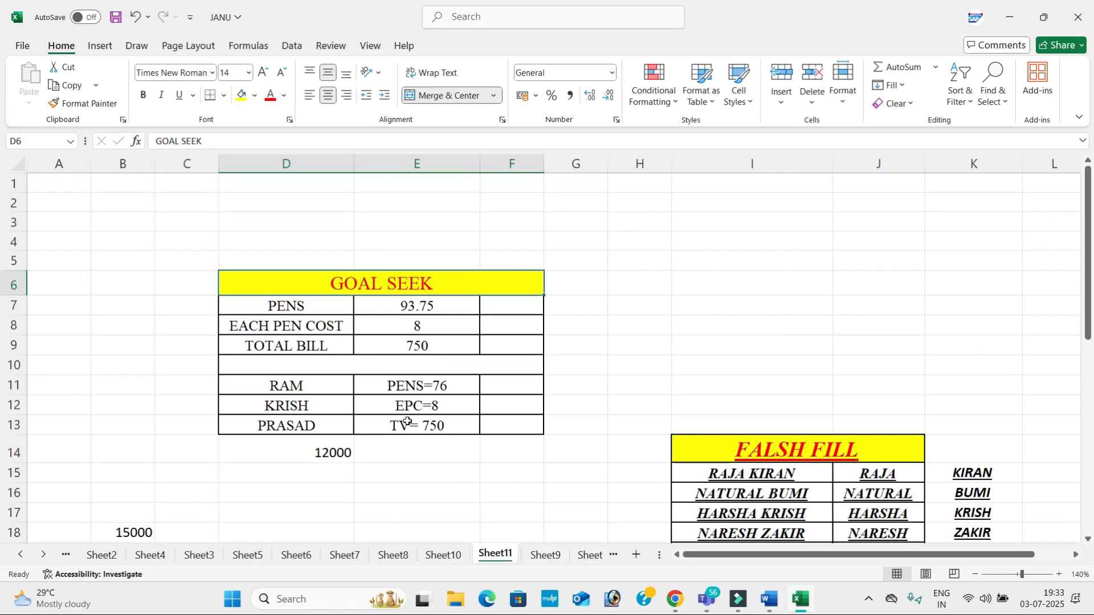
{"action": "left_click", "coordinate": [248, 554]}
{"action": "left_click", "coordinate": [265, 338]}
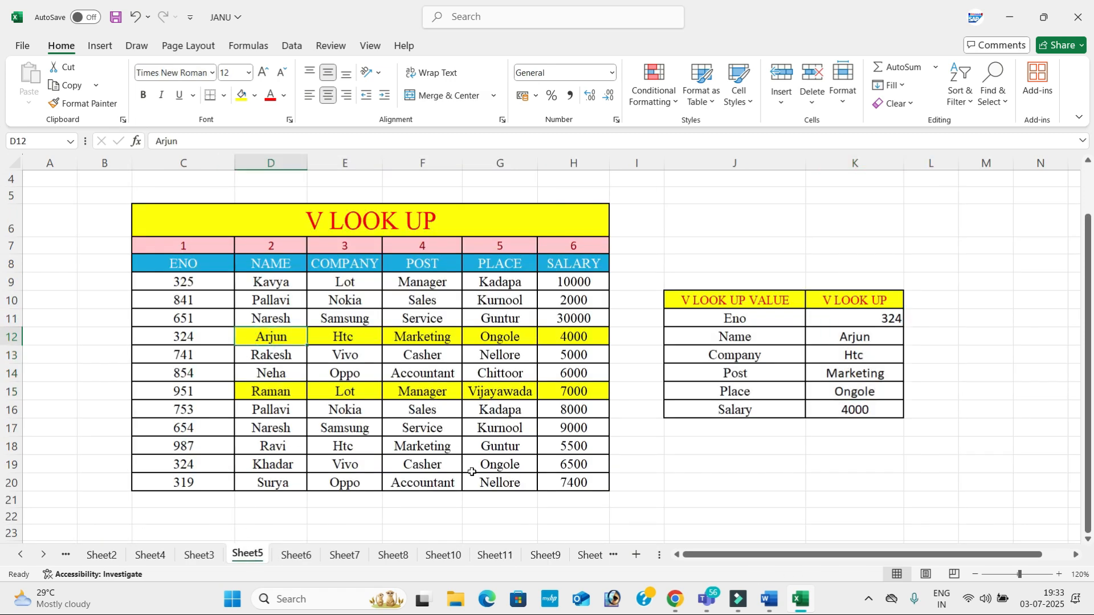
{"action": "key", "text": "alt+Tab"}
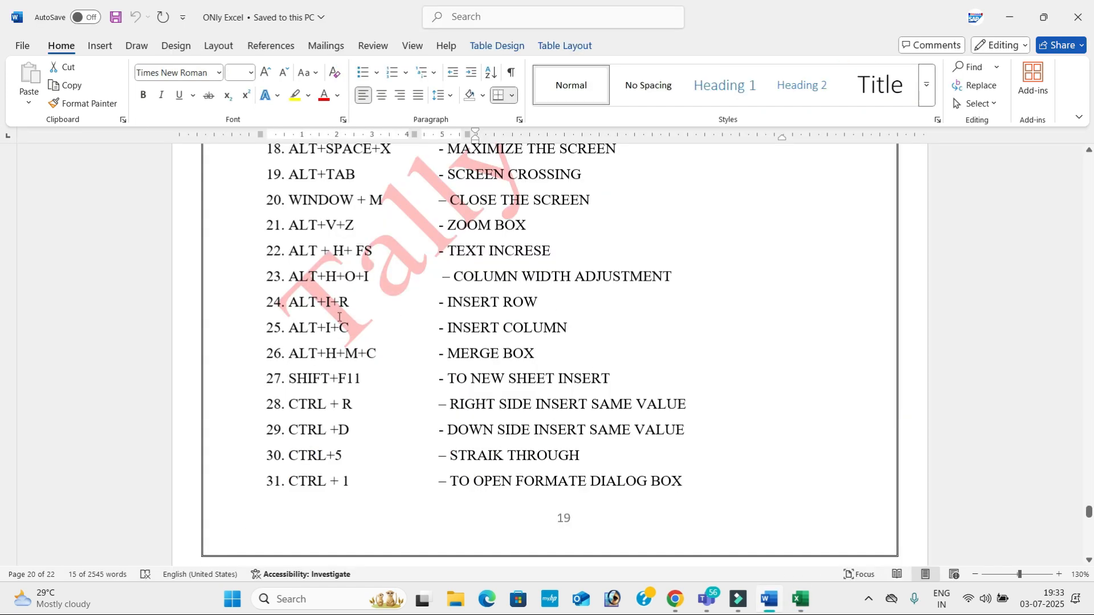
{"action": "key", "text": "alt+Tab"}
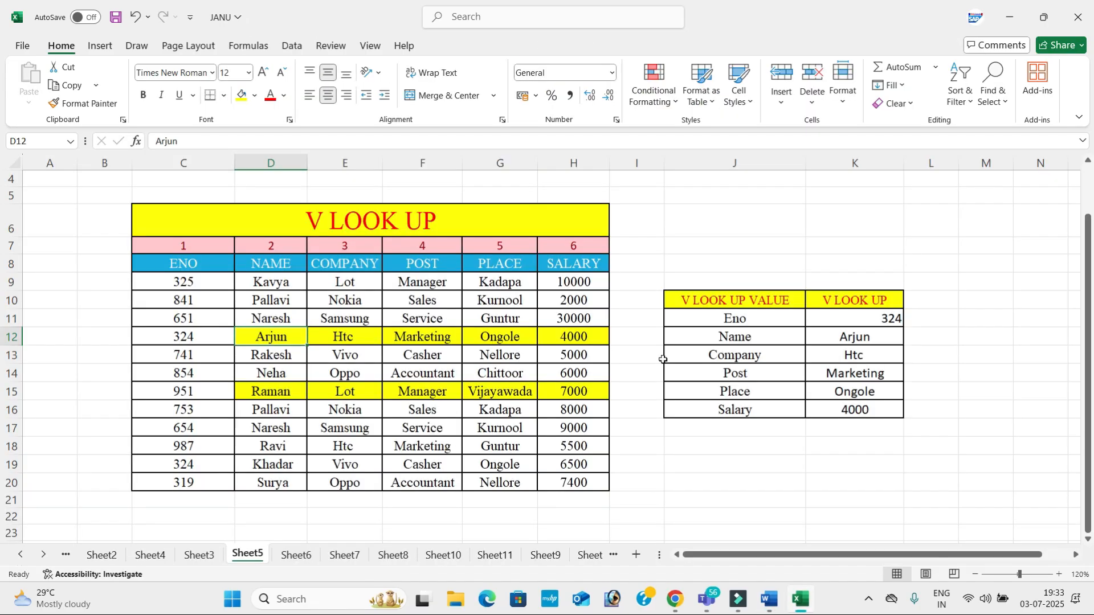
Insert a new row at row 12 and a new column at column D in the V LOOK UP sheet
{"action": "key", "text": "alt"}
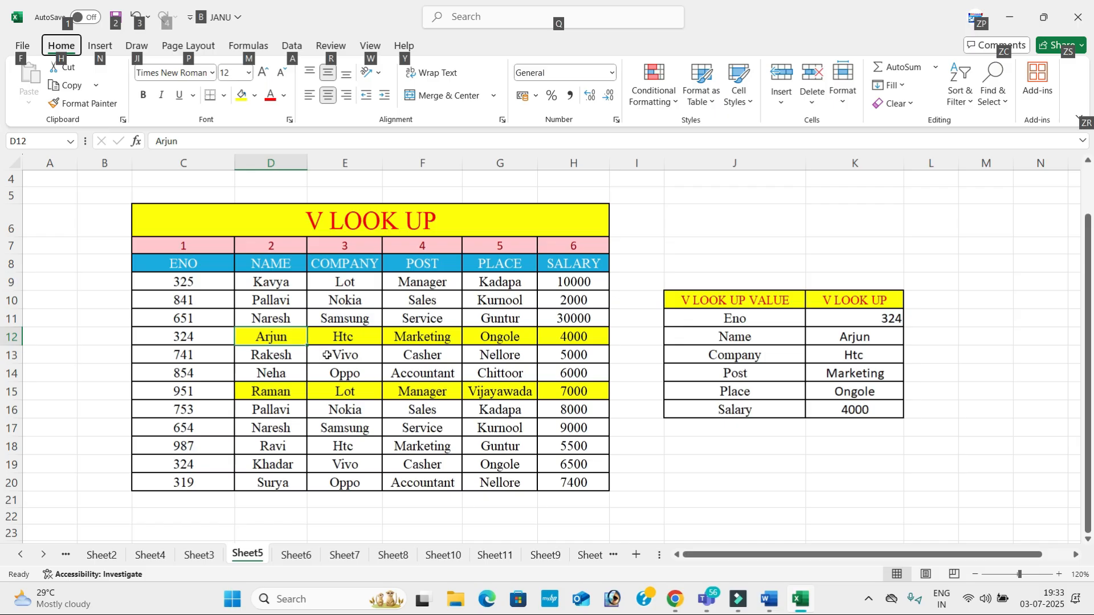
{"action": "key", "text": "i"}
{"action": "key", "text": "r"}
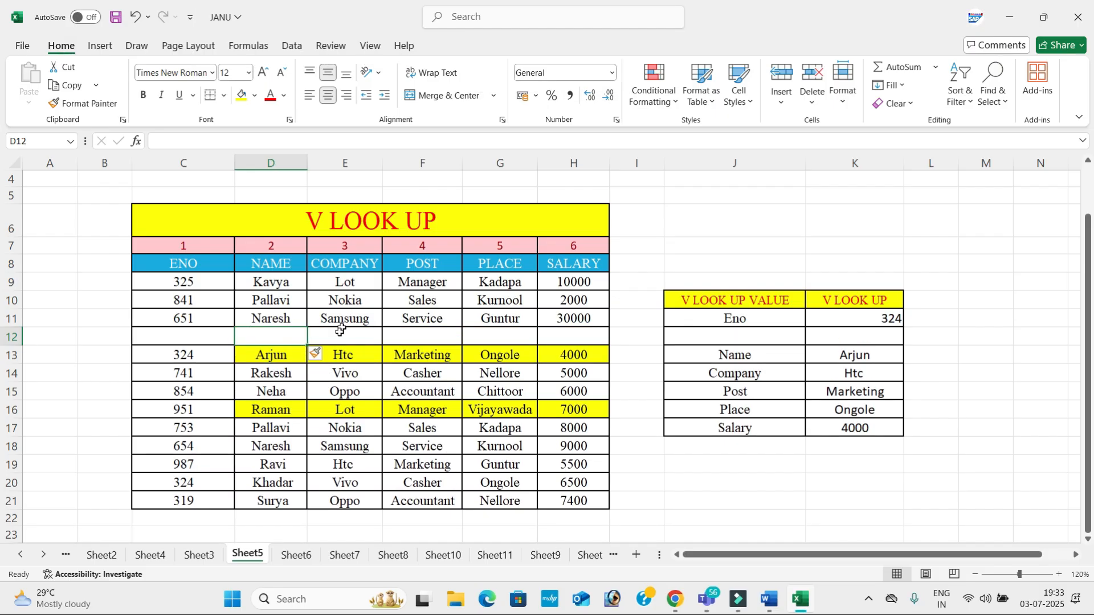
{"action": "key", "text": "alt"}
{"action": "key", "text": "i"}
{"action": "key", "text": "c"}
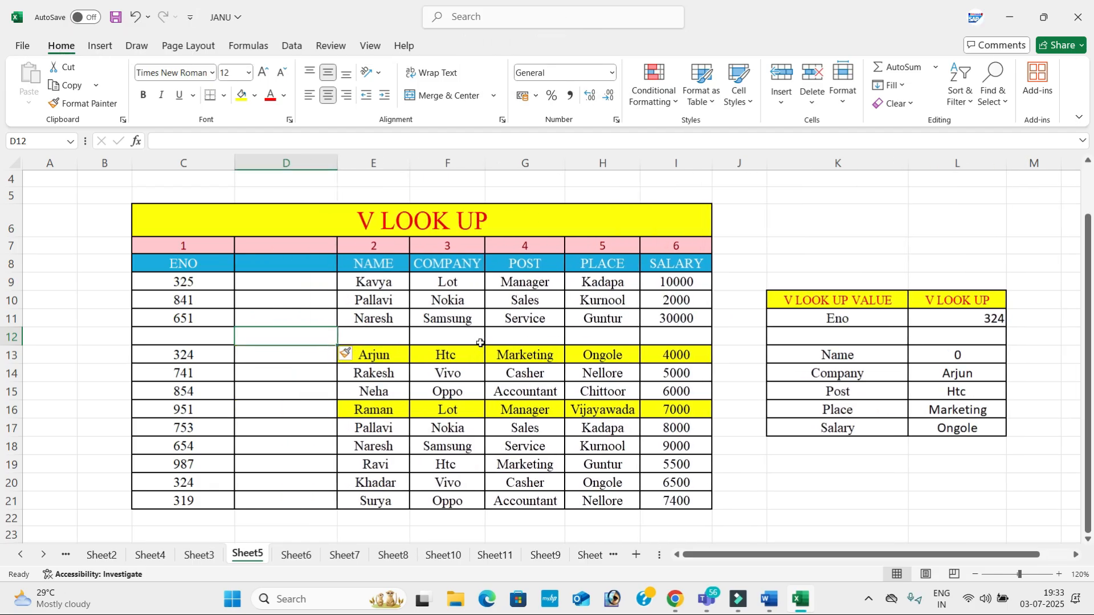
Undo the column and row insertions, and recheck the shortcut list in Word before returning to Excel
{"action": "key", "text": "ctrl+z"}
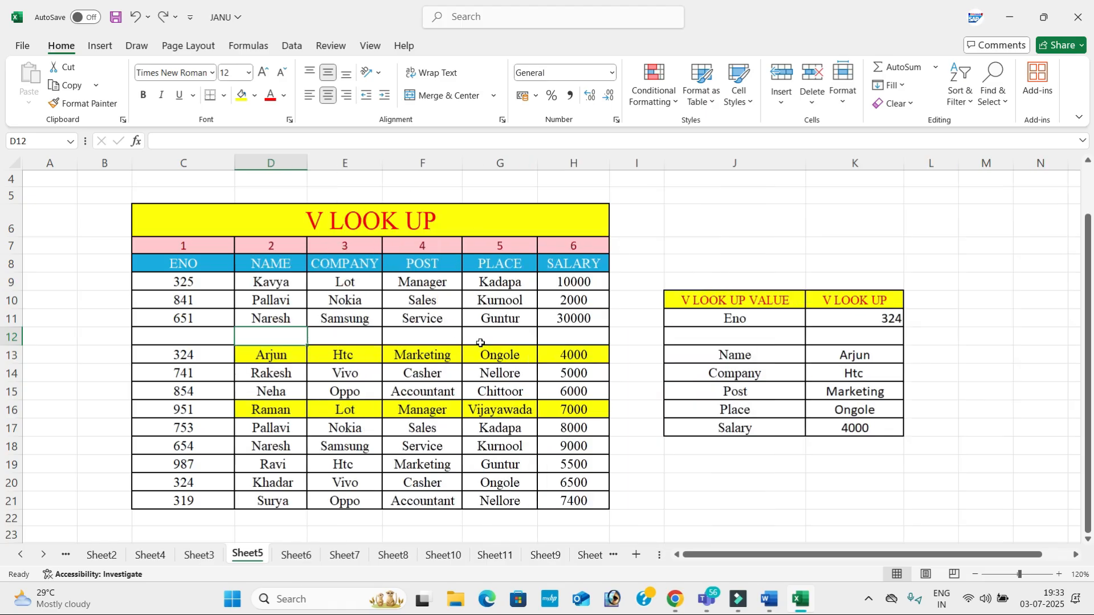
{"action": "key", "text": "ctrl+z"}
{"action": "key", "text": "alt+Tab"}
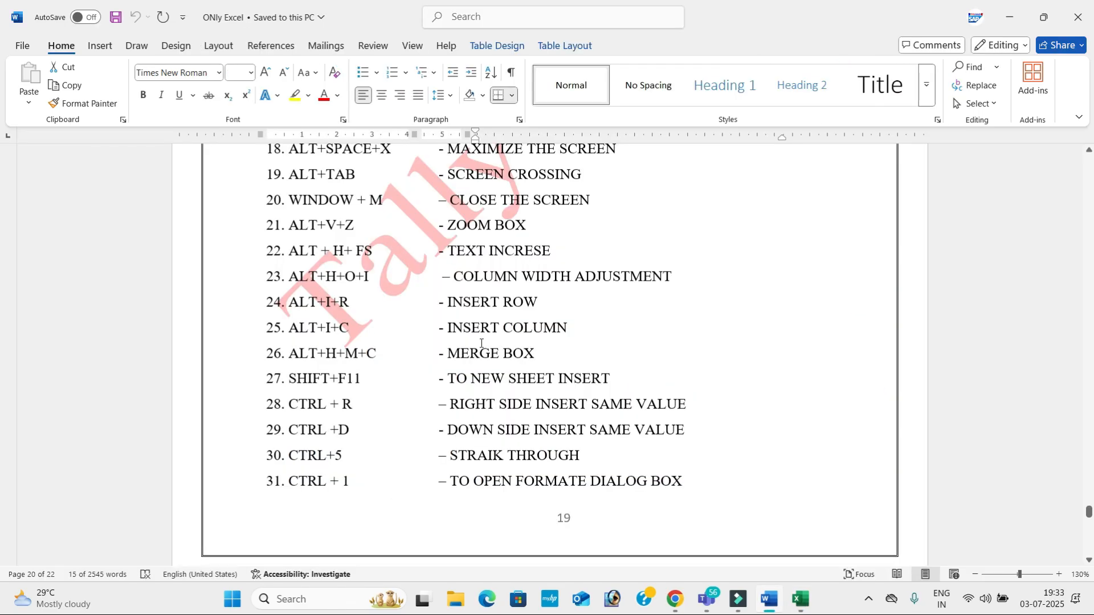
{"action": "key", "text": "alt+Tab"}
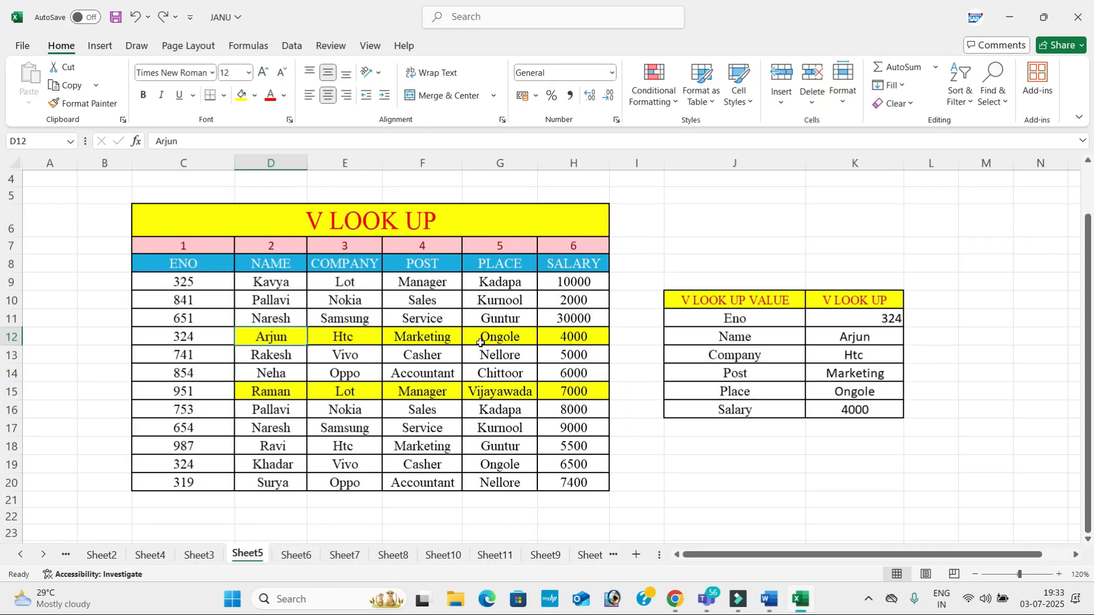
Enter 50 in G25 below the V LOOK UP table, and fill it right into H25 and down into H26
{"action": "scroll", "coordinate": [481, 343], "scroll_direction": "down", "scroll_amount": 4}
{"action": "left_click", "coordinate": [481, 344]}
{"action": "type", "text": "50"}
{"action": "key", "text": "Tab"}
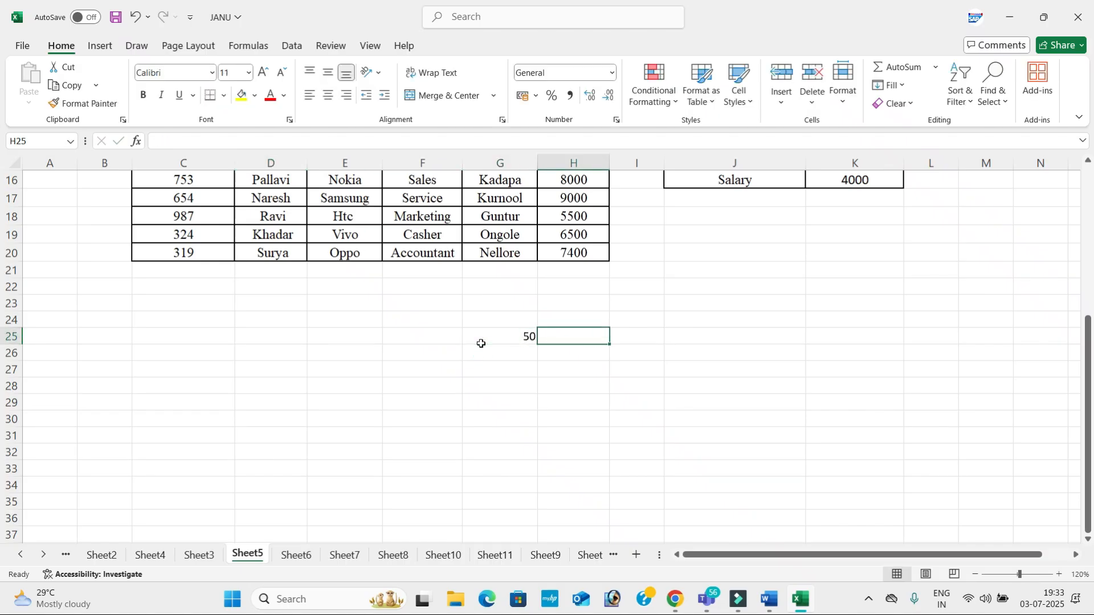
{"action": "key", "text": "ctrl+r"}
{"action": "key", "text": "Down"}
{"action": "key", "text": "ctrl+u"}
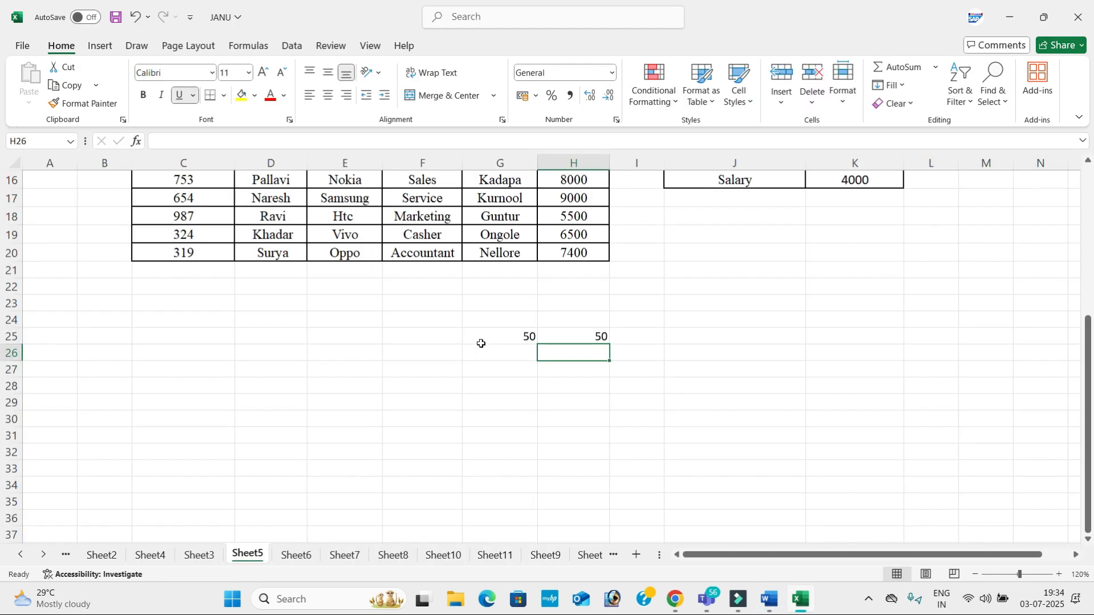
{"action": "key", "text": "ctrl+d"}
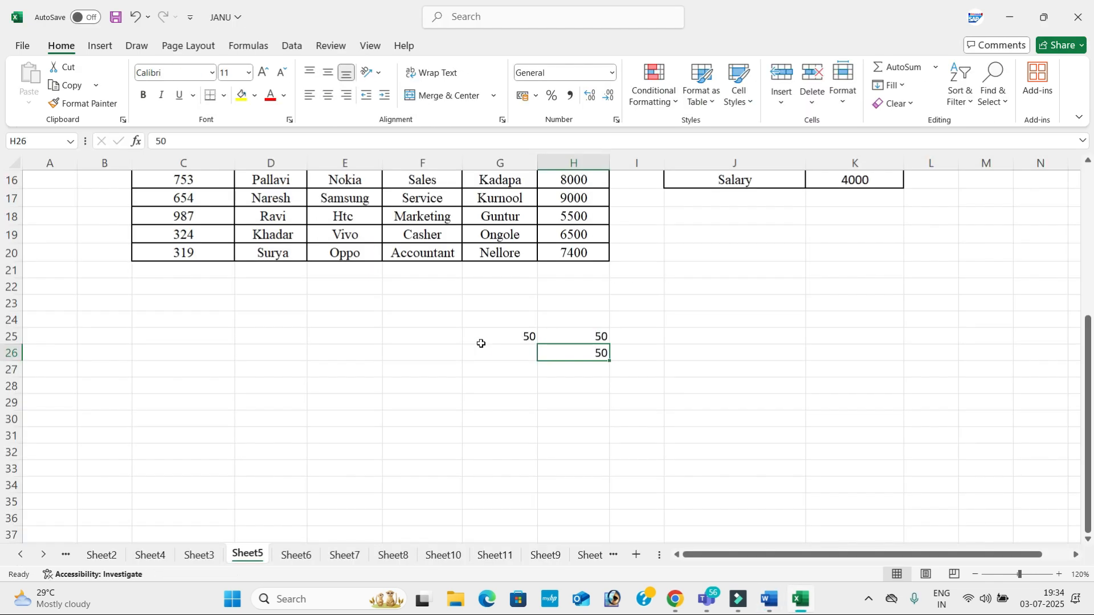
Check the strikethrough shortcut in the Word list, and toggle strikethrough on and off for the V LOOK UP title in Excel
{"action": "key", "text": "alt+Tab"}
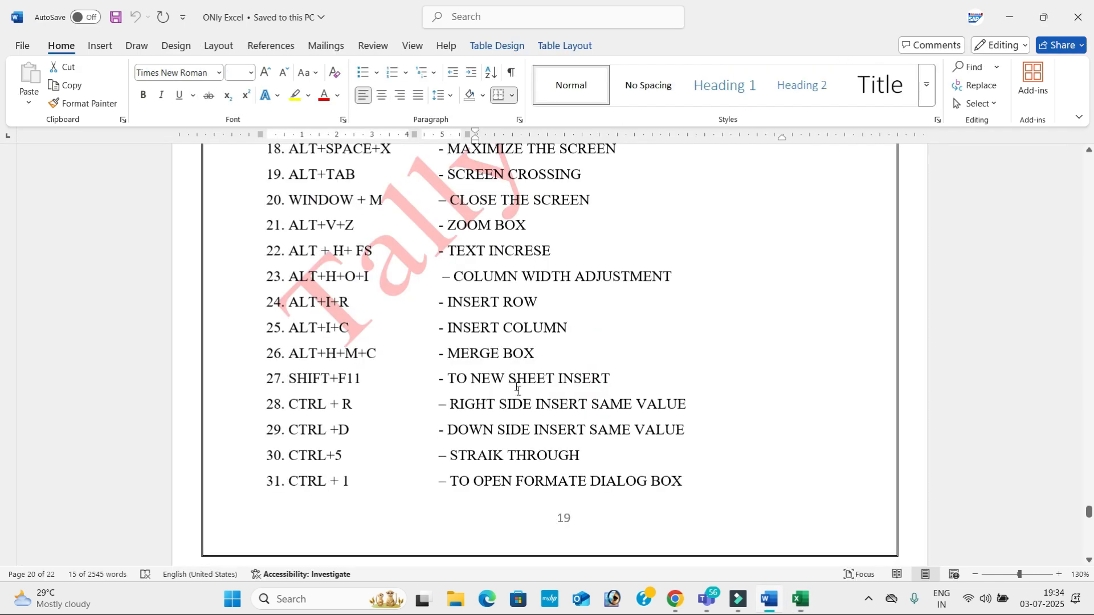
{"action": "left_click", "coordinate": [367, 427]}
{"action": "key", "text": "alt+Tab"}
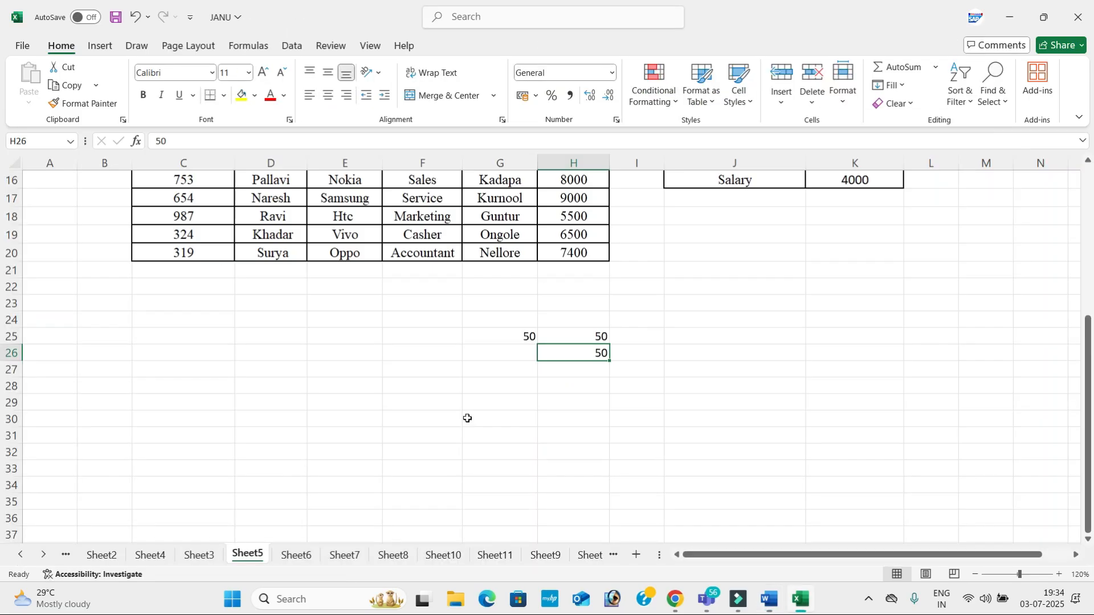
{"action": "scroll", "coordinate": [444, 354], "scroll_direction": "up", "scroll_amount": 5}
{"action": "left_click", "coordinate": [414, 278]}
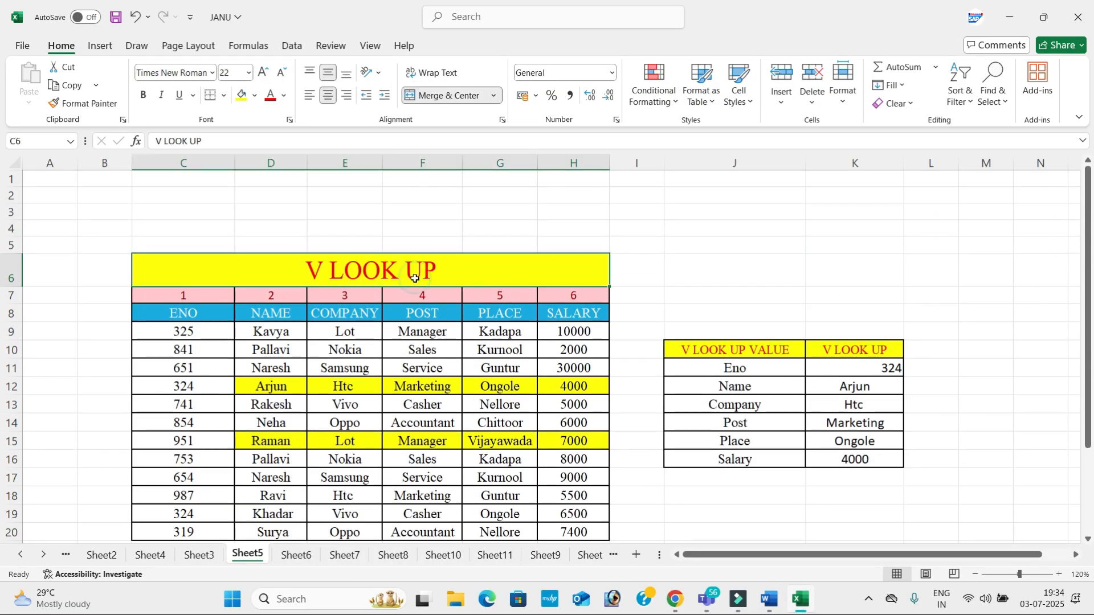
{"action": "key", "text": "ctrl+5"}
{"action": "key", "text": "ctrl+5"}
Check the earlier shortcuts in the Word list and select cell H7 above the SALARY header in Excel
{"action": "key", "text": "alt+Tab"}
{"action": "scroll", "coordinate": [417, 362], "scroll_direction": "up", "scroll_amount": 2}
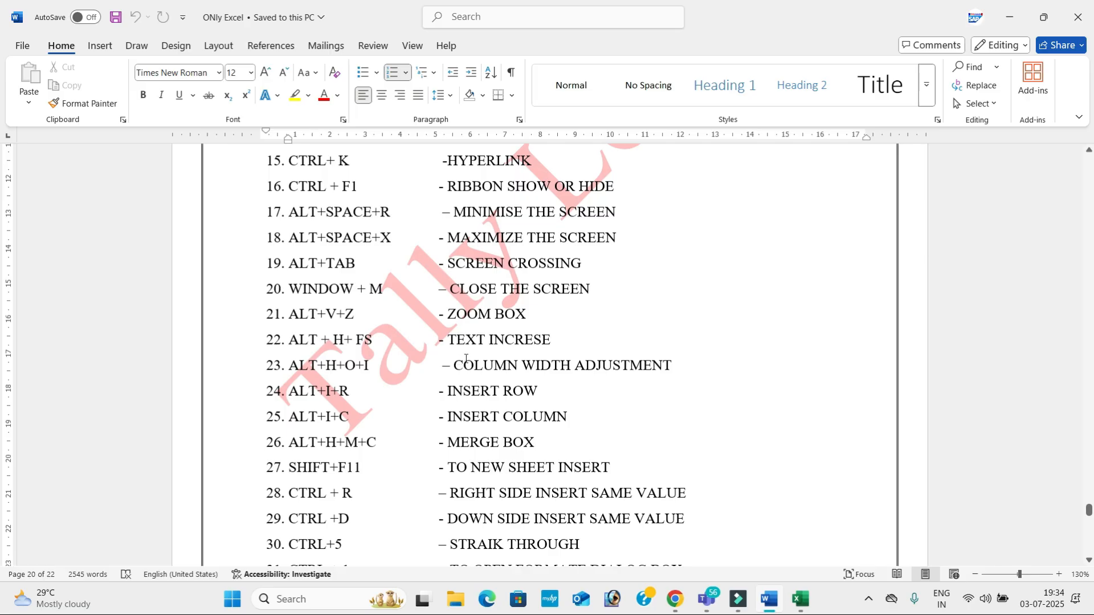
{"action": "key", "text": "alt+Tab"}
{"action": "left_click", "coordinate": [591, 297]}
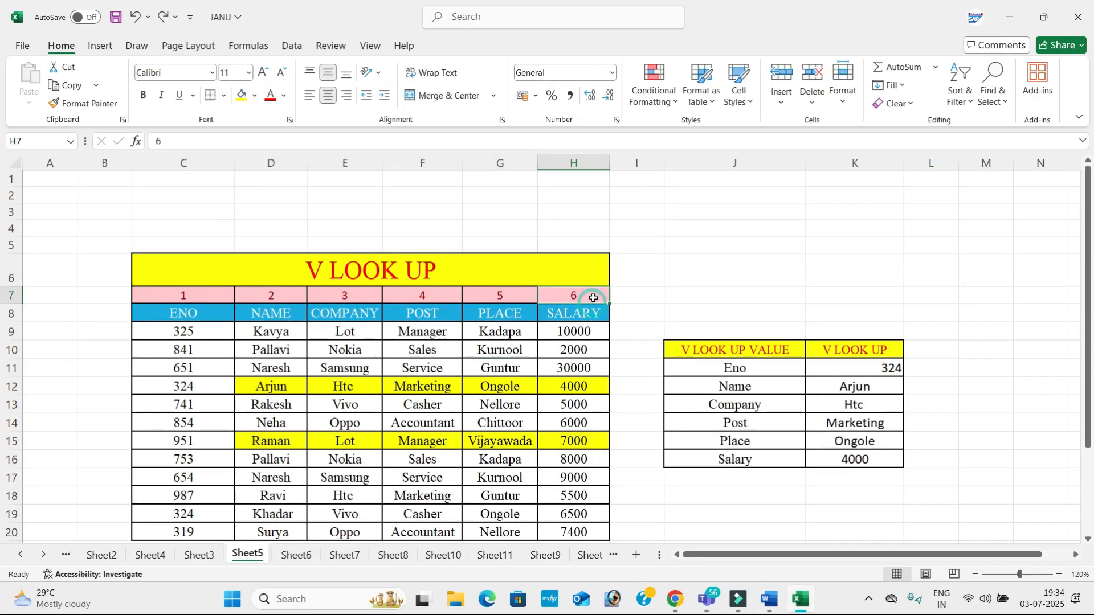
Minimise all windows to show the desktop and restore the JANU Excel workbook
{"action": "key", "text": "super+d"}
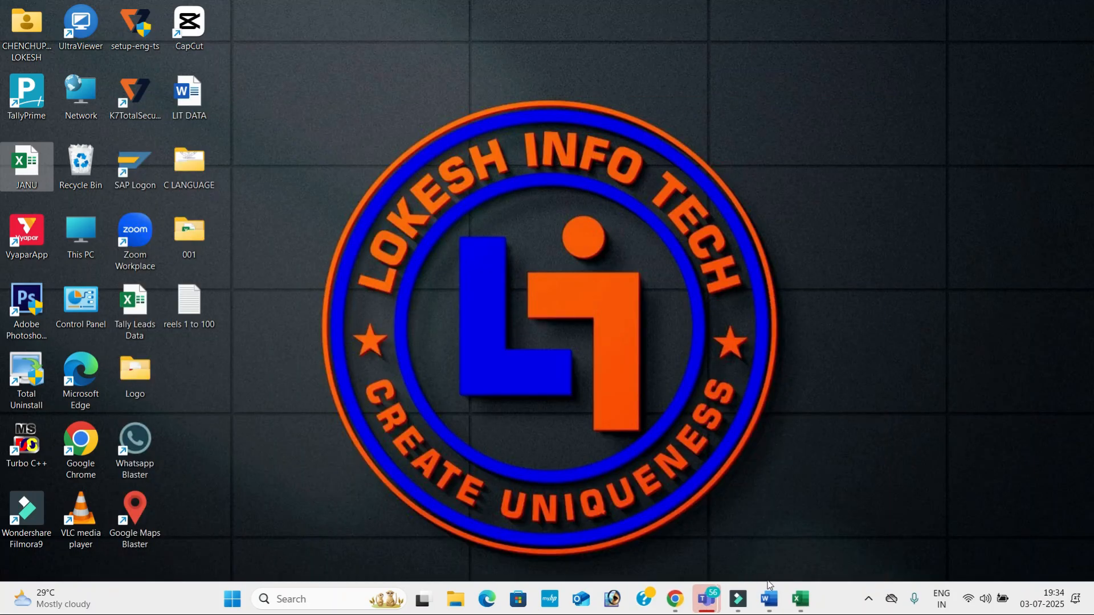
{"action": "left_click", "coordinate": [800, 591]}
{"action": "key", "text": "alt+Tab"}
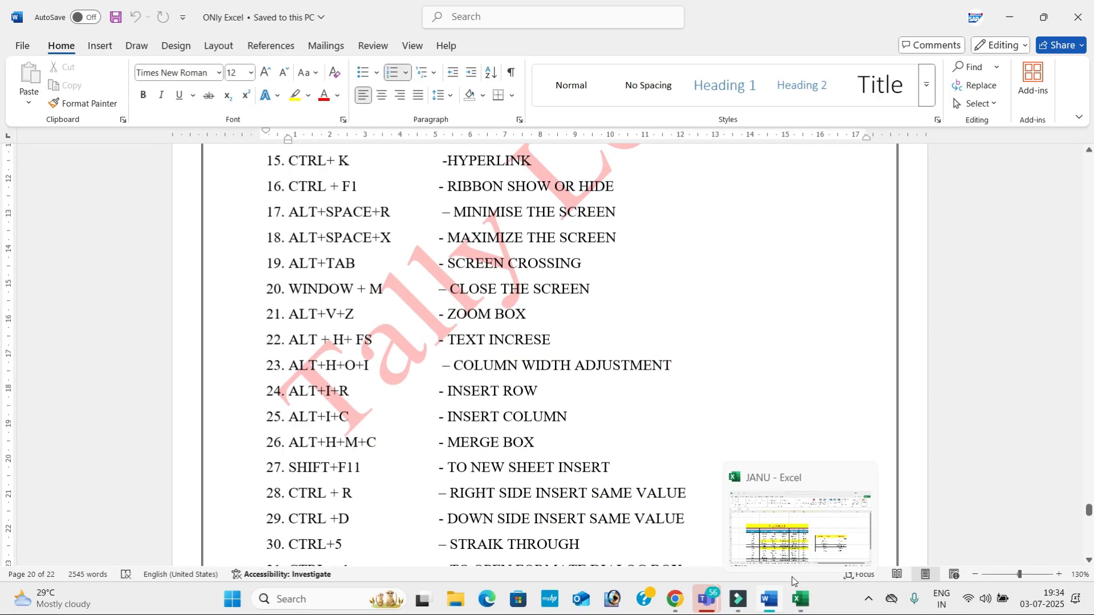
{"action": "left_click", "coordinate": [810, 523]}
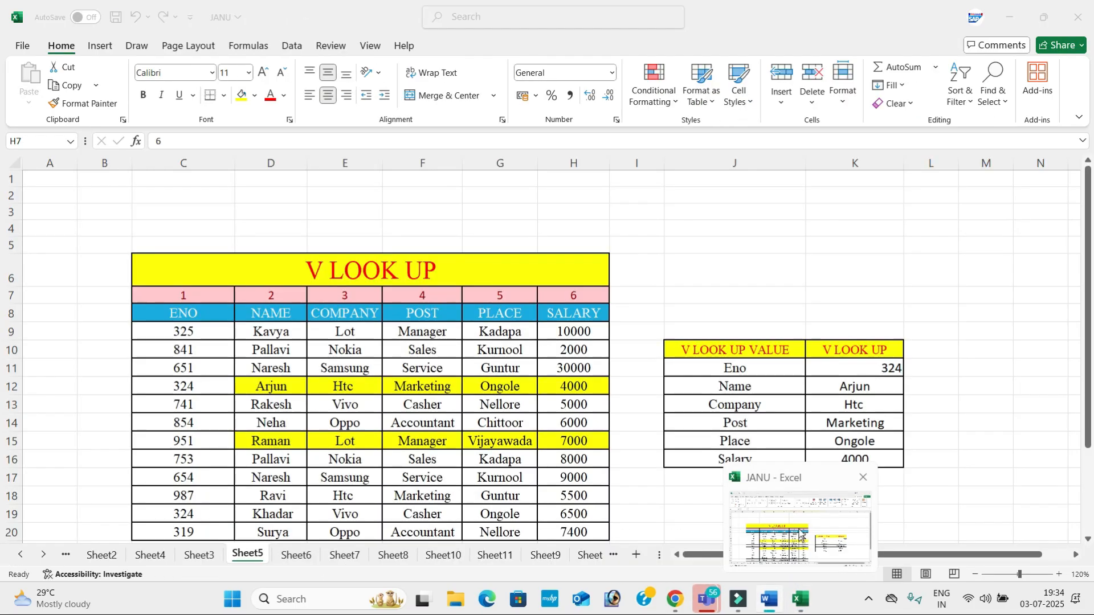
Cycle through the open windows, including Chrome and Filmora, and look back through the Word document up to the Data Validation exercise
{"action": "key", "text": "alt+Tab"}
{"action": "key", "text": "alt+Tab"}
{"action": "key", "text": "alt+Tab"}
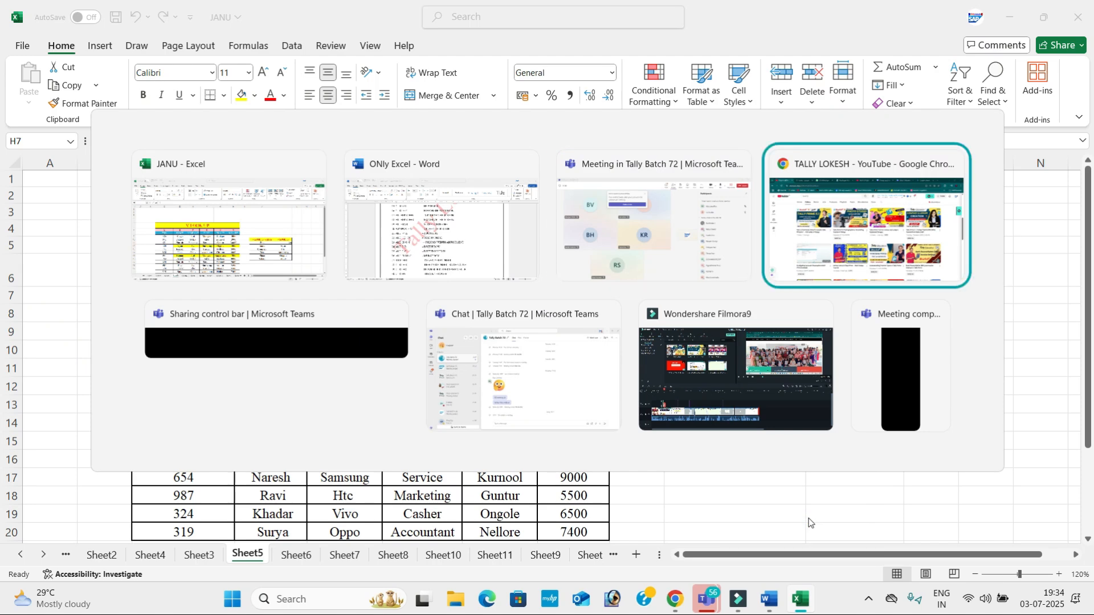
{"action": "key", "text": "alt+Tab"}
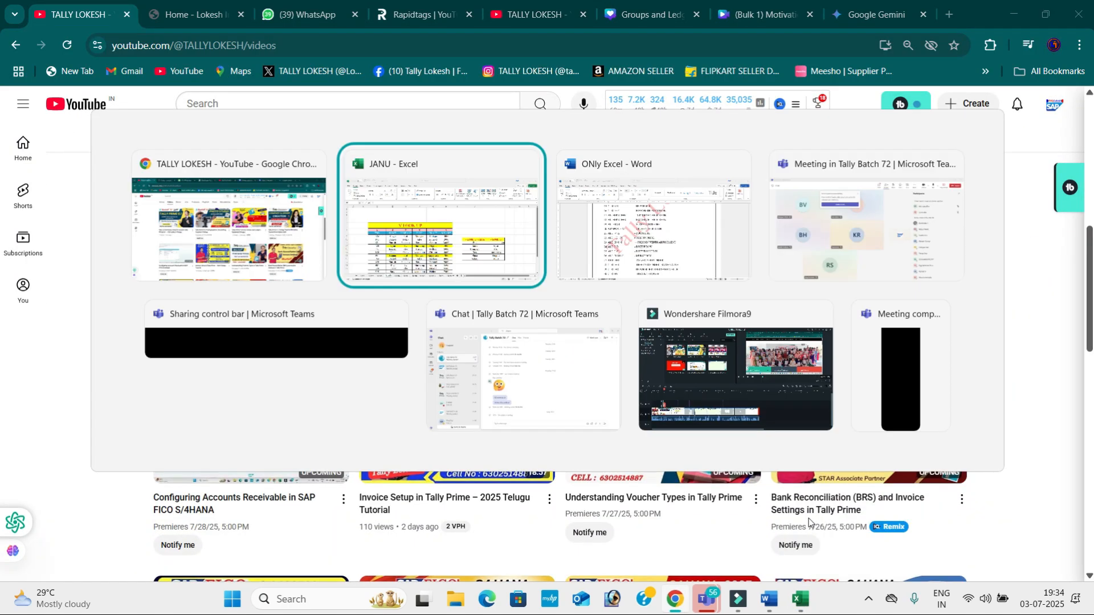
{"action": "key", "text": "alt+Tab"}
{"action": "key", "text": "alt+Tab"}
{"action": "key", "text": "alt+Tab"}
{"action": "key", "text": "alt+Tab"}
{"action": "key", "text": "alt+Tab"}
{"action": "key", "text": "alt+Tab"}
{"action": "key", "text": "alt+Tab"}
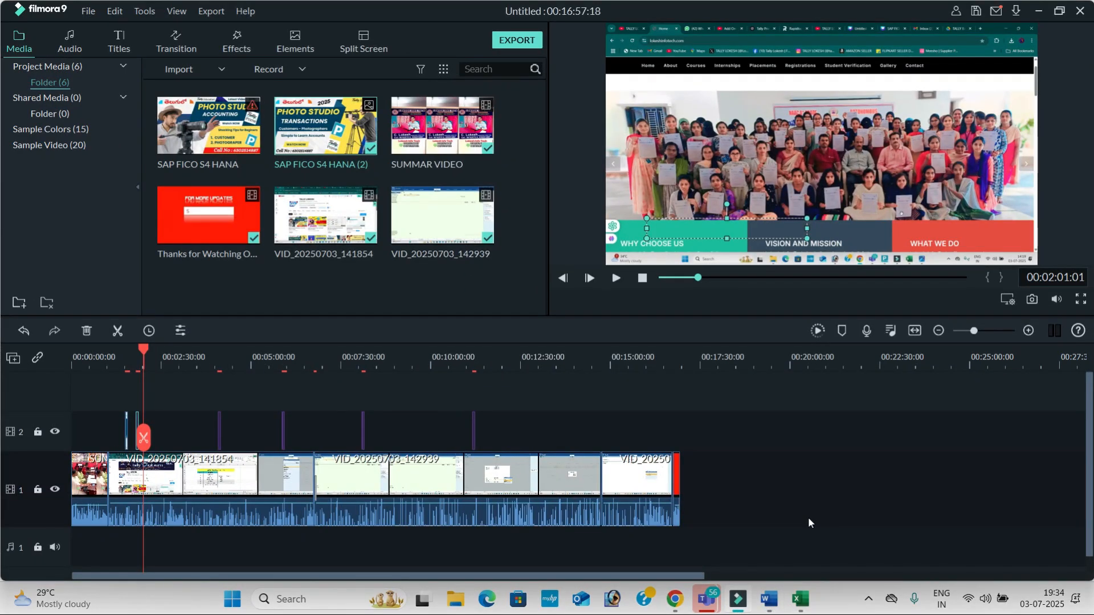
{"action": "key", "text": "alt+Tab"}
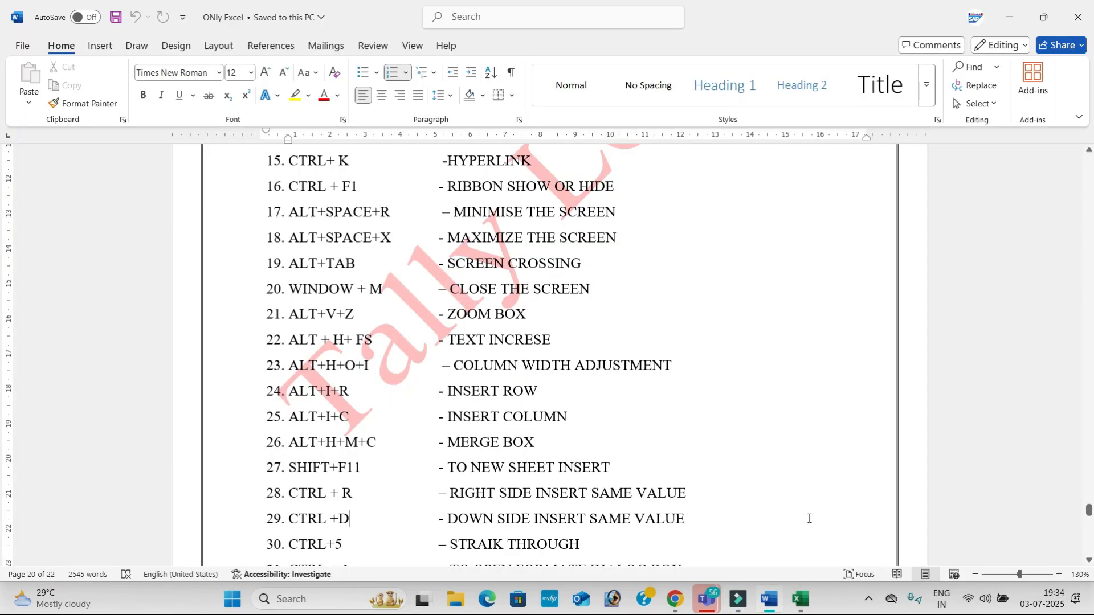
{"action": "scroll", "coordinate": [589, 279], "scroll_direction": "up", "scroll_amount": 15}
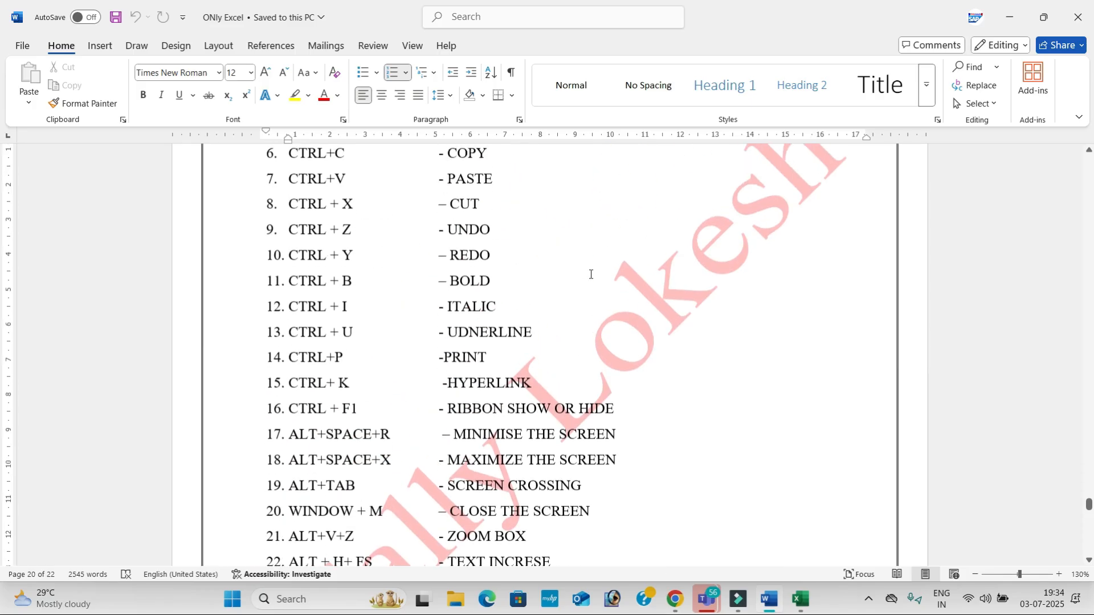
{"action": "scroll", "coordinate": [590, 275], "scroll_direction": "up", "scroll_amount": 15}
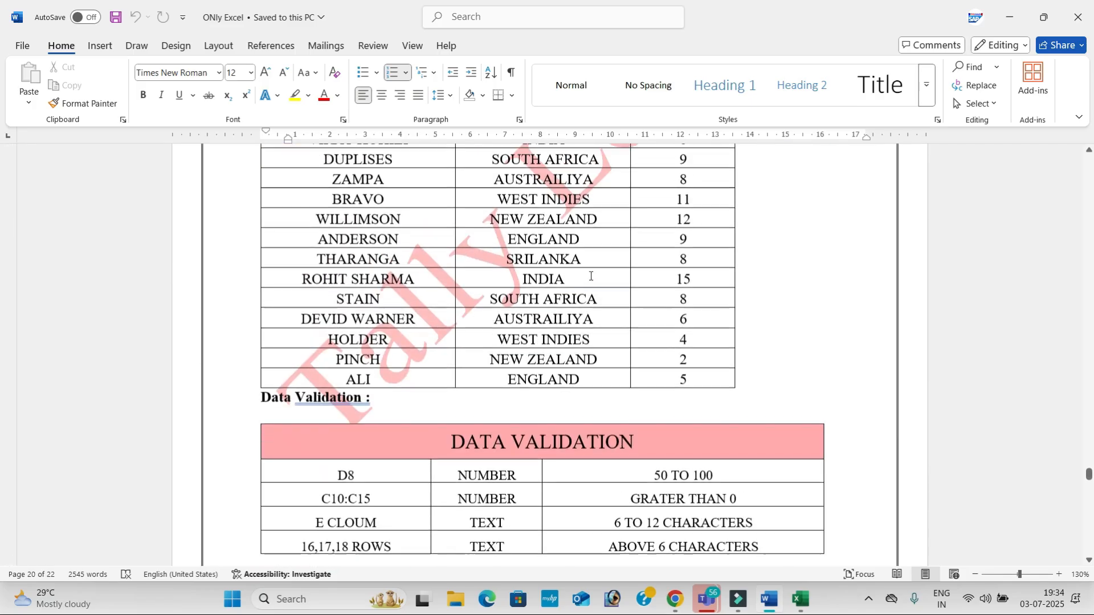
Switch to the Tally Batch 72 meeting in Microsoft Teams and leave it
{"action": "key", "text": "alt+Tab"}
{"action": "key", "text": "alt+Tab"}
{"action": "key", "text": "alt+Tab"}
{"action": "key", "text": "alt+Tab"}
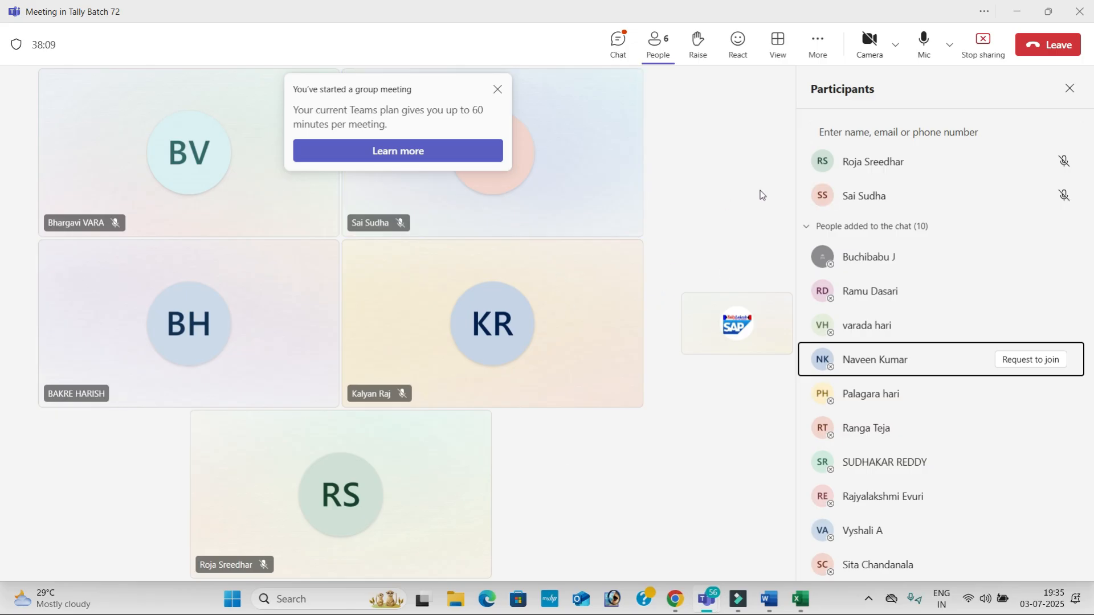
{"action": "left_click", "coordinate": [1069, 51]}
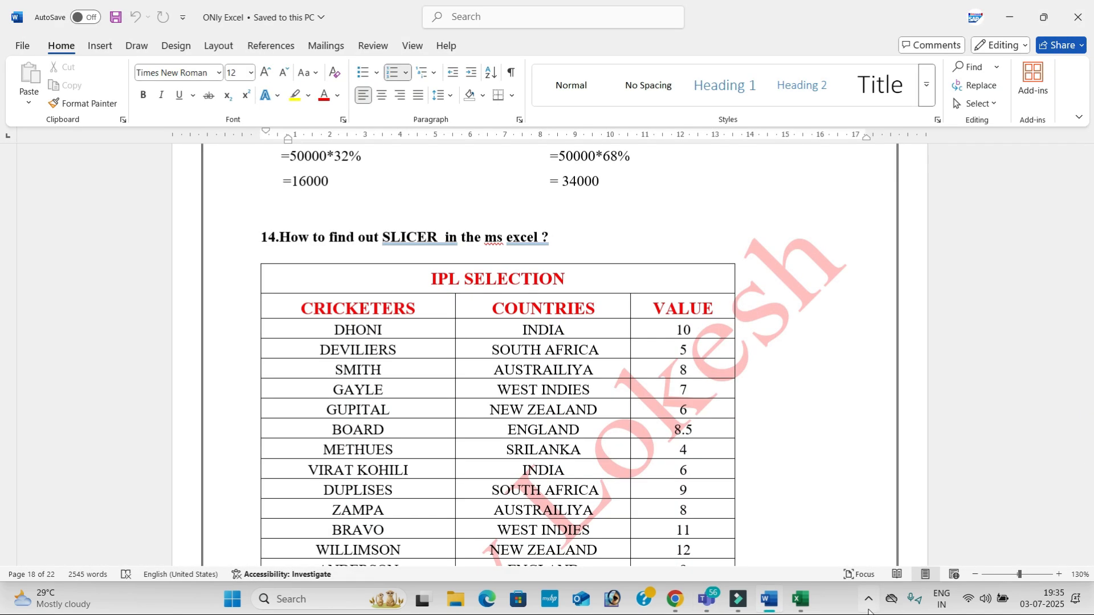
{"action": "left_click", "coordinate": [870, 600]}
{"action": "left_click", "coordinate": [926, 529]}
{"action": "left_click", "coordinate": [867, 576]}
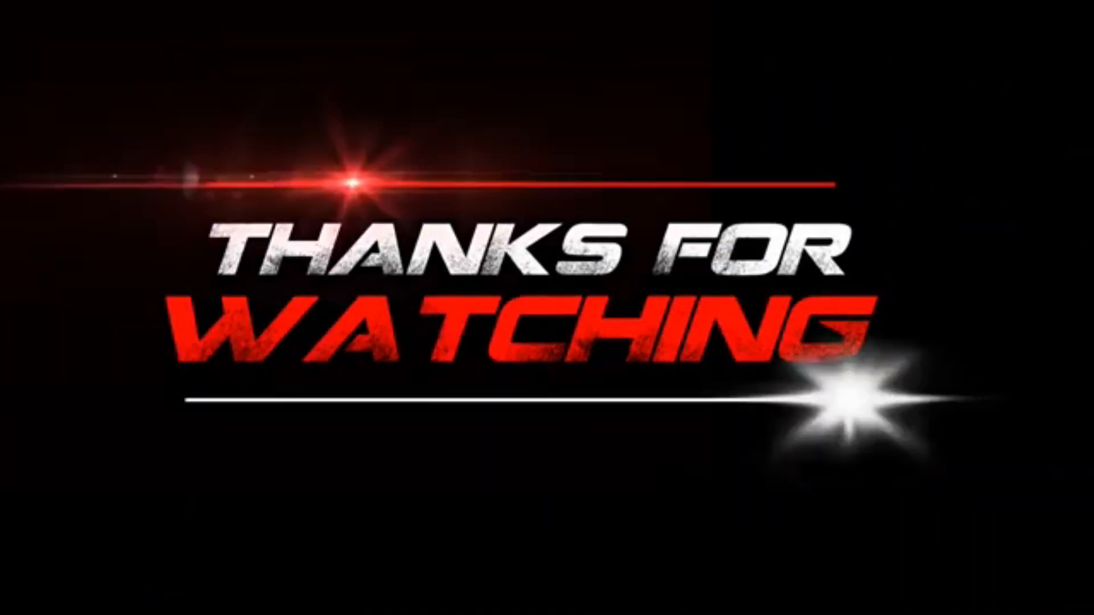